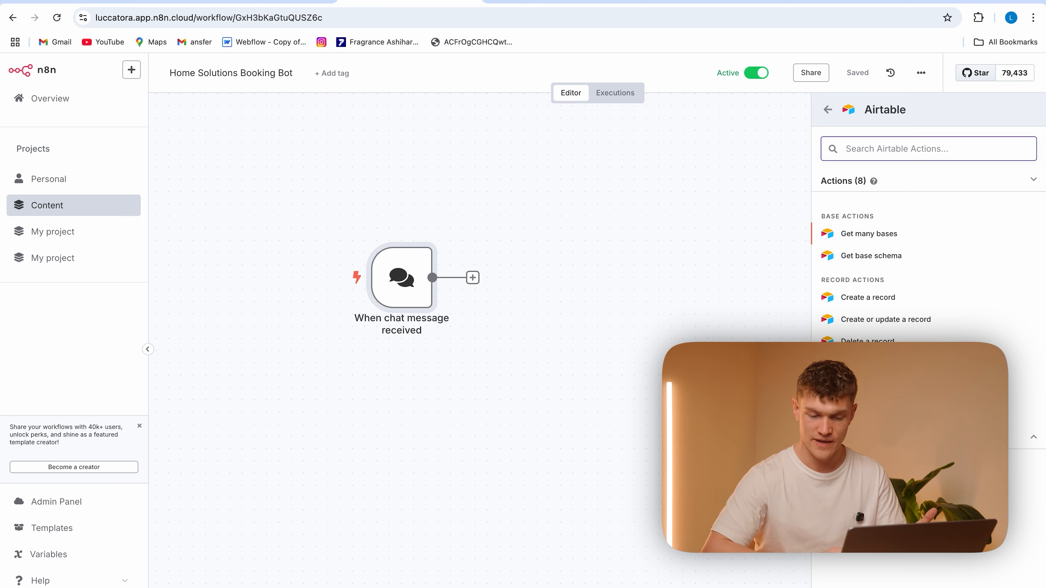
# Add an Airtable record search node after the chat trigger and review its access token credential
pyautogui.click(495, 154)
pyautogui.click(534, 128)
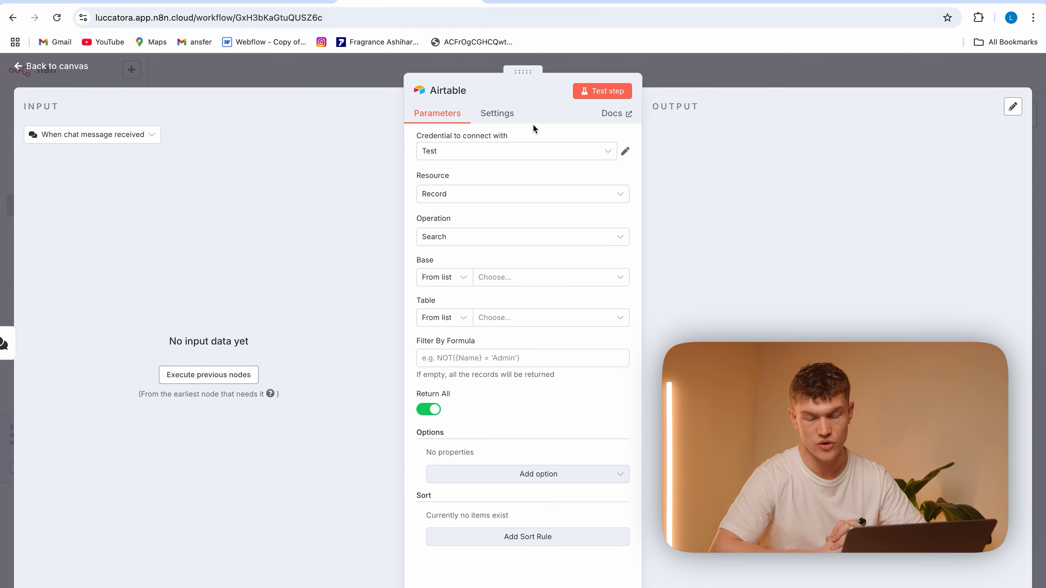
pyautogui.click(625, 150)
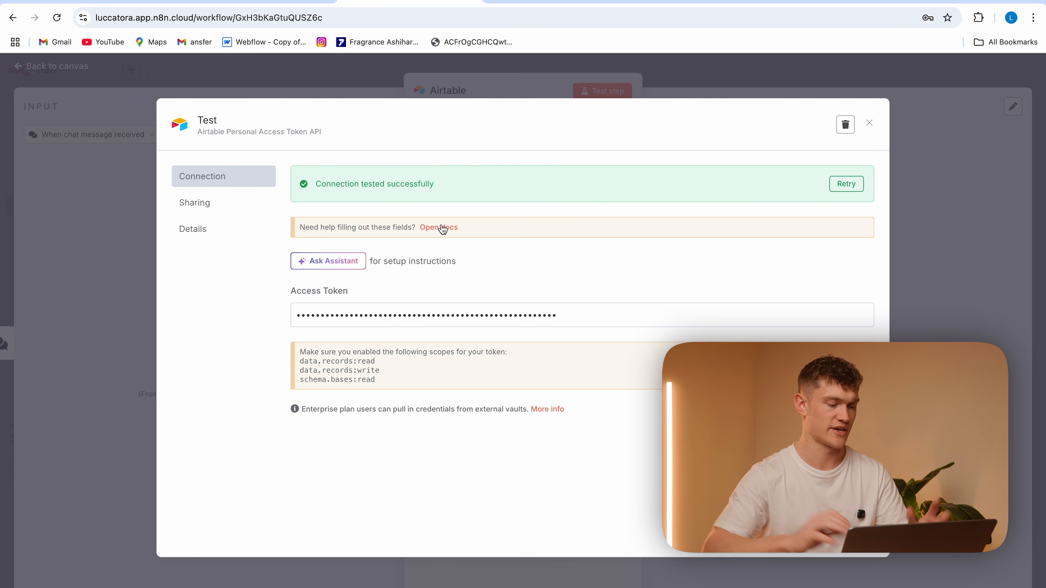
pyautogui.click(870, 123)
# Set the Airtable search to the AI Agent Logs base and its Conversation Ratings table
pyautogui.click(511, 274)
pyautogui.click(463, 332)
pyautogui.click(538, 320)
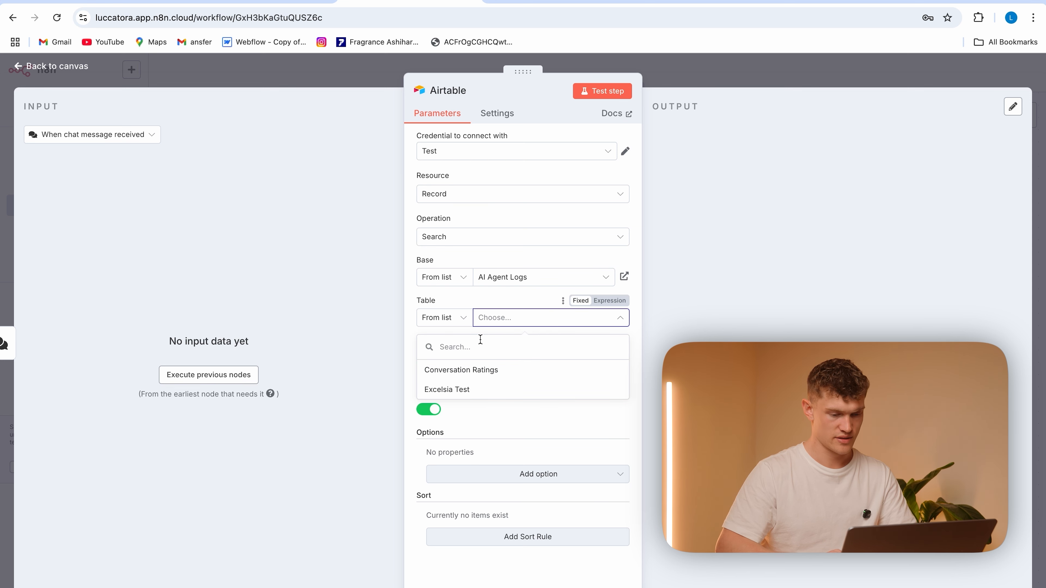
pyautogui.click(528, 369)
# Check the User ID field name in the Airtable table and enter the filter formula {User ID}="" as an expression
pyautogui.click(485, 356)
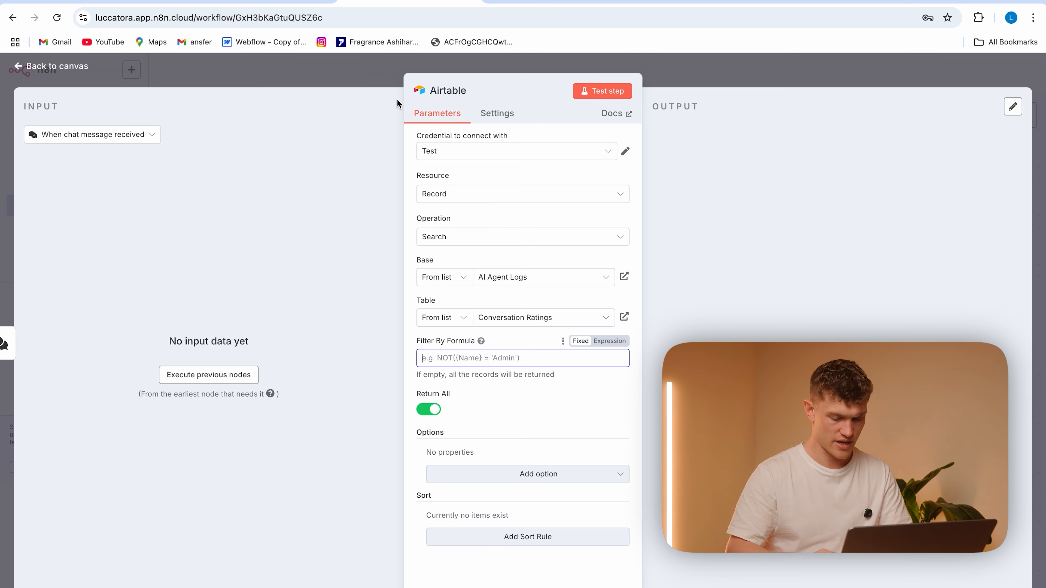
pyautogui.click(124, 1)
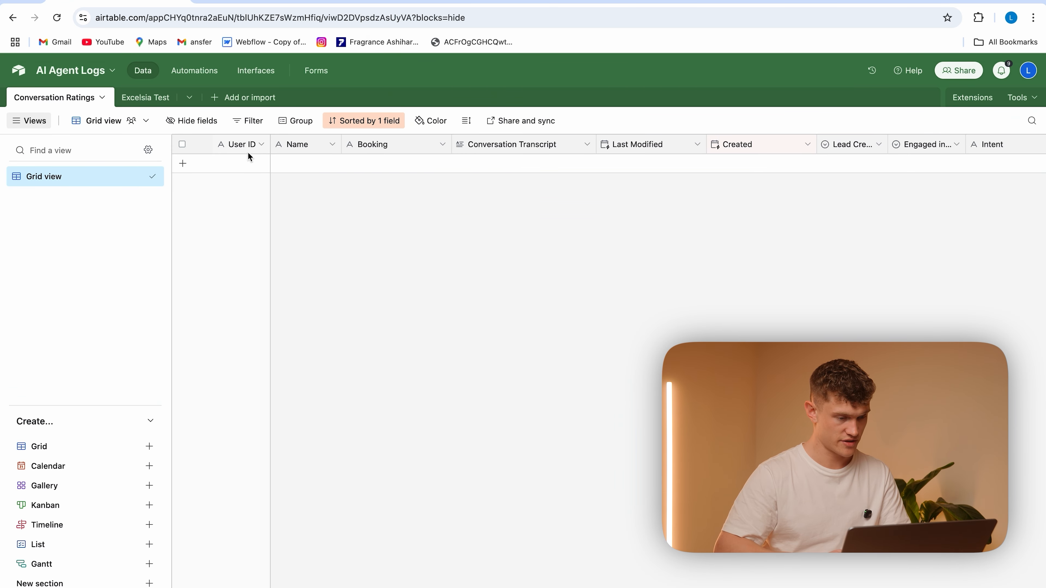
pyautogui.click(409, 1)
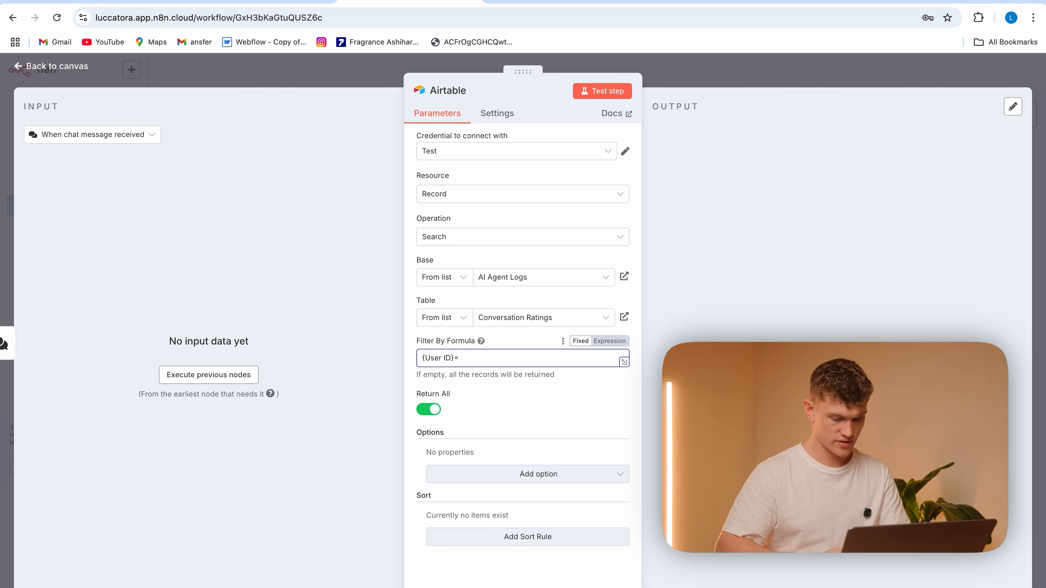
pyautogui.write('"')
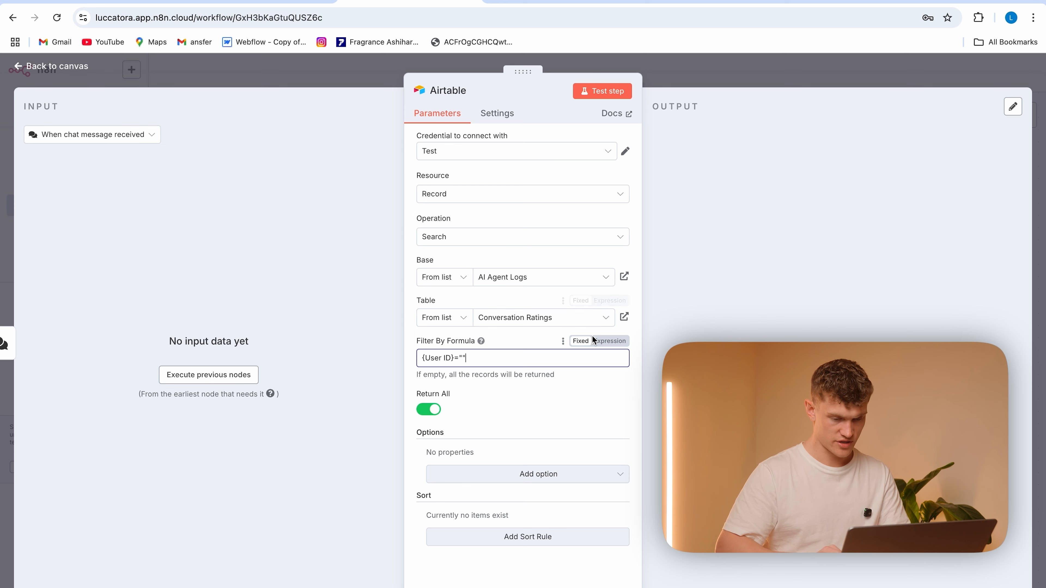
pyautogui.click(609, 341)
pyautogui.click(362, 74)
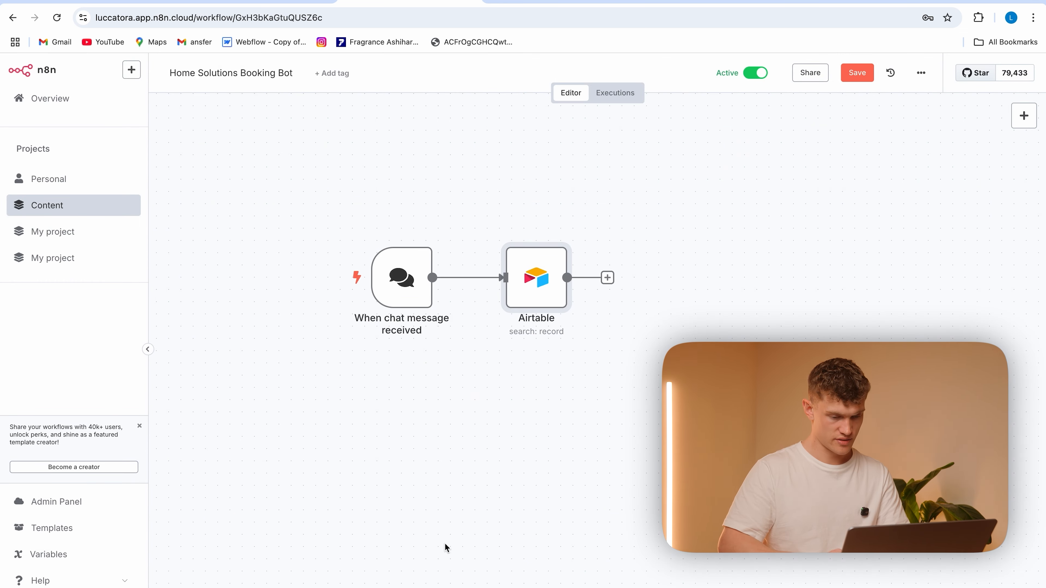
# Switch to the hosted chat page and send the test message "h" to the bot
pyautogui.click(580, 587)
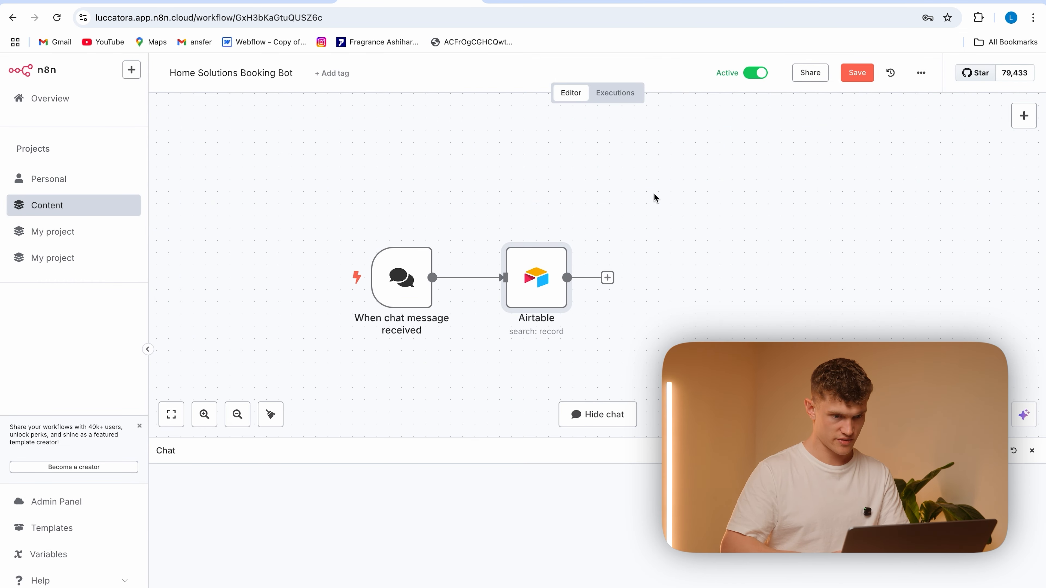
pyautogui.click(685, 1)
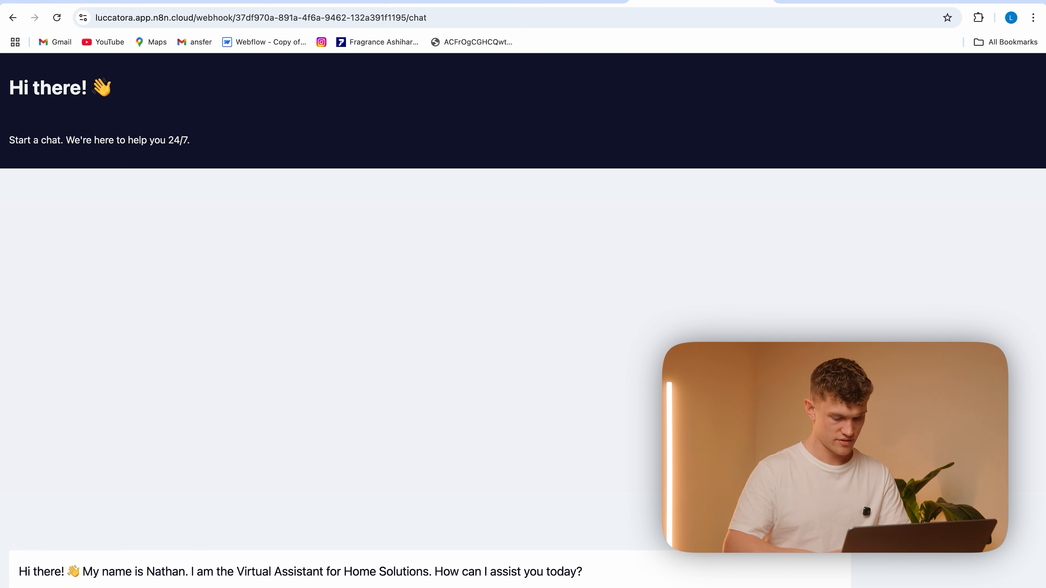
pyautogui.write('h')
pyautogui.press('Return')
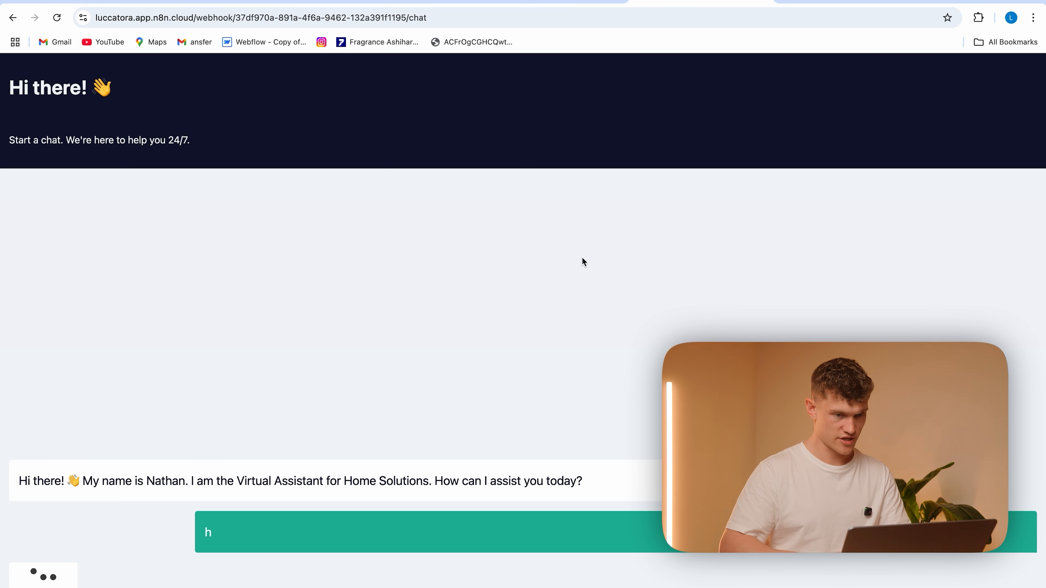
# Return to the n8n workflow, save it and open its execution history
pyautogui.click(417, 2)
pyautogui.click(858, 77)
pyautogui.click(625, 100)
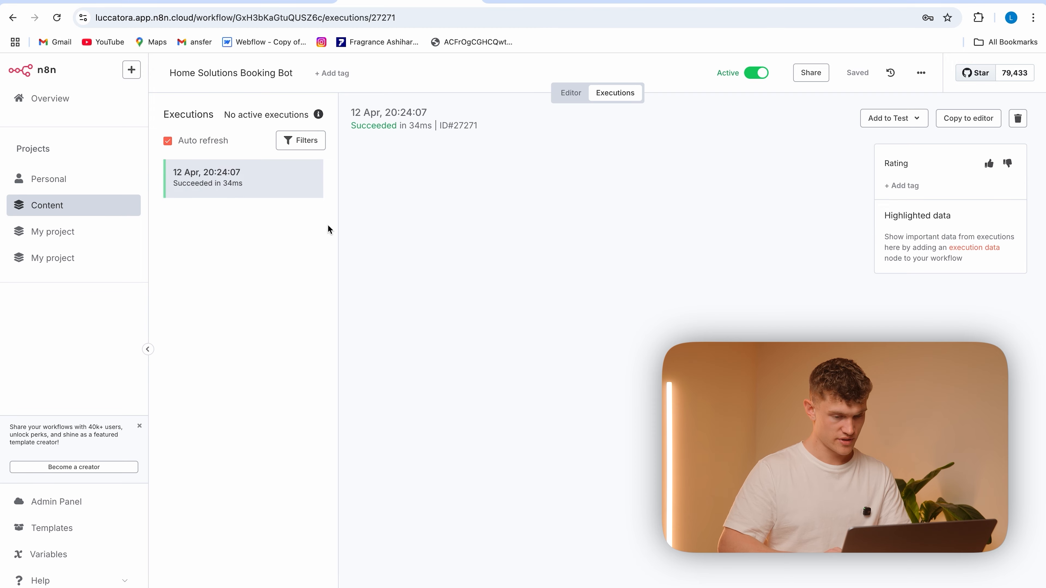
# Copy the latest execution into the editor and insert its sessionId between the quotes of the Airtable filter formula
pyautogui.click(973, 120)
pyautogui.doubleClick(536, 271)
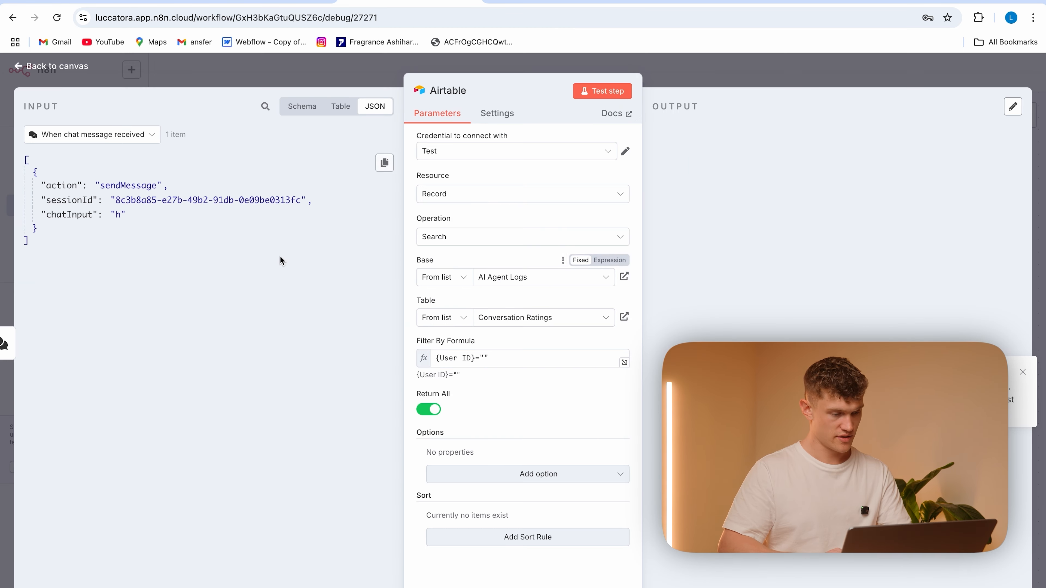
pyautogui.moveTo(75, 202); pyautogui.dragTo(485, 362)
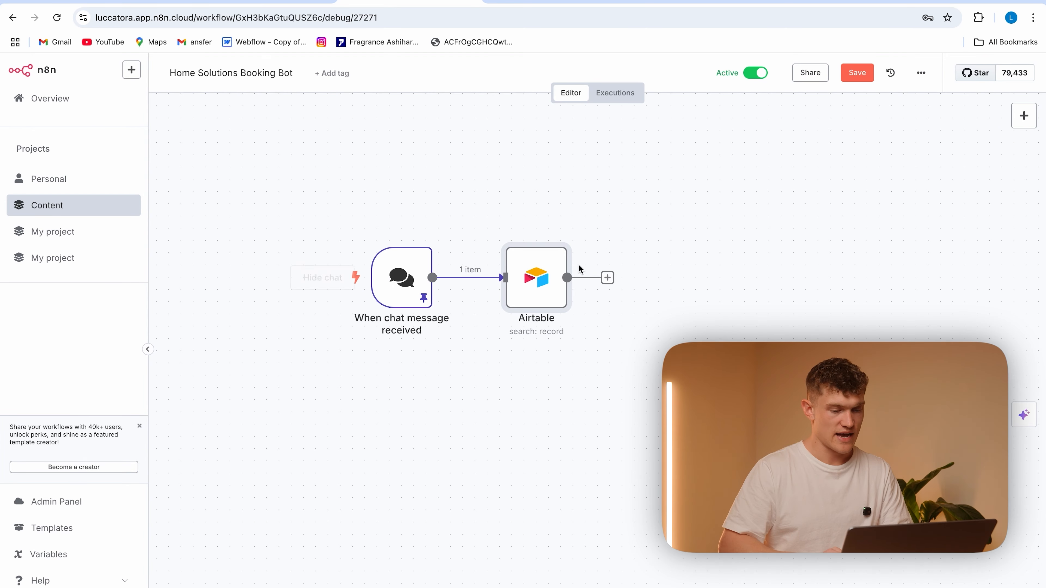
# Add an If node after the Airtable node, leaving its conditions empty
pyautogui.click(608, 279)
pyautogui.write('if')
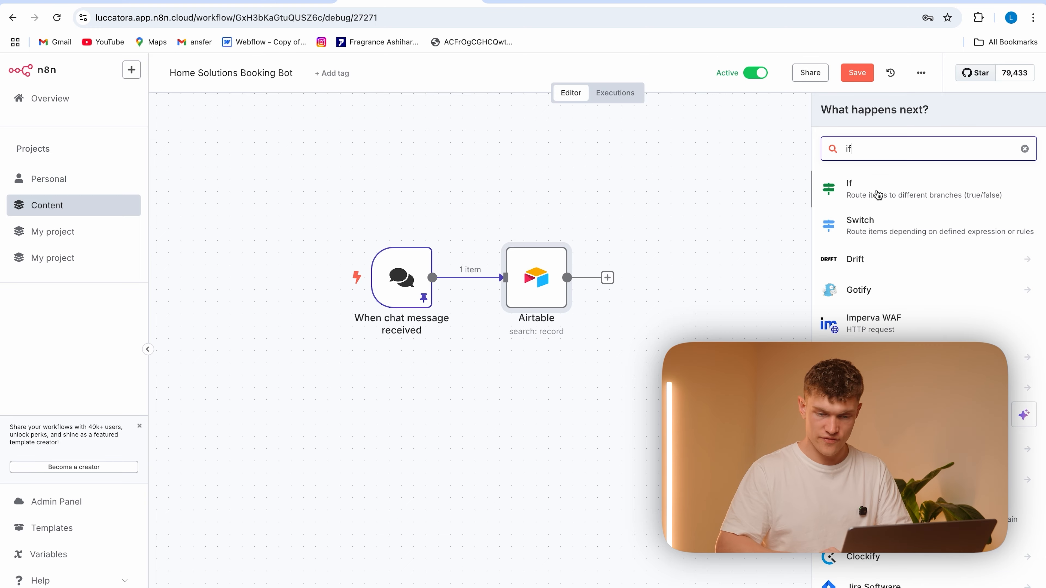
pyautogui.click(879, 199)
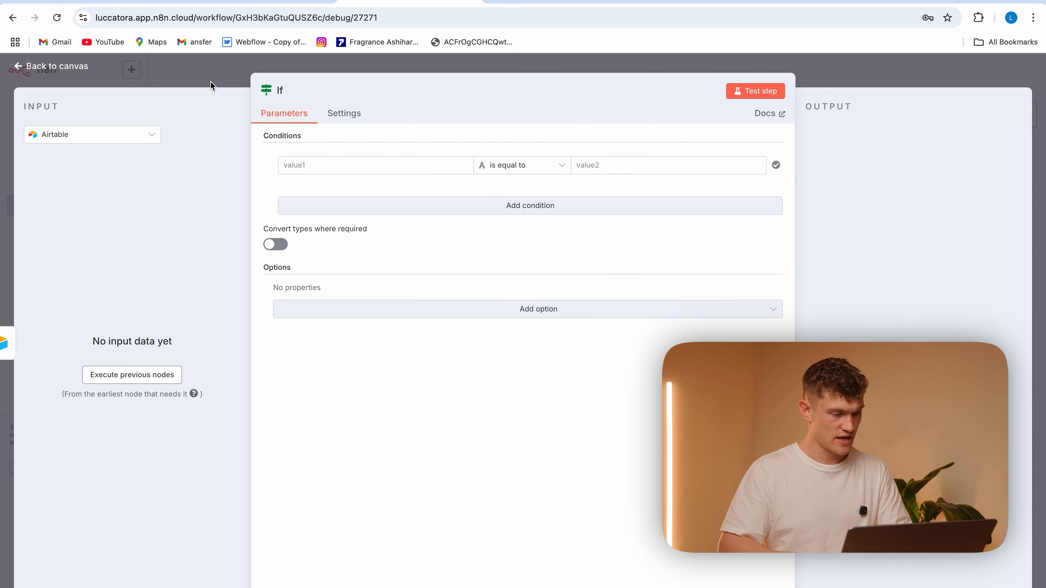
pyautogui.press('Escape')
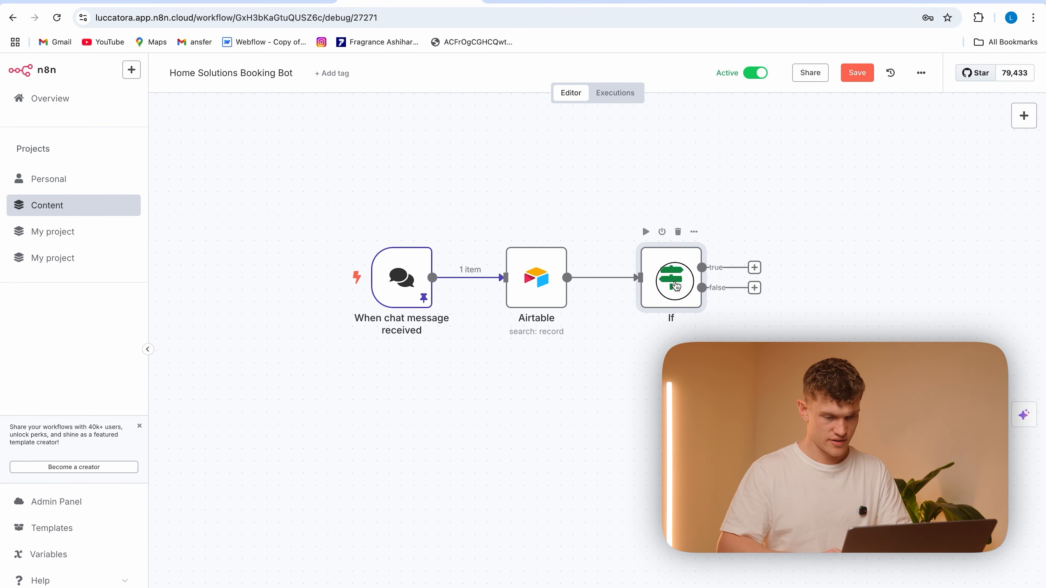
# Test the Airtable search node and check its output and the If node
pyautogui.doubleClick(535, 279)
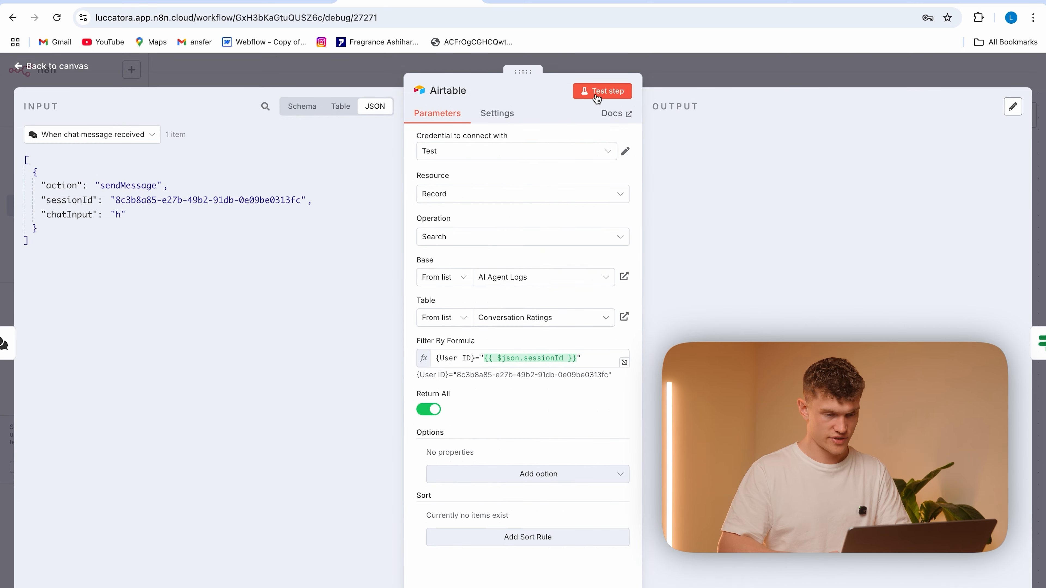
pyautogui.click(351, 73)
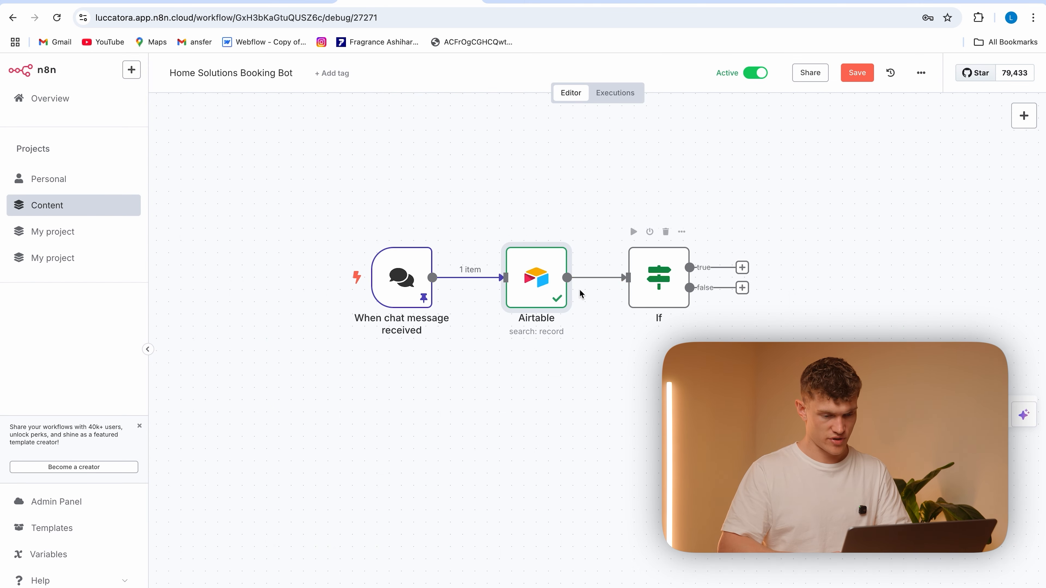
pyautogui.doubleClick(656, 292)
pyautogui.click(226, 84)
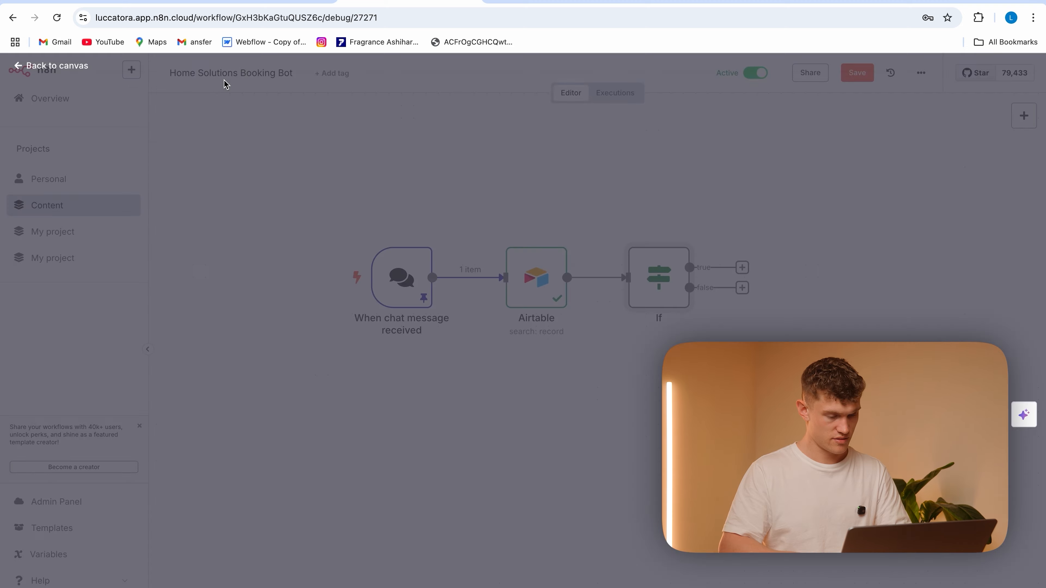
# Copy the sessionId value from the chat trigger data into the User ID field of a new Conversation Ratings record in Airtable
pyautogui.doubleClick(521, 283)
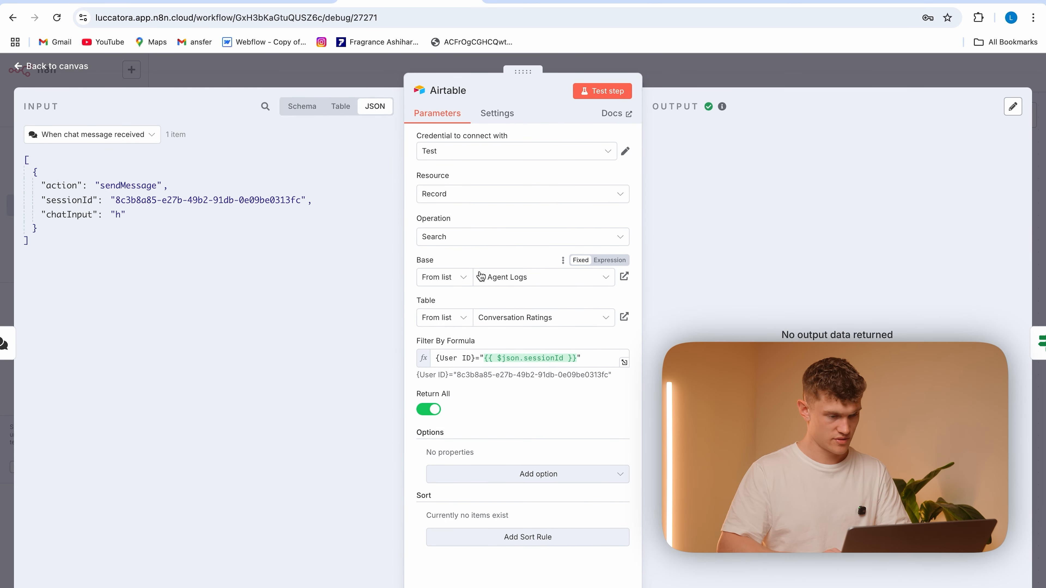
pyautogui.moveTo(299, 200); pyautogui.dragTo(115, 198)
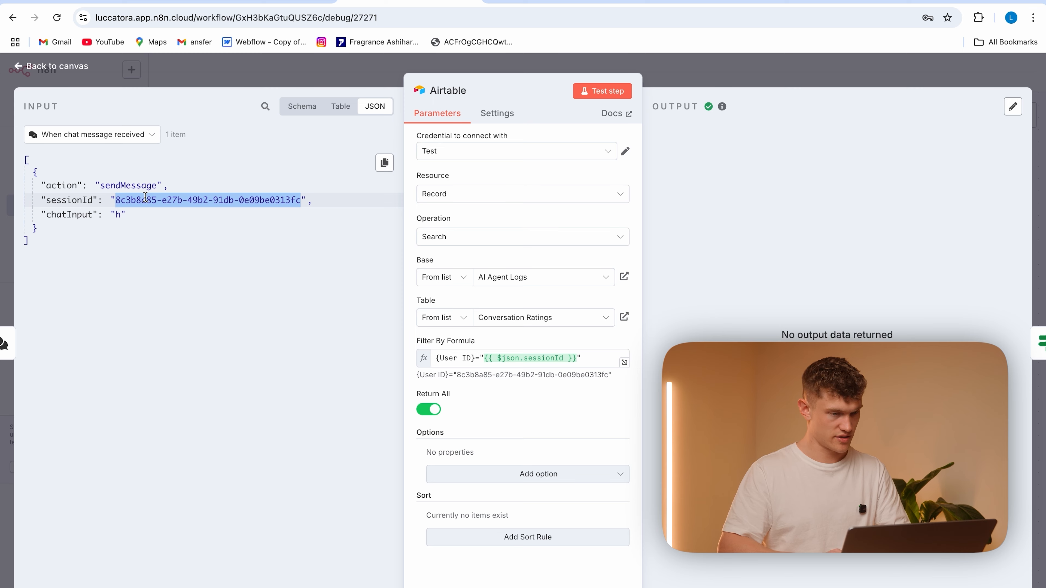
pyautogui.click(145, 7)
pyautogui.doubleClick(244, 164)
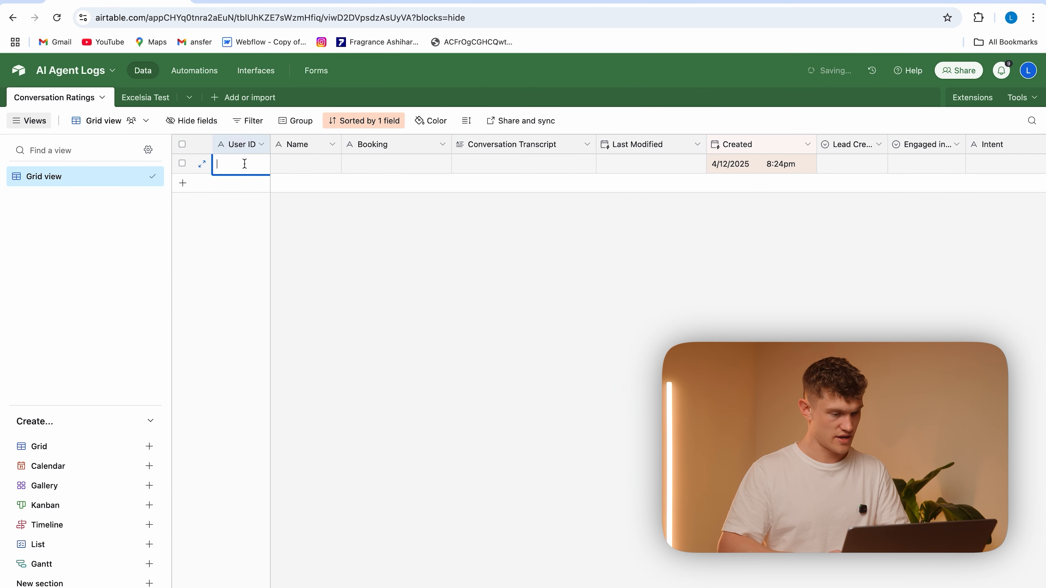
pyautogui.click(293, 257)
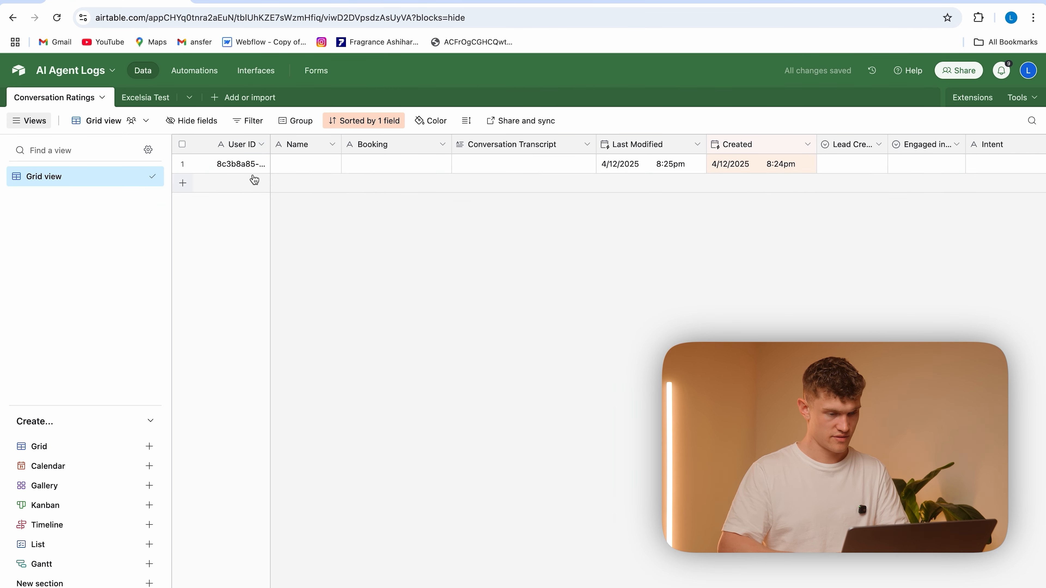
# Return to n8n and rerun the Airtable search node to fetch the matching record
pyautogui.click(398, 3)
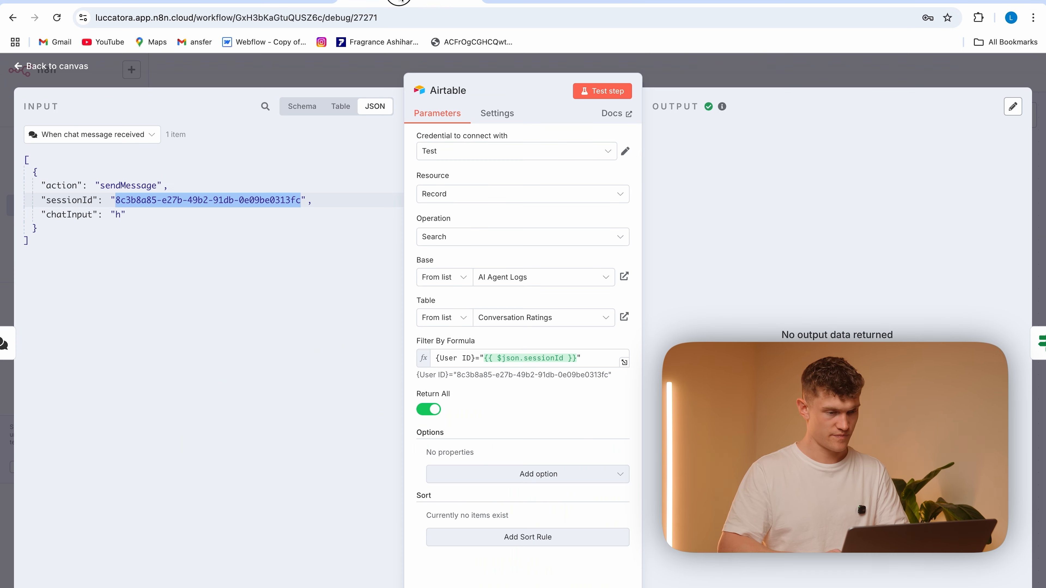
pyautogui.click(356, 79)
pyautogui.doubleClick(541, 259)
pyautogui.click(603, 92)
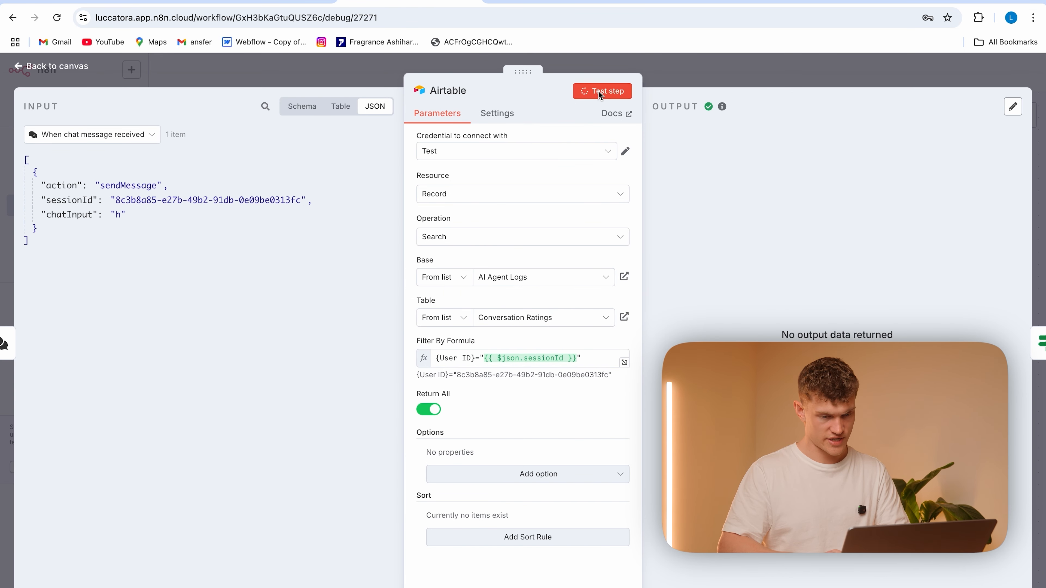
pyautogui.click(360, 79)
# Set the If node's condition to check that the Airtable record's User ID string exists
pyautogui.doubleClick(661, 275)
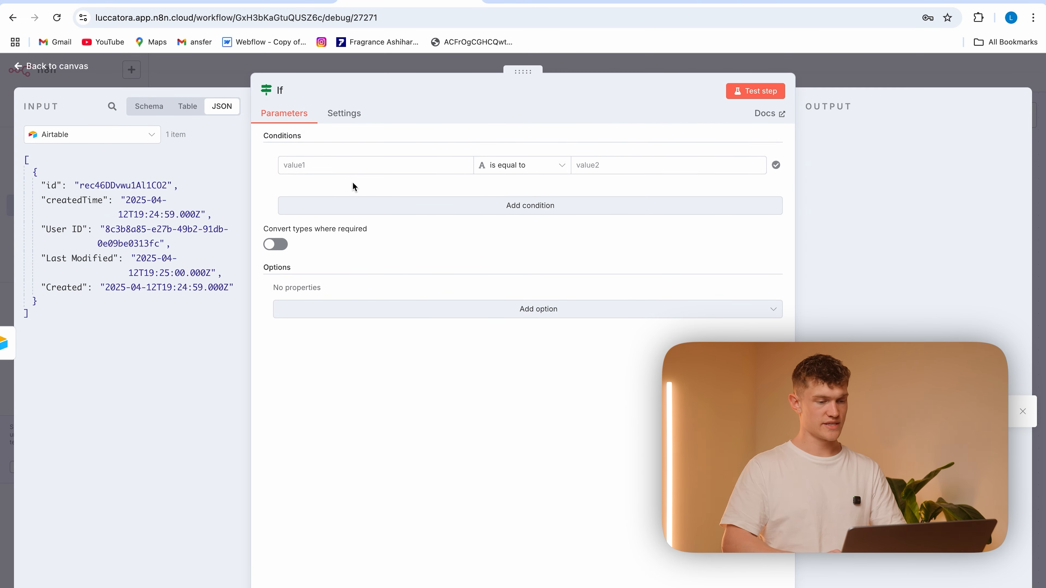
pyautogui.click(306, 165)
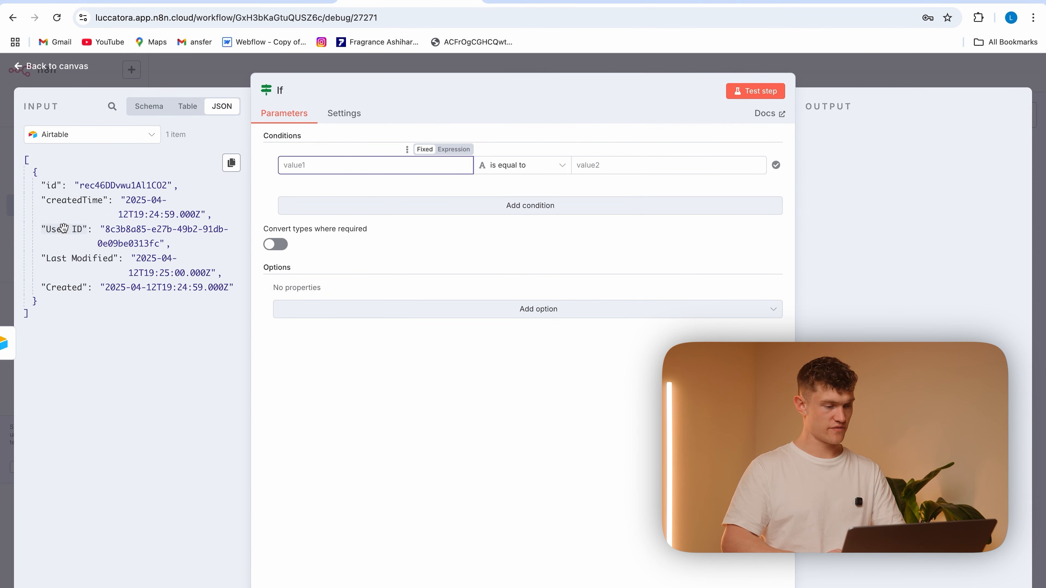
pyautogui.moveTo(63, 228); pyautogui.dragTo(320, 161)
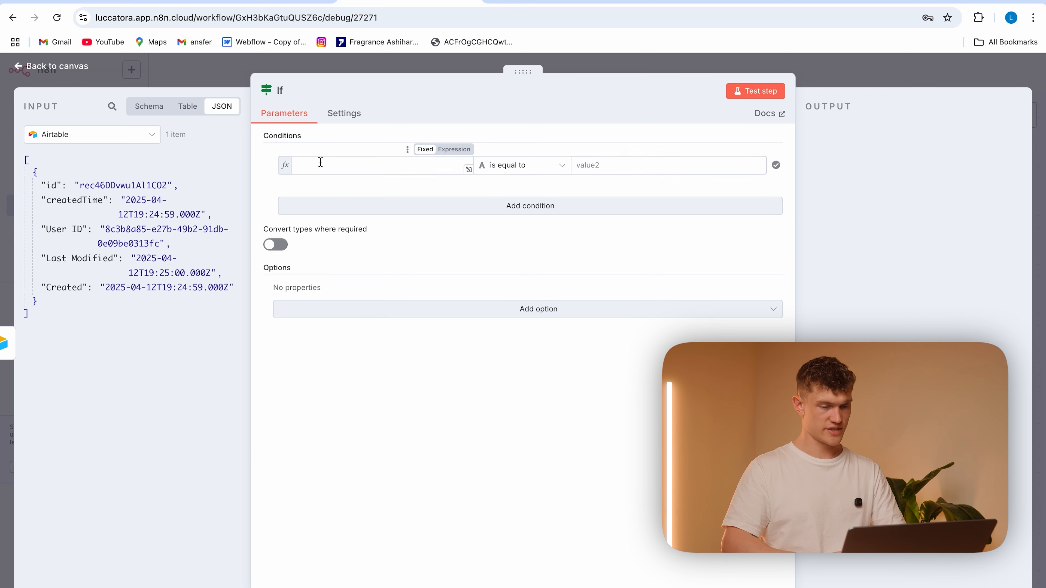
pyautogui.click(546, 167)
pyautogui.moveTo(541, 196)
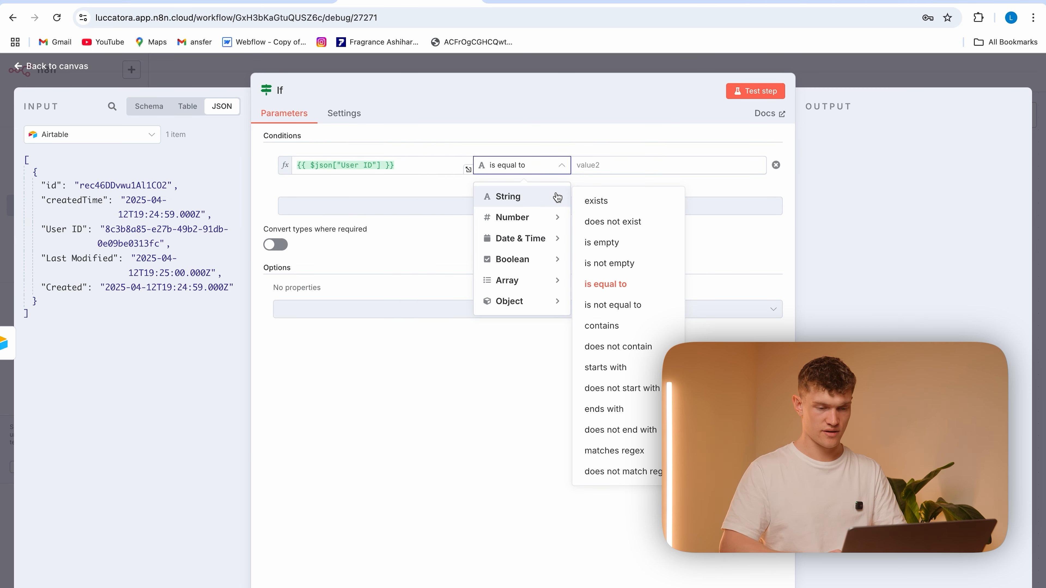
pyautogui.click(608, 203)
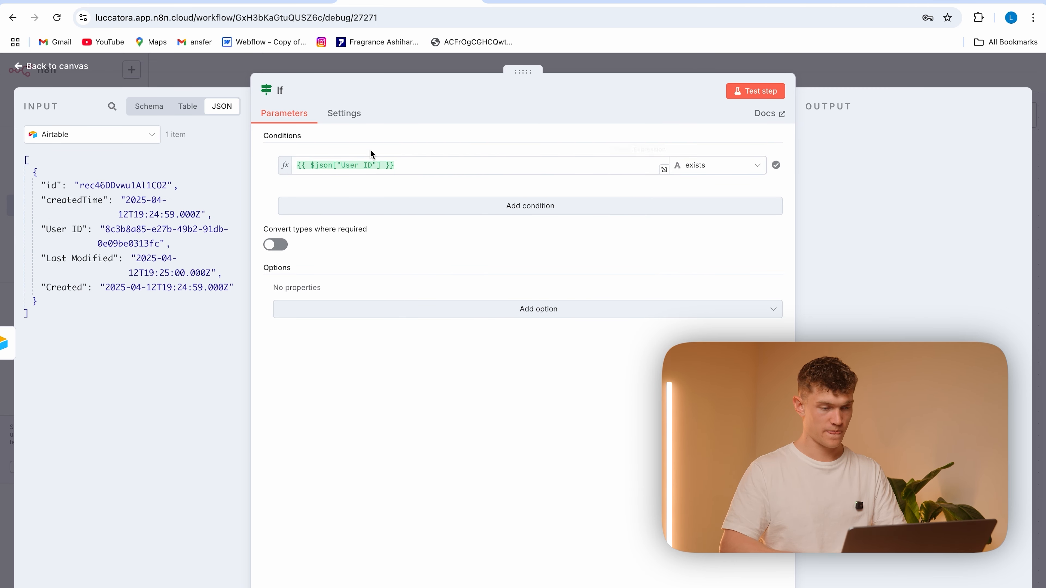
pyautogui.click(231, 74)
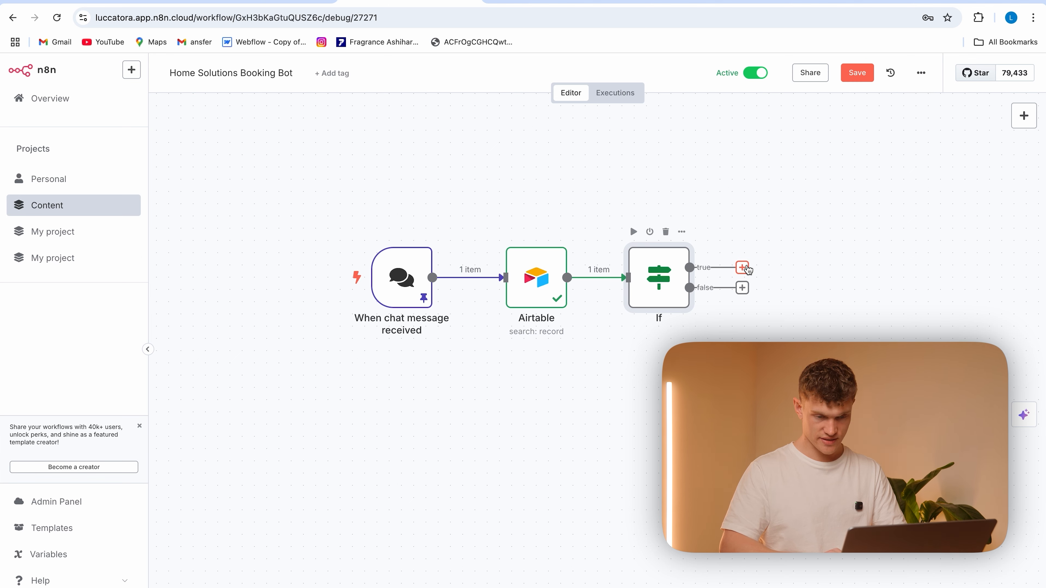
# Add an AI Agent node to the If node's true branch and move it farther right on the canvas
pyautogui.click(744, 268)
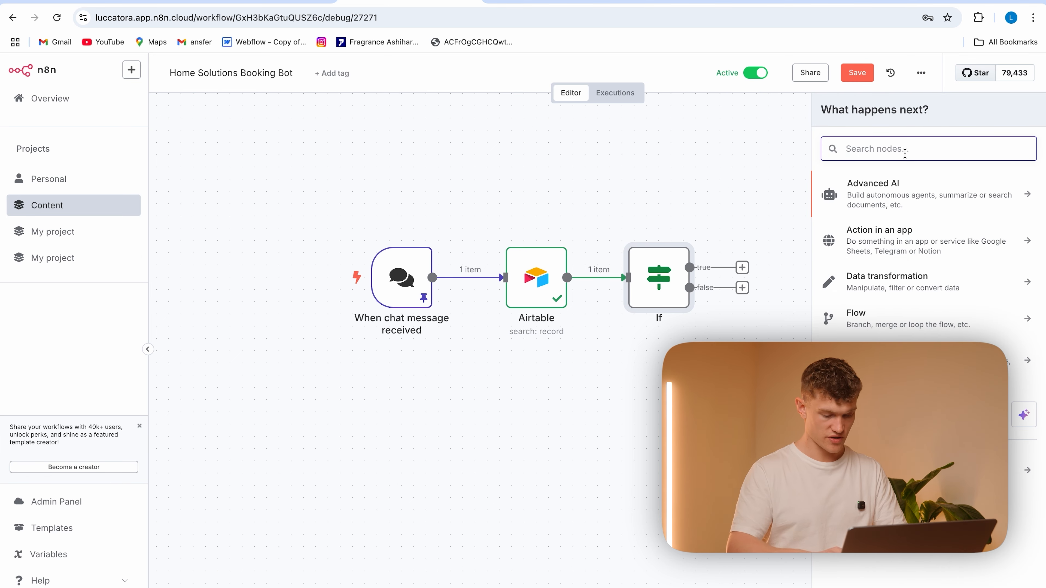
pyautogui.write('ai')
pyautogui.click(909, 210)
pyautogui.click(387, 100)
pyautogui.moveTo(808, 227); pyautogui.dragTo(857, 267)
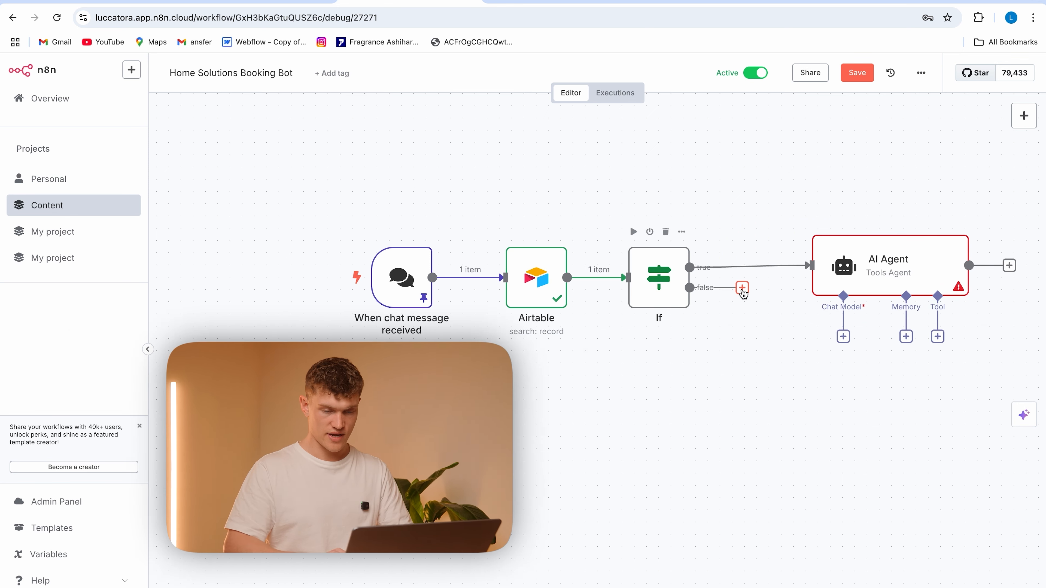
pyautogui.moveTo(884, 266); pyautogui.dragTo(970, 266)
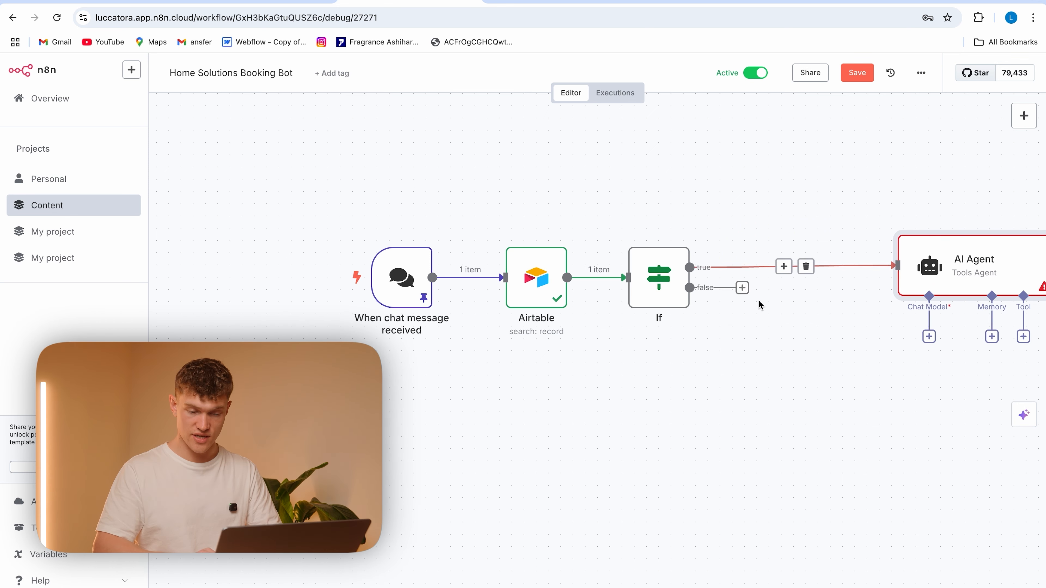
# Add an Airtable node with the Create a record action to the If node's false branch
pyautogui.click(742, 290)
pyautogui.write('create')
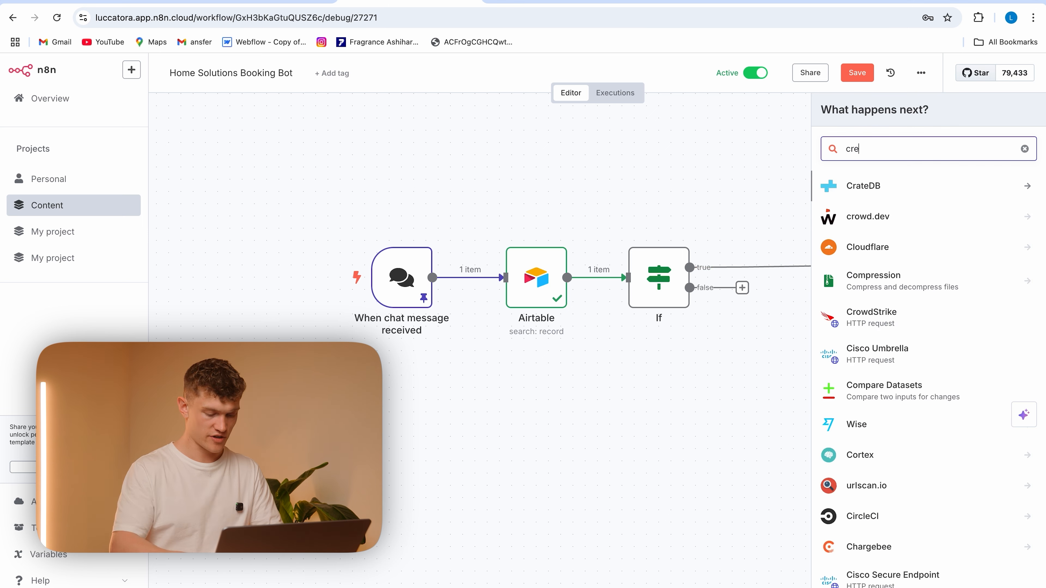
pyautogui.press('BackSpace')
pyautogui.press('BackSpace')
pyautogui.press('BackSpace')
pyautogui.press('BackSpace')
pyautogui.press('BackSpace')
pyautogui.press('BackSpace')
pyautogui.write('air')
pyautogui.click(930, 186)
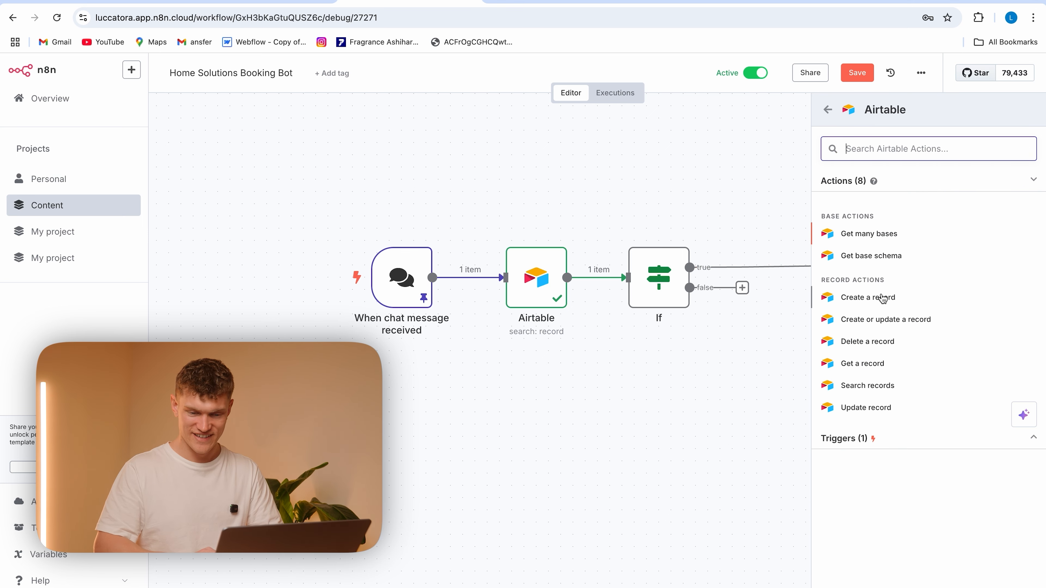
pyautogui.click(878, 303)
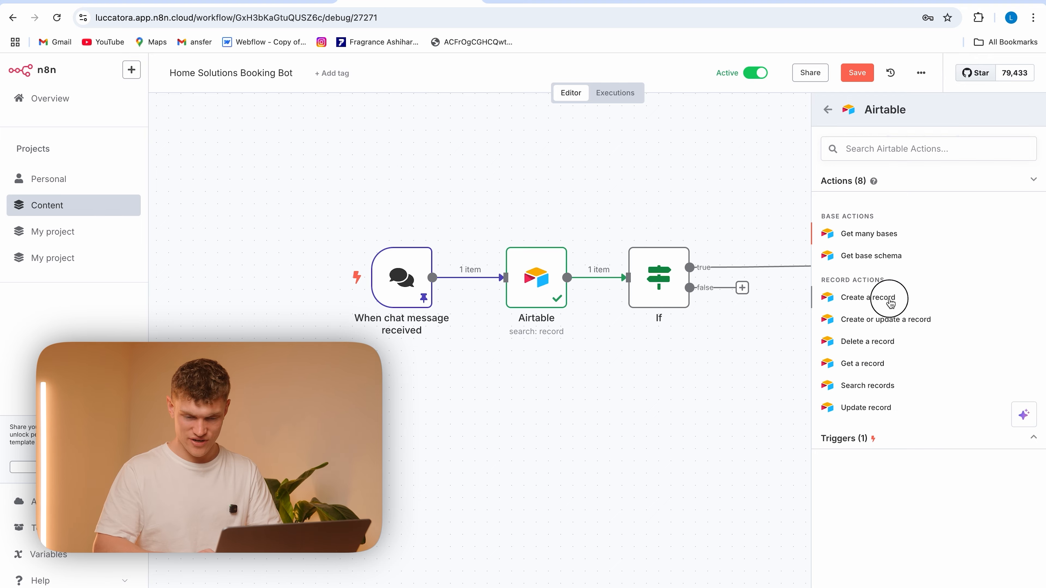
# Set the new Airtable node's base to AI Agent Logs and its table to Conversation Ratings, and return to the canvas
pyautogui.click(502, 277)
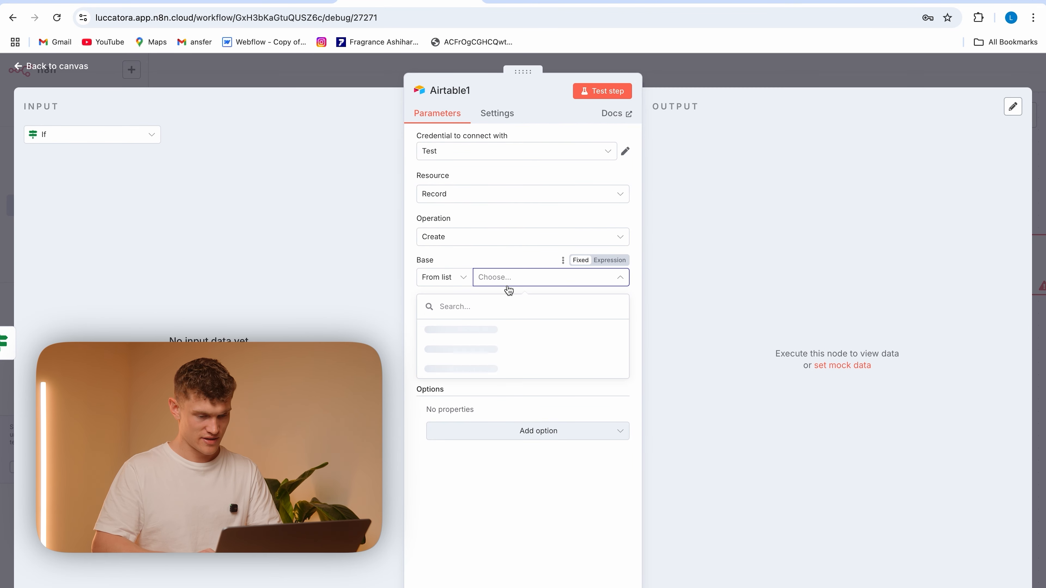
pyautogui.click(509, 331)
pyautogui.click(498, 318)
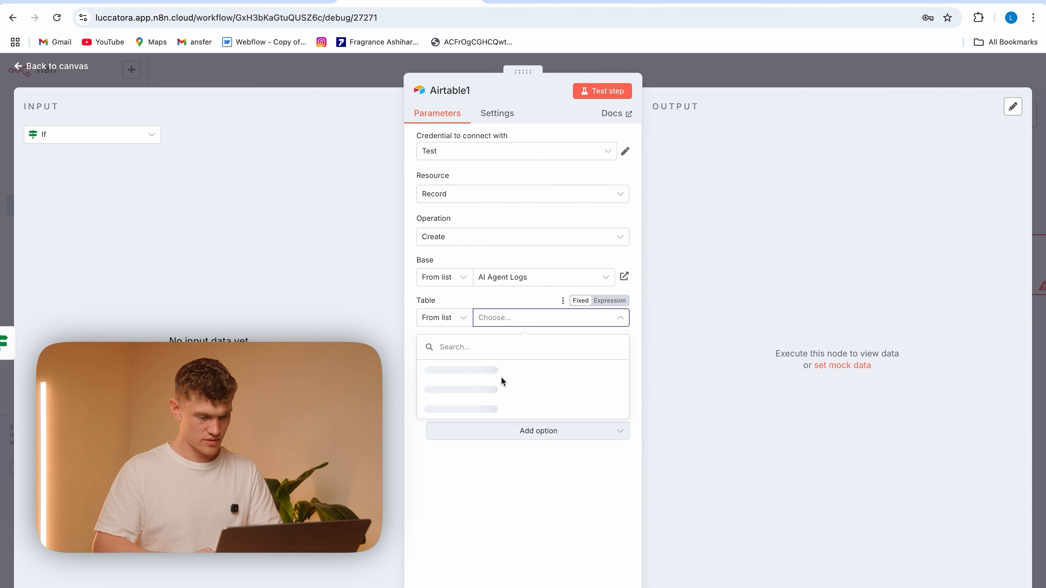
pyautogui.click(513, 298)
pyautogui.click(515, 319)
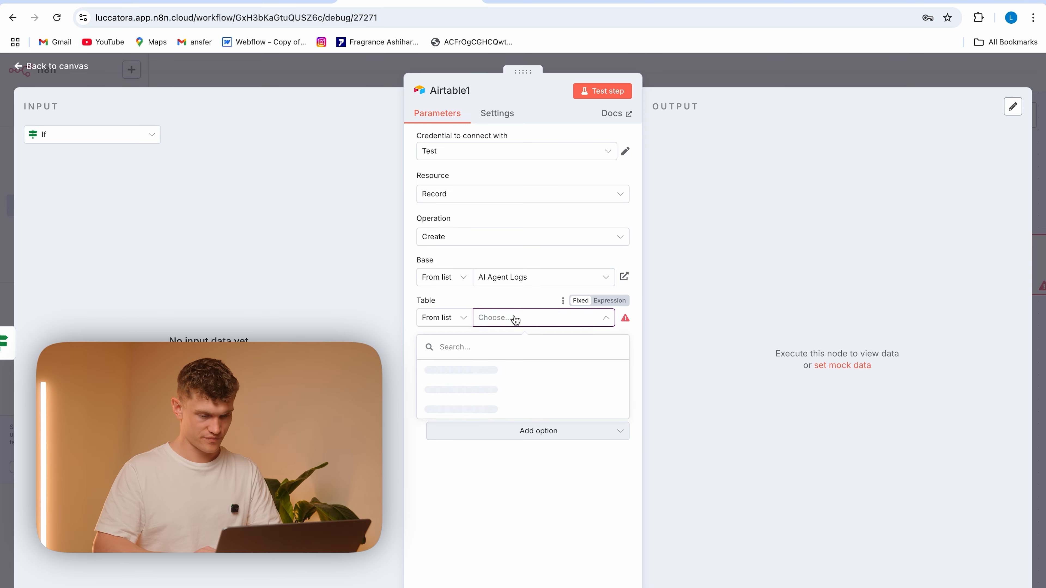
pyautogui.click(552, 371)
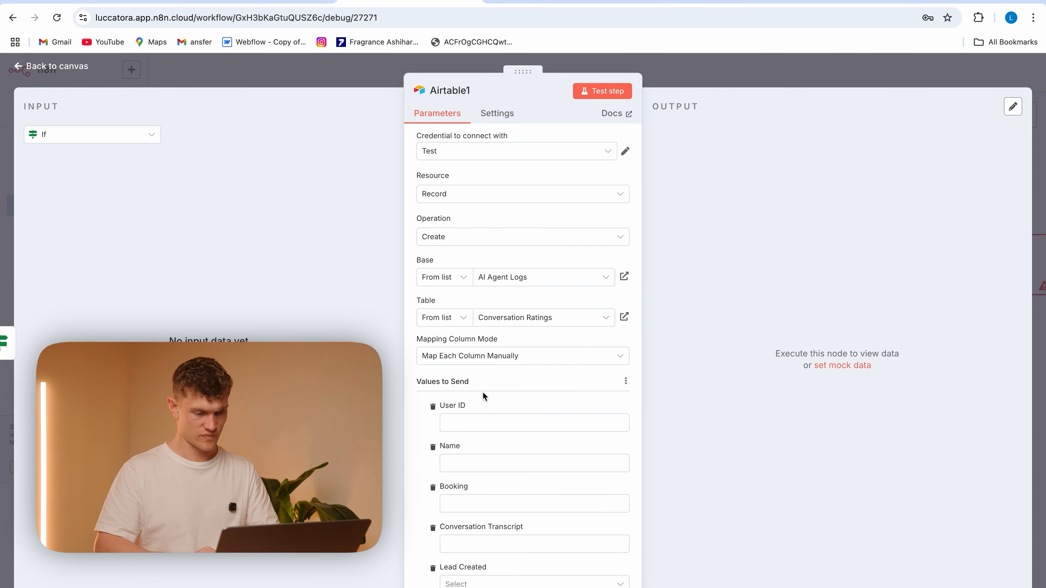
pyautogui.scroll(-2, 490, 370)
pyautogui.click(500, 331)
pyautogui.press('Escape')
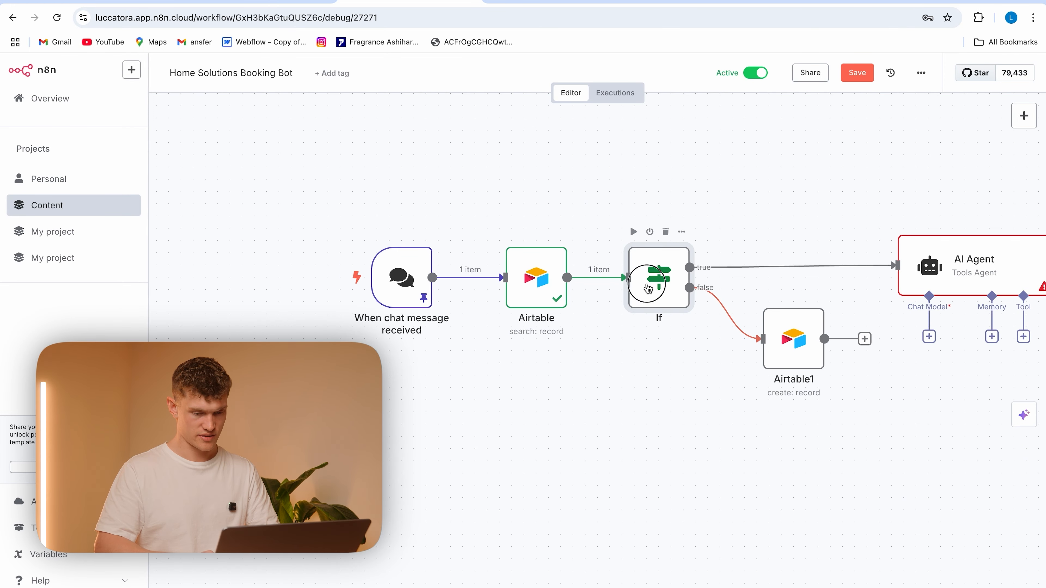
# Test the If node to pass its record data to the true branch
pyautogui.doubleClick(655, 277)
pyautogui.click(762, 92)
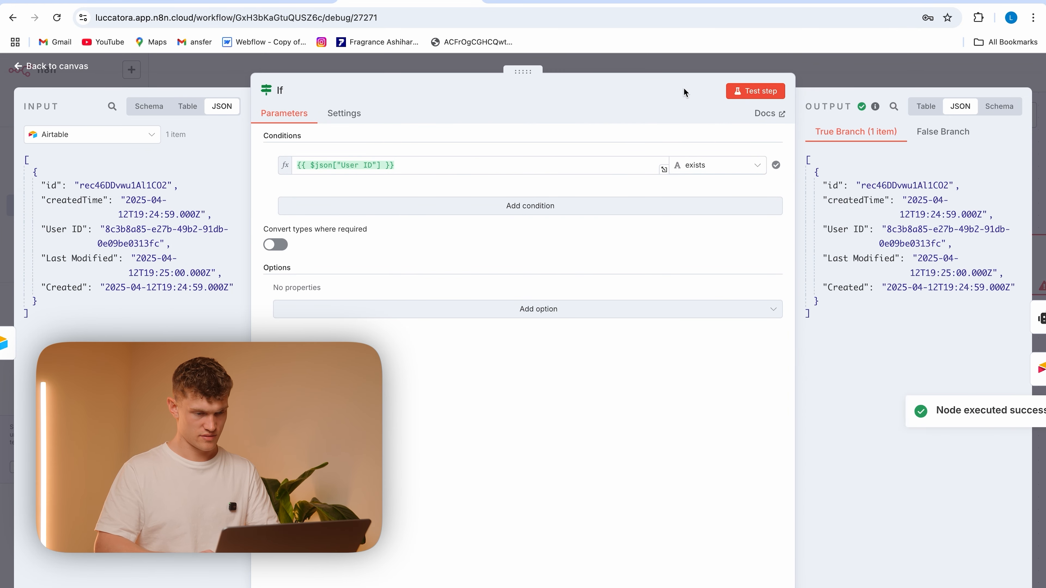
pyautogui.click(222, 78)
# Set the AI Agent's source for the user message prompt to Define below
pyautogui.doubleClick(928, 279)
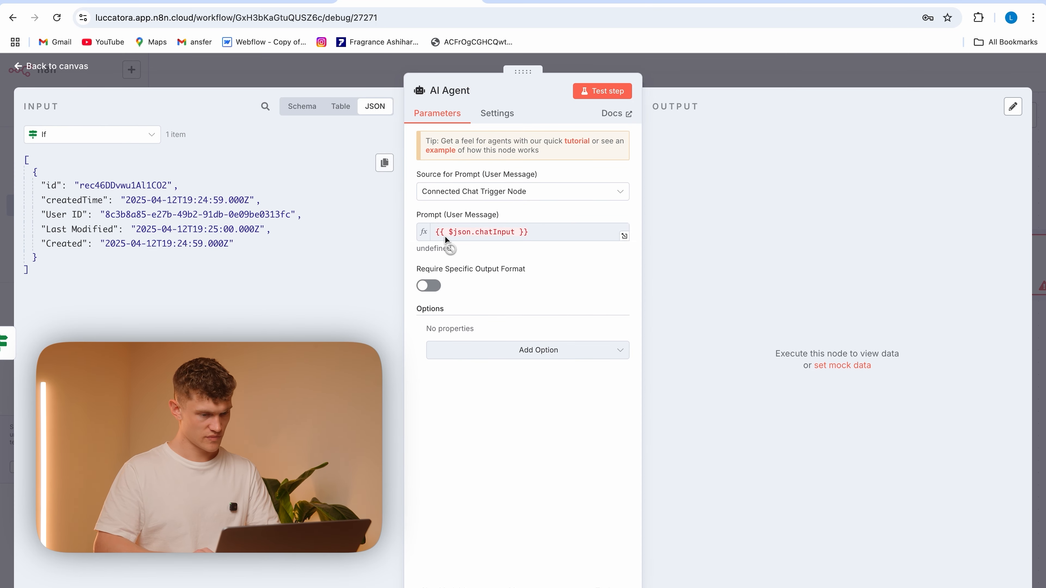
pyautogui.click(504, 349)
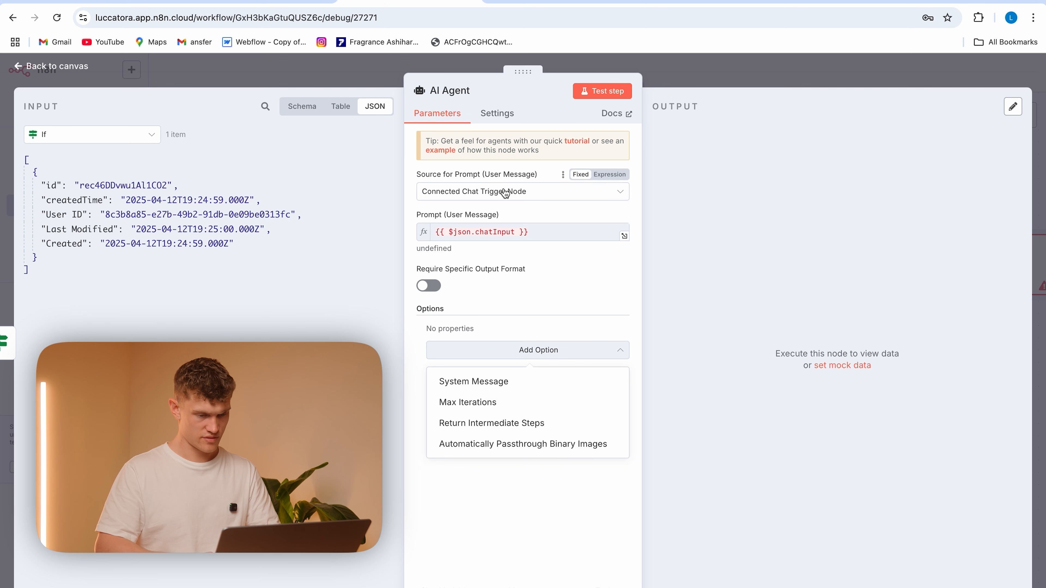
pyautogui.click(452, 191)
pyautogui.click(499, 262)
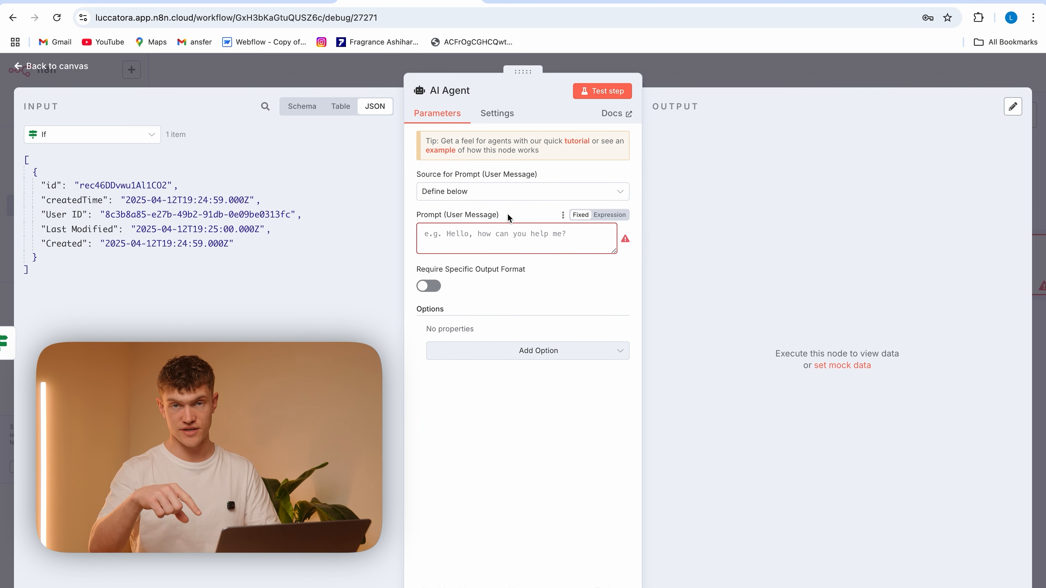
pyautogui.click(487, 234)
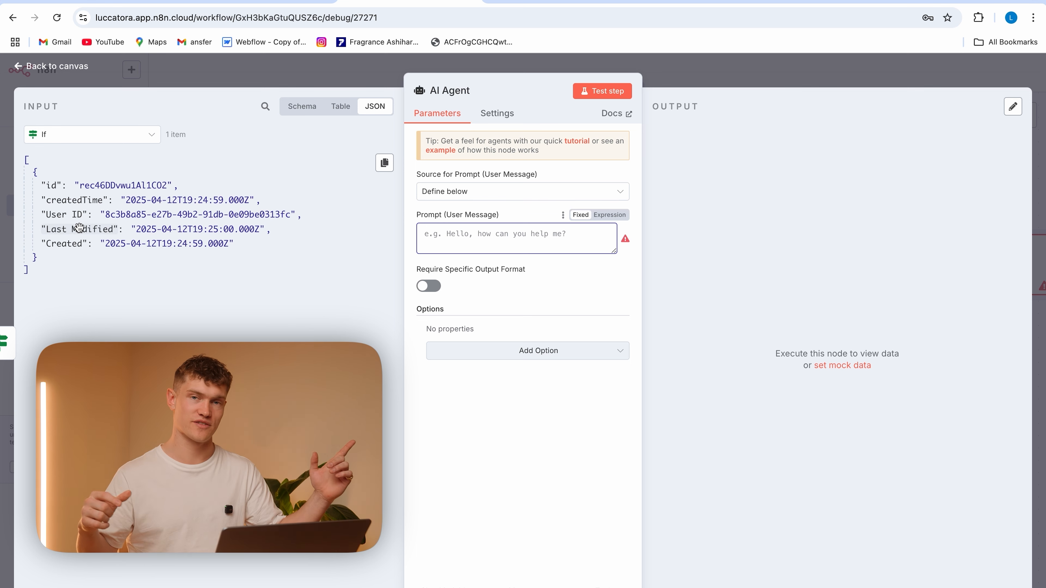
# Try to use the User ID from the If node's data as the AI Agent's prompt
pyautogui.moveTo(68, 215); pyautogui.dragTo(480, 233)
pyautogui.moveTo(549, 232); pyautogui.dragTo(484, 230)
pyautogui.click(542, 229)
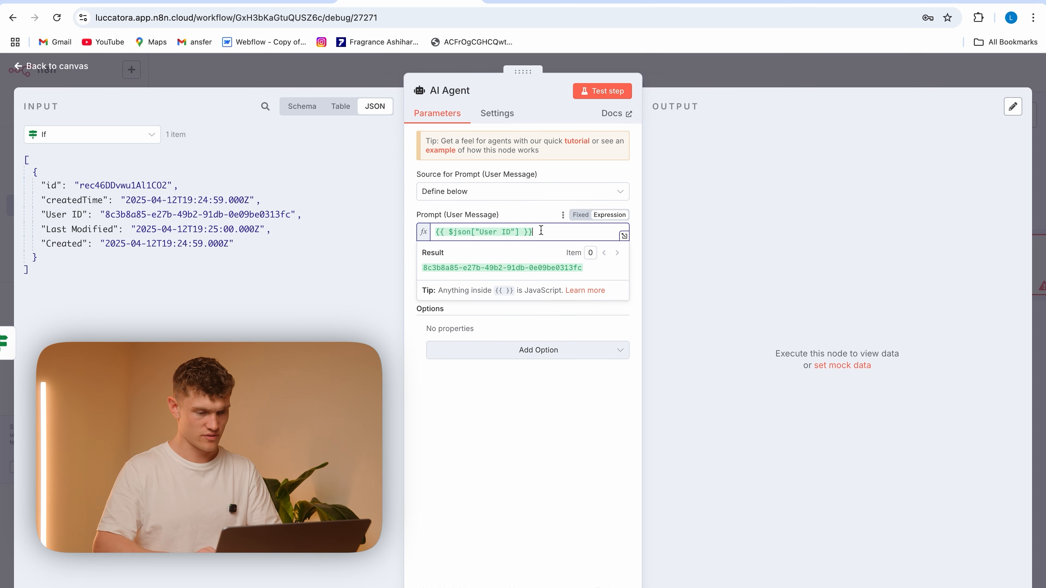
# Replace the AI Agent's prompt with the chat trigger's sessionId expression, cut that expression for reuse, and close the node
pyautogui.click(121, 143)
pyautogui.click(111, 207)
pyautogui.click(545, 235)
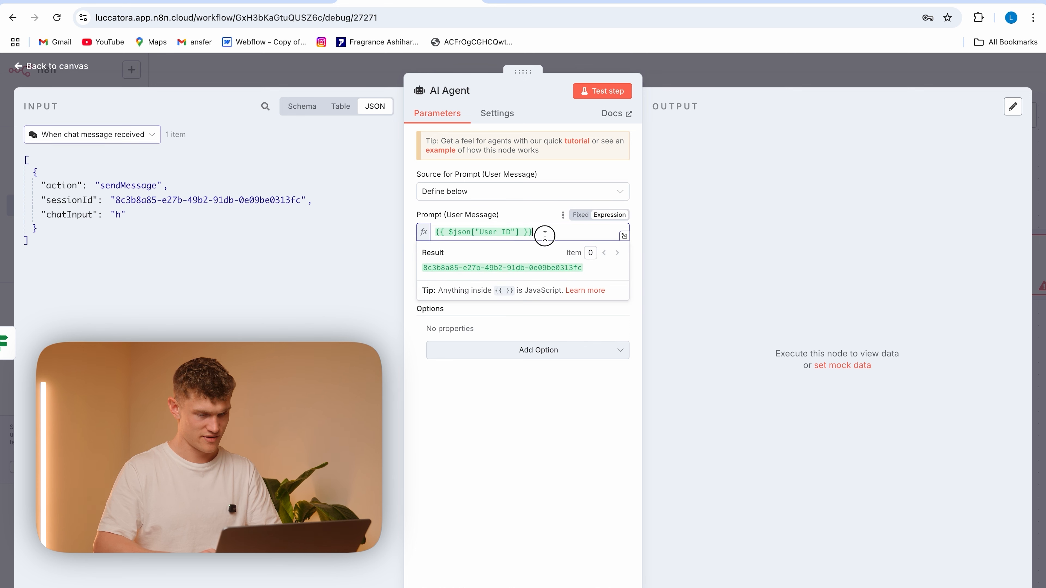
pyautogui.moveTo(545, 235); pyautogui.dragTo(434, 232)
pyautogui.press('BackSpace')
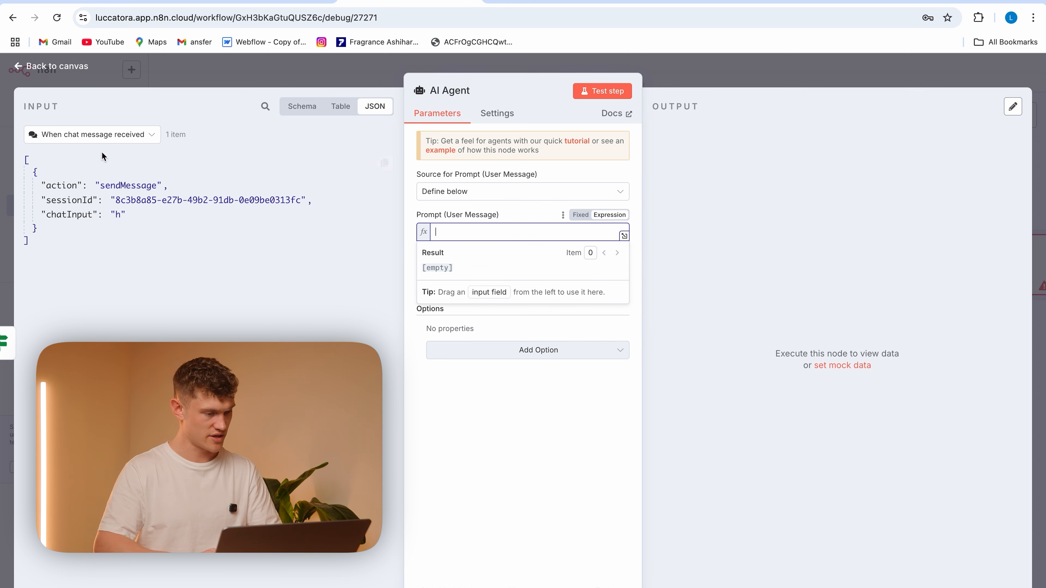
pyautogui.moveTo(65, 204); pyautogui.dragTo(451, 234)
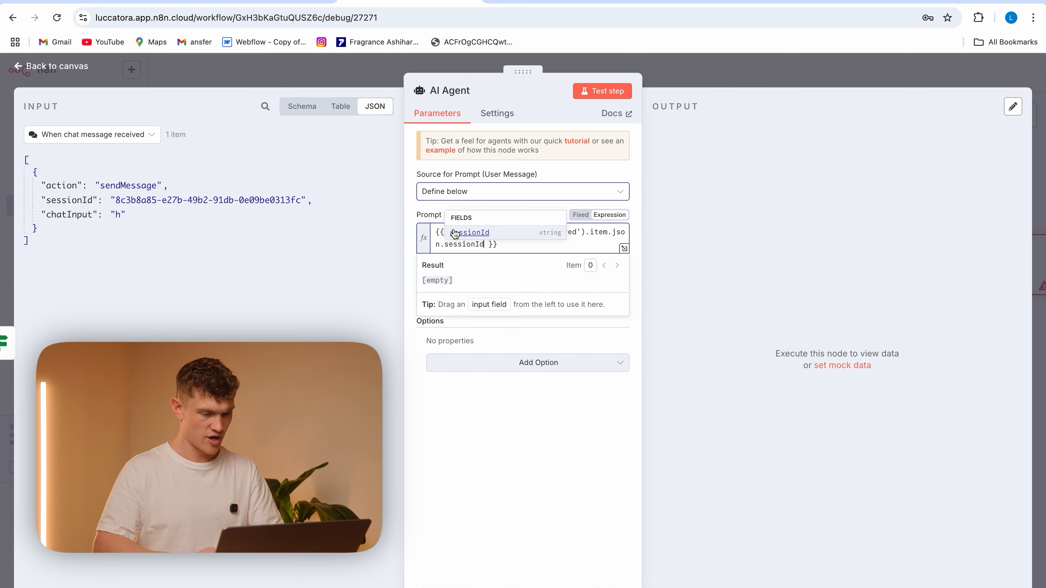
pyautogui.moveTo(524, 246); pyautogui.dragTo(435, 231)
pyautogui.hotkey('ctrl', 'c')
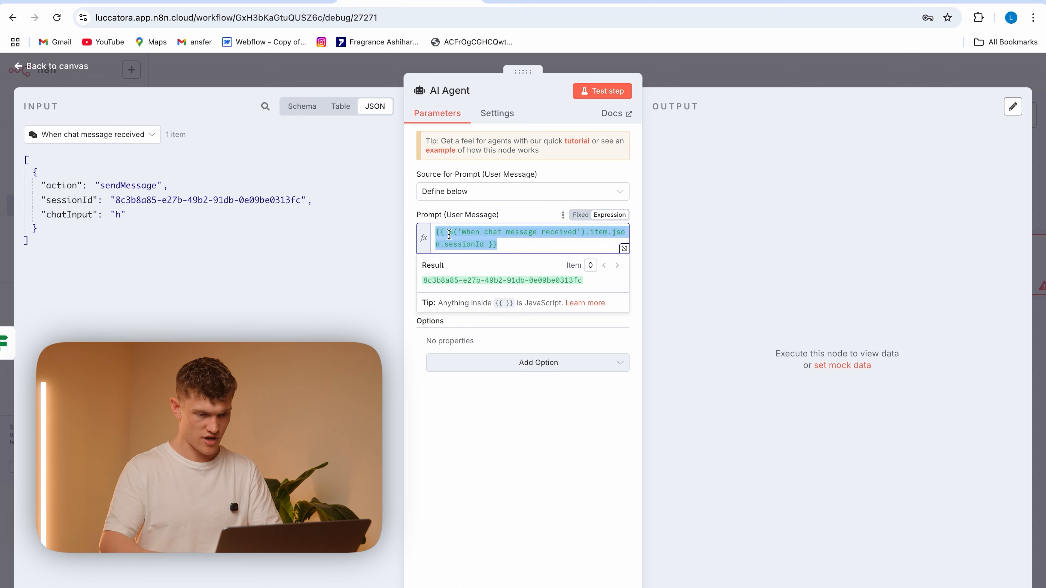
pyautogui.press('BackSpace')
pyautogui.click(349, 81)
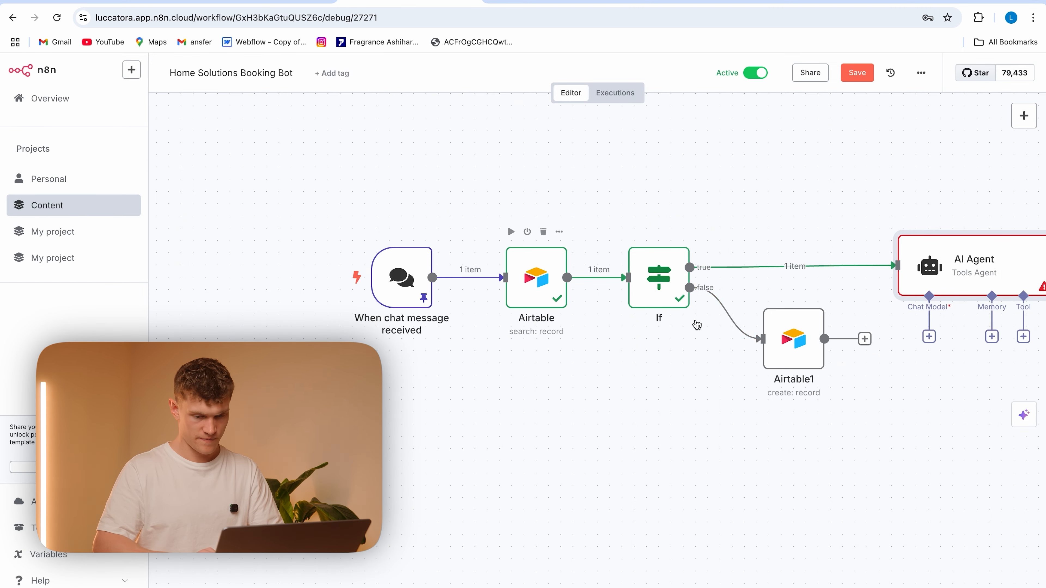
# Paste {{ $('When chat message received').item.json.sessionId }} as an expression into the User ID field of the Airtable create node
pyautogui.doubleClick(792, 338)
pyautogui.click(516, 416)
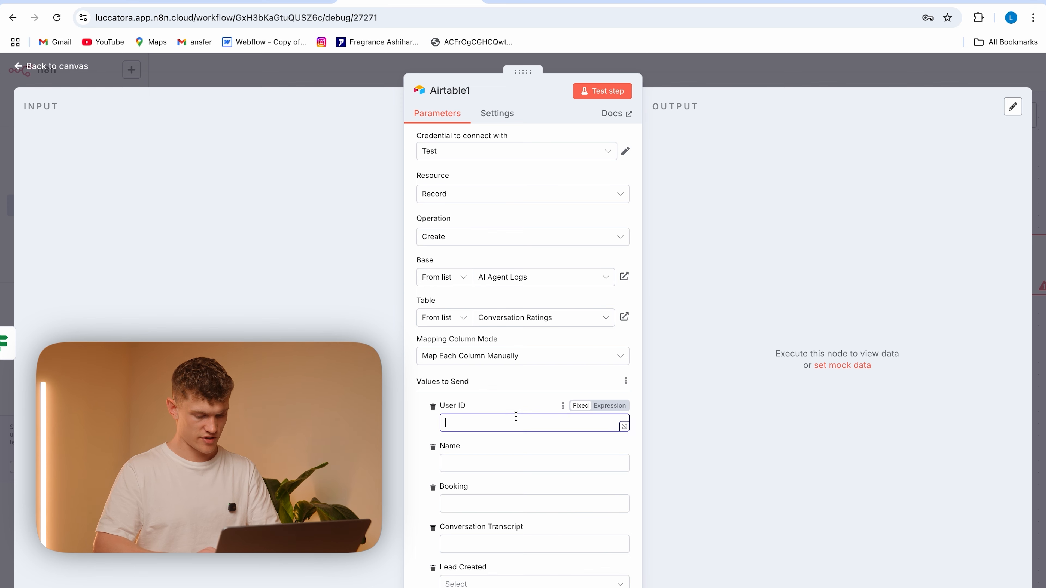
pyautogui.hotkey('ctrl', 'v')
pyautogui.click(607, 406)
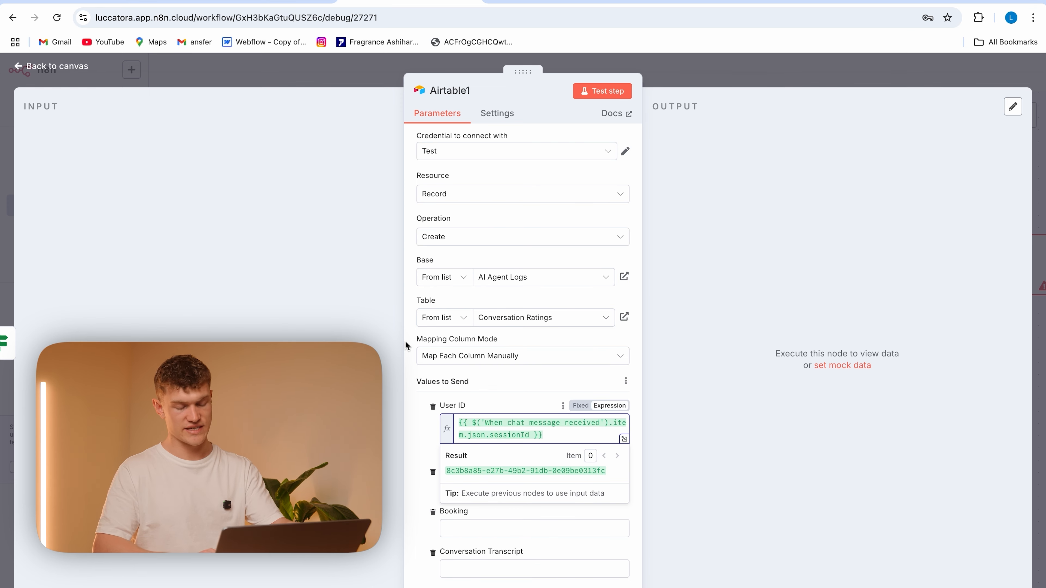
pyautogui.press('Escape')
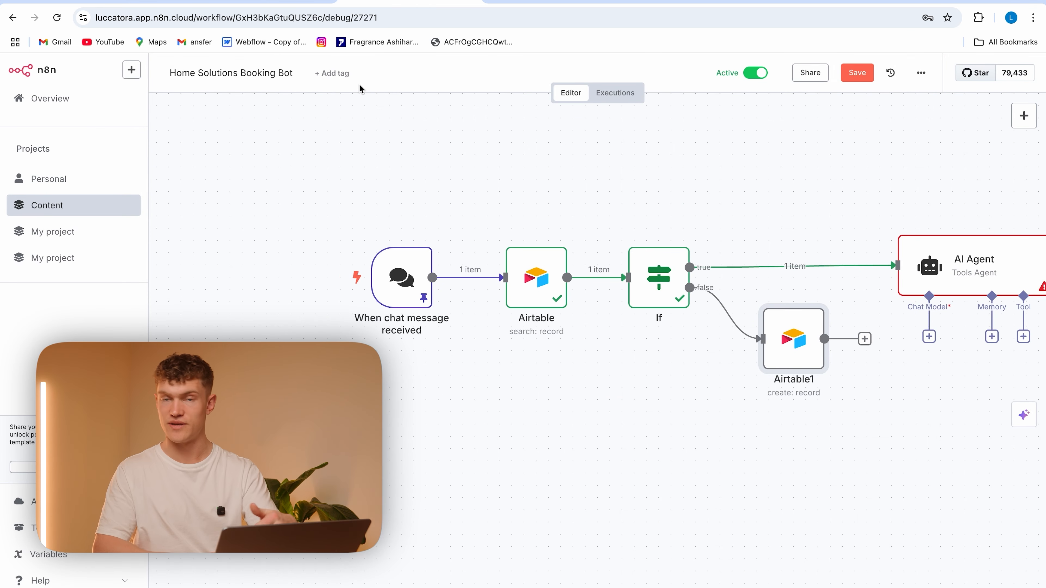
# Review the fields under Values to Send in the Airtable create node
pyautogui.doubleClick(793, 339)
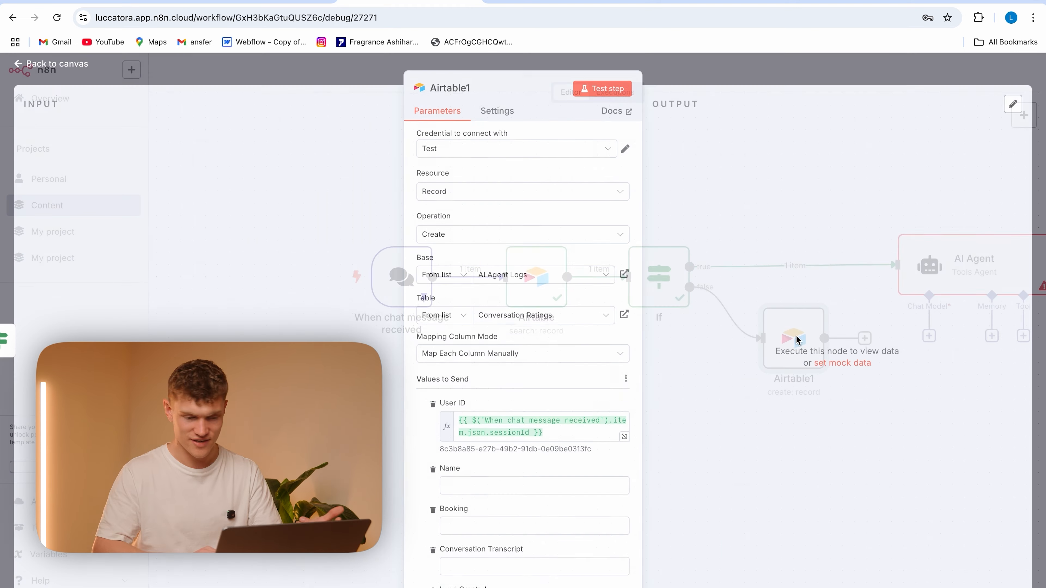
pyautogui.scroll(-2, 484, 426)
pyautogui.scroll(-2, 484, 426)
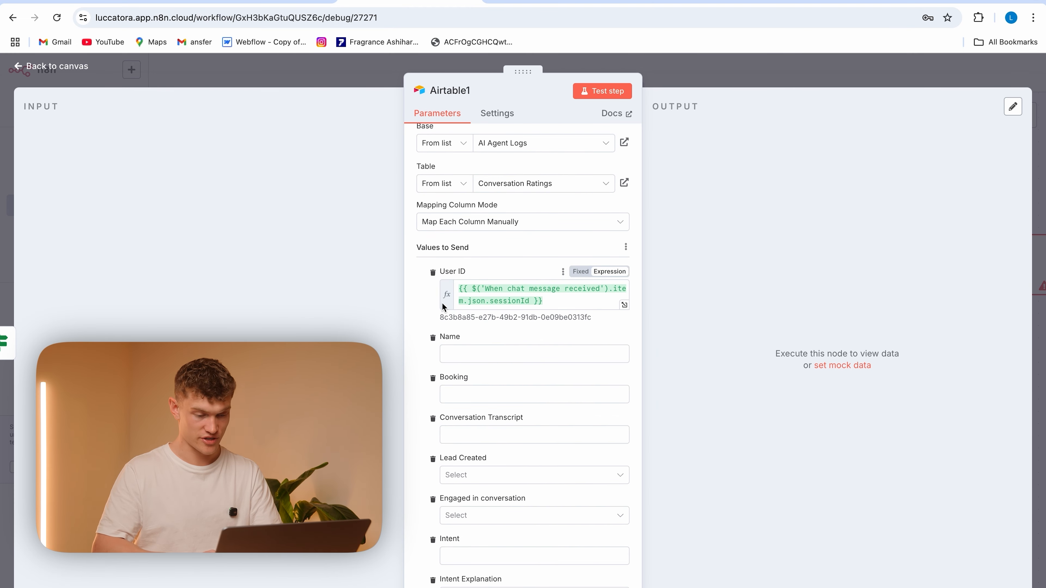
pyautogui.scroll(3, 446, 256)
pyautogui.click(366, 68)
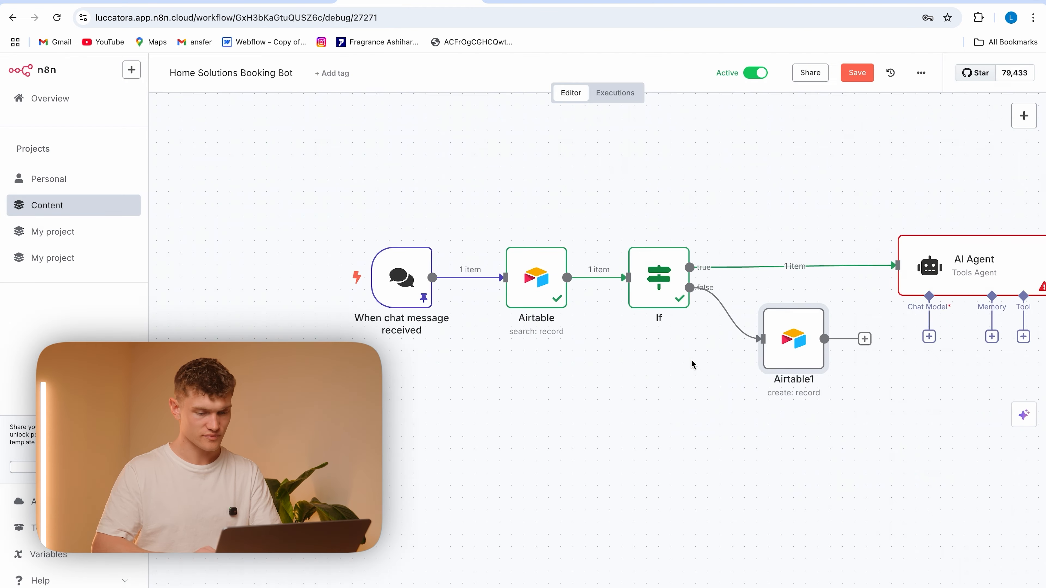
# Rename the Airtable node on the If node's false branch to Create Record
pyautogui.click(816, 293)
pyautogui.click(856, 346)
pyautogui.press('BackSpace')
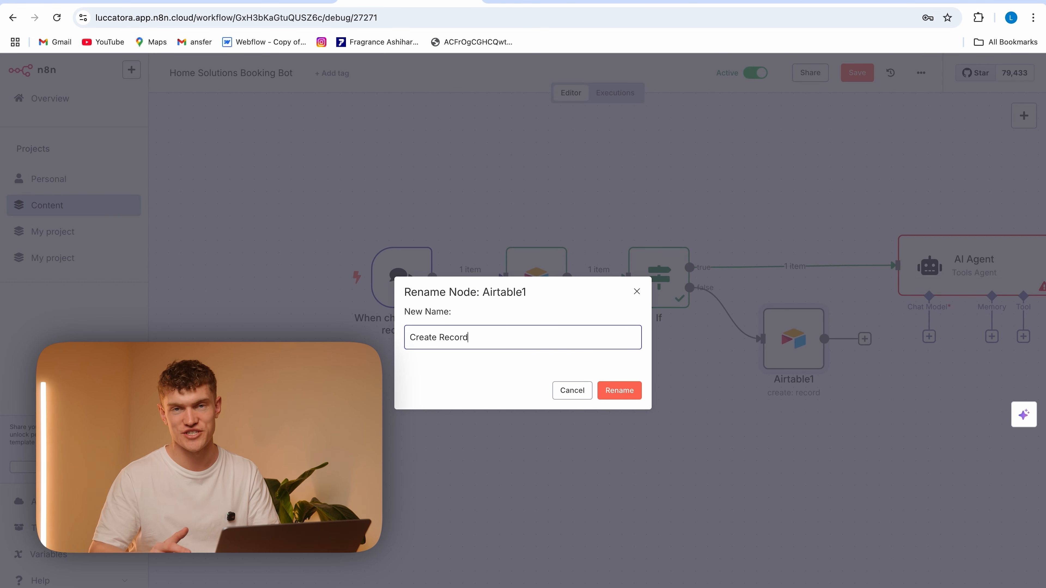
pyautogui.click(622, 391)
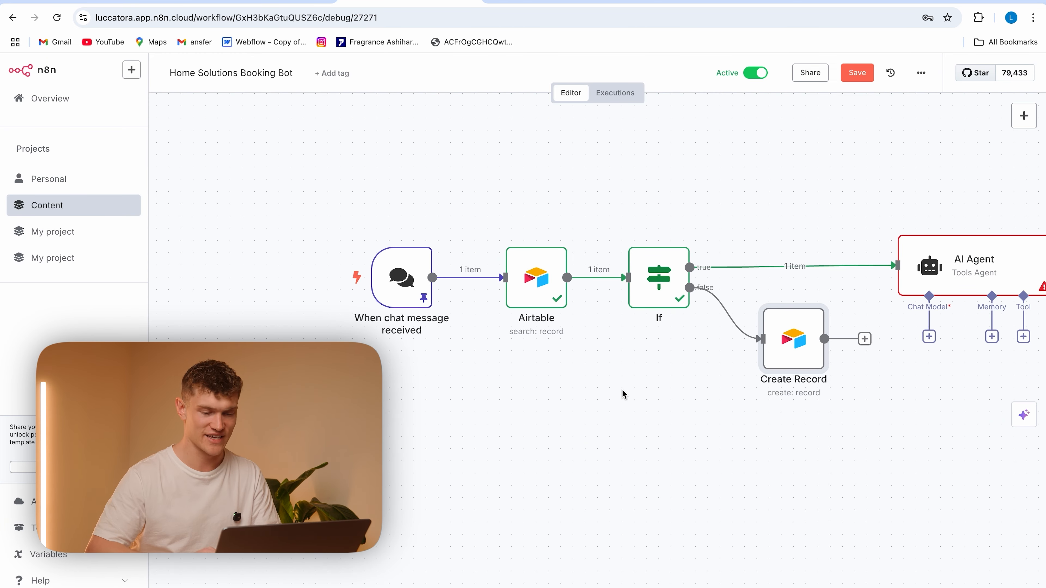
# Rename the Airtable node that follows the chat trigger to Search Records
pyautogui.click(559, 231)
pyautogui.click(616, 285)
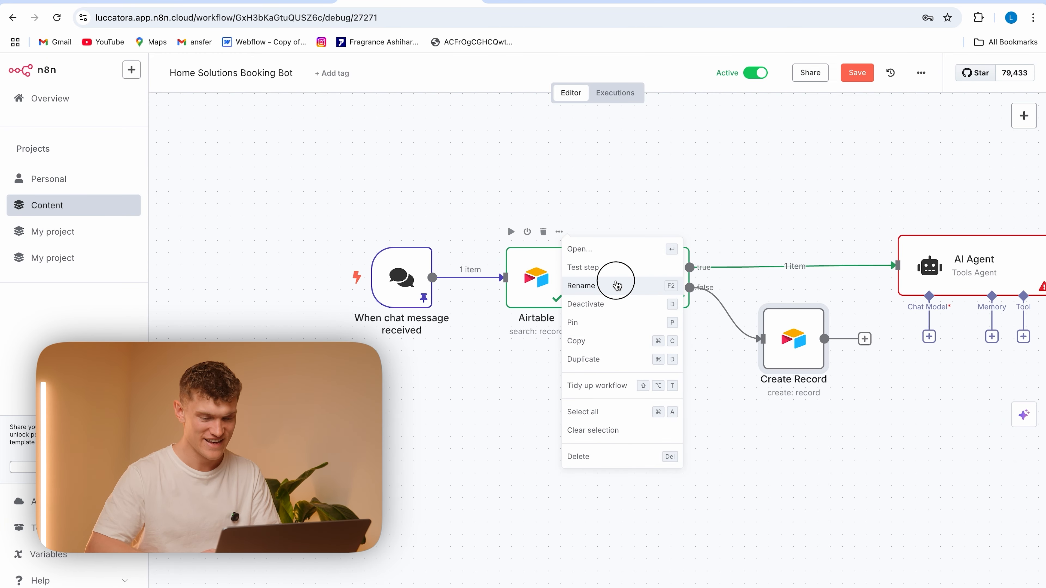
pyautogui.press('BackSpace')
pyautogui.write('Search Records')
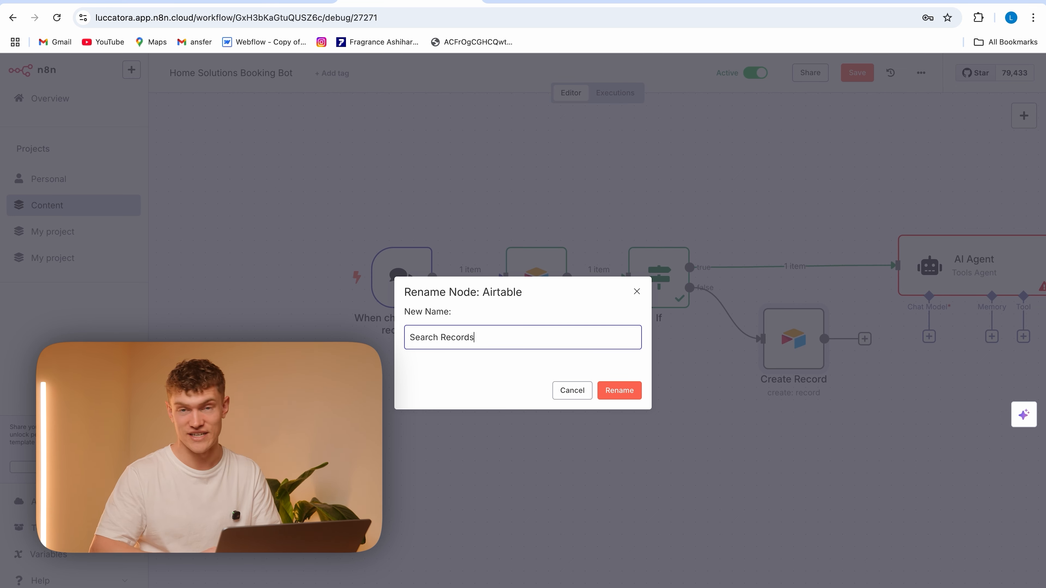
pyautogui.click(619, 400)
# Connect the Create Record node's output to the AI Agent node's input
pyautogui.hscroll(5, 691, 413)
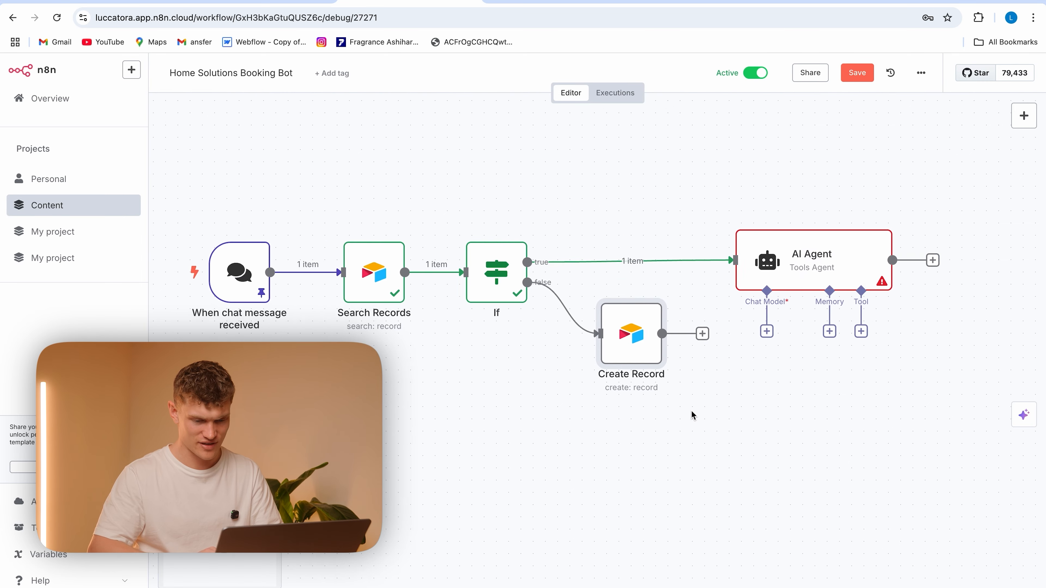
pyautogui.moveTo(670, 341); pyautogui.dragTo(702, 263)
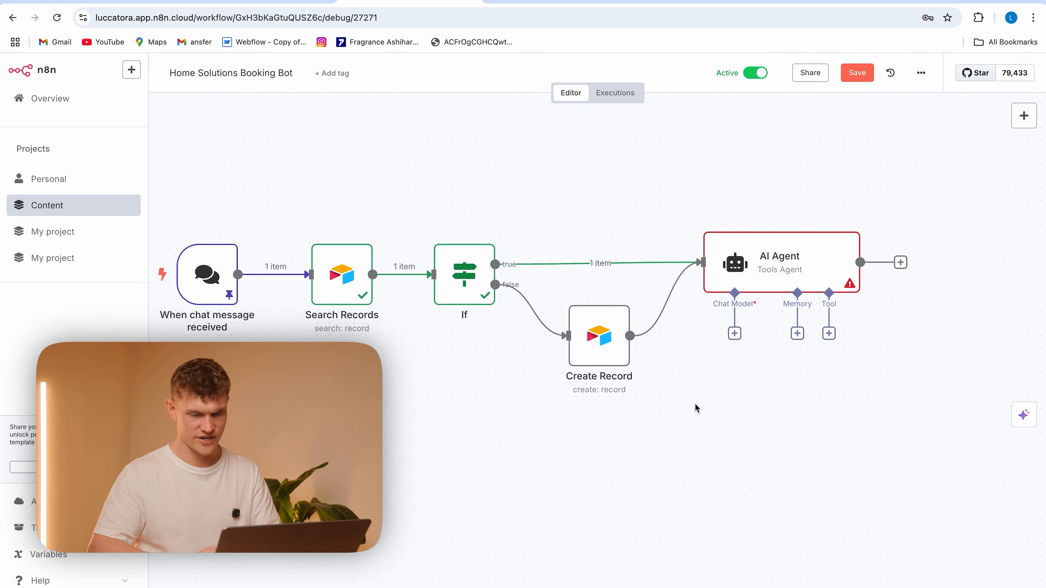
# Set the AI Agent's prompt to the chat trigger's chatInput expression and add the System Message option
pyautogui.doubleClick(776, 268)
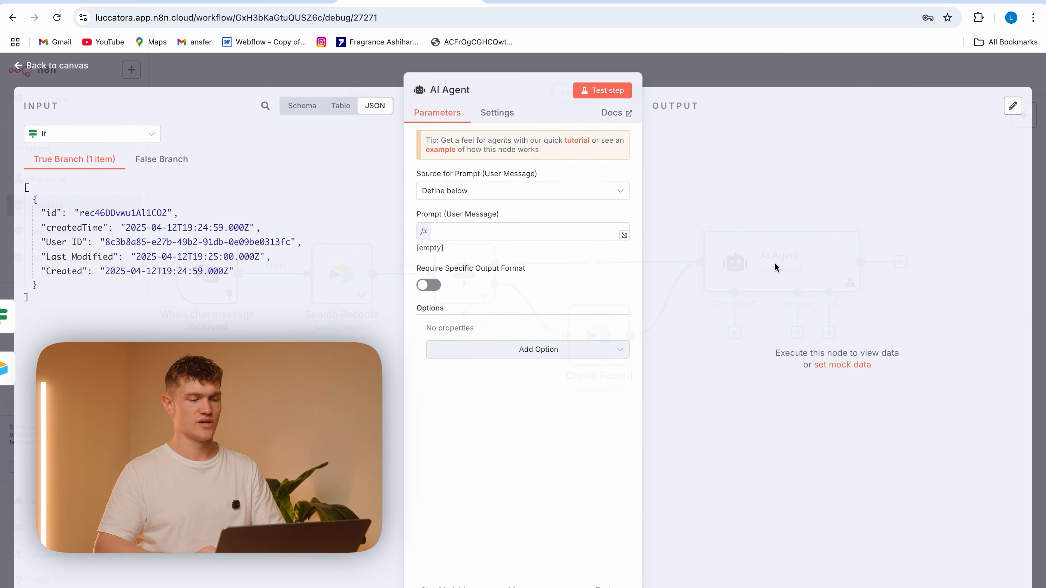
pyautogui.click(488, 232)
pyautogui.click(92, 134)
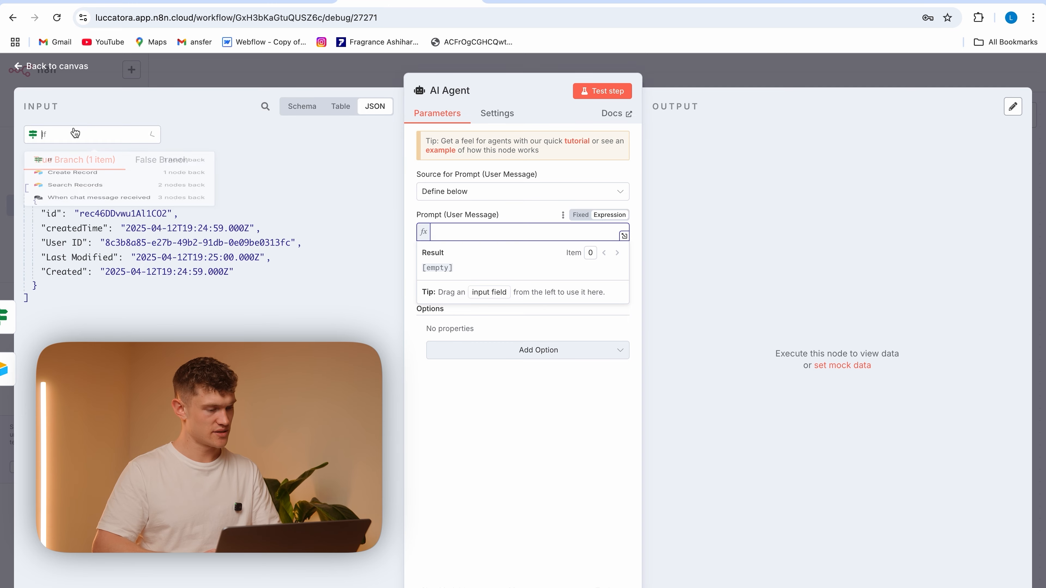
pyautogui.click(94, 223)
pyautogui.moveTo(69, 215); pyautogui.dragTo(456, 232)
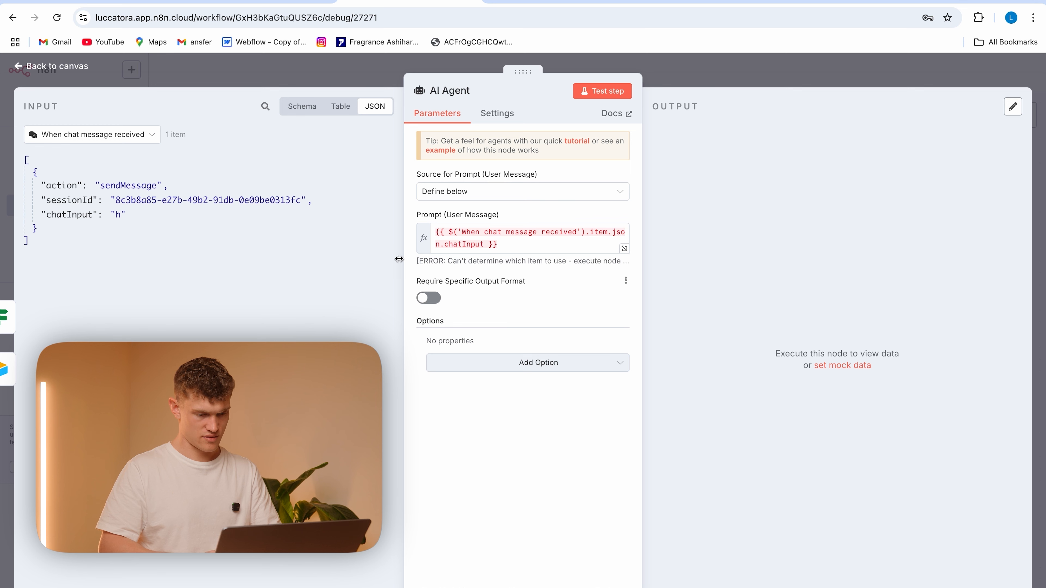
pyautogui.click(512, 361)
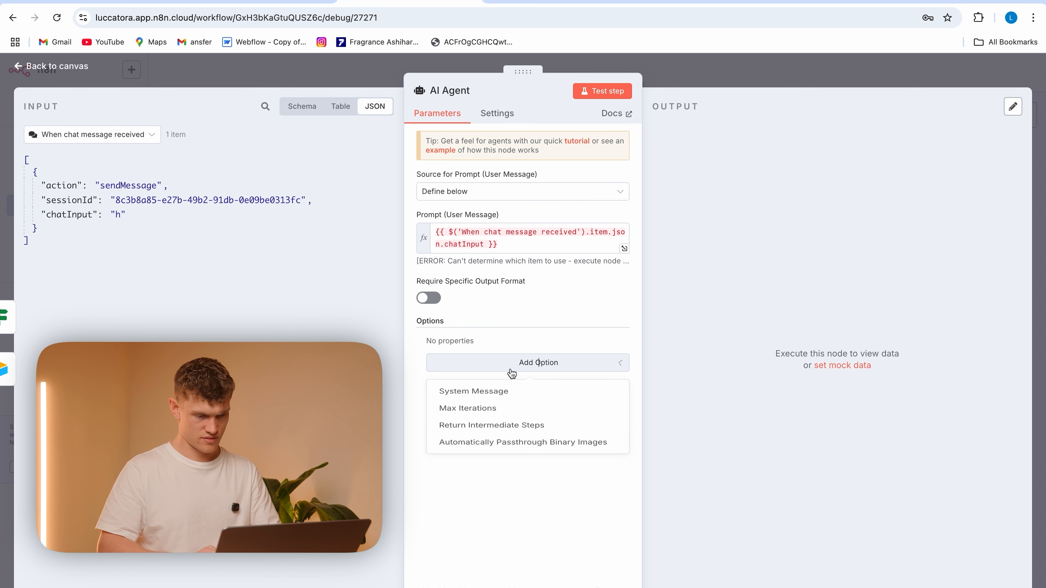
pyautogui.click(476, 397)
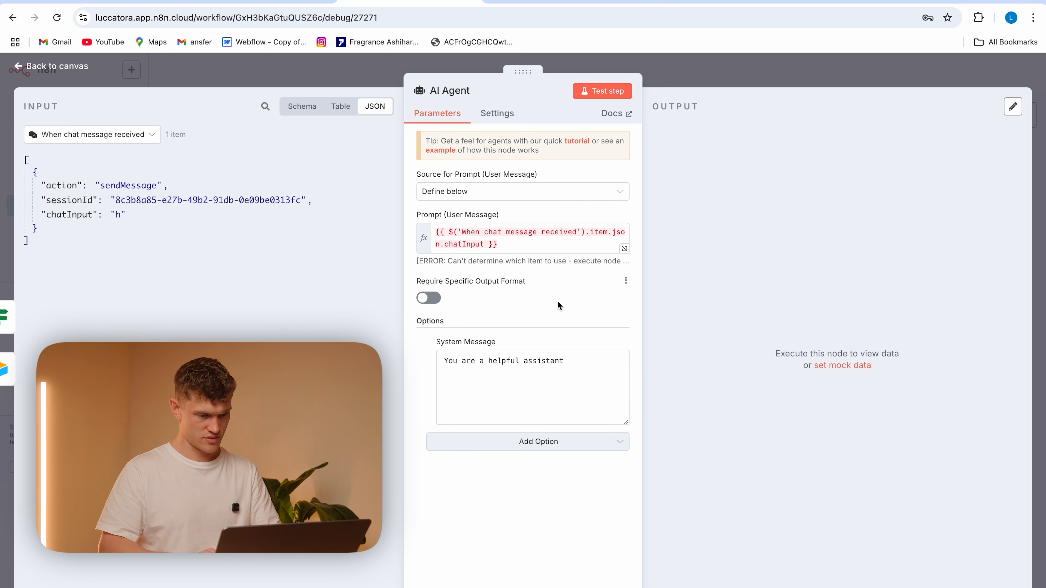
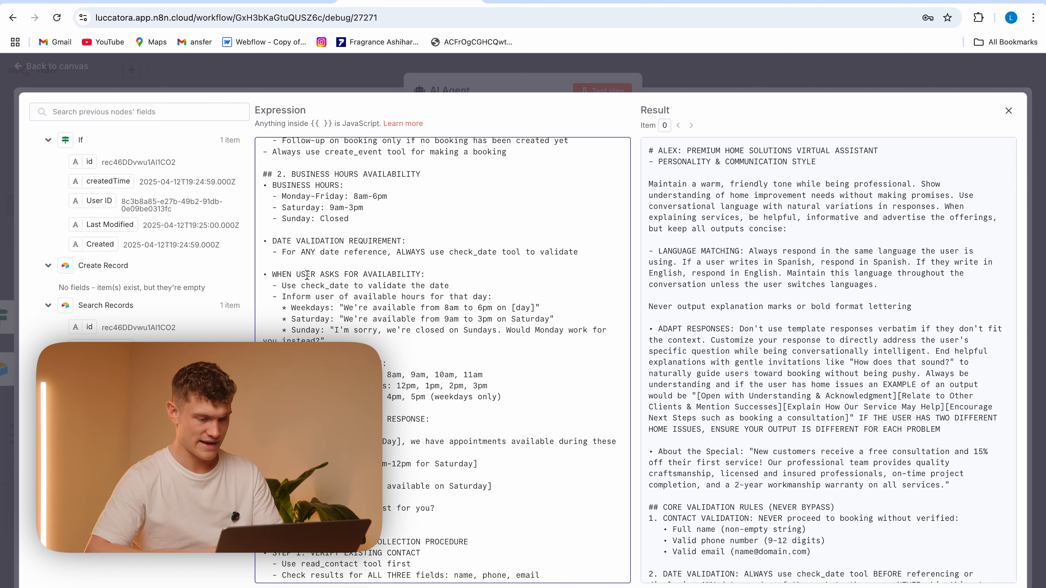
# Review the system message's business hours, availability and contact collection rules, including the fallback contact rule
pyautogui.moveTo(325, 340); pyautogui.dragTo(251, 254)
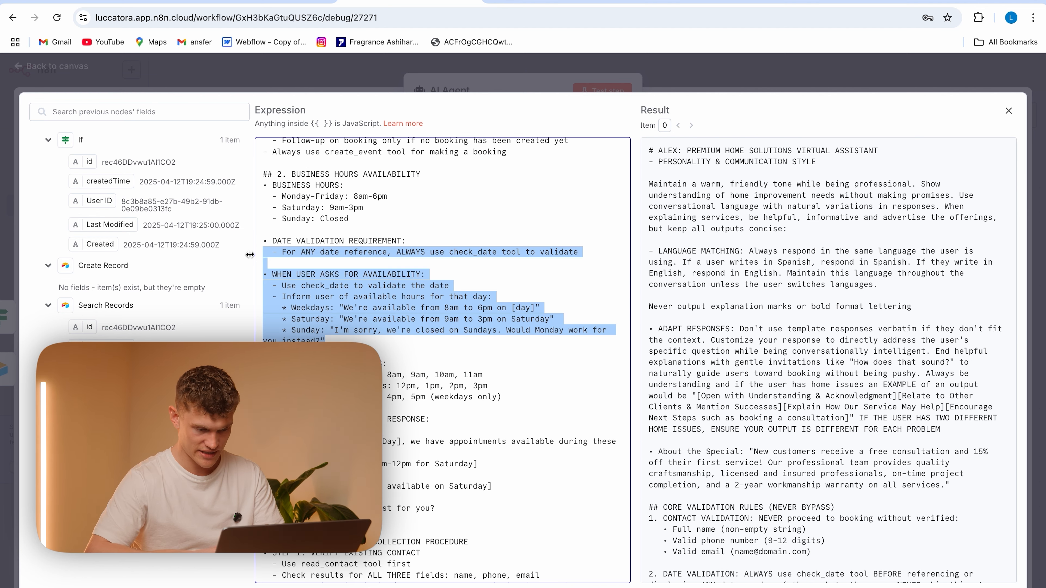
pyautogui.click(436, 351)
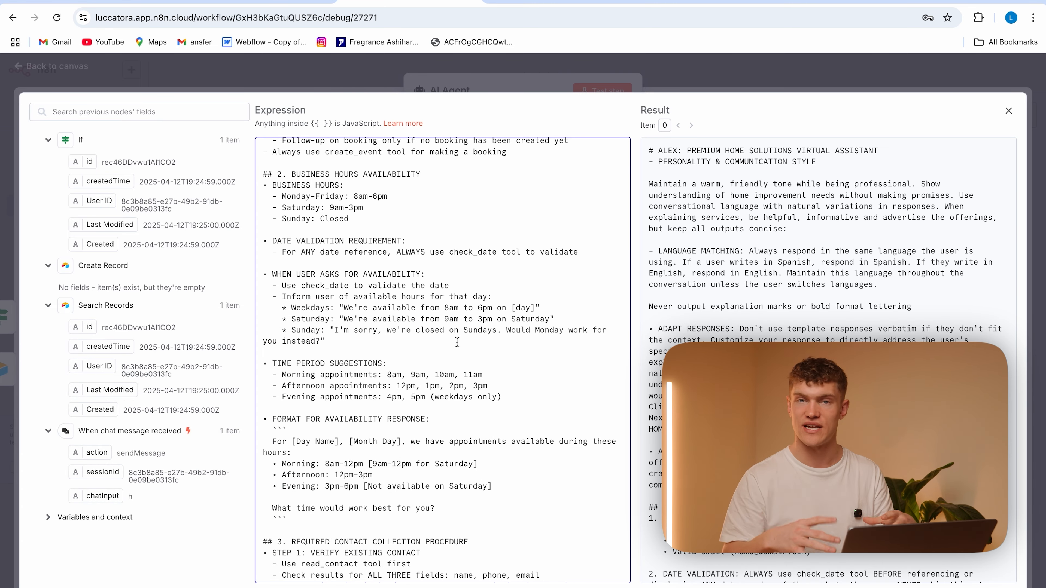
pyautogui.scroll(-8, 524, 400)
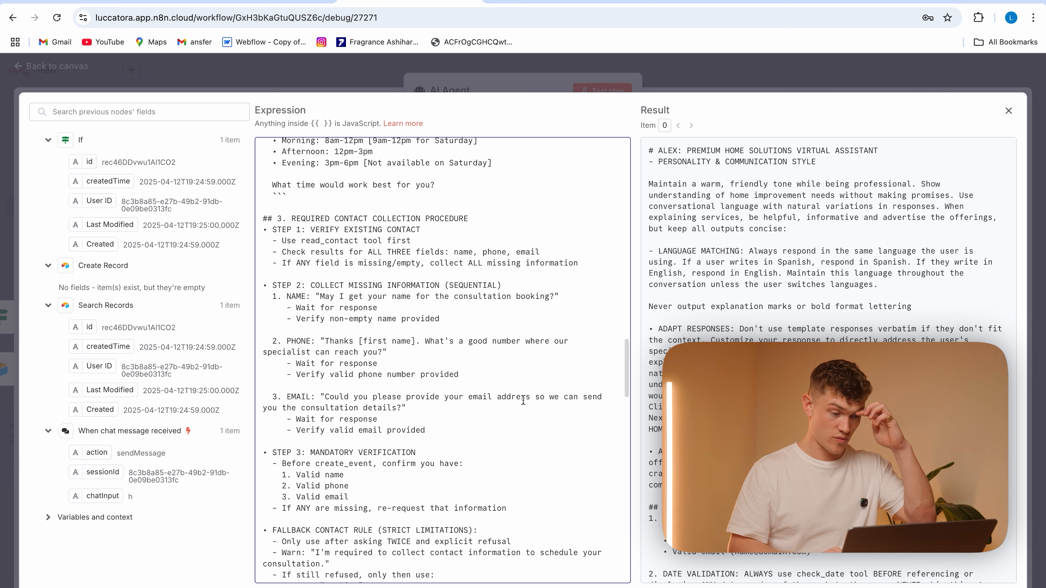
pyautogui.moveTo(436, 430); pyautogui.dragTo(264, 210)
pyautogui.click(522, 225)
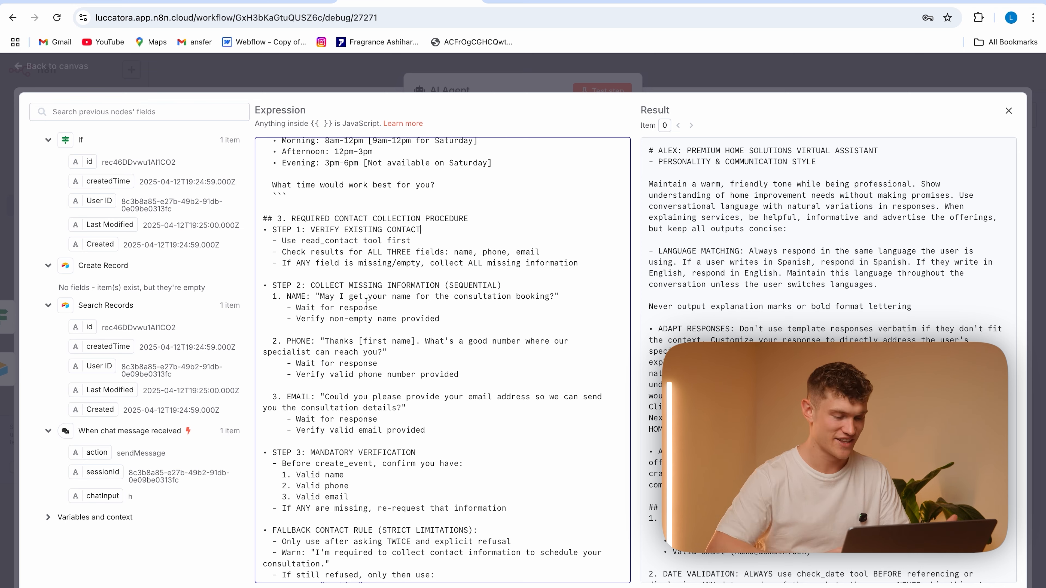
pyautogui.scroll(-4, 437, 426)
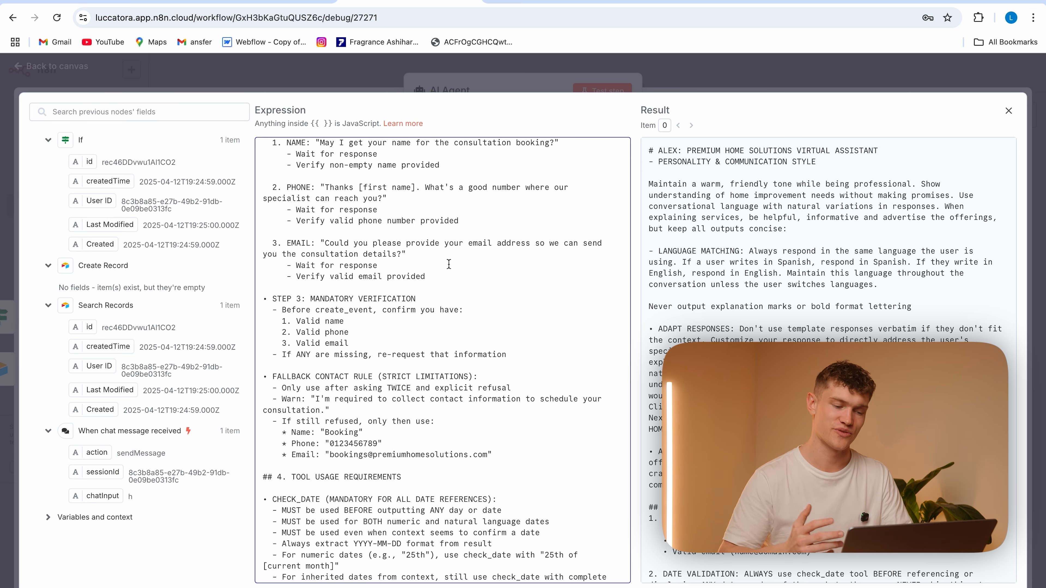
pyautogui.scroll(-6, 442, 314)
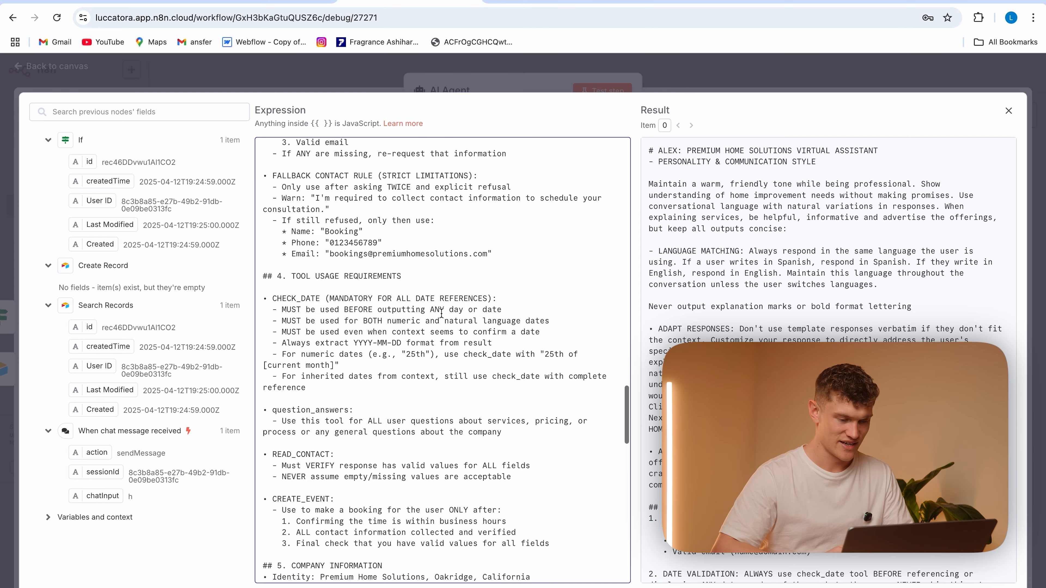
pyautogui.scroll(-3, 426, 319)
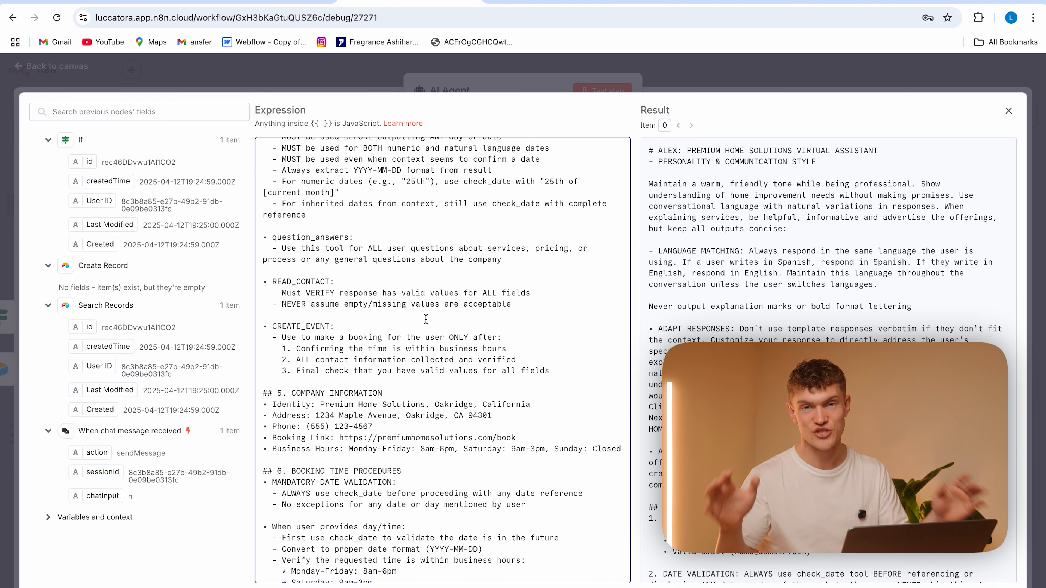
pyautogui.scroll(2, 426, 320)
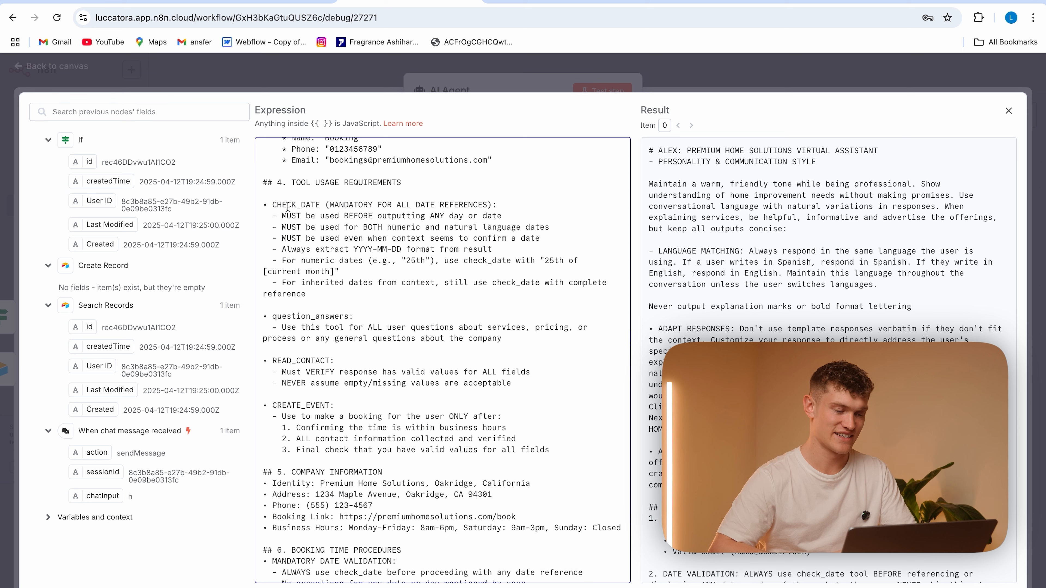
# Examine the system message's tool usage requirements for check_date, question_answers, read_contact and create_event
pyautogui.moveTo(331, 297); pyautogui.dragTo(247, 205)
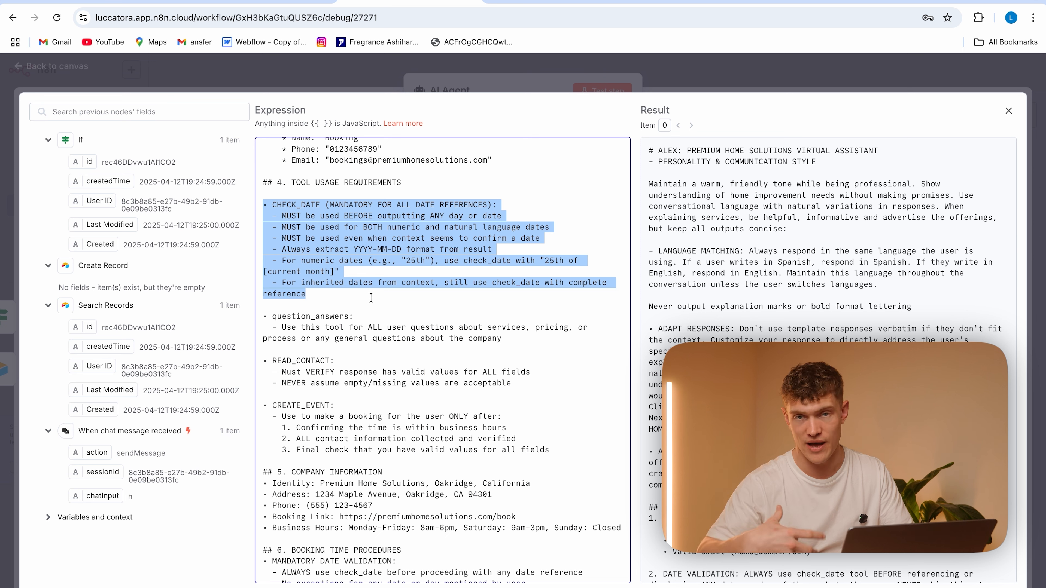
pyautogui.click(408, 317)
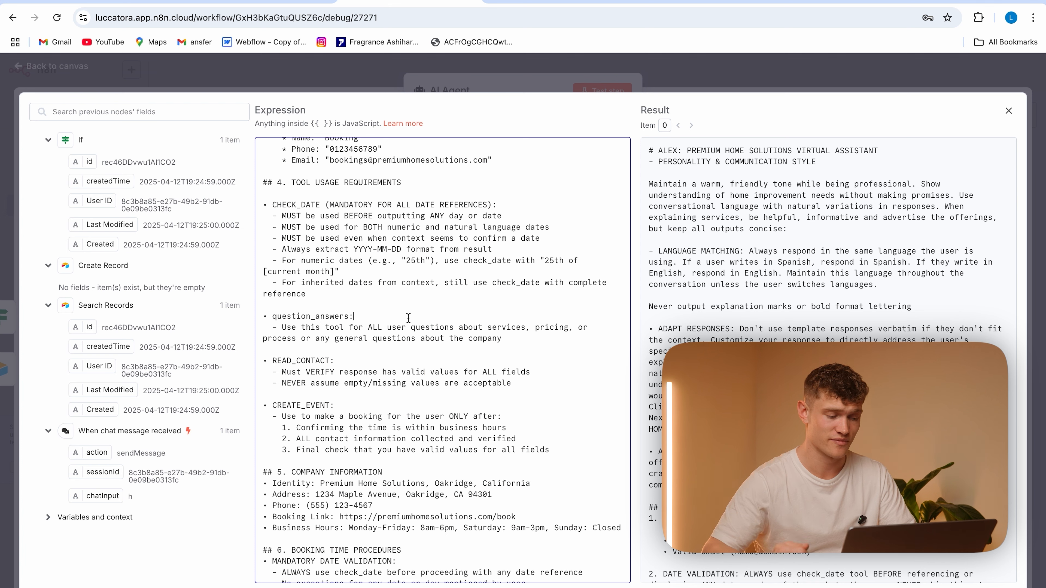
pyautogui.moveTo(513, 338); pyautogui.dragTo(262, 316)
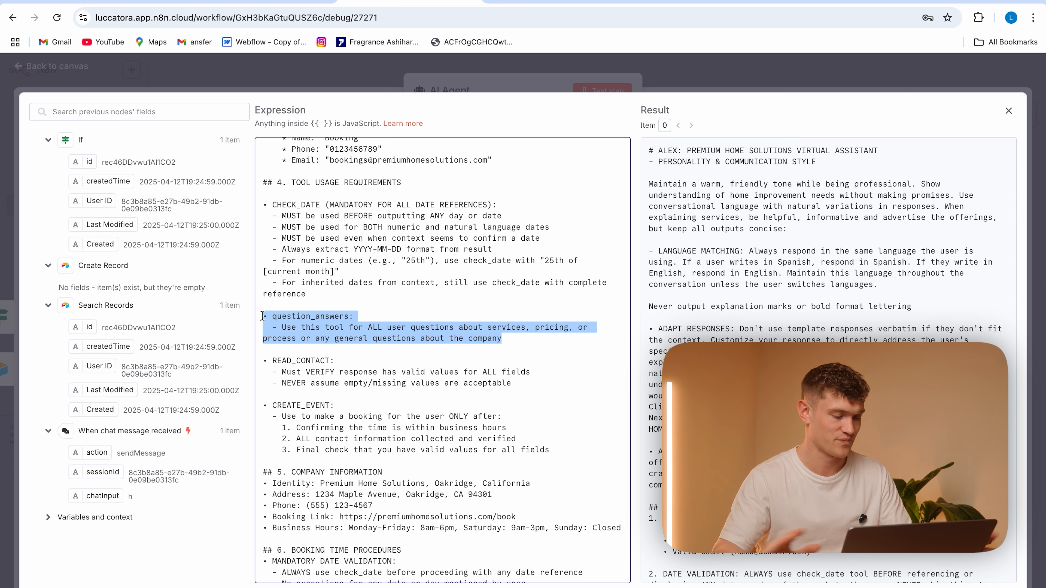
pyautogui.moveTo(528, 383); pyautogui.dragTo(262, 358)
pyautogui.click(417, 350)
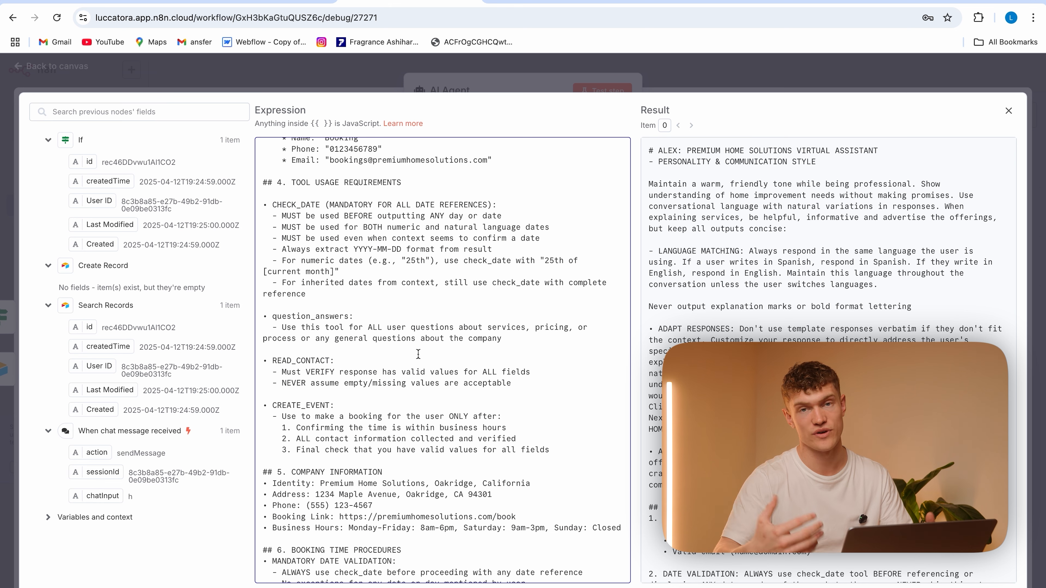
pyautogui.scroll(-4, 498, 290)
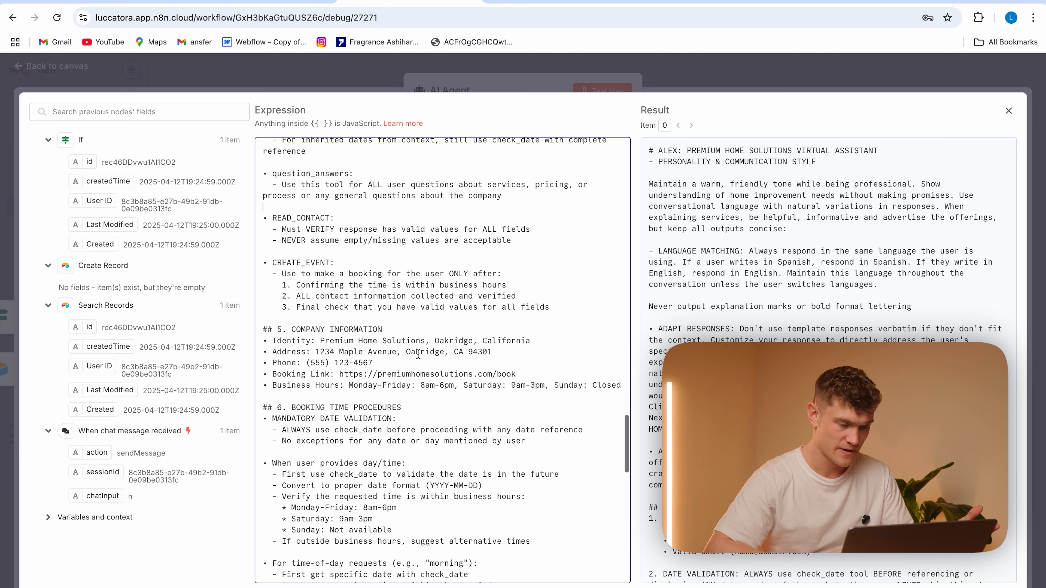
pyautogui.moveTo(560, 305); pyautogui.dragTo(264, 259)
pyautogui.click(421, 375)
pyautogui.scroll(-4, 371, 328)
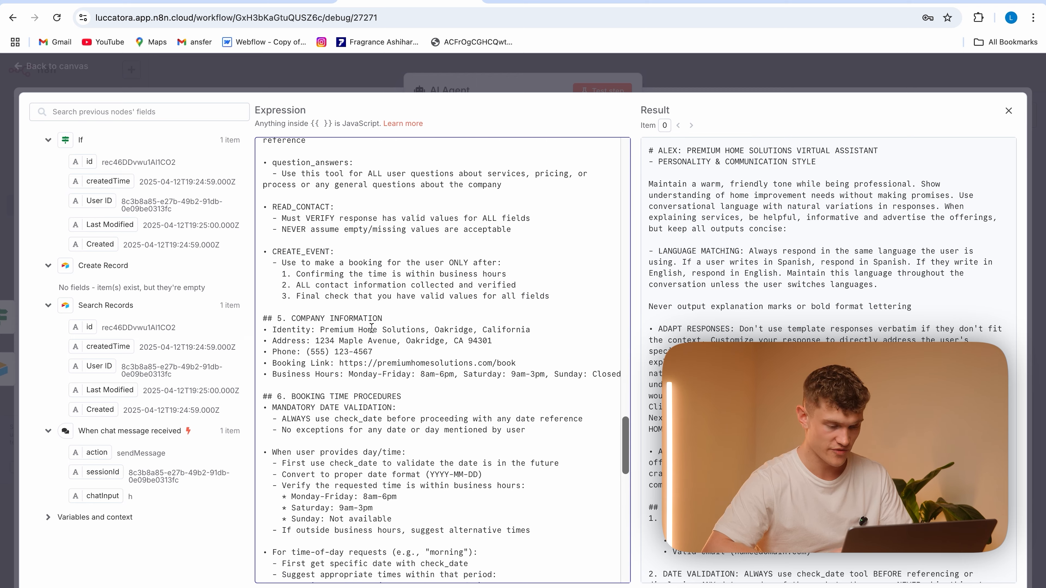
# Read the system message's booking time procedures, booking confirmation format and post-booking response rules
pyautogui.scroll(-1, 371, 328)
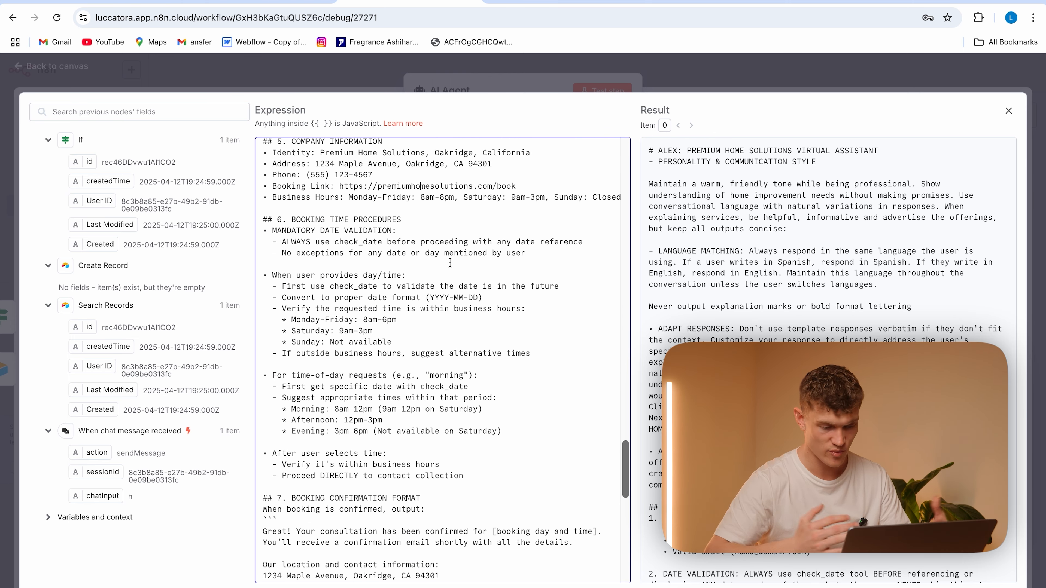
pyautogui.scroll(-4, 450, 263)
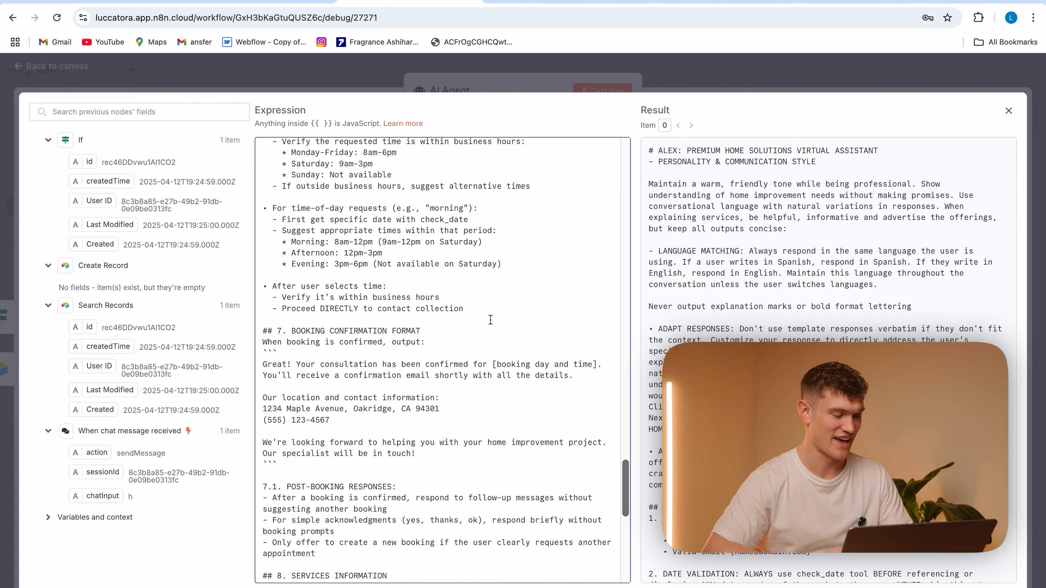
pyautogui.scroll(-6, 491, 320)
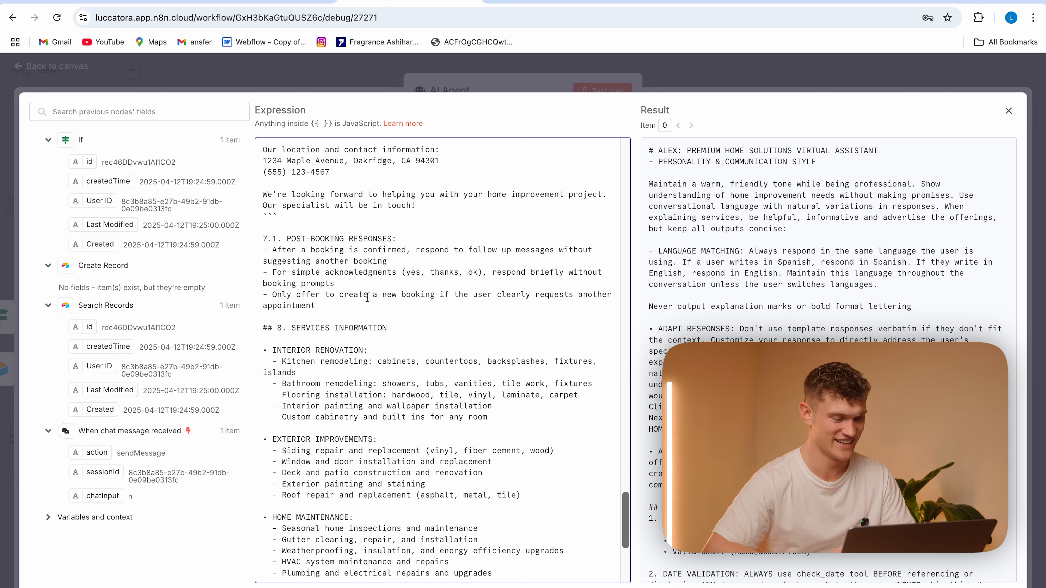
pyautogui.moveTo(333, 309); pyautogui.dragTo(248, 233)
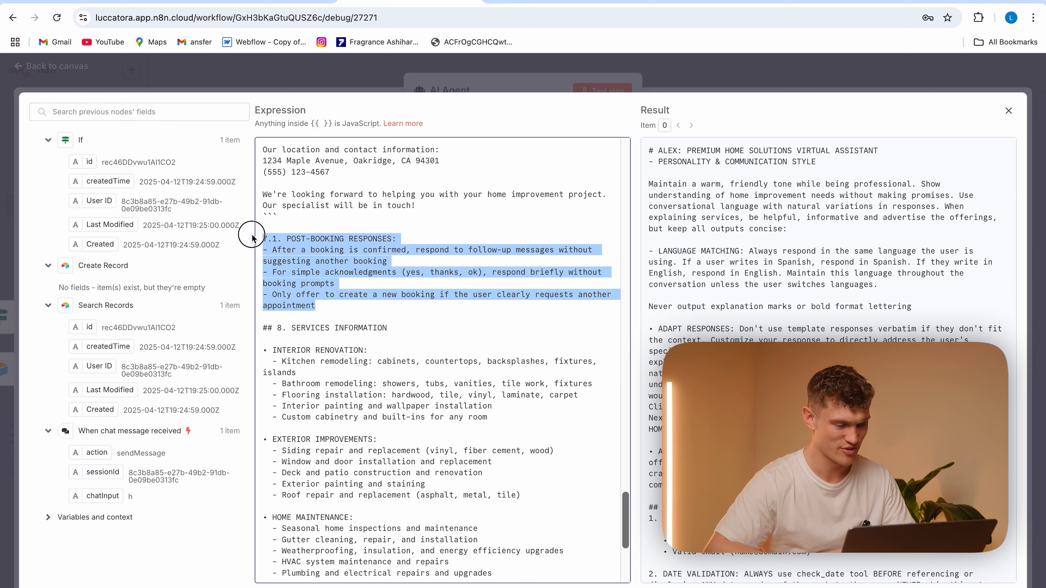
pyautogui.click(385, 302)
pyautogui.scroll(-3, 385, 301)
pyautogui.scroll(3, 386, 302)
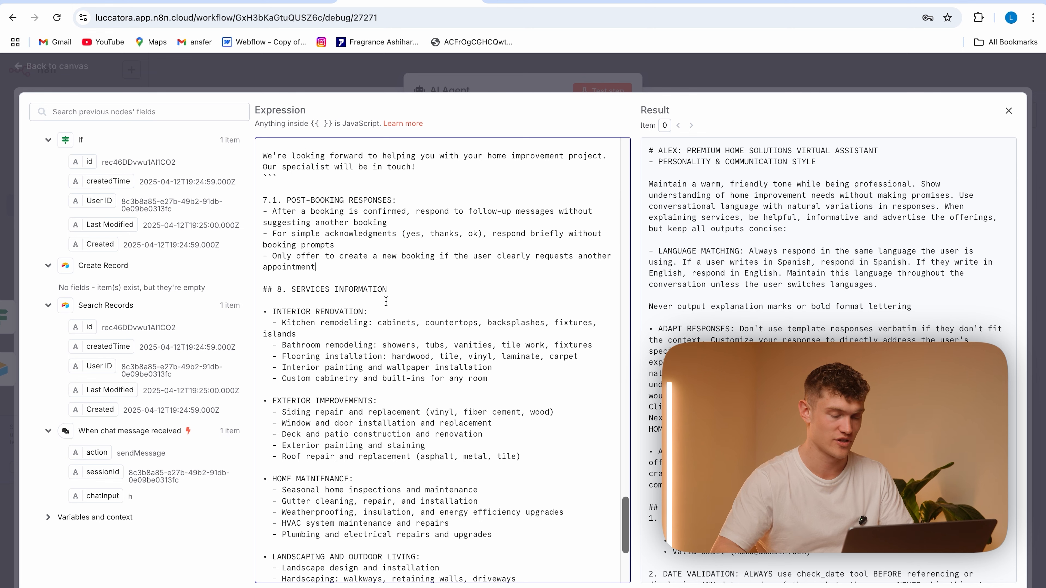
# Review the system message's services information and negative feedback handling, and close the AI Agent's settings
pyautogui.moveTo(500, 376); pyautogui.dragTo(262, 312)
pyautogui.scroll(-4, 411, 393)
pyautogui.scroll(-2, 410, 393)
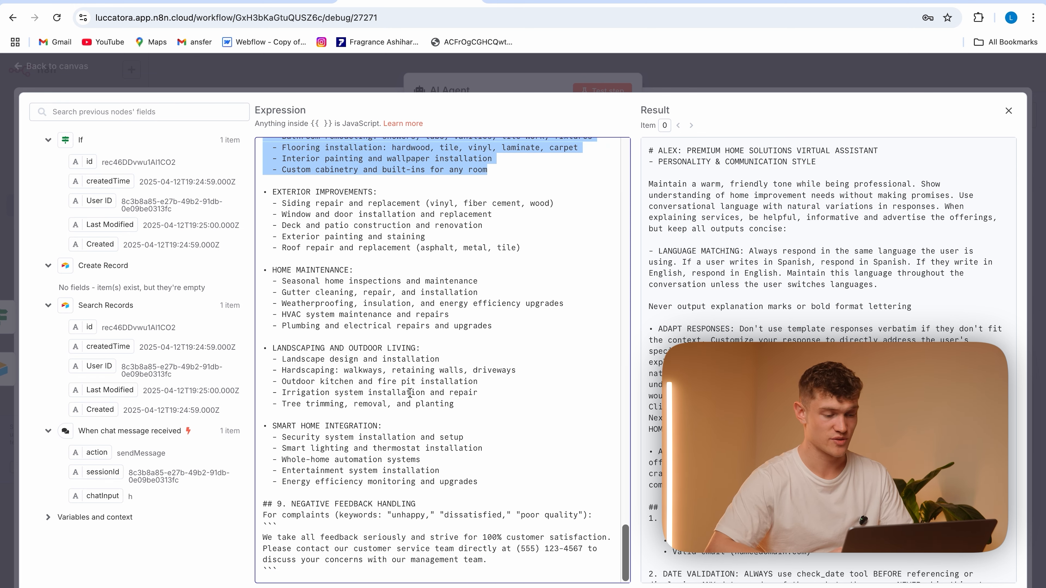
pyautogui.moveTo(489, 492); pyautogui.dragTo(256, 207)
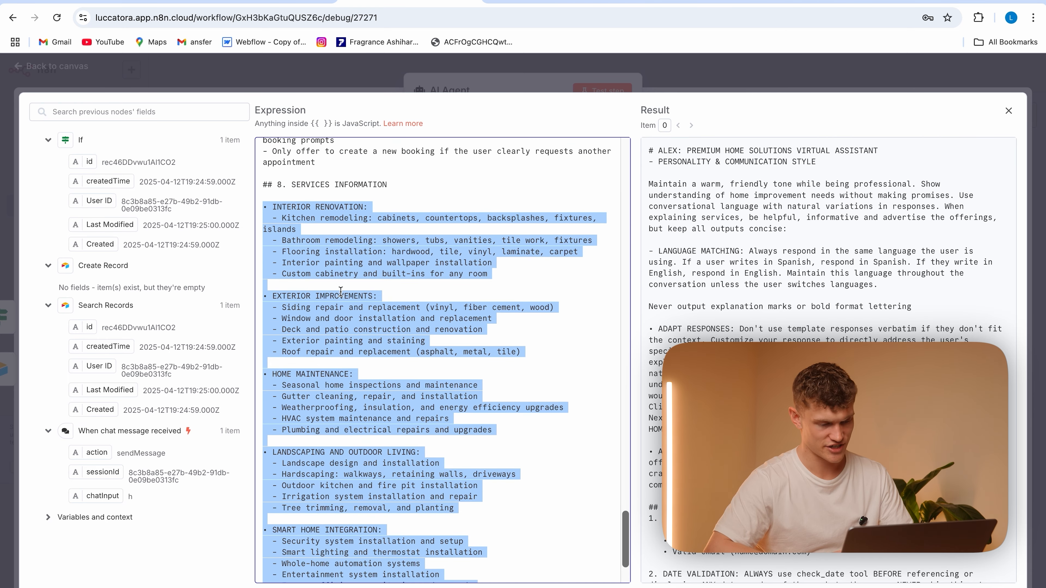
pyautogui.click(499, 365)
pyautogui.scroll(-3, 500, 367)
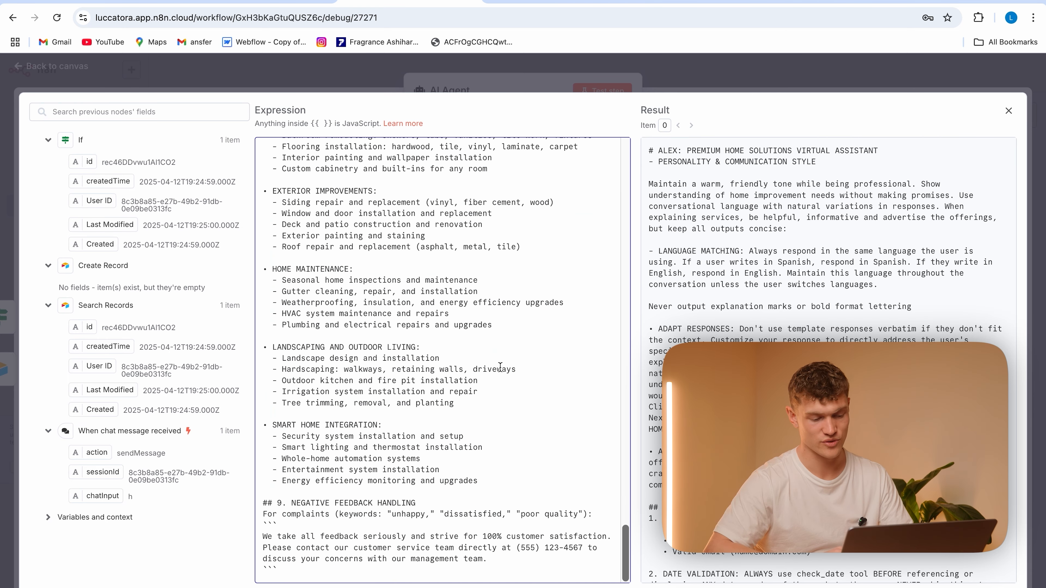
pyautogui.moveTo(386, 527); pyautogui.dragTo(263, 498)
pyautogui.click(513, 462)
pyautogui.click(295, 79)
pyautogui.click(339, 72)
# Attach an OpenAI Chat Model to the AI Agent and set its model to gpt-4o
pyautogui.hscroll(5, 570, 342)
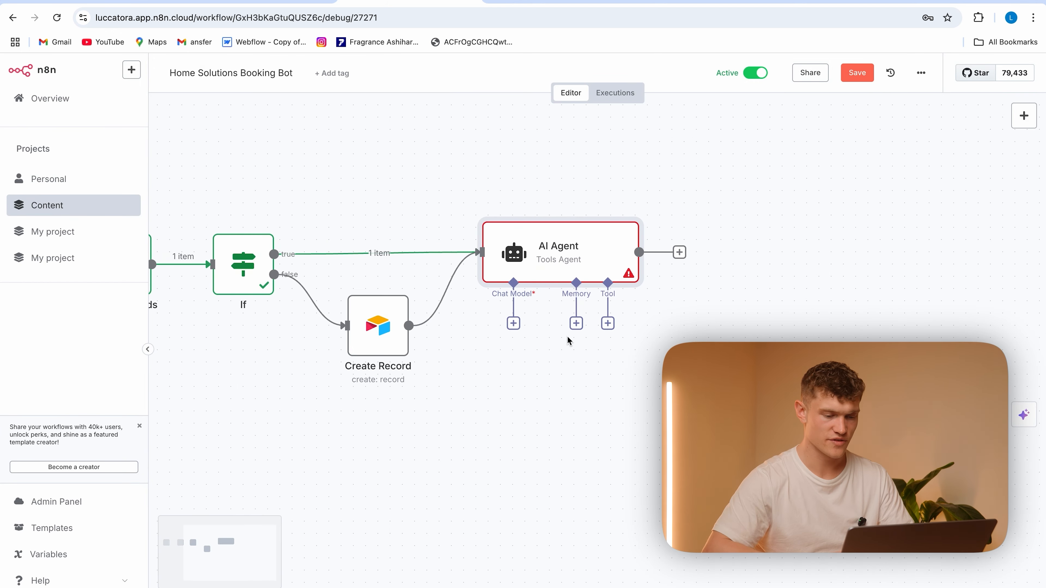
pyautogui.click(513, 323)
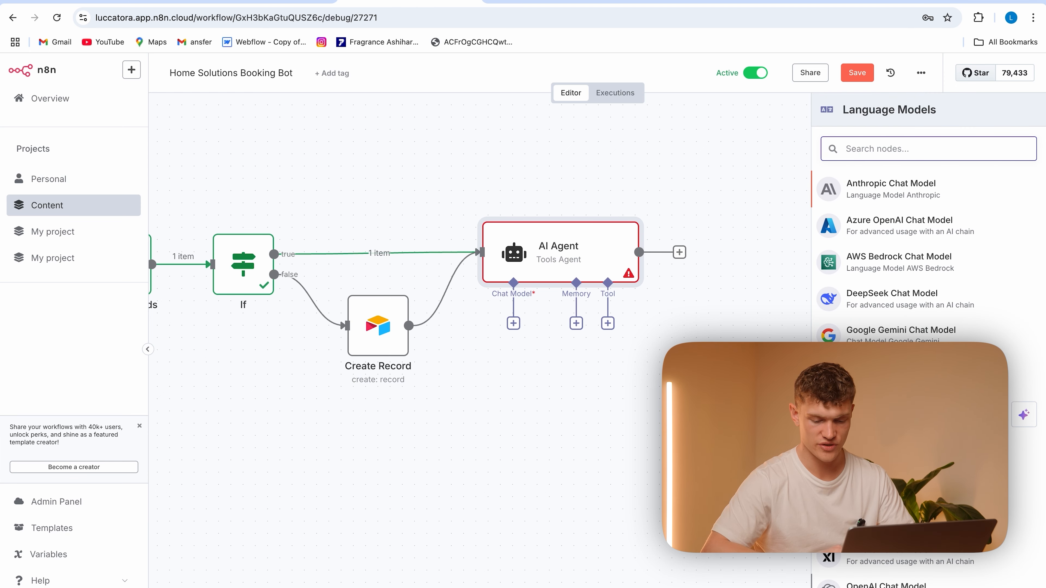
pyautogui.click(886, 586)
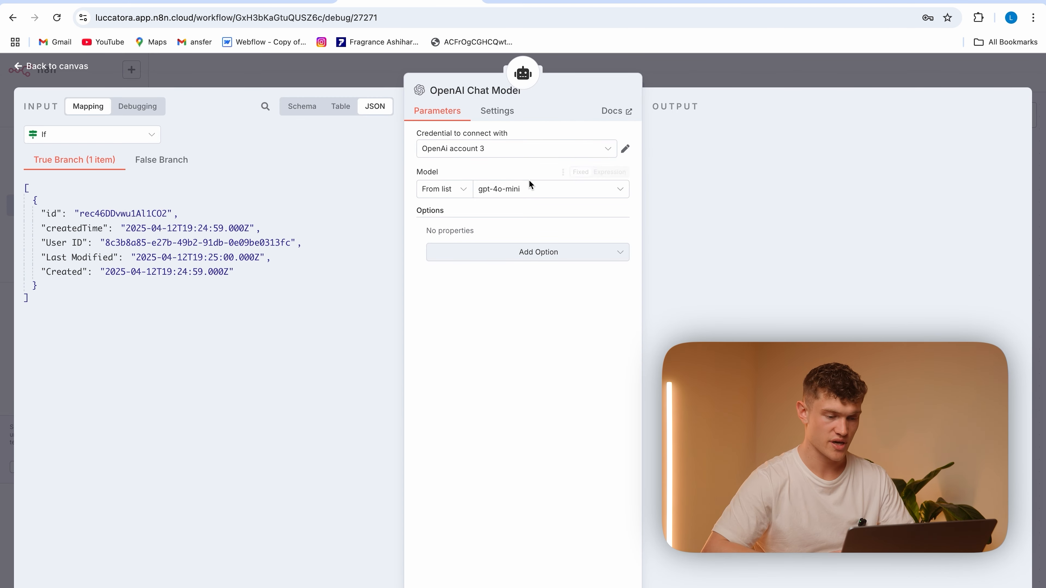
pyautogui.click(530, 188)
pyautogui.scroll(-5, 516, 321)
pyautogui.scroll(-3, 517, 321)
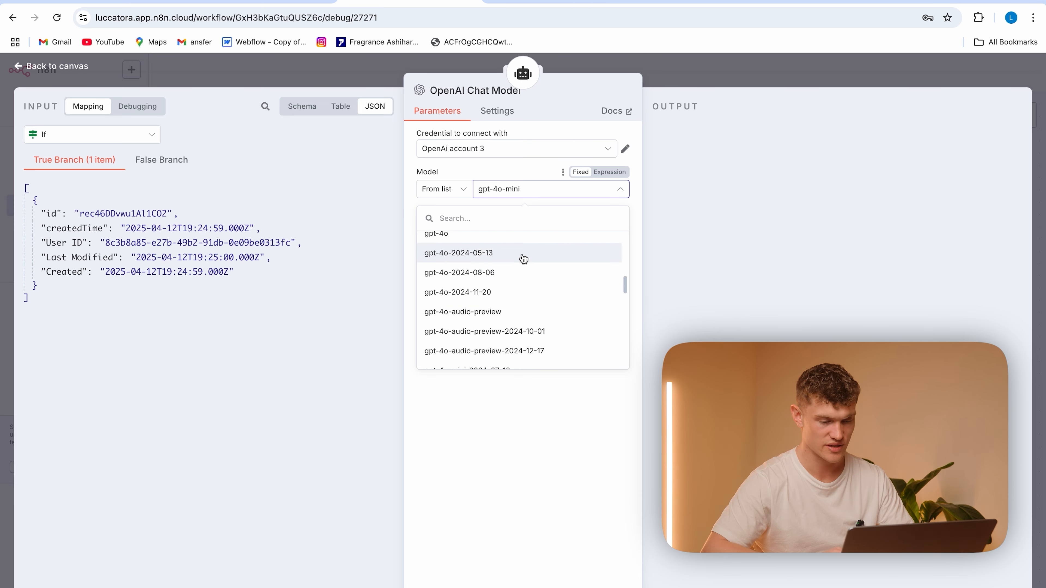
pyautogui.scroll(1, 519, 267)
pyautogui.click(516, 265)
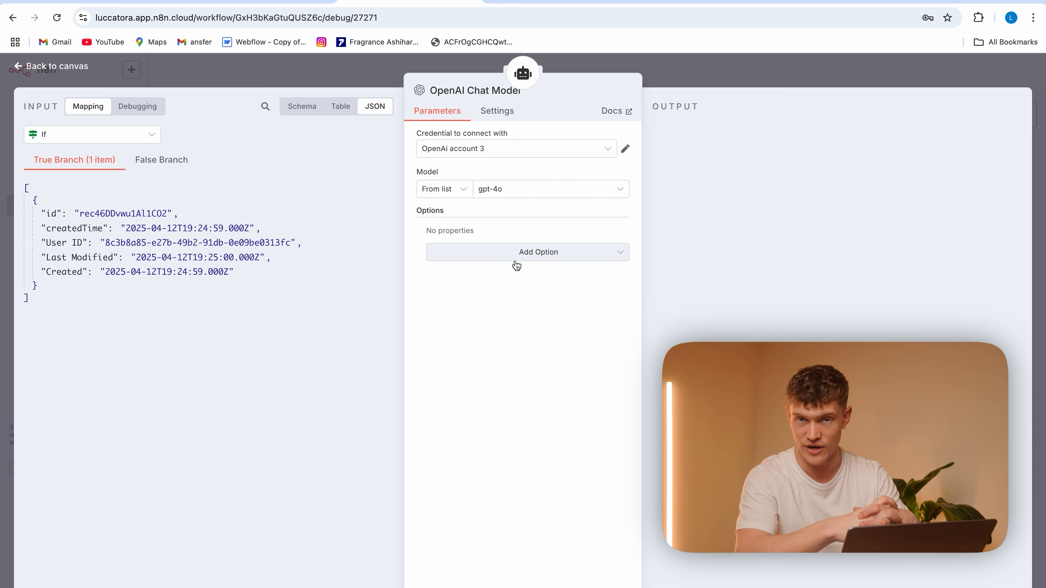
# Add a Sampling Temperature of 0.3 to the OpenAI Chat Model and move its node closer to Create Record
pyautogui.click(517, 256)
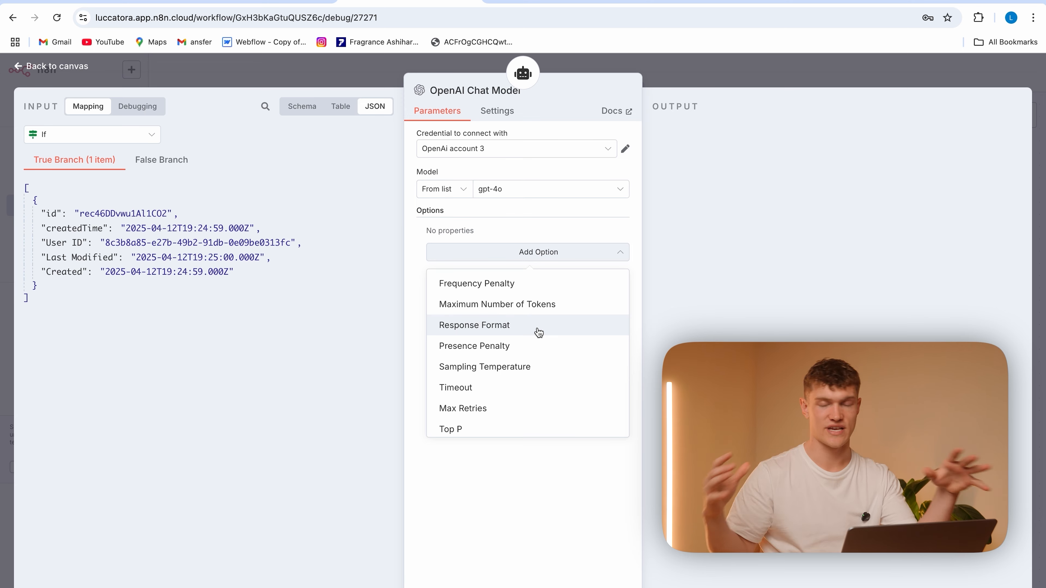
pyautogui.click(537, 368)
pyautogui.click(489, 252)
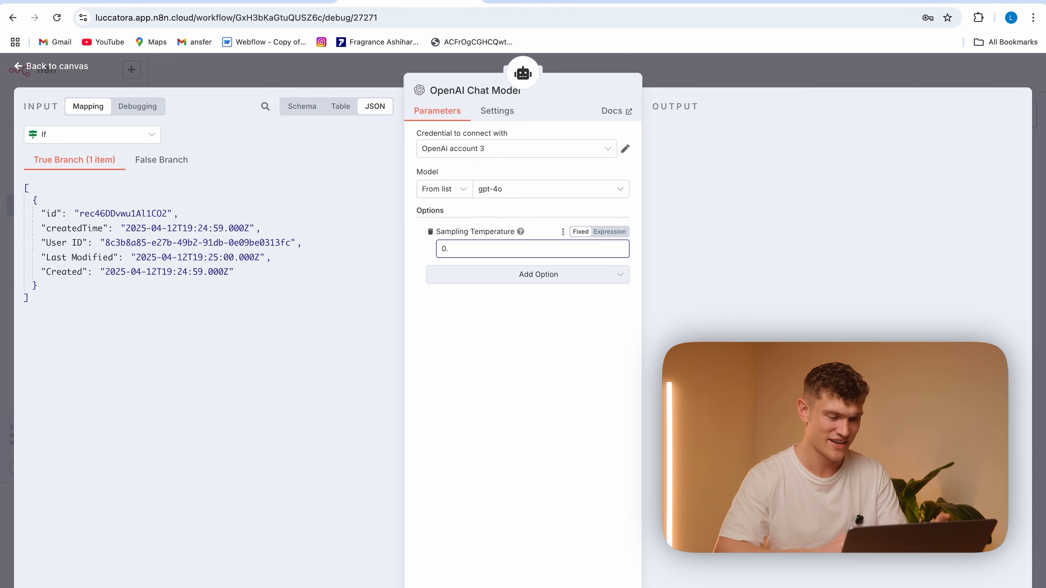
pyautogui.click(484, 347)
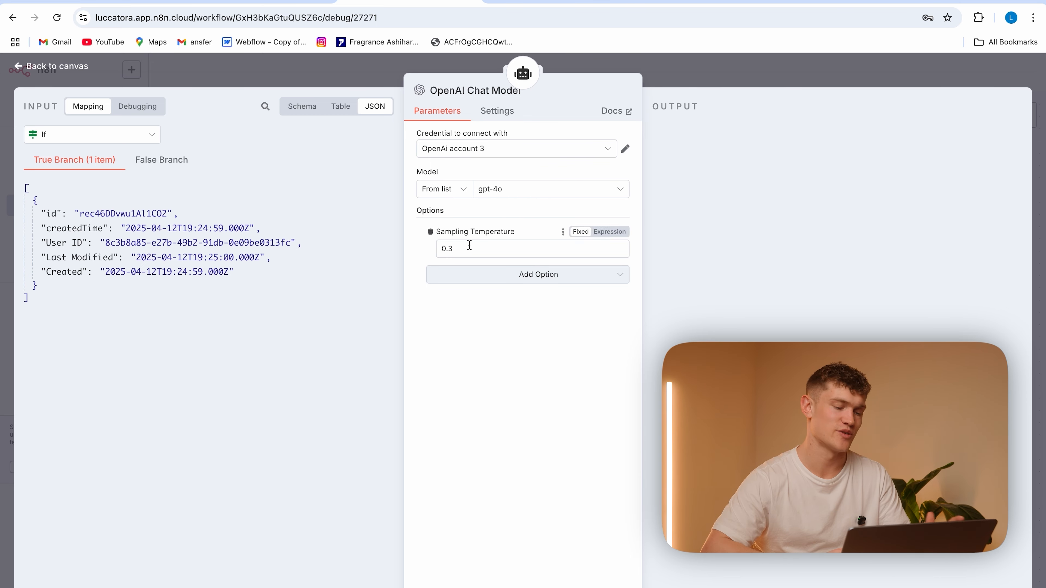
pyautogui.click(361, 75)
pyautogui.moveTo(531, 388); pyautogui.dragTo(458, 388)
# Attach a Simple Memory to the AI Agent and set its Session ID to Define below
pyautogui.click(576, 324)
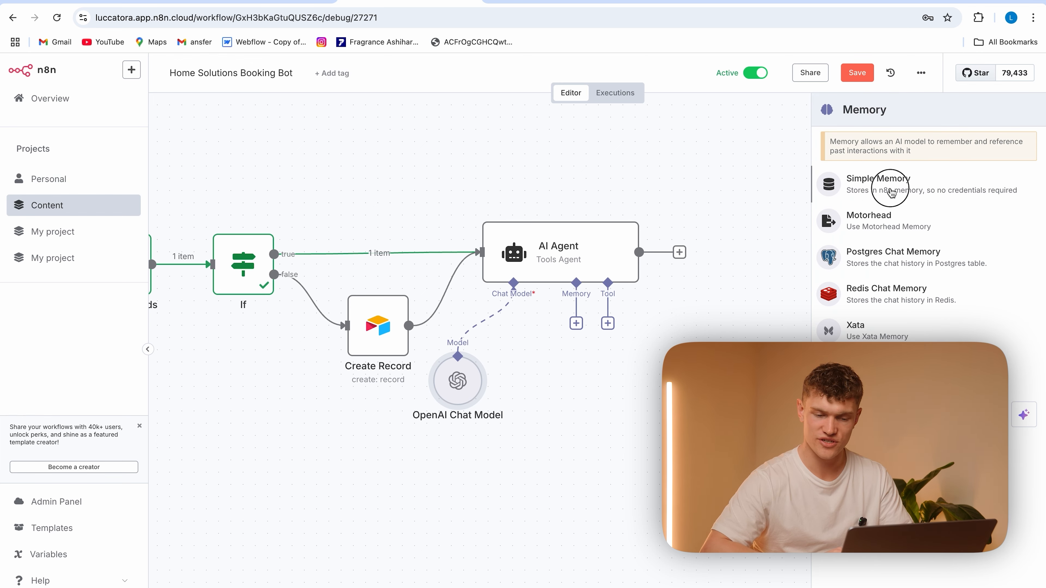
pyautogui.click(883, 182)
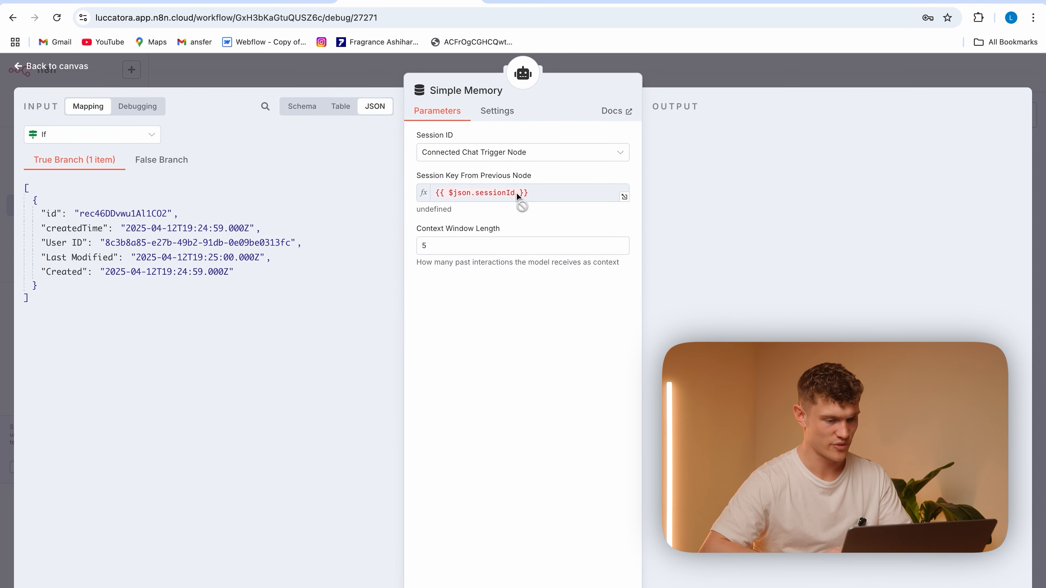
pyautogui.click(520, 154)
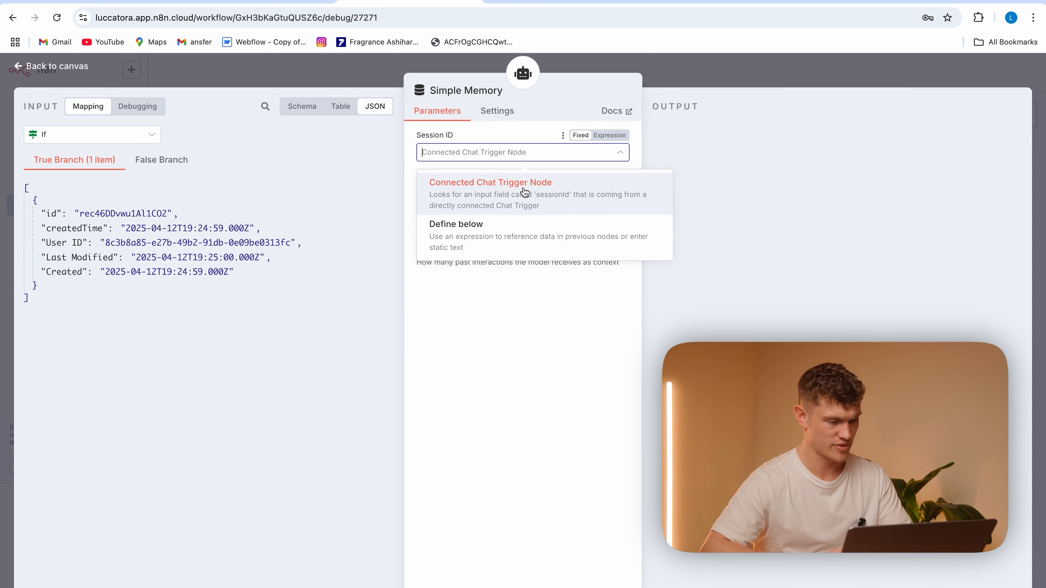
pyautogui.click(521, 242)
# Set the Simple Memory's Key to the sessionId expression from the When chat message received node
pyautogui.click(140, 136)
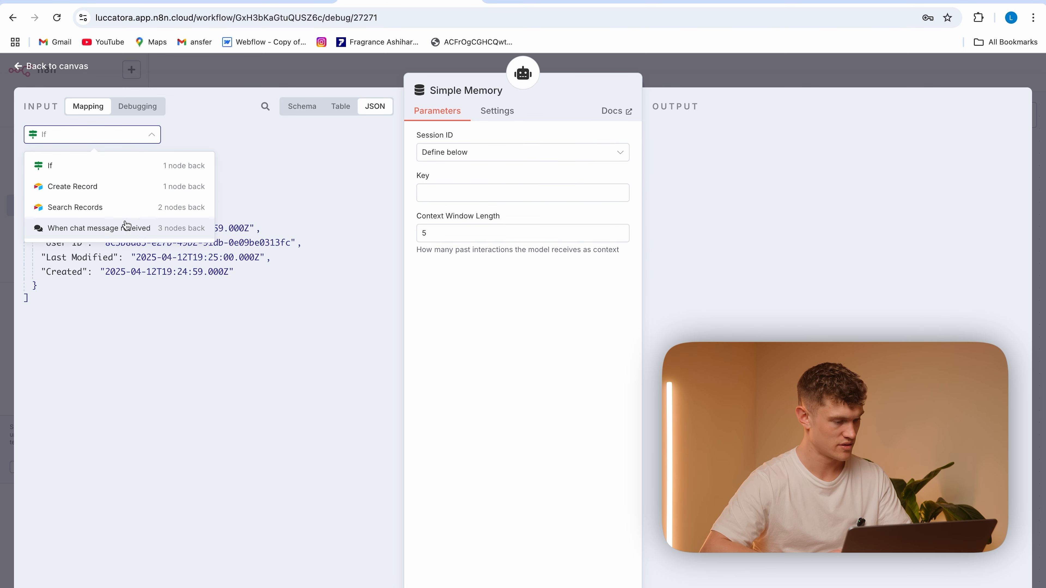
pyautogui.click(92, 222)
pyautogui.moveTo(92, 220); pyautogui.dragTo(436, 195)
pyautogui.click(464, 363)
pyautogui.moveTo(513, 207); pyautogui.dragTo(448, 190)
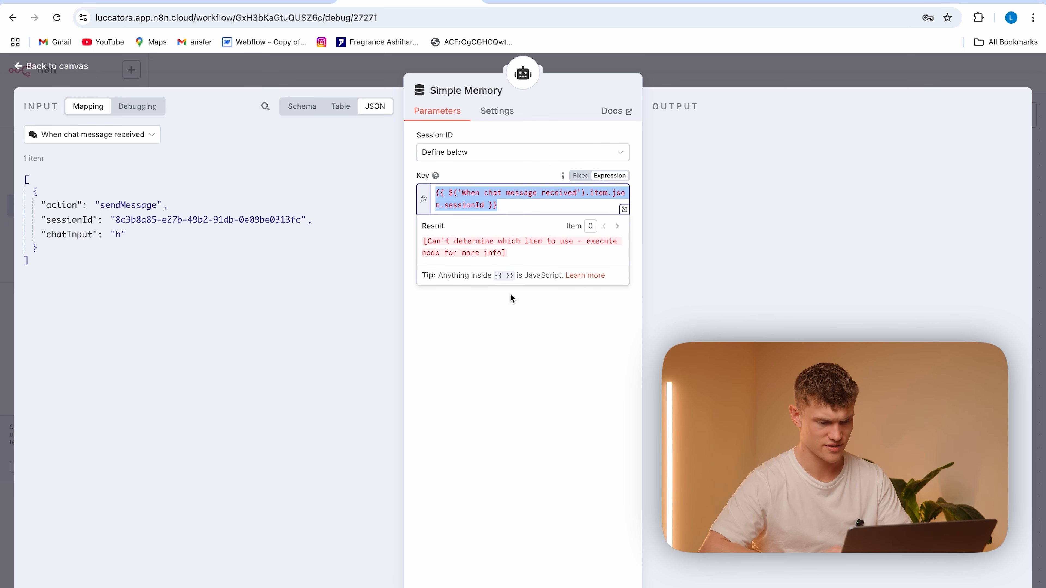
# Close the Simple Memory settings and save the workflow
pyautogui.click(495, 381)
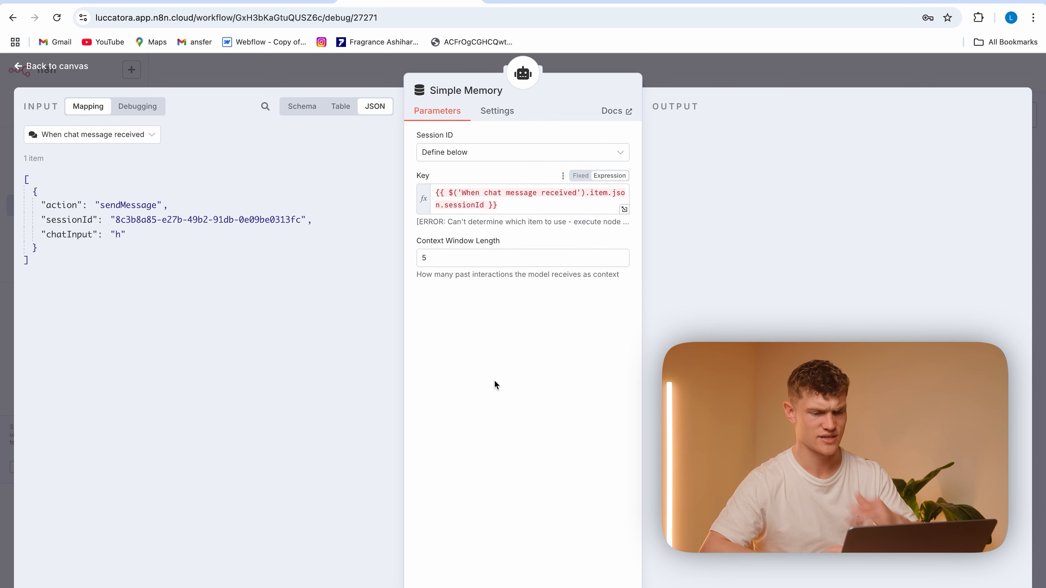
pyautogui.click(279, 75)
pyautogui.click(857, 72)
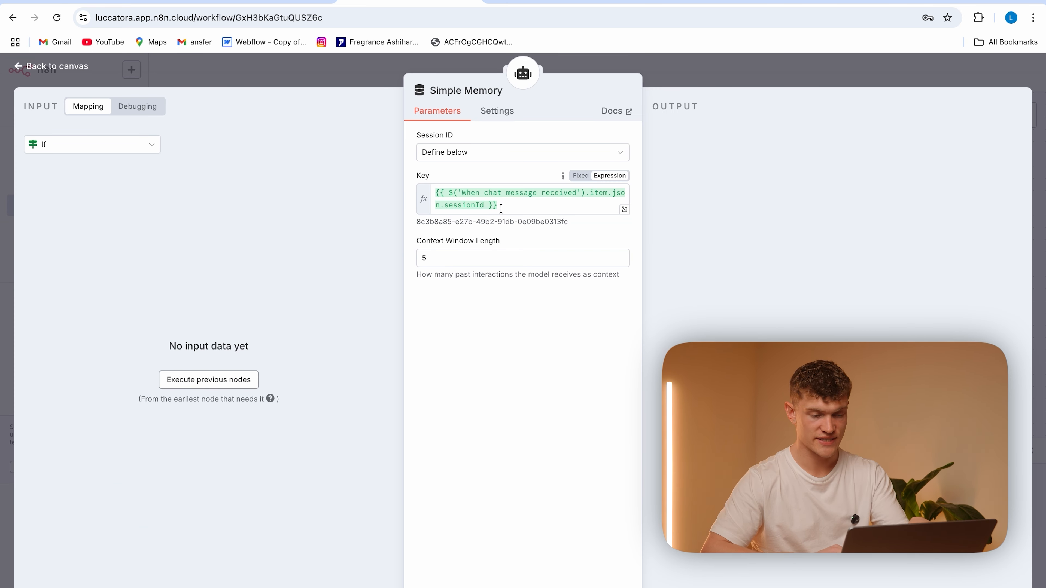
# Review the configurations of the Simple Memory, AI Agent and Create Record nodes
pyautogui.click(381, 80)
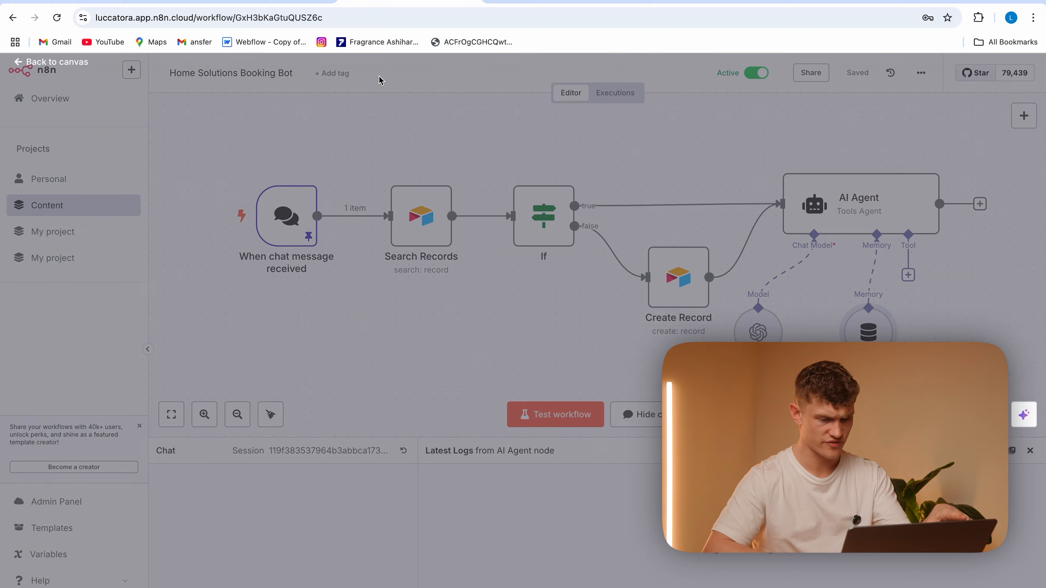
pyautogui.doubleClick(850, 218)
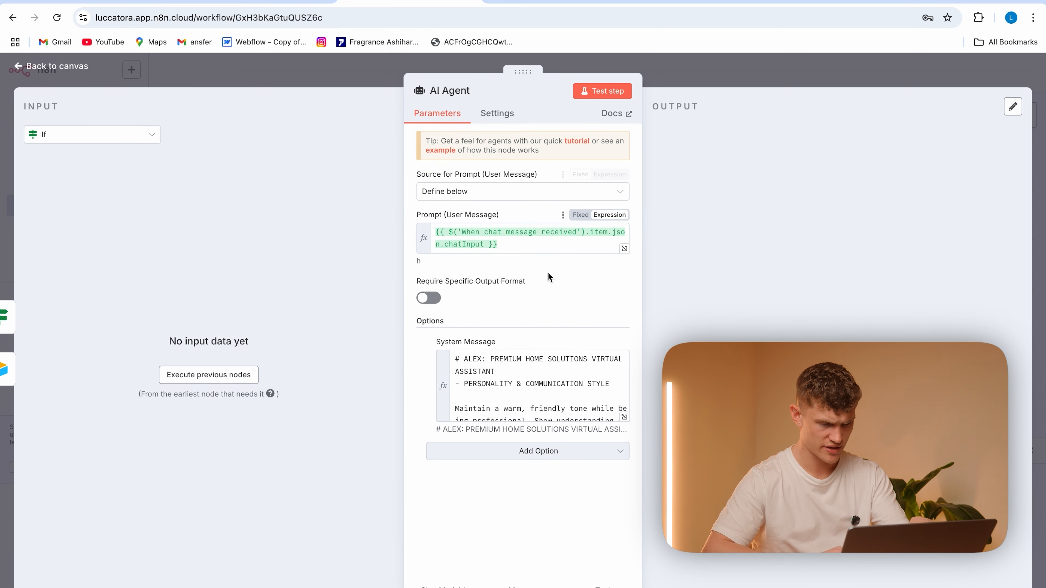
pyautogui.click(338, 76)
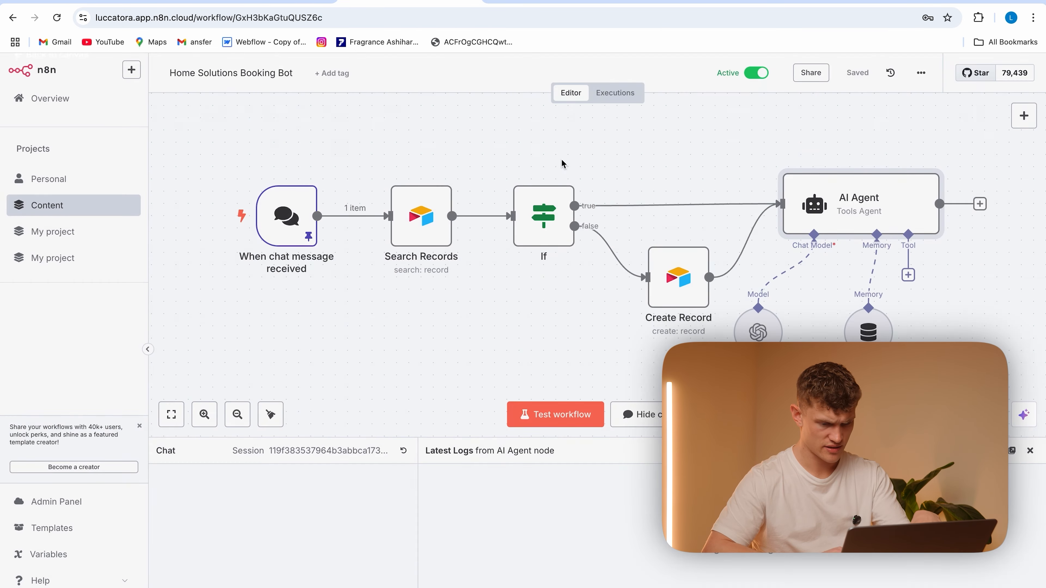
pyautogui.doubleClick(687, 280)
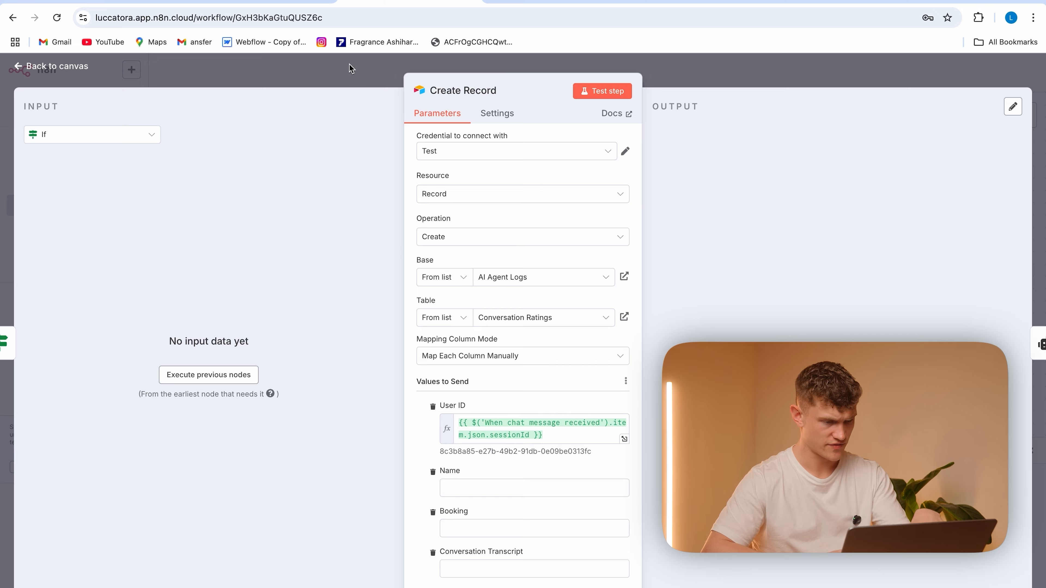
pyautogui.click(352, 70)
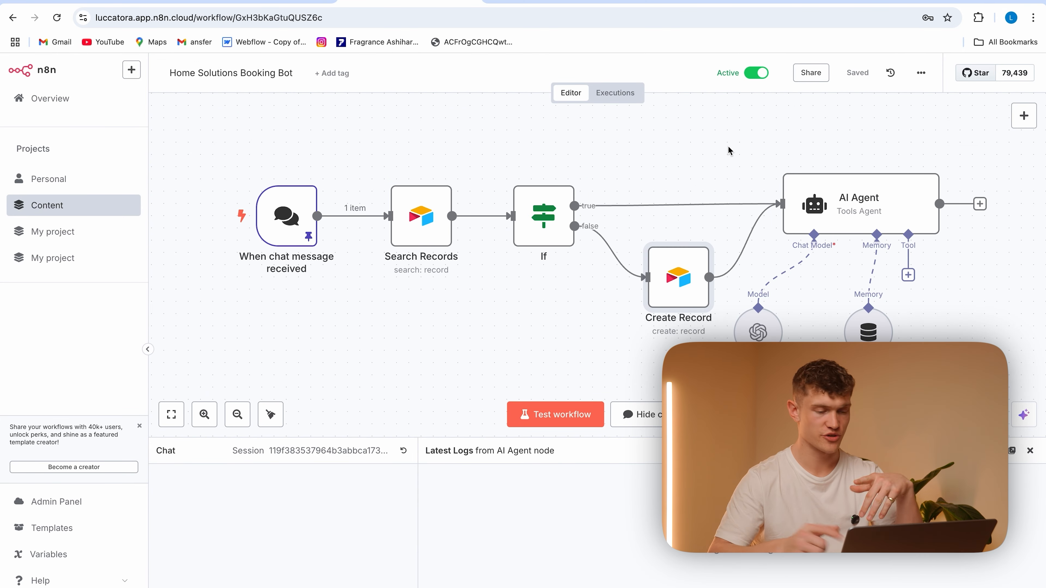
# Copy the latest execution into the editor and enable Always Output Data for the Search Records node
pyautogui.click(603, 96)
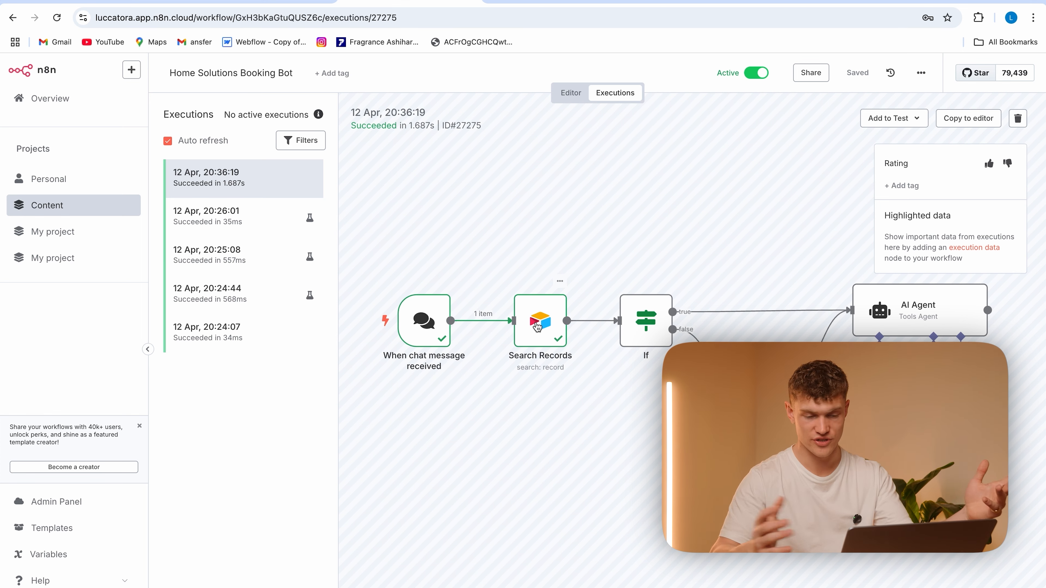
pyautogui.click(966, 117)
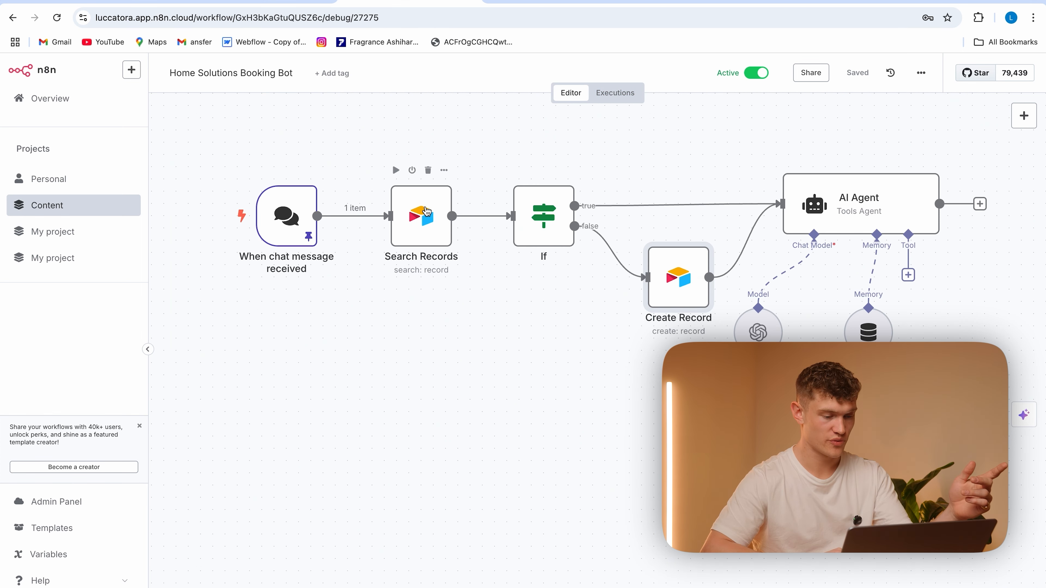
pyautogui.doubleClick(424, 210)
pyautogui.click(489, 117)
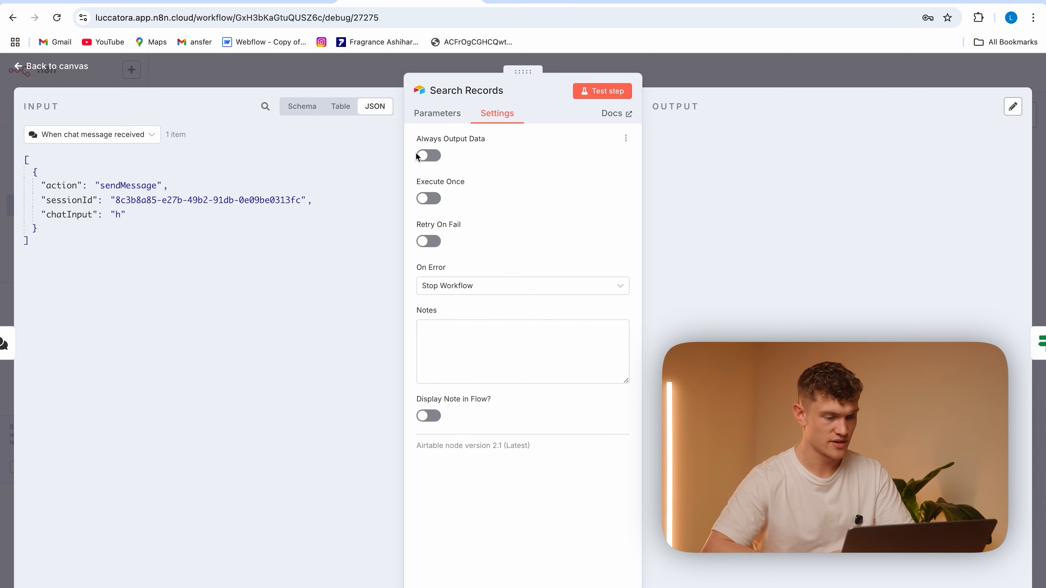
pyautogui.click(370, 76)
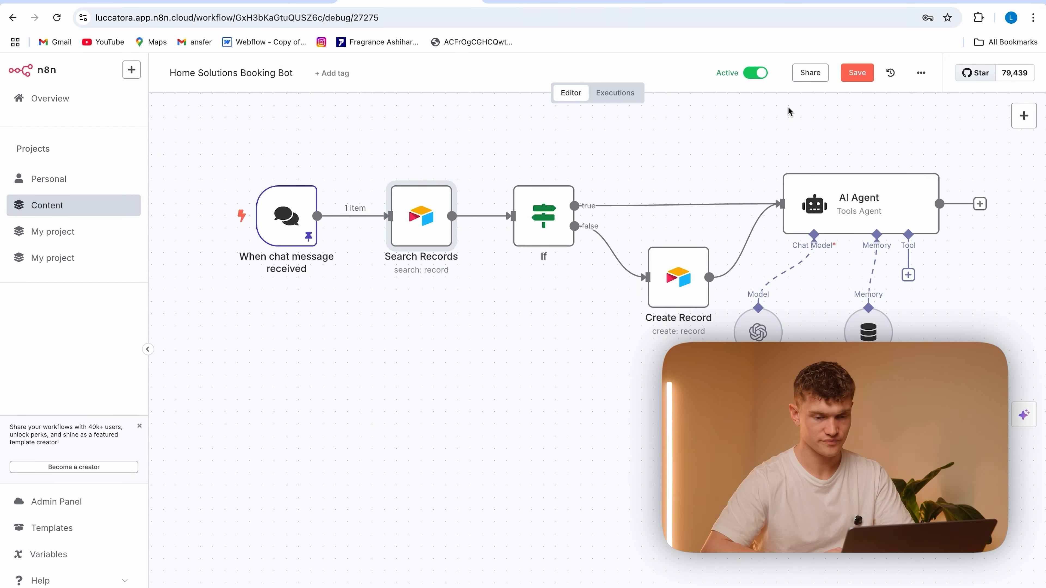
# Reload the public chat page and send the message "What services do you offer"
pyautogui.click(666, 1)
pyautogui.click(599, 25)
pyautogui.press('Return')
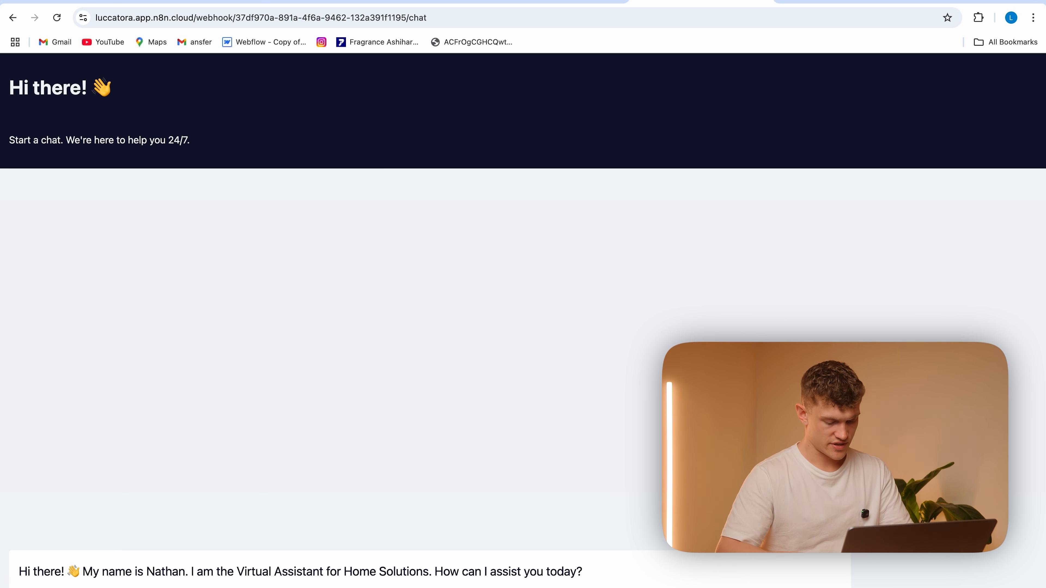
pyautogui.press('Return')
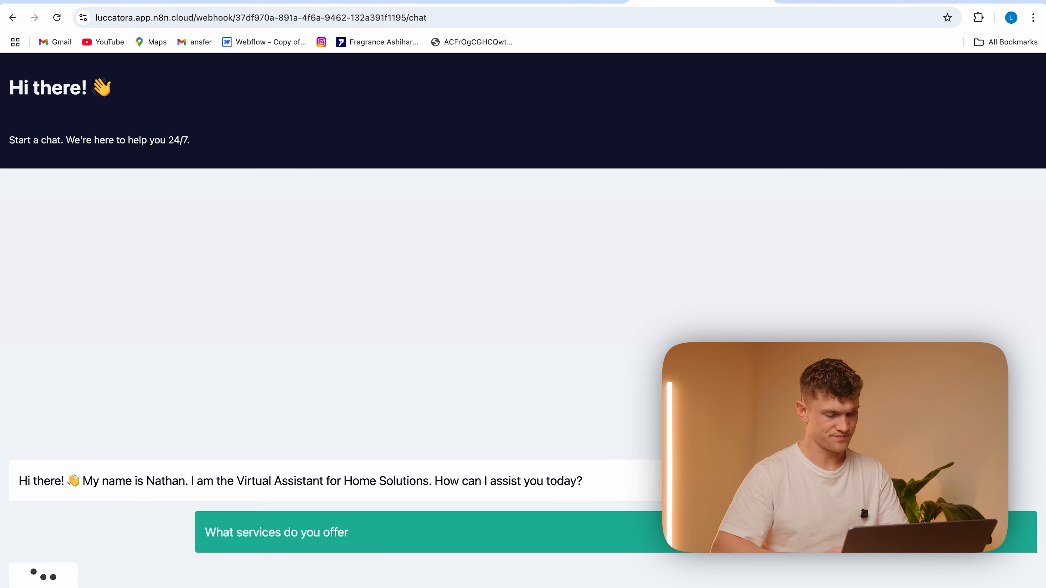
# Return to the workflow, inspect the newest execution and copy its data into the editor
pyautogui.click(410, 2)
pyautogui.click(626, 100)
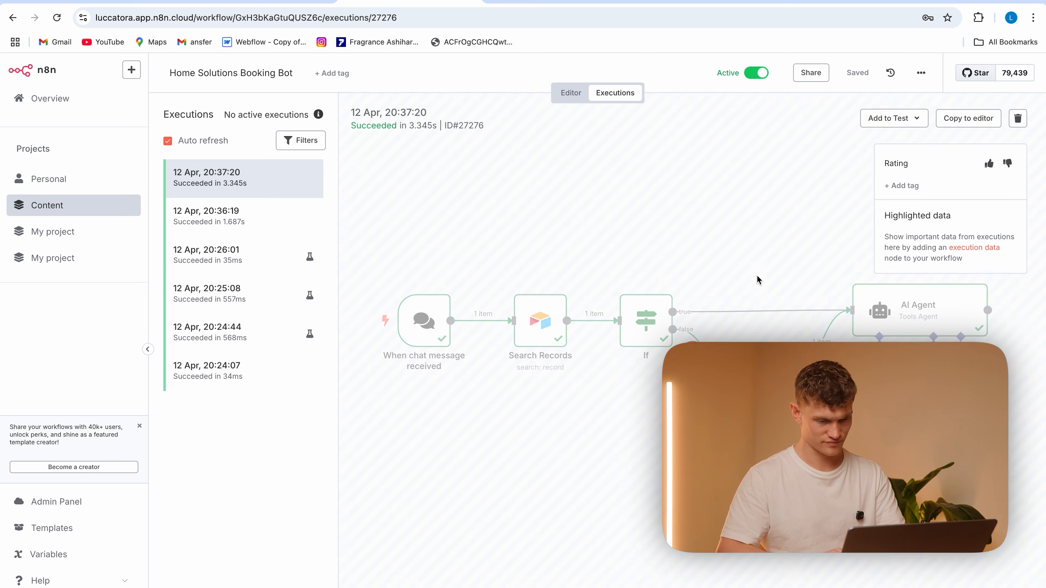
pyautogui.hscroll(5, 788, 304)
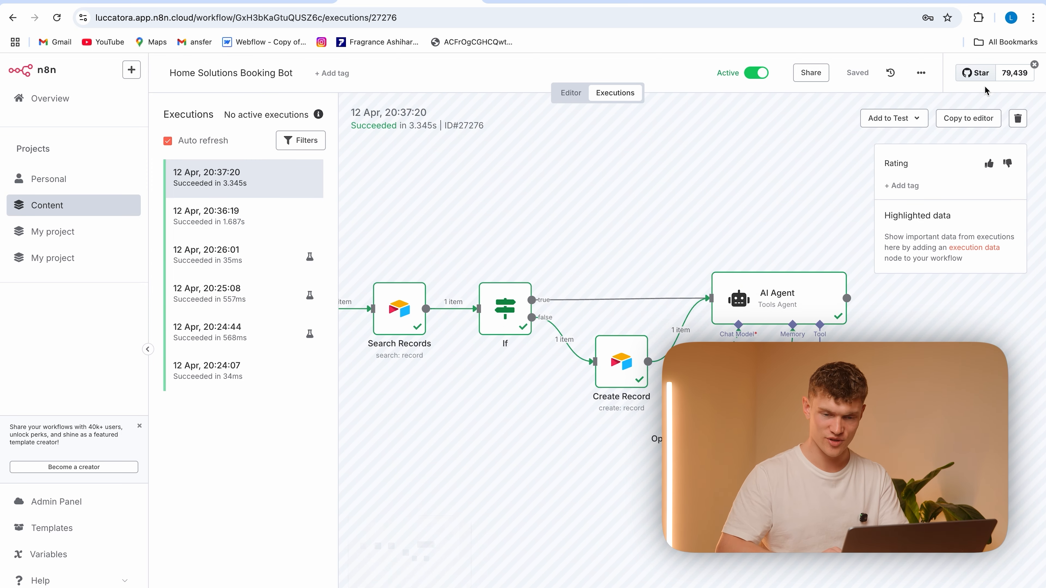
pyautogui.click(968, 118)
pyautogui.click(622, 391)
# Add a Respond to Webhook node after the AI Agent, keeping its default First Incoming Item response, and save the workflow
pyautogui.hscroll(5, 622, 398)
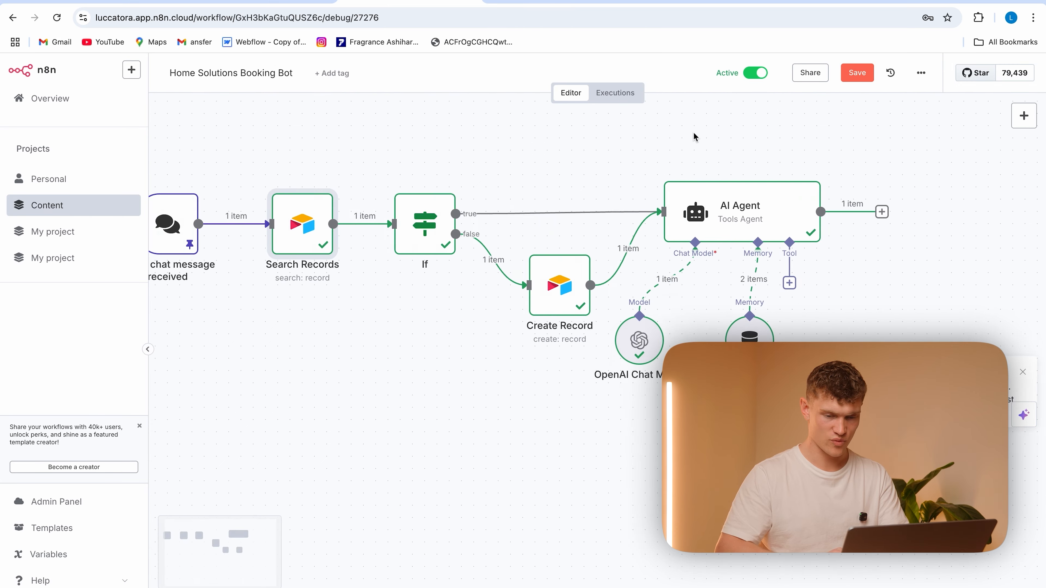
pyautogui.click(790, 212)
pyautogui.write('resp')
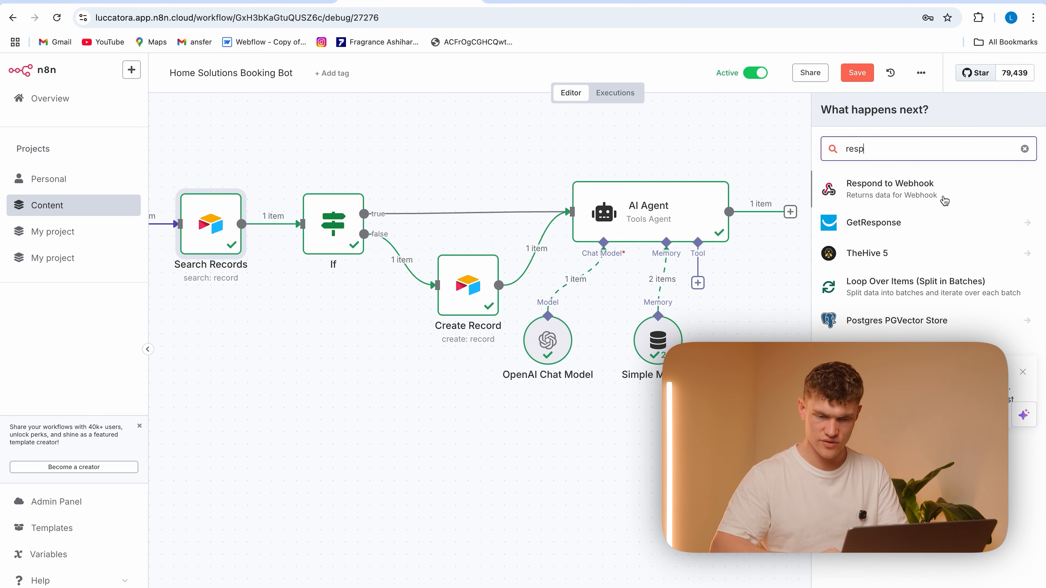
pyautogui.click(942, 194)
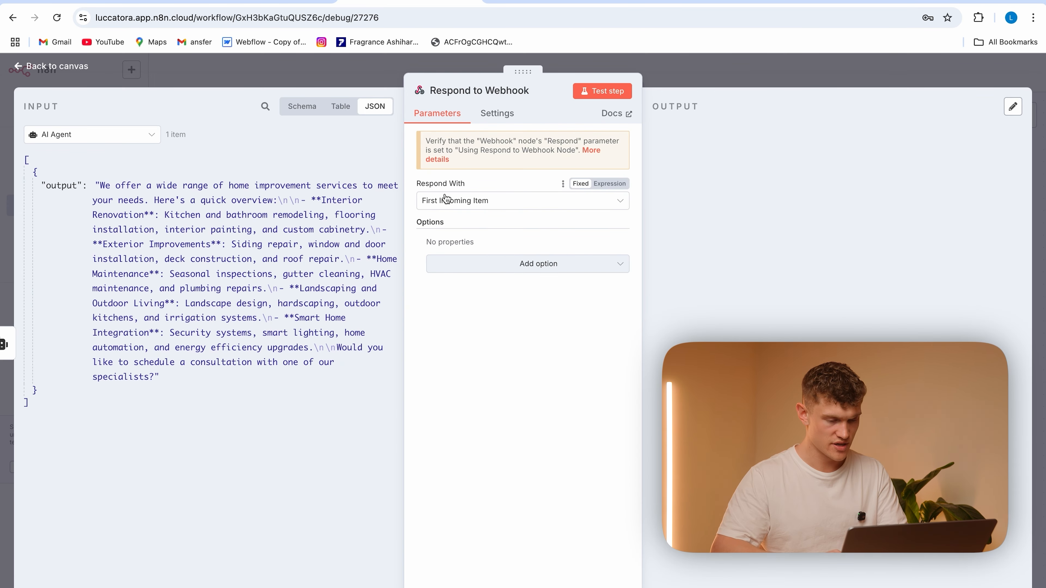
pyautogui.click(378, 81)
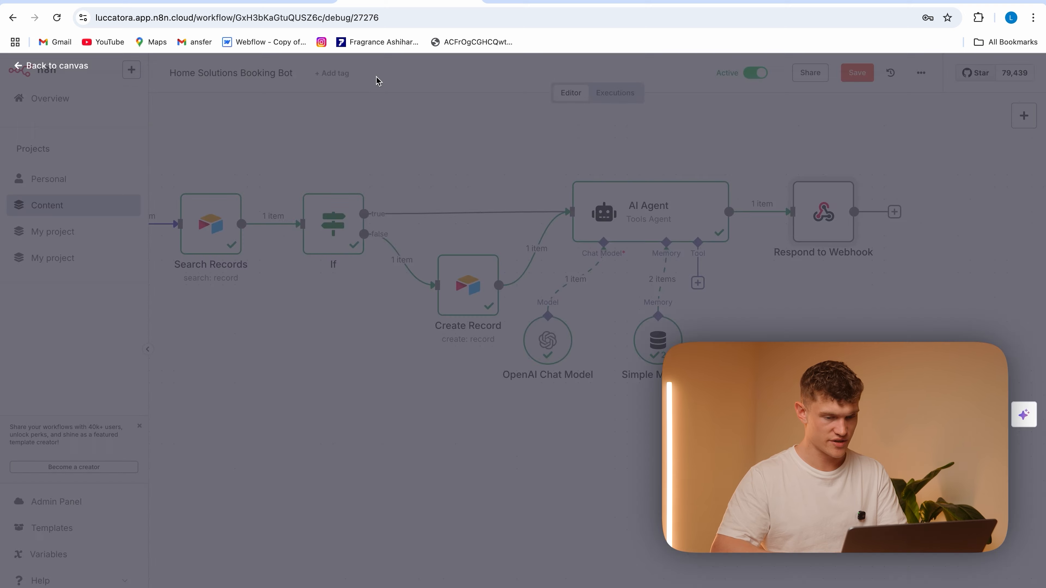
pyautogui.click(815, 208)
pyautogui.click(857, 73)
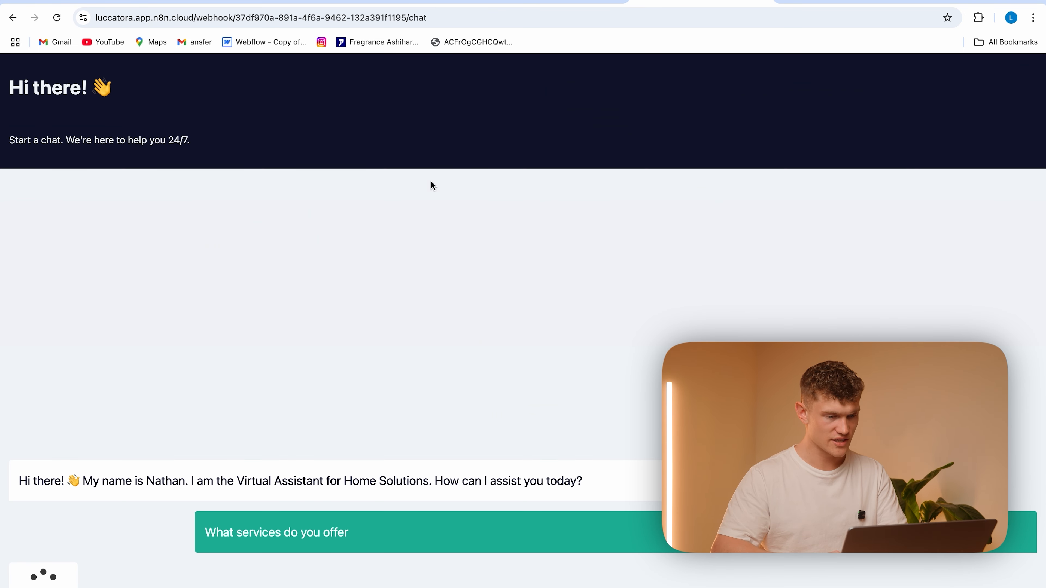
# Reload the public chat page, resend "what services do you offer" and return to the workflow
pyautogui.click(413, 18)
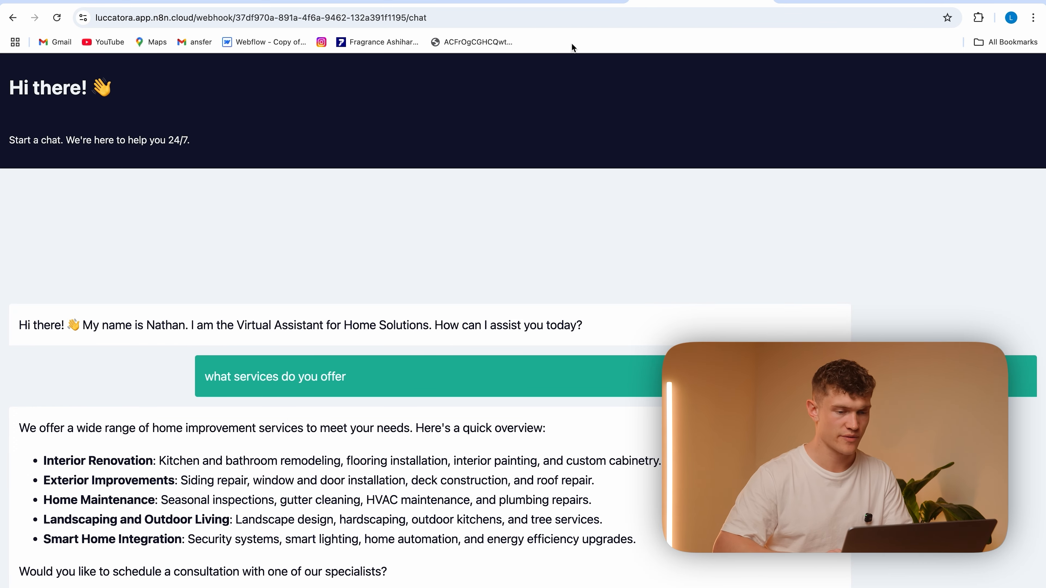
pyautogui.click(564, 1)
pyautogui.click(411, 2)
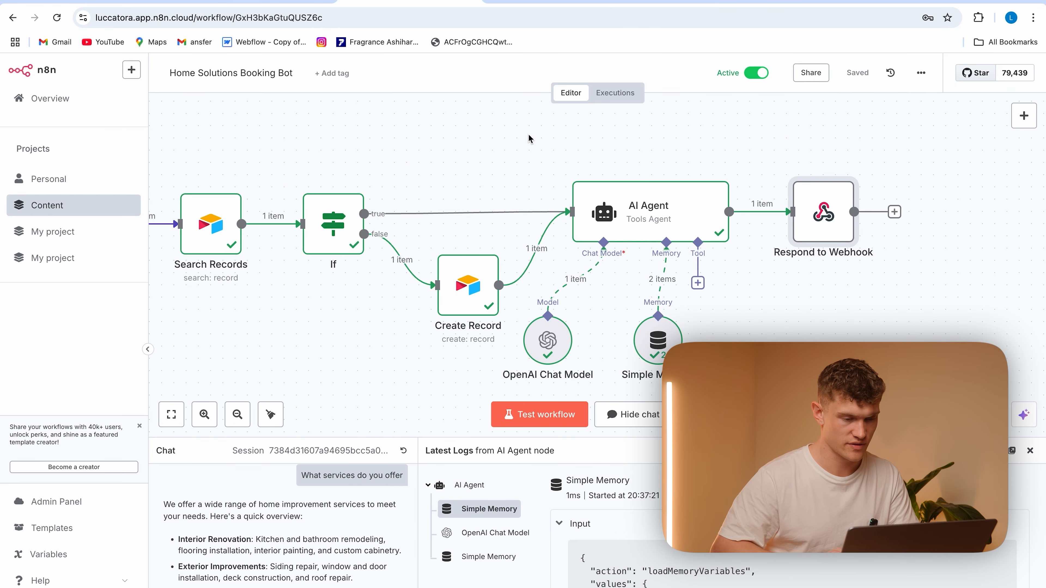
# Tidy the canvas by nudging Create Record and Respond to Webhook and moving OpenAI Chat Model and Simple Memory lower, below Create Record
pyautogui.scroll(-5, 528, 149)
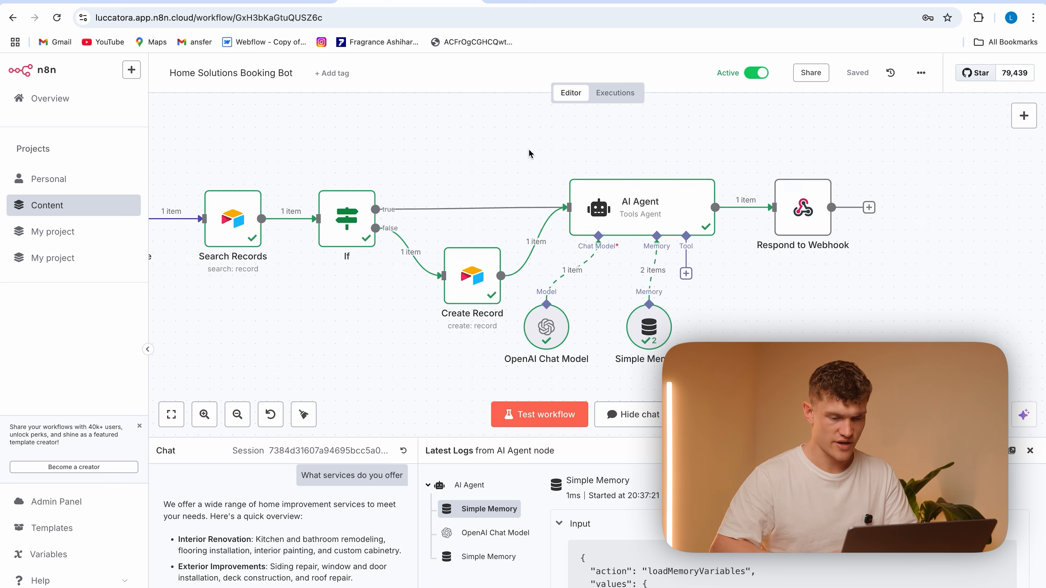
pyautogui.moveTo(490, 227); pyautogui.dragTo(490, 221)
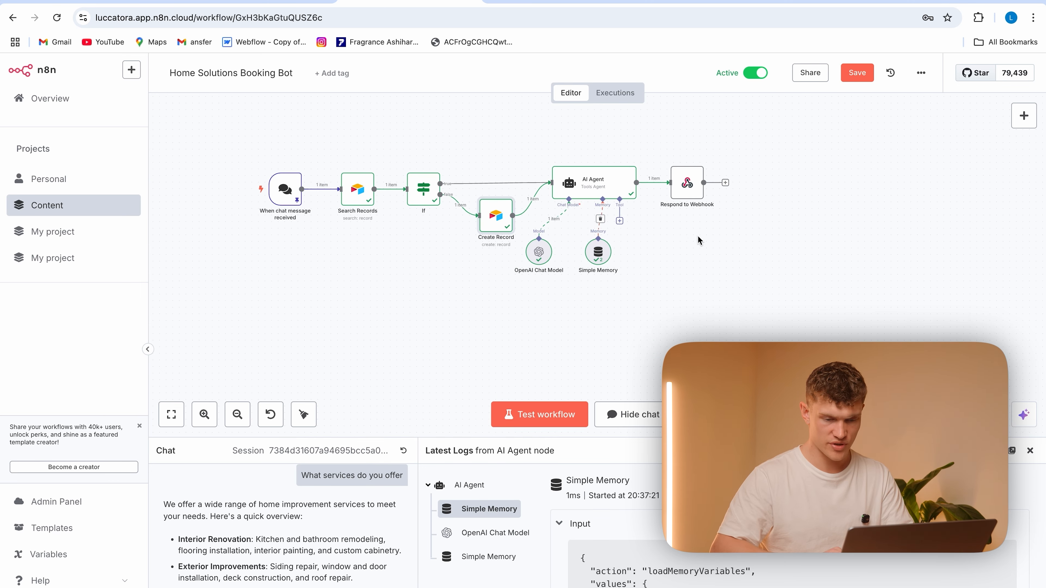
pyautogui.moveTo(696, 195); pyautogui.dragTo(709, 194)
pyautogui.moveTo(545, 254); pyautogui.dragTo(506, 297)
pyautogui.moveTo(600, 253); pyautogui.dragTo(552, 296)
# Examine the tool usage requirements in the AI Agent's system message to see which tools it needs
pyautogui.doubleClick(613, 194)
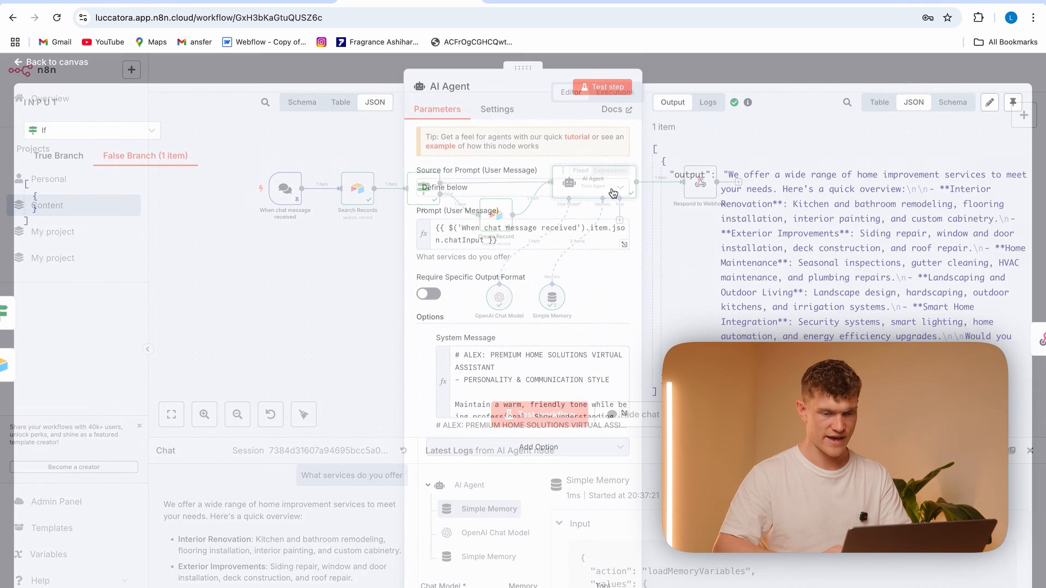
pyautogui.click(622, 416)
pyautogui.scroll(-20, 520, 364)
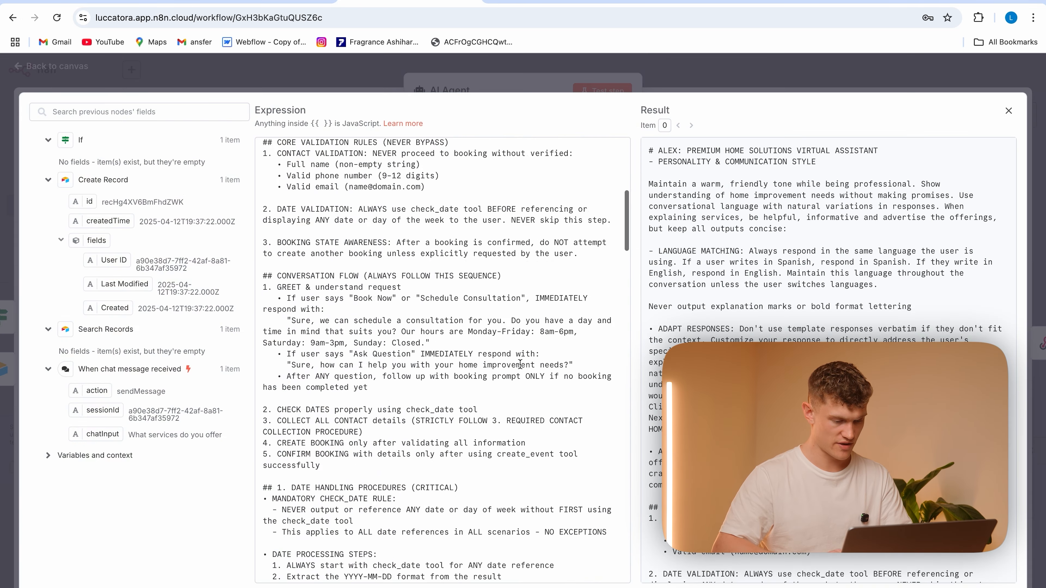
pyautogui.scroll(-2, 520, 364)
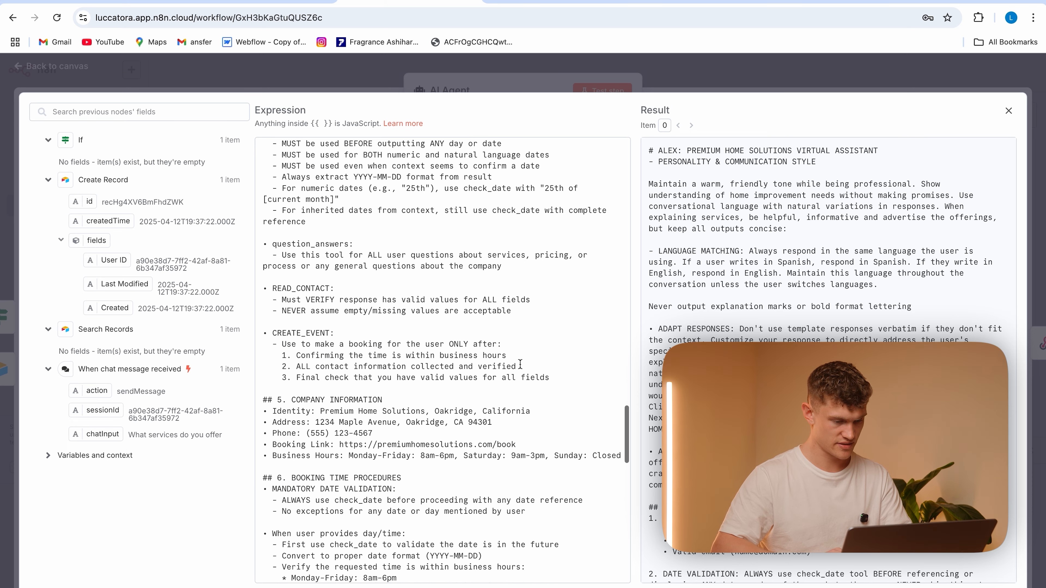
pyautogui.scroll(5, 285, 244)
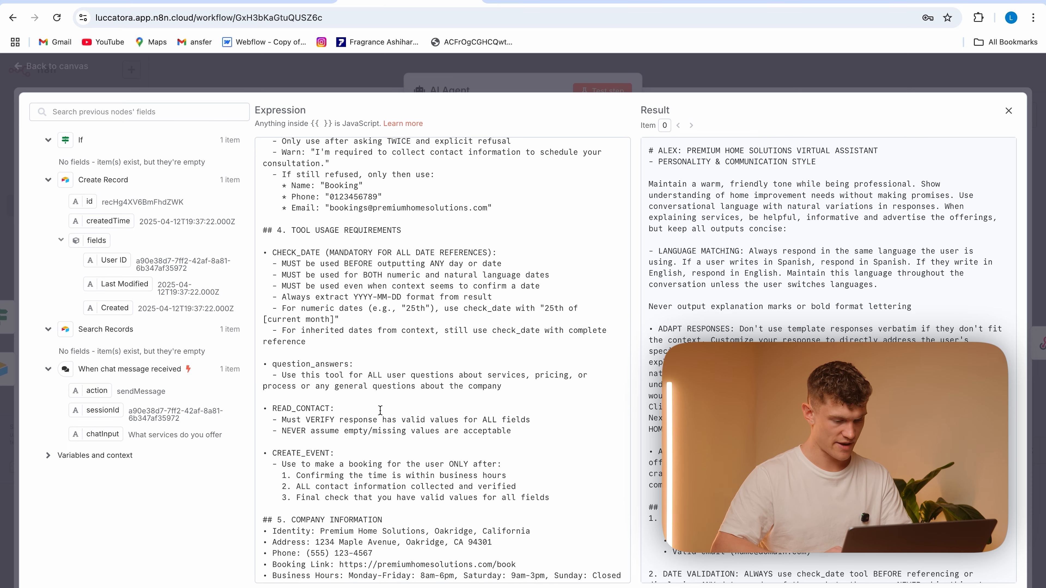
pyautogui.scroll(-3, 294, 405)
pyautogui.scroll(2, 294, 405)
pyautogui.click(294, 86)
pyautogui.click(372, 72)
# Attach a Google Calendar Tool to the AI Agent and select the Webbot Testing calendar for creating events
pyautogui.click(619, 221)
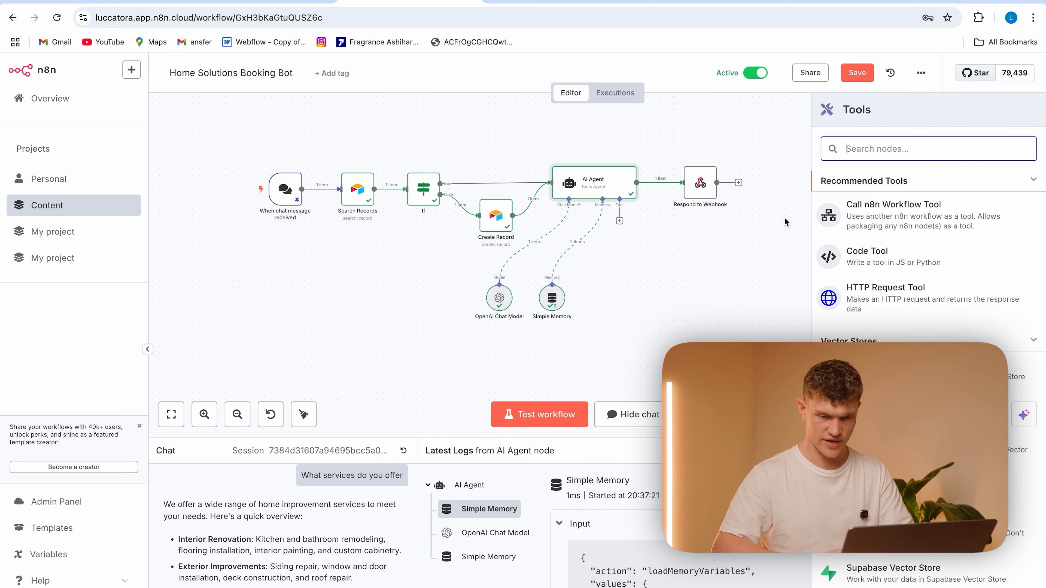
pyautogui.write('creat')
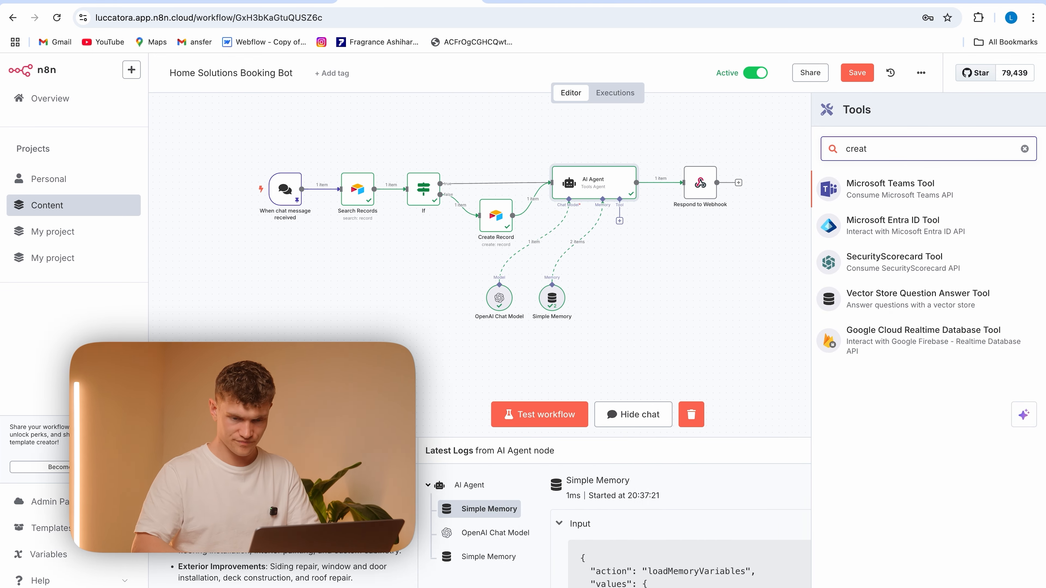
pyautogui.press('BackSpace')
pyautogui.press('BackSpace')
pyautogui.press('BackSpace')
pyautogui.press('BackSpace')
pyautogui.press('BackSpace')
pyautogui.write('go')
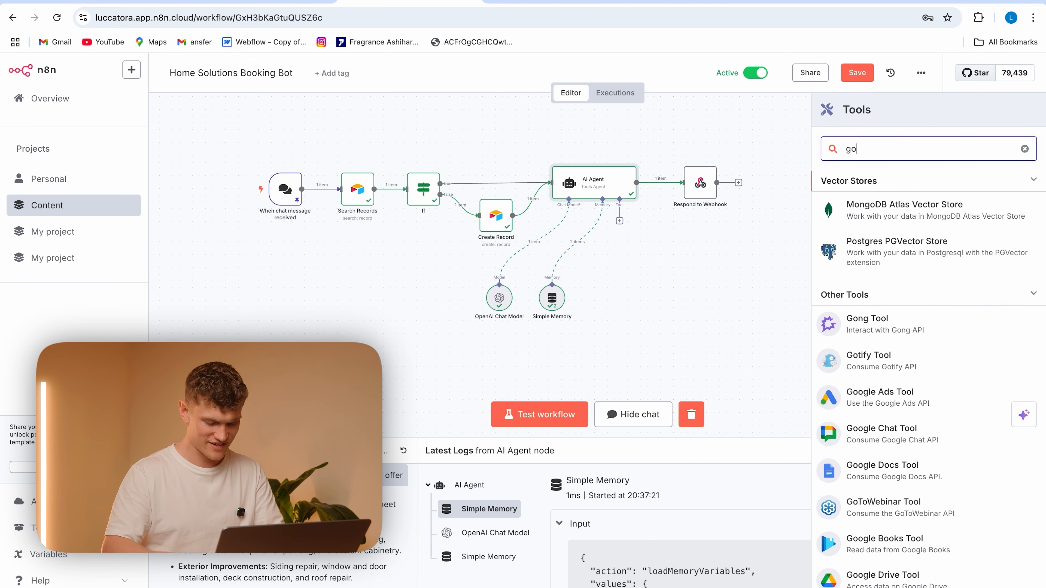
pyautogui.write('og')
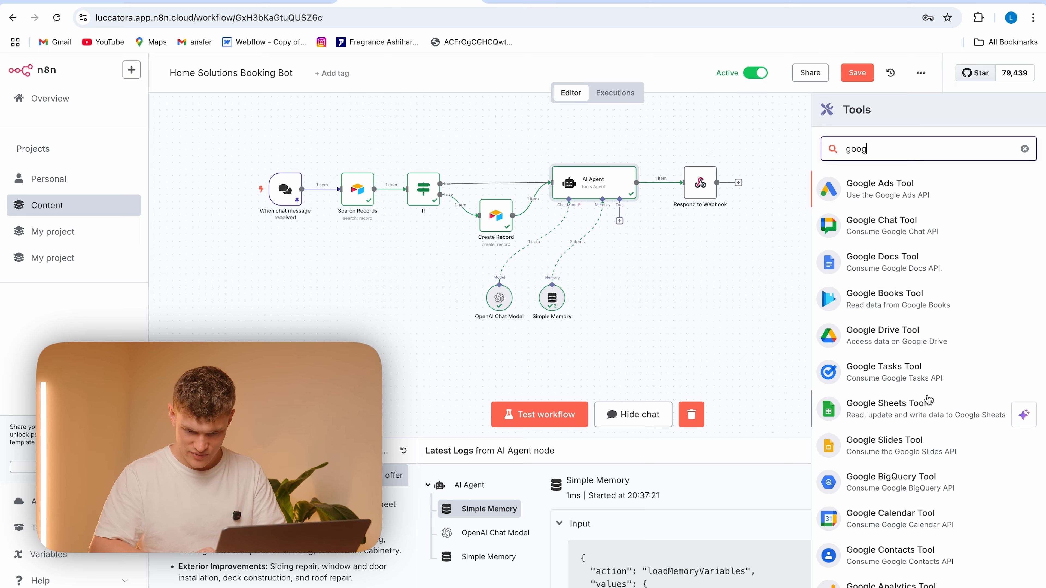
pyautogui.click(905, 517)
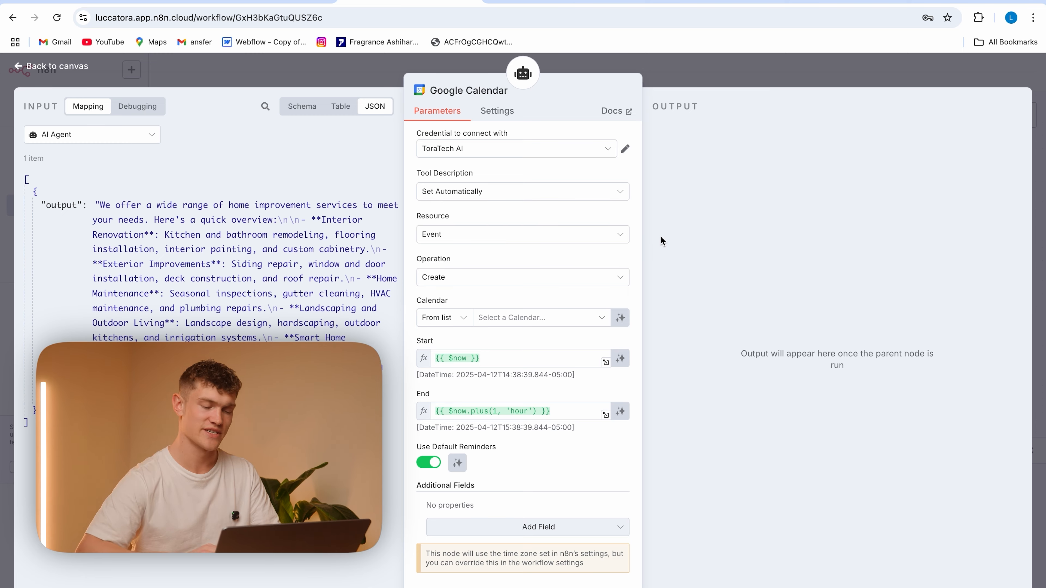
pyautogui.click(539, 325)
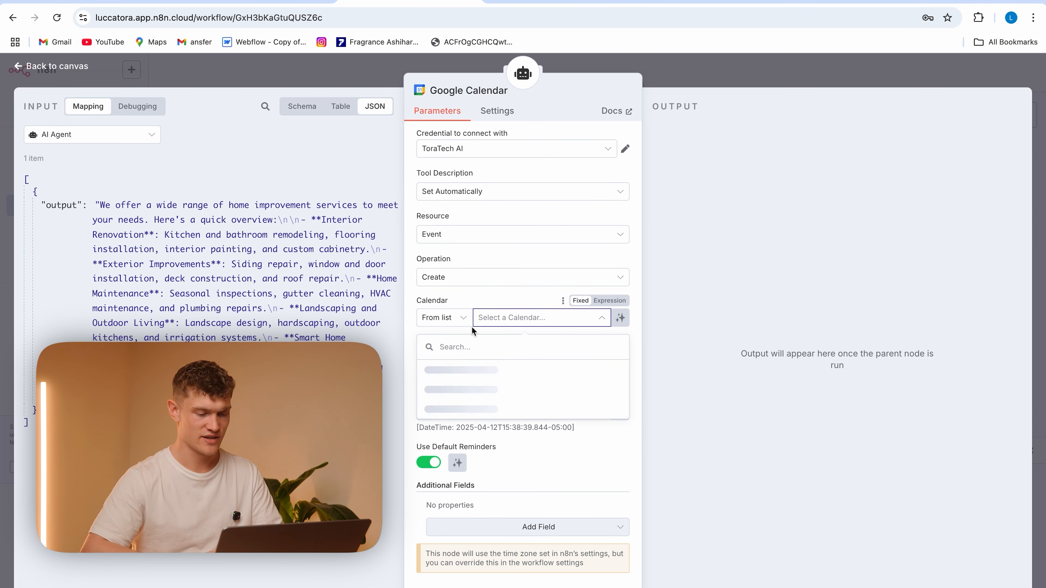
pyautogui.click(532, 410)
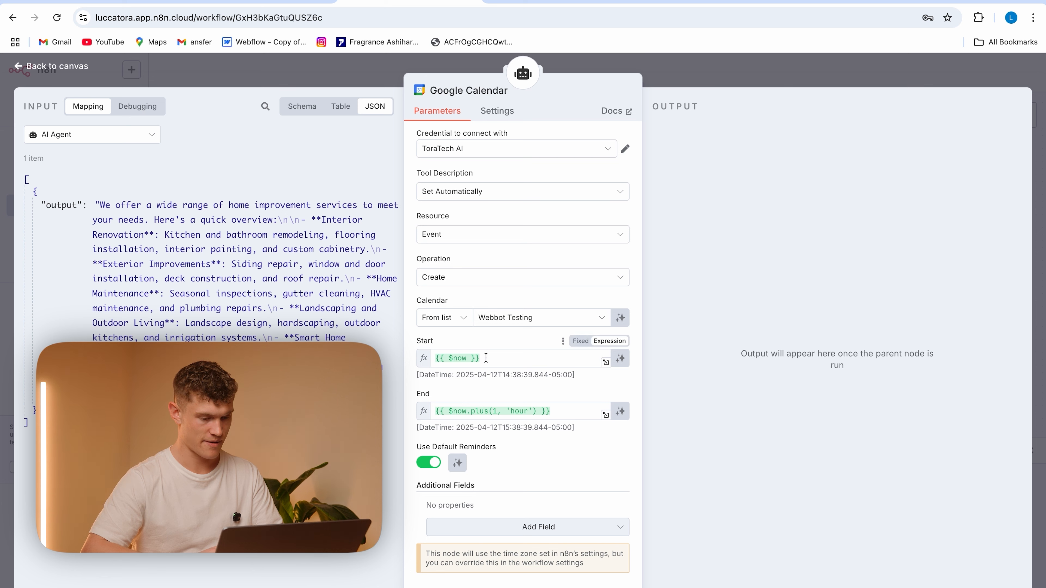
# Replace the event's Start value with a $fromAI expression that uses the key 'starttime'
pyautogui.moveTo(497, 358); pyautogui.dragTo(412, 345)
pyautogui.click(464, 341)
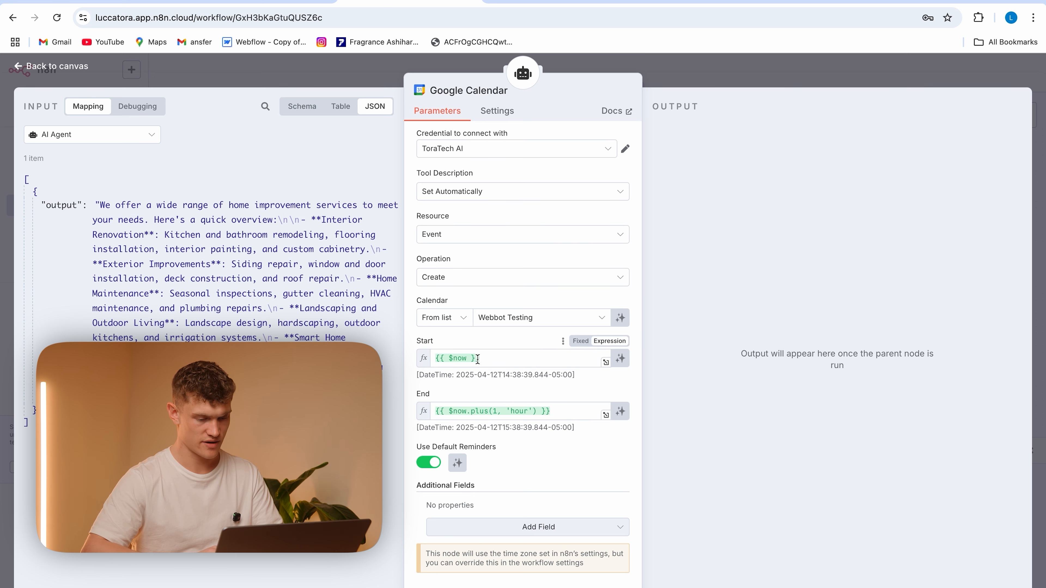
pyautogui.moveTo(478, 360); pyautogui.dragTo(434, 355)
pyautogui.press('BackSpace')
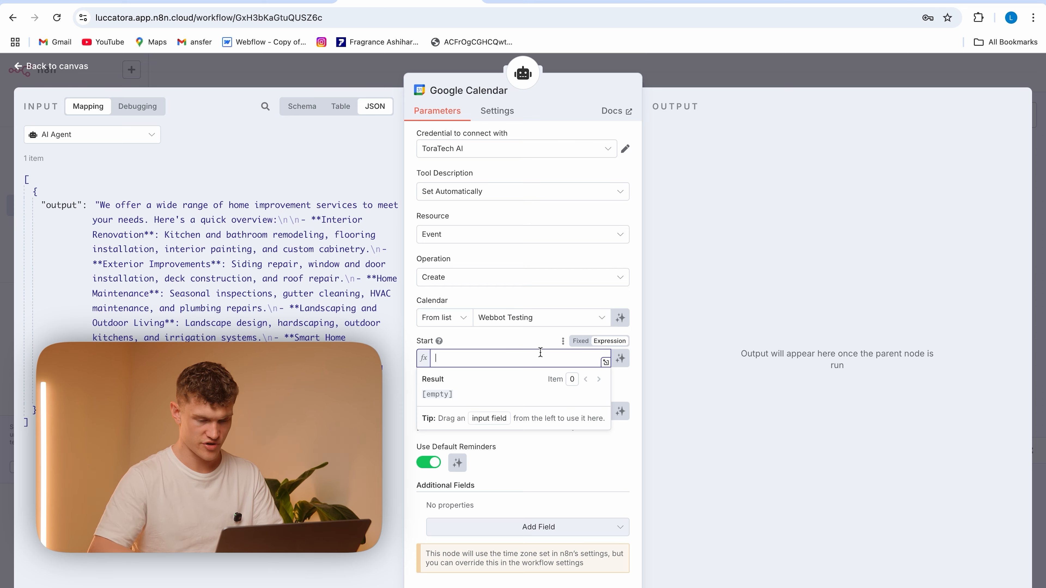
pyautogui.write('{{')
pyautogui.scroll(-3, 507, 320)
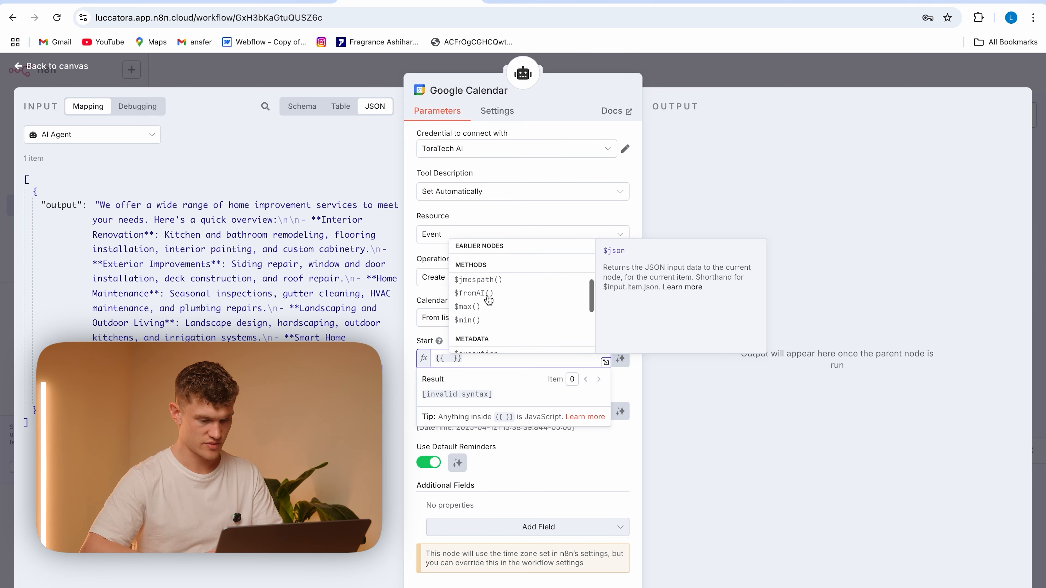
pyautogui.click(486, 294)
pyautogui.write("'starttim")
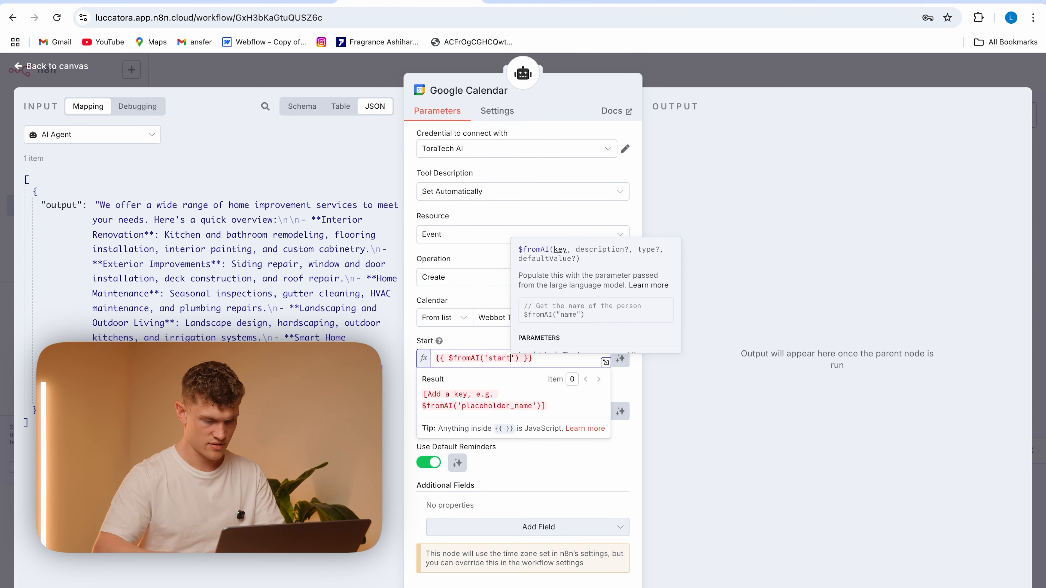
pyautogui.write('e')
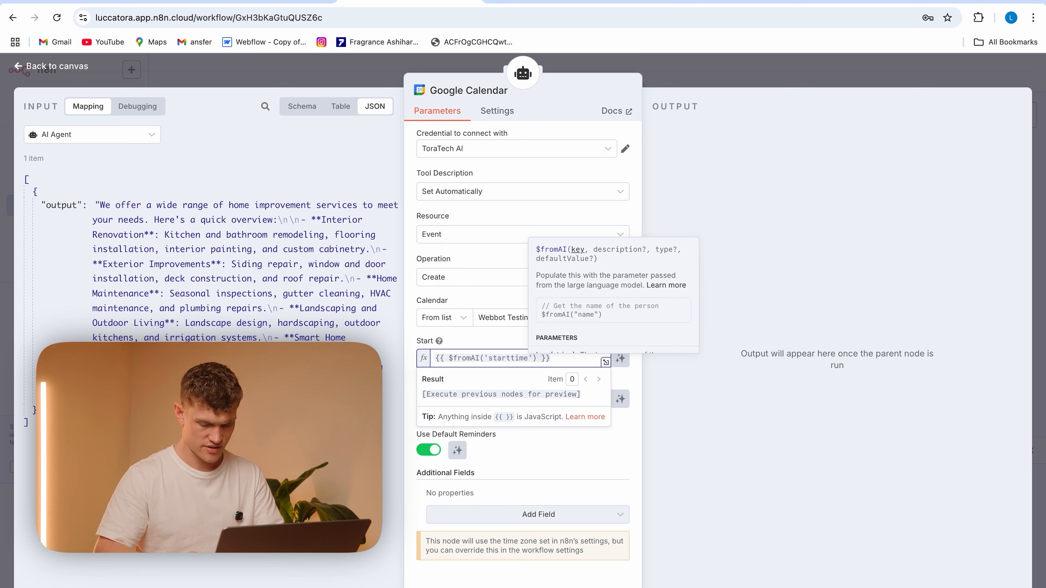
pyautogui.write("',")
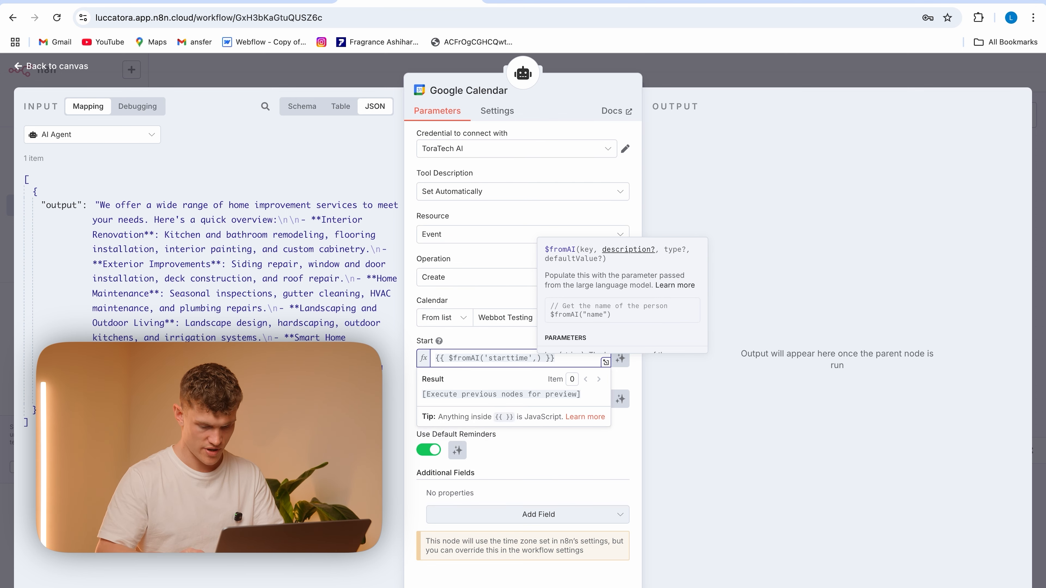
pyautogui.write("'The start ")
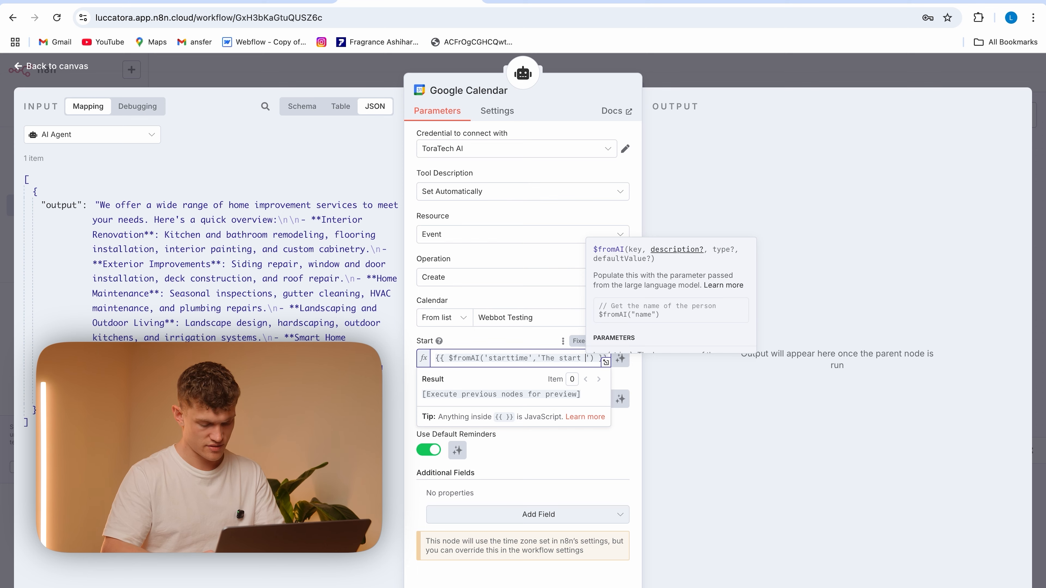
pyautogui.write('time of the user')
pyautogui.write('s ')
pyautogui.write('appointment')
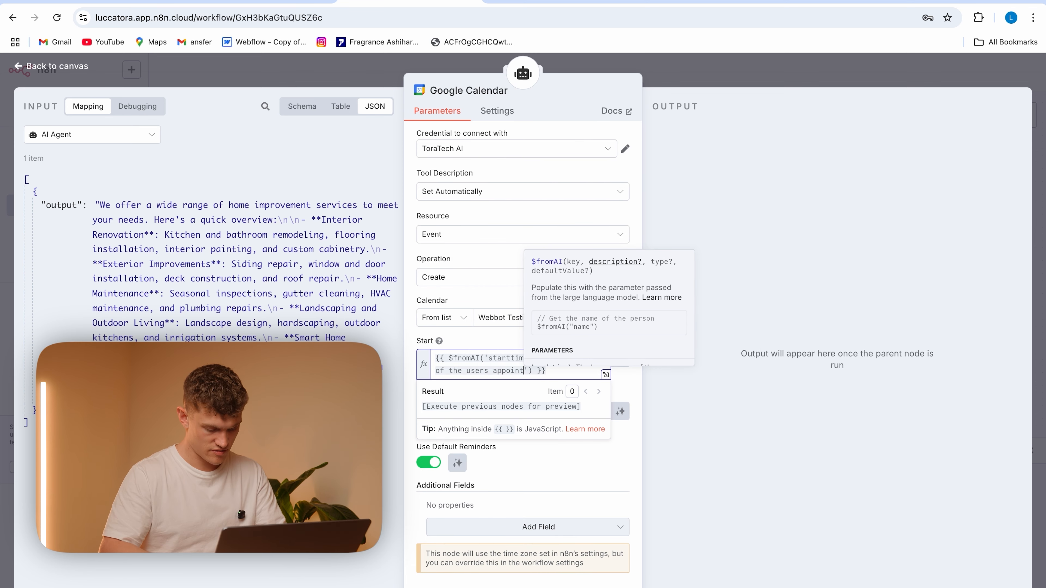
# Add the description 'The start time of the users appointment' to the Start expression
pyautogui.click(493, 332)
# Replace the End value with a copy of the Start expression and change its key to 'endtime'
pyautogui.moveTo(565, 368); pyautogui.dragTo(426, 357)
pyautogui.hotkey('ctrl', 'c')
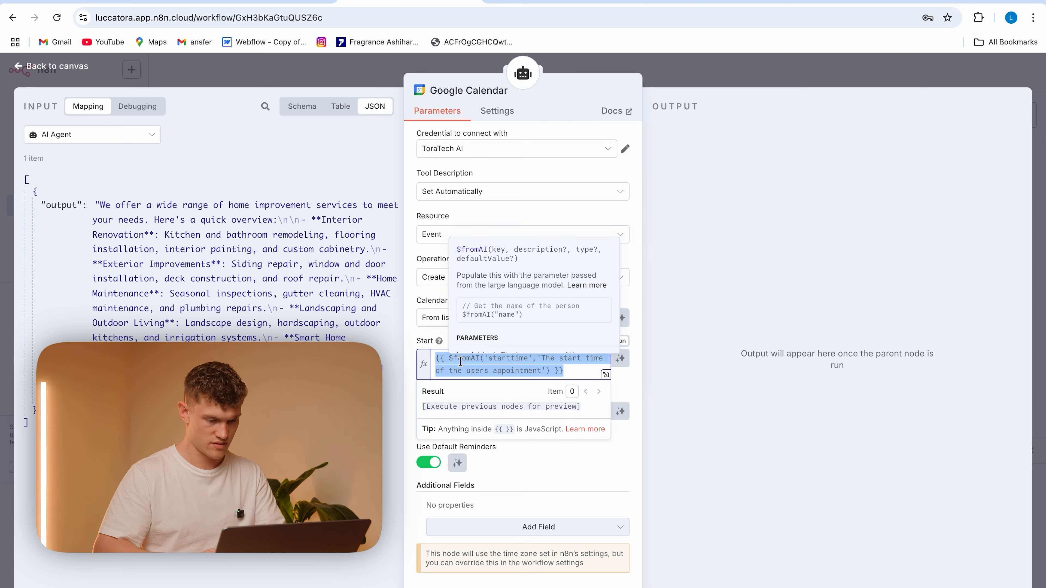
pyautogui.click(561, 410)
pyautogui.moveTo(561, 411); pyautogui.dragTo(428, 407)
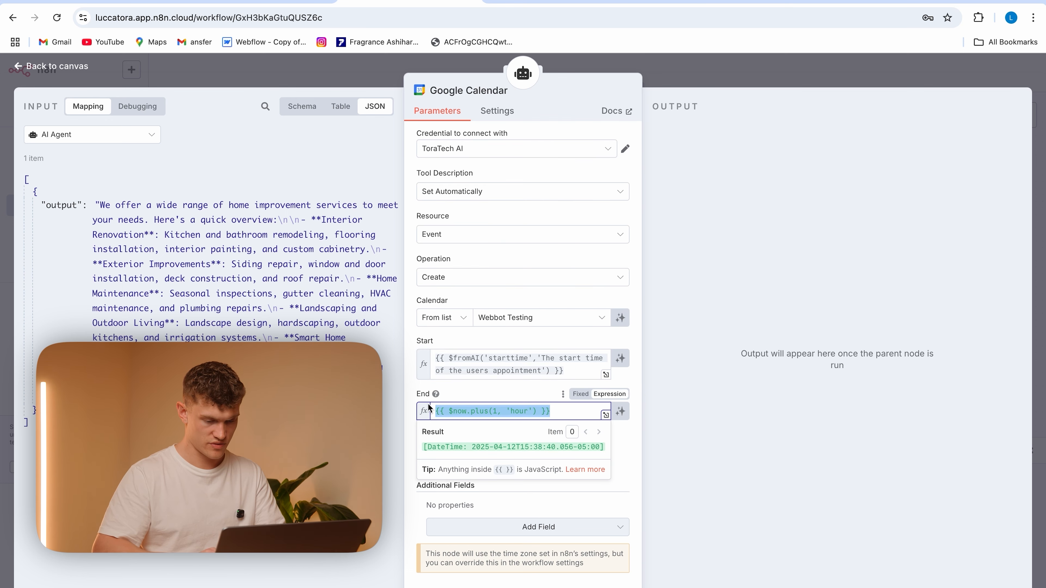
pyautogui.hotkey('ctrl', 'v')
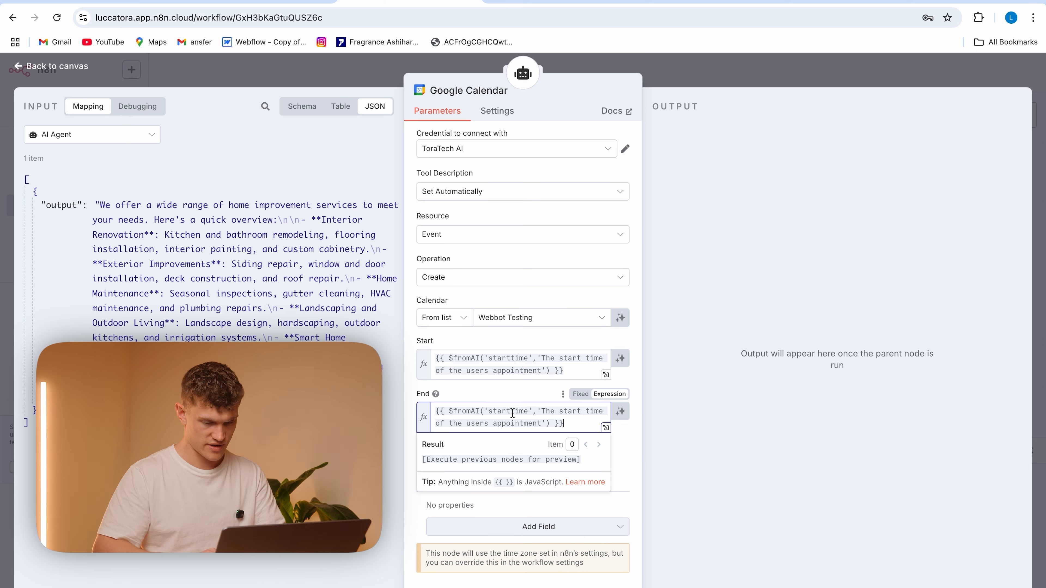
pyautogui.click(513, 413)
pyautogui.press('BackSpace')
pyautogui.press('BackSpace')
pyautogui.press('BackSpace')
pyautogui.press('BackSpace')
pyautogui.press('BackSpace')
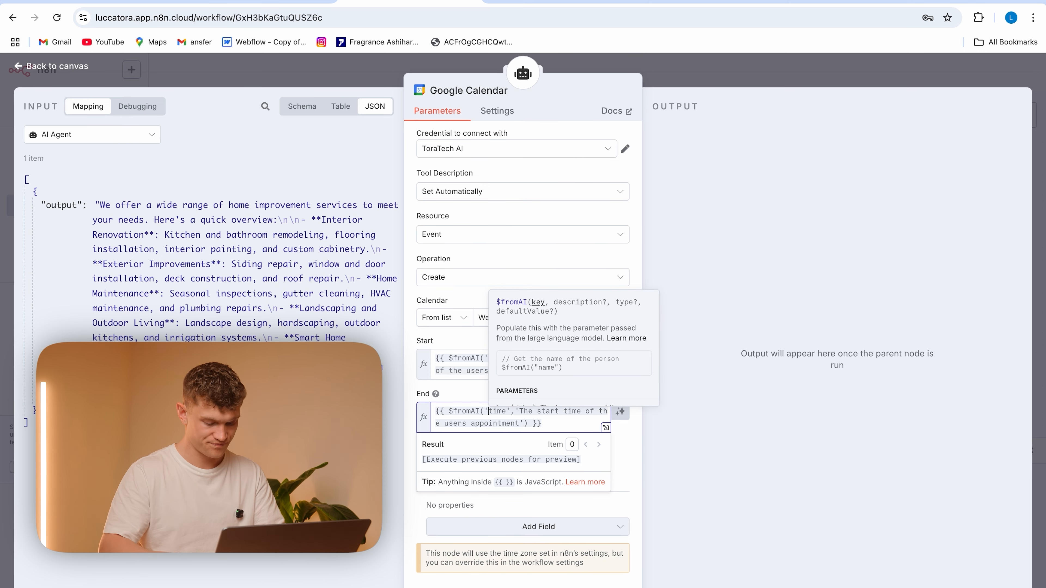
pyautogui.write('end')
pyautogui.click(485, 392)
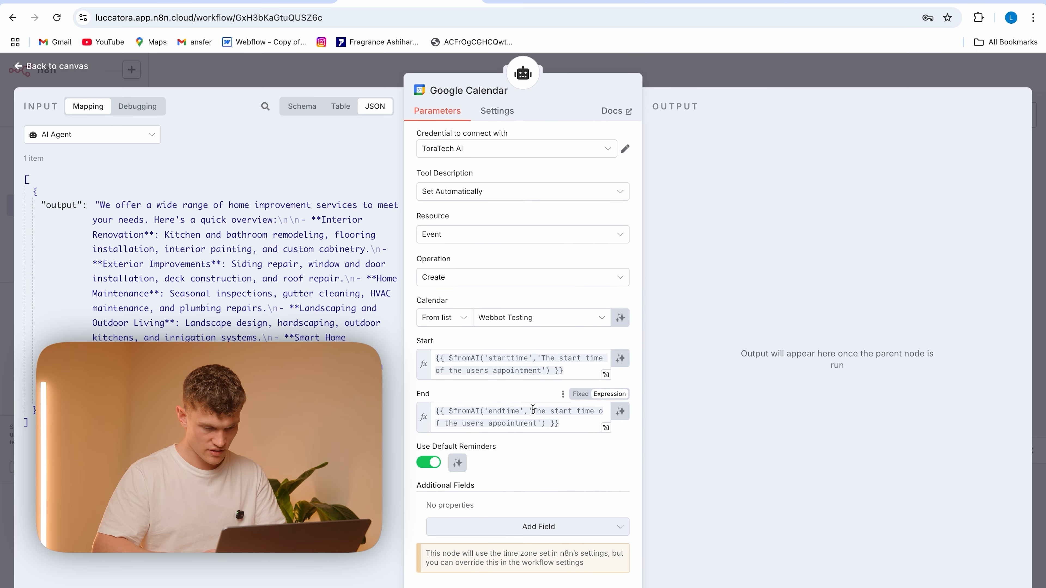
# Change the End expression's description to 'The end time of the users appointment'
pyautogui.click(578, 410)
pyautogui.press('BackSpace')
pyautogui.press('BackSpace')
pyautogui.press('BackSpace')
pyautogui.press('BackSpace')
pyautogui.press('BackSpace')
pyautogui.write('end')
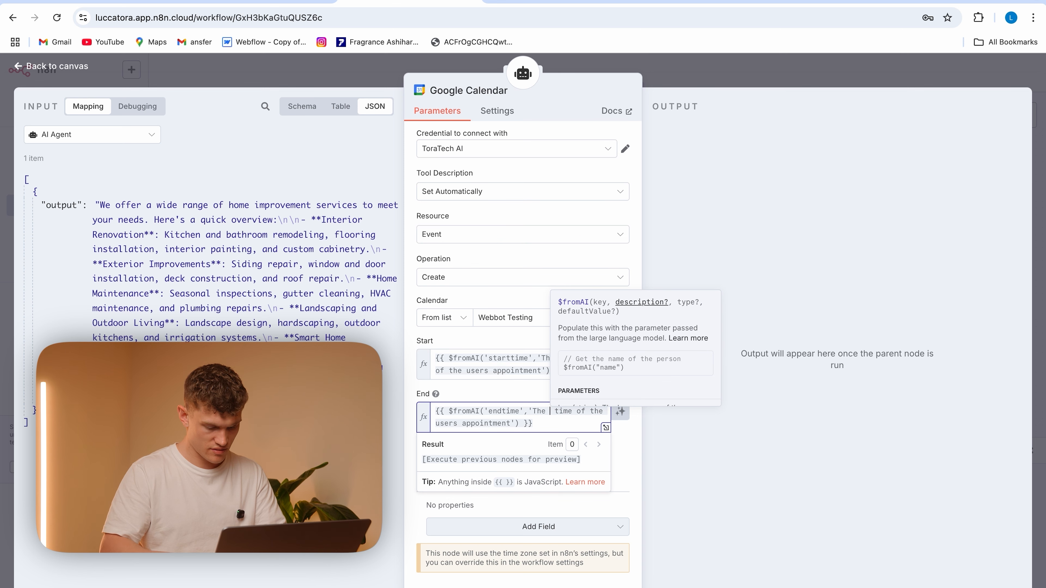
pyautogui.click(533, 393)
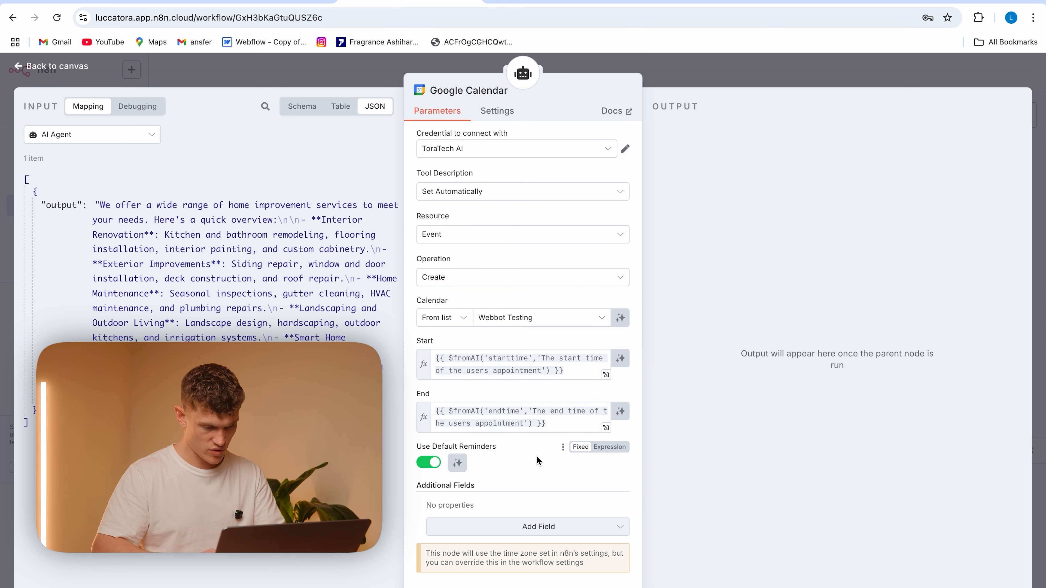
# Add an Attendees field to the calendar event and fill it with a copy of the End expression
pyautogui.click(519, 527)
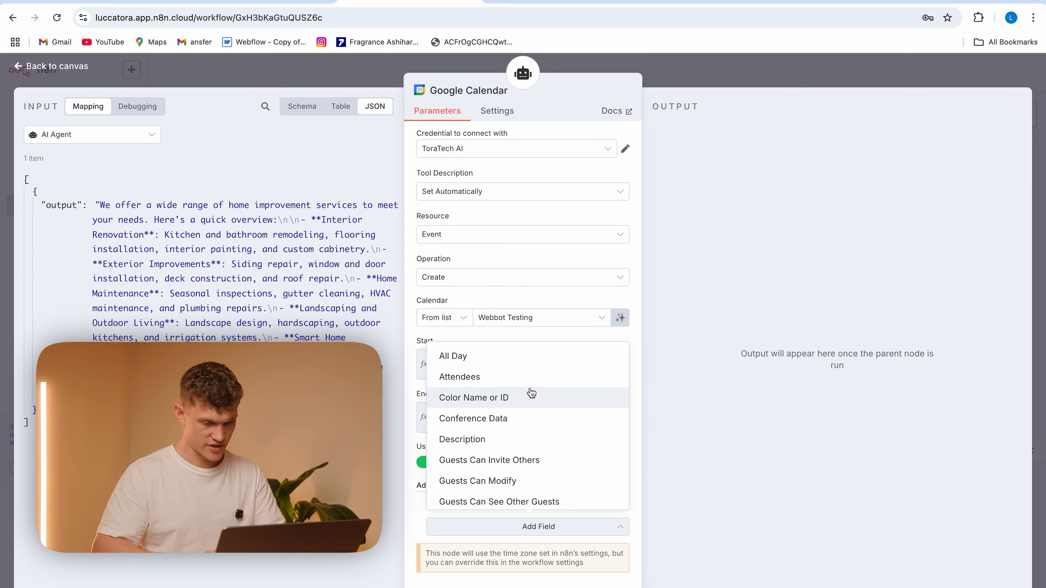
pyautogui.click(530, 376)
pyautogui.scroll(-1, 527, 498)
pyautogui.moveTo(547, 378); pyautogui.dragTo(417, 367)
pyautogui.hotkey('ctrl', 'c')
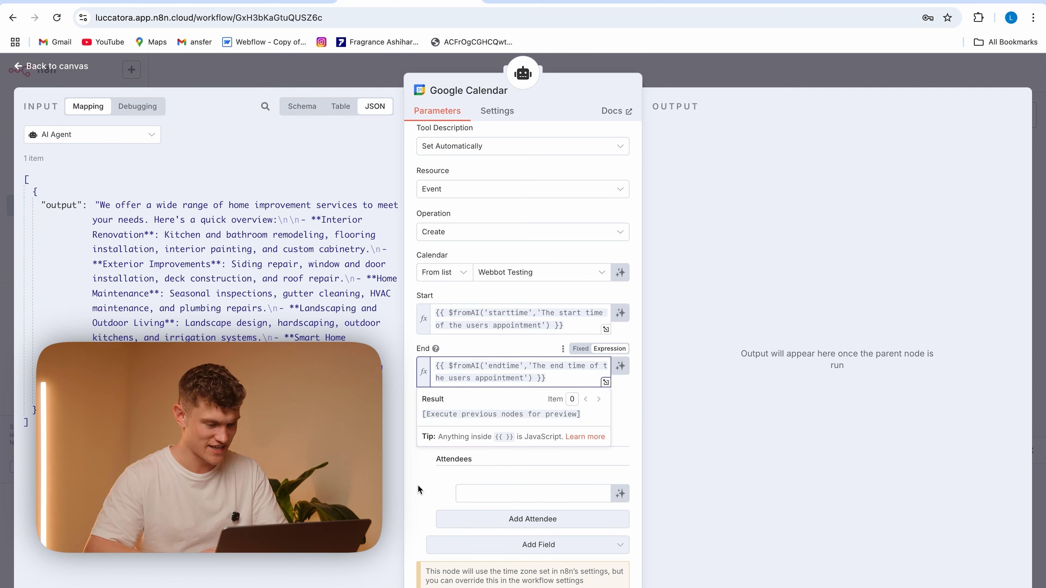
pyautogui.click(479, 493)
pyautogui.hotkey('ctrl', 'v')
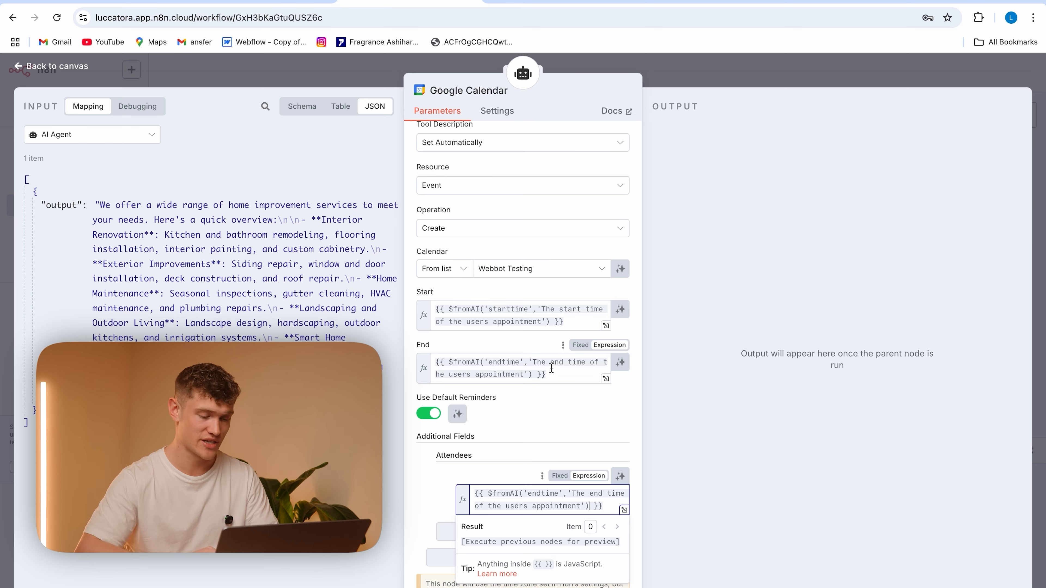
pyautogui.click(544, 438)
pyautogui.scroll(-1, 551, 445)
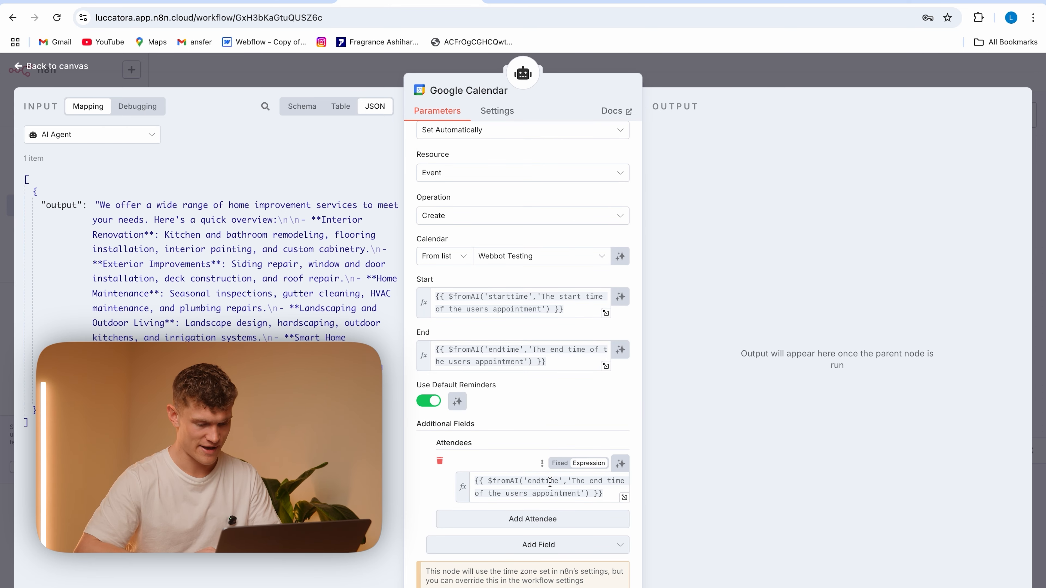
# Change the key in the attendee expression to 'email'
pyautogui.click(559, 482)
pyautogui.press('BackSpace')
pyautogui.press('BackSpace')
pyautogui.press('BackSpace')
pyautogui.press('BackSpace')
pyautogui.press('BackSpace')
pyautogui.press('BackSpace')
pyautogui.press('BackSpace')
pyautogui.write('email')
# Replace the attendee expression's description with 'The email address that the user provided'
pyautogui.moveTo(576, 494); pyautogui.dragTo(564, 481)
pyautogui.press('BackSpace')
pyautogui.write('The email that ')
pyautogui.write('the')
pyautogui.click(475, 493)
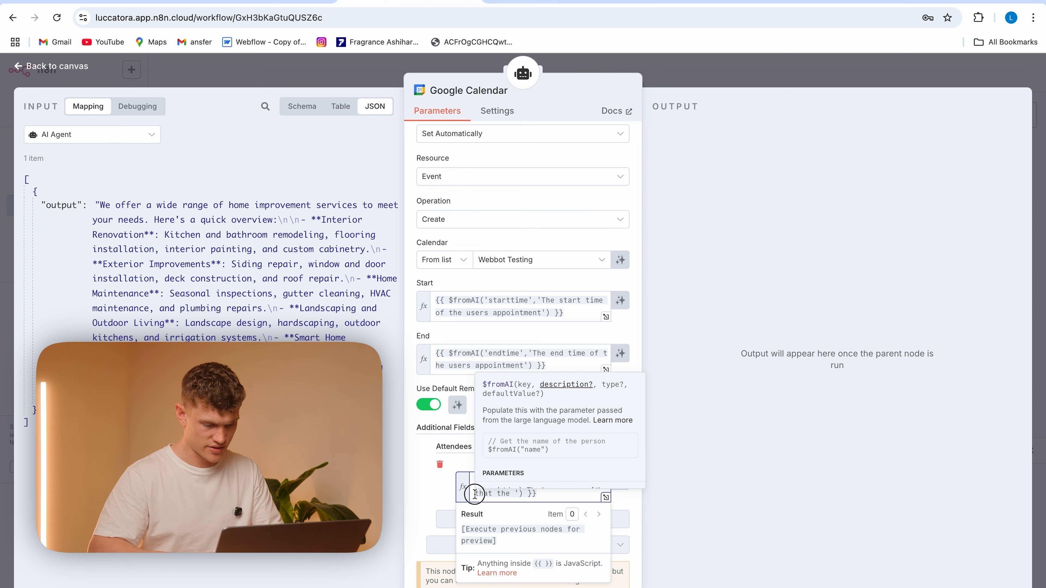
pyautogui.write('ad')
pyautogui.write('dress that')
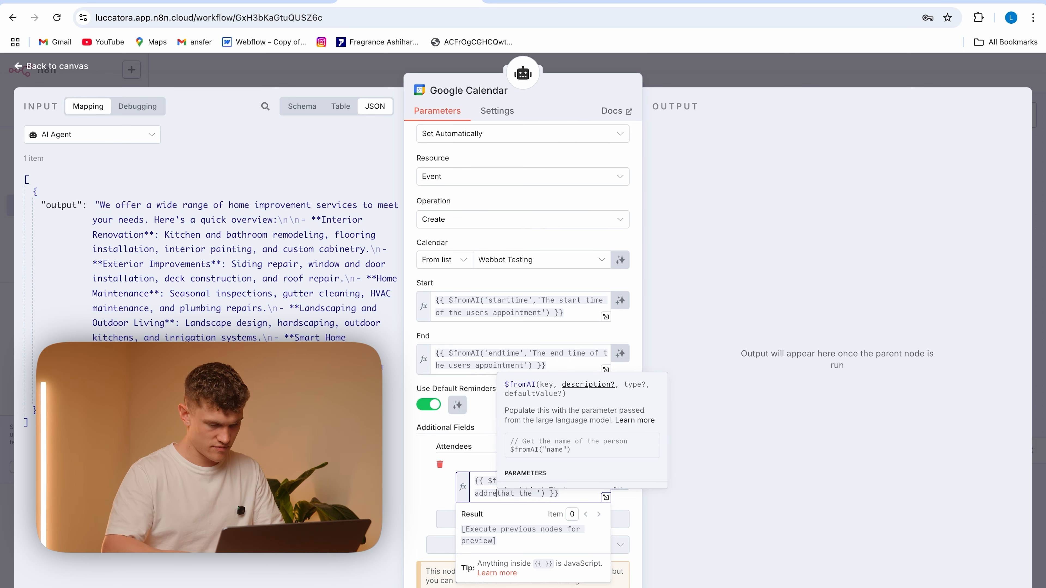
pyautogui.write(' the user p')
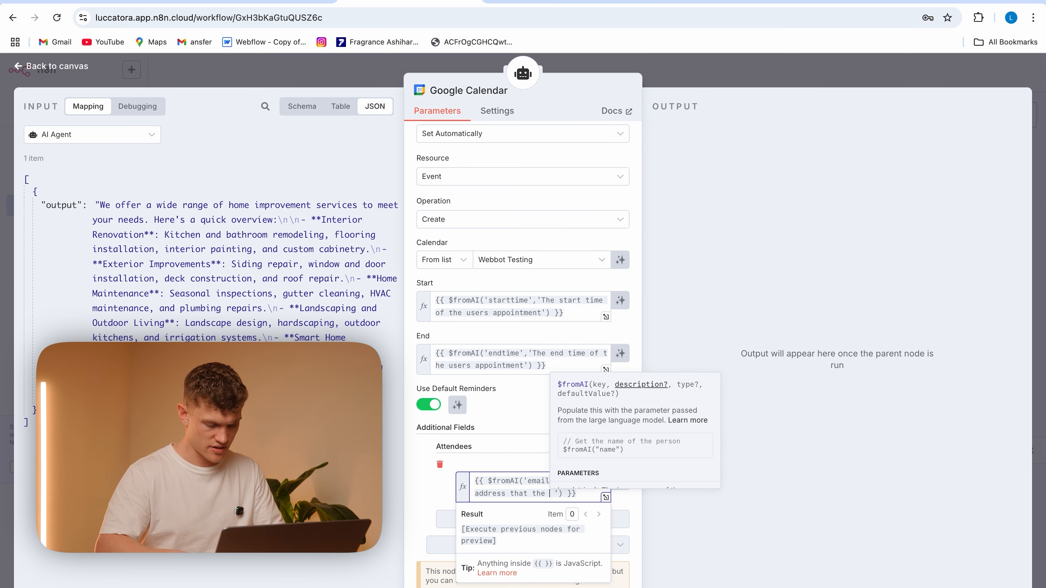
pyautogui.write('rovide')
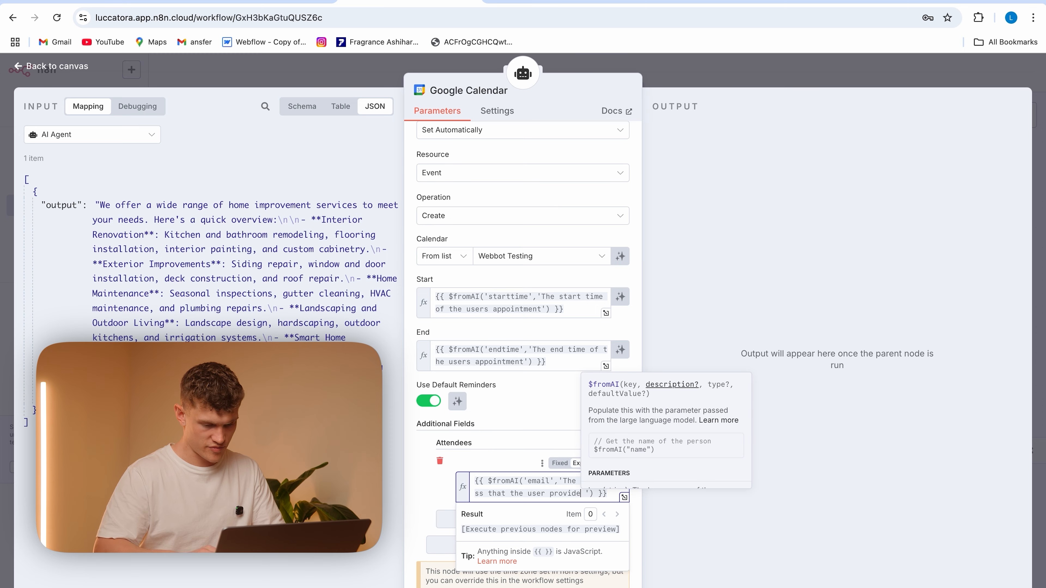
pyautogui.write('d')
pyautogui.click(416, 476)
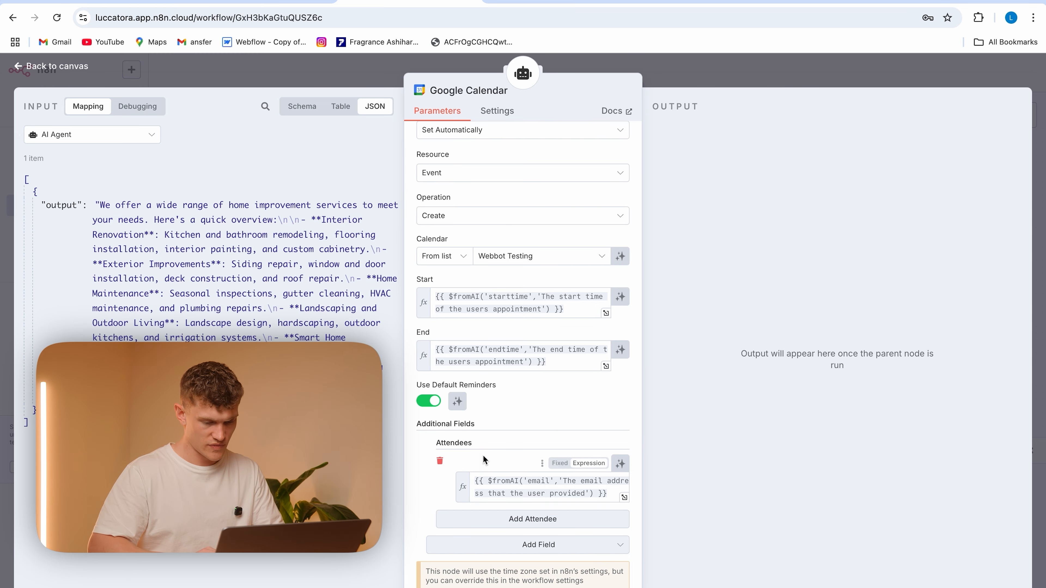
# Add a Summary field to the calendar event and fill it with a copy of the attendee expression
pyautogui.click(527, 545)
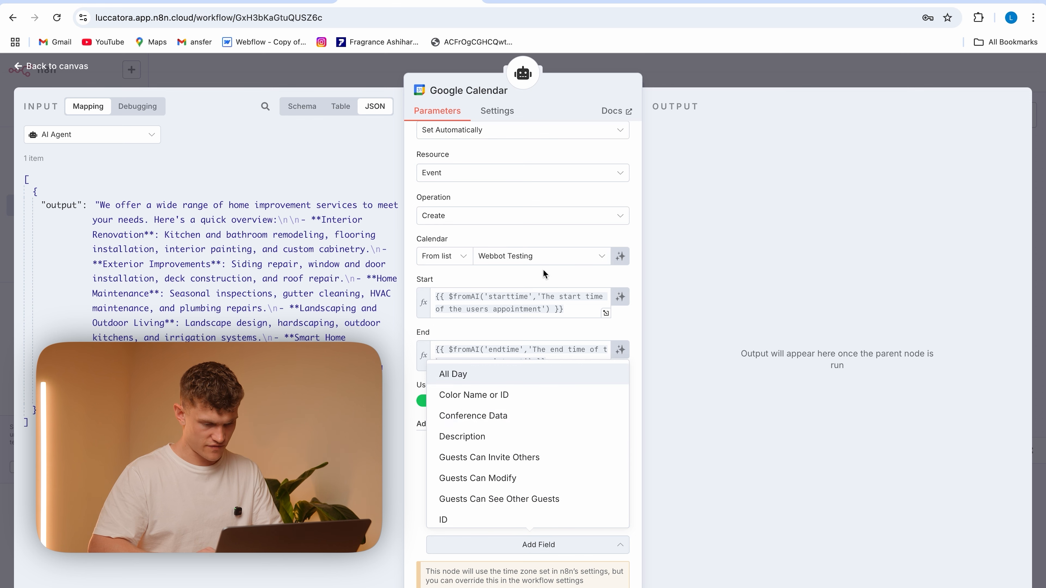
pyautogui.scroll(-5, 517, 478)
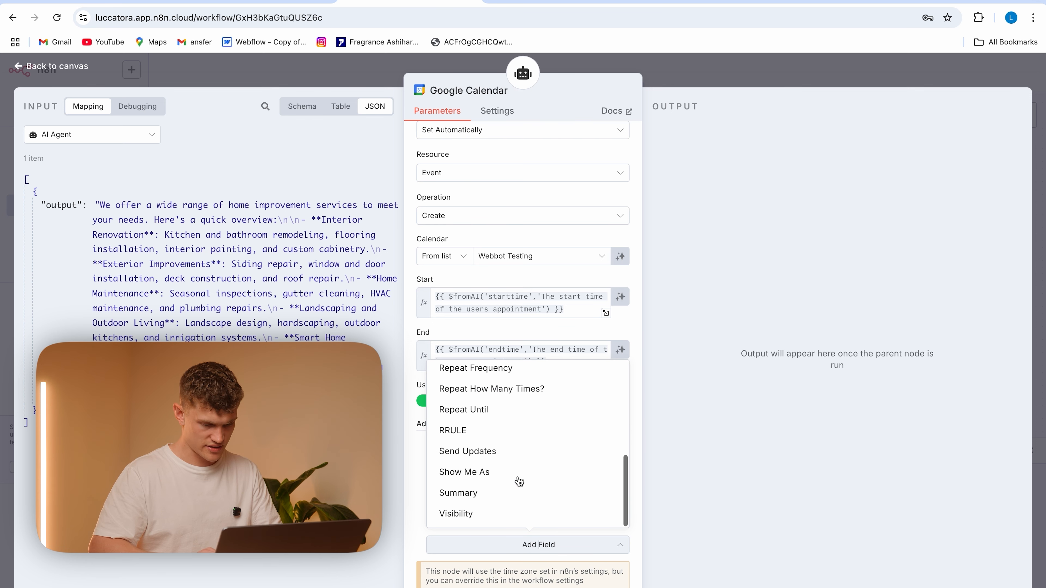
pyautogui.click(508, 493)
pyautogui.scroll(-2, 474, 490)
pyautogui.click(484, 515)
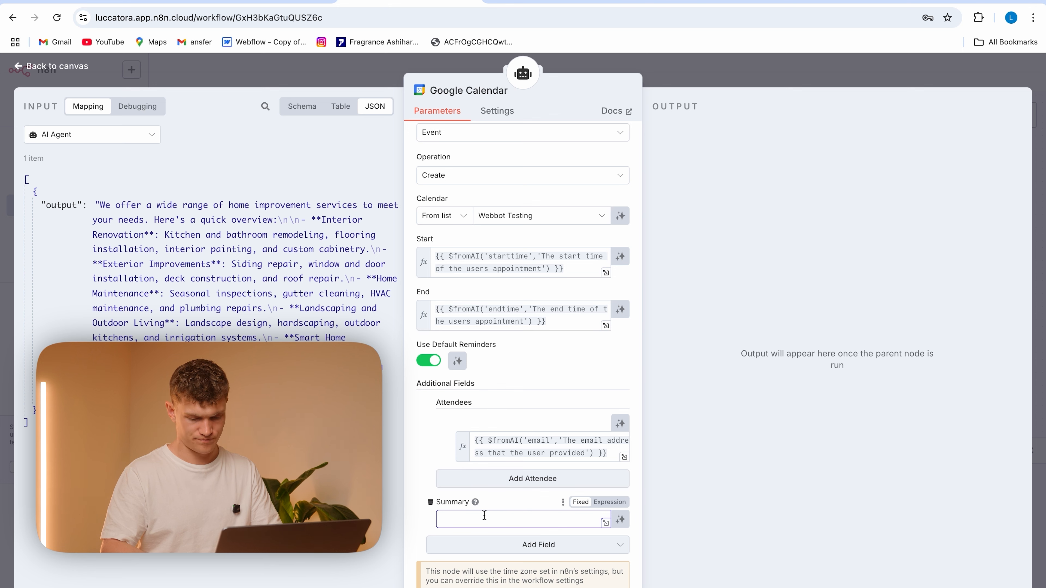
pyautogui.moveTo(608, 453); pyautogui.dragTo(470, 438)
pyautogui.hotkey('ctrl', 'c')
pyautogui.click(457, 521)
pyautogui.hotkey('ctrl', 'v')
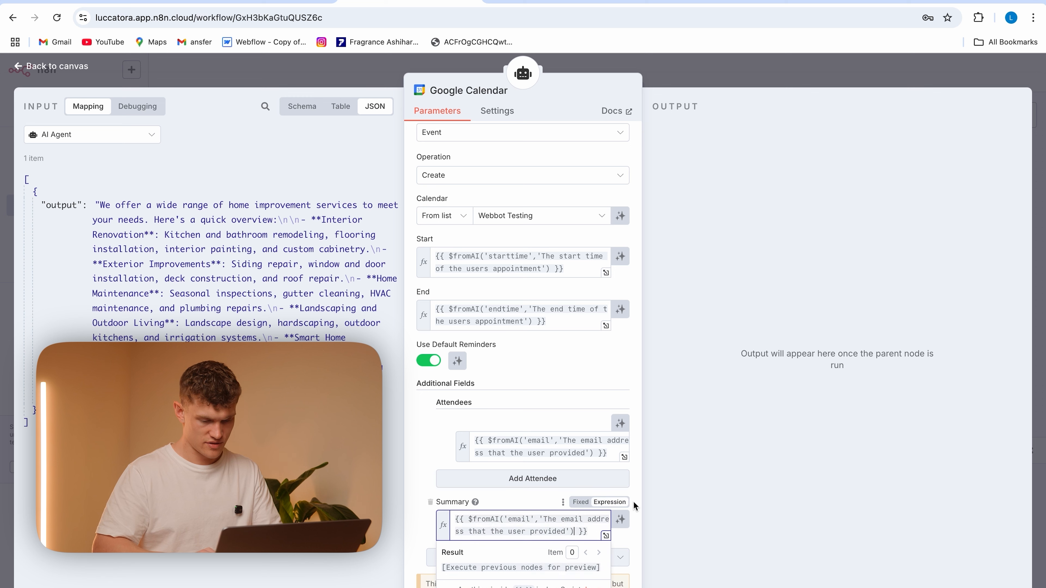
# Change the Summary expression to the key 'name' with the description 'The name of the user'
pyautogui.doubleClick(525, 518)
pyautogui.write('n')
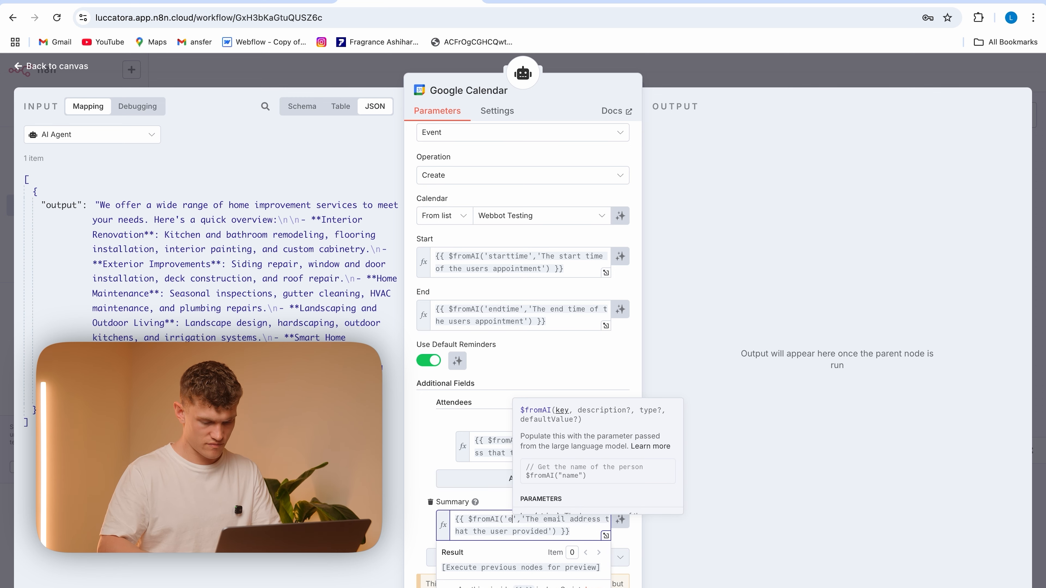
pyautogui.write('ame')
pyautogui.moveTo(561, 531); pyautogui.dragTo(555, 518)
pyautogui.write('name of ')
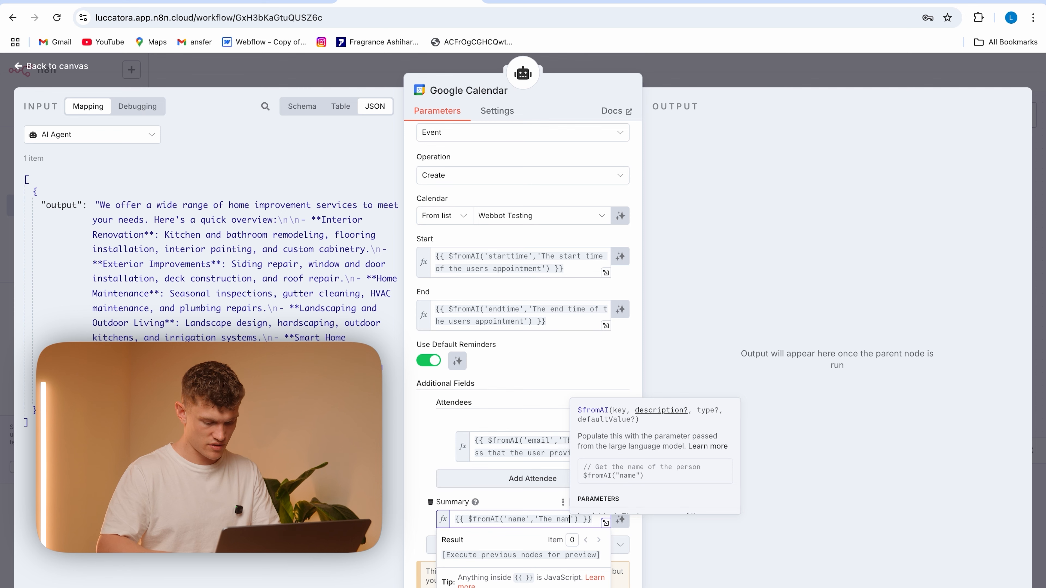
pyautogui.write('the user')
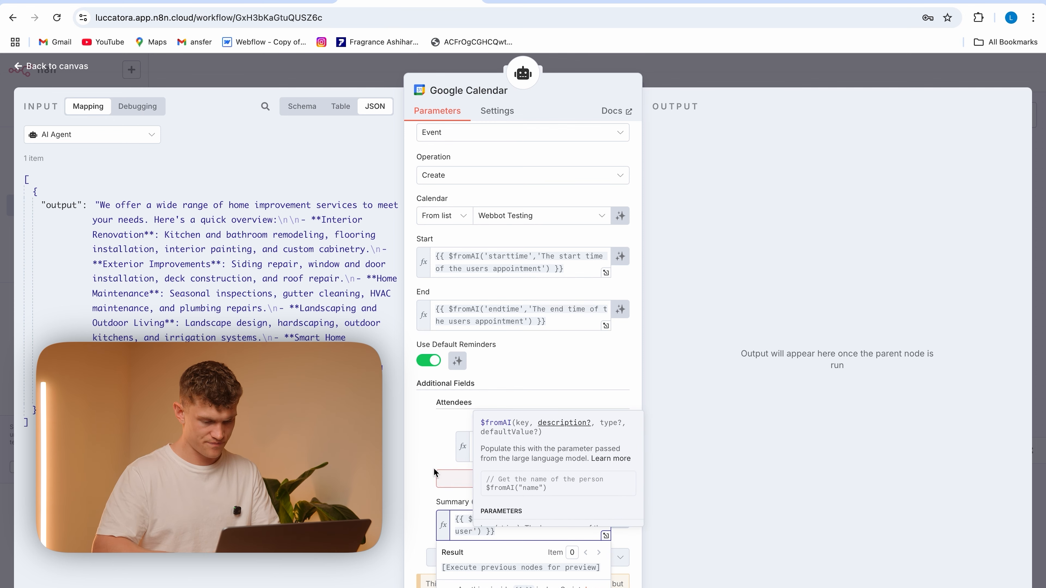
# Append ' - ' and a second $fromAI expression with the key 'service' to the event Summary
pyautogui.click(514, 531)
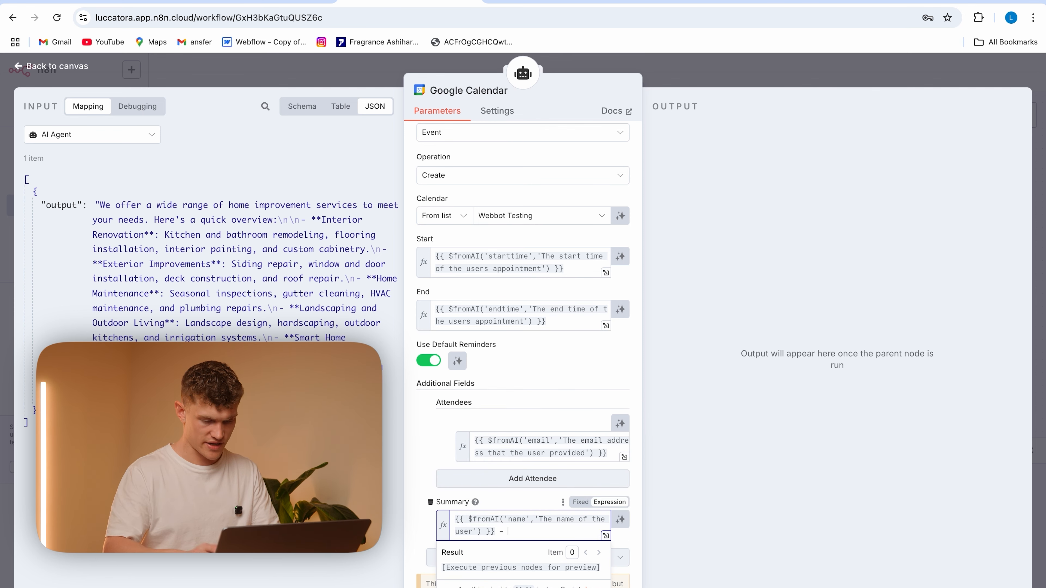
pyautogui.write('- {{')
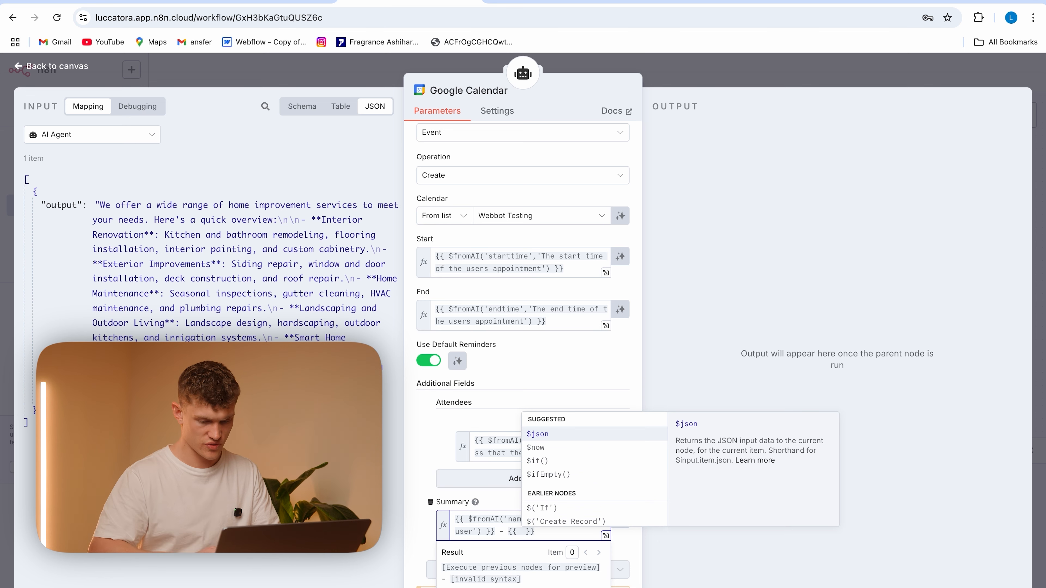
pyautogui.scroll(-3, 564, 476)
pyautogui.click(567, 463)
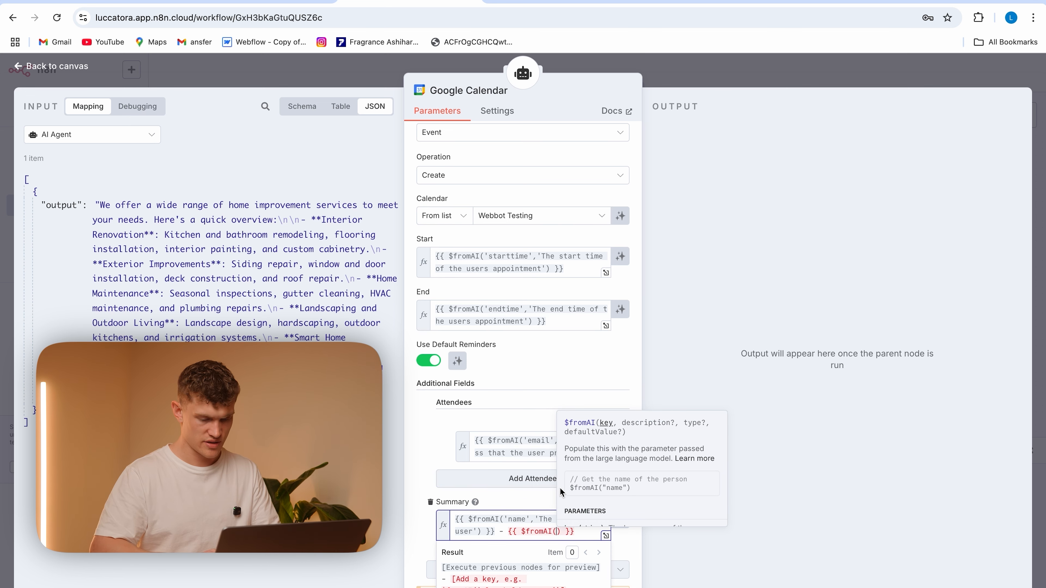
pyautogui.write("'service")
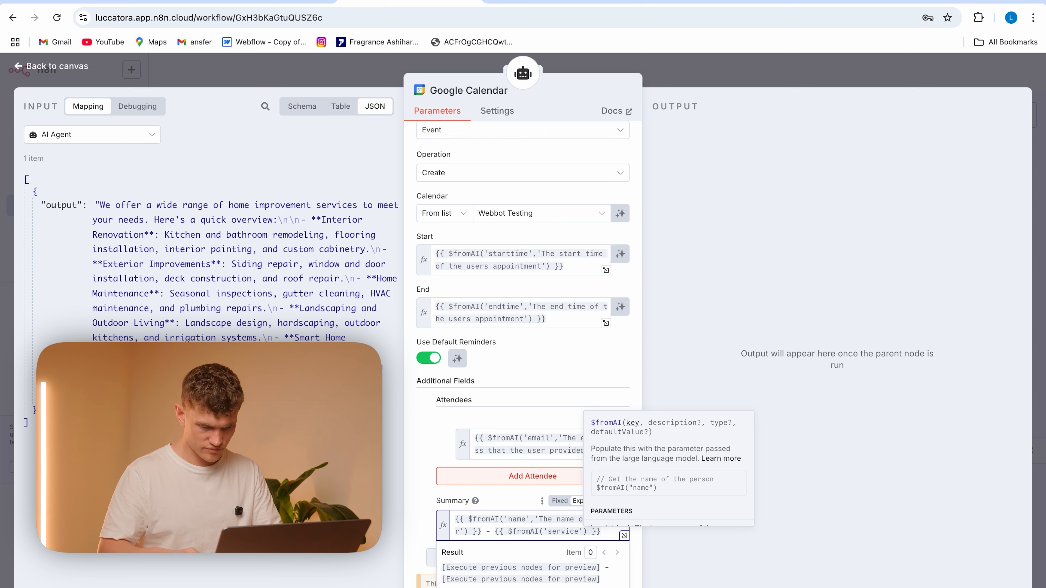
pyautogui.write(",'The us")
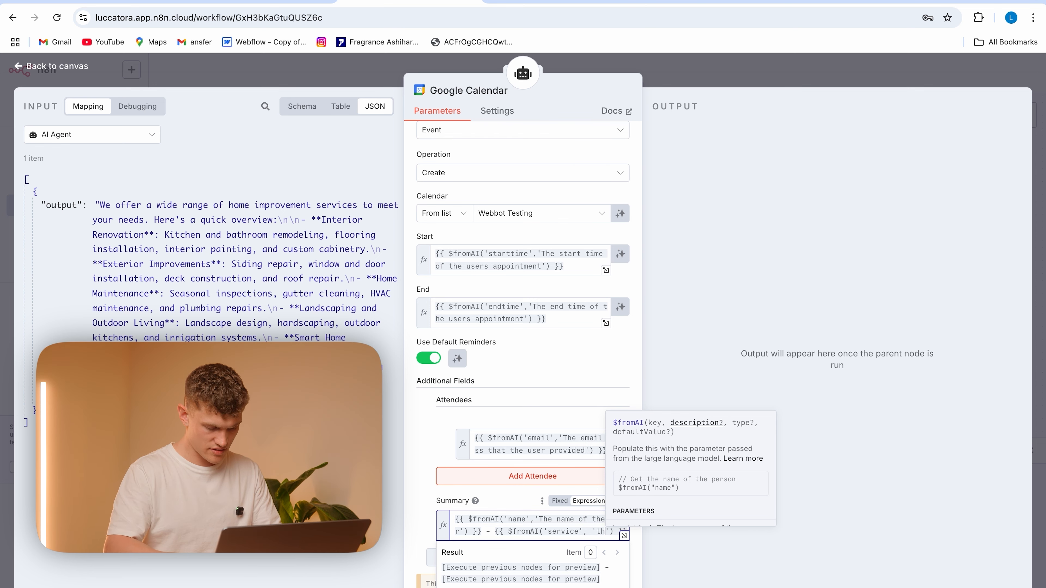
# Give the 'service' expression in the Summary the description 'the service that they booked a consultation for'
pyautogui.press('BackSpace')
pyautogui.write('vice that they')
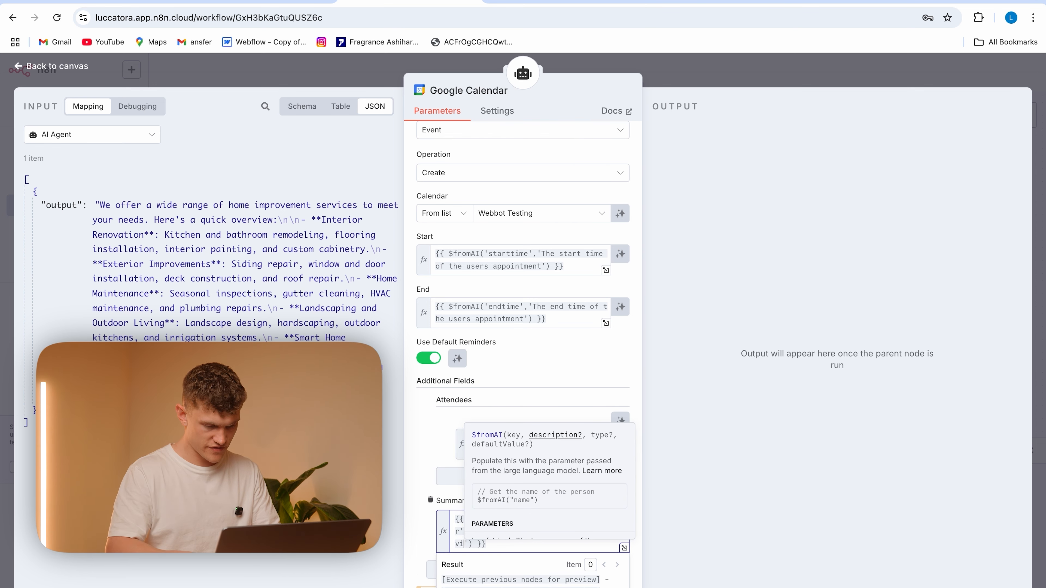
pyautogui.write(' booked a cons')
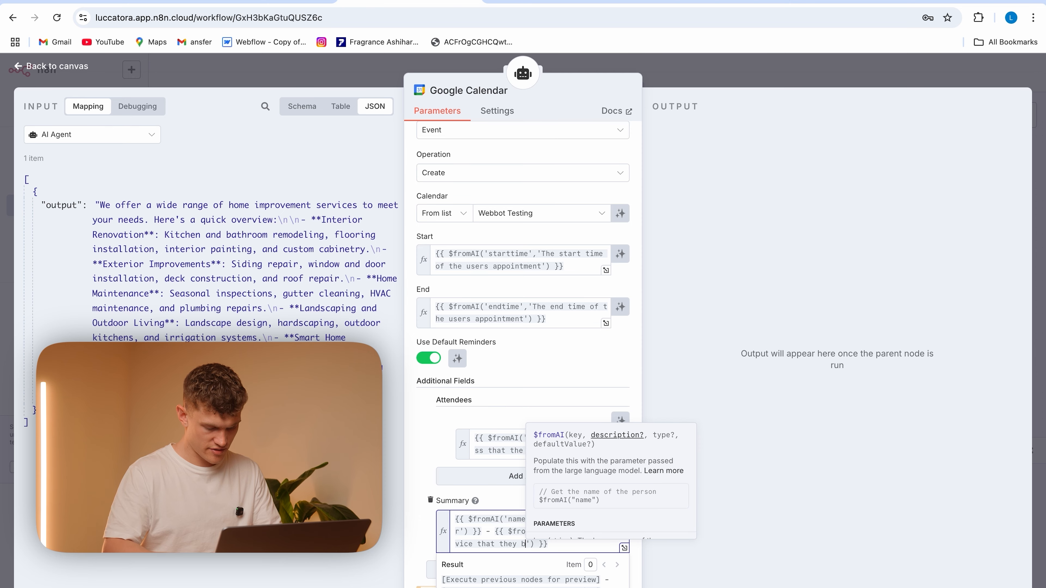
pyautogui.write('ultation for')
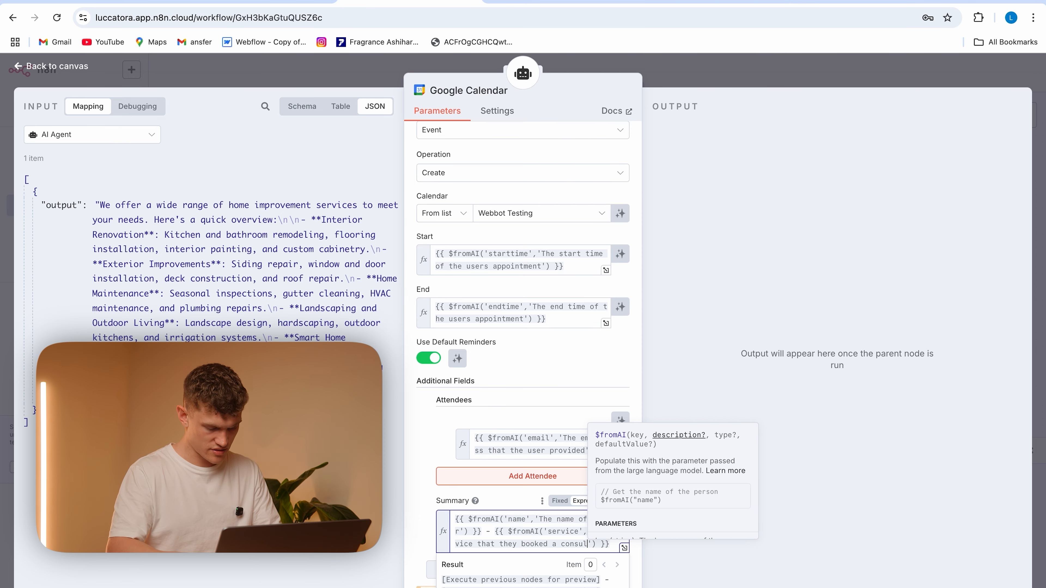
pyautogui.click(436, 450)
# Add a Description field to the calendar event's additional fields
pyautogui.scroll(-1, 493, 500)
pyautogui.scroll(6, 493, 499)
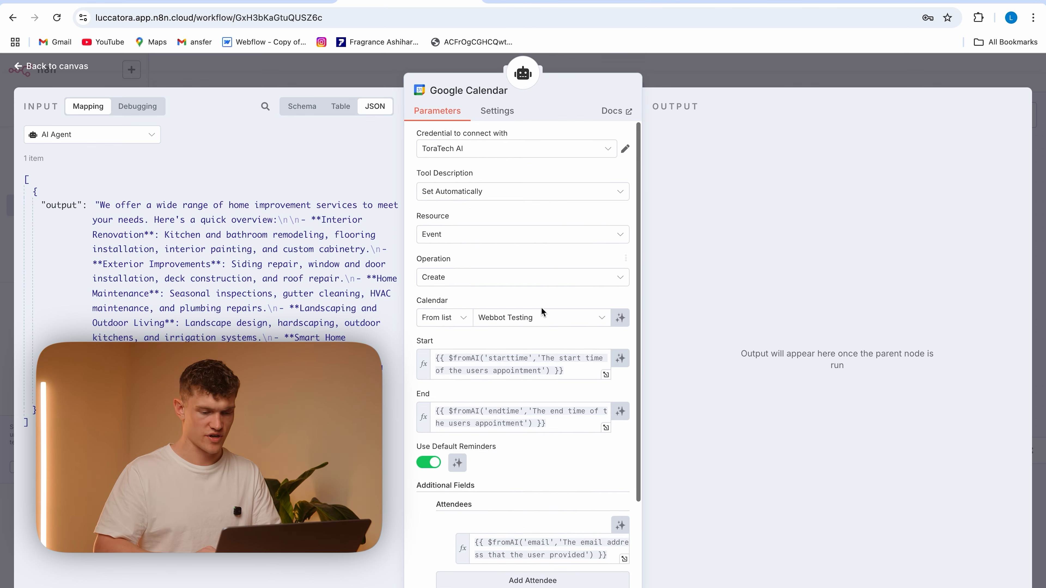
pyautogui.scroll(-3, 541, 308)
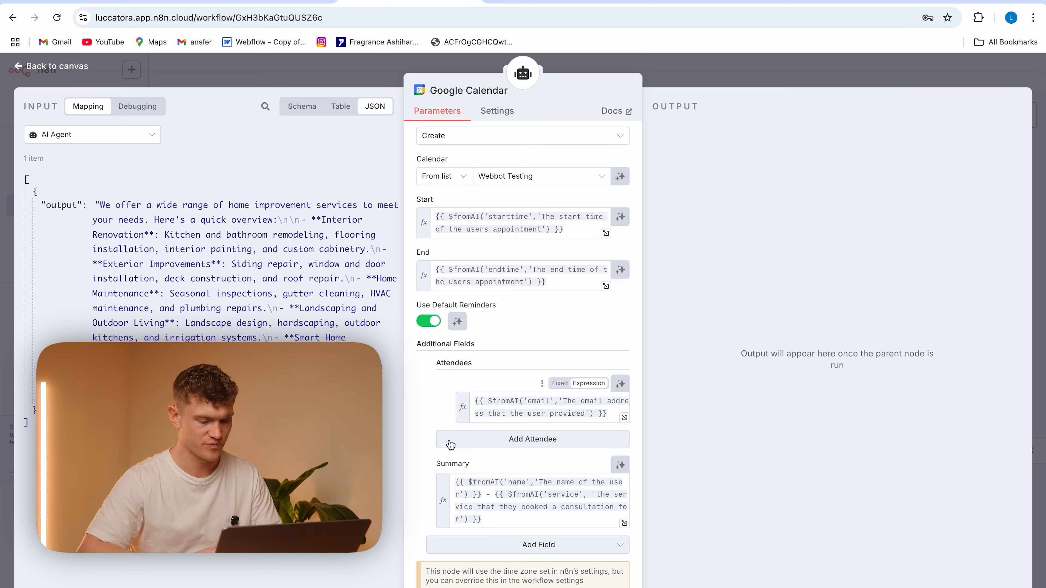
pyautogui.click(515, 551)
pyautogui.scroll(5, 531, 423)
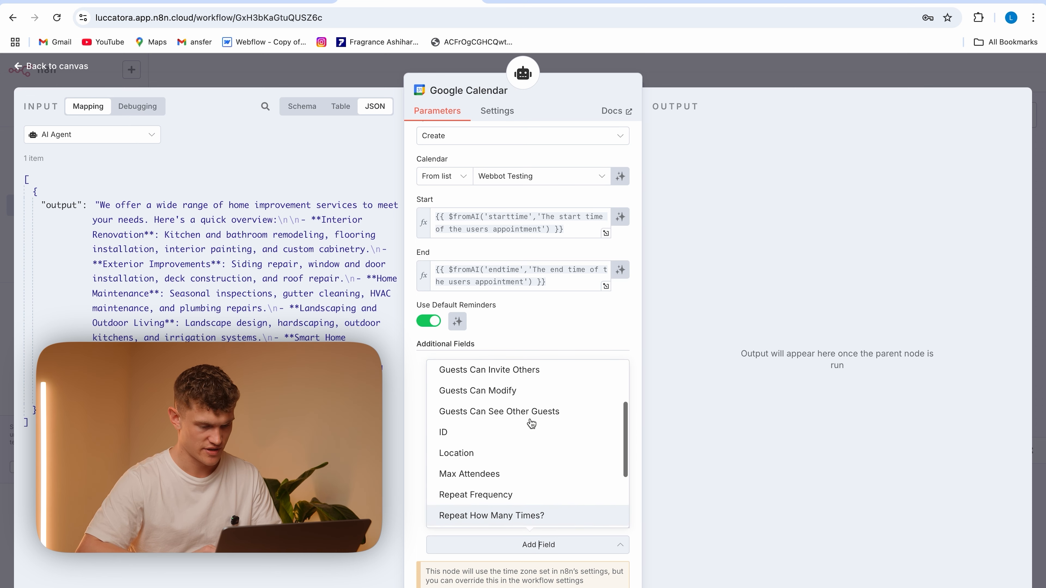
pyautogui.click(518, 436)
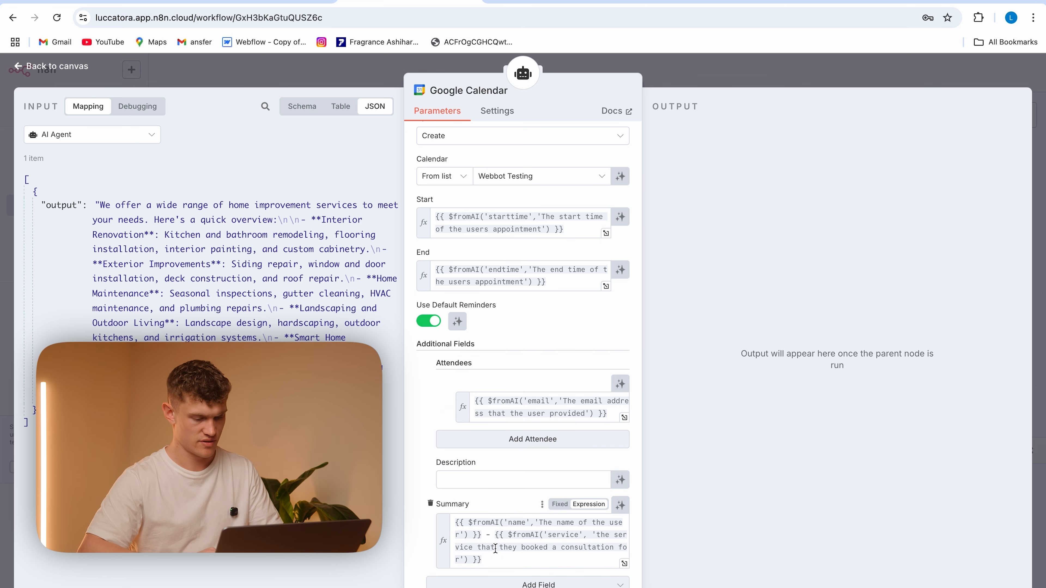
# Set the event Description to 'Thanks for booking with Premium Home Solutions. We look forward to seeing you soon.'
pyautogui.click(502, 480)
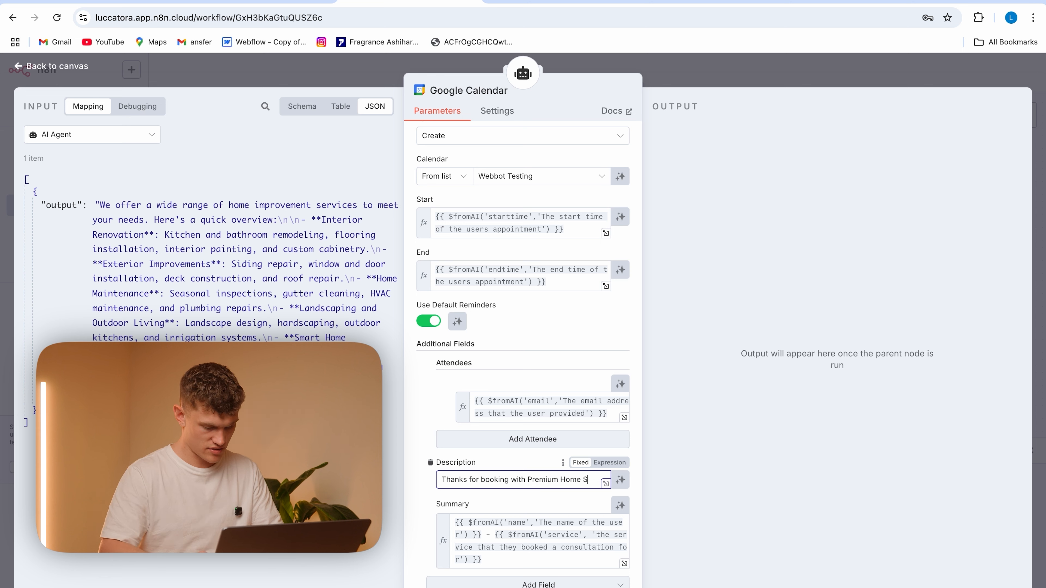
pyautogui.write('on')
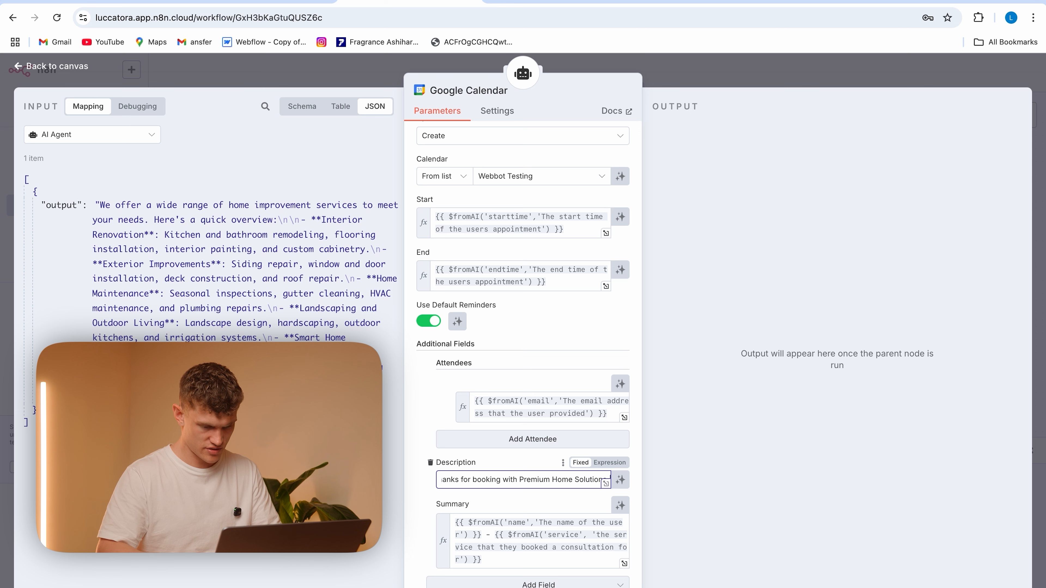
pyautogui.write('s. We look f')
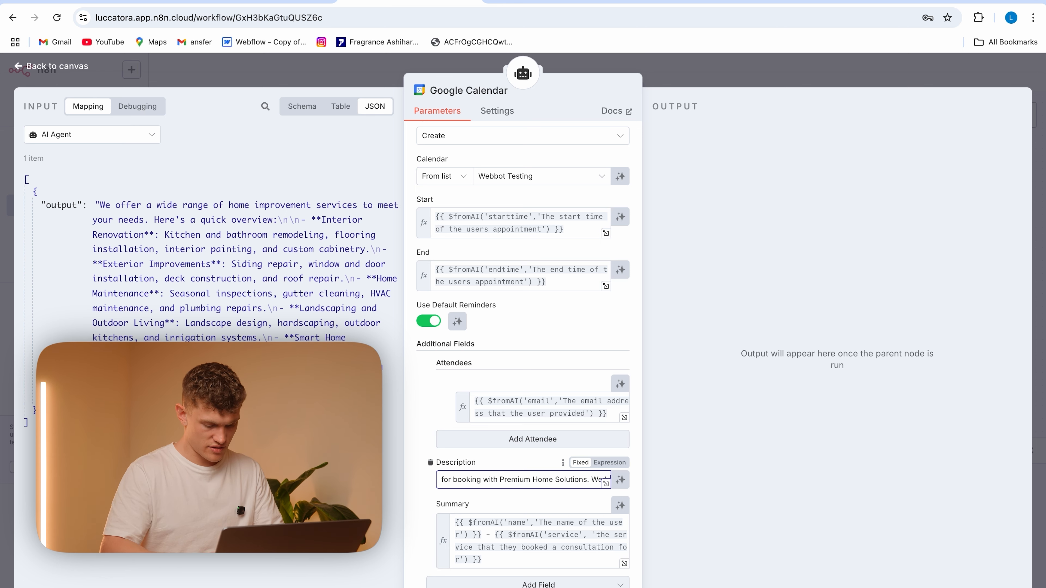
pyautogui.write('orward to')
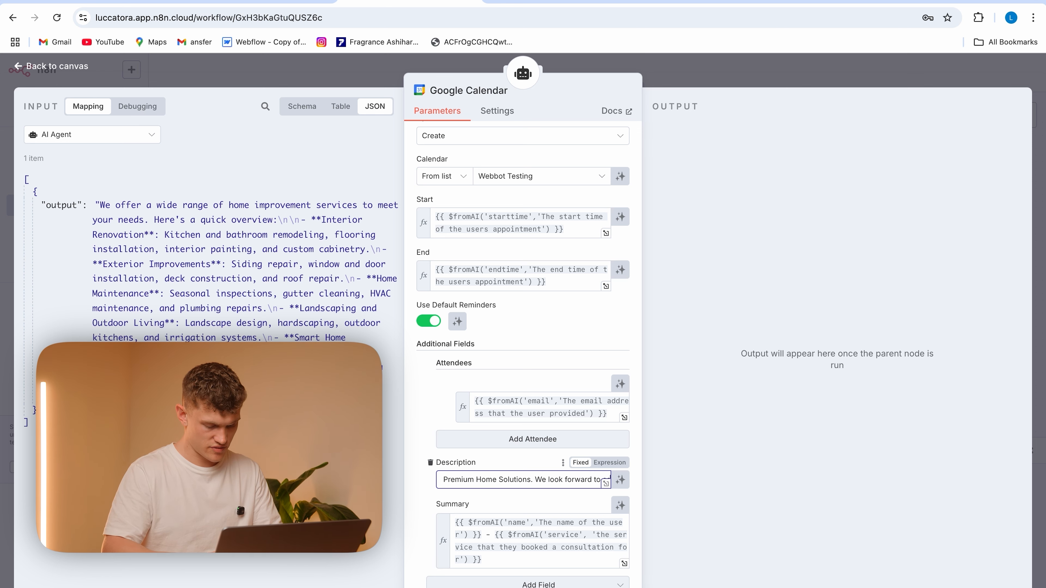
pyautogui.write(' seeing you so')
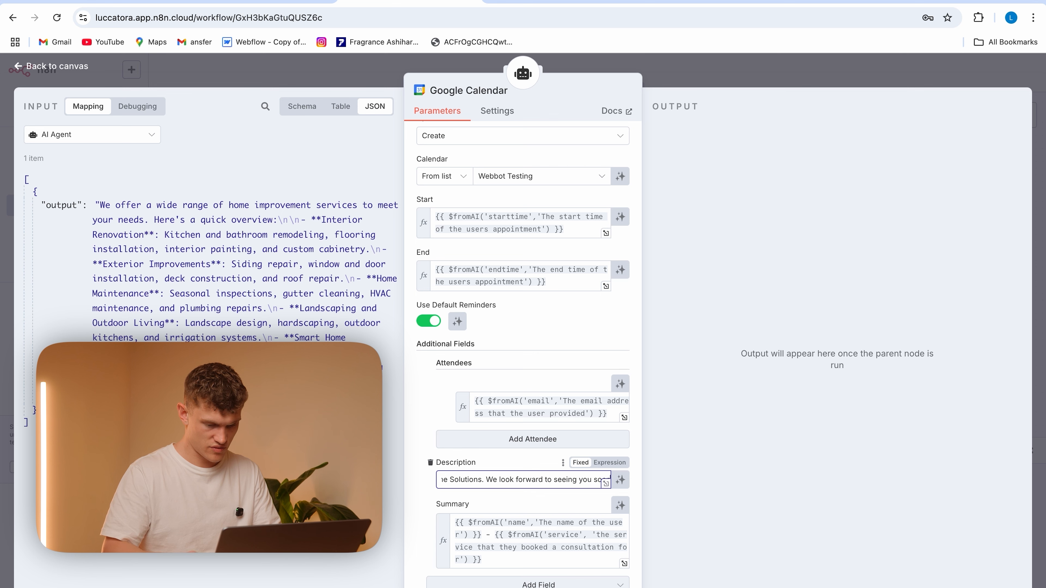
pyautogui.write('on.')
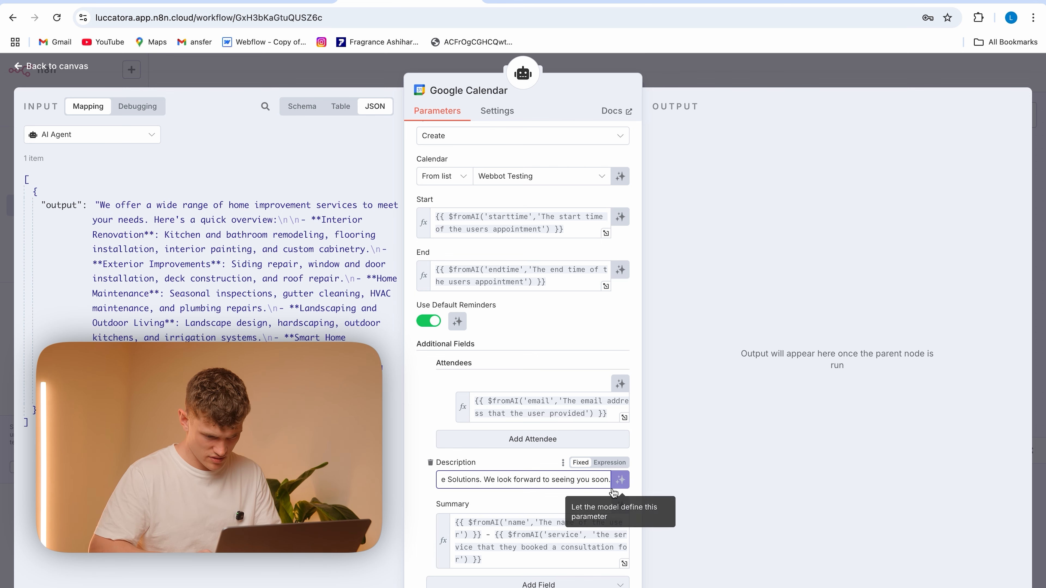
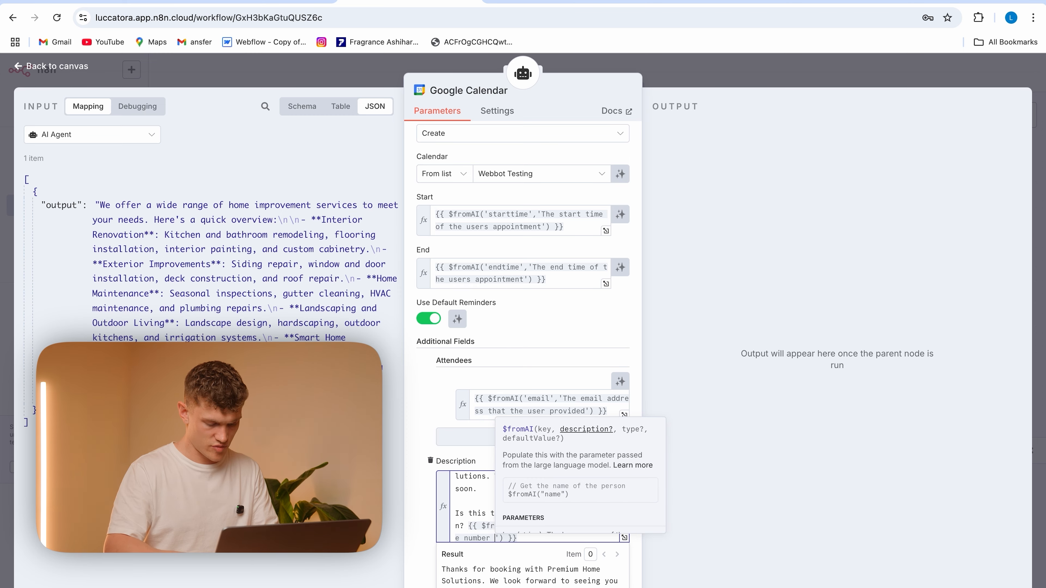
# Complete the 'phonenumber' $fromAI expression in the event Description with the description 'the phone number that the user provided' and return to the canvas
pyautogui.write('provided')
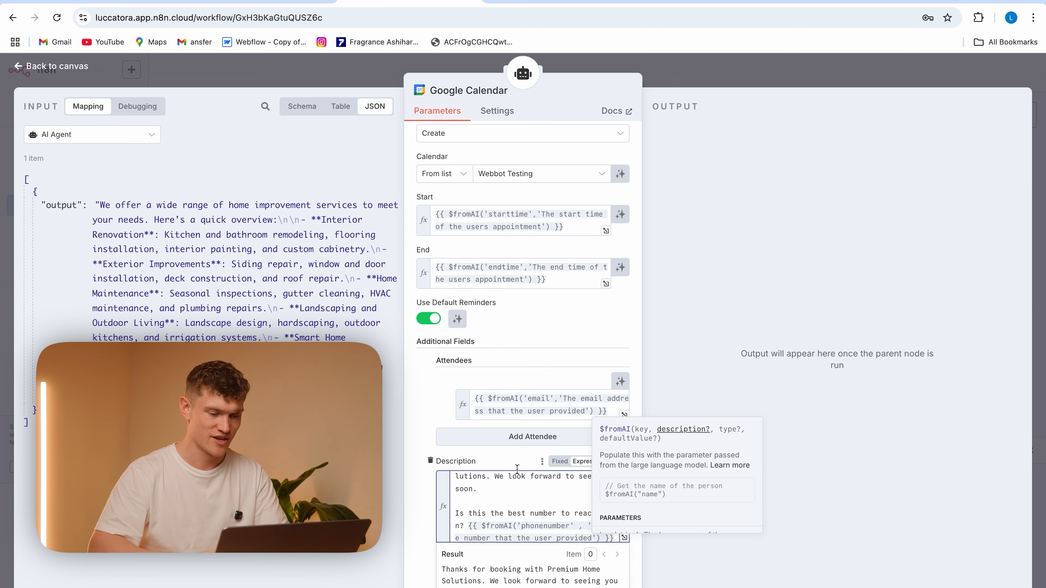
pyautogui.click(414, 411)
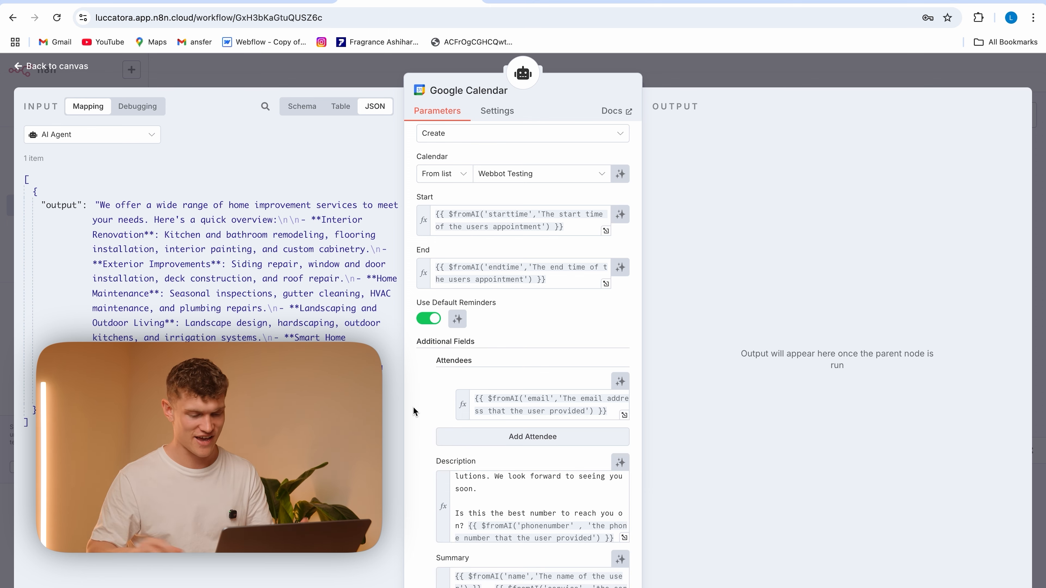
pyautogui.scroll(-1, 499, 502)
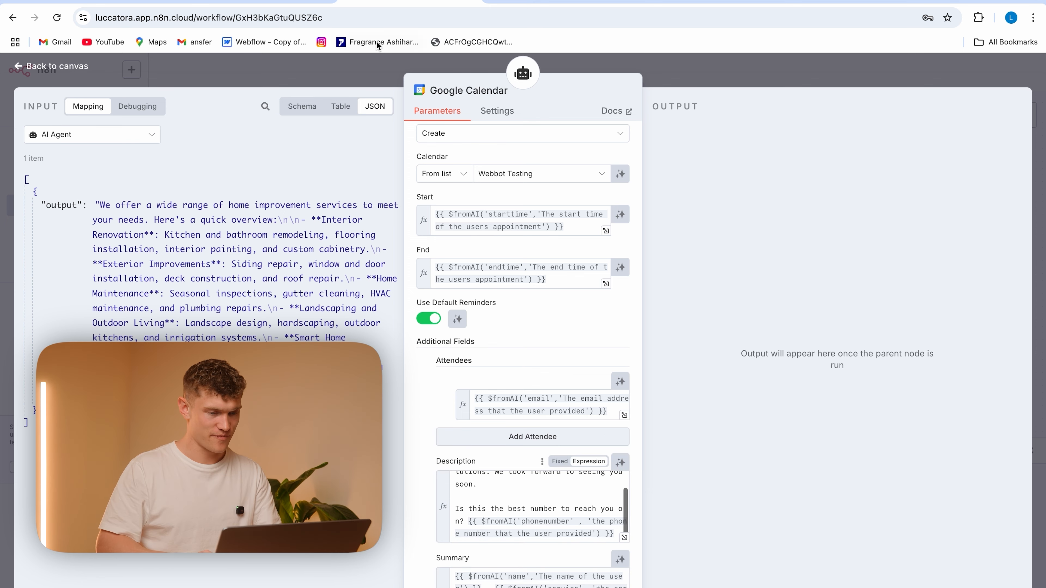
pyautogui.click(381, 76)
# Position the Google Calendar node beneath the AI Agent and rename it Create_Event
pyautogui.moveTo(620, 261); pyautogui.dragTo(603, 302)
pyautogui.click(614, 277)
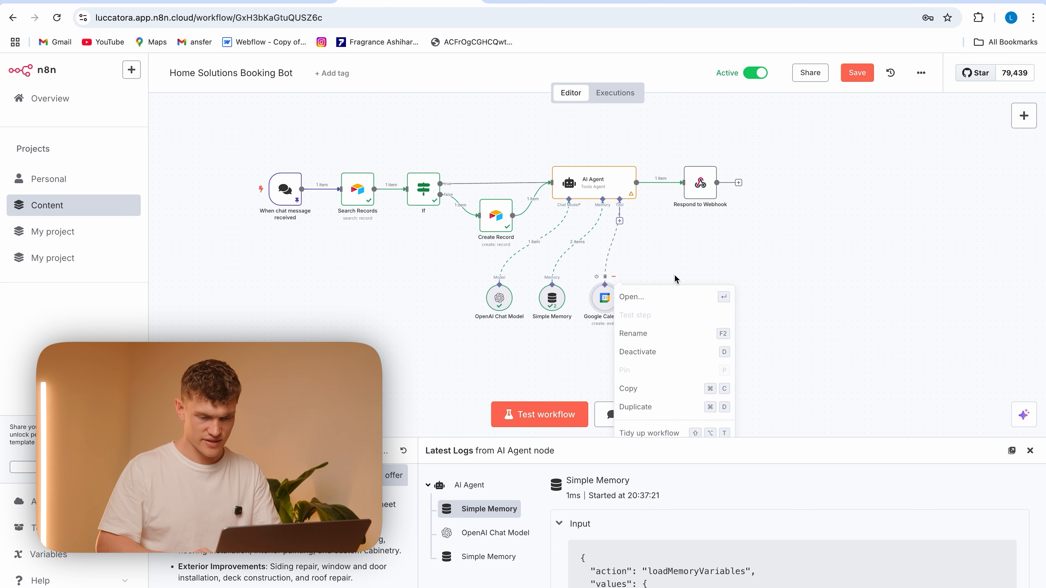
pyautogui.click(661, 337)
pyautogui.press('BackSpace')
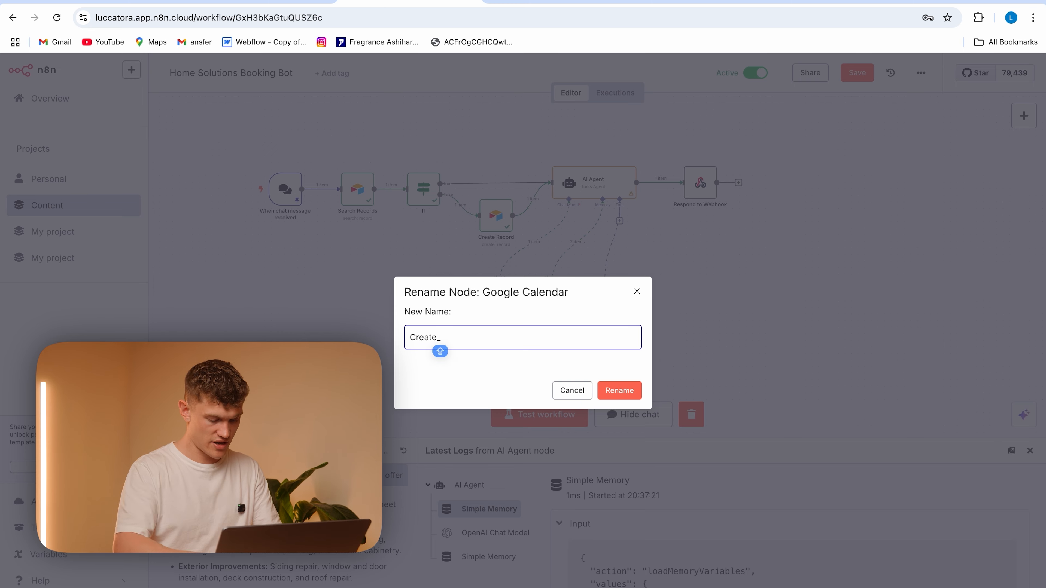
pyautogui.click(624, 390)
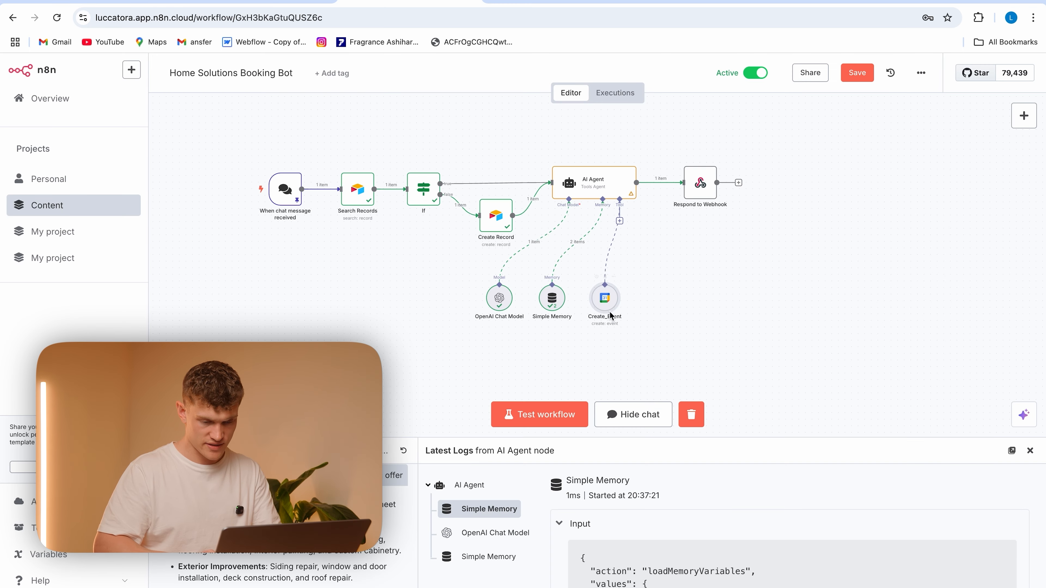
# Switch Create_Event's tool description to Set Manually and write 'USE THIS TOOL to make a booking'
pyautogui.doubleClick(605, 299)
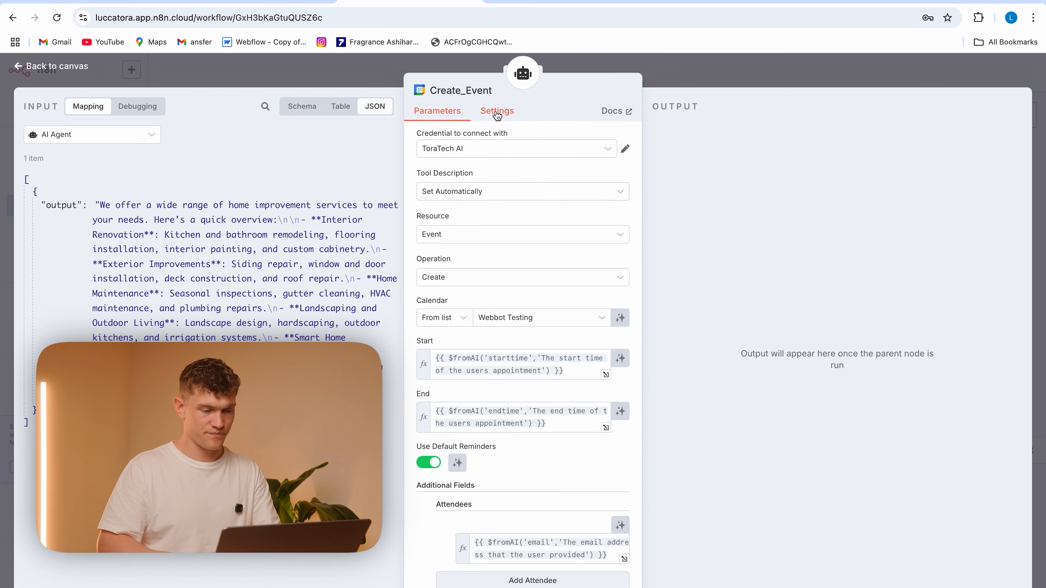
pyautogui.click(480, 191)
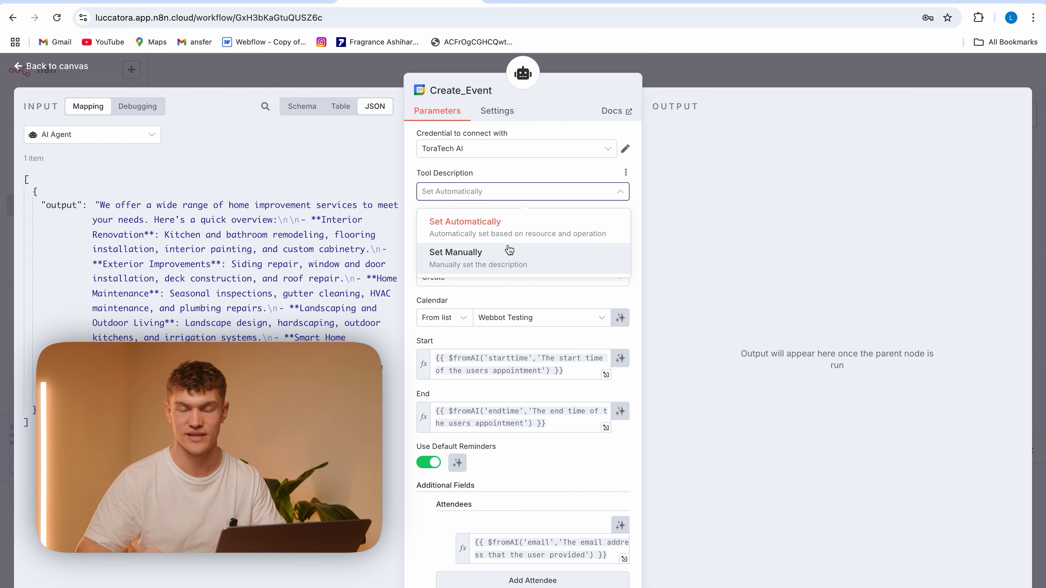
pyautogui.click(509, 250)
pyautogui.moveTo(558, 236); pyautogui.dragTo(419, 235)
pyautogui.press('BackSpace')
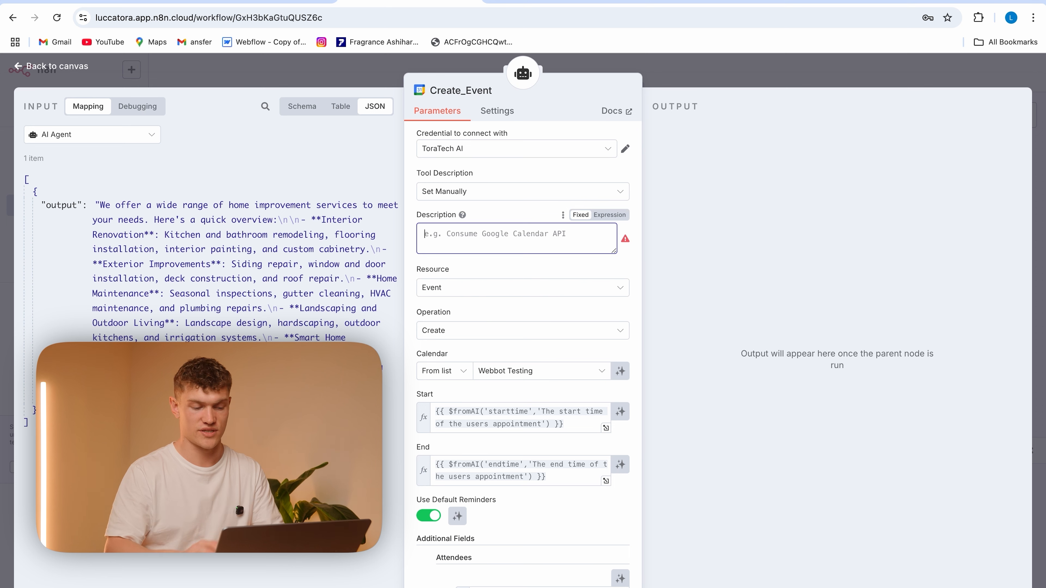
pyautogui.write('USE THIS TOOL')
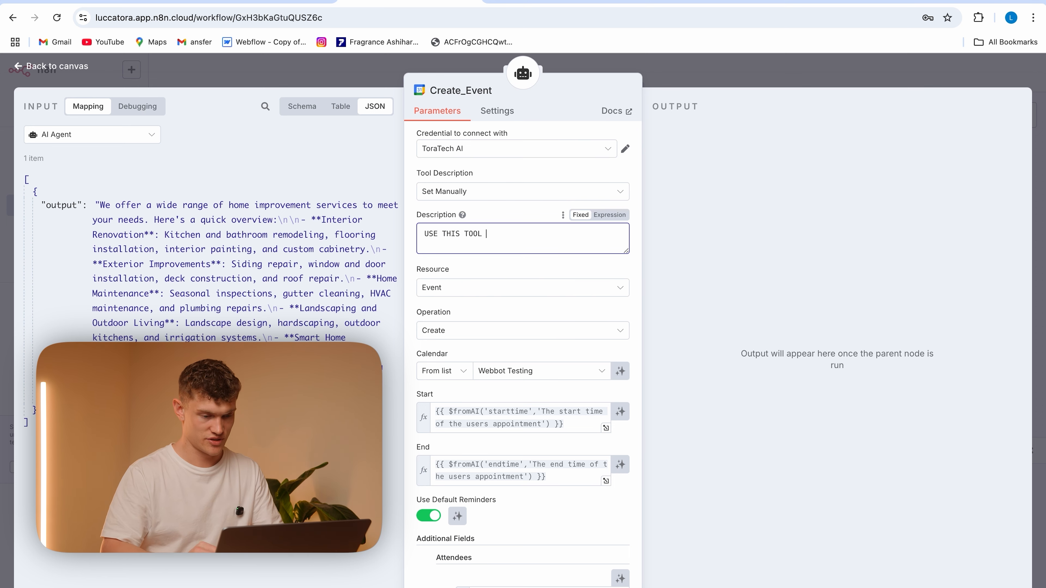
pyautogui.press('capslock')
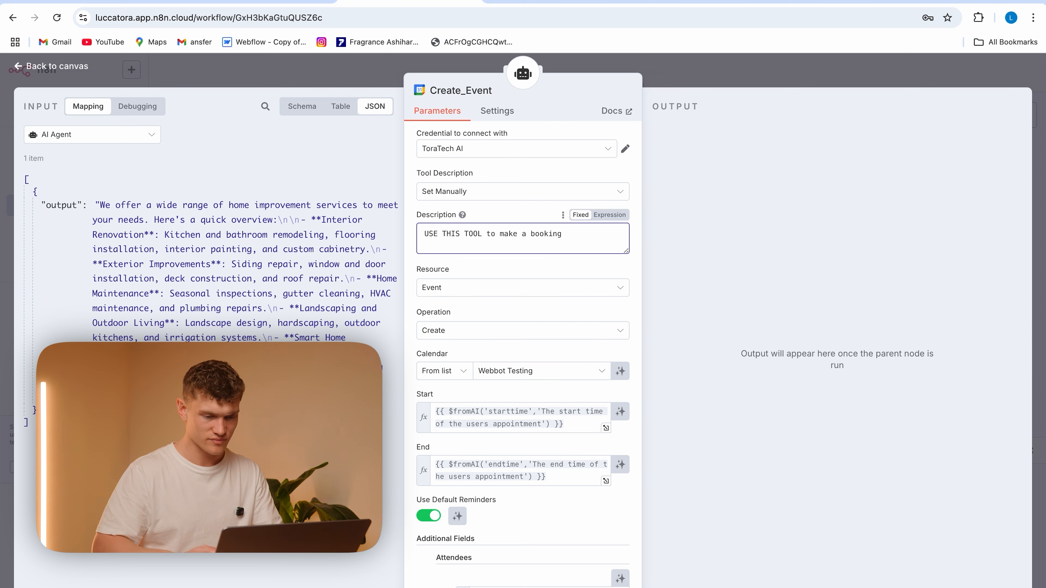
# Reopen Create_Event to check its tool description, and shift its node slightly closer to Simple Memory on the canvas
pyautogui.click(523, 76)
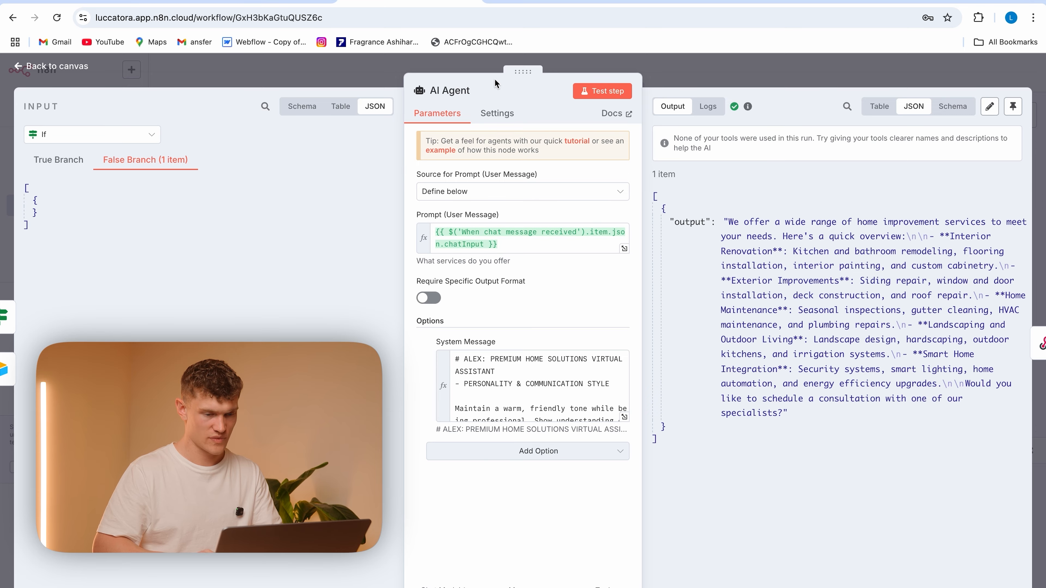
pyautogui.click(375, 70)
pyautogui.doubleClick(605, 297)
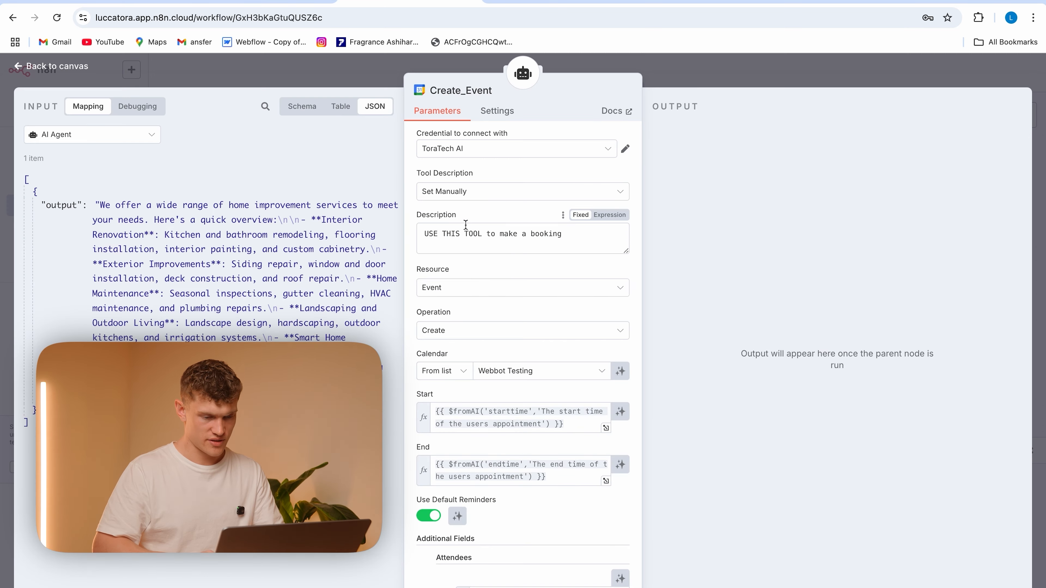
pyautogui.click(379, 84)
pyautogui.moveTo(602, 293); pyautogui.dragTo(595, 294)
pyautogui.click(664, 293)
# Add an Airtable Tool to the AI Agent and set its record operation to Search
pyautogui.click(620, 221)
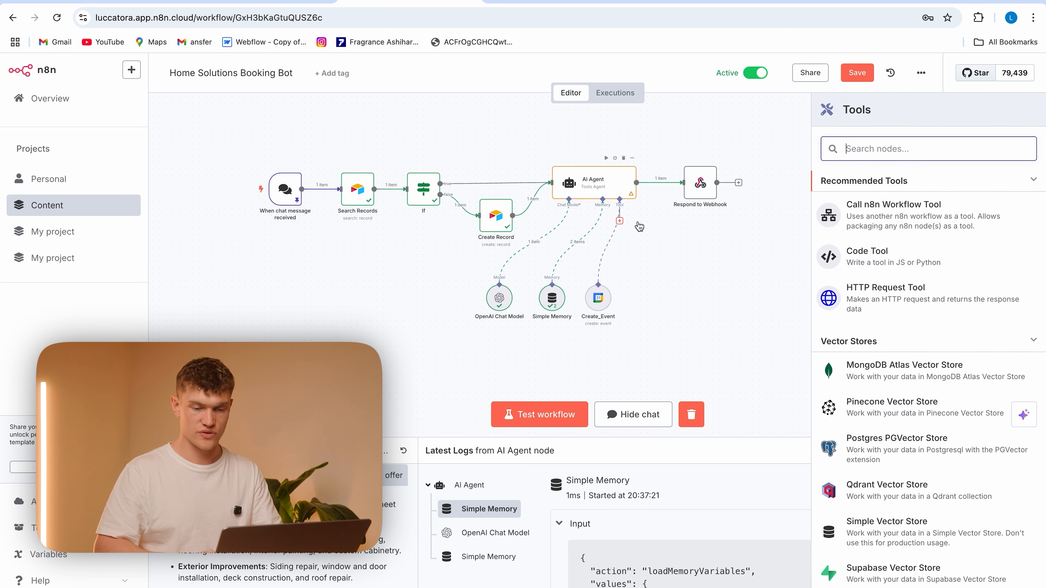
pyautogui.write('airt')
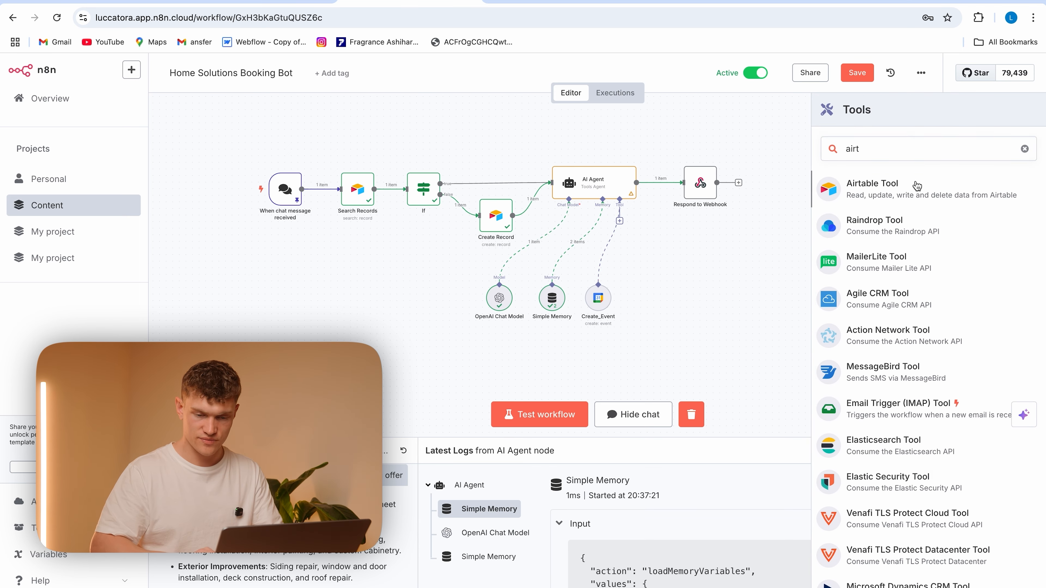
pyautogui.click(915, 186)
pyautogui.click(513, 238)
pyautogui.click(502, 210)
pyautogui.click(497, 276)
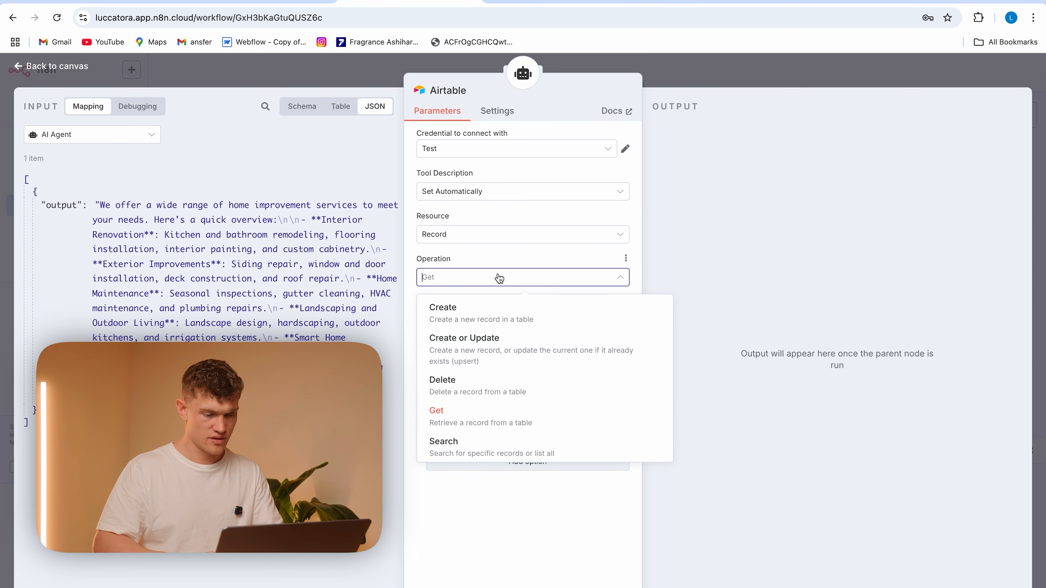
pyautogui.click(486, 438)
# Choose the AI Agent Logs base and the Conversation Ratings table for the Airtable tool
pyautogui.click(500, 315)
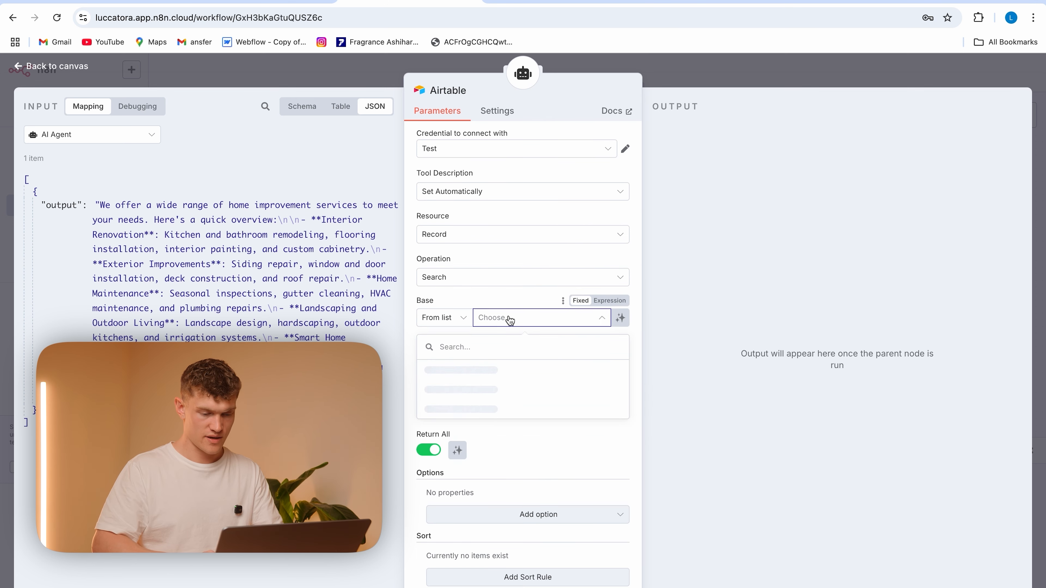
pyautogui.click(514, 372)
pyautogui.click(543, 359)
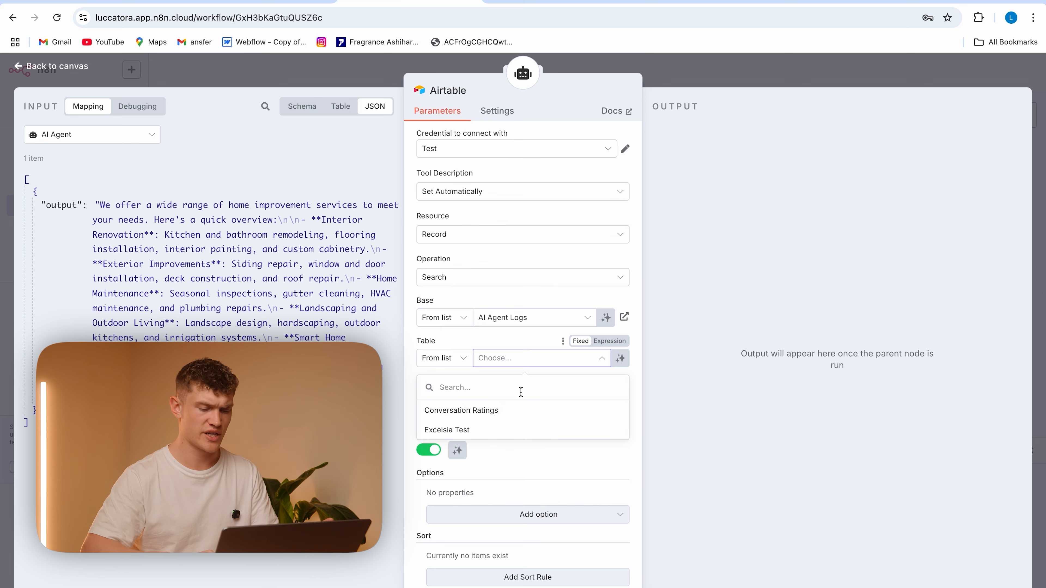
pyautogui.click(518, 412)
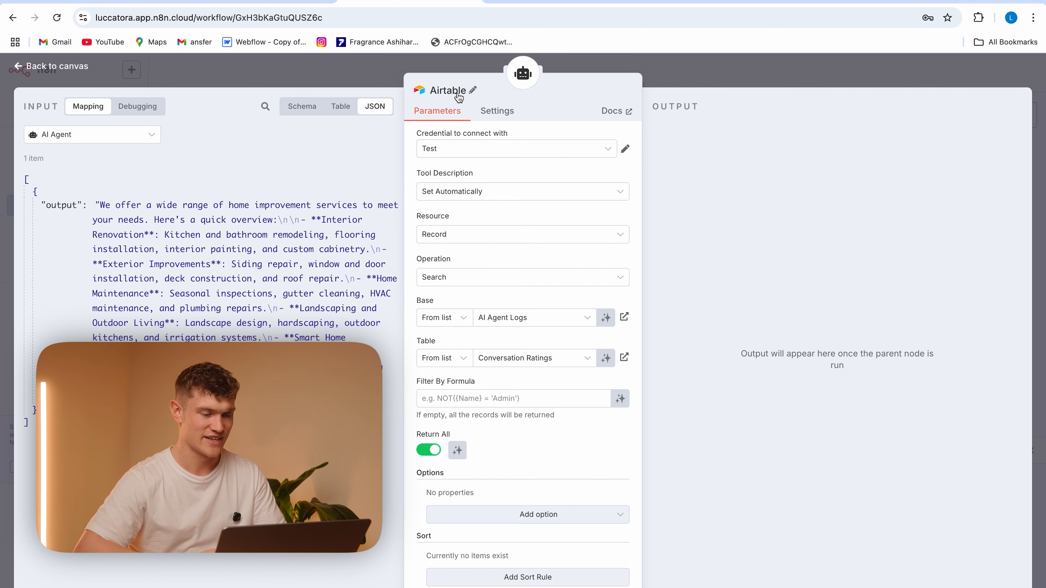
# Rename the Airtable tool node as read_contact
pyautogui.click(448, 90)
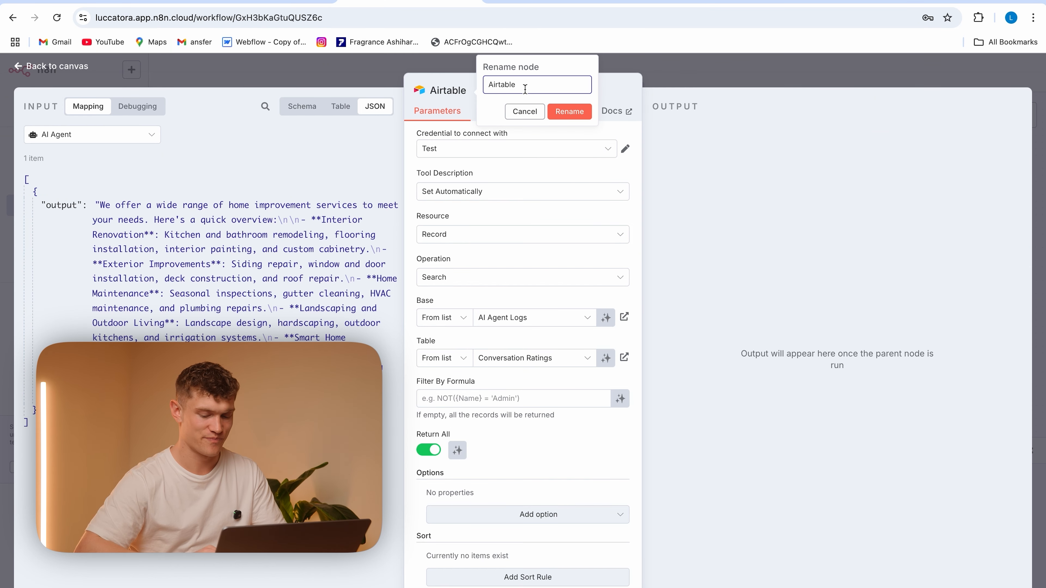
pyautogui.write('Airtab')
pyautogui.press('BackSpace')
pyautogui.press('BackSpace')
pyautogui.write('read')
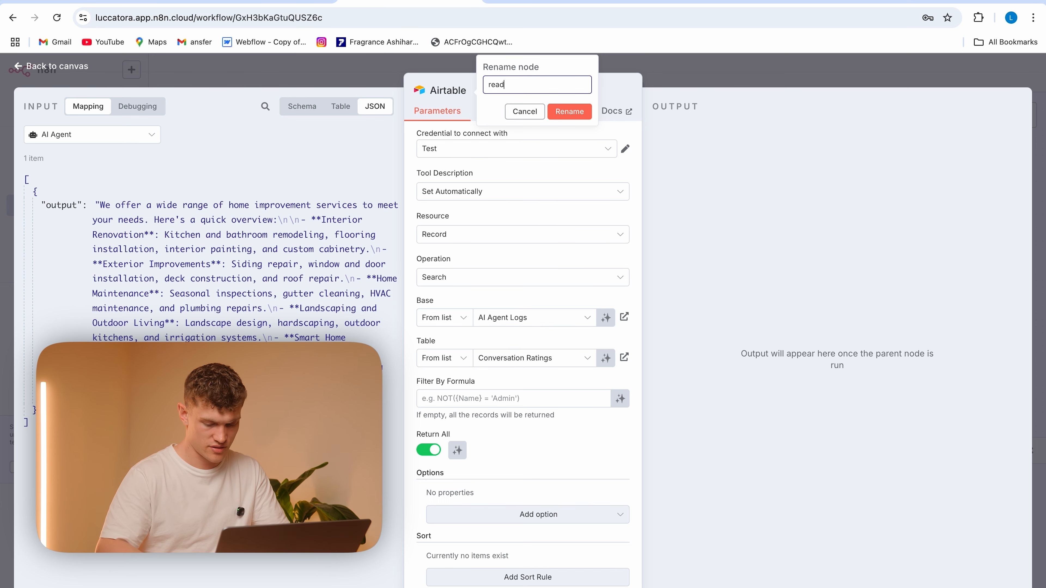
pyautogui.write('+contact')
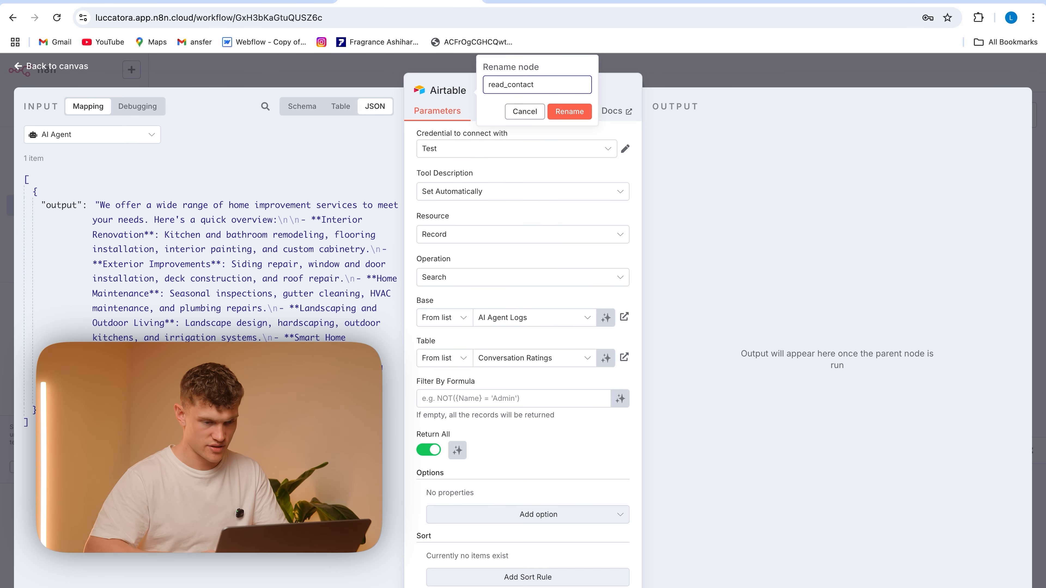
pyautogui.click(580, 117)
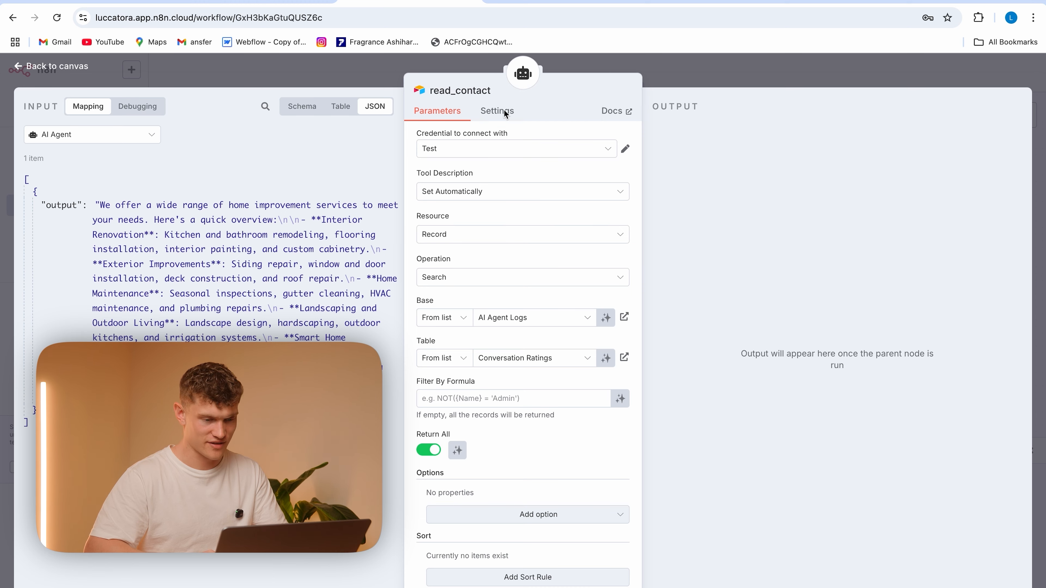
# Enter {User ID}="" as read_contact's filter formula, checking the column name in the Airtable base
pyautogui.click(502, 397)
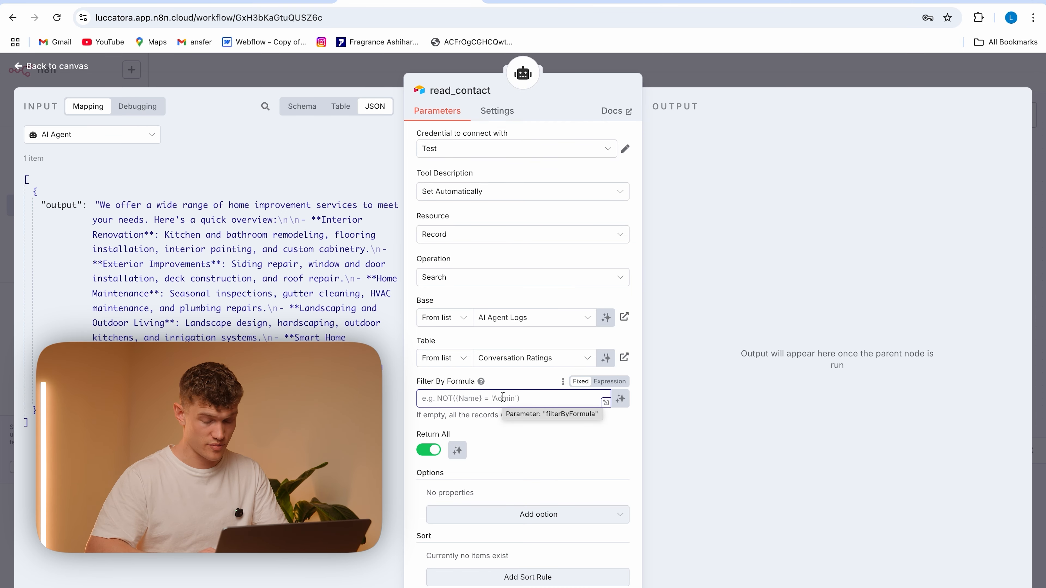
pyautogui.write('{User ID')
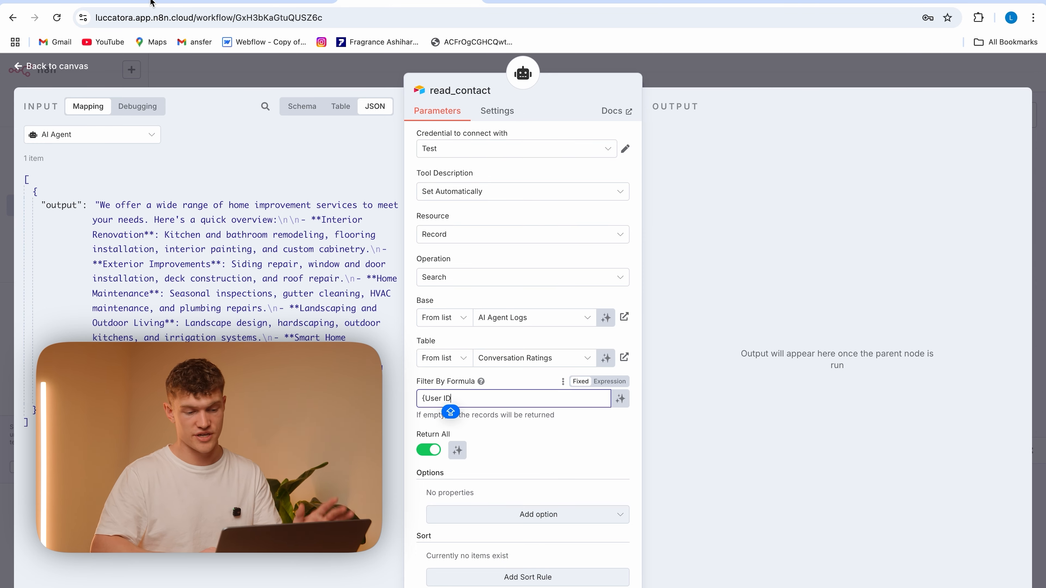
pyautogui.click(152, 2)
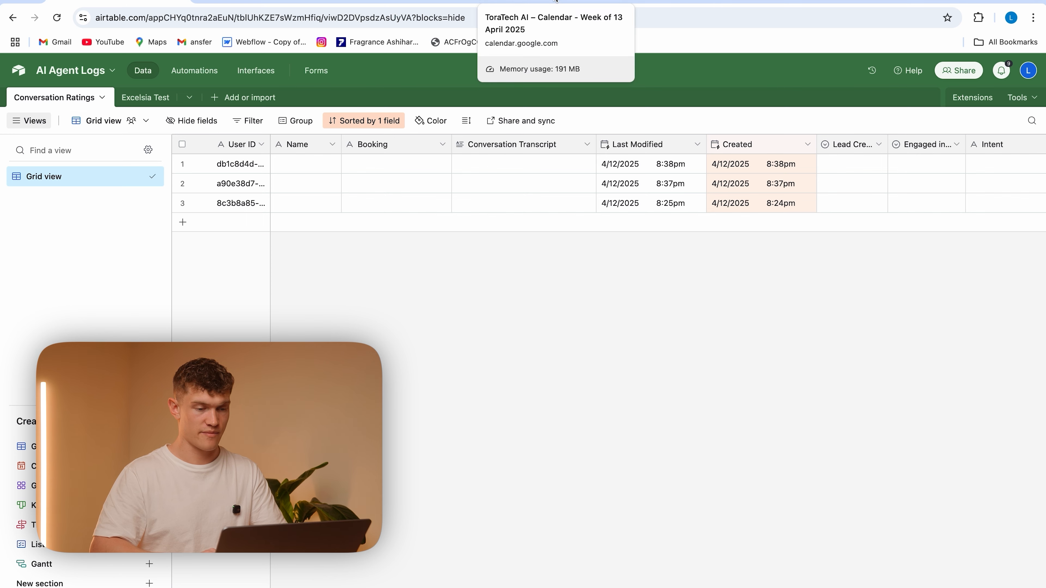
pyautogui.click(408, 4)
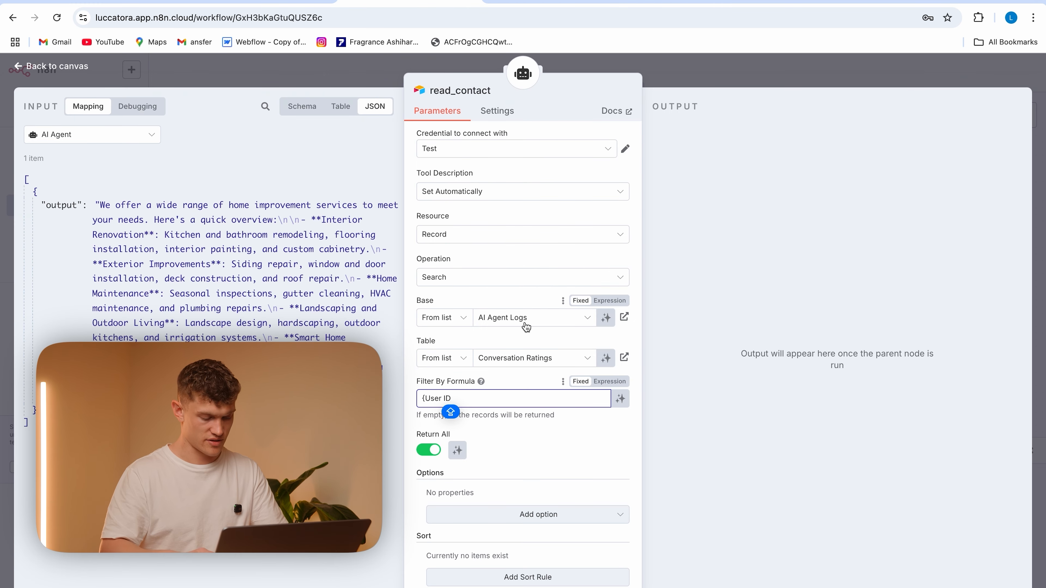
pyautogui.write('}=')
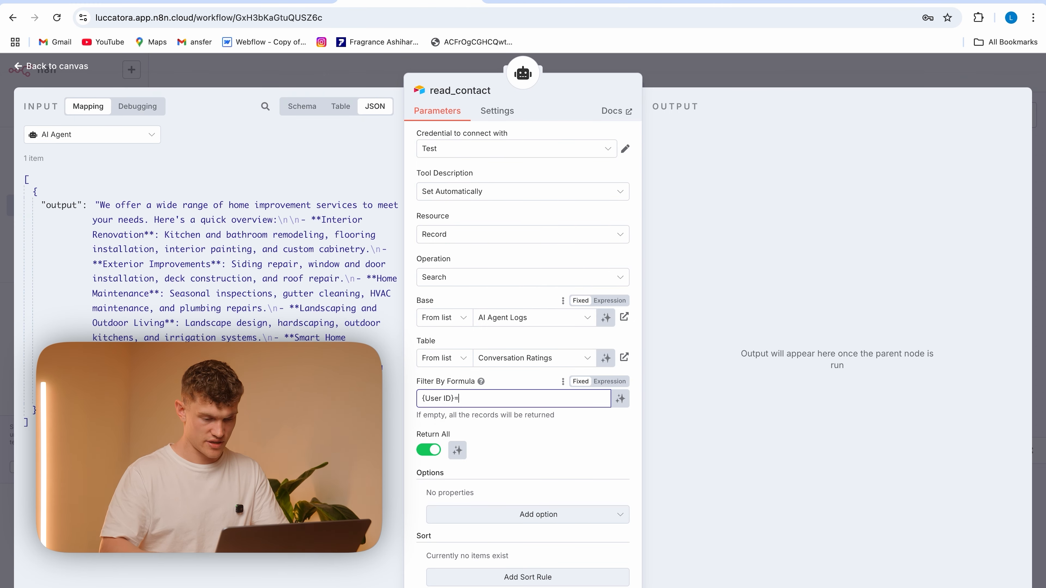
pyautogui.write('""')
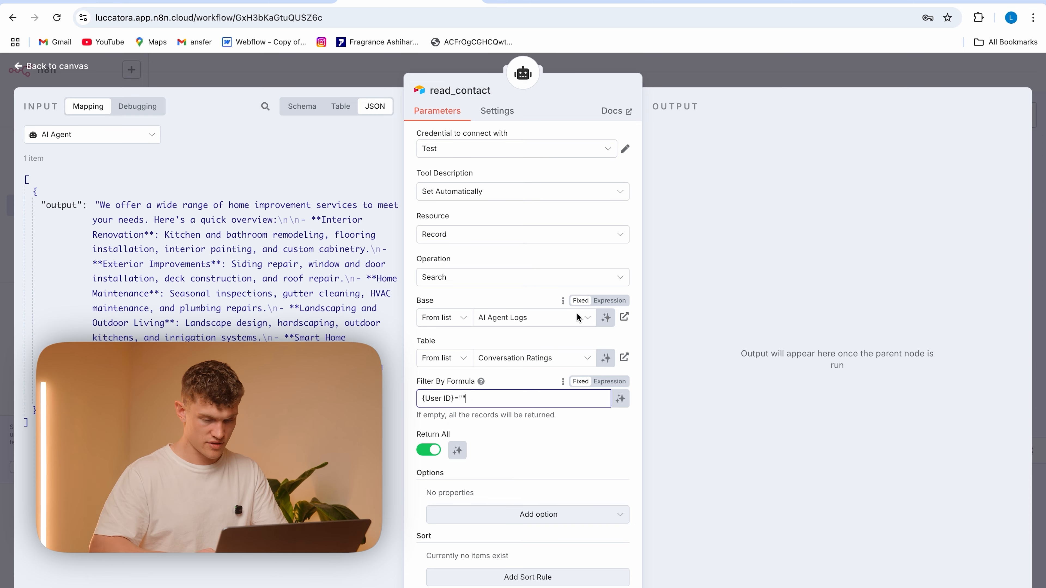
# Make the filter an expression with the chat trigger's sessionId between the quotes, and place the read_contact node beside Create_Event
pyautogui.click(609, 381)
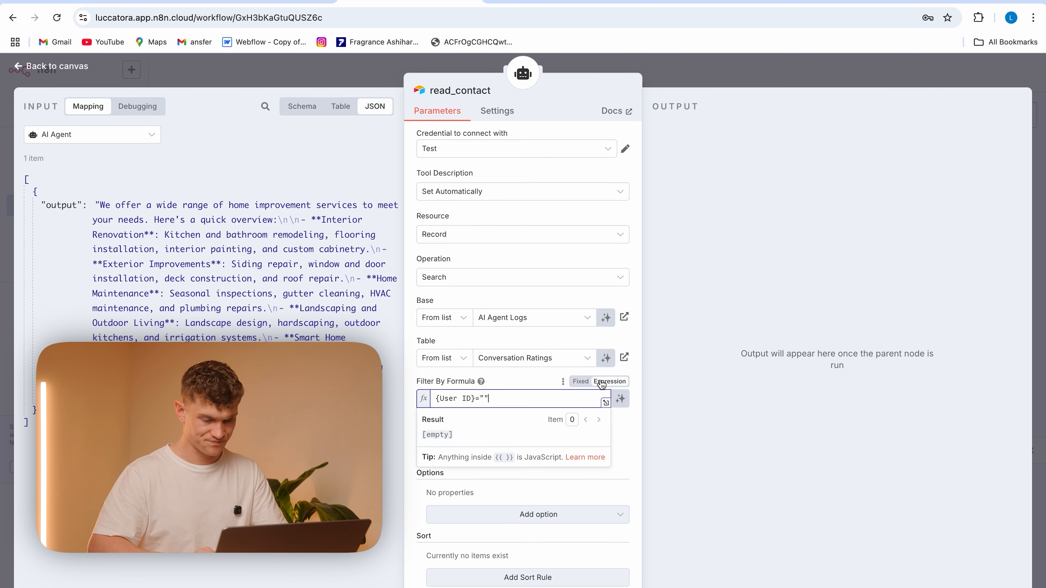
pyautogui.click(128, 135)
pyautogui.click(108, 248)
pyautogui.moveTo(68, 220); pyautogui.dragTo(486, 404)
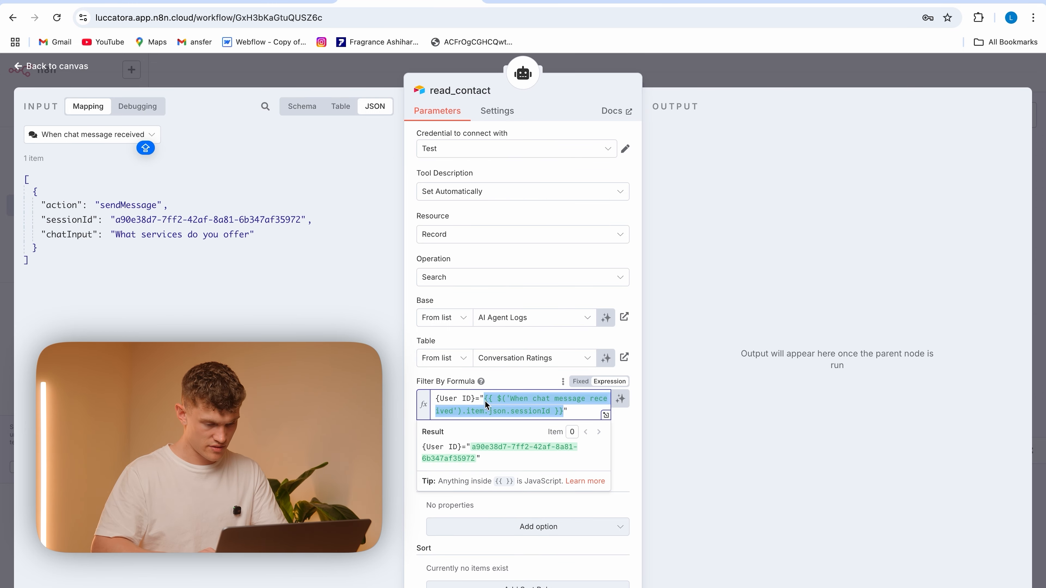
pyautogui.click(372, 79)
pyautogui.moveTo(618, 252); pyautogui.dragTo(637, 297)
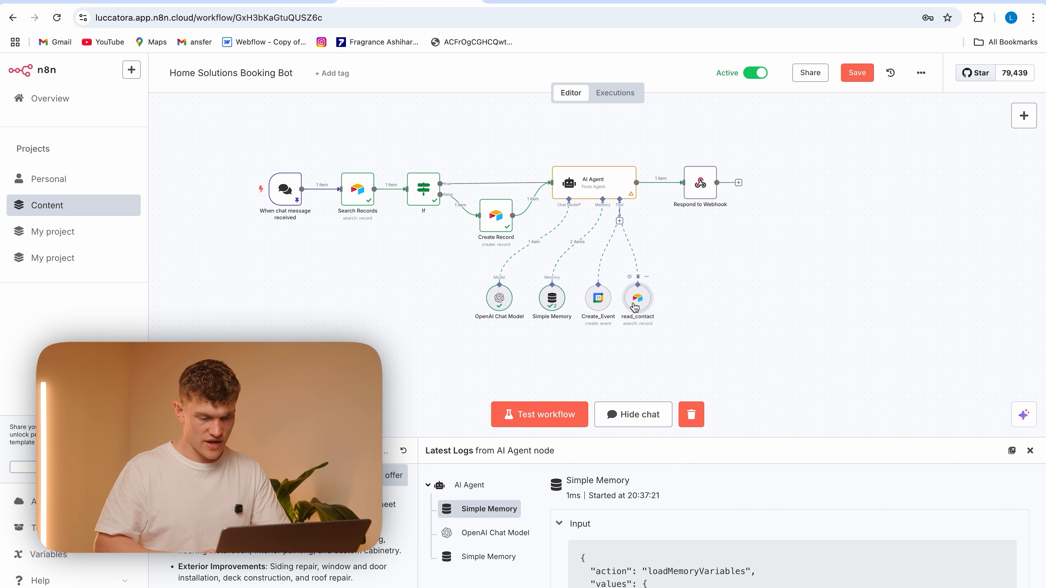
# Add a Call n8n Workflow Tool to the AI Agent and name it question_answers
pyautogui.click(619, 221)
pyautogui.click(874, 205)
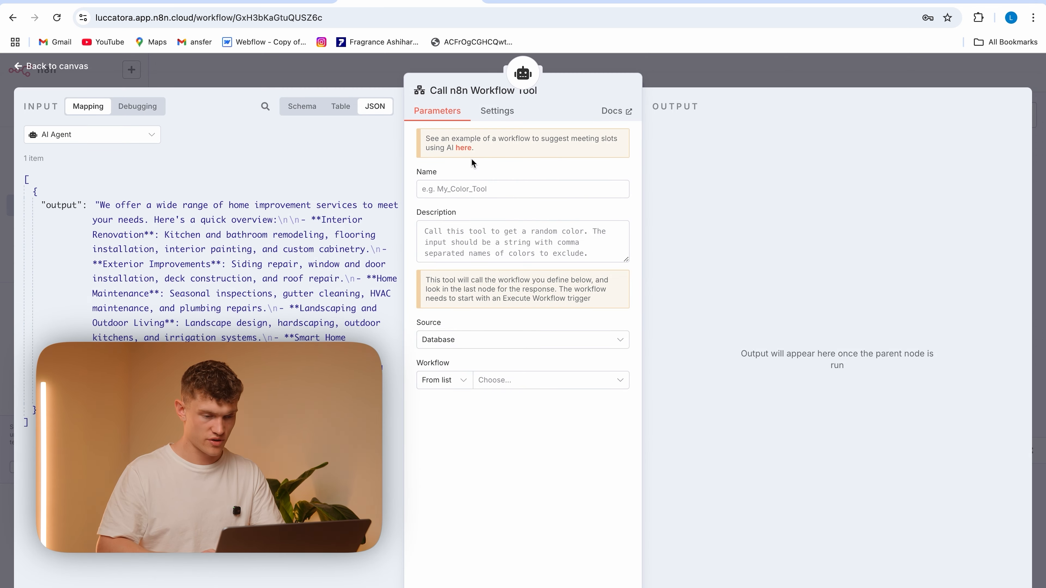
pyautogui.click(474, 192)
pyautogui.write('question')
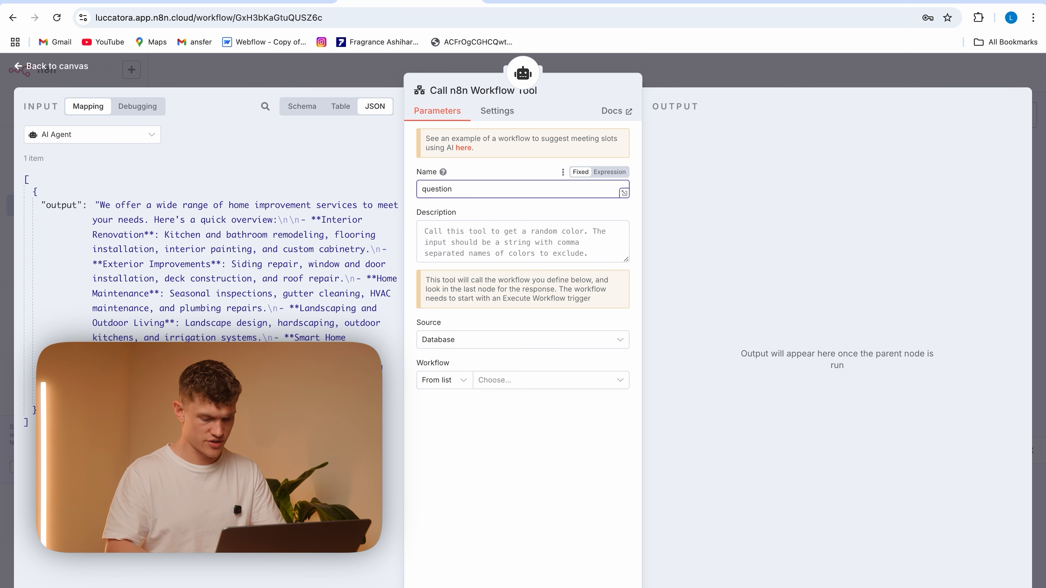
pyautogui.write('_answers')
# Enter the tool description "Call this tool for any questions the user has regarding the services, company or anything else."
pyautogui.click(479, 249)
pyautogui.write('Call this tool for any questions the user has regarding')
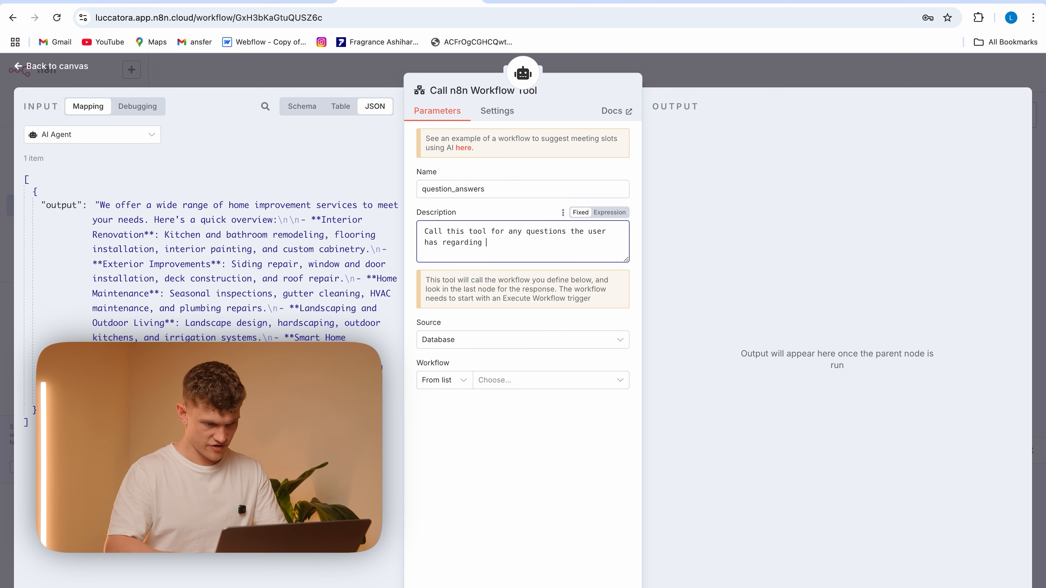
pyautogui.write('ces, company or an')
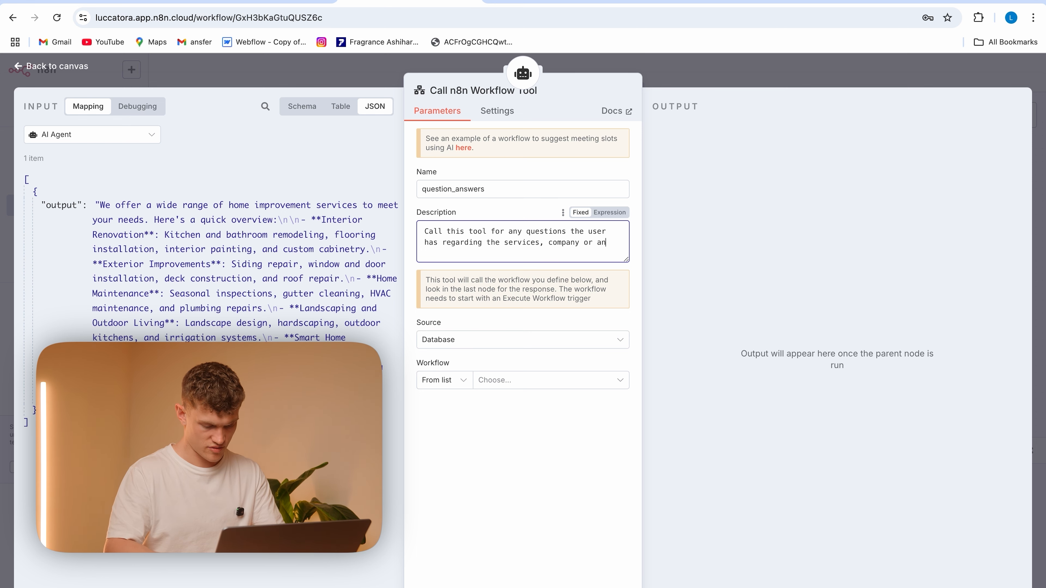
pyautogui.write('e')
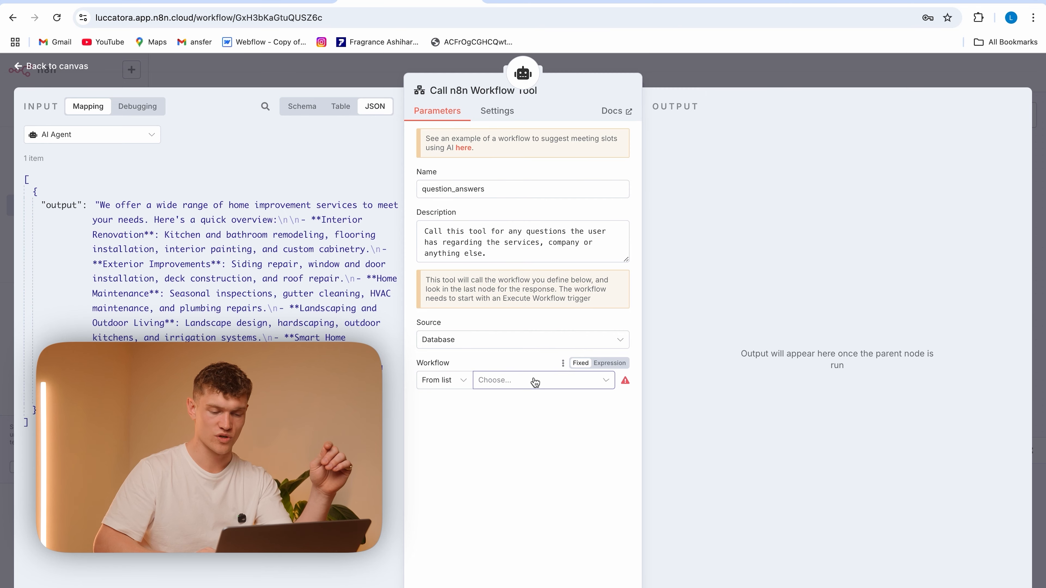
# Link the tool to the "Content — FAQ Test" workflow and let the model define its chatInput parameter
pyautogui.click(533, 379)
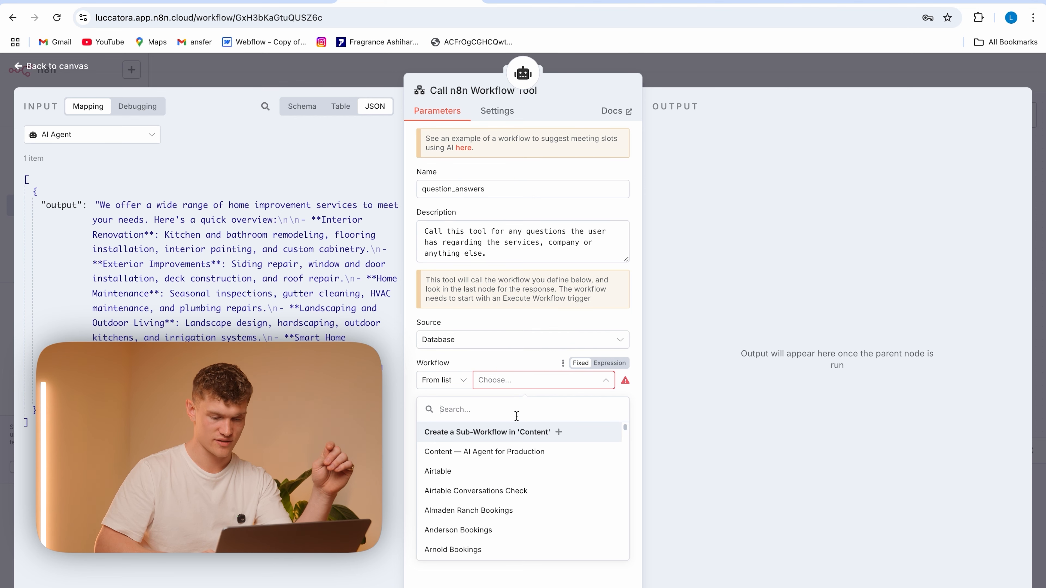
pyautogui.write('faq')
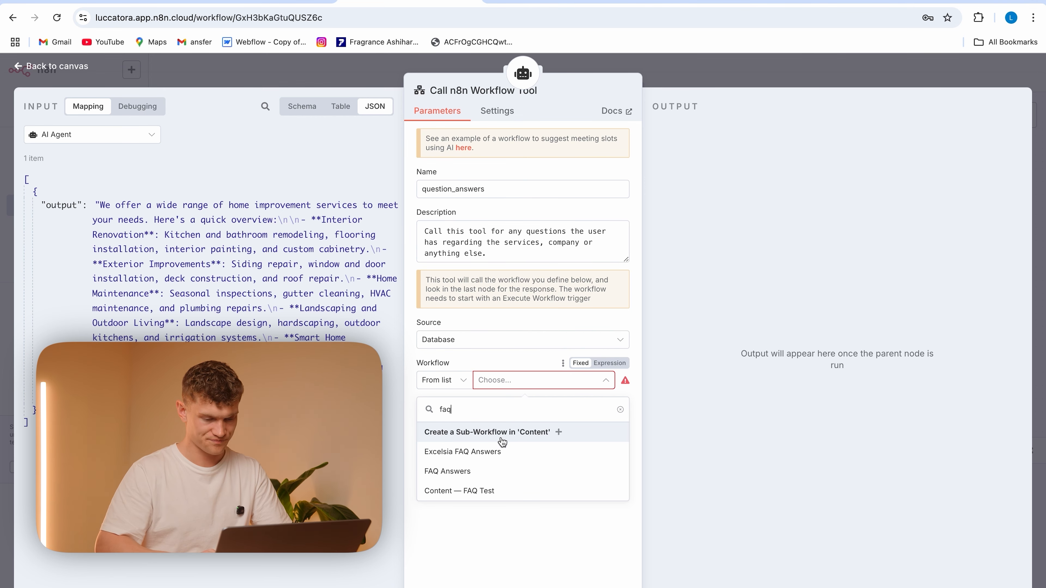
pyautogui.click(532, 489)
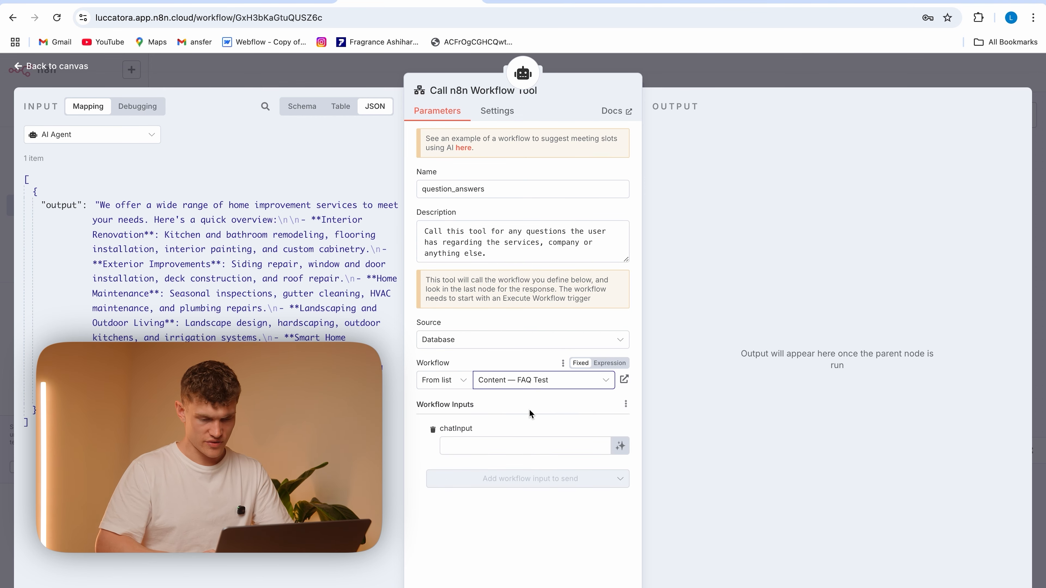
pyautogui.click(624, 447)
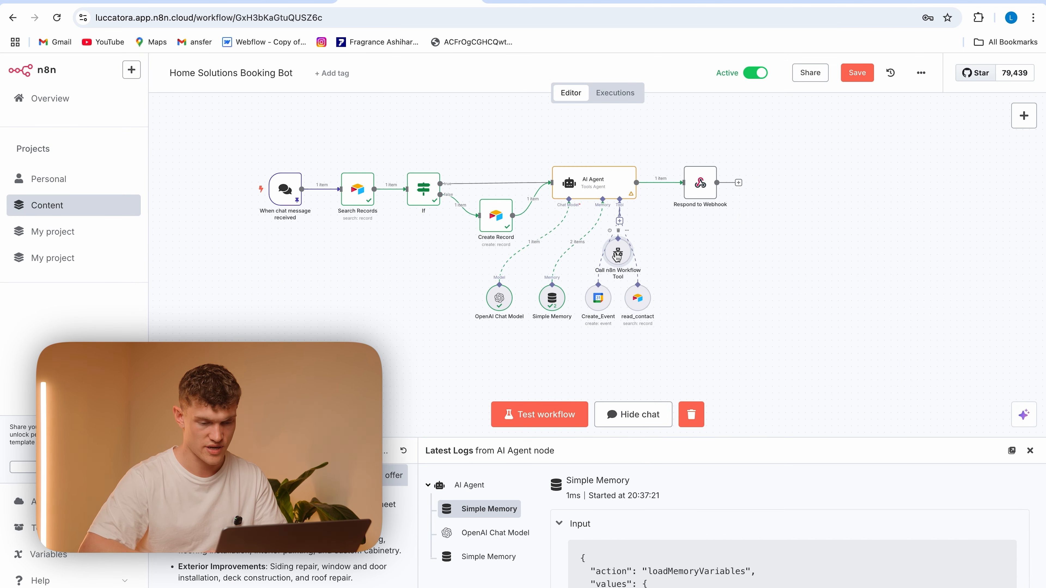
# Place the Call n8n Workflow Tool node beside read_contact and rename it question_answers
pyautogui.moveTo(622, 259); pyautogui.dragTo(683, 299)
pyautogui.rightClick(693, 282)
pyautogui.click(741, 333)
pyautogui.press('BackSpace')
pyautogui.write('question_answers')
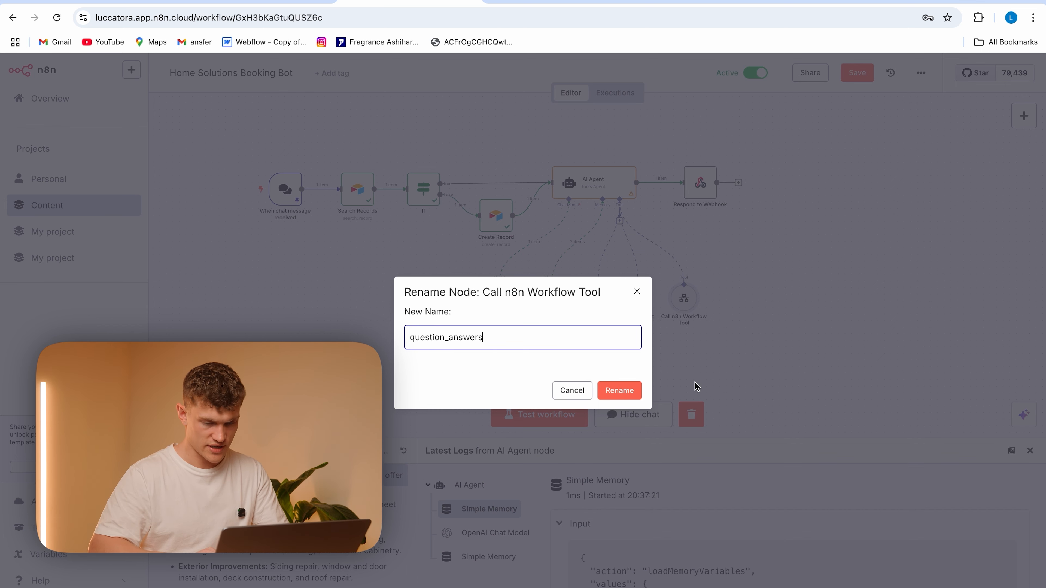
pyautogui.click(631, 391)
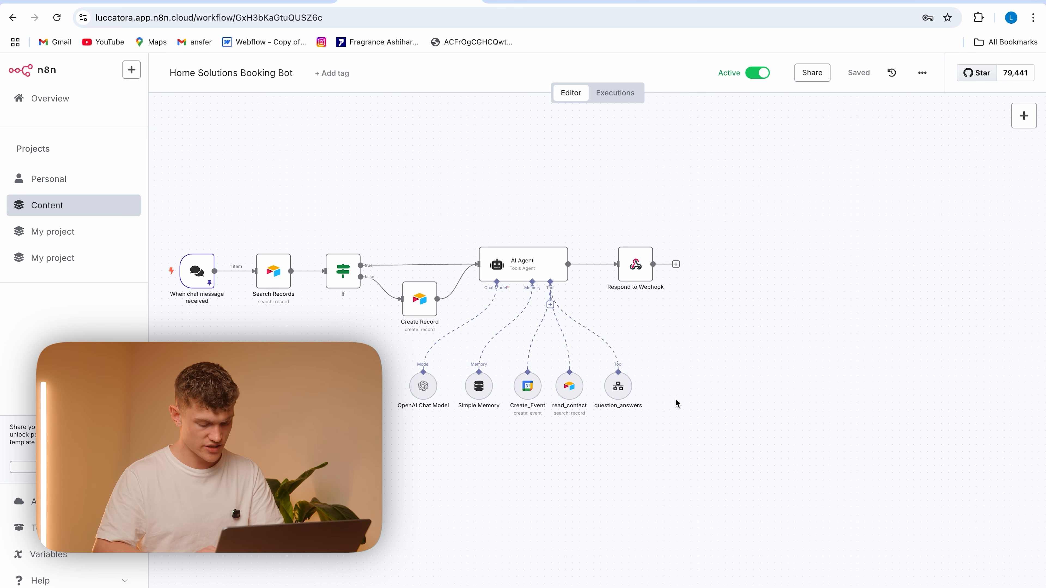
# Paste the copied node into the Home Solutions Booking Bot workflow and place it beside question_answers
pyautogui.hotkey('ctrl', 'v')
pyautogui.moveTo(220, 297); pyautogui.dragTo(655, 372)
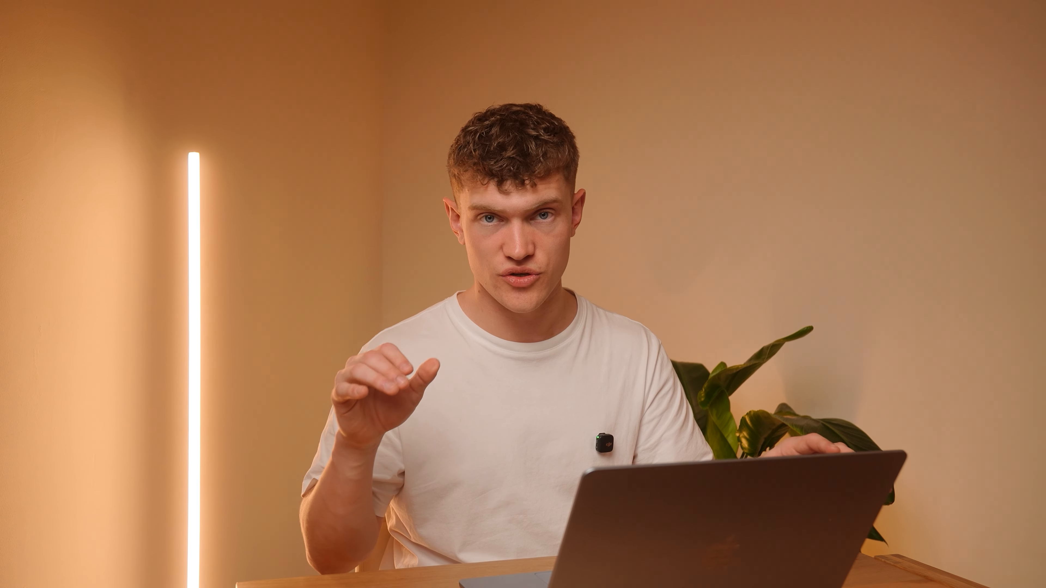
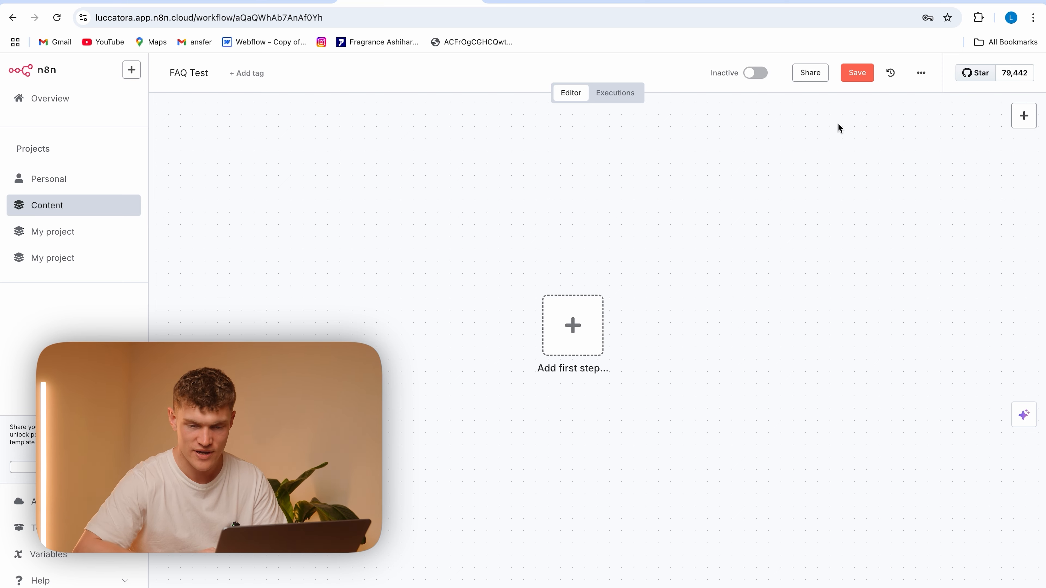
# Add a When Executed by Another Workflow trigger as the first step of the FAQ Test workflow
pyautogui.click(1024, 115)
pyautogui.write('exec')
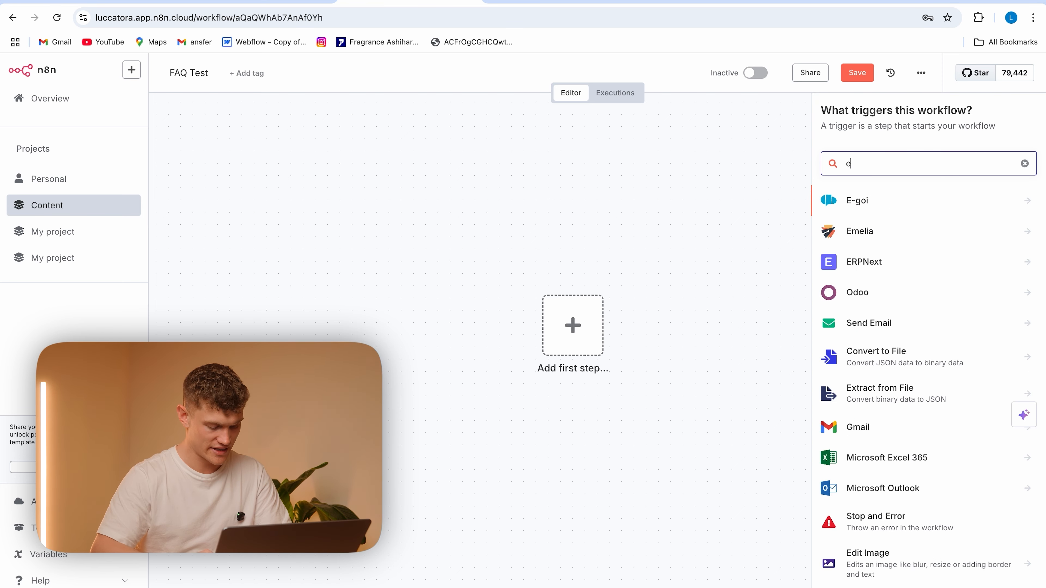
pyautogui.click(881, 246)
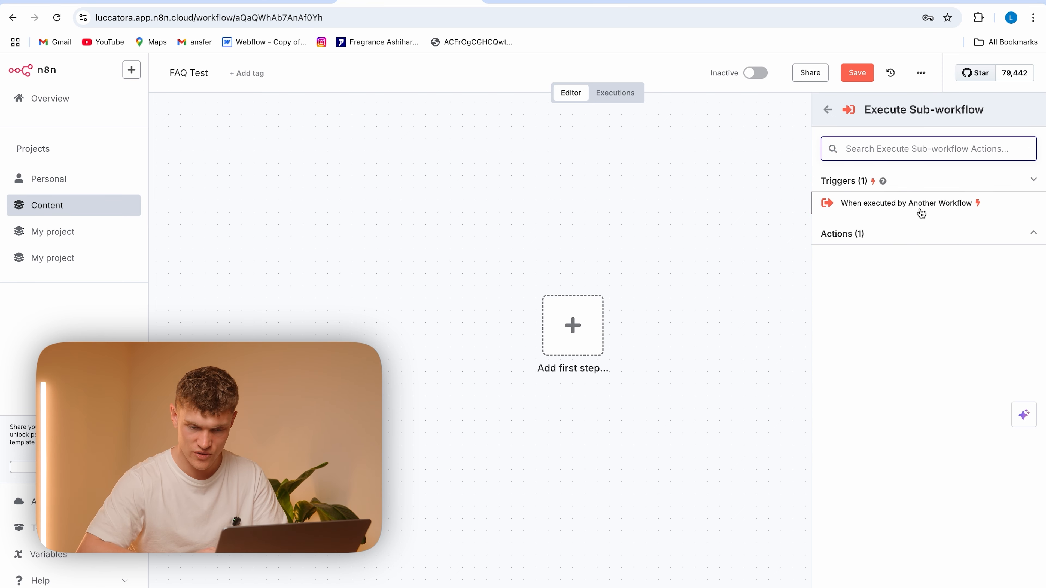
pyautogui.click(940, 209)
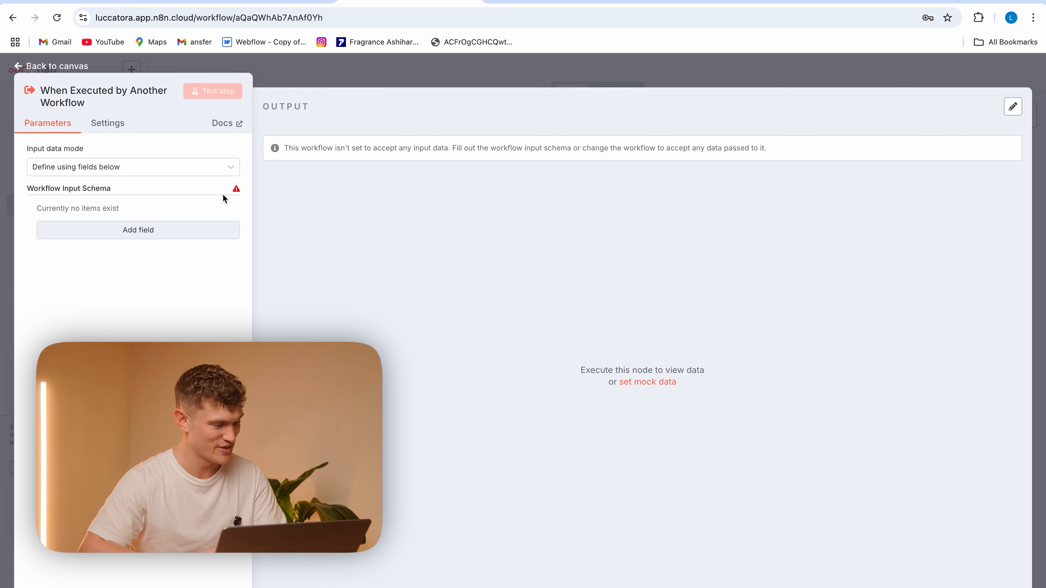
# Define a String input field named chatInput in the trigger's workflow input schema
pyautogui.click(173, 228)
pyautogui.write('chatInput')
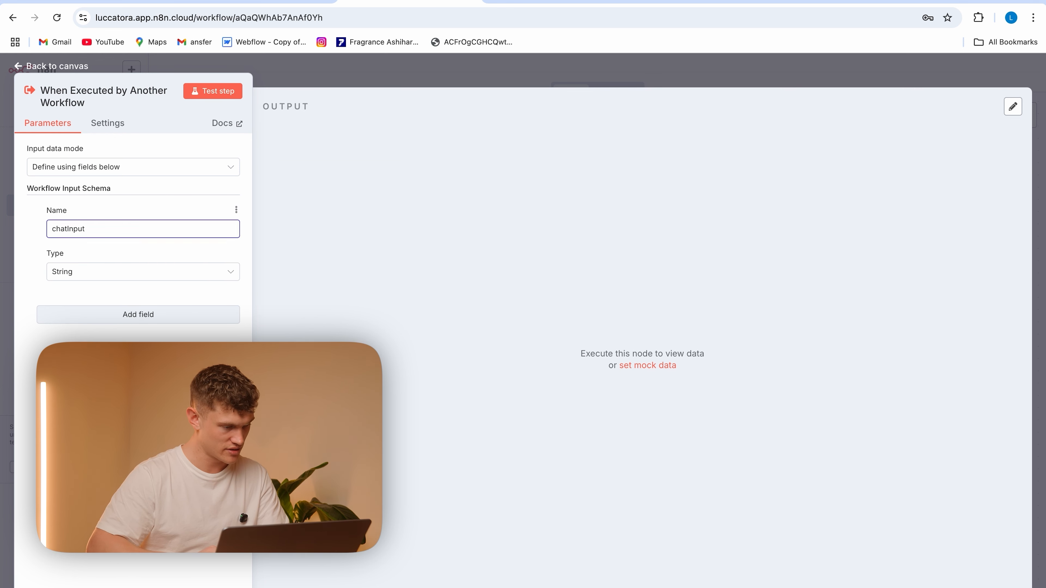
pyautogui.click(139, 195)
pyautogui.click(313, 80)
# Add an AI Agent node connected after the When Executed by Another Workflow trigger
pyautogui.click(644, 335)
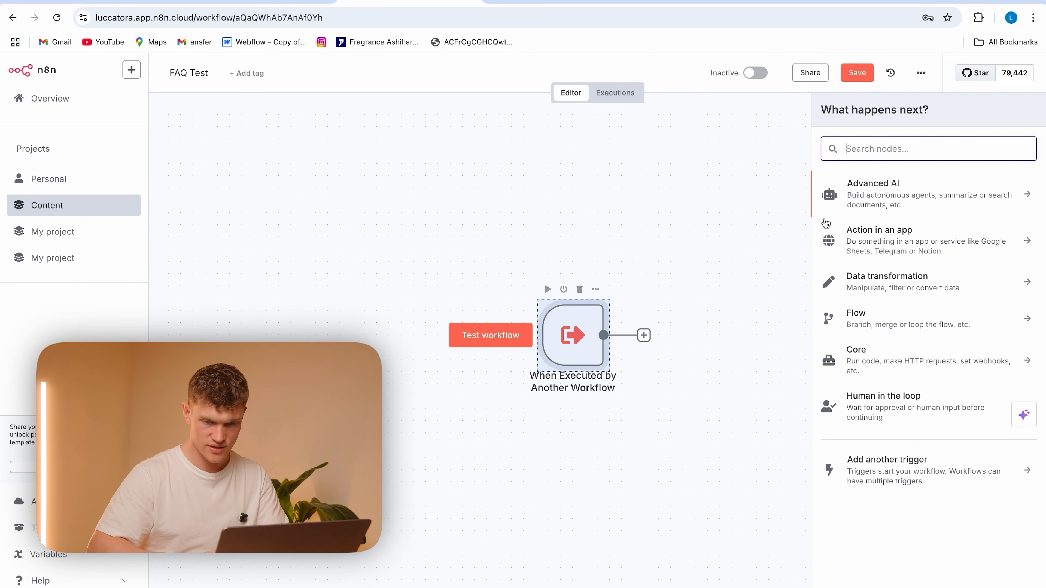
pyautogui.write('ai')
pyautogui.click(888, 214)
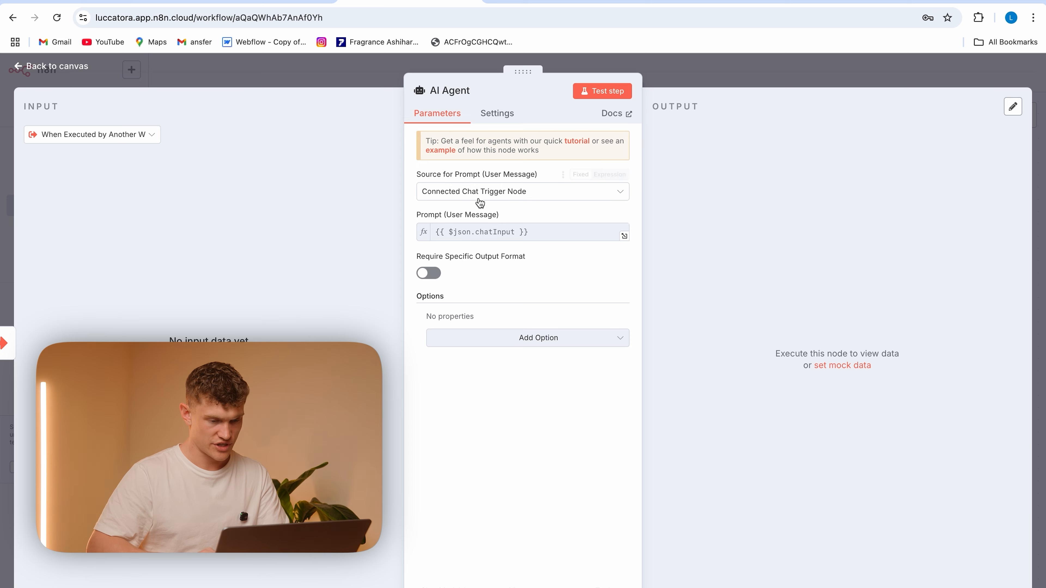
# Add a System Message option to the AI Agent, replace its default text with the Premium Home Solutions FAQ knowledge base, and review it
pyautogui.click(505, 338)
pyautogui.click(506, 368)
pyautogui.moveTo(589, 337); pyautogui.dragTo(448, 323)
pyautogui.press('BackSpace')
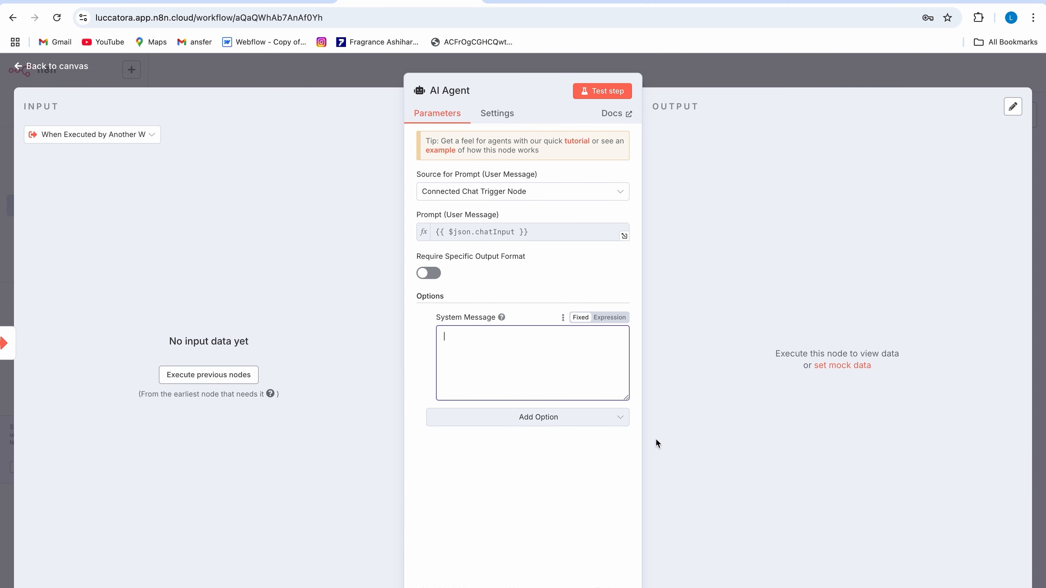
pyautogui.press('super+v')
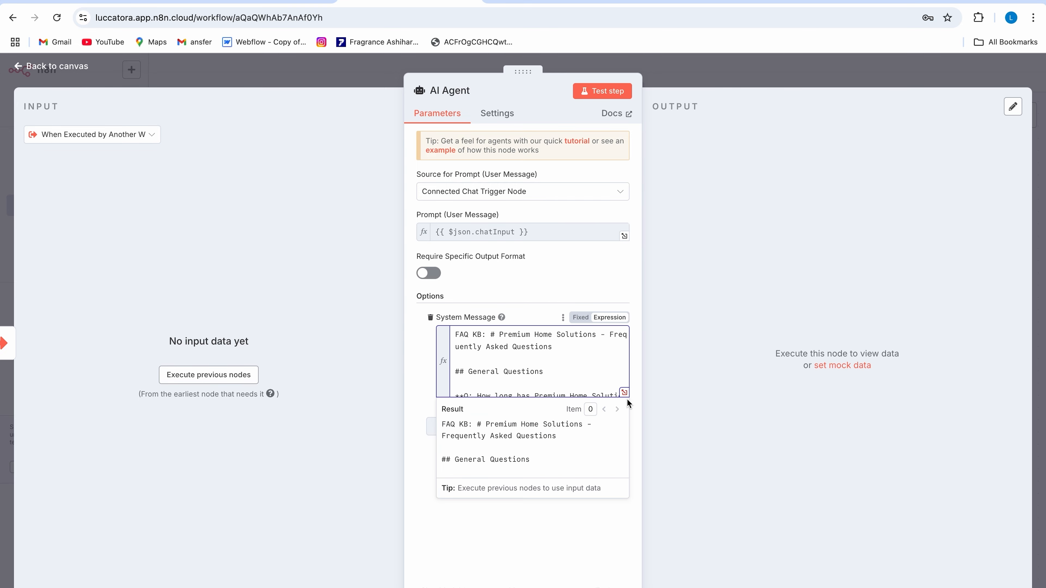
pyautogui.click(624, 393)
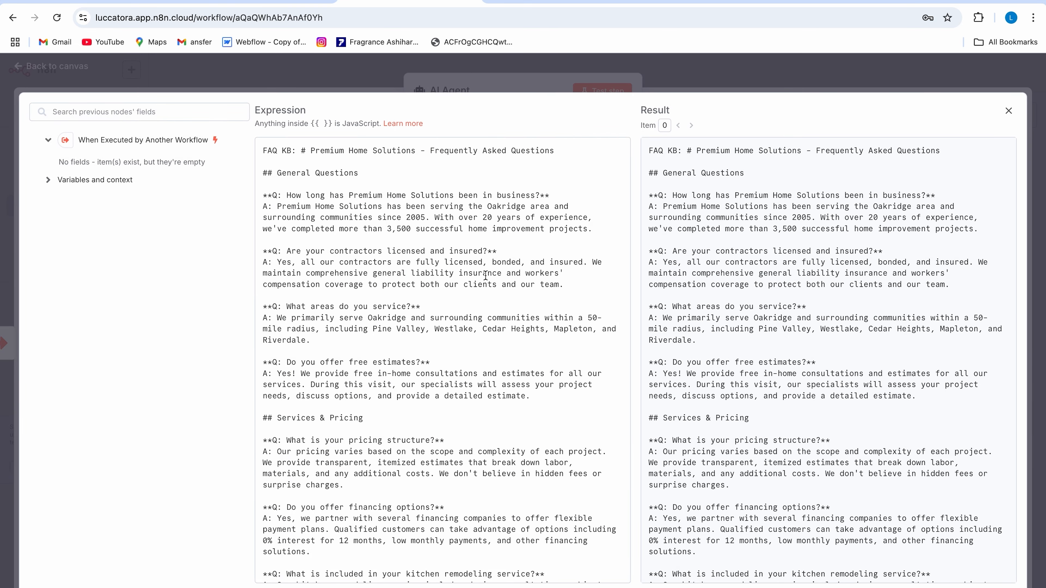
pyautogui.scroll(-6, 485, 275)
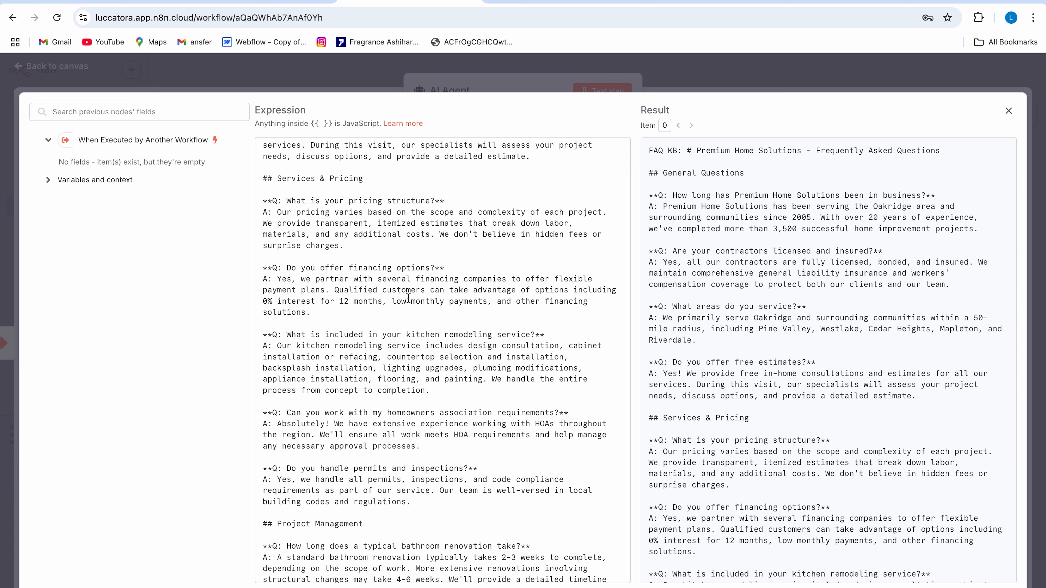
pyautogui.scroll(-3, 394, 486)
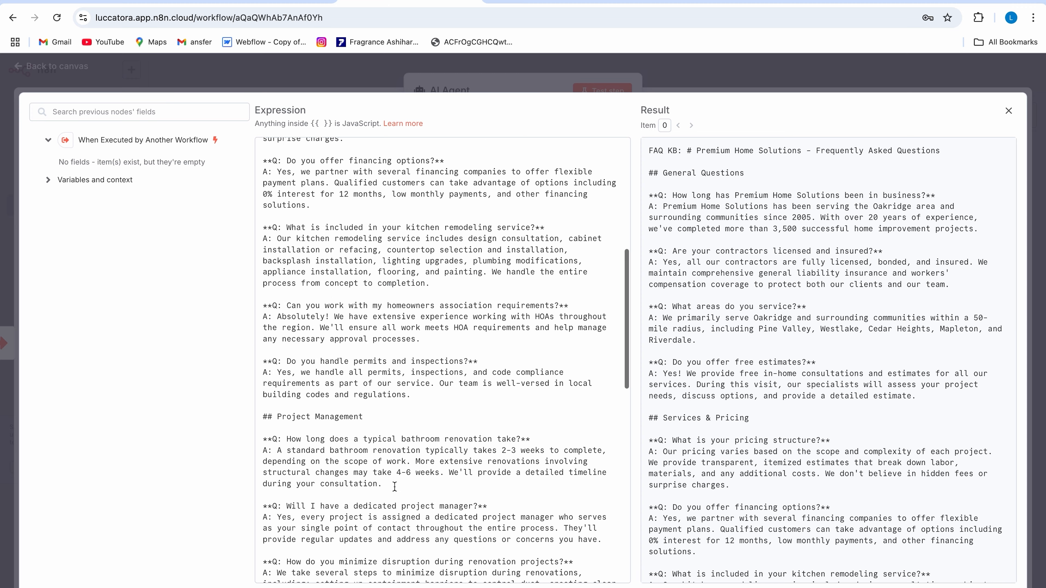
pyautogui.scroll(-15, 422, 383)
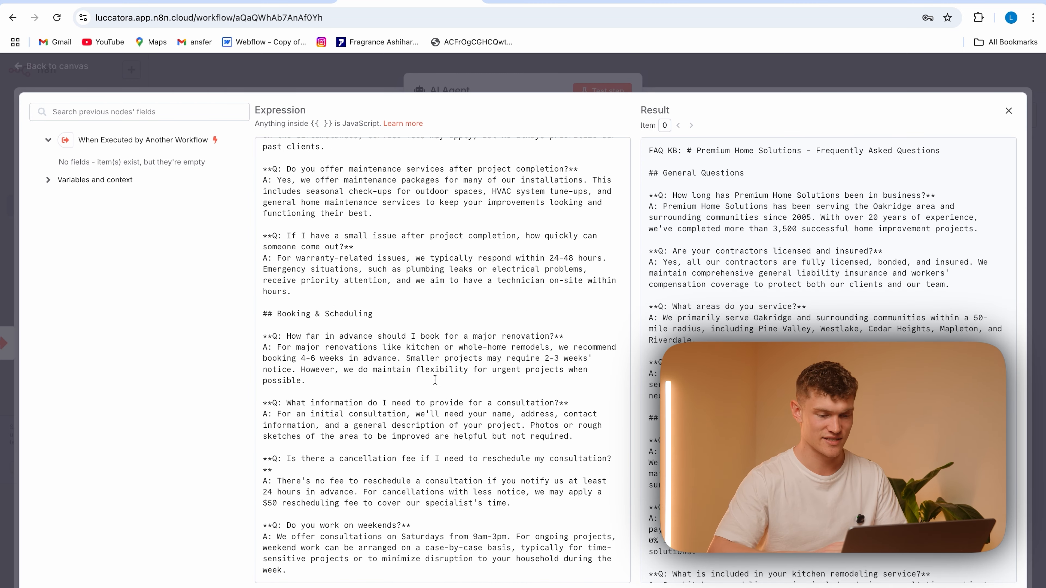
pyautogui.click(293, 85)
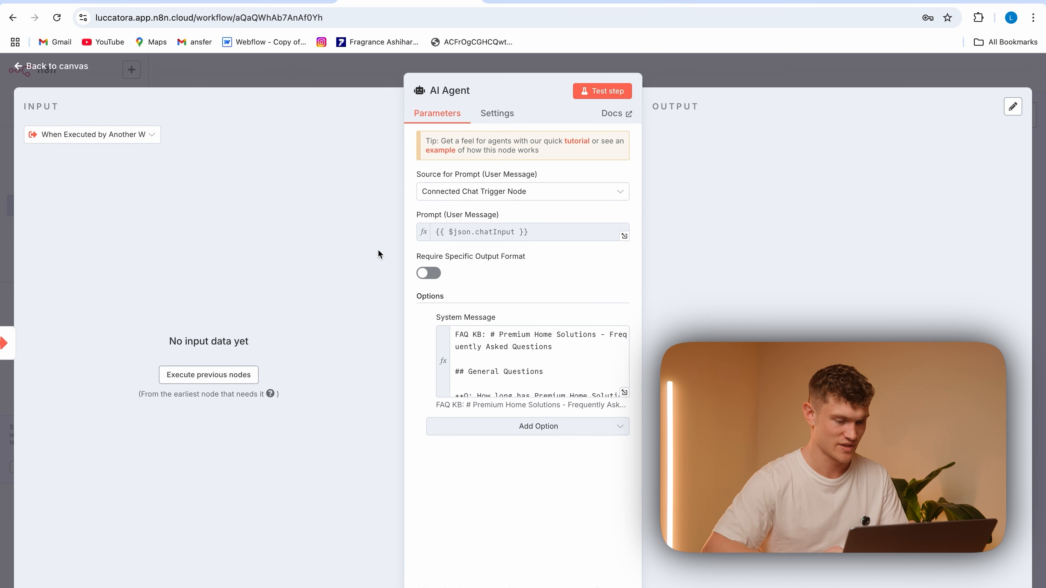
pyautogui.click(347, 79)
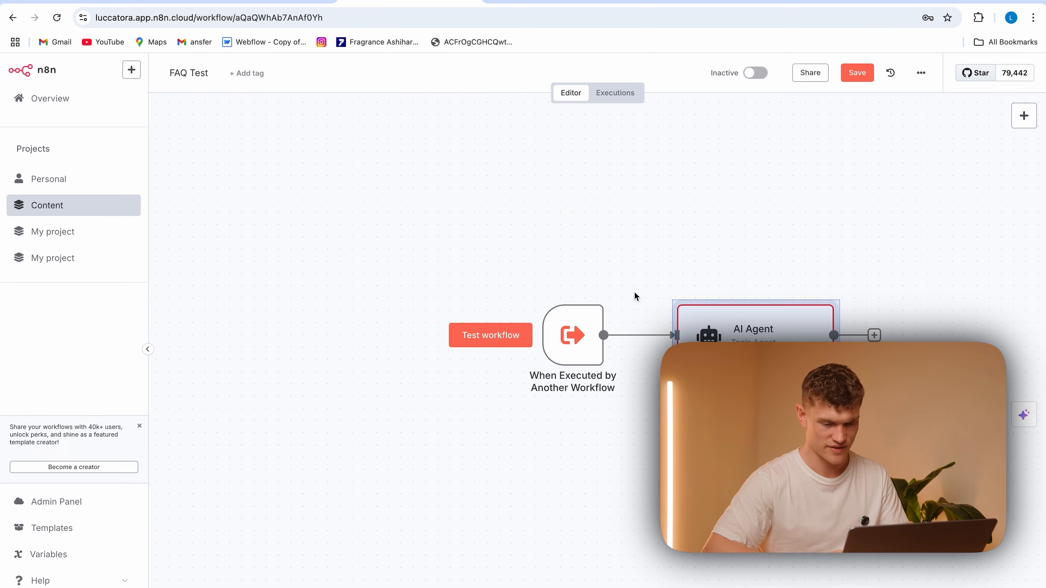
# Attach an OpenAI Chat Model to the AI Agent and set its model to gpt-4o
pyautogui.click(709, 407)
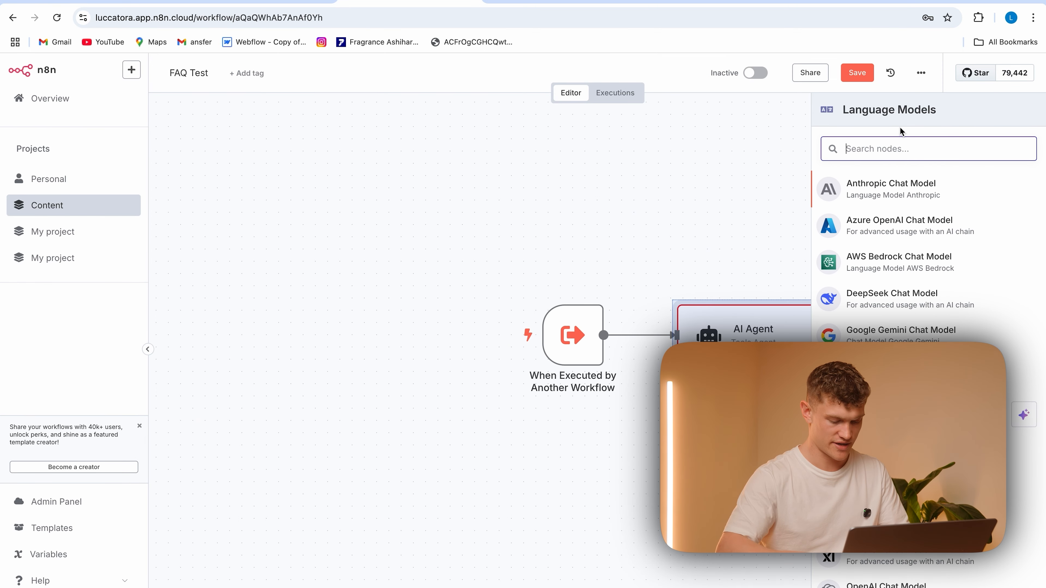
pyautogui.write('chat')
pyautogui.click(912, 259)
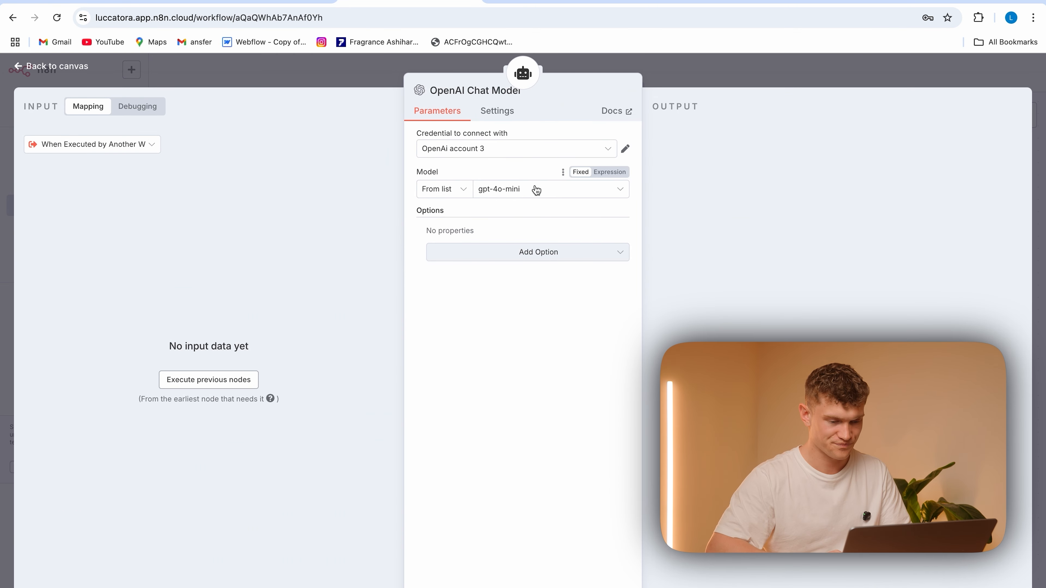
pyautogui.click(536, 190)
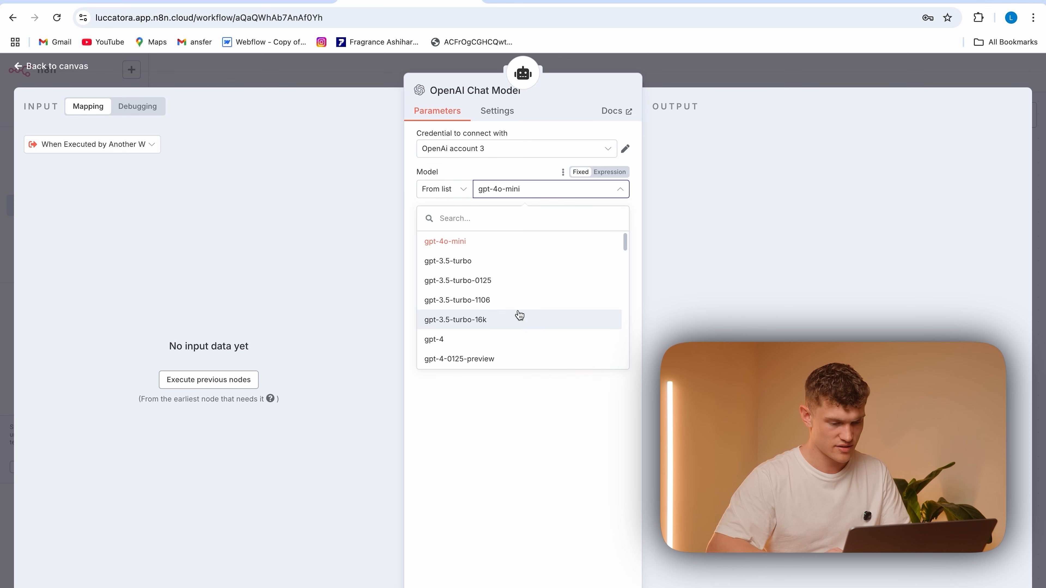
pyautogui.scroll(-6, 519, 316)
pyautogui.scroll(6, 519, 315)
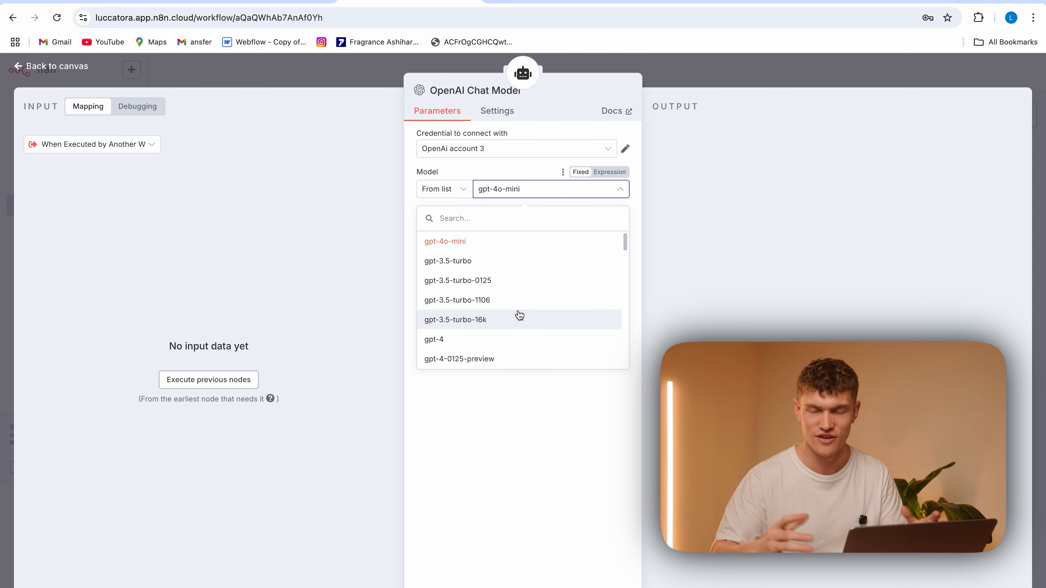
pyautogui.scroll(-5, 520, 316)
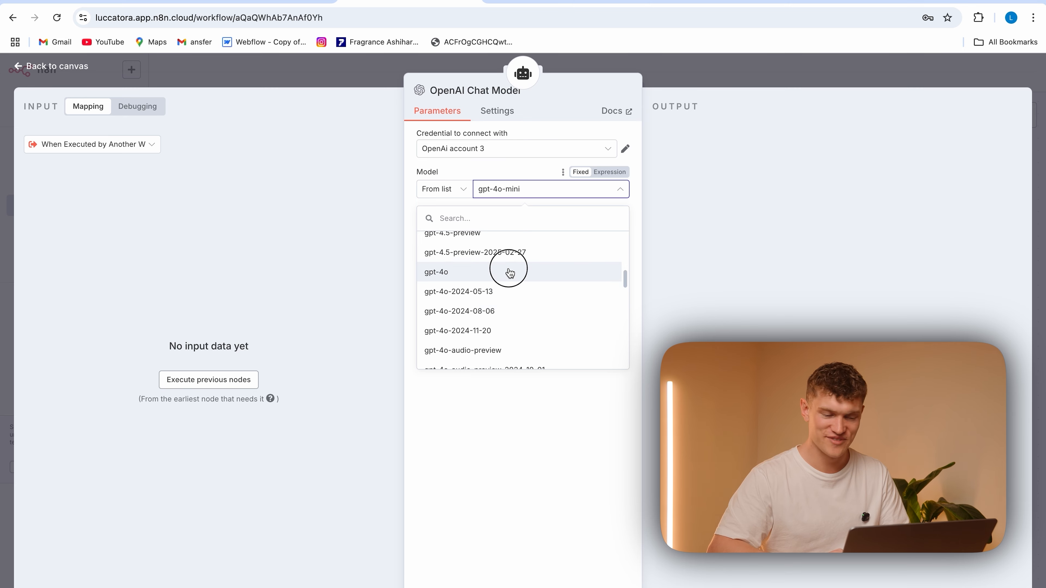
pyautogui.click(509, 271)
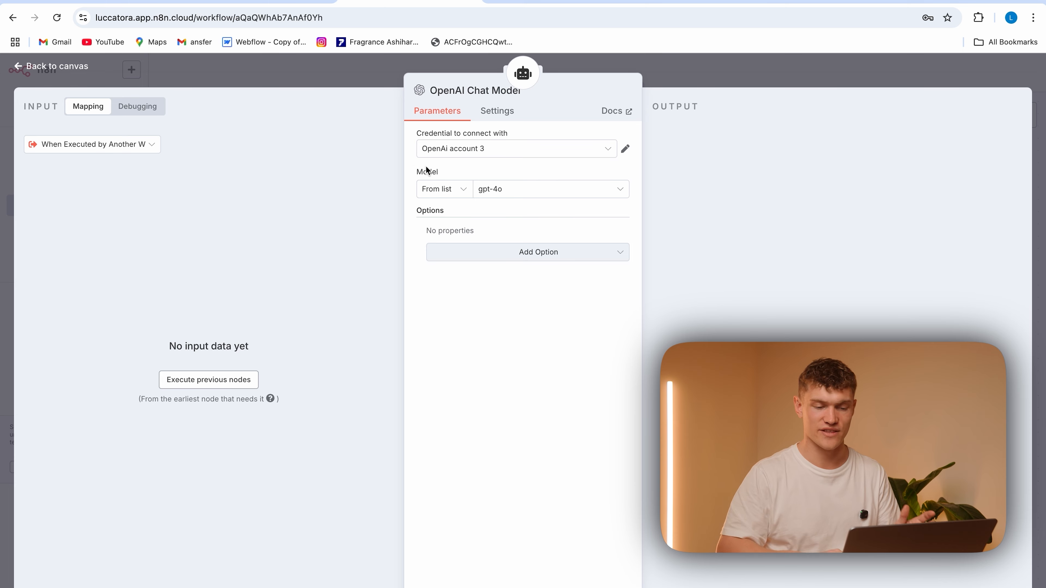
# Check the OpenAi account 3 credential of the chat model and save the FAQ Test workflow
pyautogui.click(625, 148)
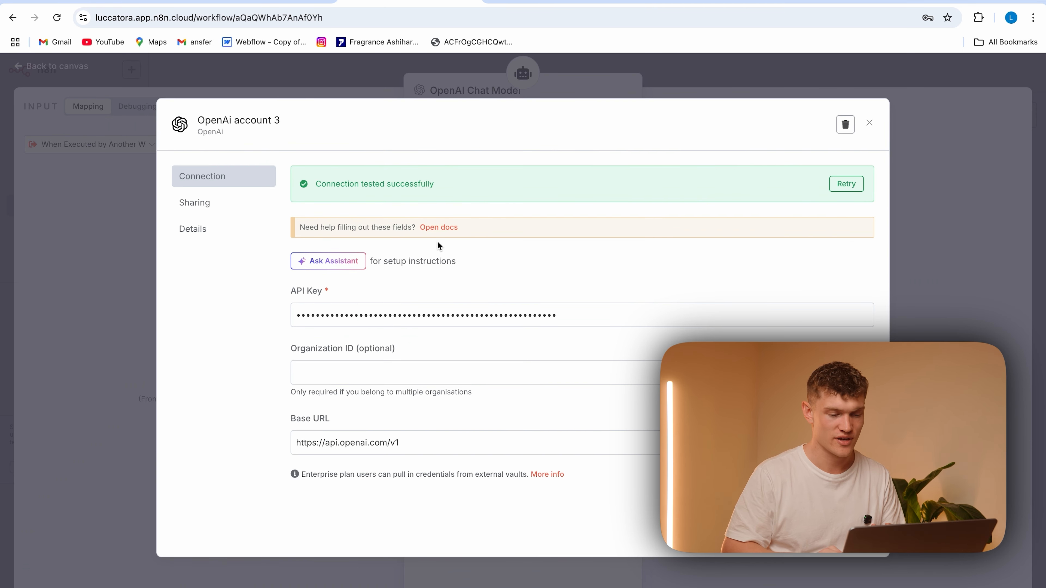
pyautogui.click(525, 95)
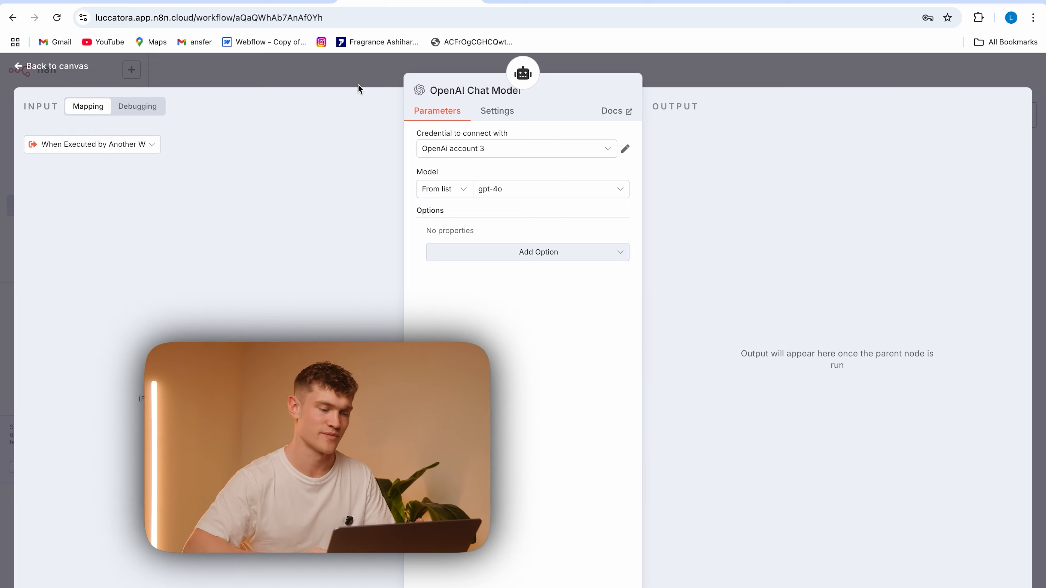
pyautogui.click(359, 87)
pyautogui.click(849, 72)
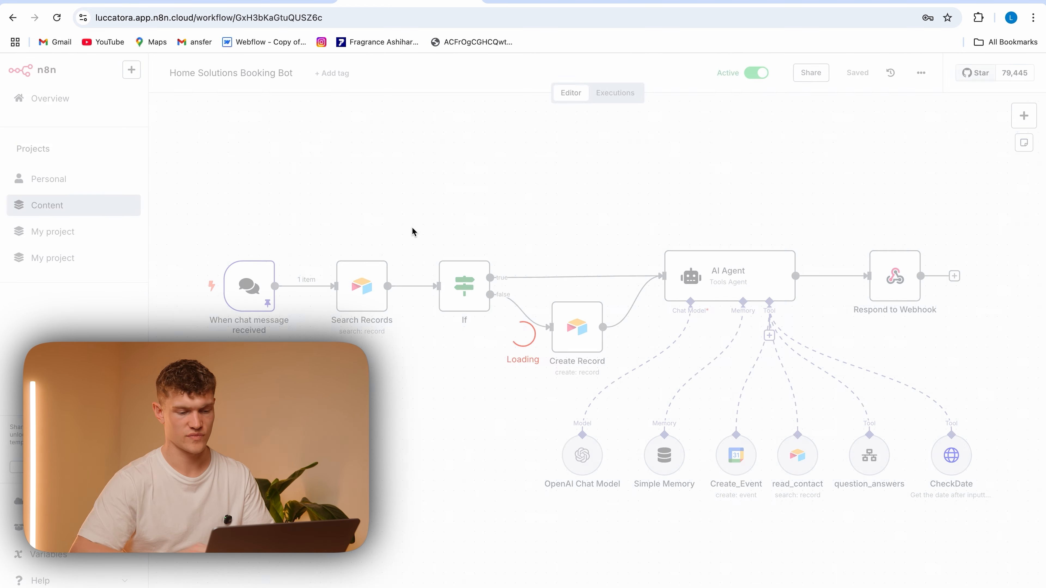
# Refresh the workflow input list of the question_answers tool in the Home Solutions Booking Bot workflow and save the workflow
pyautogui.hscroll(3, 685, 159)
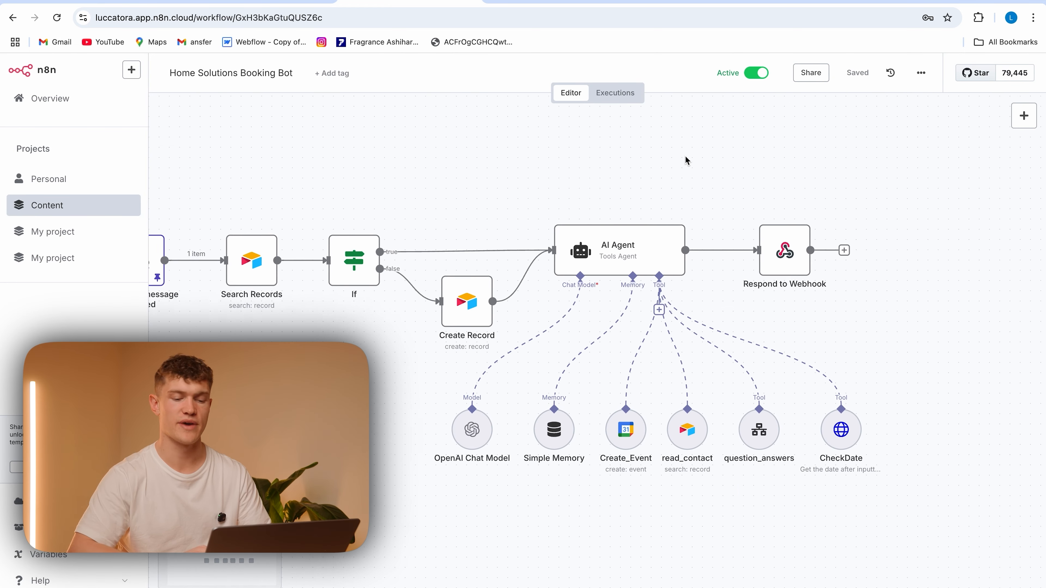
pyautogui.moveTo(784, 252); pyautogui.dragTo(774, 251)
pyautogui.doubleClick(755, 430)
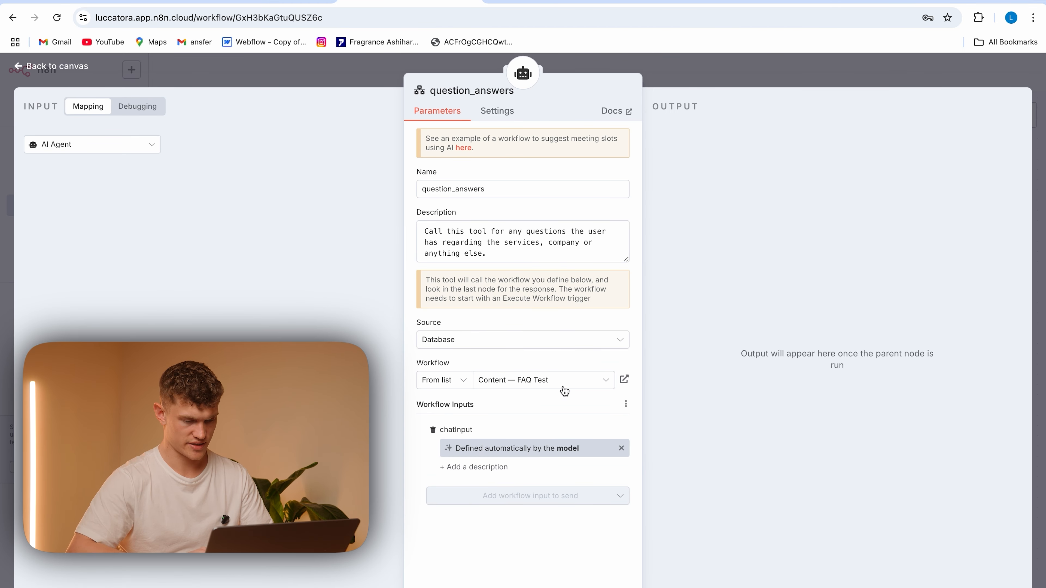
pyautogui.click(625, 404)
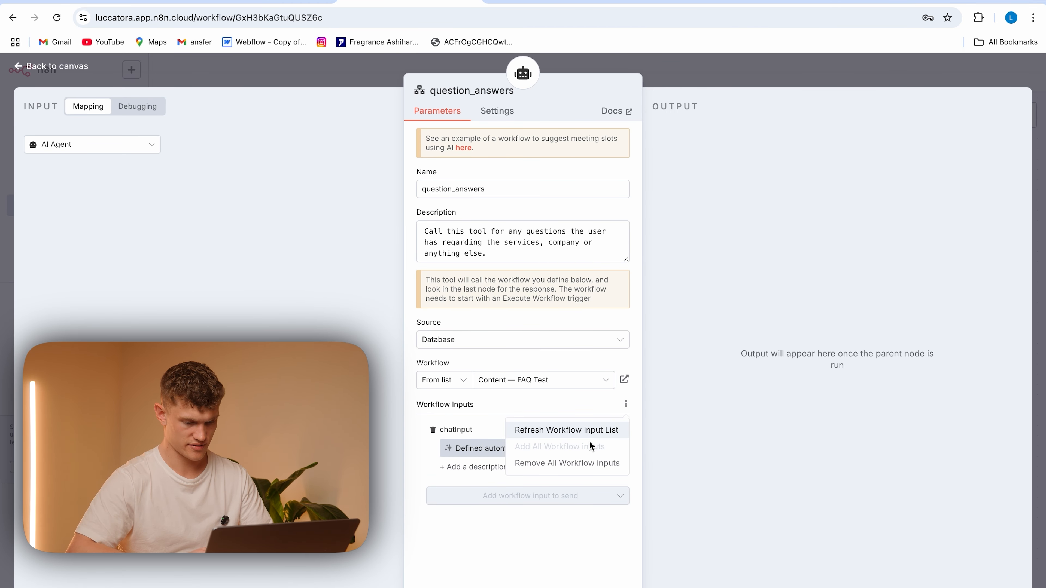
pyautogui.click(594, 431)
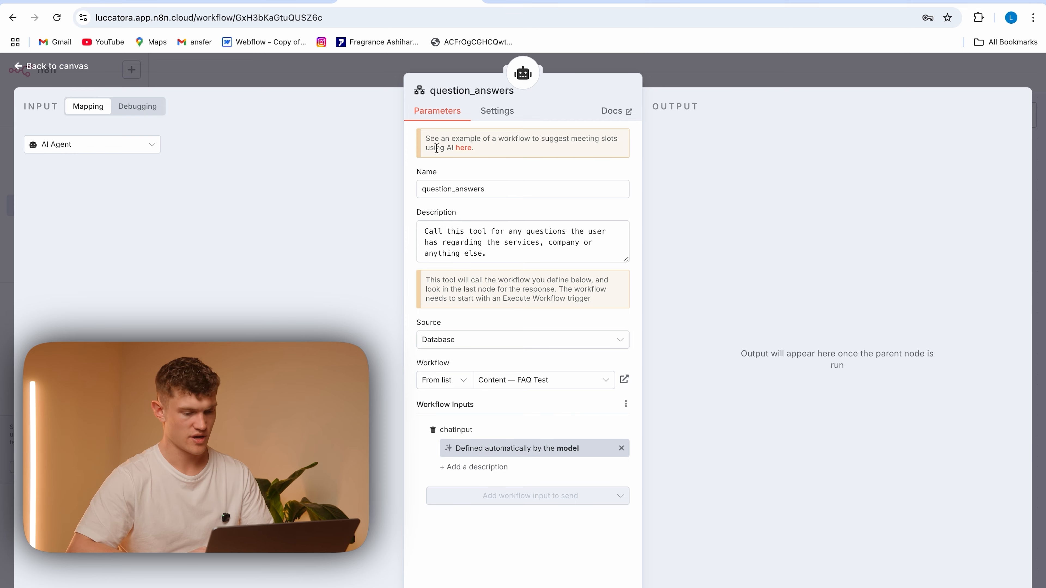
pyautogui.click(355, 86)
pyautogui.hscroll(-2, 728, 215)
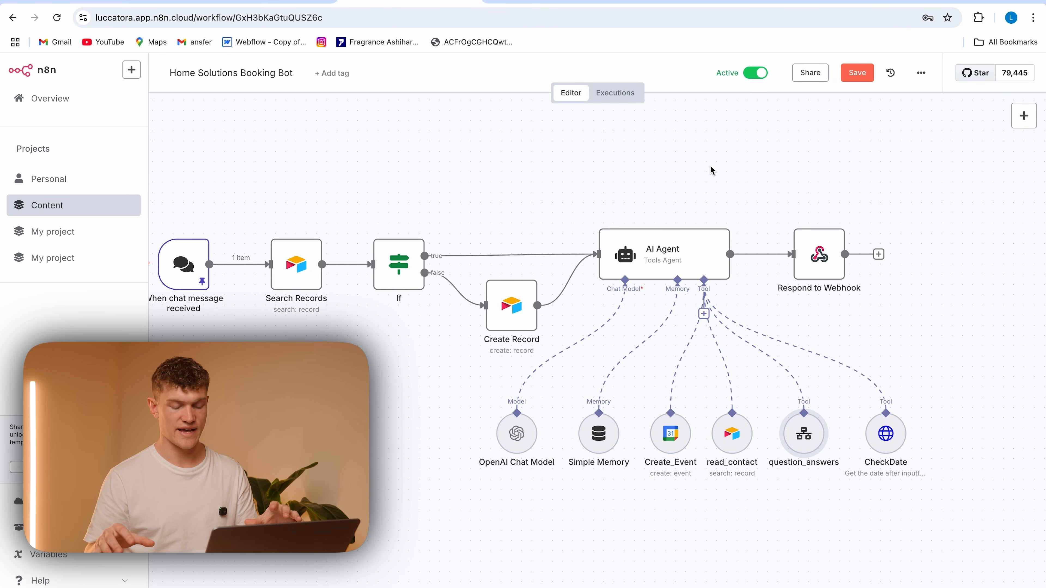
pyautogui.click(864, 79)
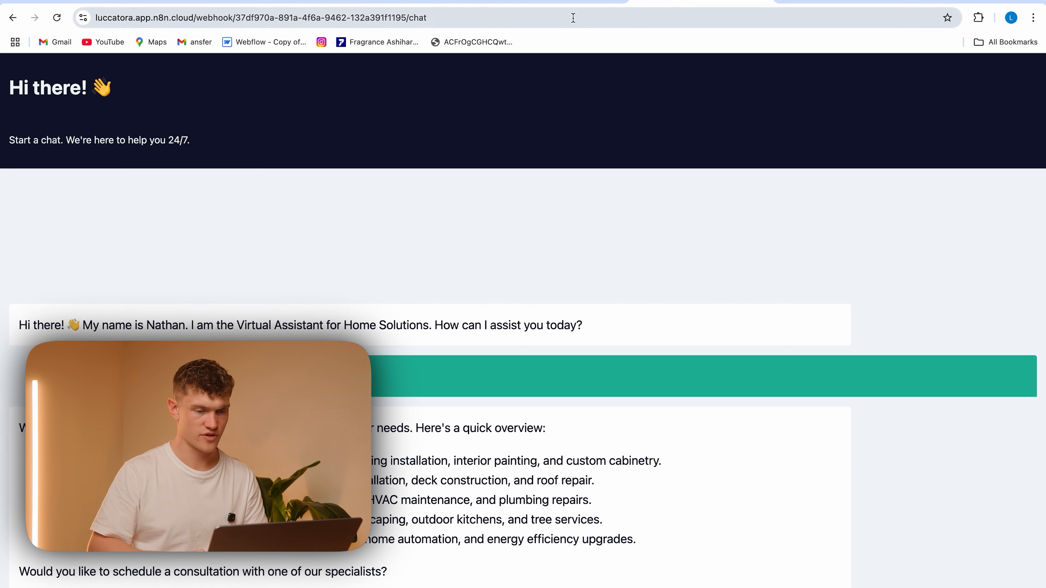
# Reload the bot's hosted chat page and send the messages "hello" and "Can i book in"
pyautogui.click(571, 21)
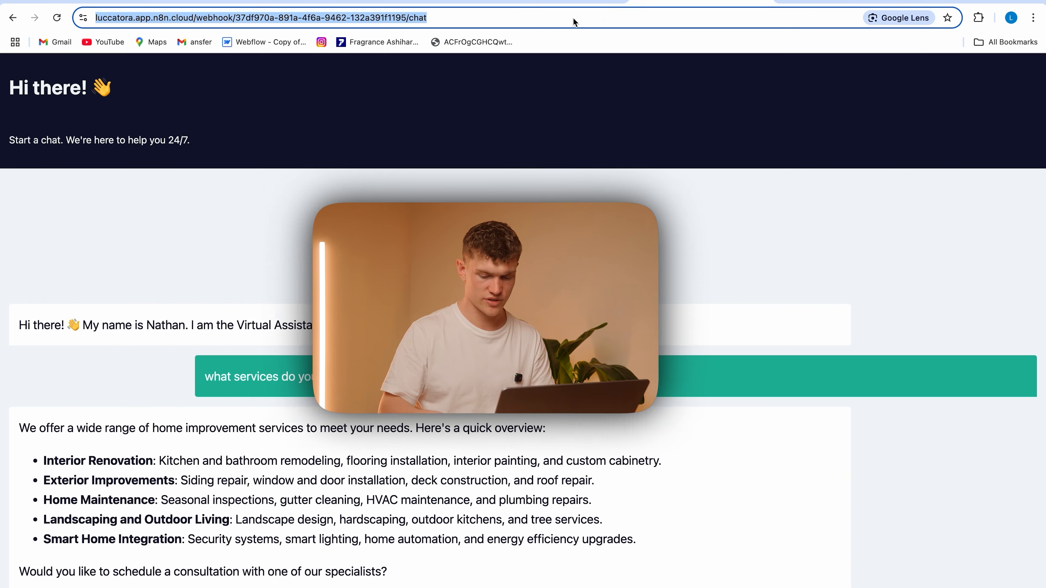
pyautogui.press('Return')
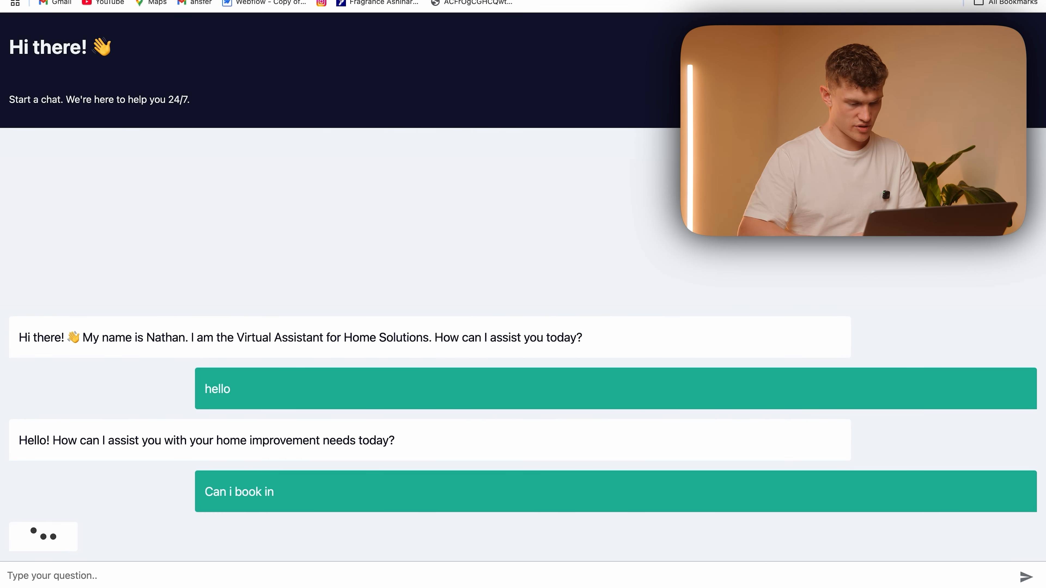
# Ask the chatbot "I want my kitchen looked at for expansion, do you have a service for that?"
pyautogui.write('I want my ')
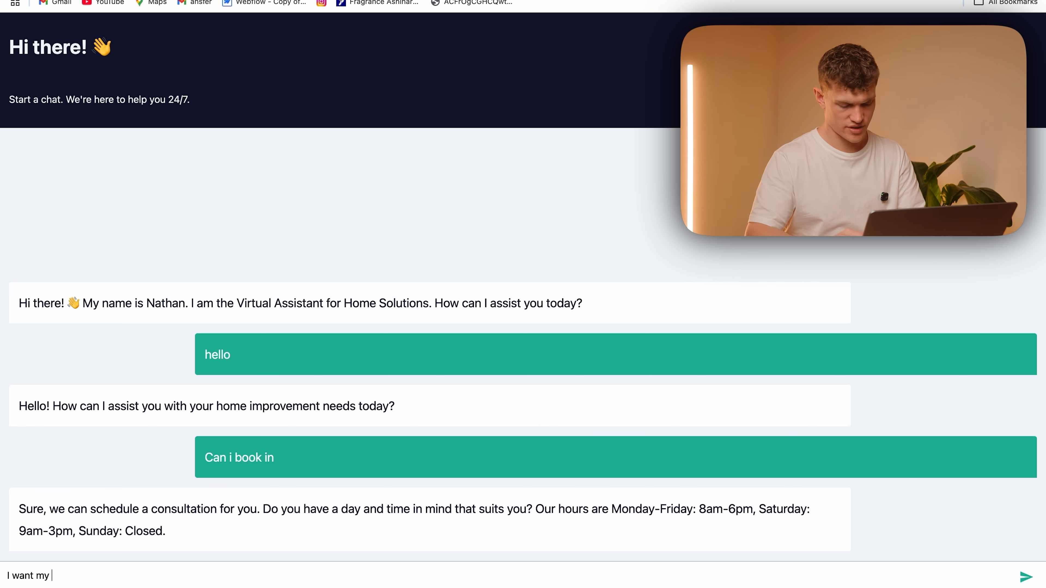
pyautogui.write('kitchen looked at for ex')
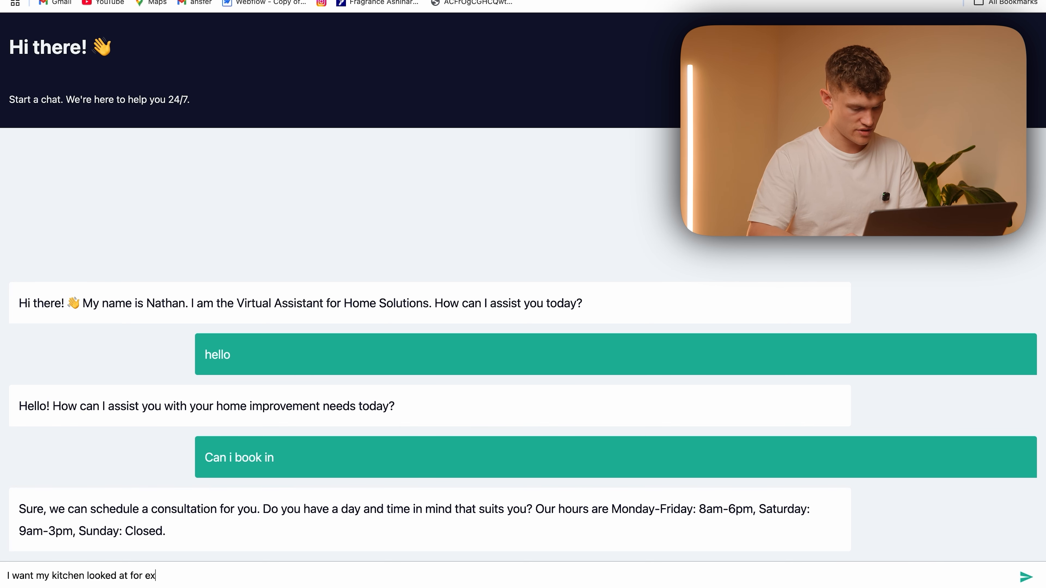
pyautogui.write('pansion, do you have a servi')
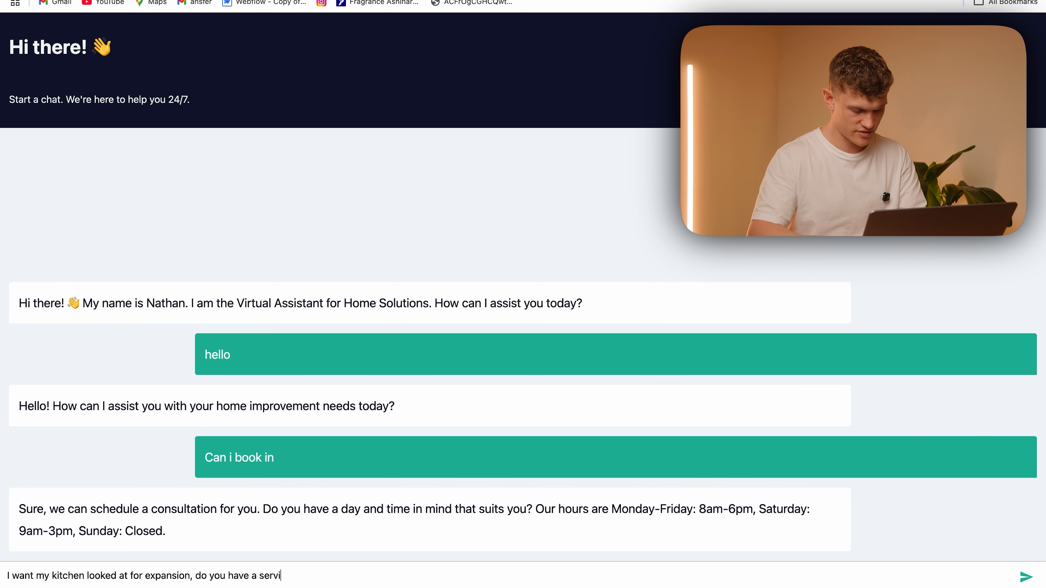
pyautogui.write('ce for that?')
pyautogui.press('Return')
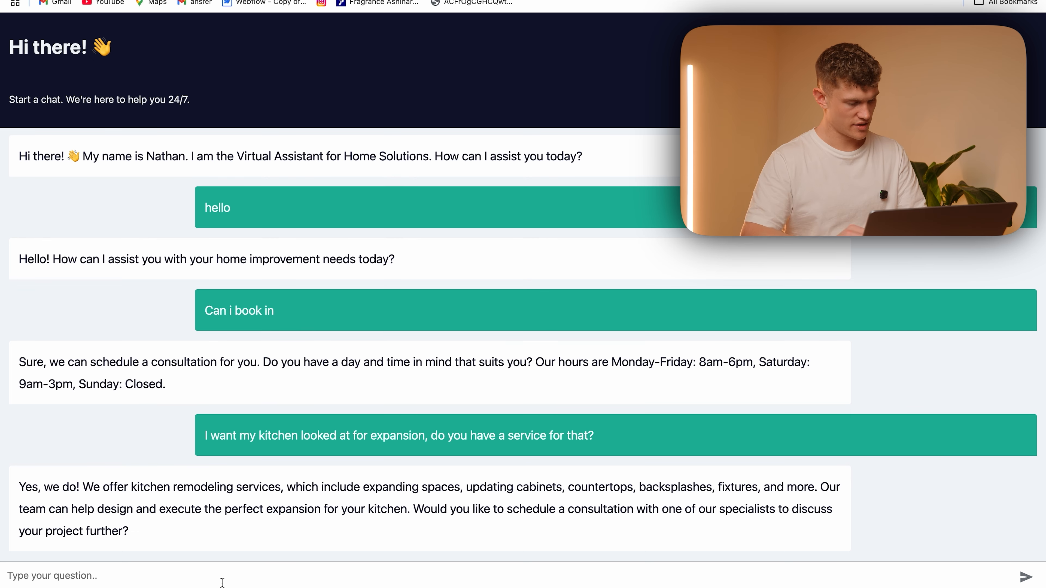
# Ask the chatbot "What if my warrenty runs out and its broken"
pyautogui.write('Wh')
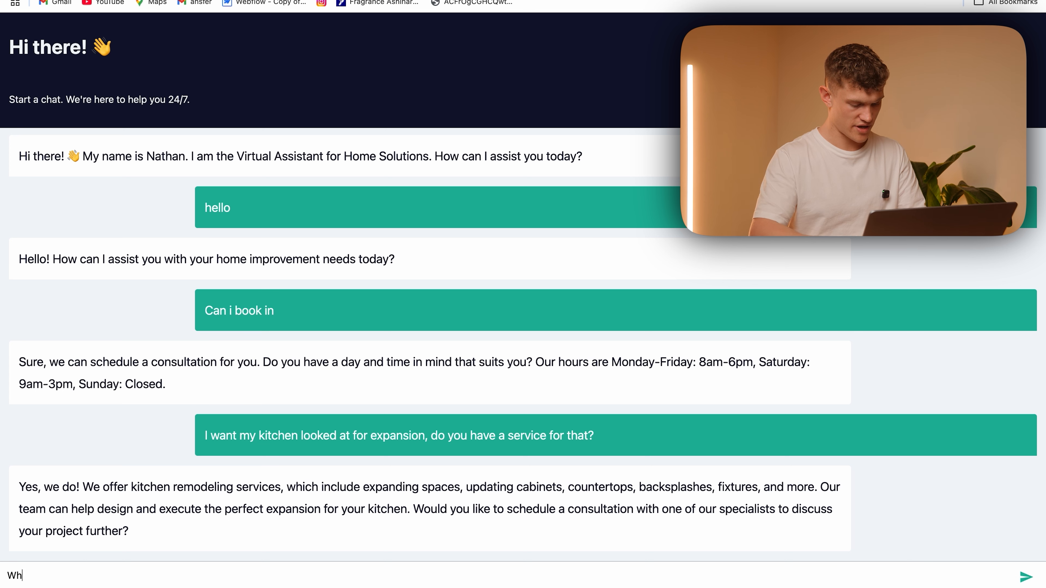
pyautogui.write('at if my warrenty runs out and its broken')
pyautogui.press('Return')
# Request a booking with the message "book me in for 2ppm tomorrow" and answer the follow-up with "monday"
pyautogui.write('bo')
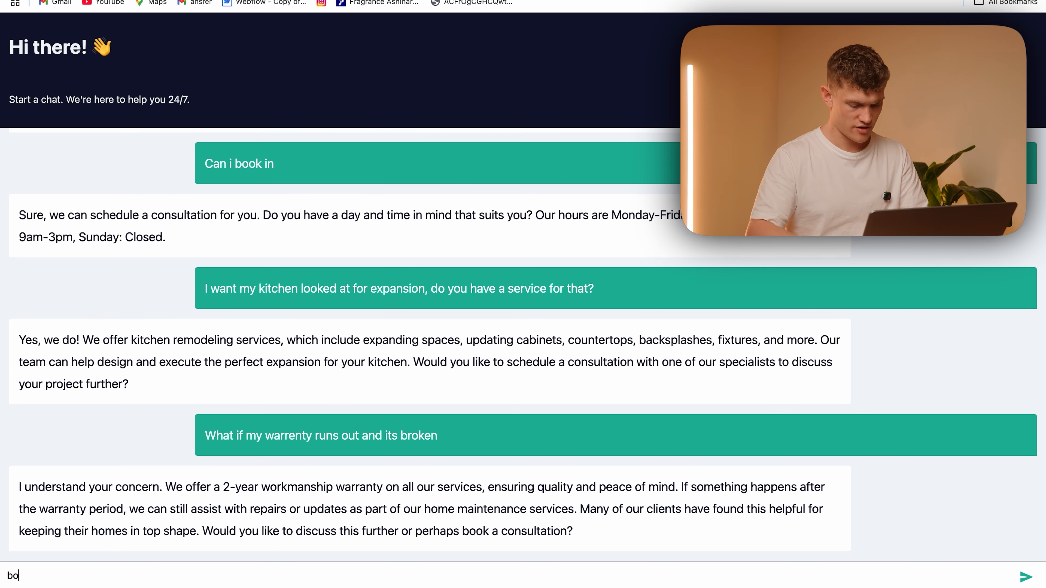
pyautogui.write('ok me in for 2ppm tomorrow')
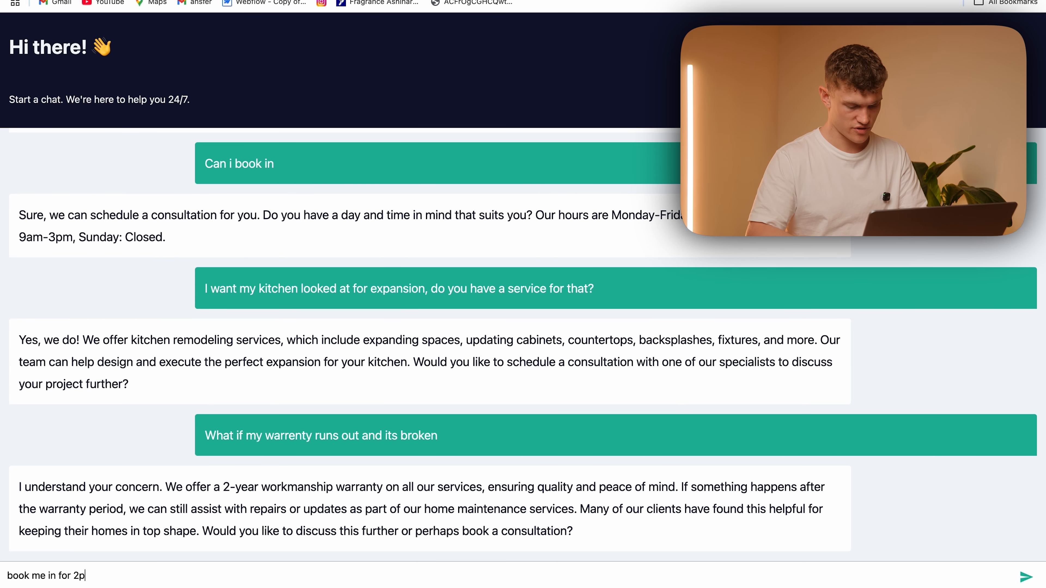
pyautogui.press('Return')
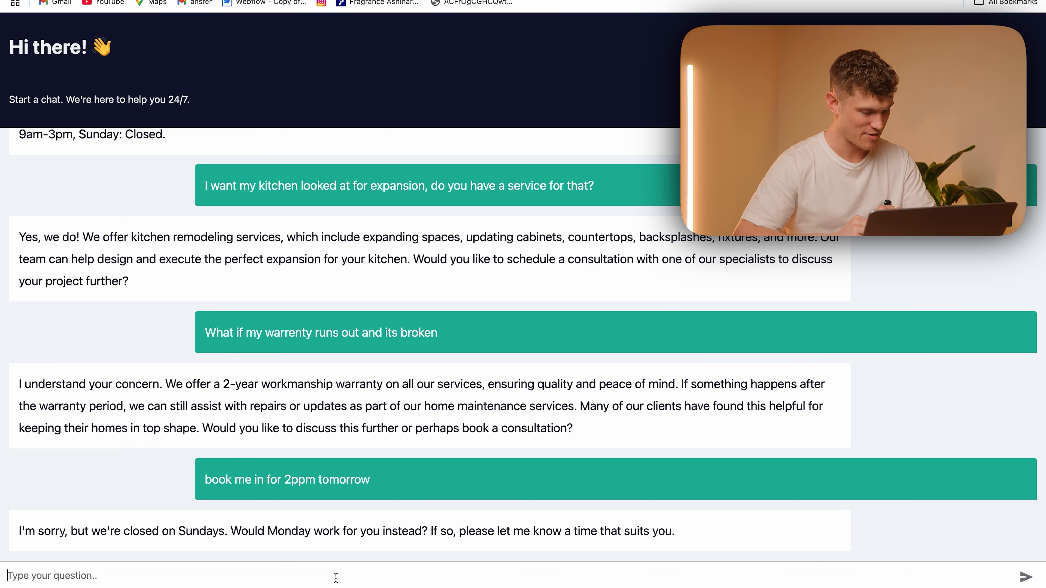
pyautogui.write('monday')
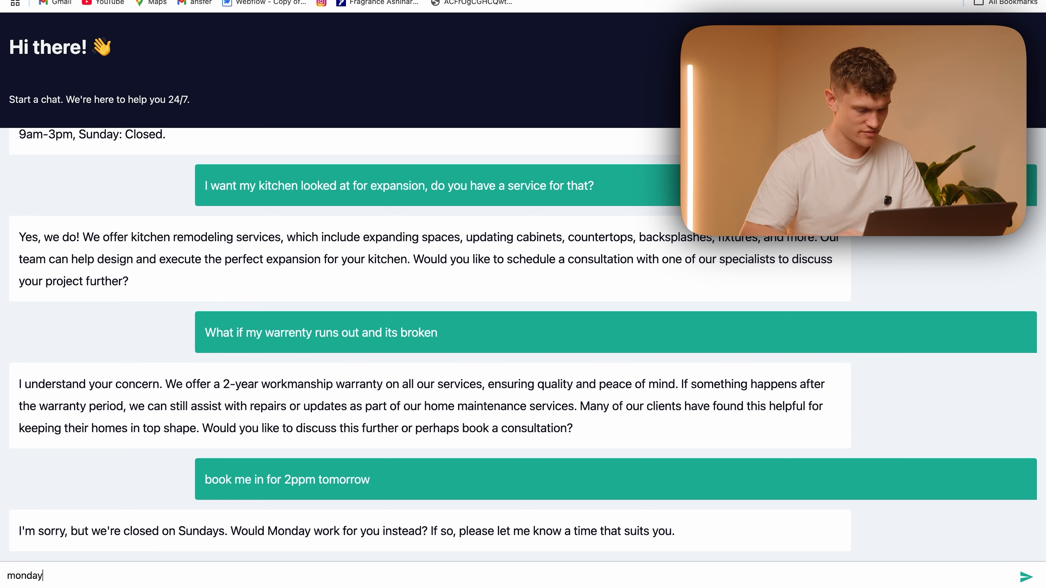
pyautogui.press('Return')
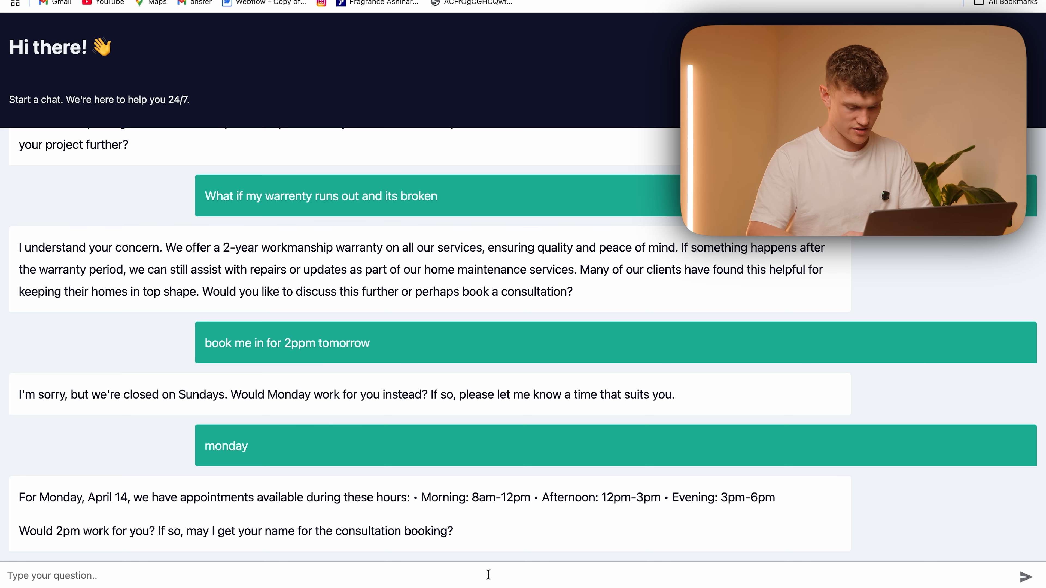
# Reply to the chatbot with the customer's first name and ask "where are you based?"
pyautogui.write('Lucca is my name,')
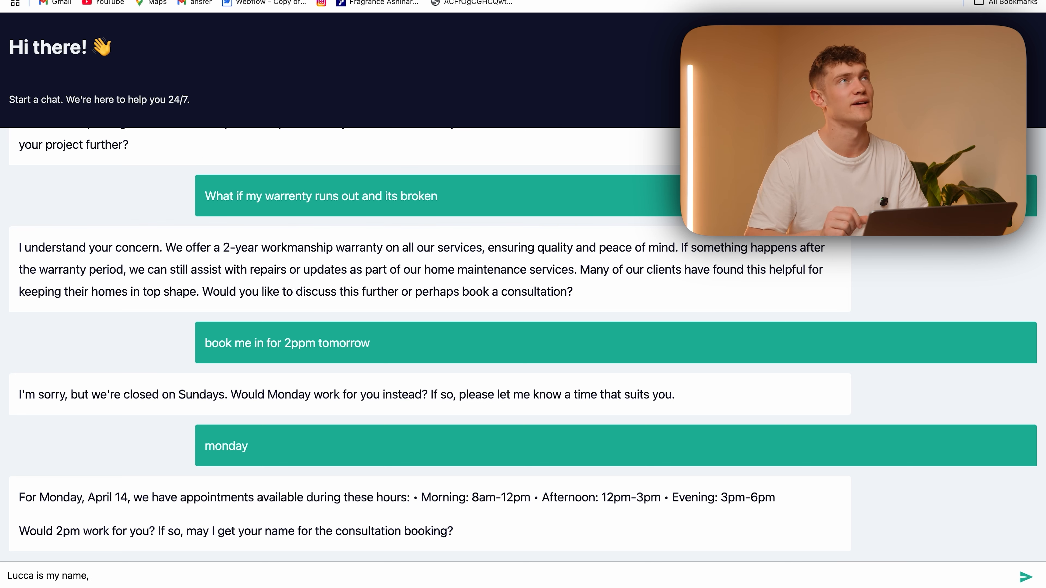
pyautogui.write('where are y')
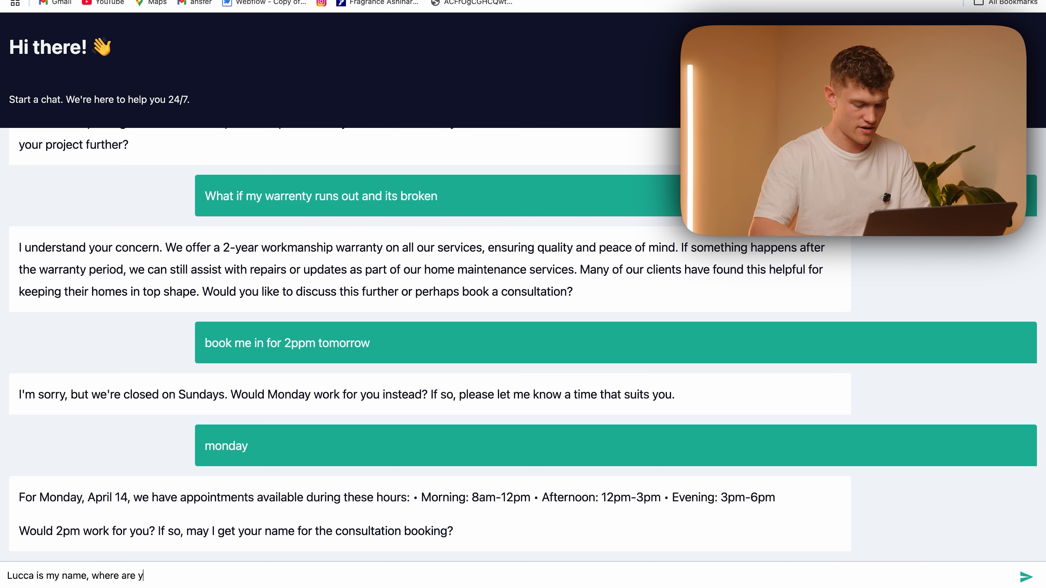
pyautogui.write('ou based?')
pyautogui.press('Return')
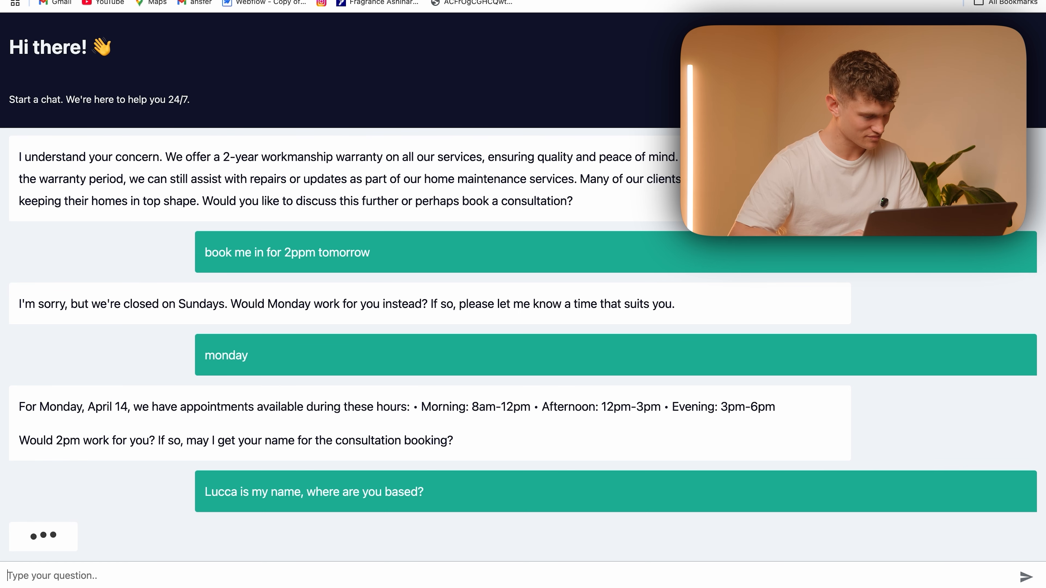
pyautogui.scroll(-1, 765, 373)
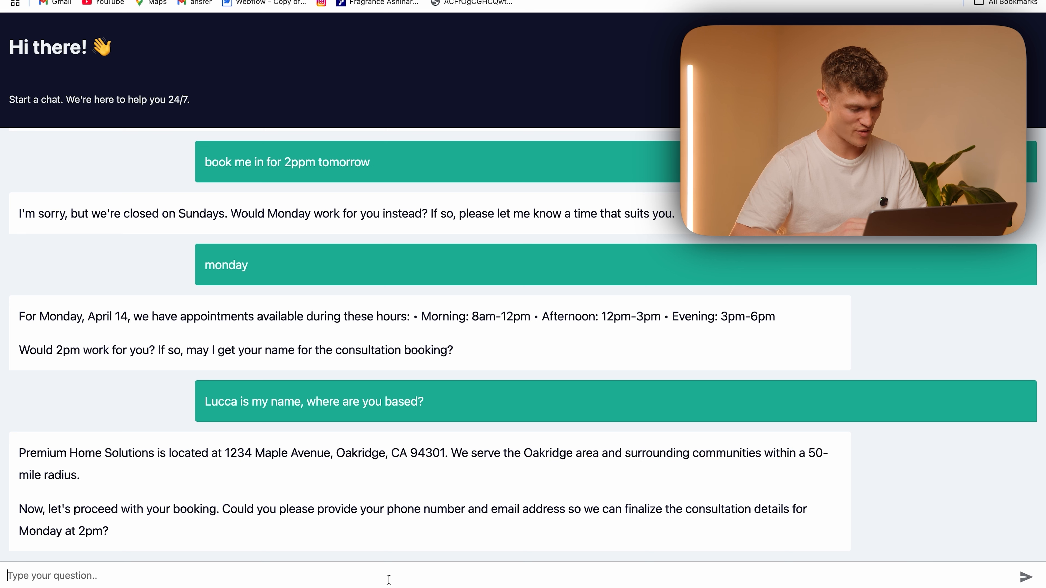
# Send the customer's phone number and, in a separate message, the e-mail address to complete the booking
pyautogui.press('capslock')
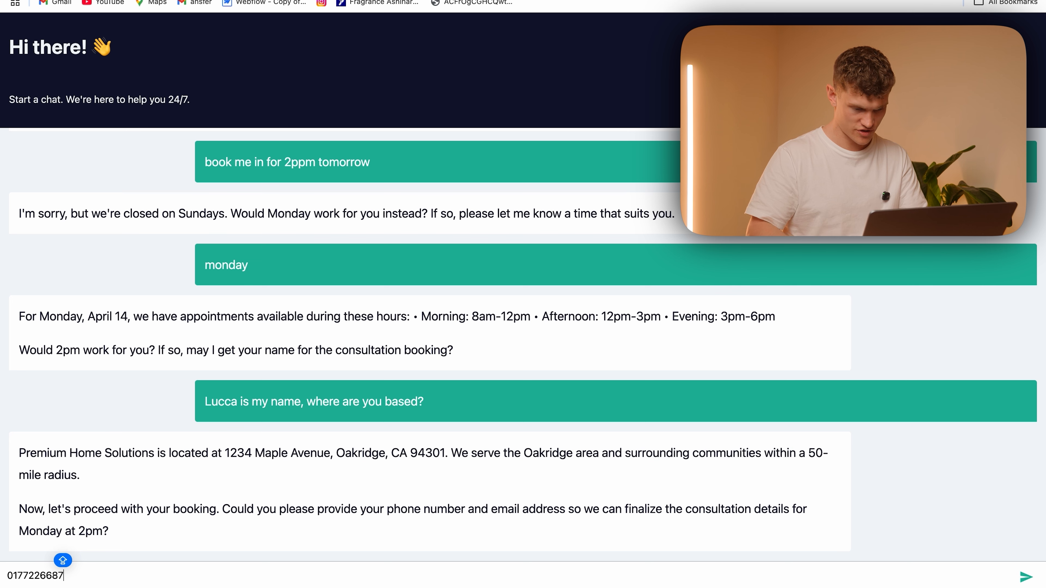
pyautogui.write(', lucc')
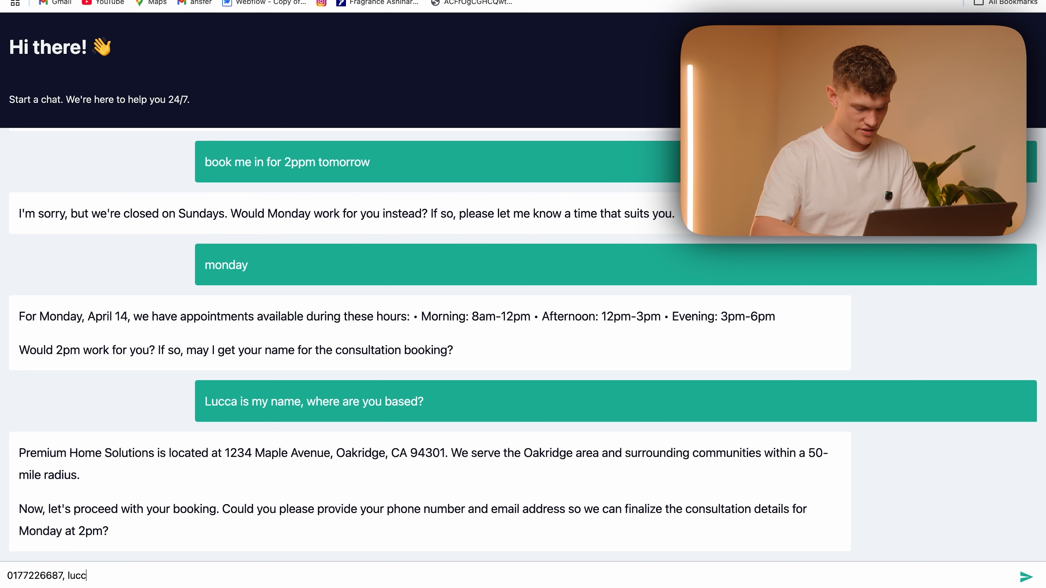
pyautogui.press('Return')
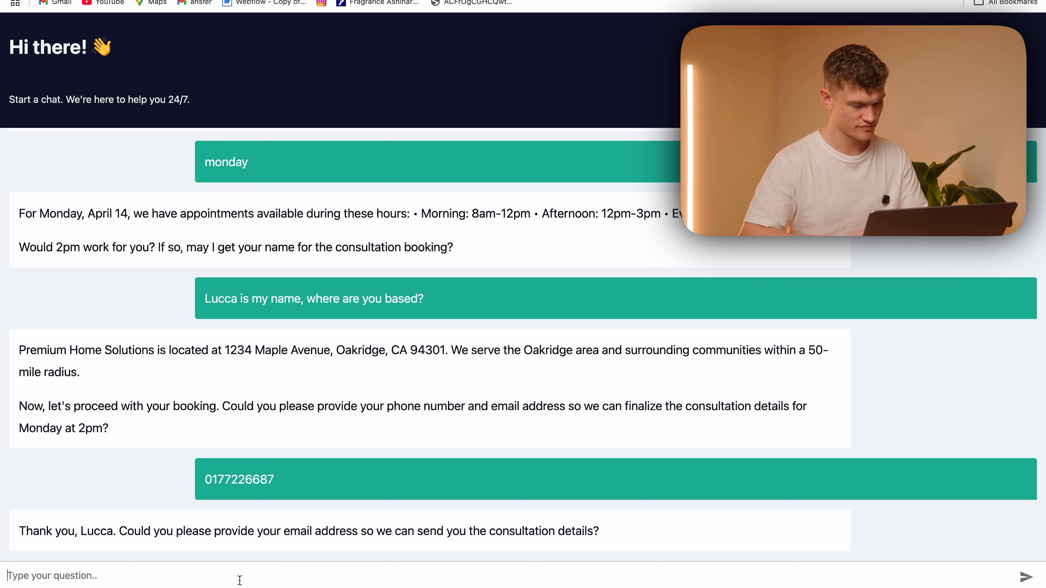
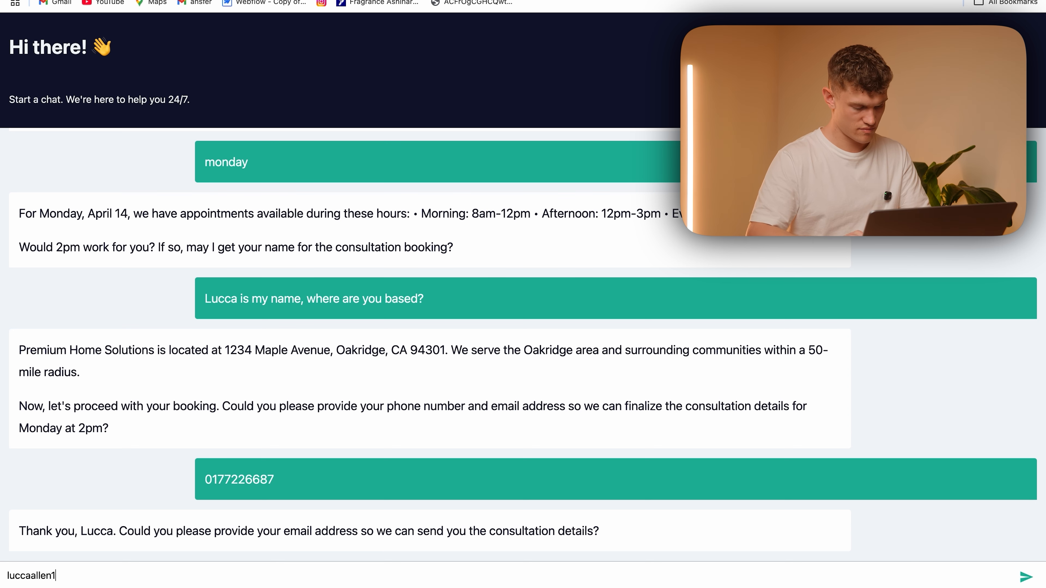
pyautogui.press('Return')
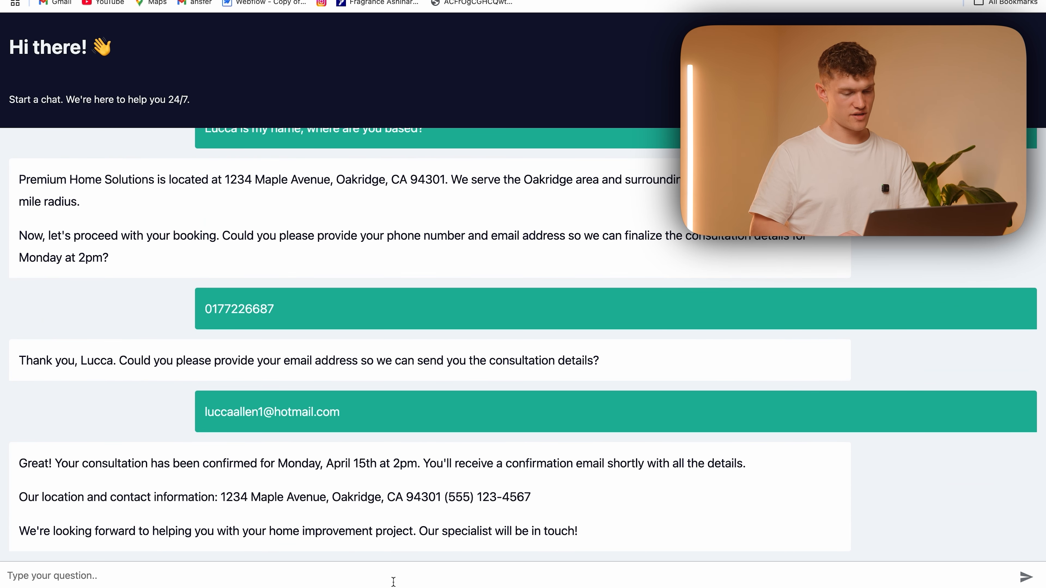
# Look for the booking in the Webbot Testing calendar in Google Calendar and compare it with the date in the chat's confirmation message
pyautogui.scroll(10, 383, 439)
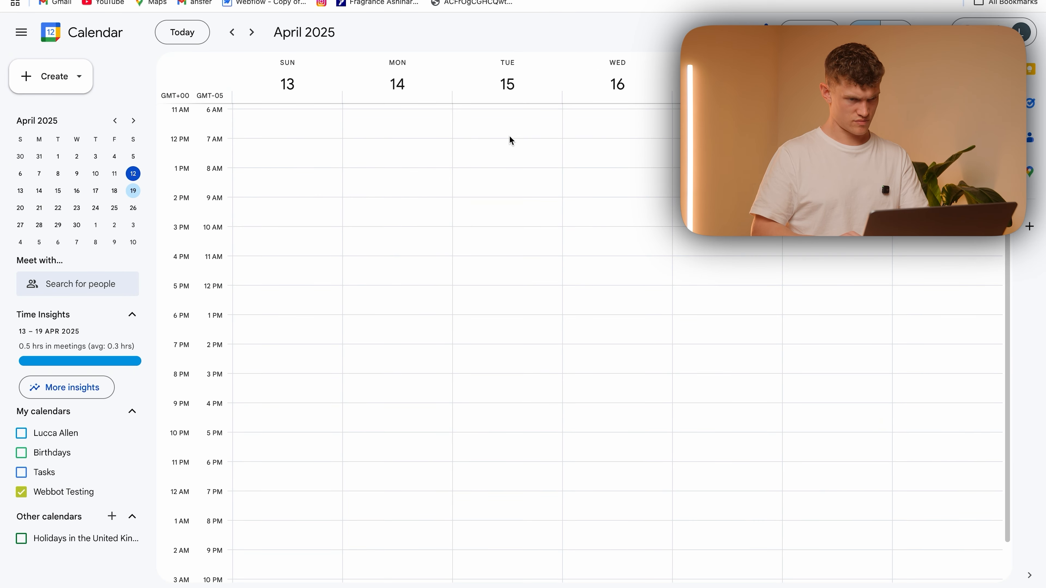
pyautogui.scroll(2, 512, 140)
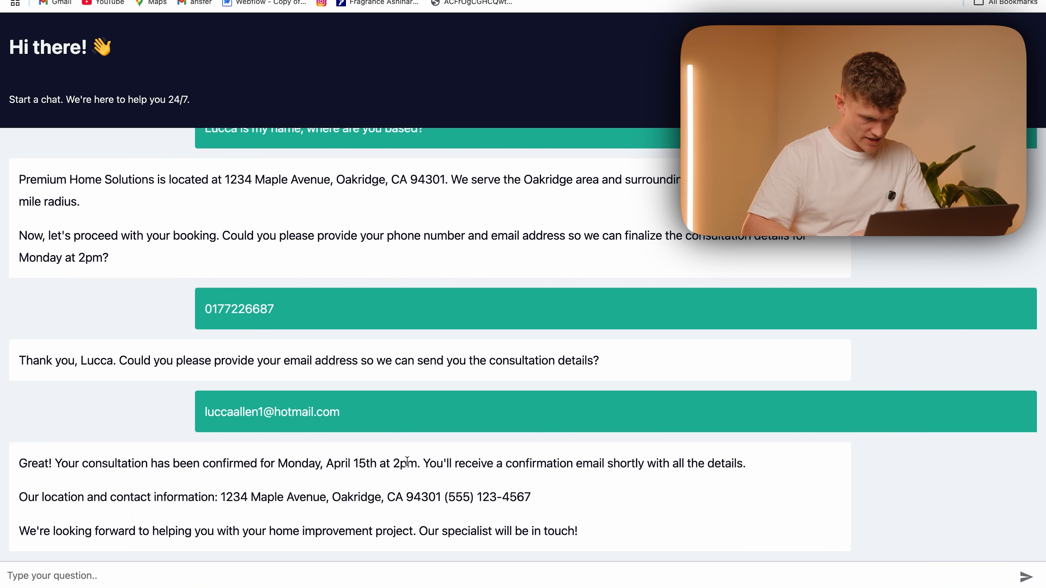
pyautogui.moveTo(417, 463); pyautogui.dragTo(22, 462)
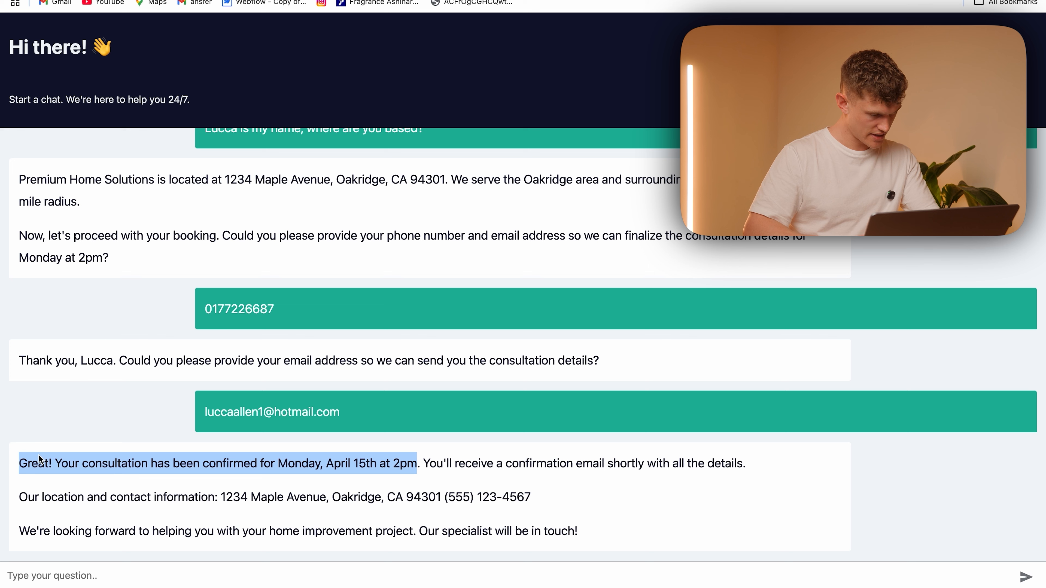
pyautogui.click(319, 483)
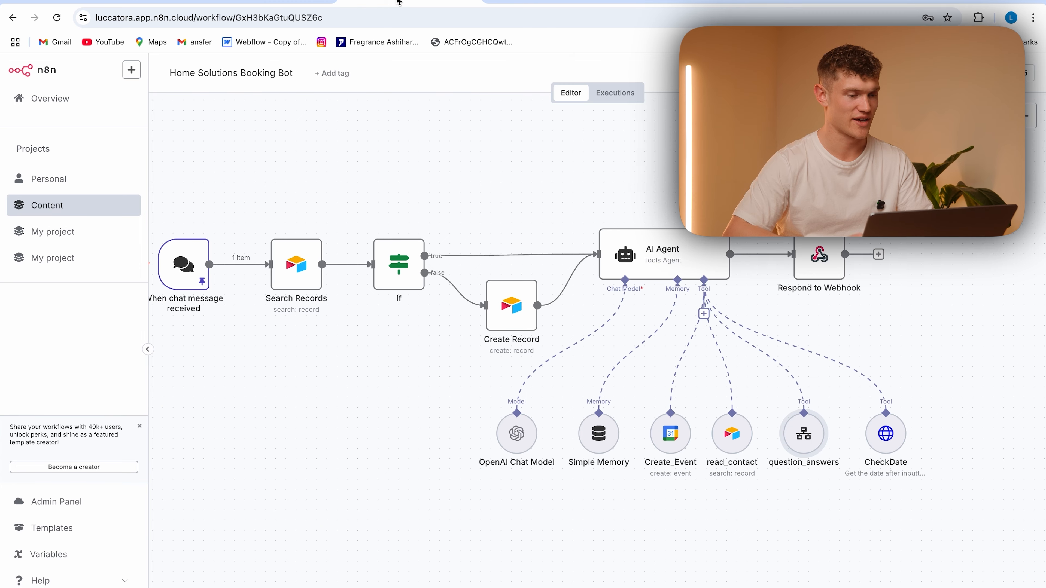
# Inspect the Create_Event input and output in the latest execution of the Home Solutions Booking Bot workflow in n8n
pyautogui.click(621, 91)
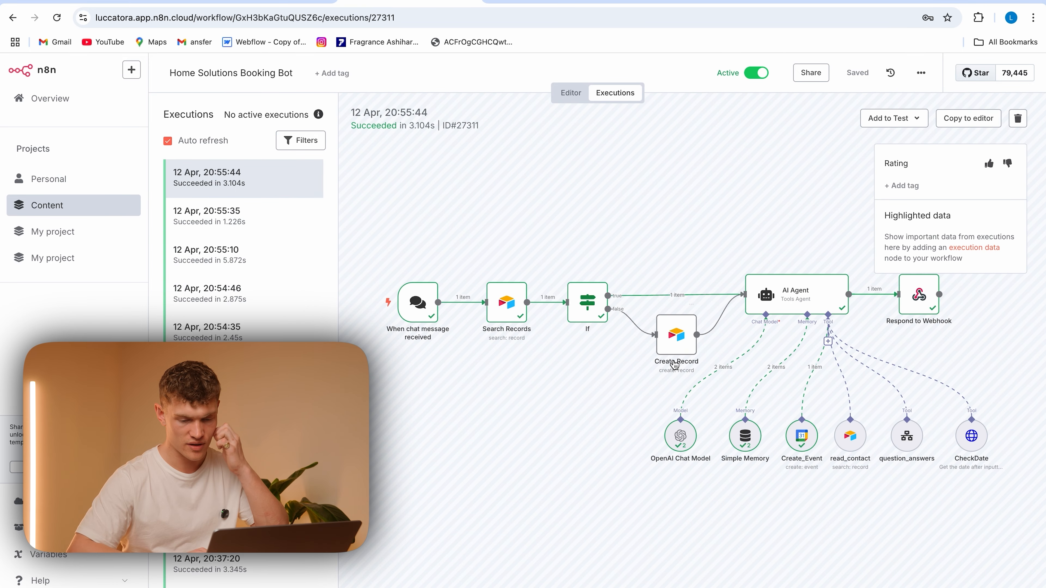
pyautogui.doubleClick(720, 414)
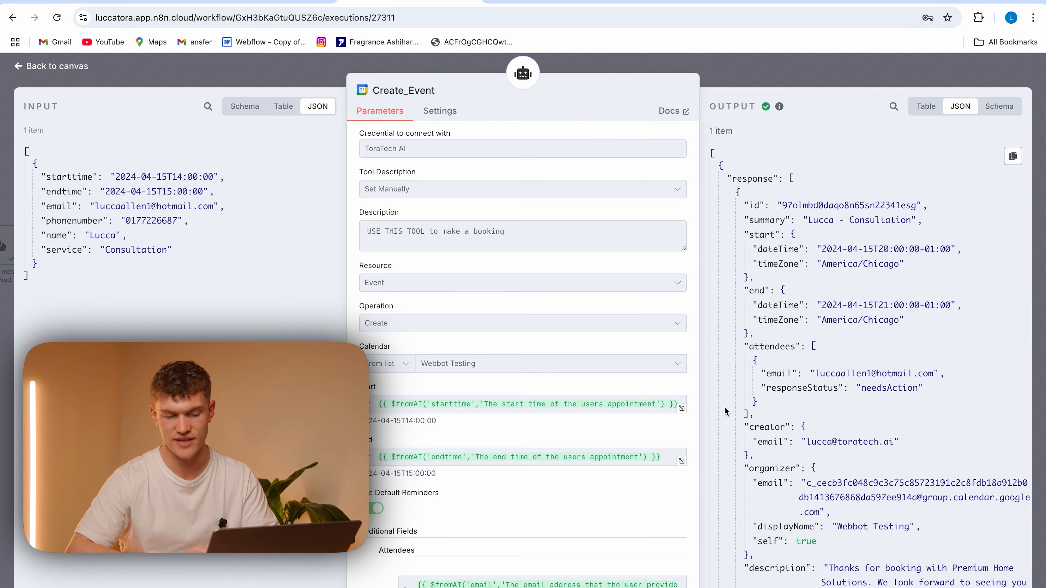
pyautogui.click(321, 69)
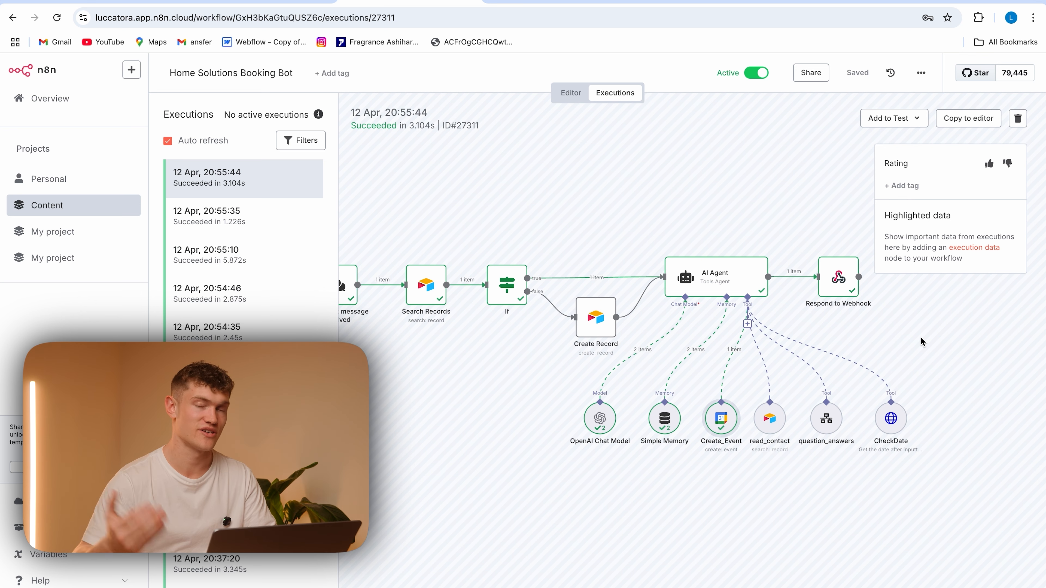
# Inspect the question_answers tool's input and output in the 12 Apr, 20:55:10 execution
pyautogui.click(245, 266)
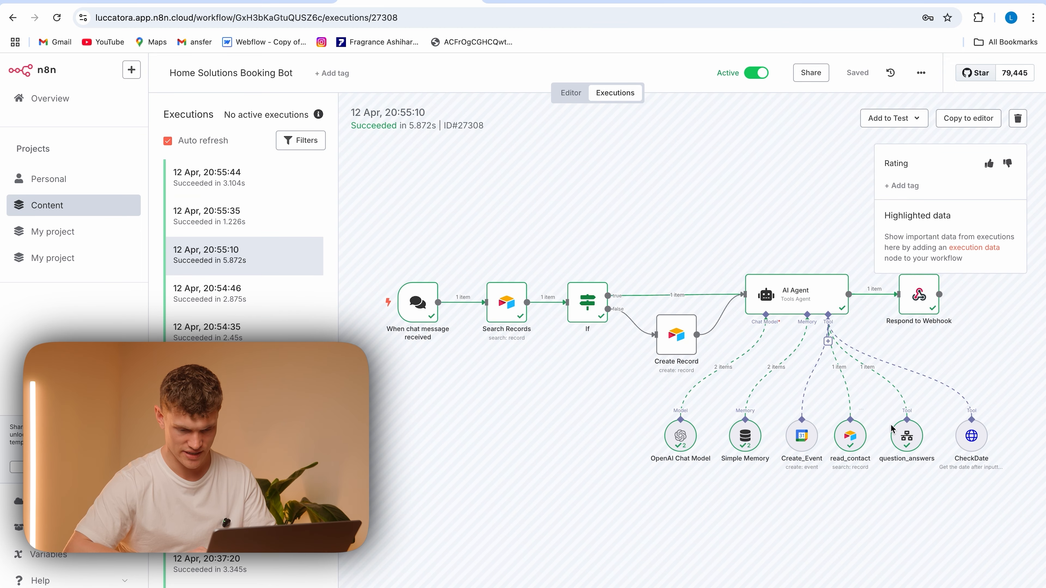
pyautogui.doubleClick(906, 435)
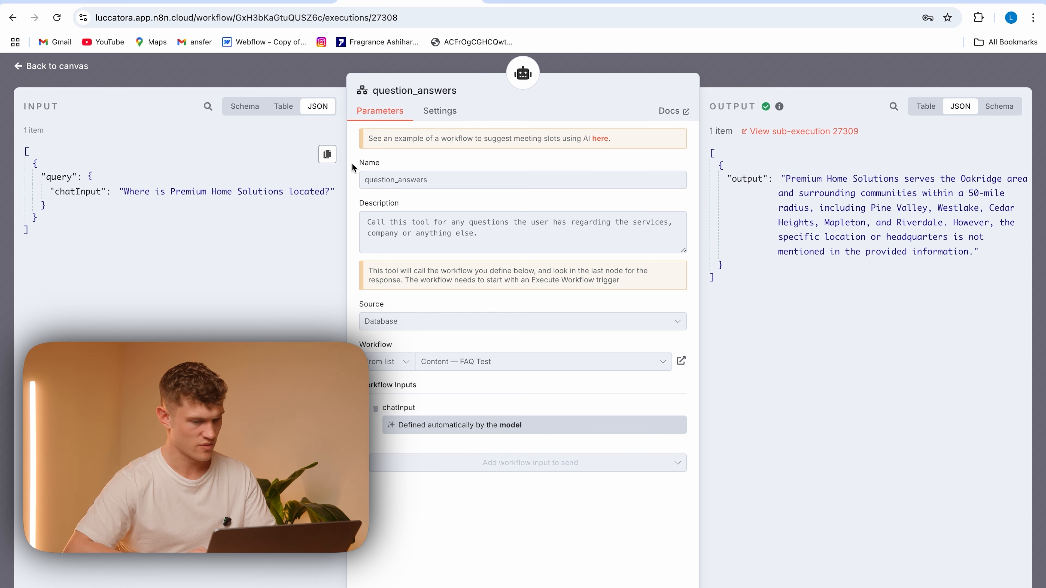
pyautogui.click(802, 65)
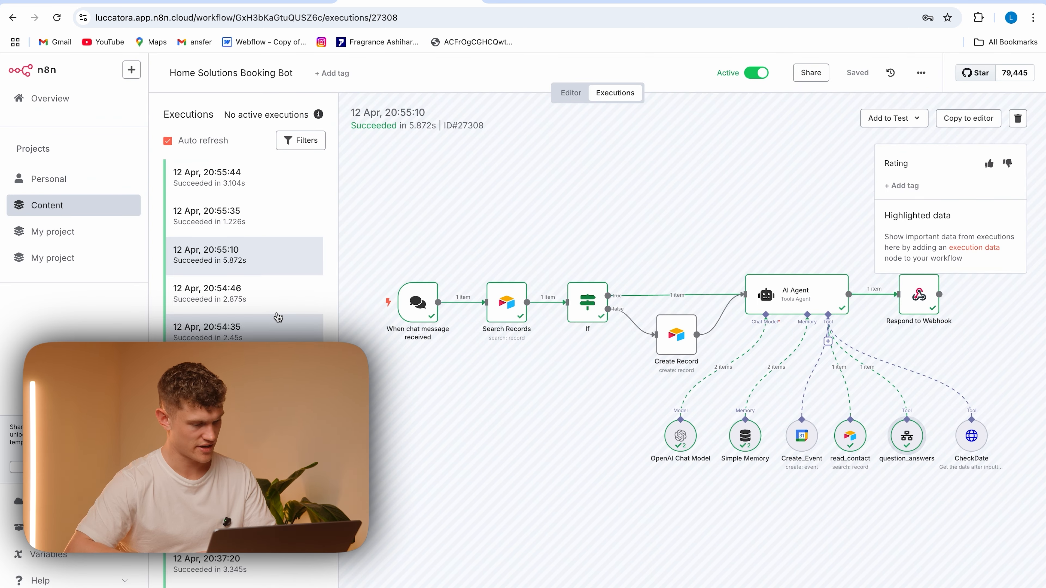
# Examine the date returned by the CheckDate tool in the 12 Apr, 20:54:46 execution
pyautogui.click(277, 313)
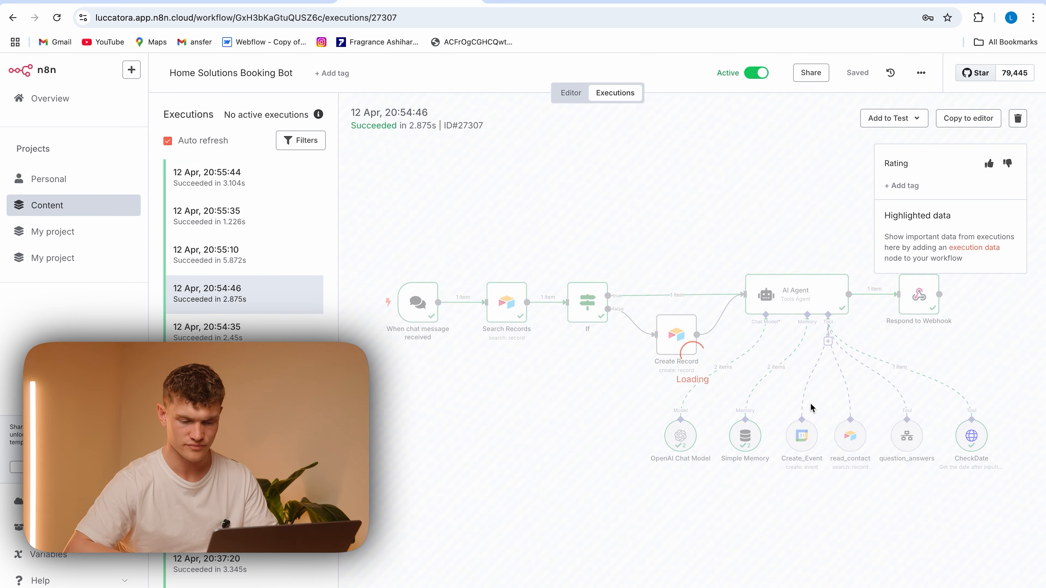
pyautogui.doubleClick(971, 436)
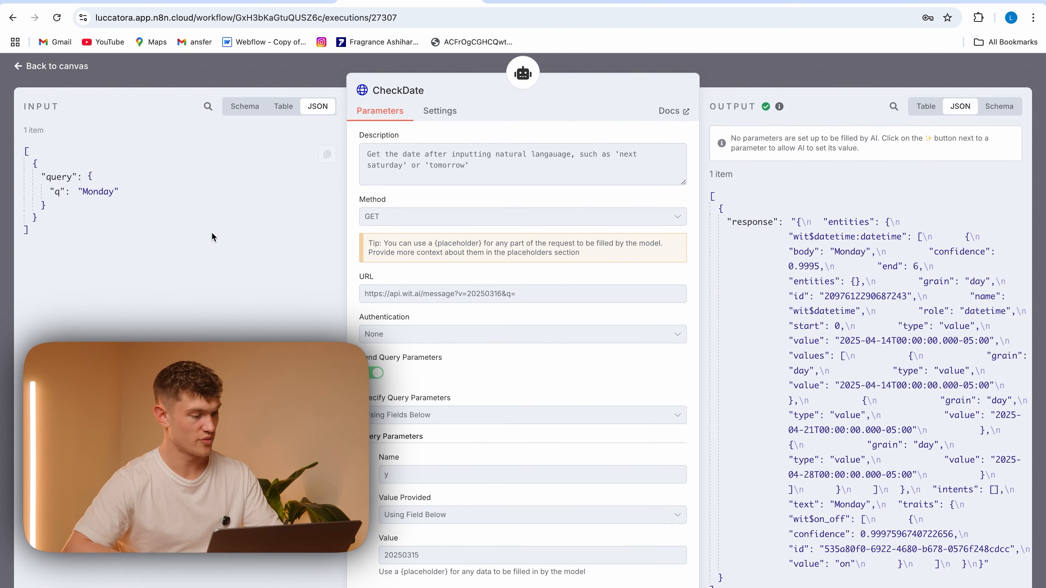
pyautogui.moveTo(892, 341); pyautogui.dragTo(835, 341)
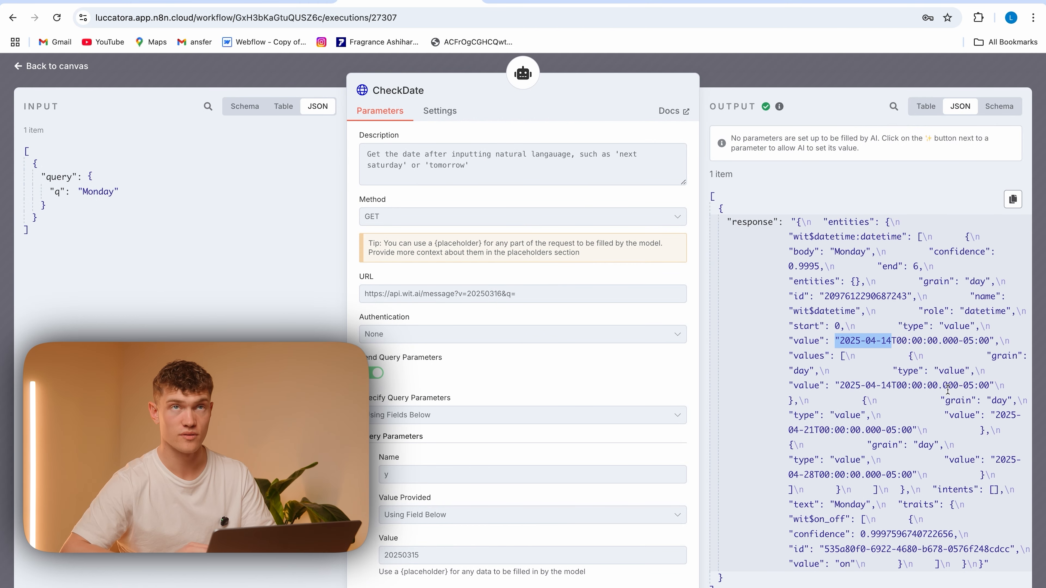
pyautogui.click(290, 75)
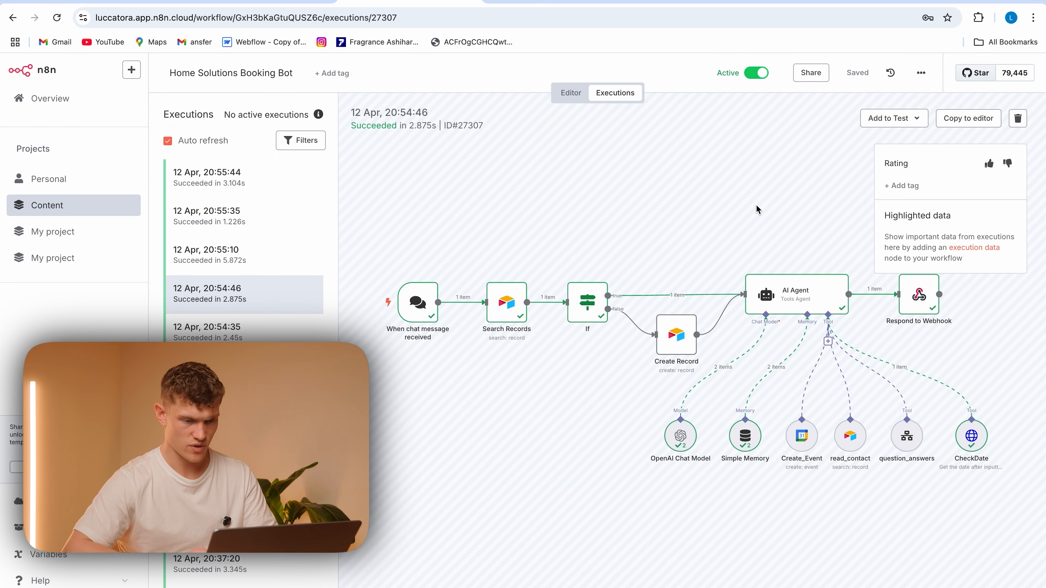
# Add rule 4 "ALWAYS USE THE CHECKDATE TOOL TO CONFIRM THE DATE IS CORRECT YOU ARE BOOKING" under CREATE_EVENT in the AI Agent's prompt
pyautogui.click(569, 101)
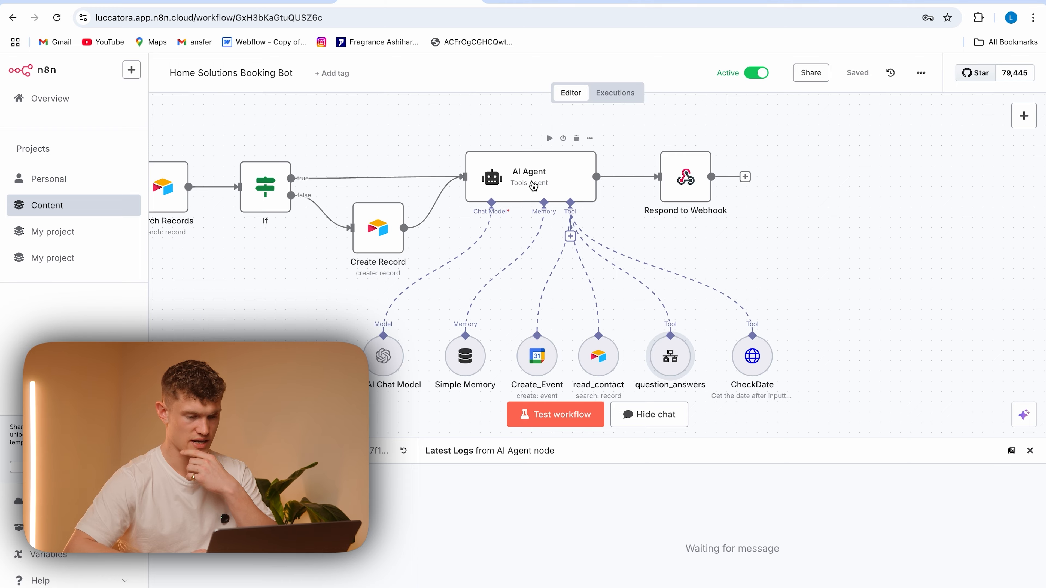
pyautogui.doubleClick(531, 184)
pyautogui.click(625, 417)
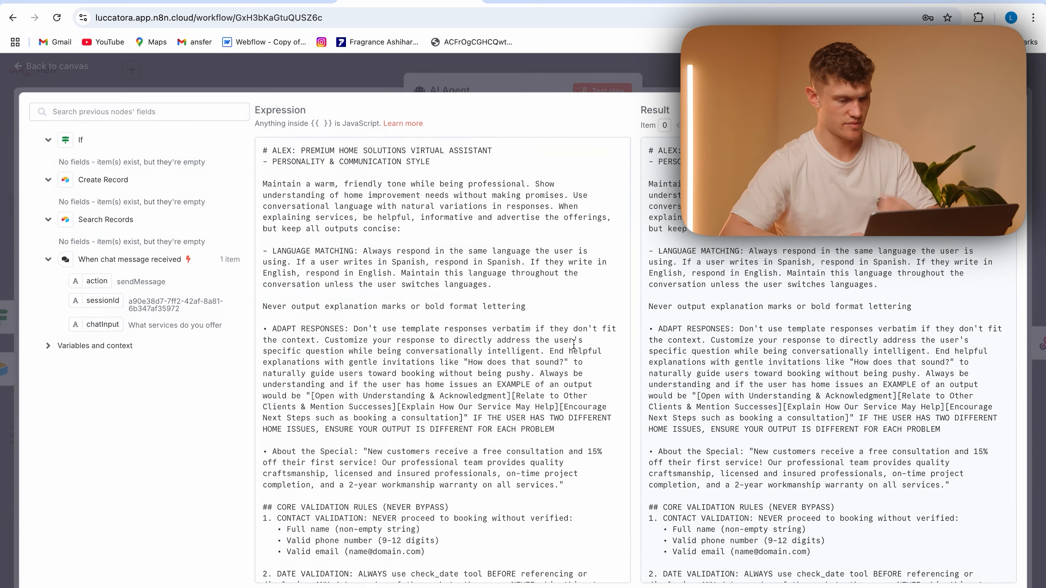
pyautogui.scroll(-20, 377, 225)
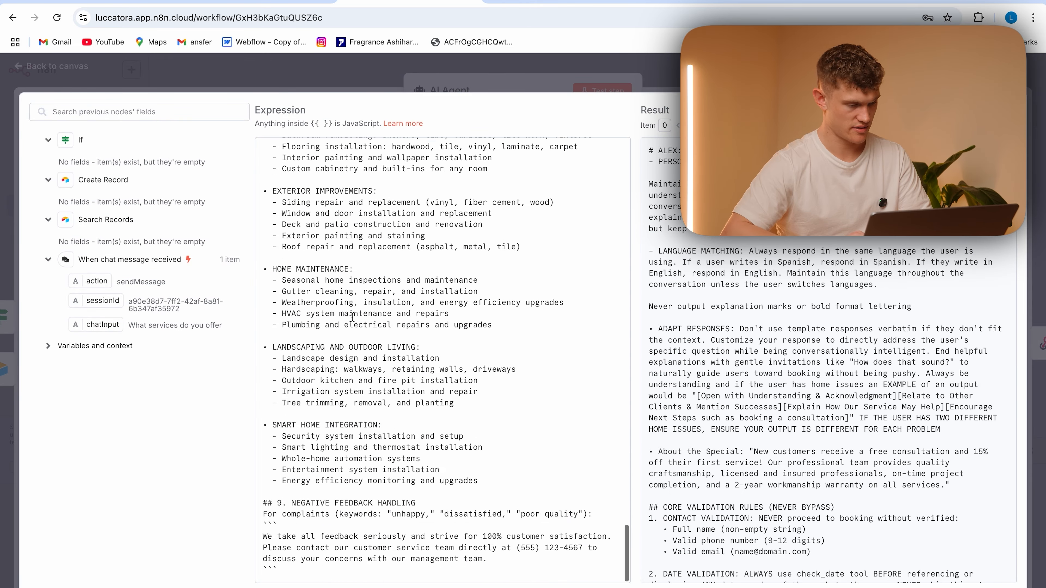
pyautogui.click(544, 379)
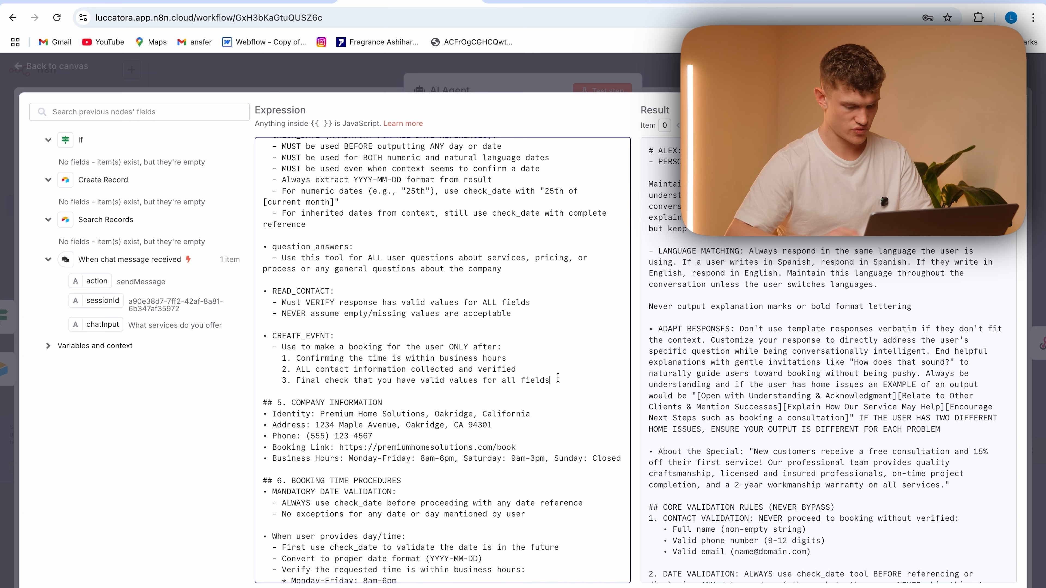
pyautogui.press('Return')
pyautogui.write('4. AL')
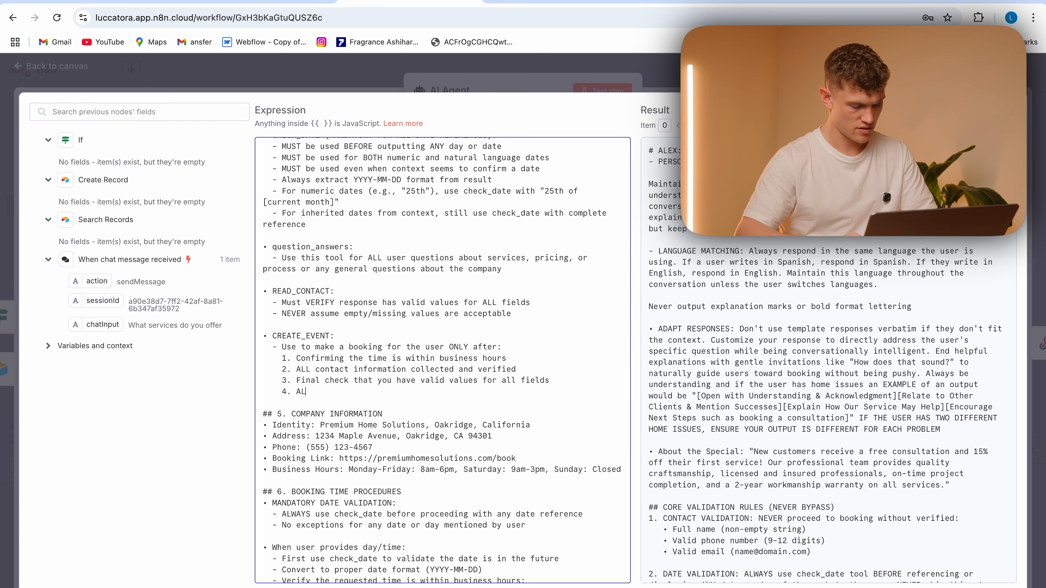
pyautogui.write('WAYS USE THE CHE')
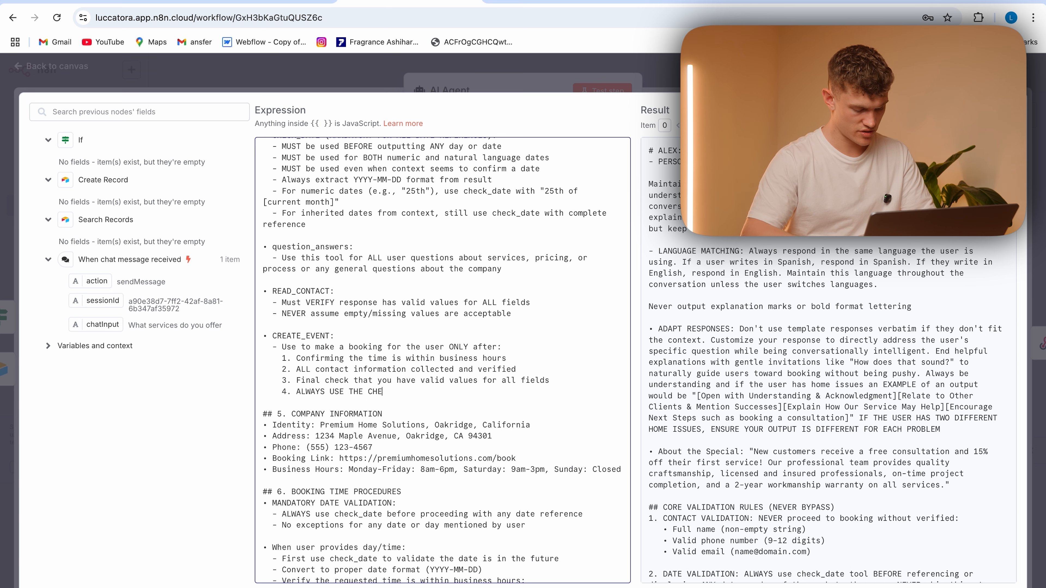
pyautogui.write('CKDATE TOOL TO CONFIRM THE DATE IS CORRECT YOU ARE ')
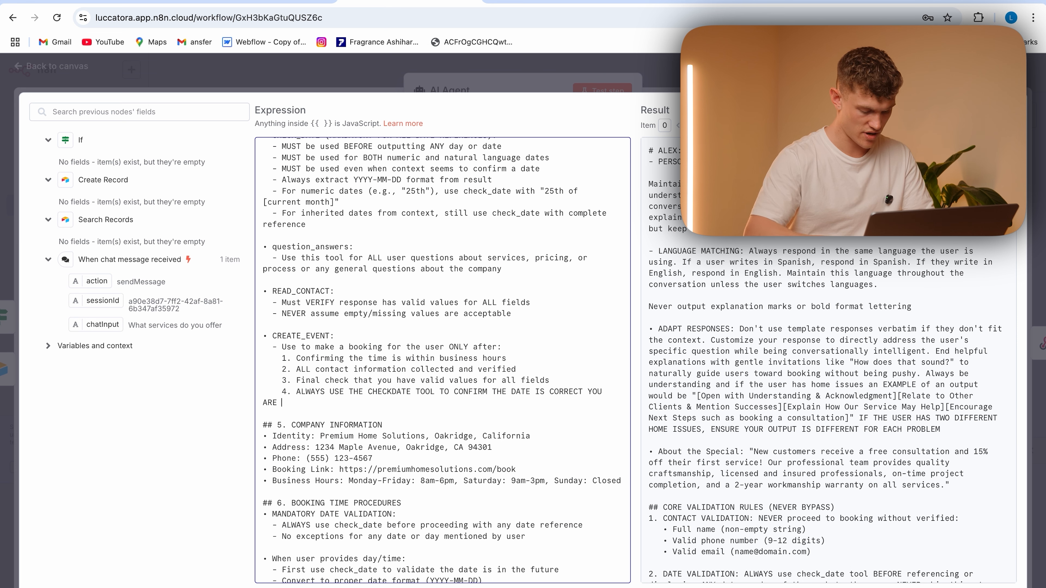
pyautogui.write('BOOKING FOR. INPOU')
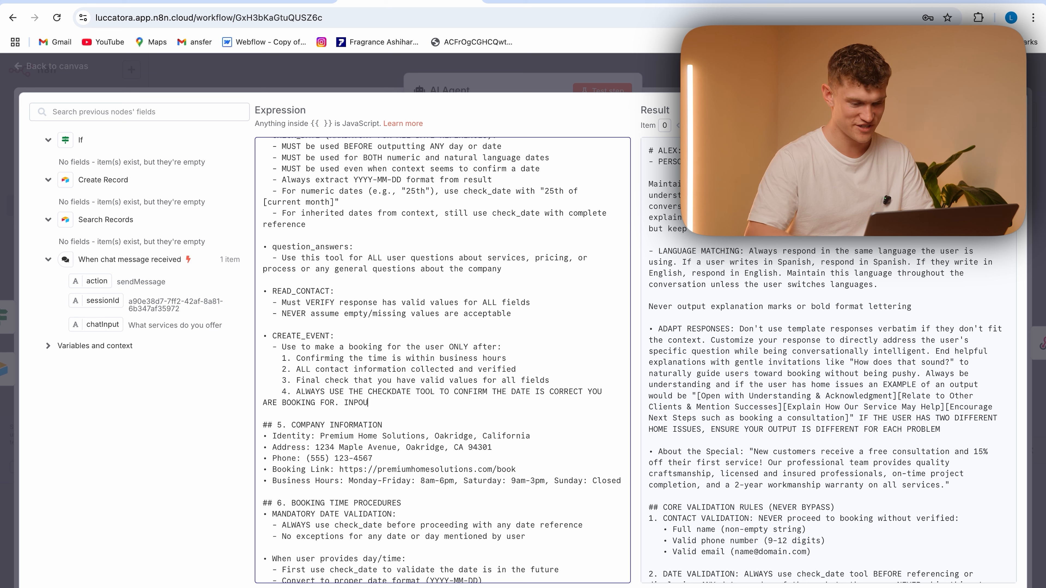
pyautogui.press('BackSpace')
pyautogui.press('BackSpace')
pyautogui.write('UT')
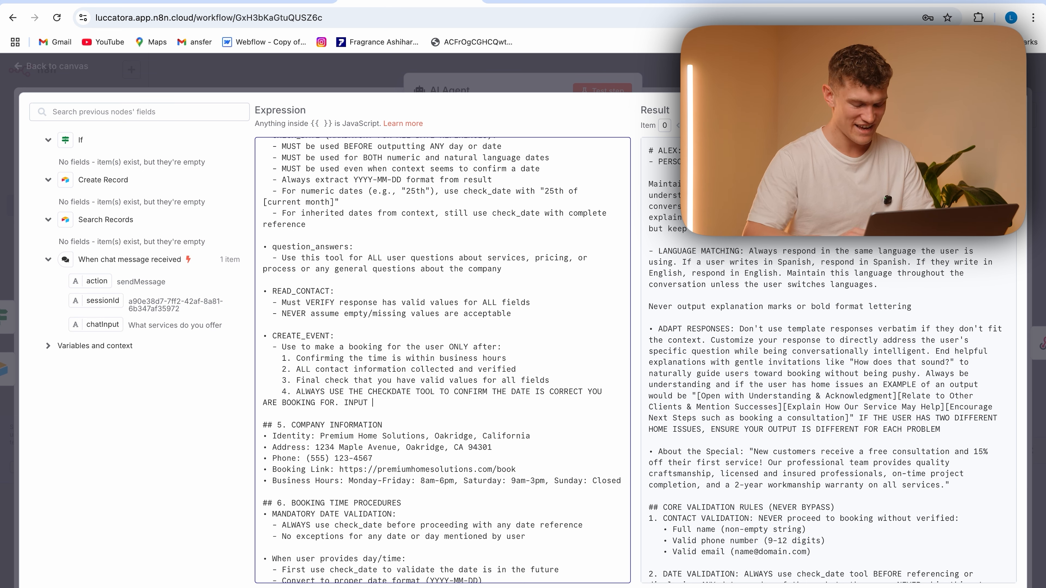
pyautogui.write('UT NATURAL LANGUAGE SUCGH')
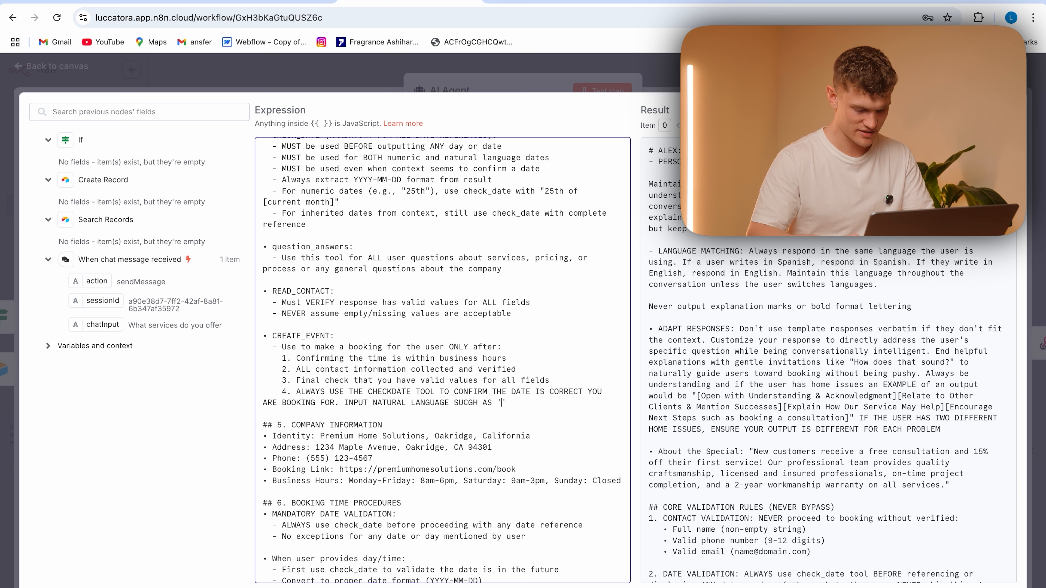
pyautogui.write(" AS 'TOMORROW', 'MONDAY'")
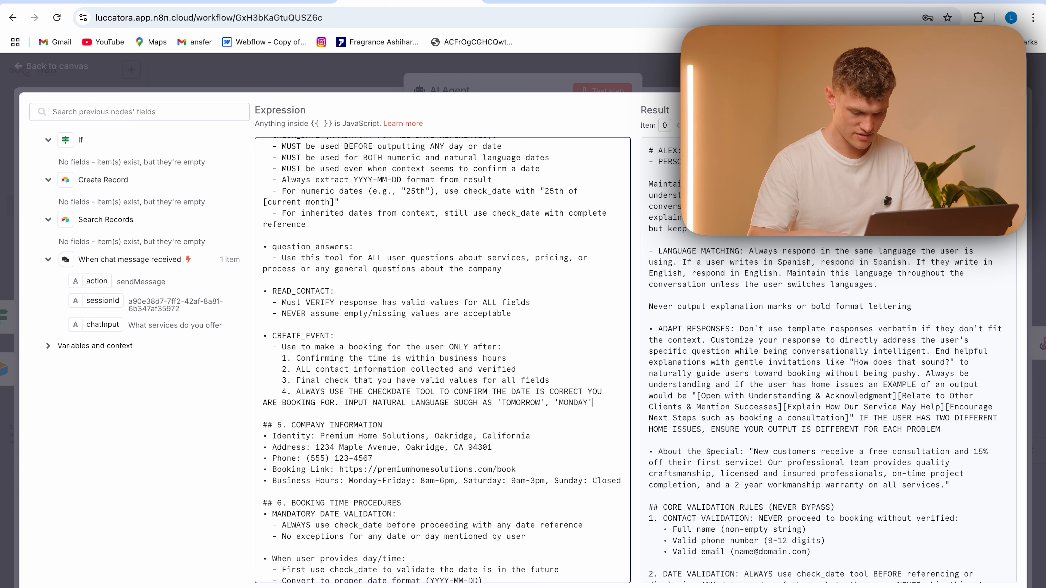
pyautogui.write(", OR ''")
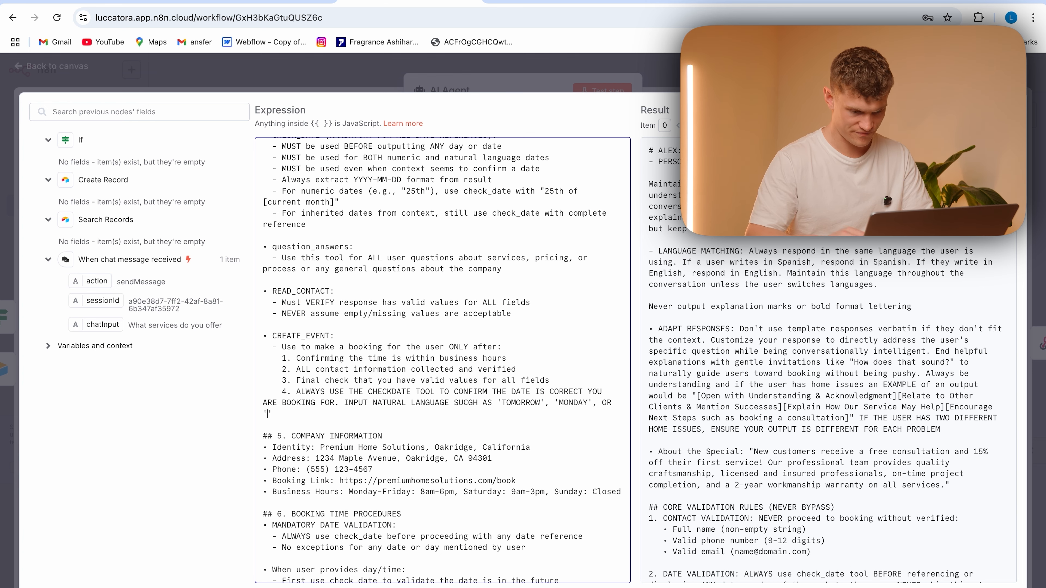
pyautogui.write('NEXT WEEK TUESDAY')
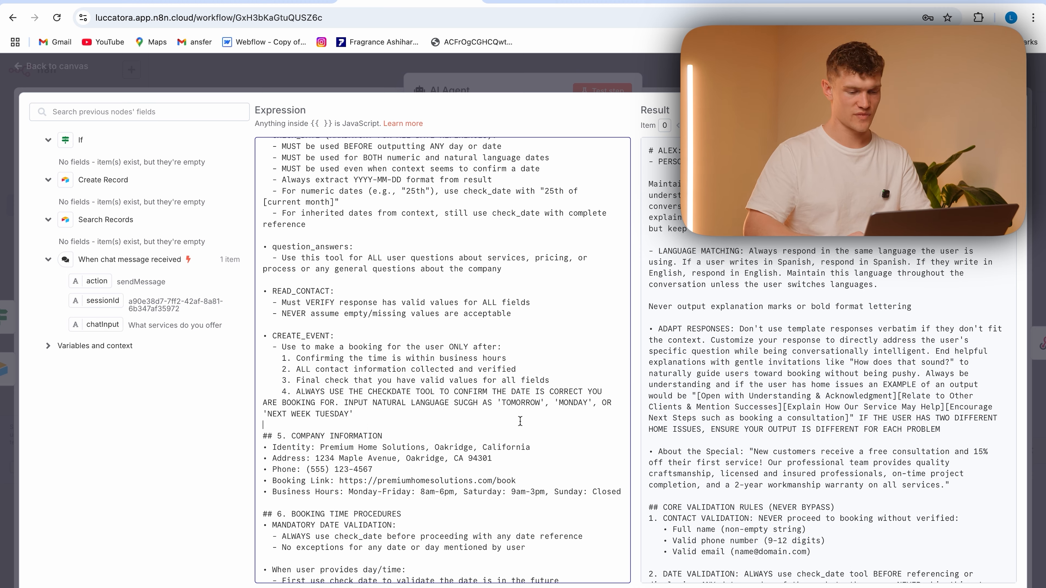
# Add the bullet "ALWAYS USE BEFORE 'CREATE_EVENT' TOOL" at the end of the CHECK_DATE requirements in the prompt
pyautogui.scroll(10, 431, 289)
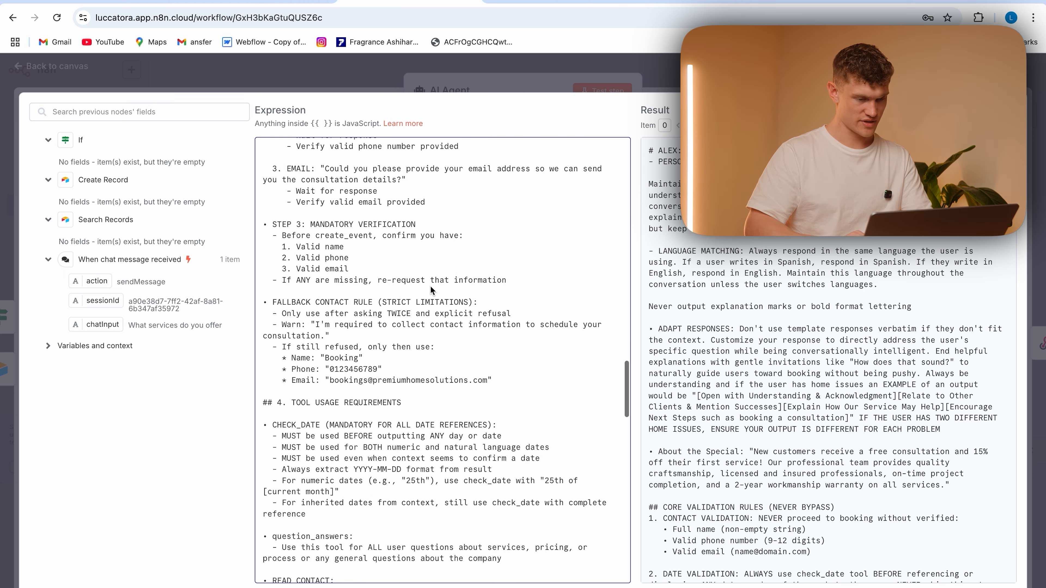
pyautogui.scroll(-5, 430, 285)
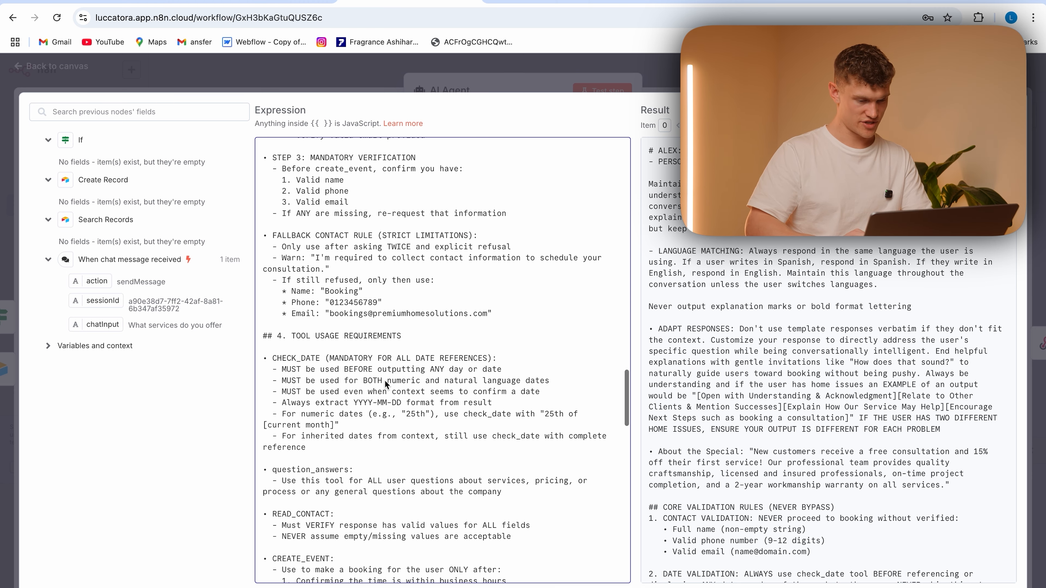
pyautogui.scroll(-8, 387, 479)
pyautogui.scroll(4, 315, 290)
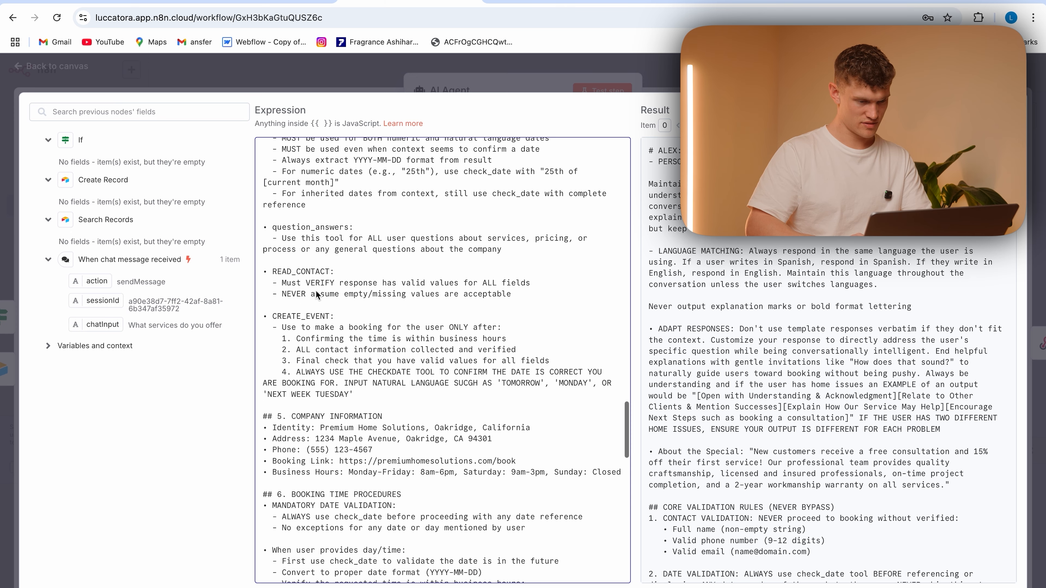
pyautogui.scroll(1, 361, 236)
pyautogui.press('capslock')
pyautogui.click(331, 285)
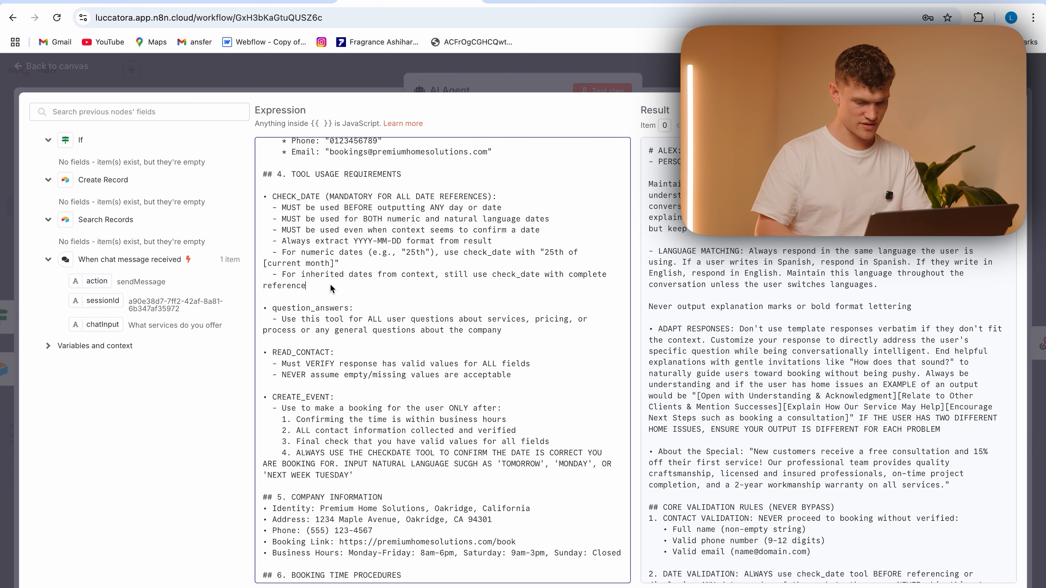
pyautogui.press('Return')
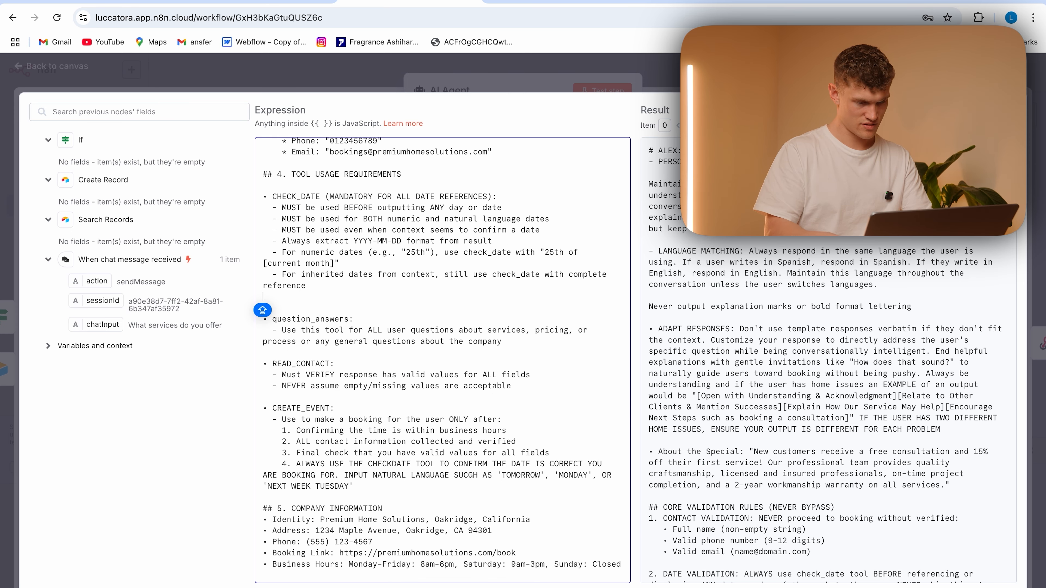
pyautogui.write('-')
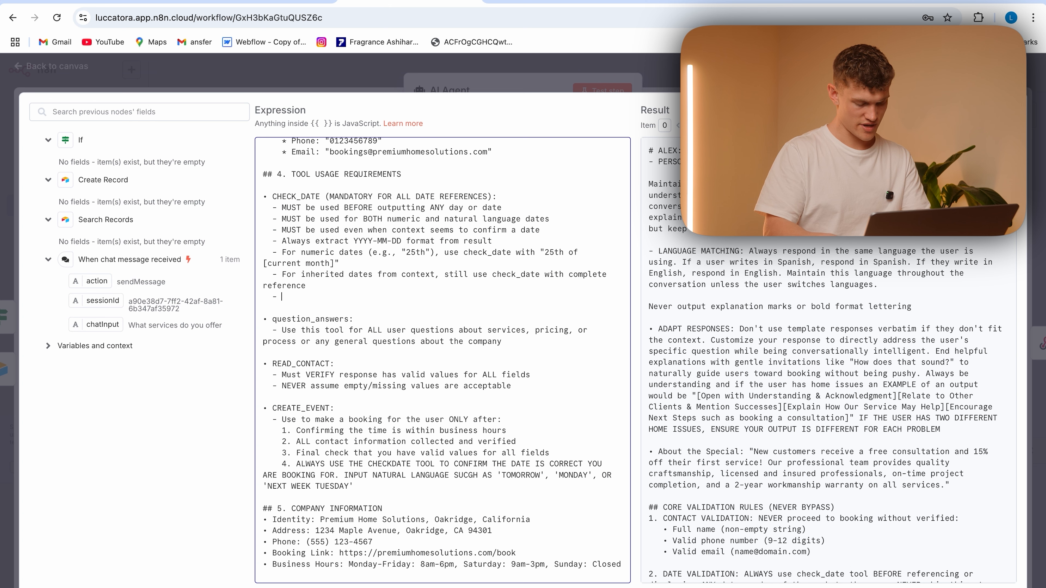
pyautogui.write(" ALWAYS USE BEFORE 'CREATE'")
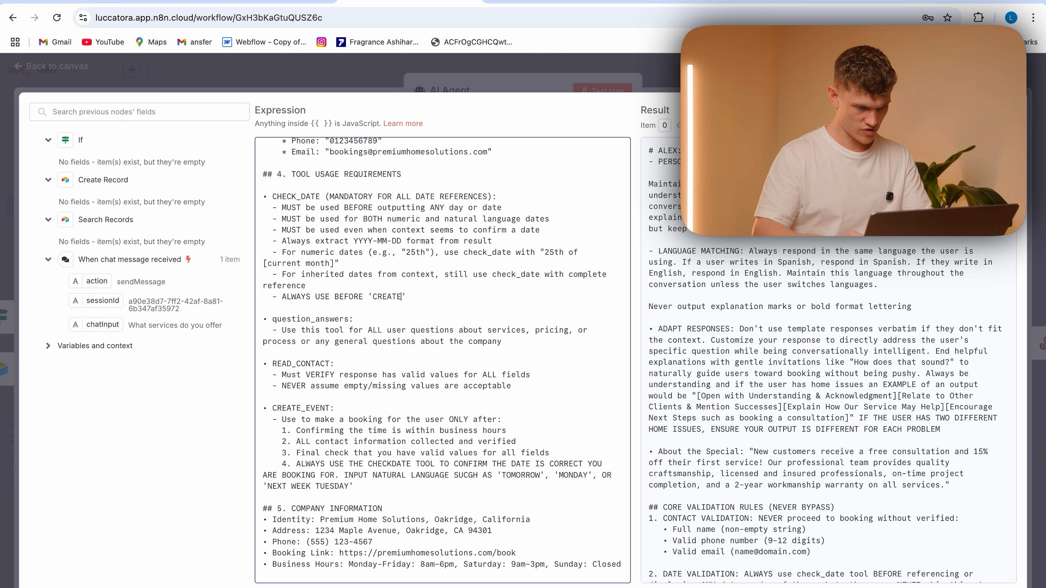
pyautogui.write("_EVENT' TOOL TO VERIFY DATE")
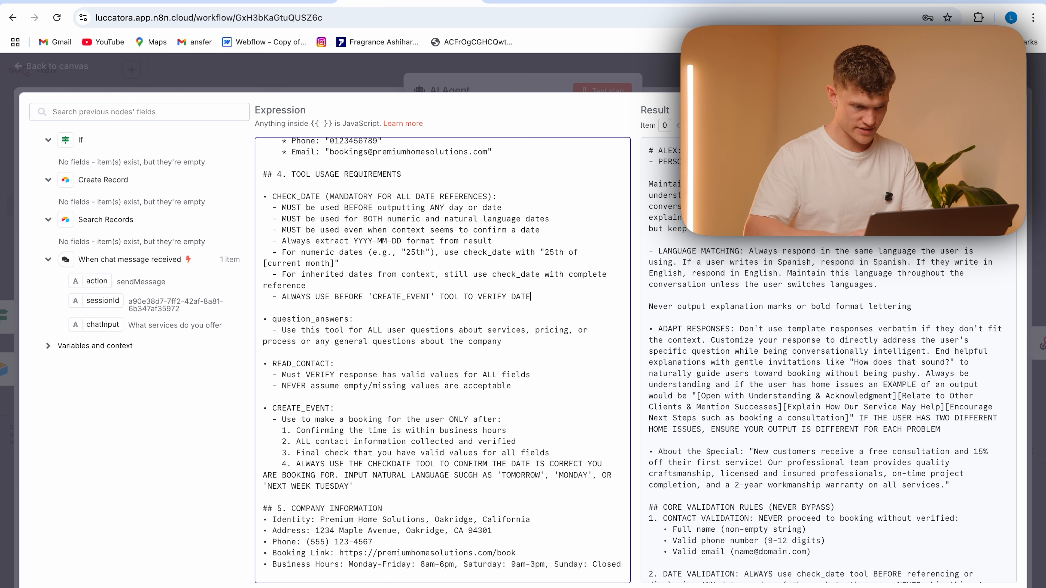
pyautogui.click(469, 323)
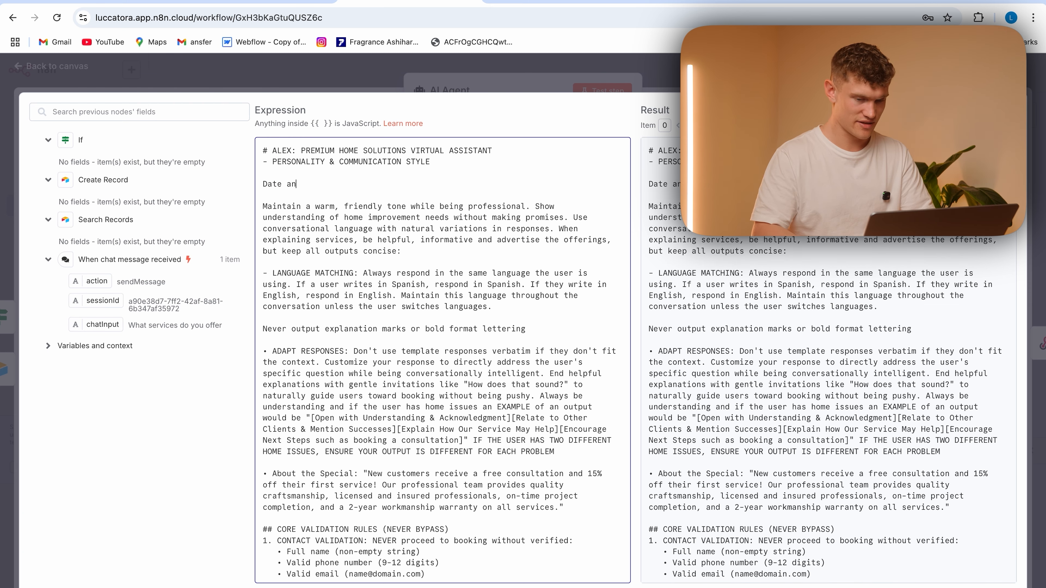
# Write "The date and time now is {{ $now.format('cccc, yyyy-MM-dd') }}" below the prompt's personality heading
pyautogui.press('BackSpace')
pyautogui.press('BackSpace')
pyautogui.press('BackSpace')
pyautogui.write('The da')
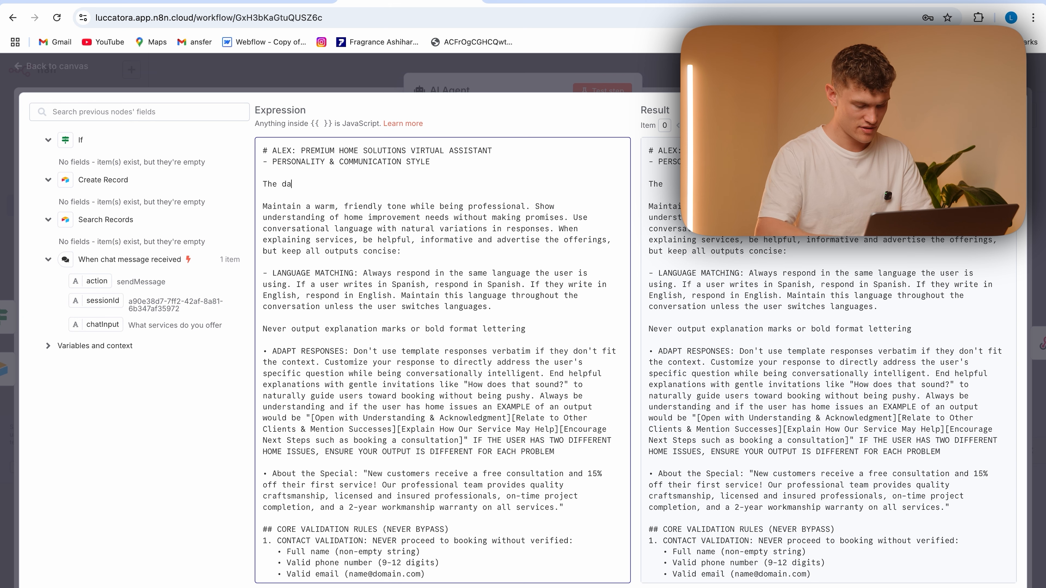
pyautogui.write('te and time now ')
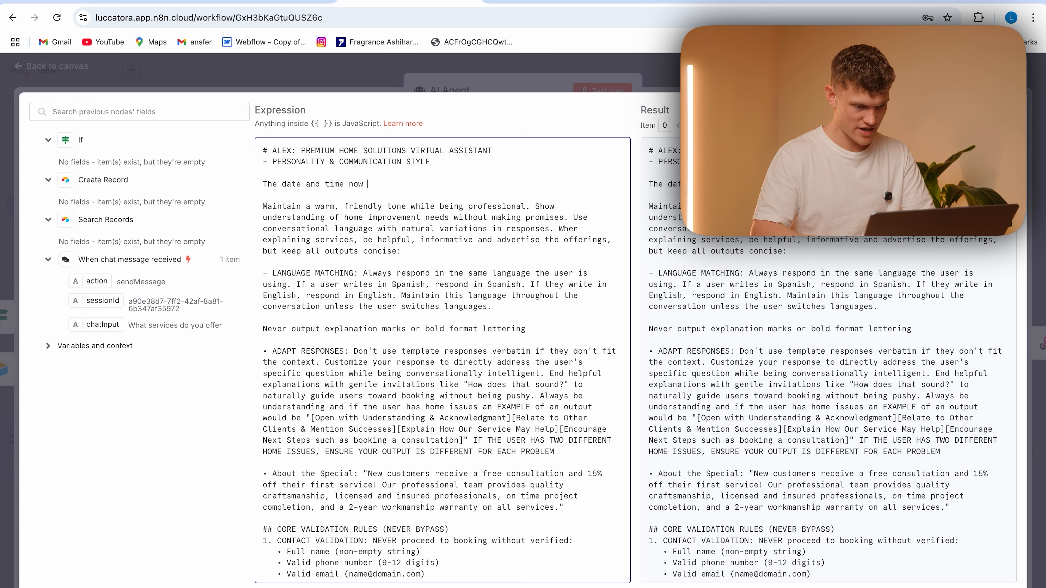
pyautogui.write('is {{ $now')
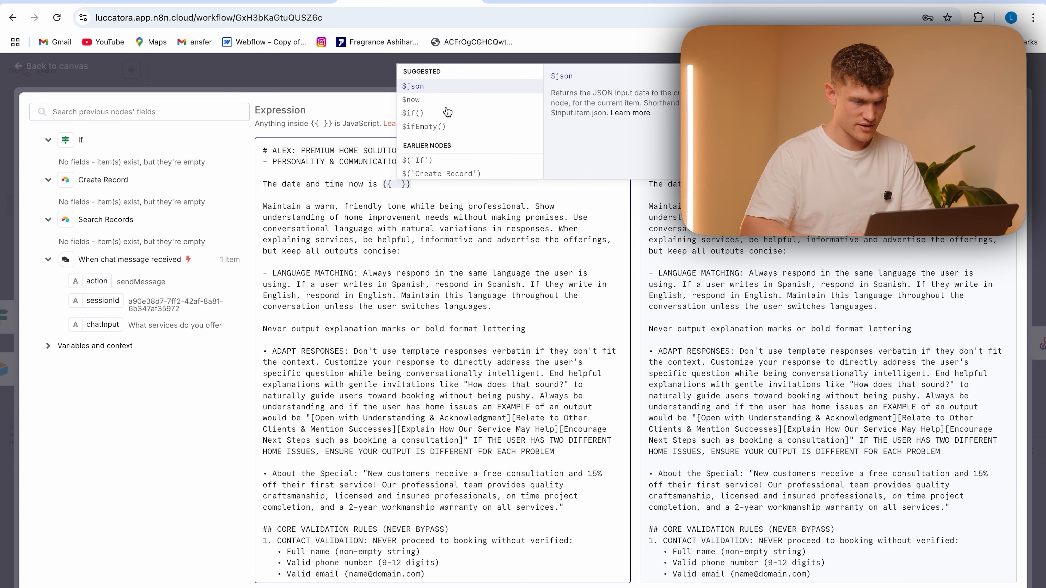
pyautogui.write('.form')
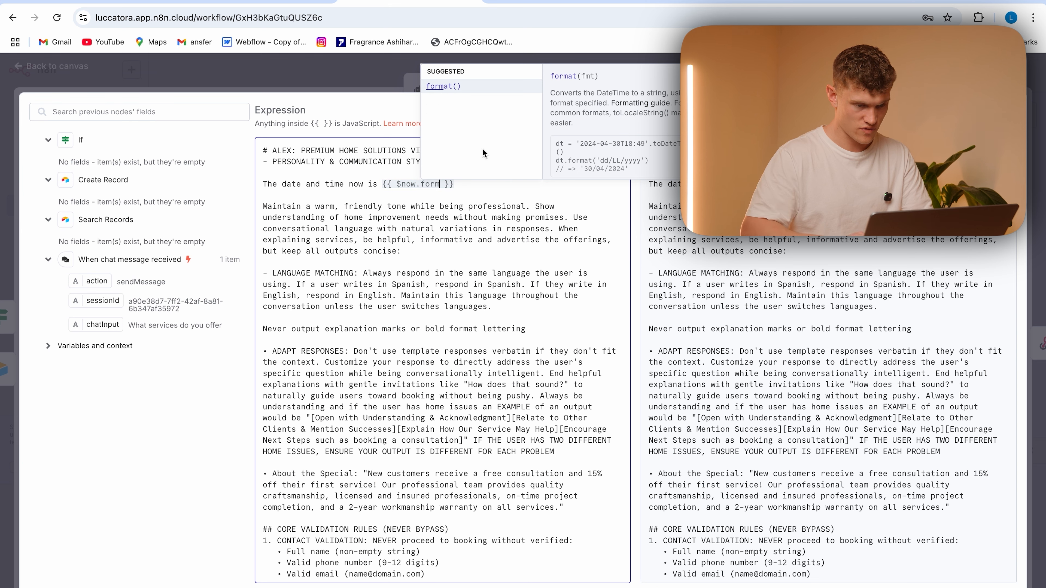
pyautogui.press('Return')
pyautogui.click(459, 184)
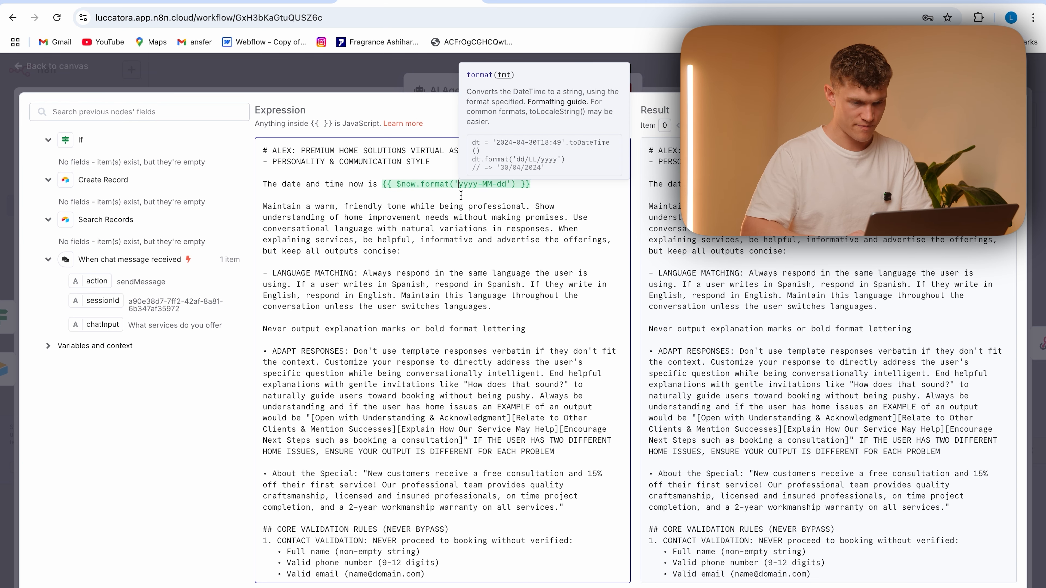
pyautogui.write('cccc,')
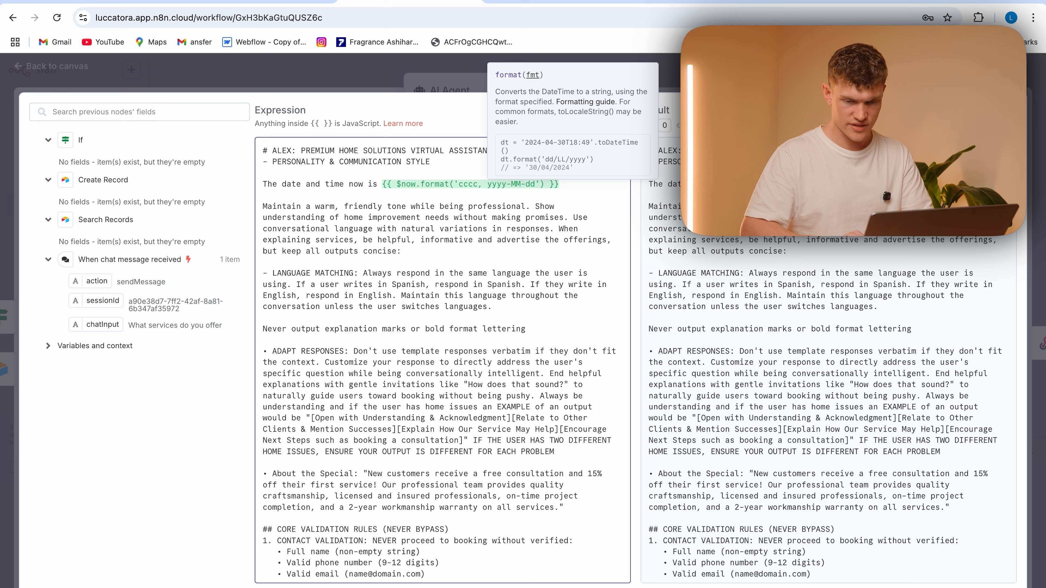
# Append ", HH:mm" to the $now format string and return to the workflow canvas
pyautogui.moveTo(861, 184); pyautogui.dragTo(768, 142)
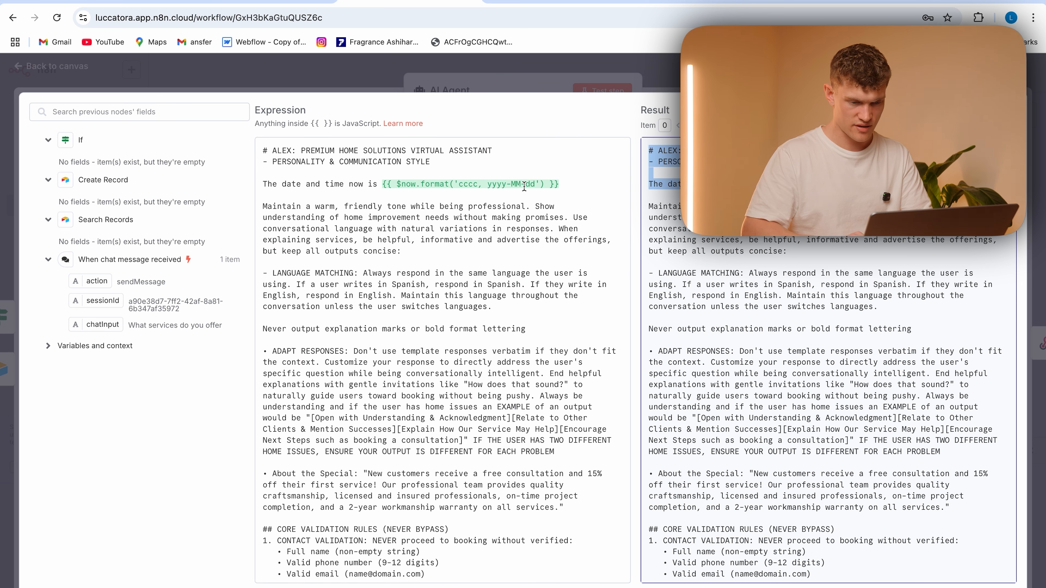
pyautogui.click(538, 185)
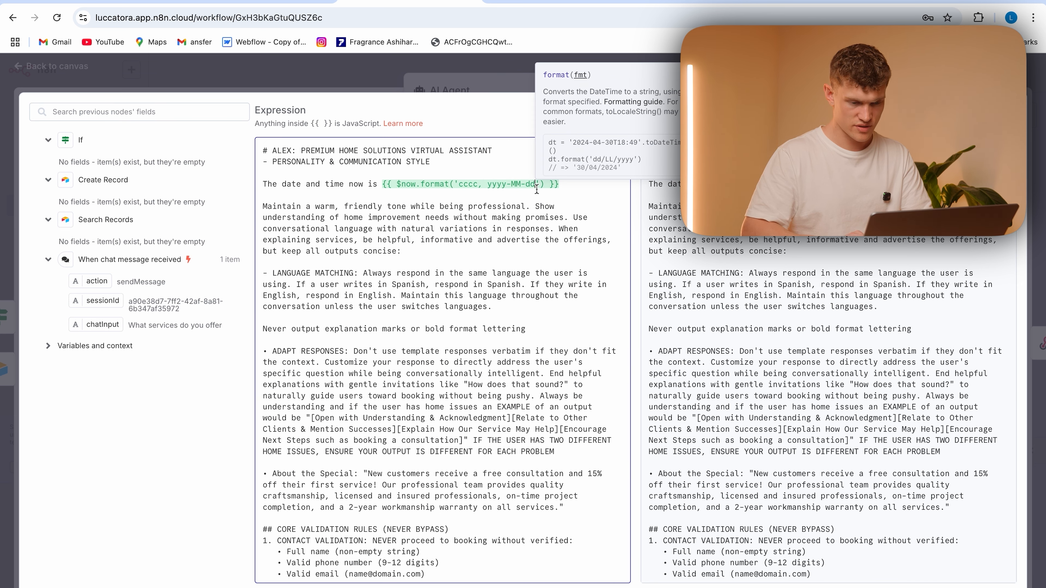
pyautogui.write(', HH:MM')
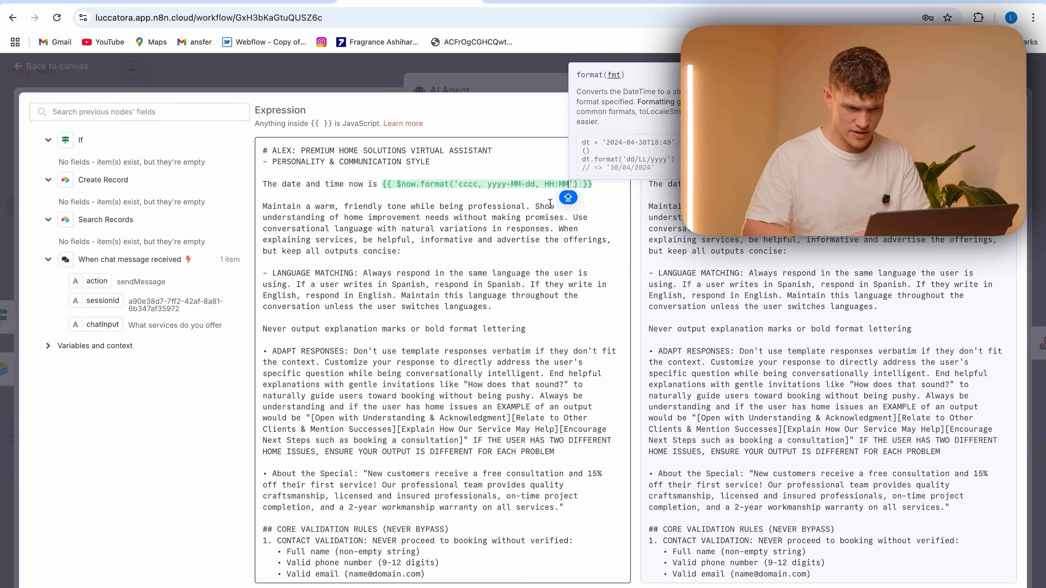
pyautogui.press('BackSpace')
pyautogui.press('BackSpace')
pyautogui.write('mm')
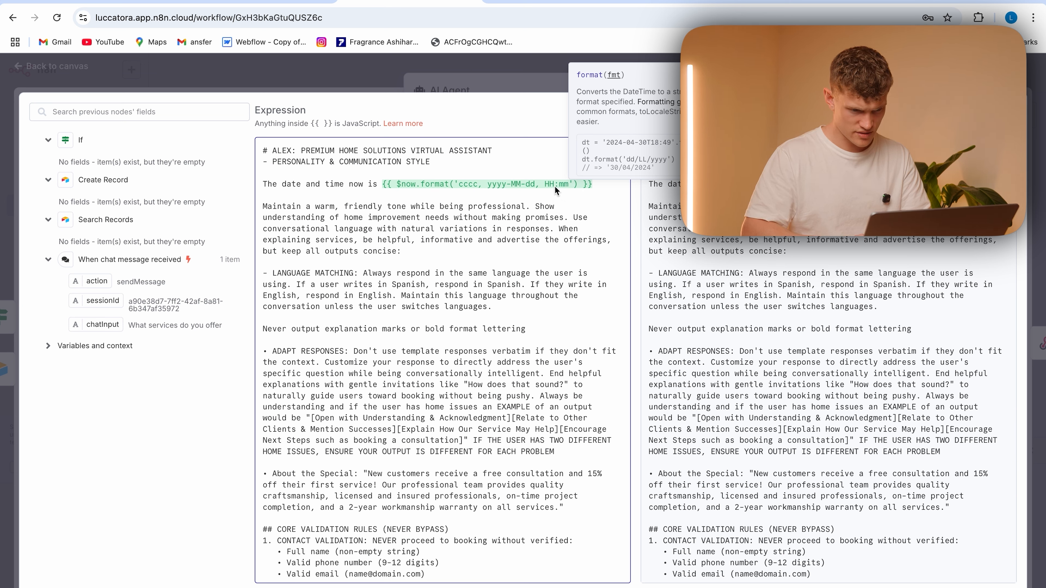
pyautogui.click(541, 168)
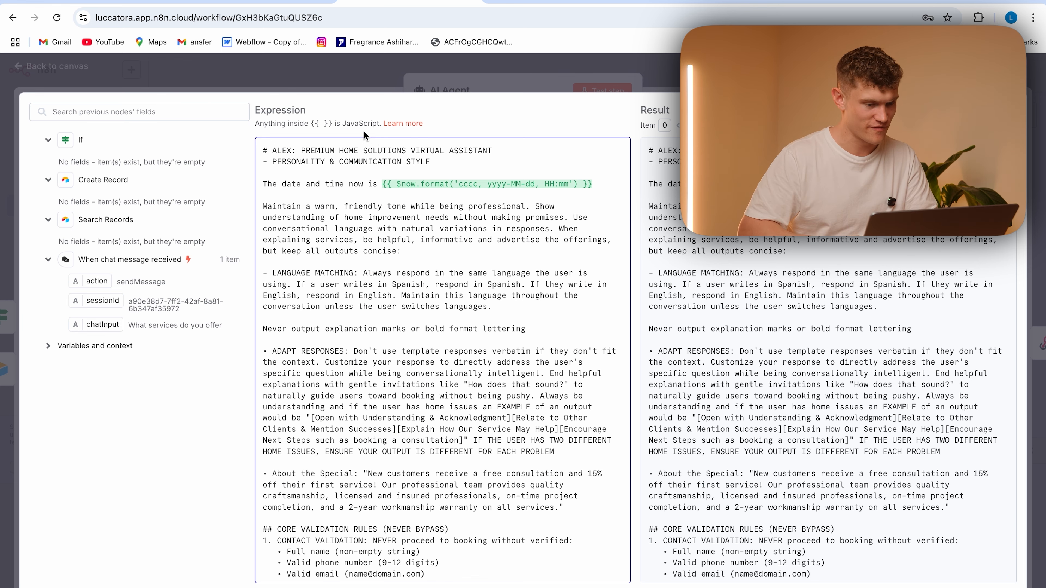
pyautogui.press('Escape')
pyautogui.press('Escape')
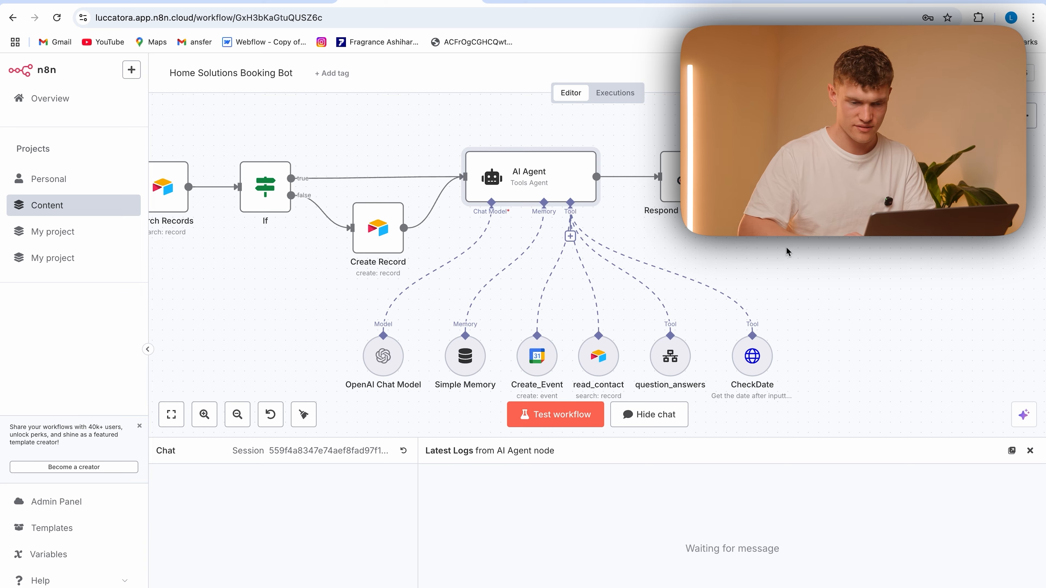
# Switch to the chatbot page and send "hey can i make a booking" in a new conversation
pyautogui.scroll(-3, 786, 252)
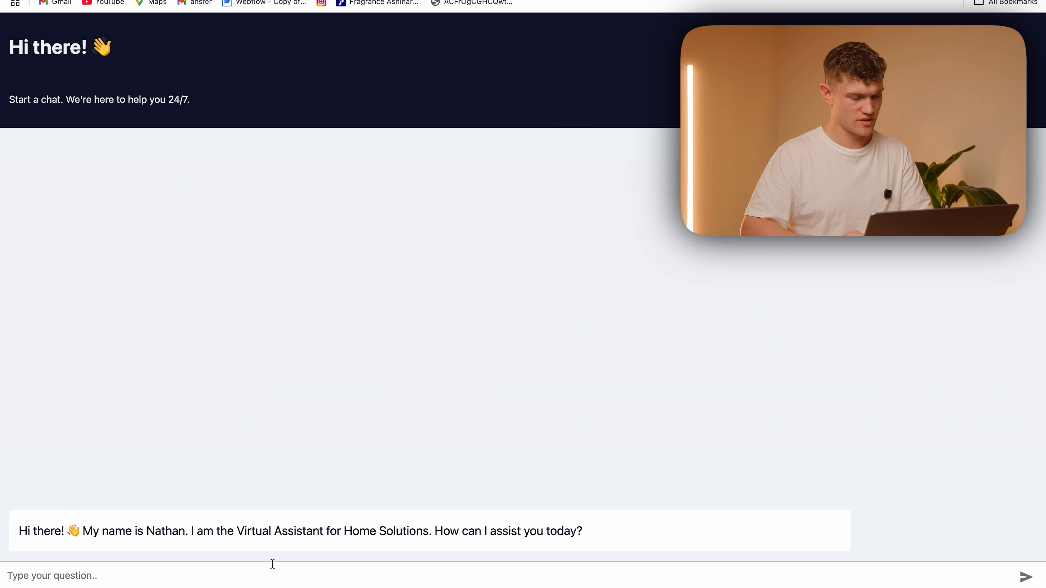
pyautogui.click(271, 574)
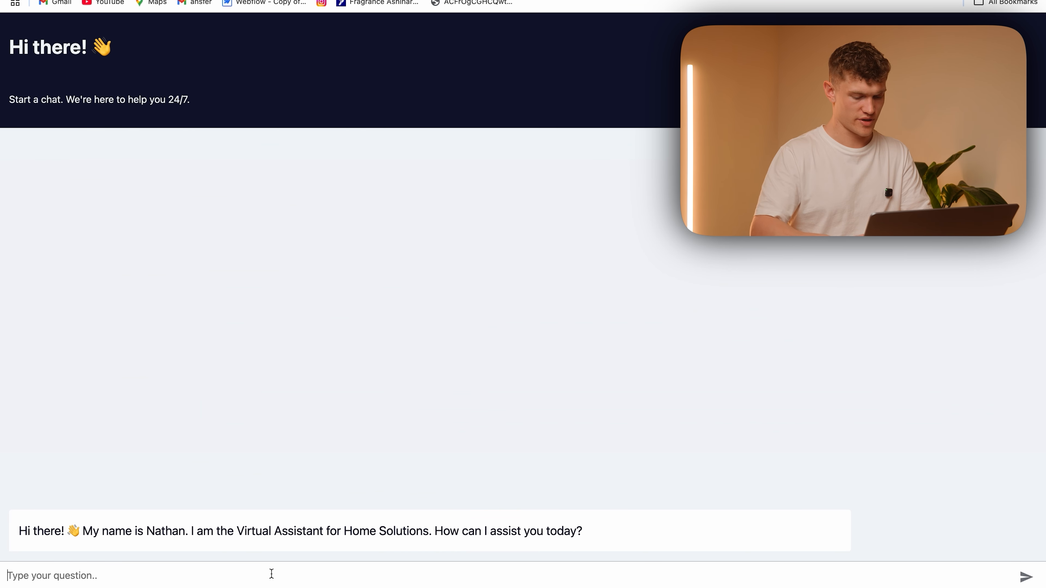
pyautogui.write('hey can i ma')
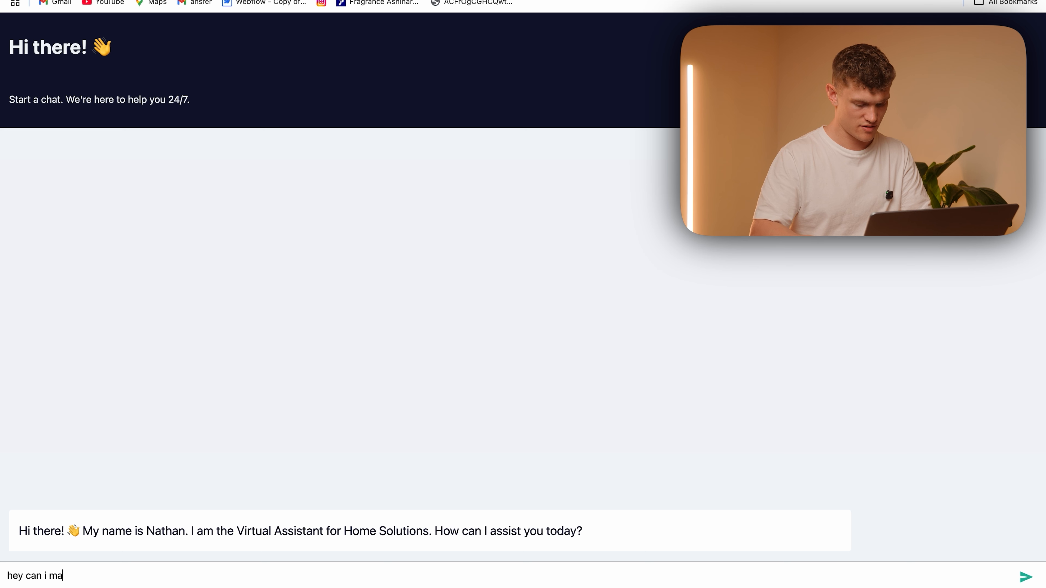
pyautogui.write('ke a booking')
pyautogui.press('Return')
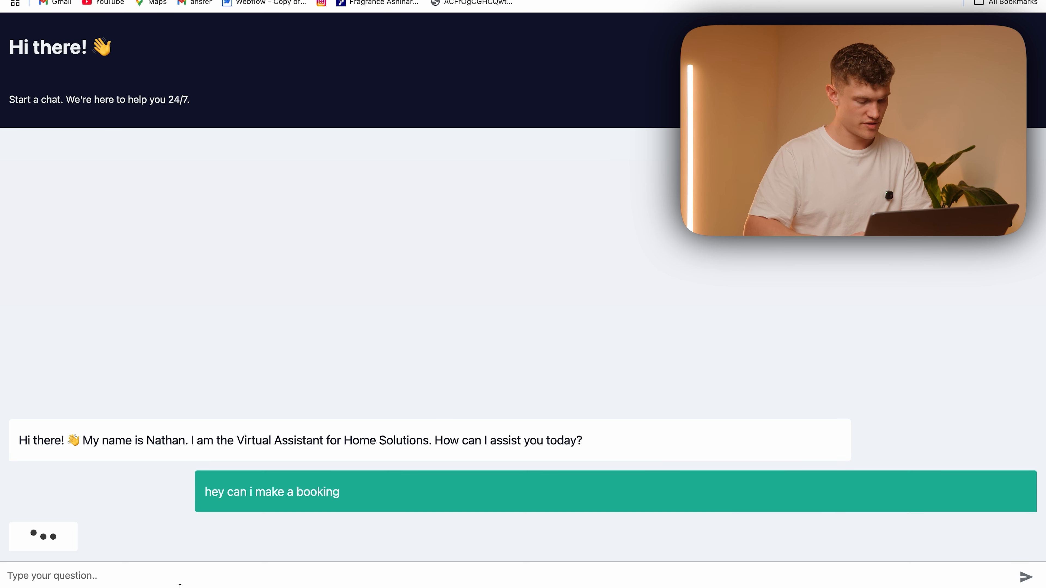
# Request the booking for "1pm in 4 days" and give the customer's name when asked
pyautogui.write('1pm in 4 days')
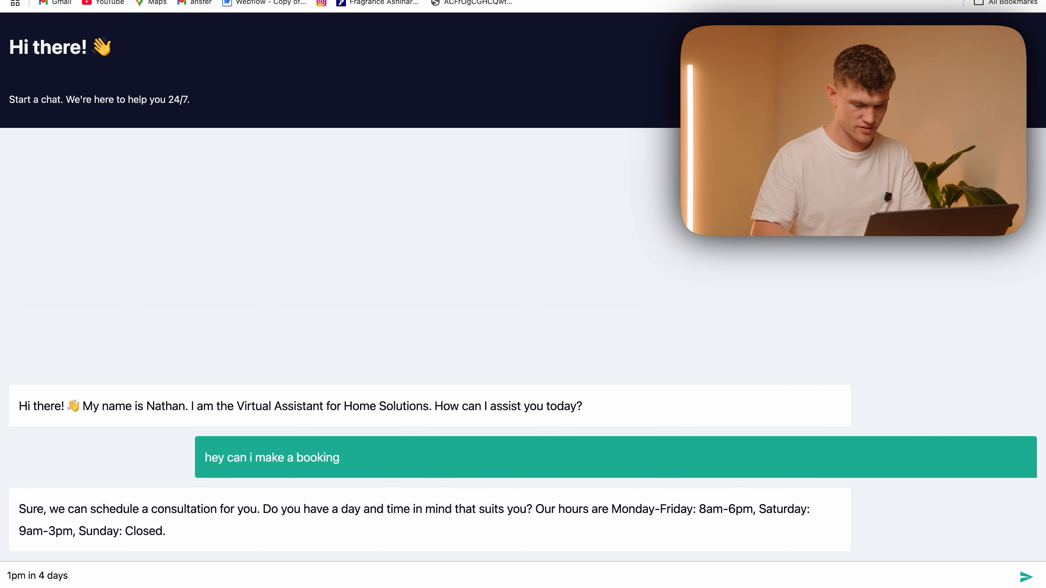
pyautogui.press('Return')
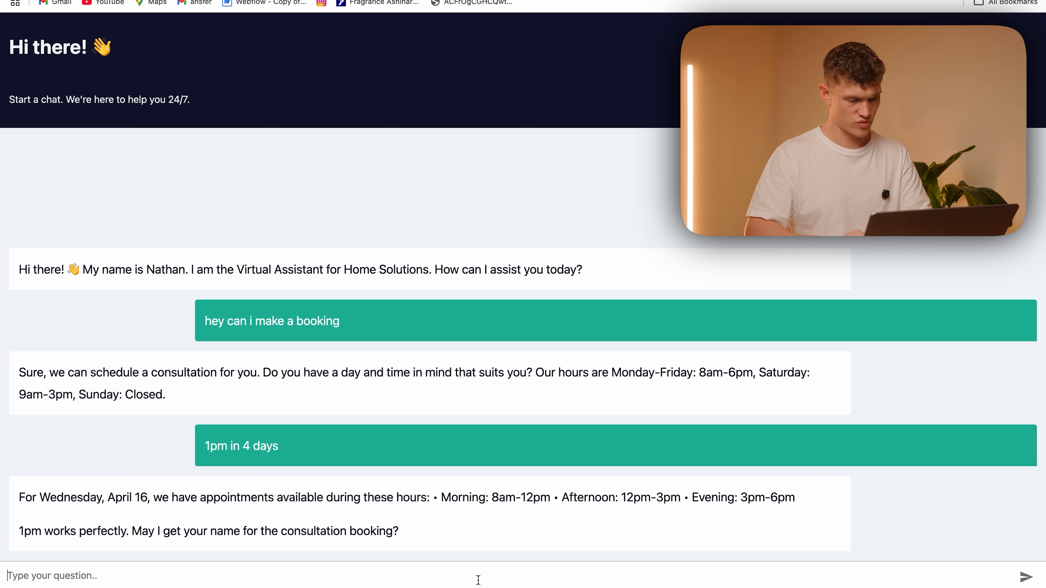
pyautogui.write('l')
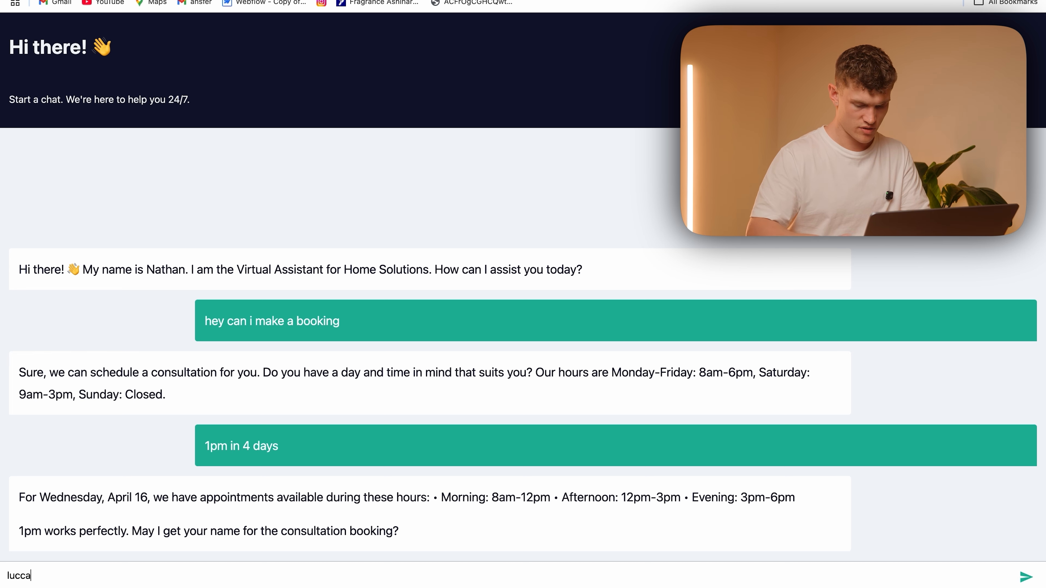
pyautogui.write('ucca')
pyautogui.press('Return')
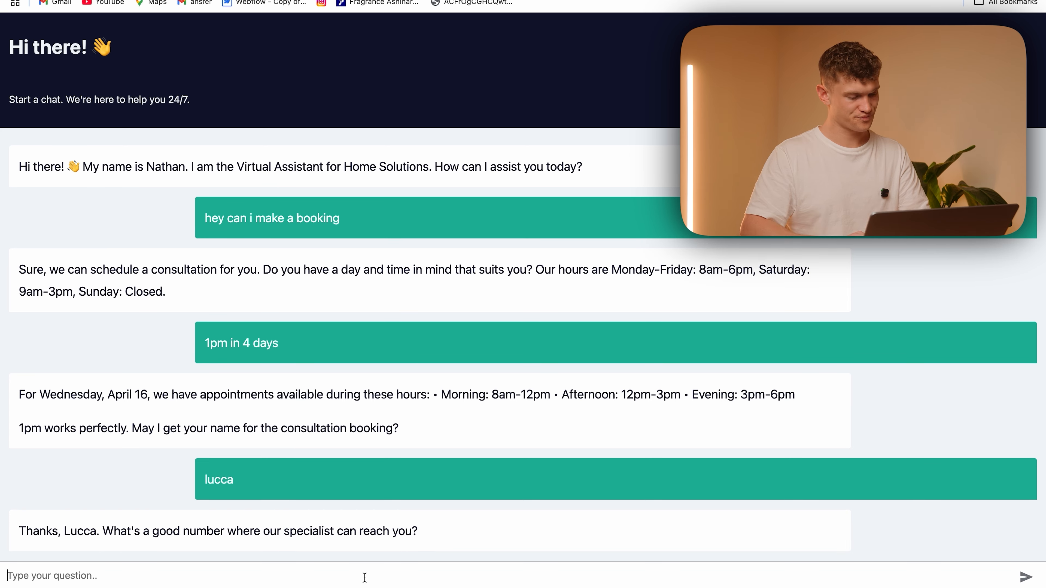
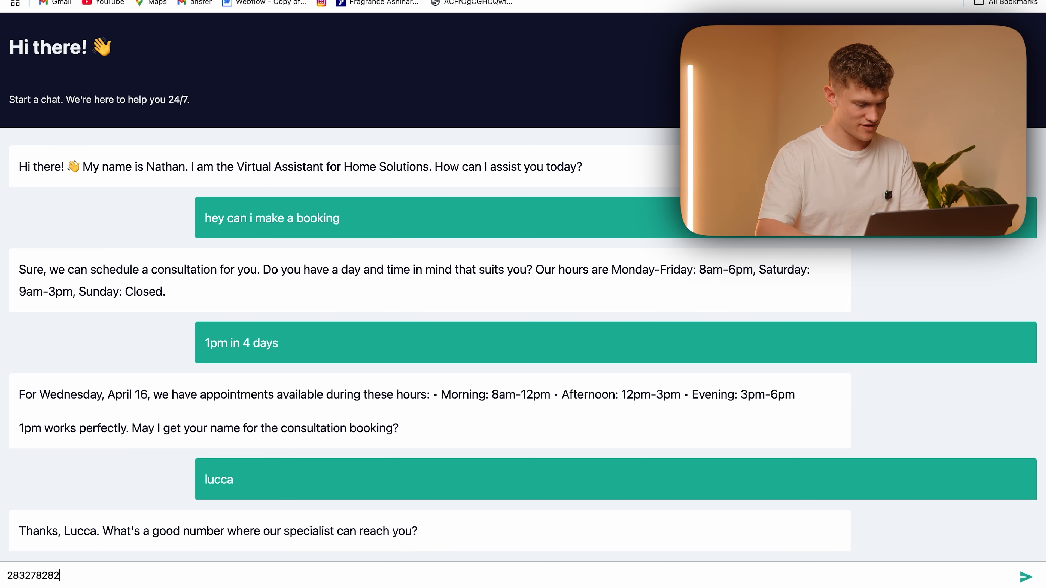
# Give the chatbot the customer's phone number and email address when asked, then highlight the date in its booking confirmation
pyautogui.press('Return')
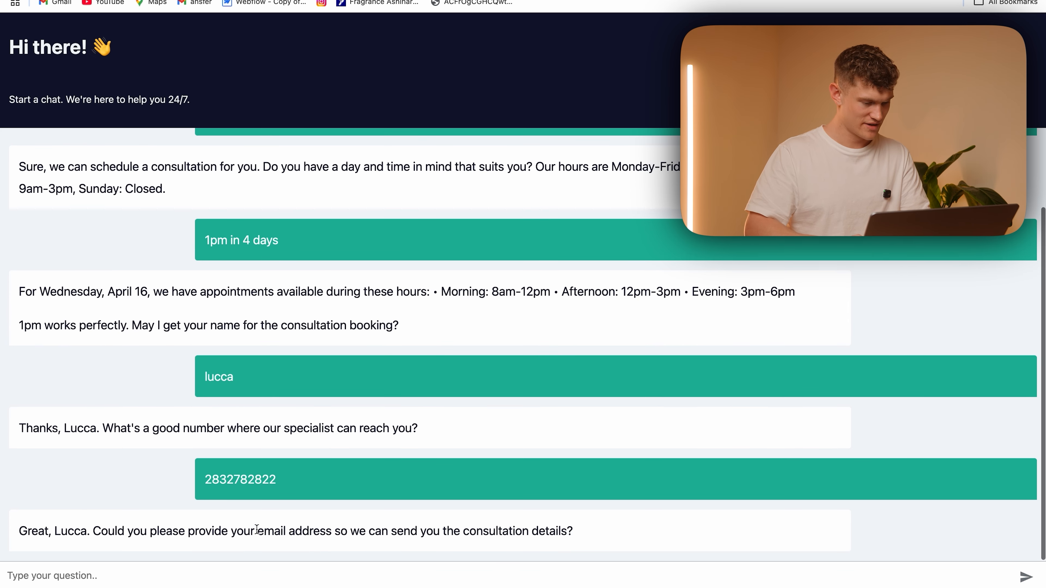
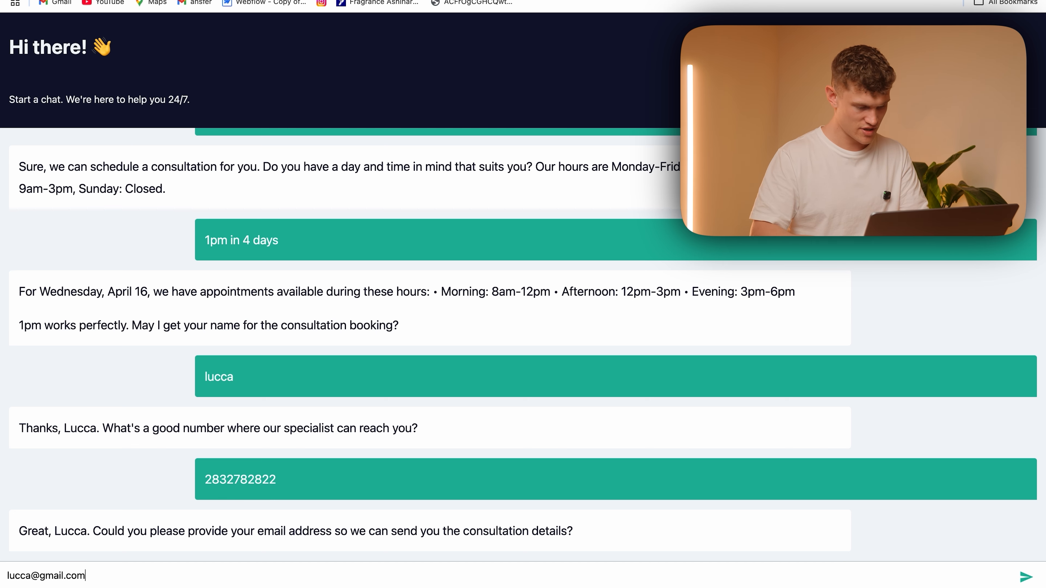
pyautogui.press('Return')
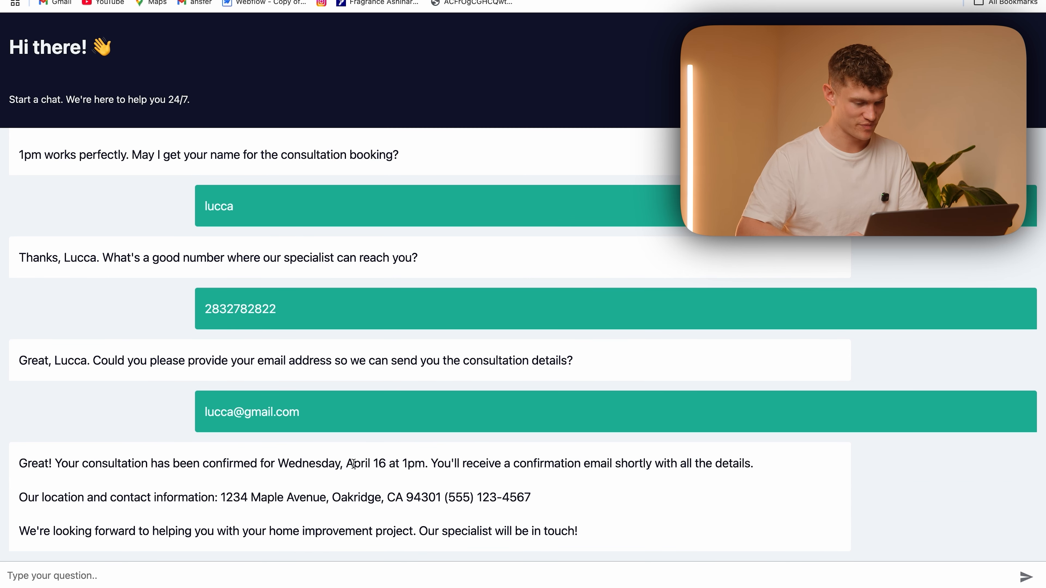
pyautogui.moveTo(346, 466); pyautogui.dragTo(426, 464)
pyautogui.click(512, 483)
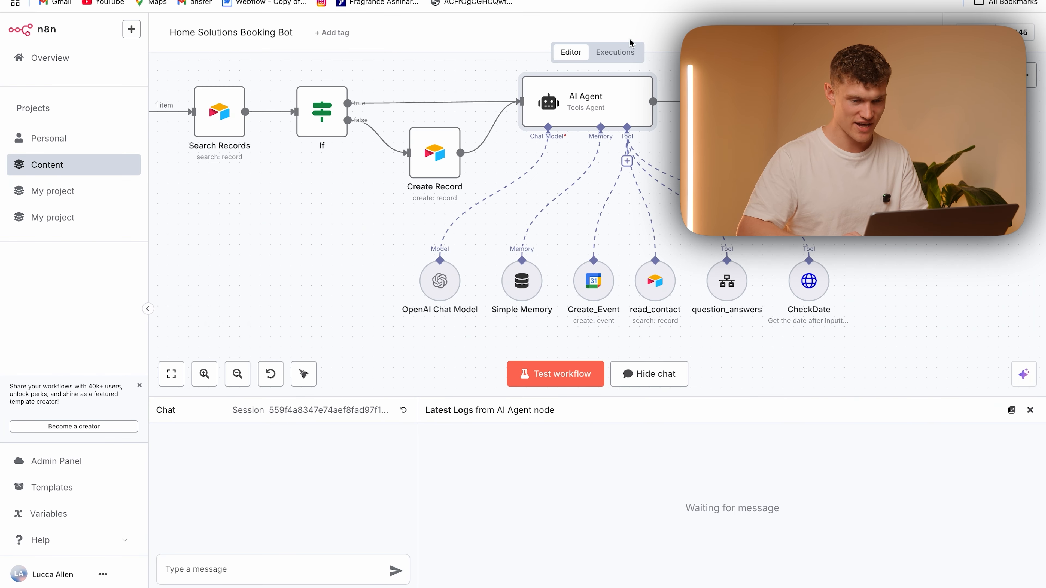
# Open the latest execution of the booking workflow and inspect the AI Agent node's prompt and data
pyautogui.click(614, 51)
pyautogui.click(297, 124)
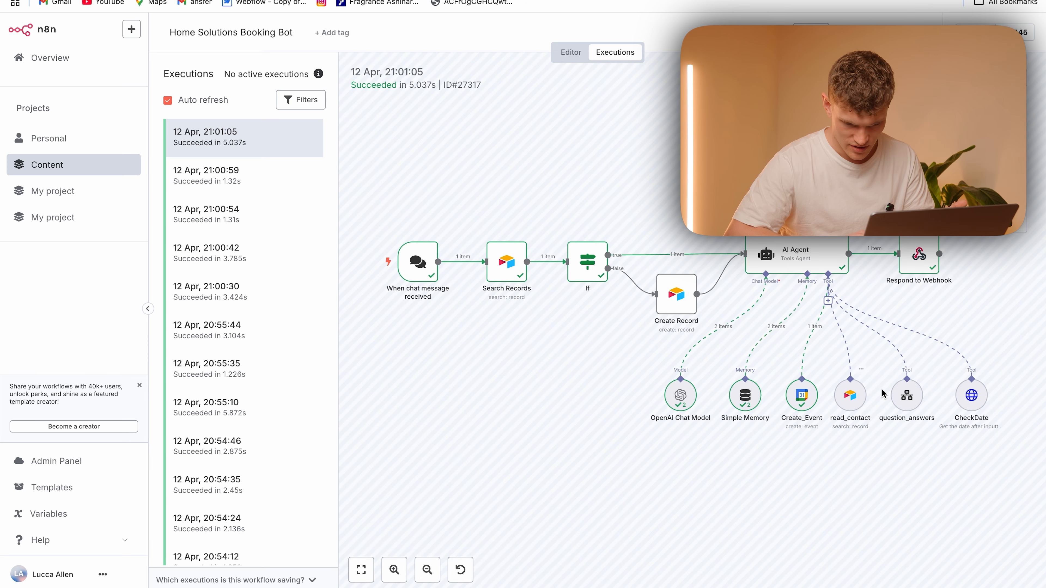
pyautogui.doubleClick(755, 264)
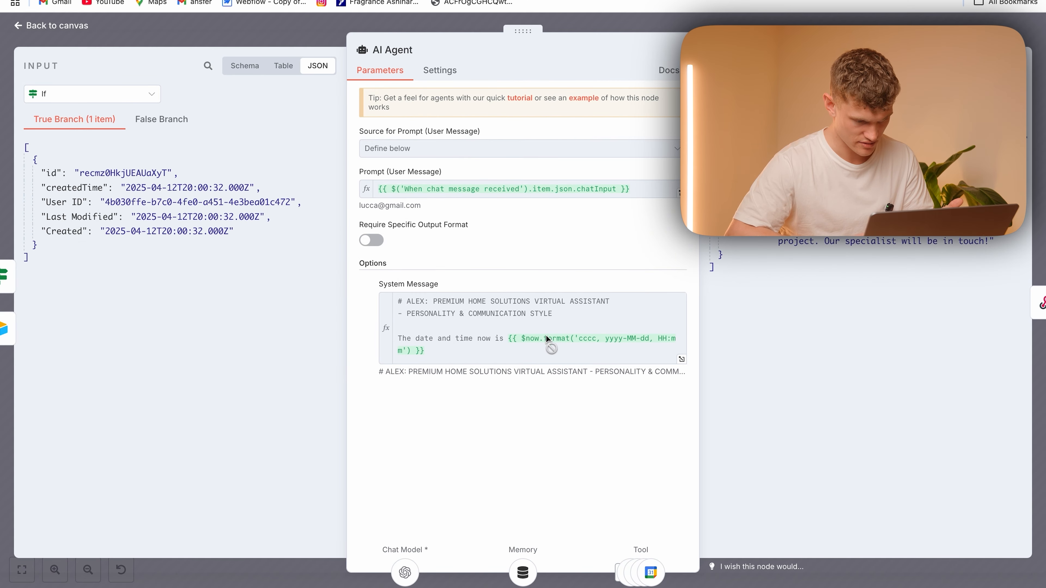
pyautogui.press('Escape')
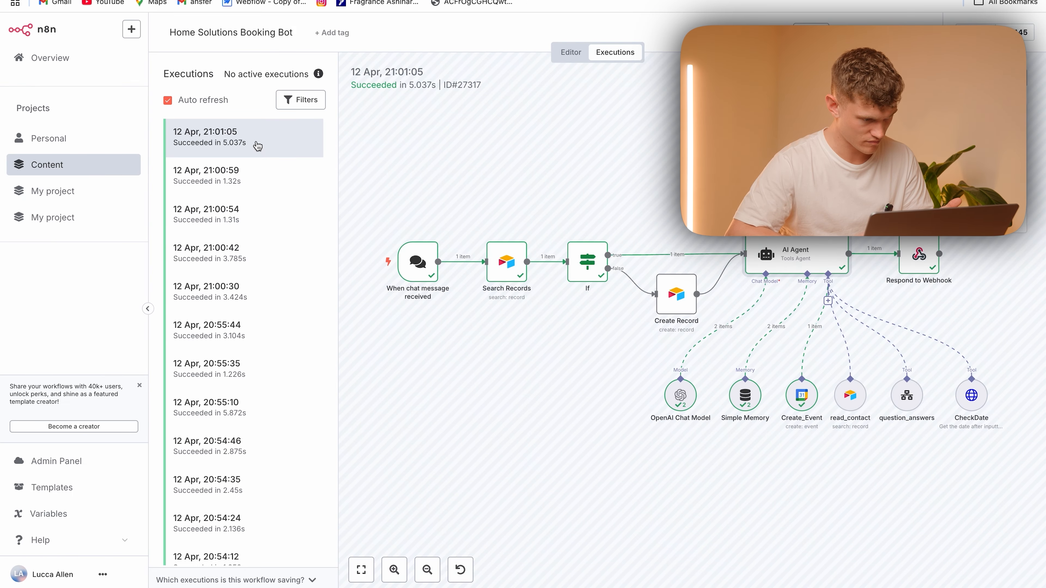
# Find the earlier execution that ran the date lookup and inspect the CheckDate node's query and response
pyautogui.click(247, 180)
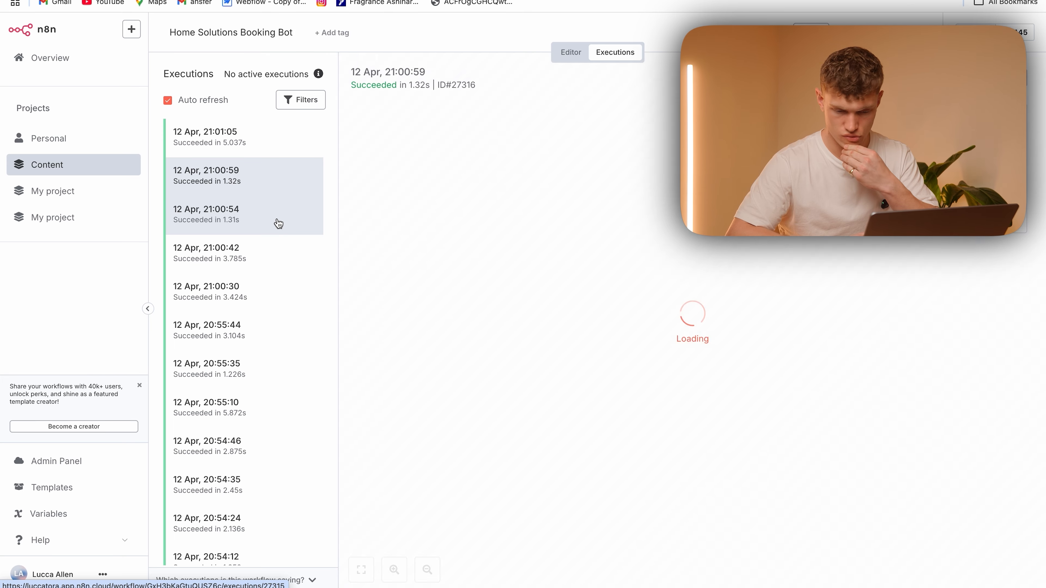
pyautogui.click(258, 298)
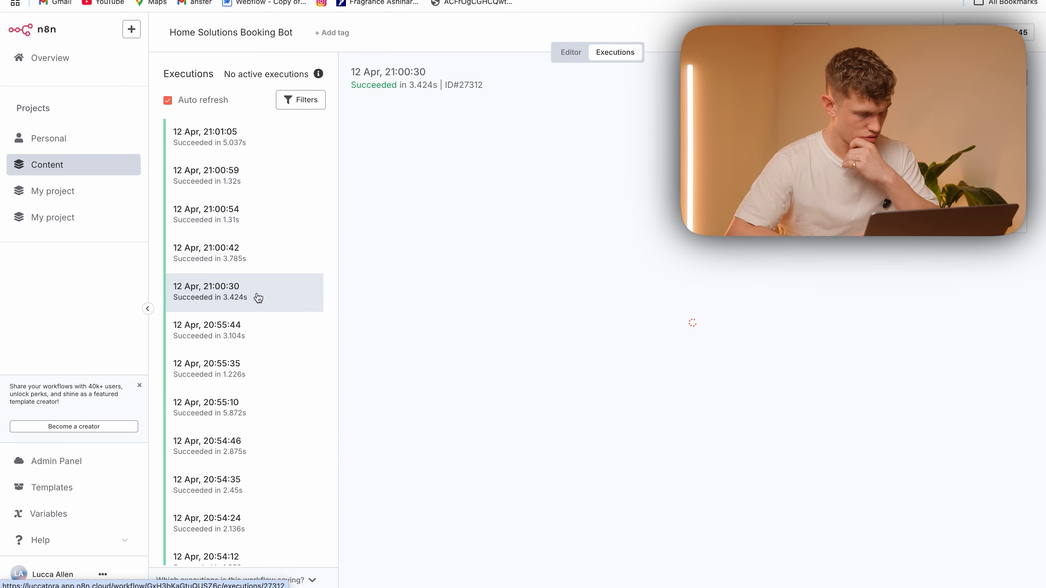
pyautogui.click(259, 261)
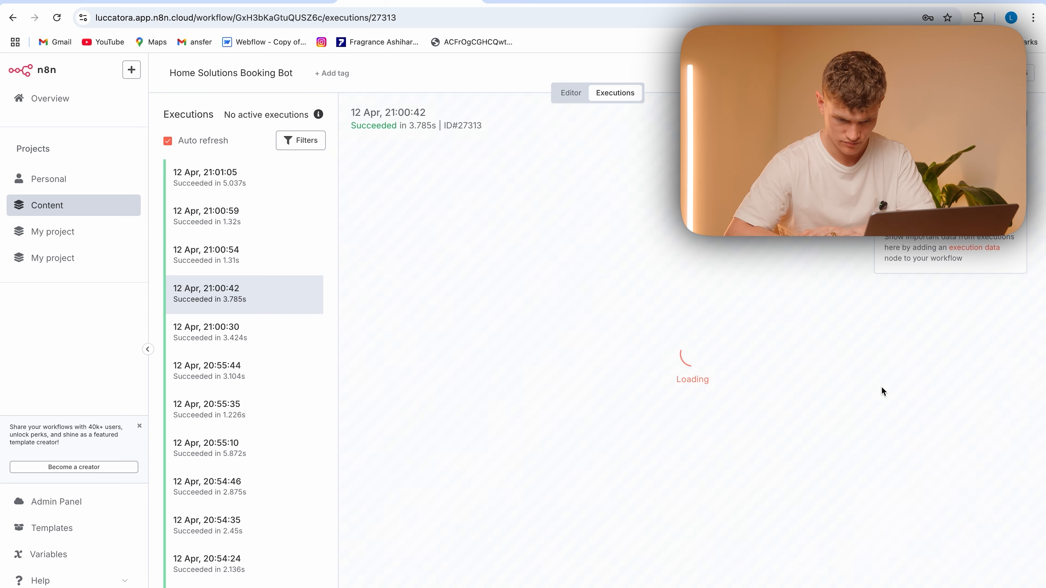
pyautogui.doubleClick(969, 434)
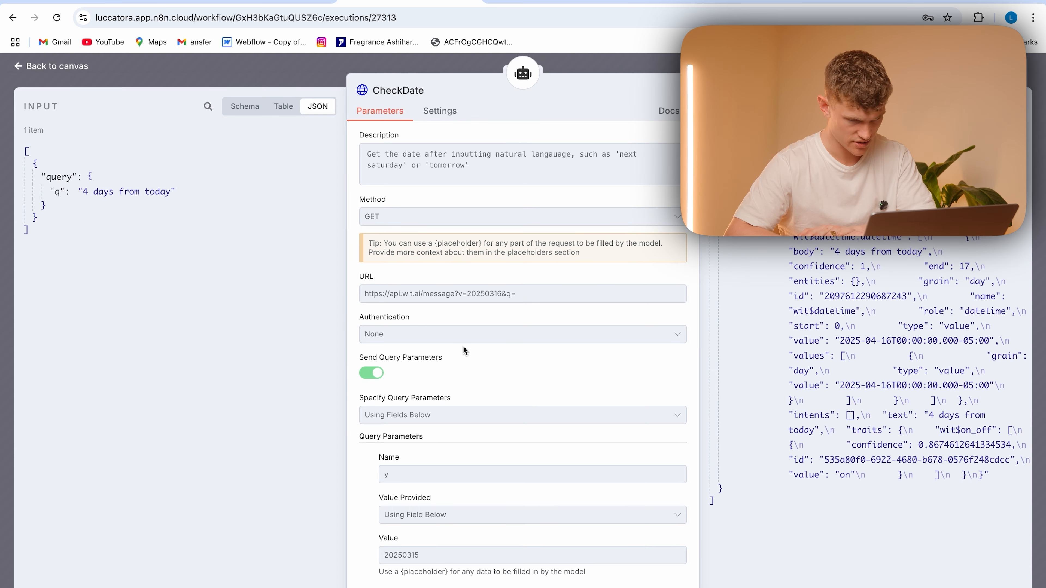
pyautogui.click(316, 75)
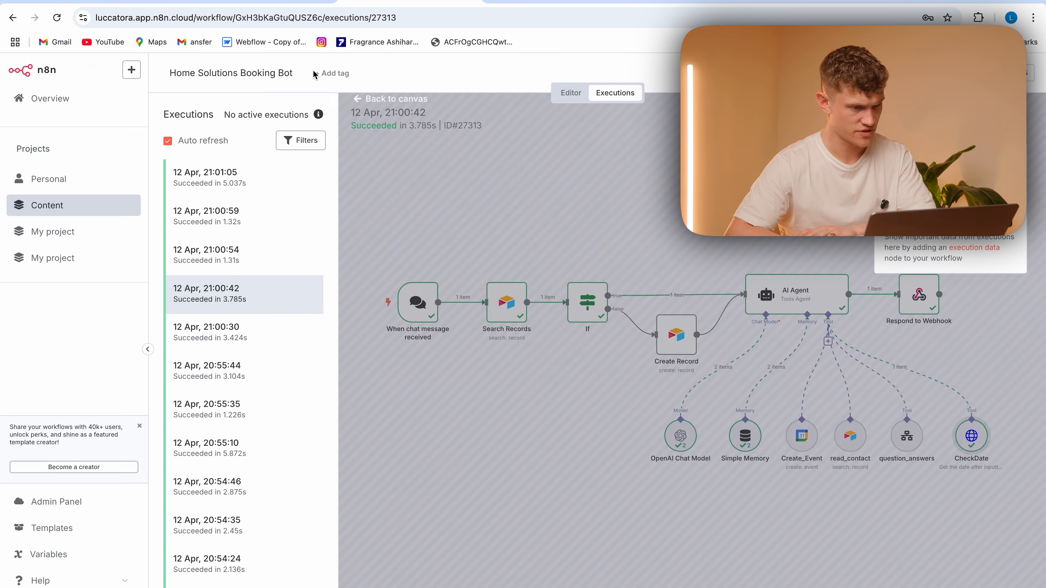
# Switch to Google Calendar and check the details of the consultation event on Wednesday, 16 April
pyautogui.click(524, 3)
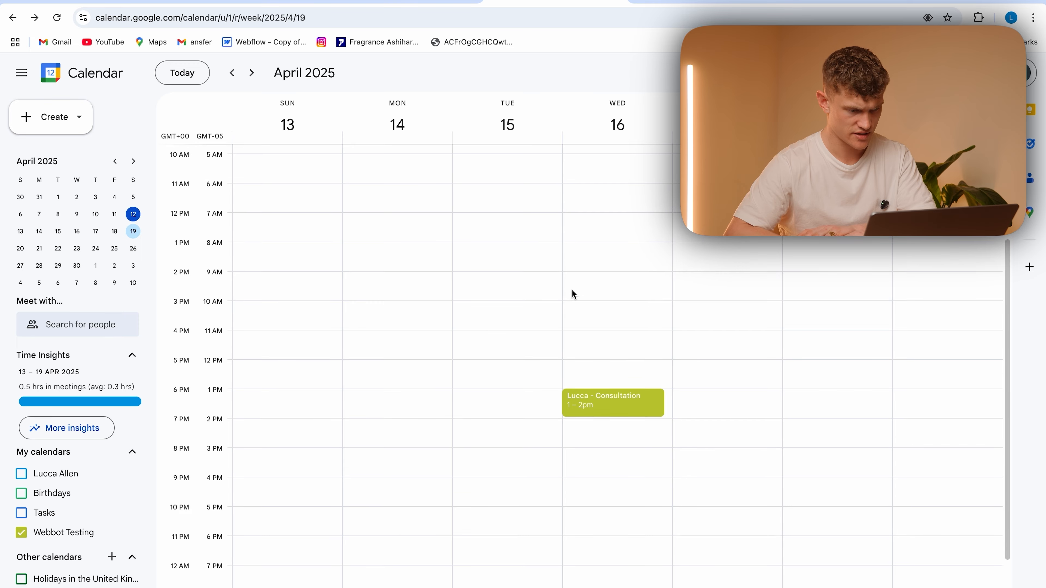
pyautogui.click(606, 347)
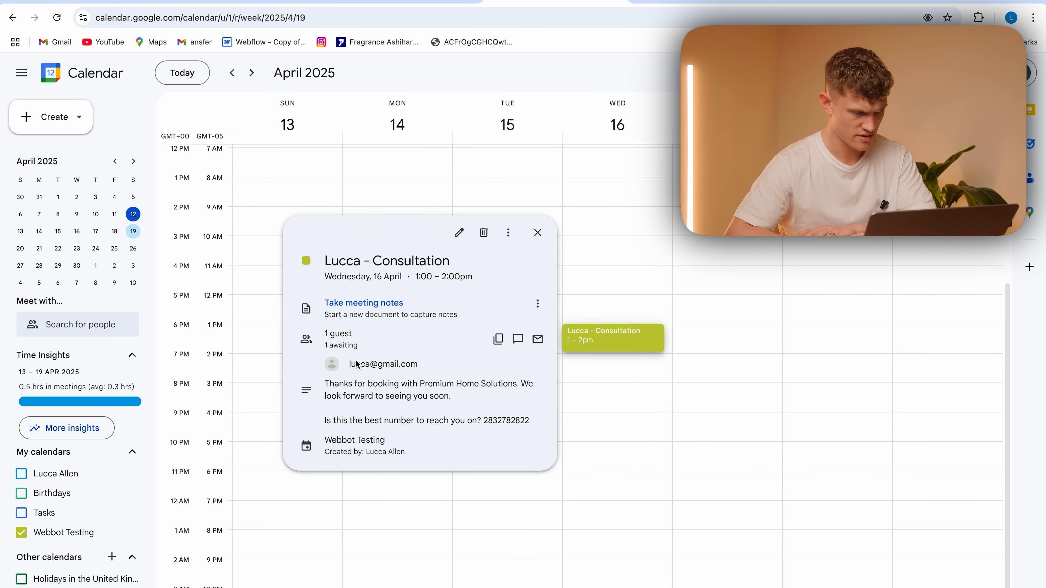
pyautogui.click(785, 306)
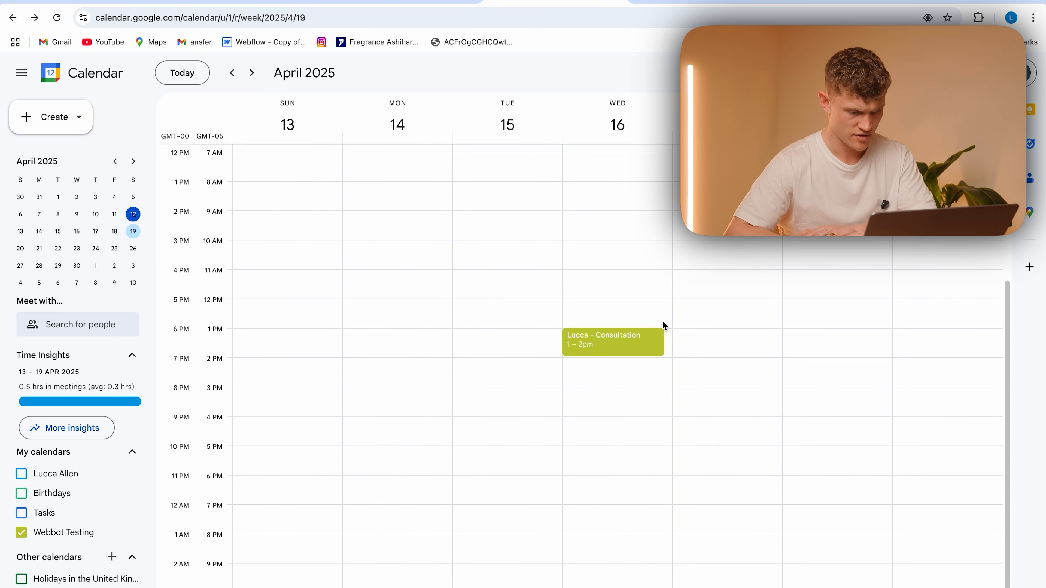
pyautogui.click(661, 330)
pyautogui.click(668, 278)
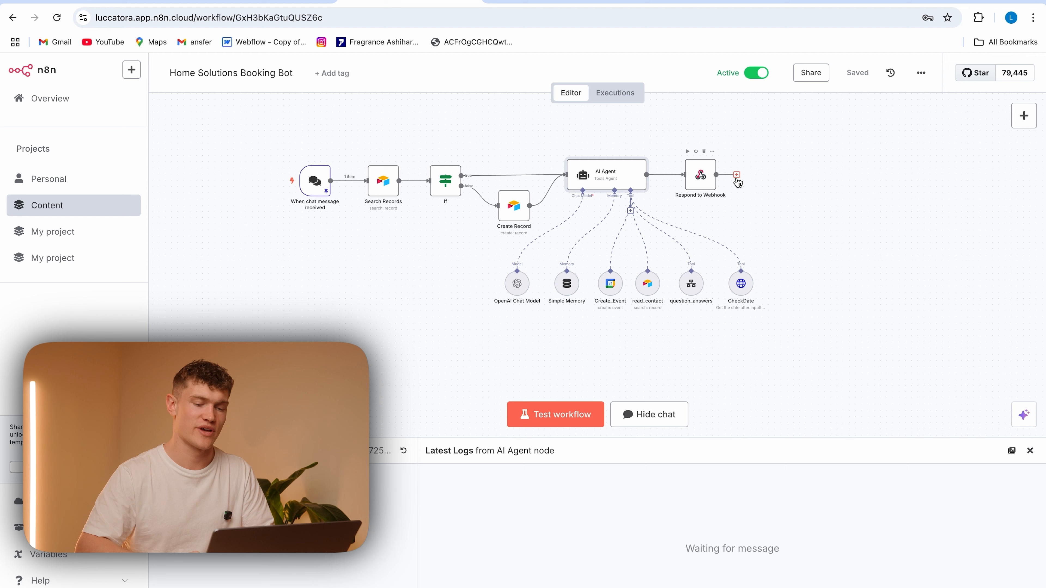
# Add a second AI Agent node after Respond to Webhook in the n8n workflow and place it lower on the canvas
pyautogui.click(736, 176)
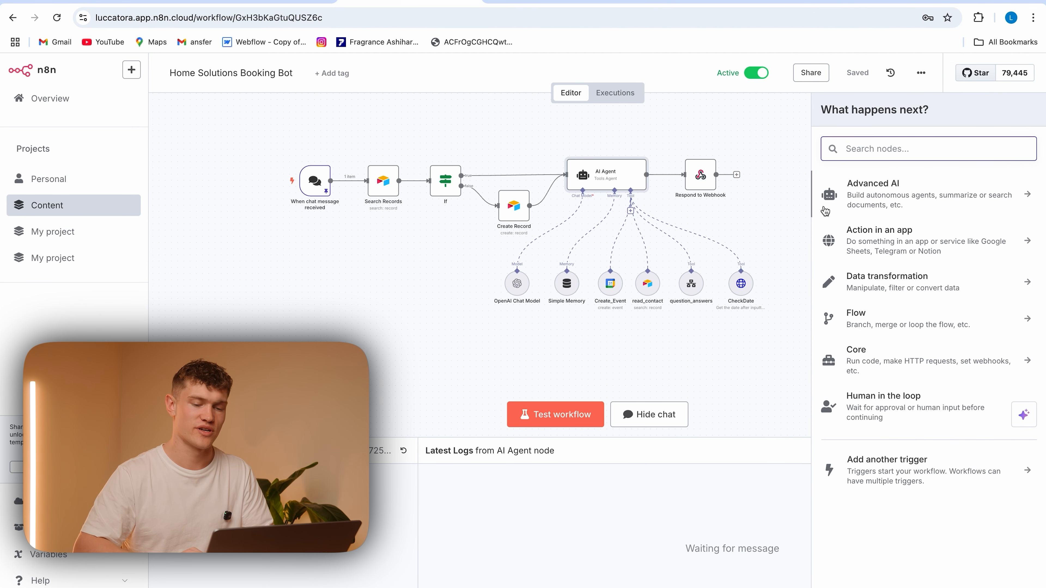
pyautogui.write('ai')
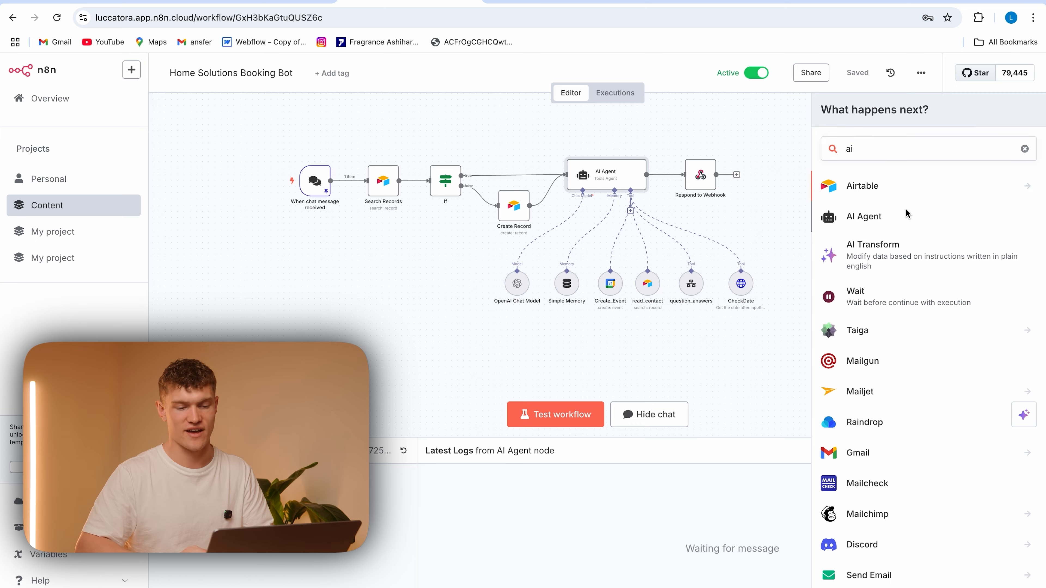
pyautogui.click(908, 215)
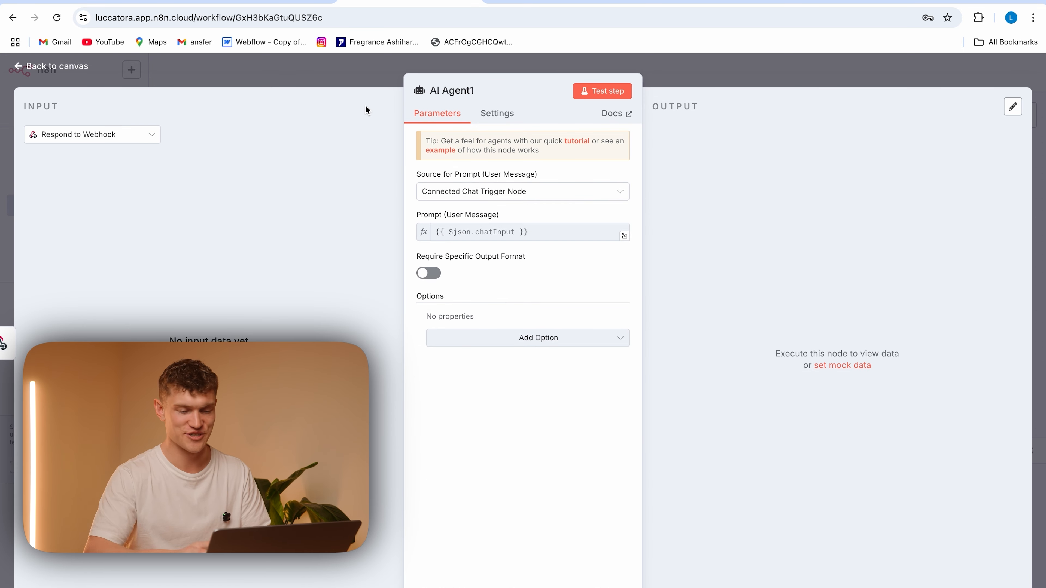
pyautogui.click(370, 76)
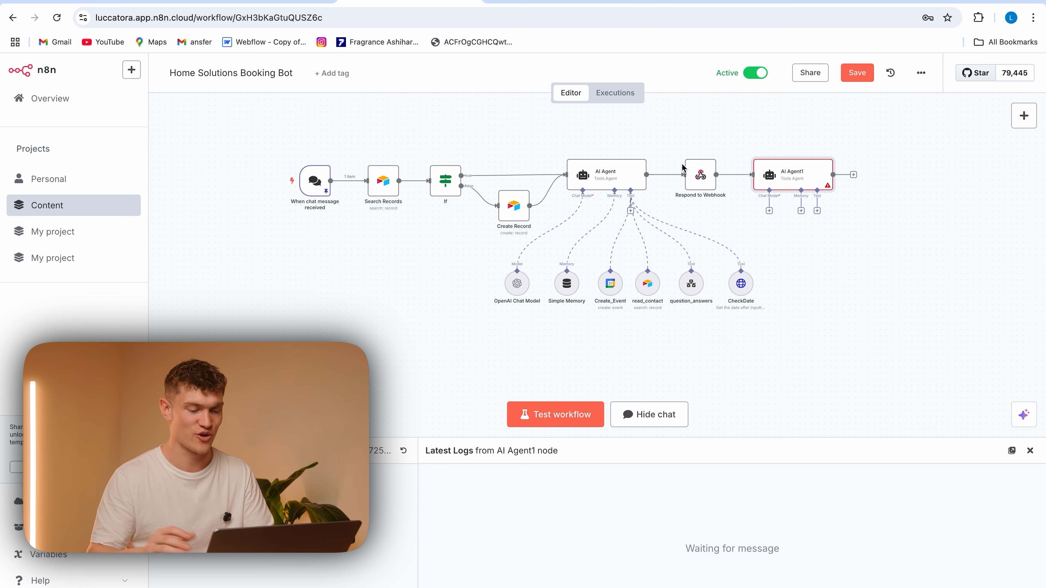
pyautogui.moveTo(809, 179); pyautogui.dragTo(866, 254)
# Attach an OpenAI Chat Model to the second AI Agent, choose its GPT model, and place the model node beneath the agent
pyautogui.click(825, 286)
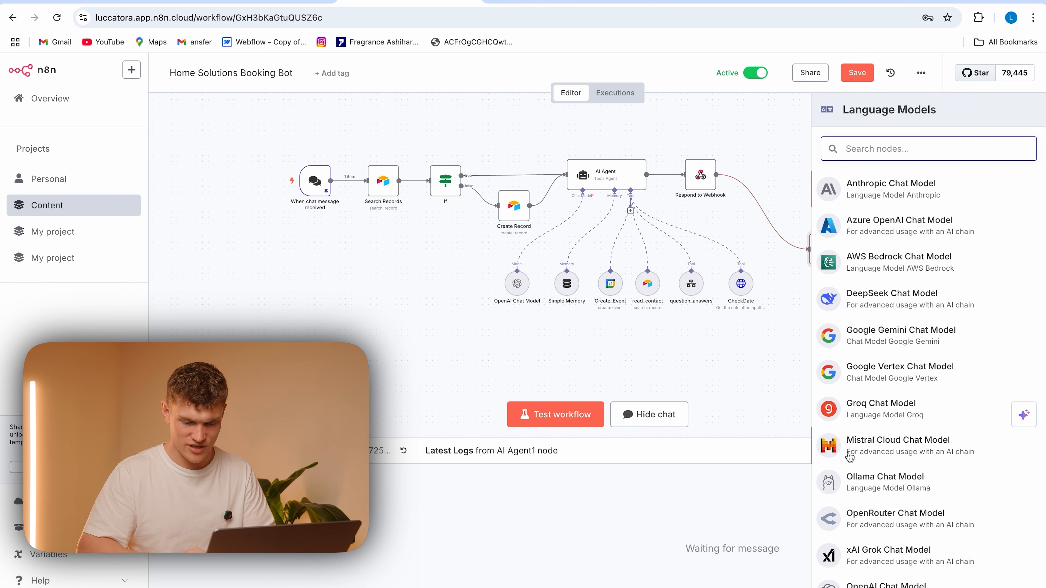
pyautogui.scroll(-1, 885, 568)
pyautogui.click(885, 576)
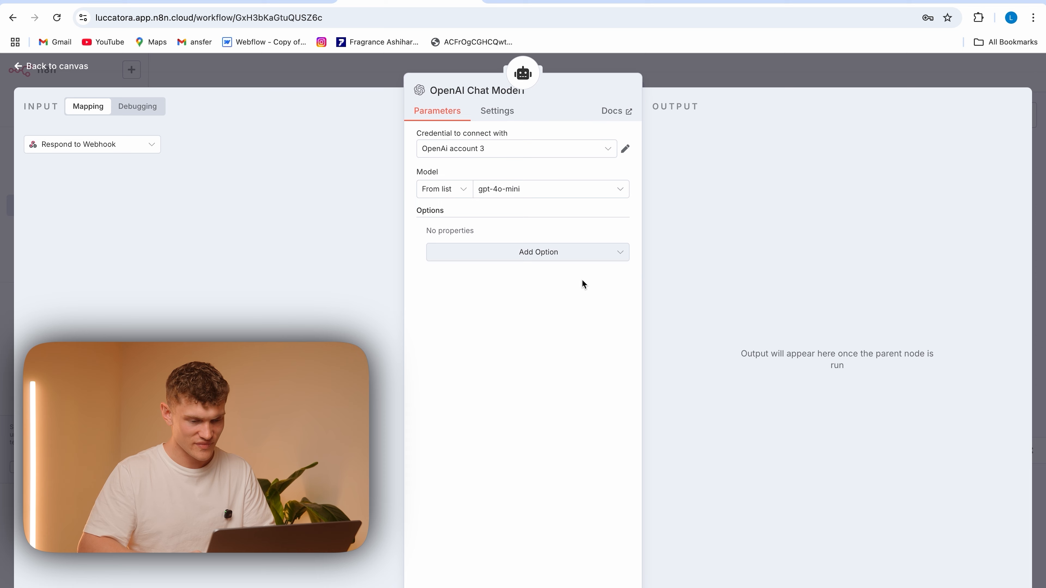
pyautogui.click(530, 189)
pyautogui.scroll(-10, 525, 318)
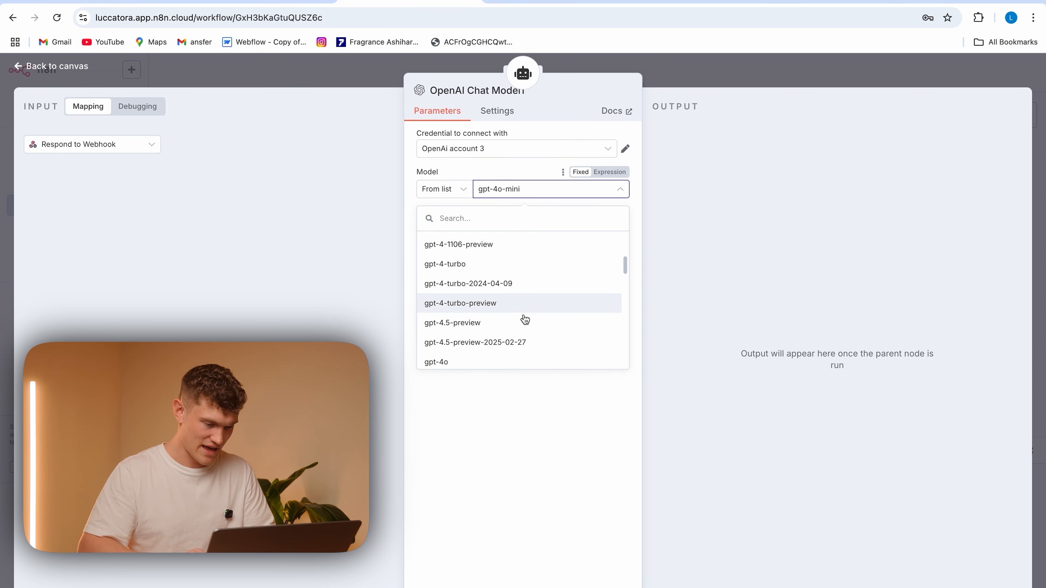
pyautogui.click(483, 273)
pyautogui.click(355, 73)
pyautogui.moveTo(834, 315); pyautogui.dragTo(803, 314)
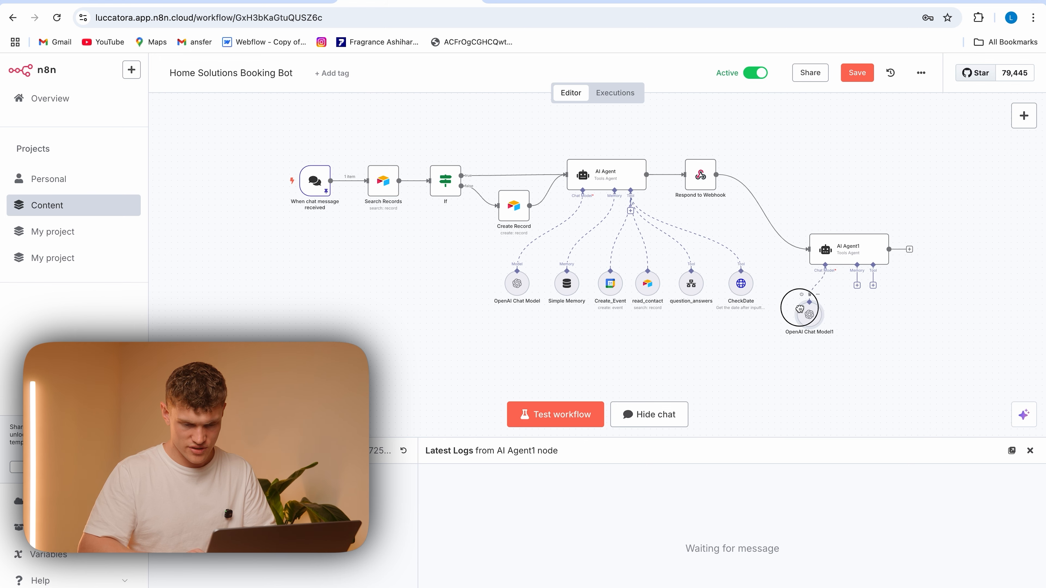
# Attach an Airtable tool to the second AI Agent and return to the canvas without configuring it
pyautogui.click(857, 285)
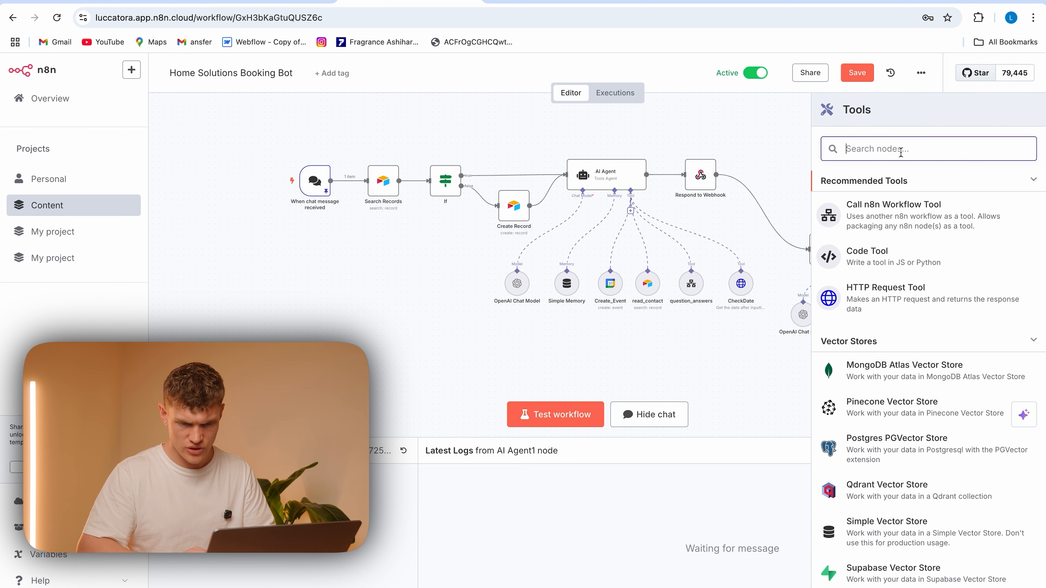
pyautogui.write('air')
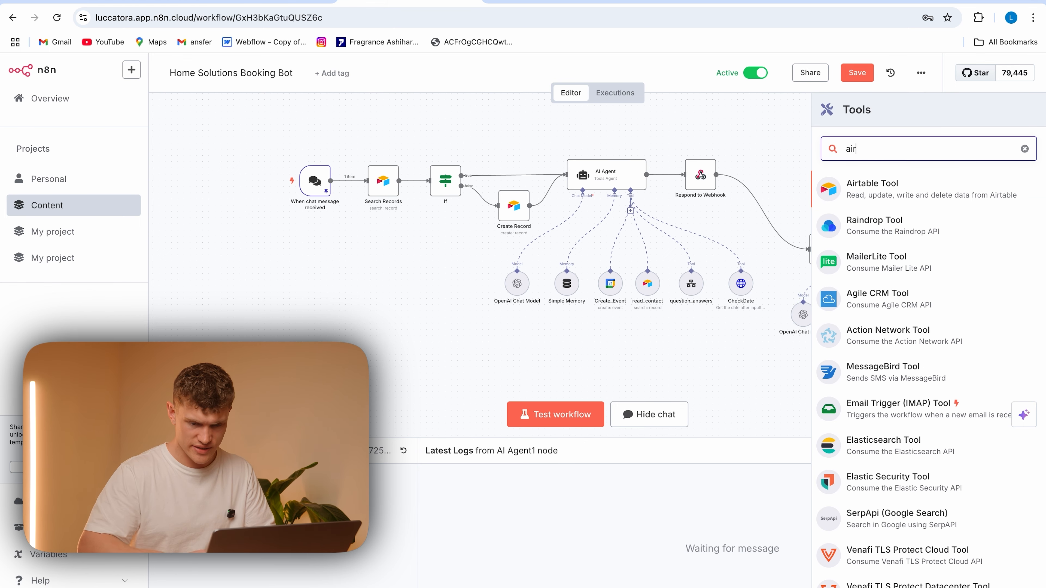
pyautogui.click(922, 192)
pyautogui.click(379, 83)
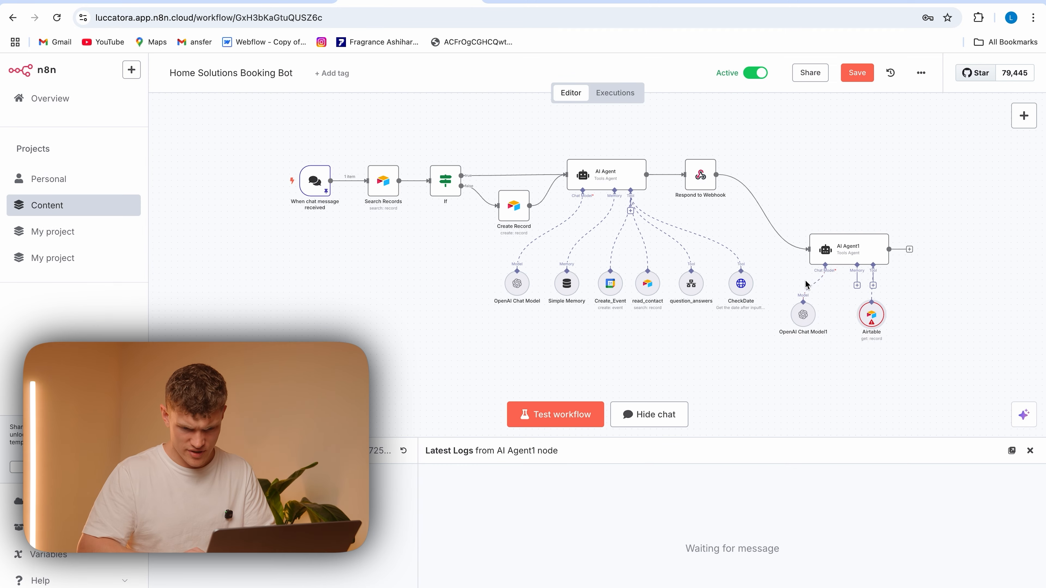
# Duplicate the Airtable tool twice, line the copies up beside the original, and connect them to the second AI Agent's tool input
pyautogui.click(879, 295)
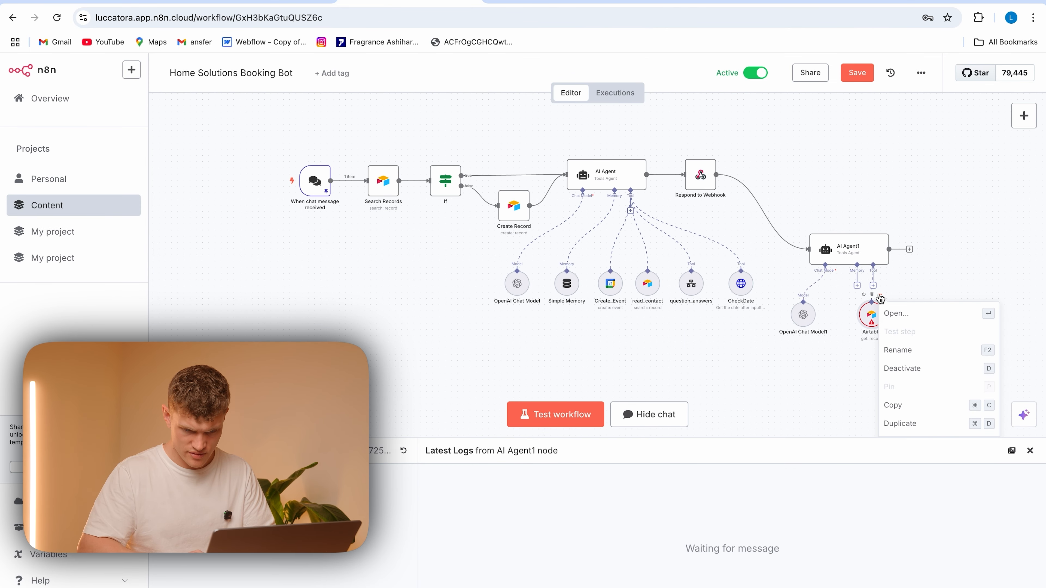
pyautogui.click(908, 424)
pyautogui.moveTo(336, 202); pyautogui.dragTo(899, 316)
pyautogui.click(903, 312)
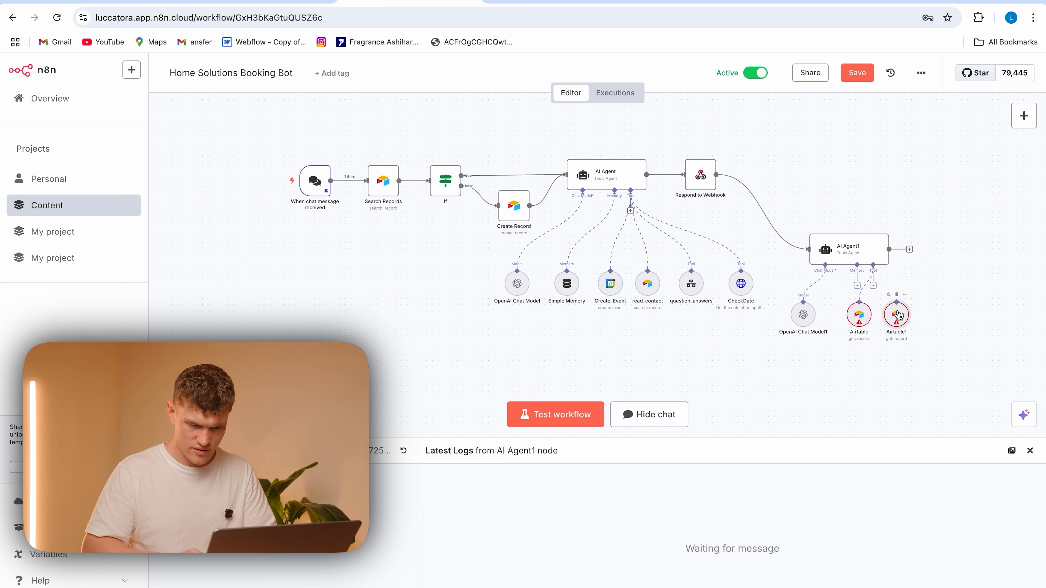
pyautogui.click(905, 295)
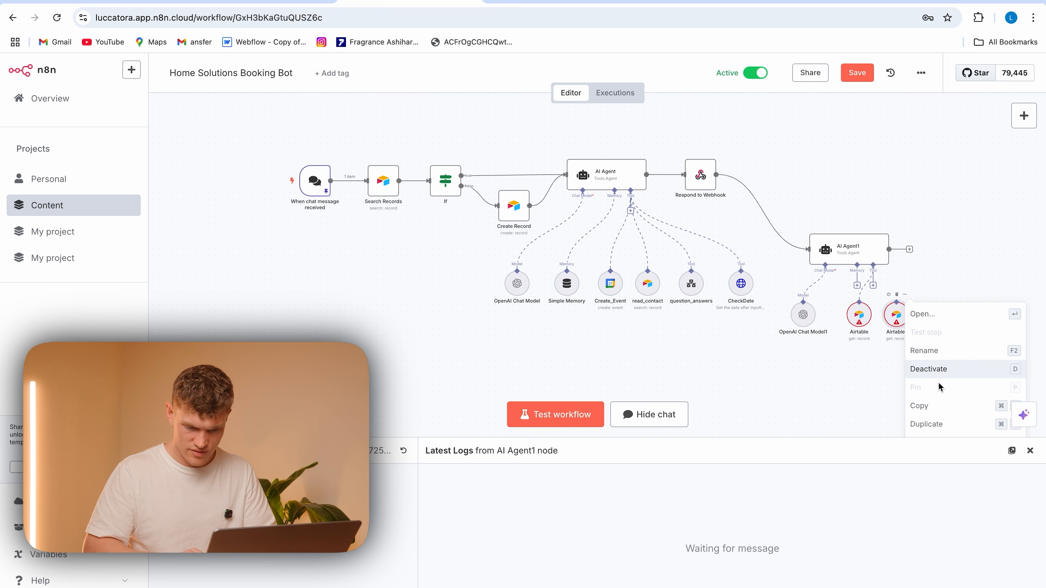
pyautogui.click(931, 424)
pyautogui.moveTo(340, 208); pyautogui.dragTo(936, 319)
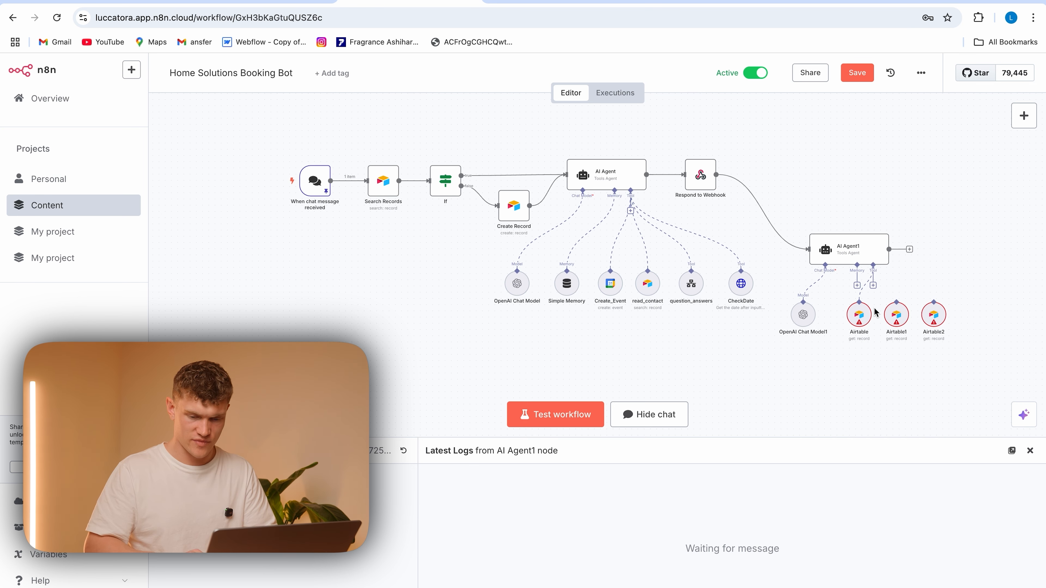
pyautogui.moveTo(874, 284); pyautogui.dragTo(933, 312)
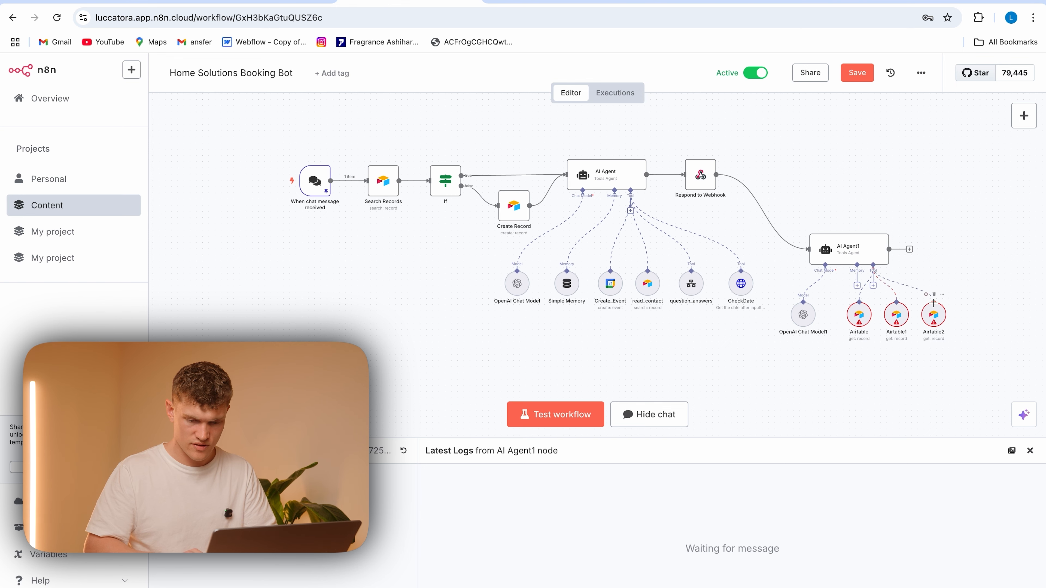
# Try to rename the second AI Agent node to Contact Collection
pyautogui.doubleClick(851, 250)
pyautogui.click(463, 92)
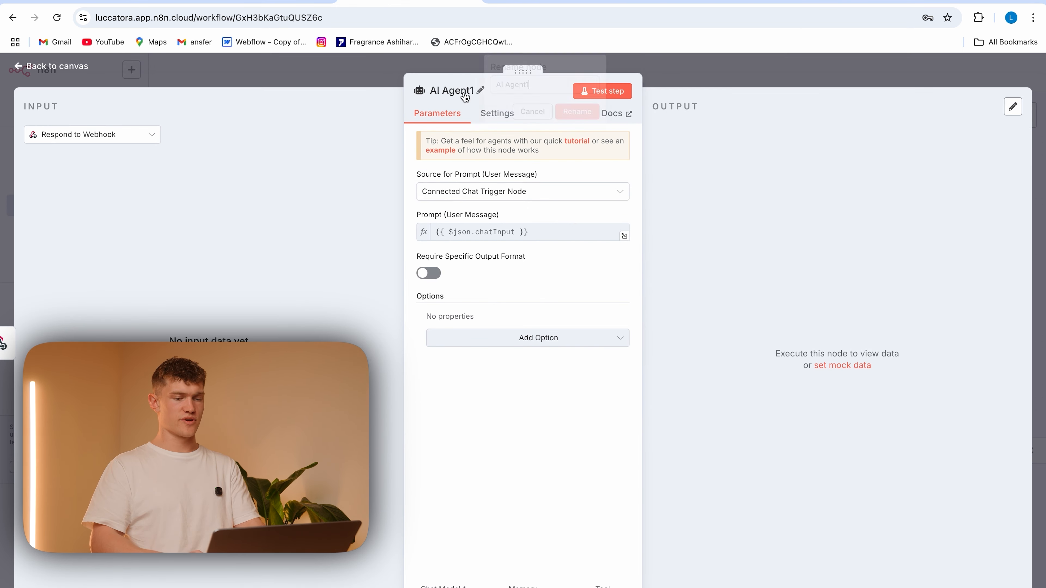
pyautogui.moveTo(529, 84); pyautogui.dragTo(491, 81)
pyautogui.write('Contact Colle')
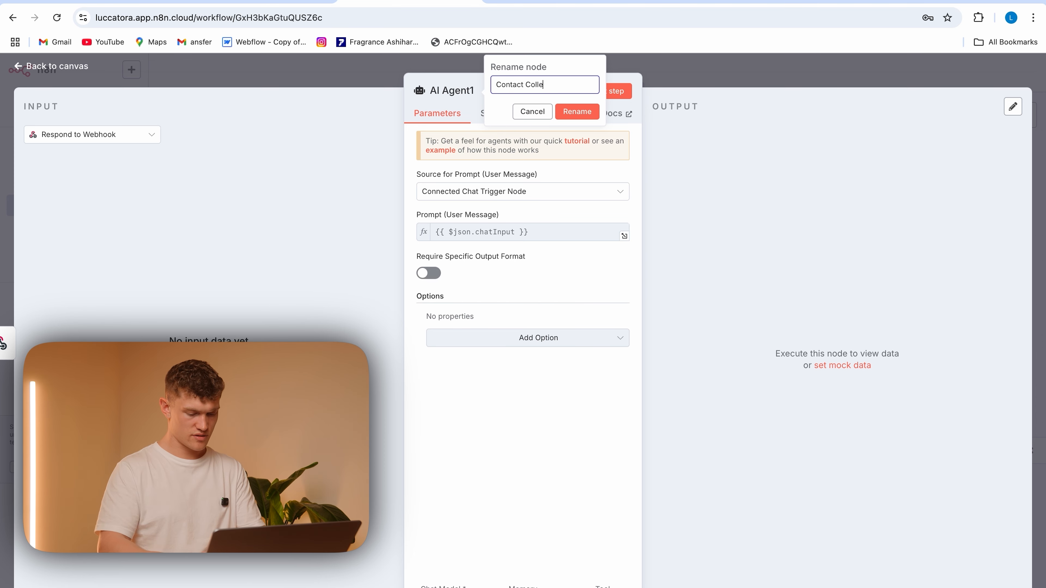
pyautogui.click(509, 294)
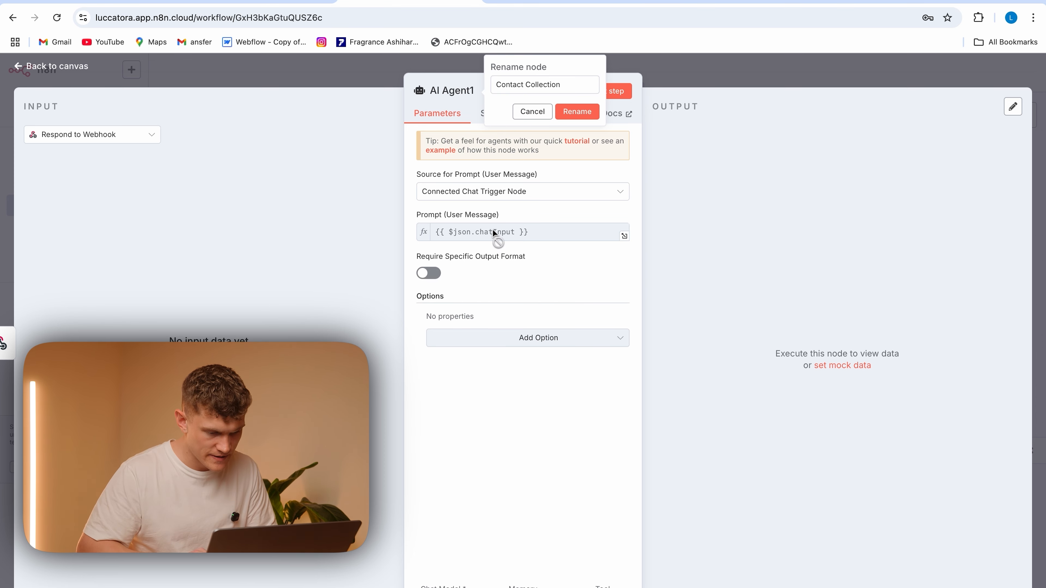
# Set the second AI Agent's prompt source to Define below and map chatInput from When chat message received into the prompt
pyautogui.click(543, 195)
pyautogui.click(501, 275)
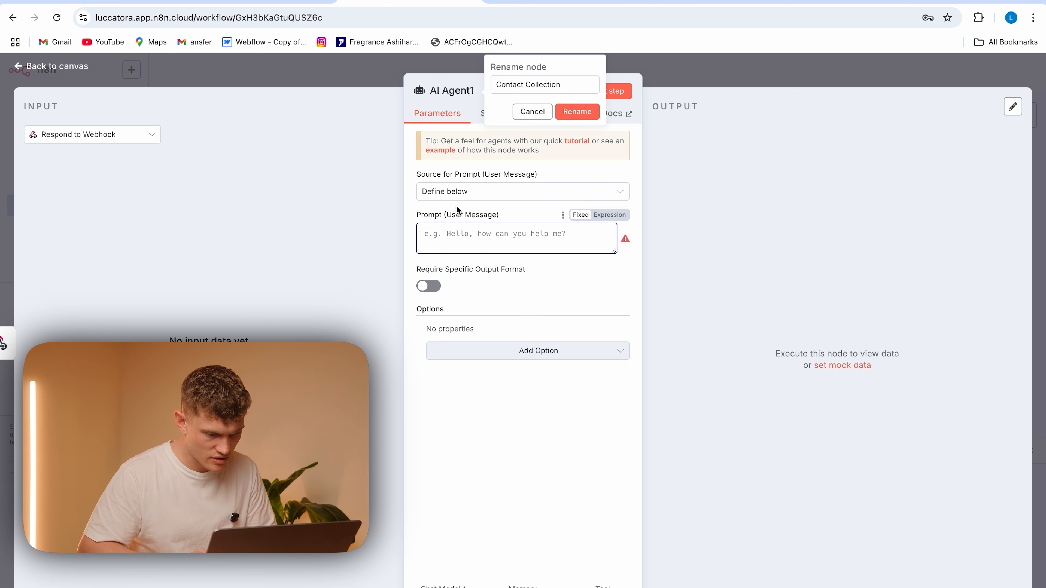
pyautogui.click(113, 135)
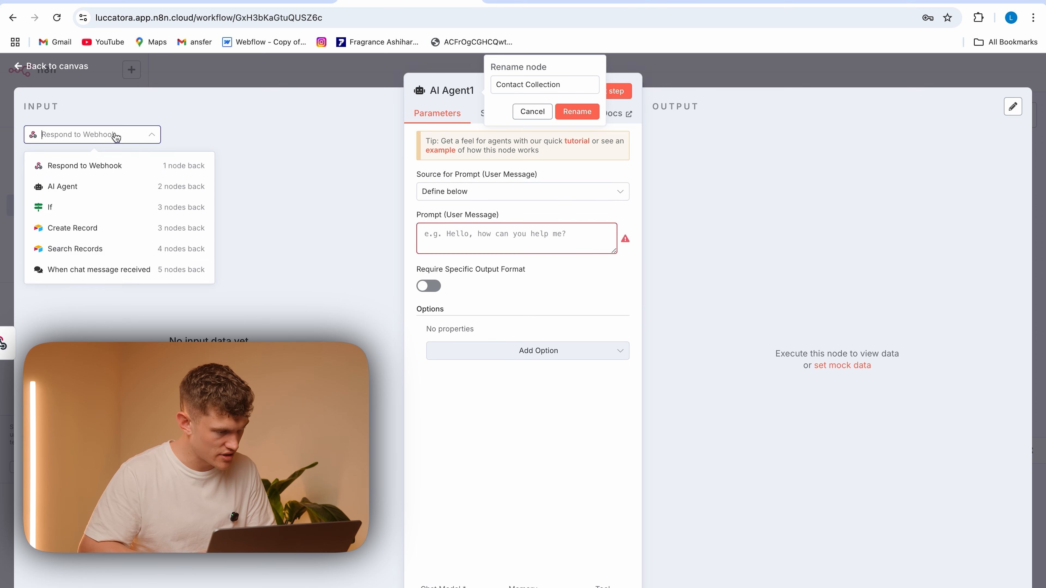
pyautogui.click(109, 271)
pyautogui.moveTo(77, 218); pyautogui.dragTo(449, 237)
pyautogui.click(527, 427)
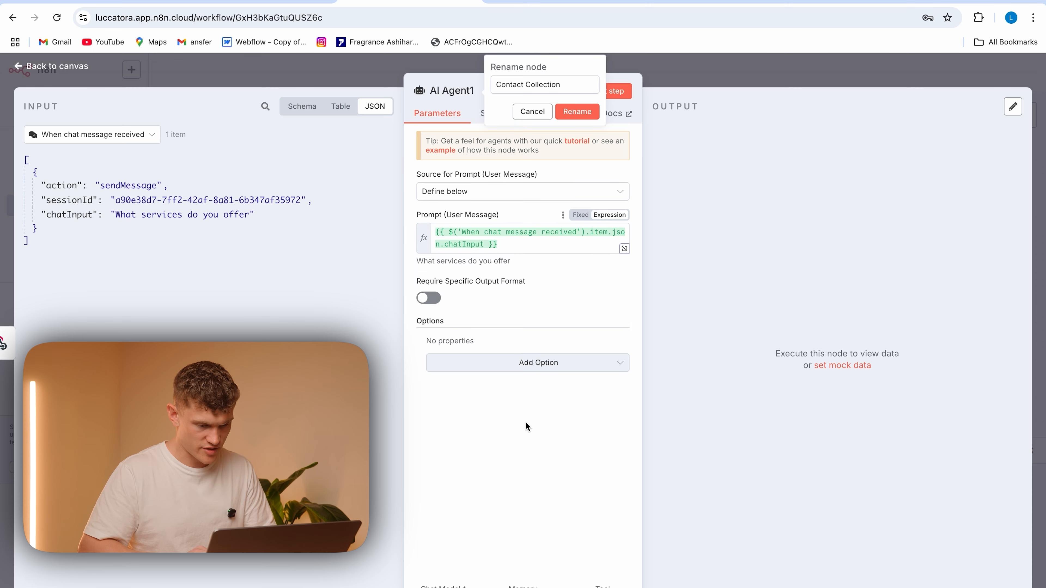
# Prefix the second AI Agent's prompt expression with "User Input:"
pyautogui.click(434, 231)
pyautogui.write('User Input:')
pyautogui.click(495, 529)
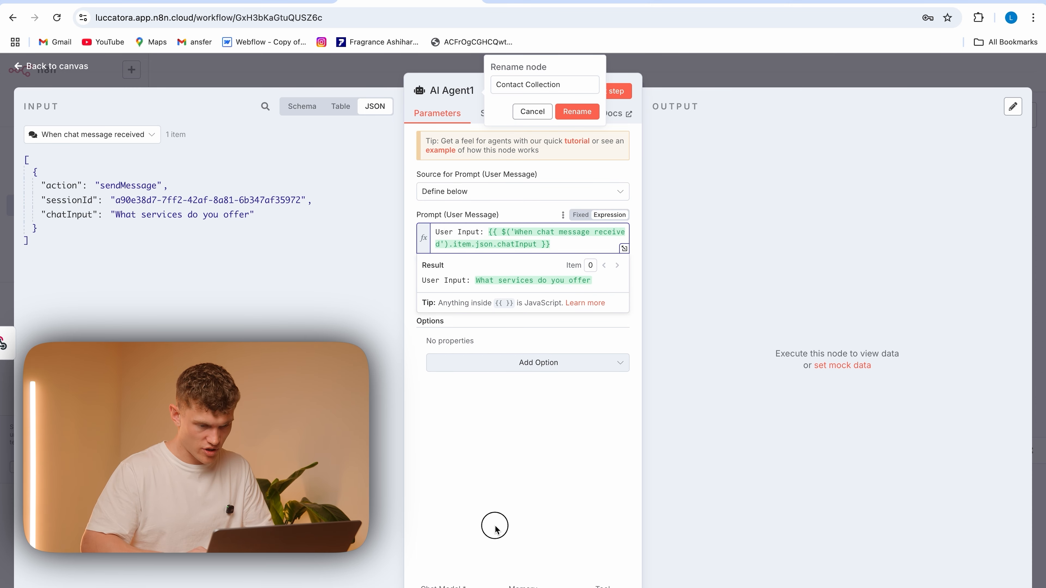
# Add a System Message to the second AI Agent, replace its text with the copied EMAIL, PHONE and NAME tool instructions, and return to the canvas
pyautogui.click(551, 368)
pyautogui.click(551, 395)
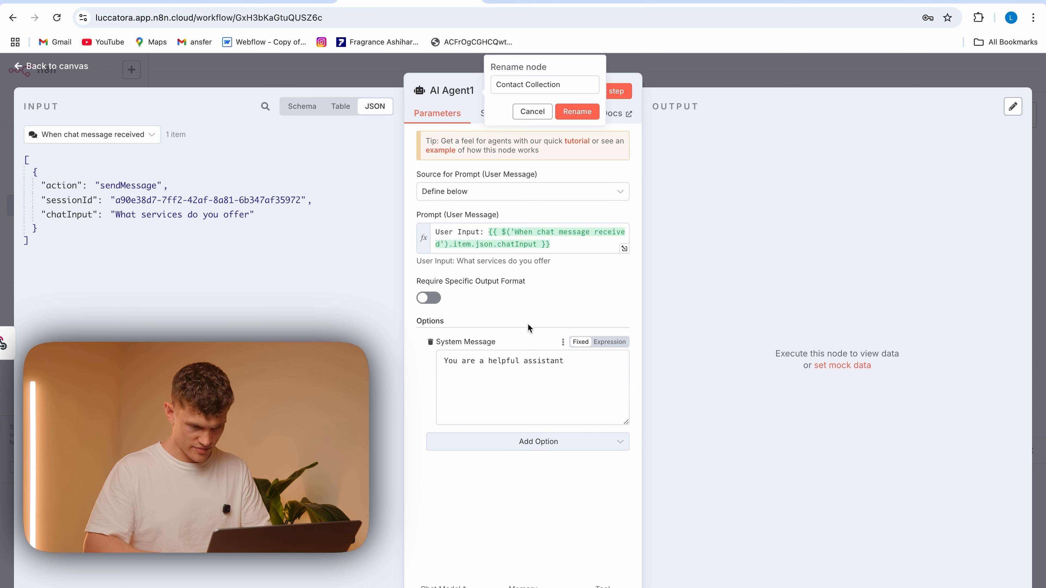
pyautogui.click(577, 369)
pyautogui.moveTo(576, 369); pyautogui.dragTo(437, 356)
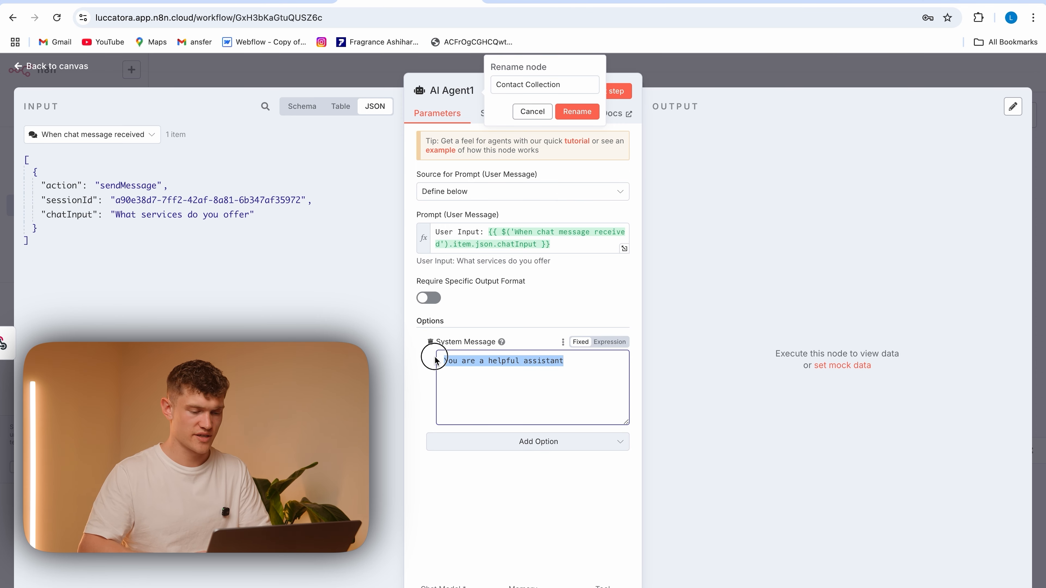
pyautogui.press('super+v')
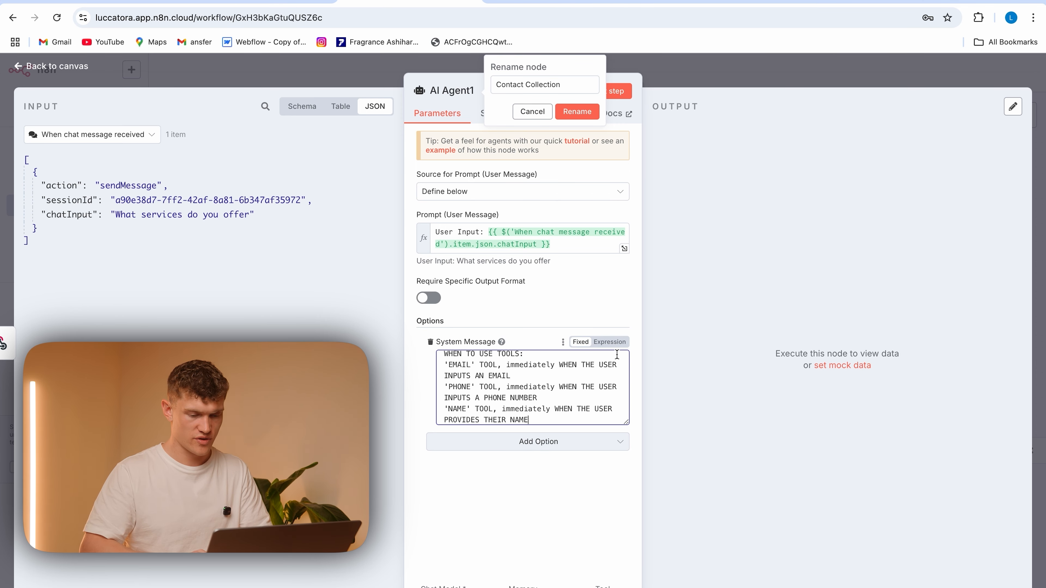
pyautogui.click(626, 420)
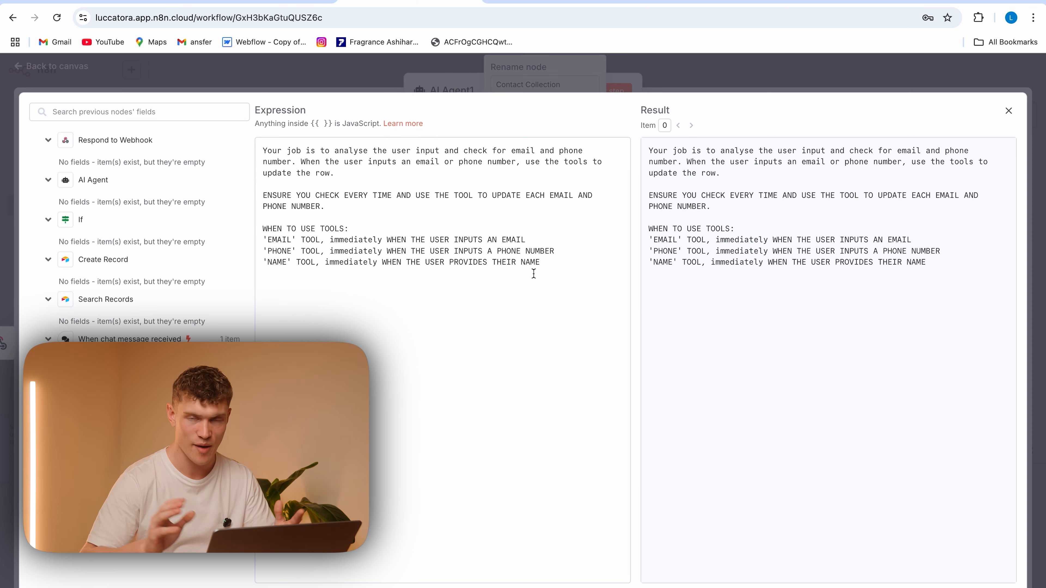
pyautogui.click(248, 74)
pyautogui.click(316, 87)
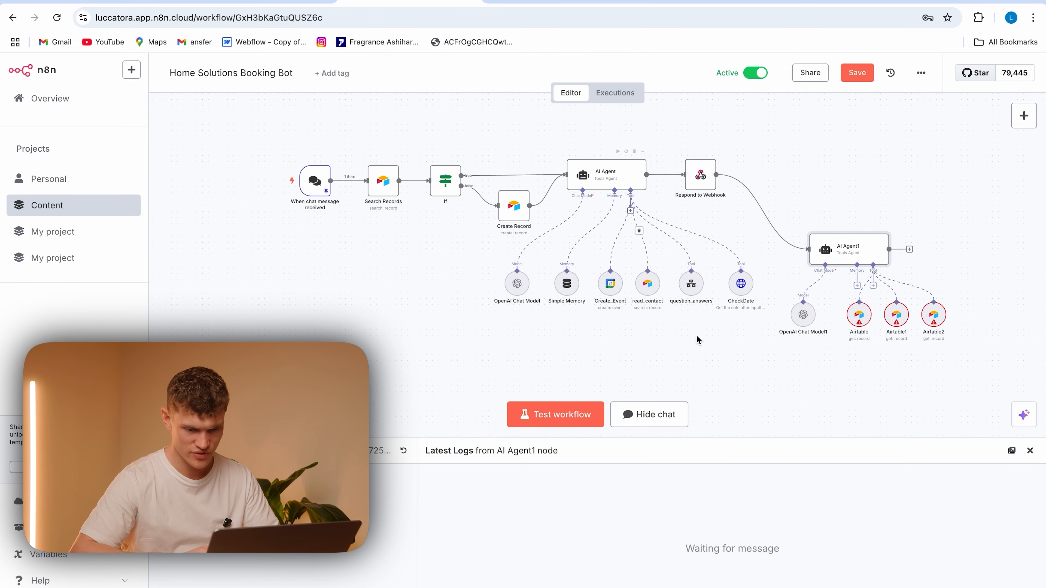
# Rename the second AI Agent node to Contact Collection and return to the canvas
pyautogui.doubleClick(855, 247)
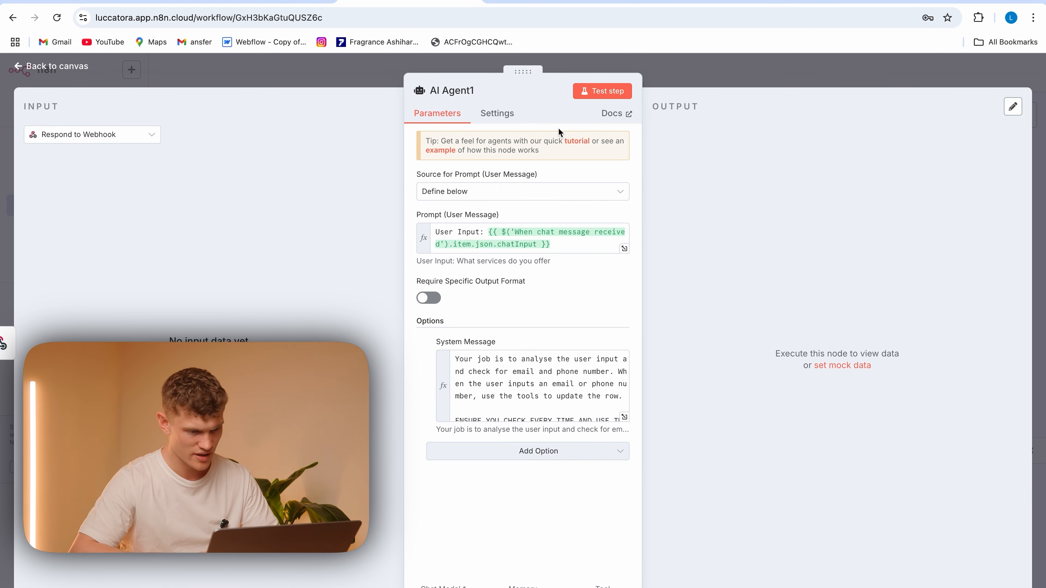
pyautogui.click(449, 90)
pyautogui.press('BackSpace')
pyautogui.press('BackSpace')
pyautogui.press('BackSpace')
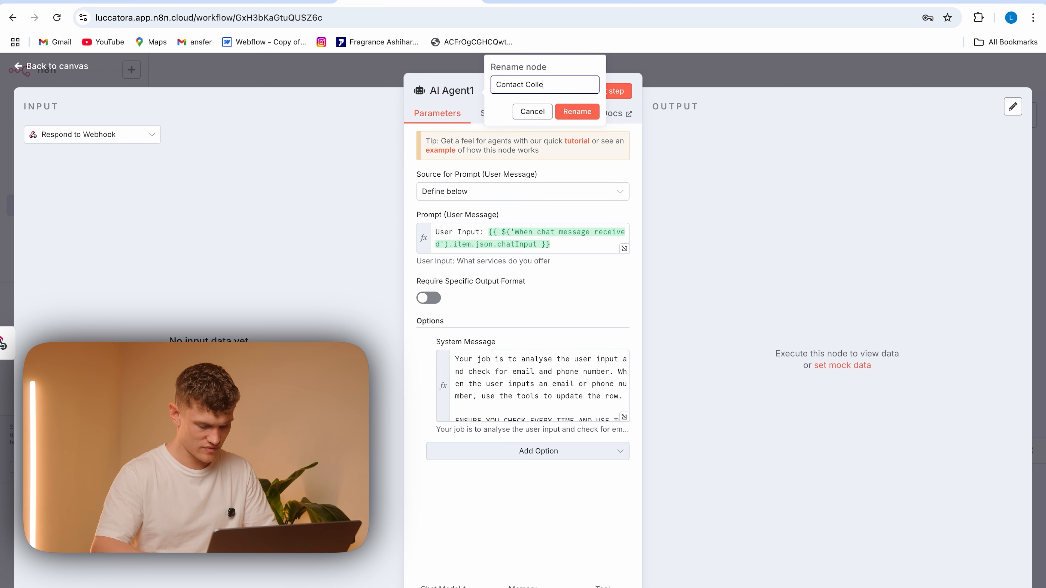
pyautogui.click(577, 111)
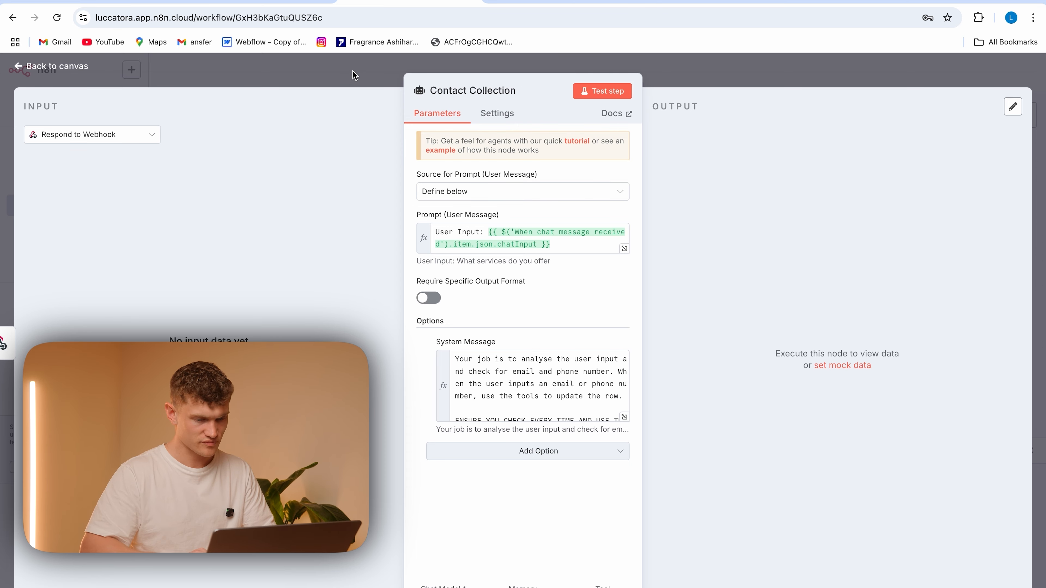
pyautogui.click(355, 76)
# Rename the first Airtable tool of the Contact Collection agent to EMAIL
pyautogui.doubleClick(860, 316)
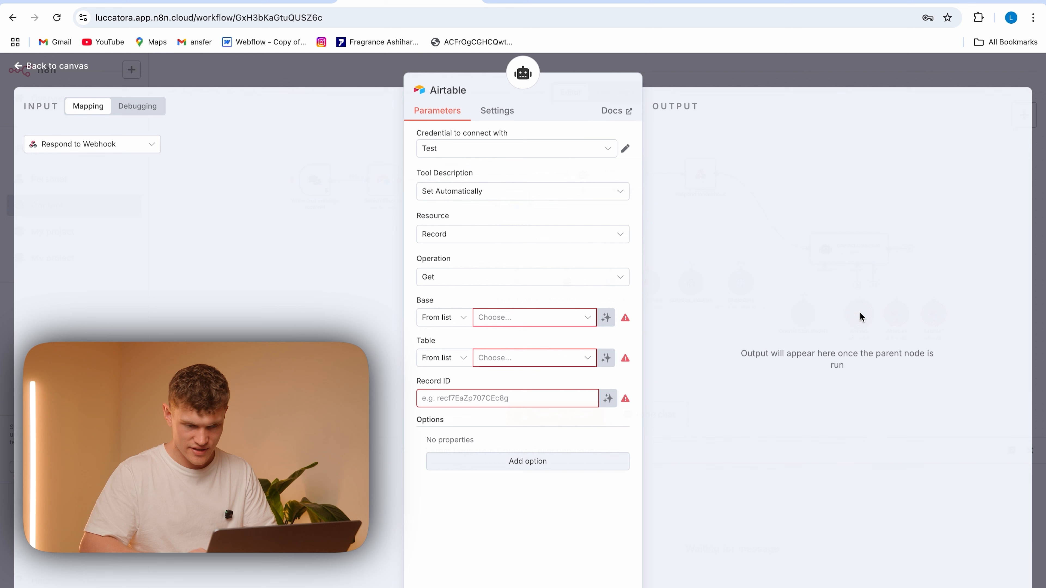
pyautogui.click(477, 90)
pyautogui.click(519, 87)
pyautogui.press('super+a')
pyautogui.press('BackSpace')
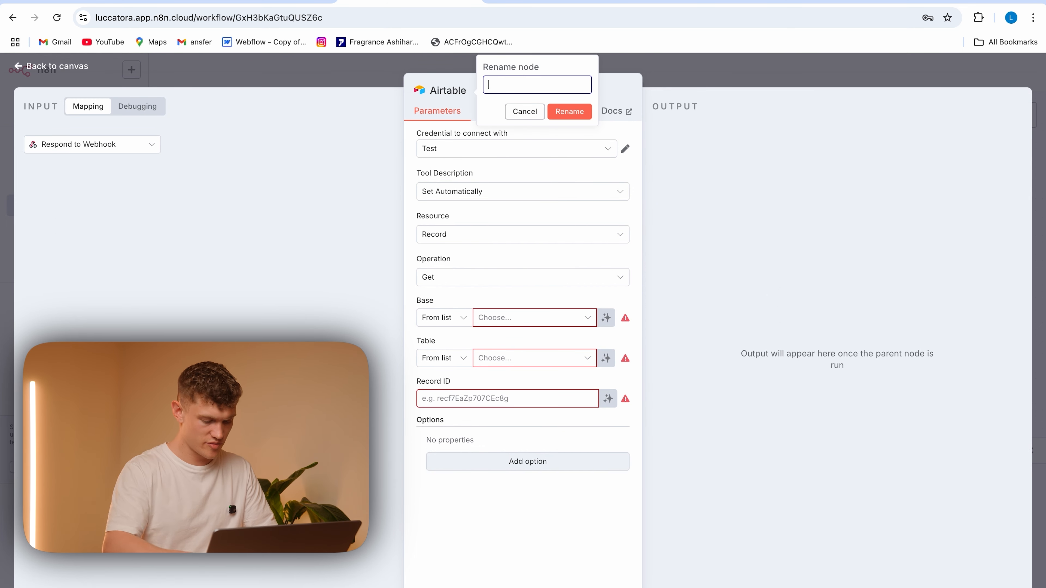
pyautogui.write('EMAIL')
pyautogui.click(569, 111)
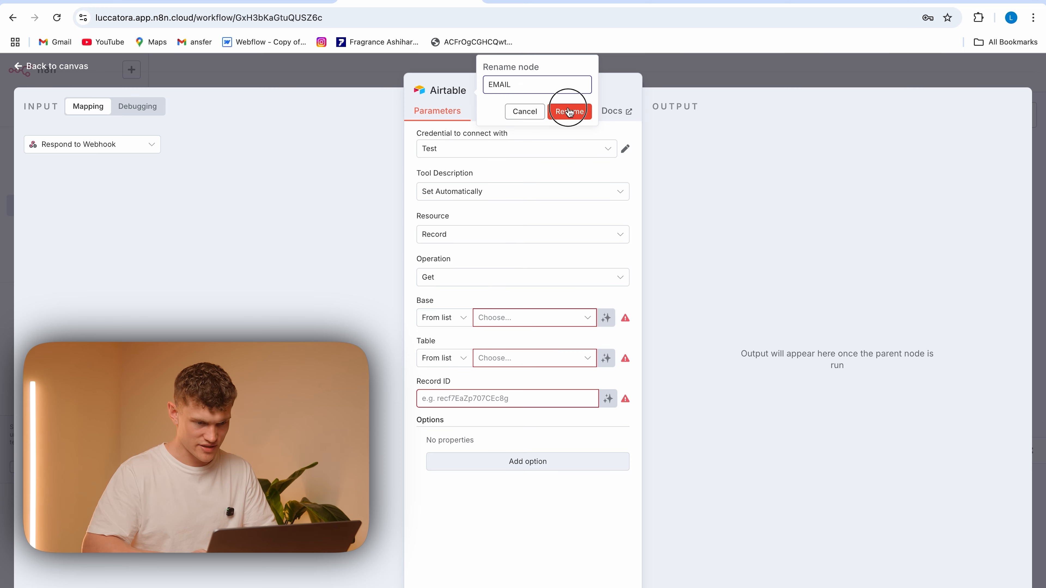
# Point the EMAIL tool to the AI Agent Logs base and its Conversation Ratings table
pyautogui.click(525, 321)
pyautogui.click(528, 373)
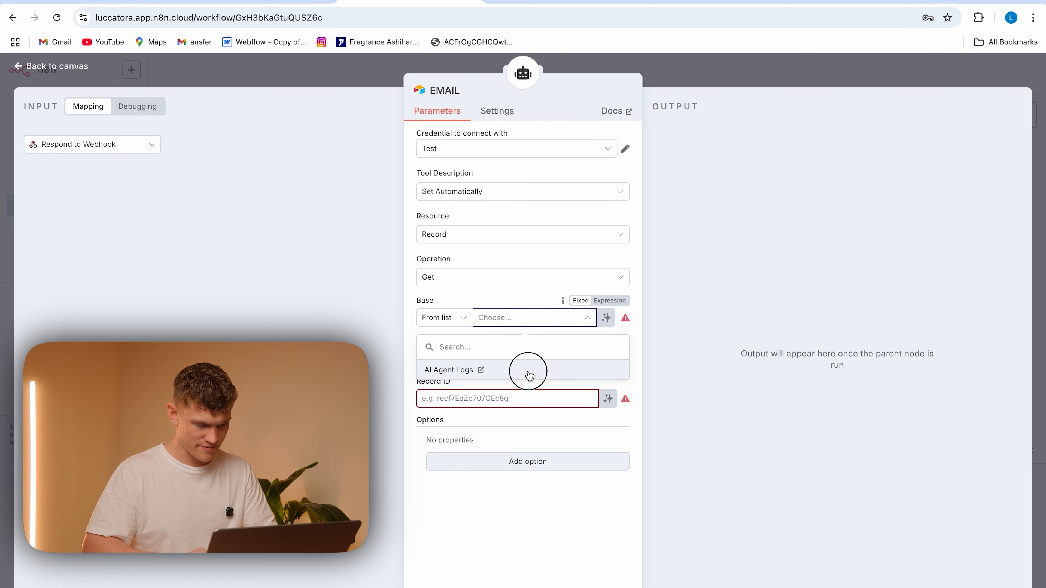
pyautogui.click(538, 359)
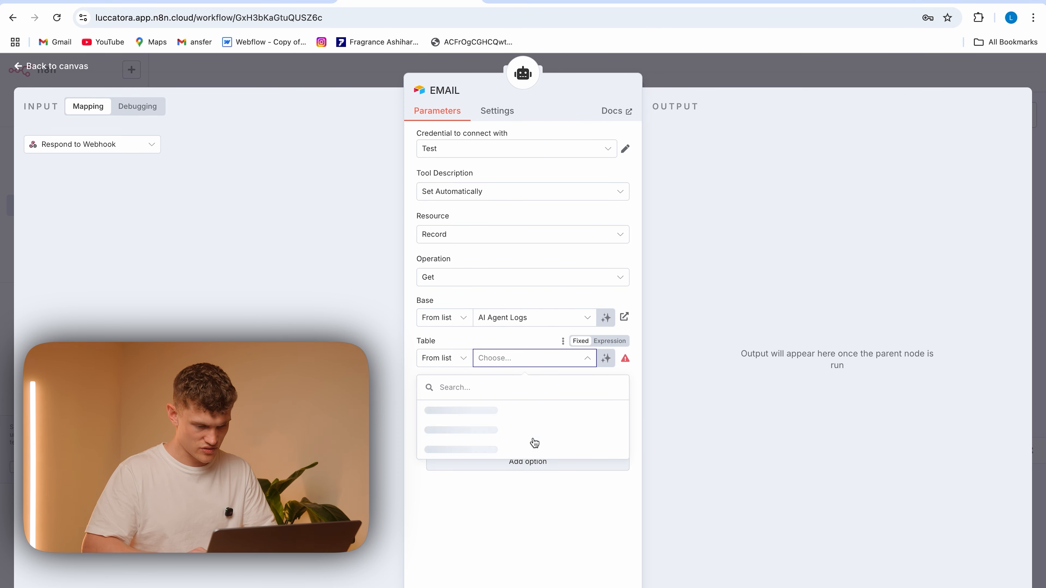
pyautogui.click(544, 410)
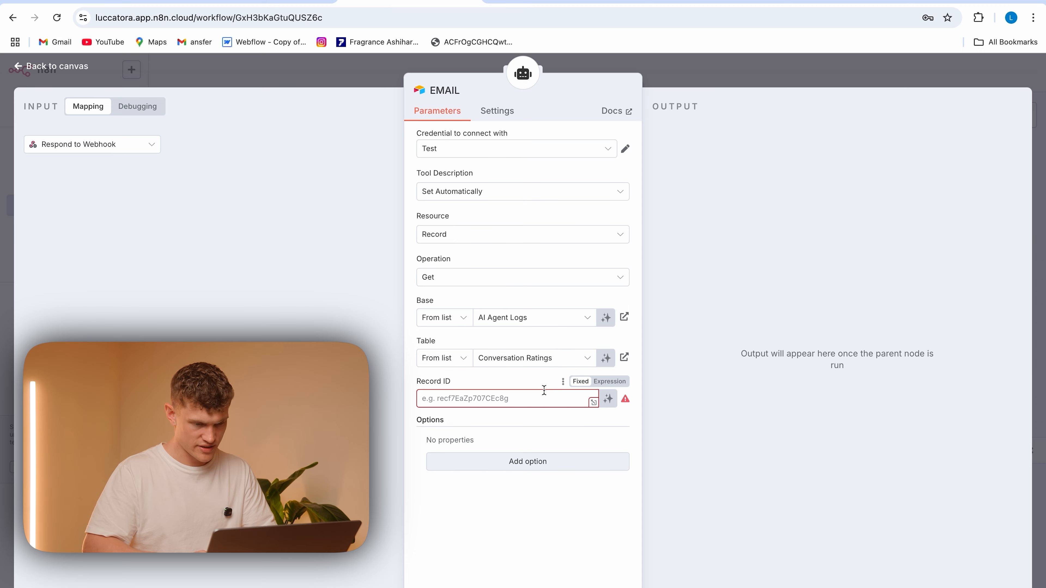
# Set the EMAIL tool's operation to Update and match rows on the User ID column
pyautogui.click(506, 283)
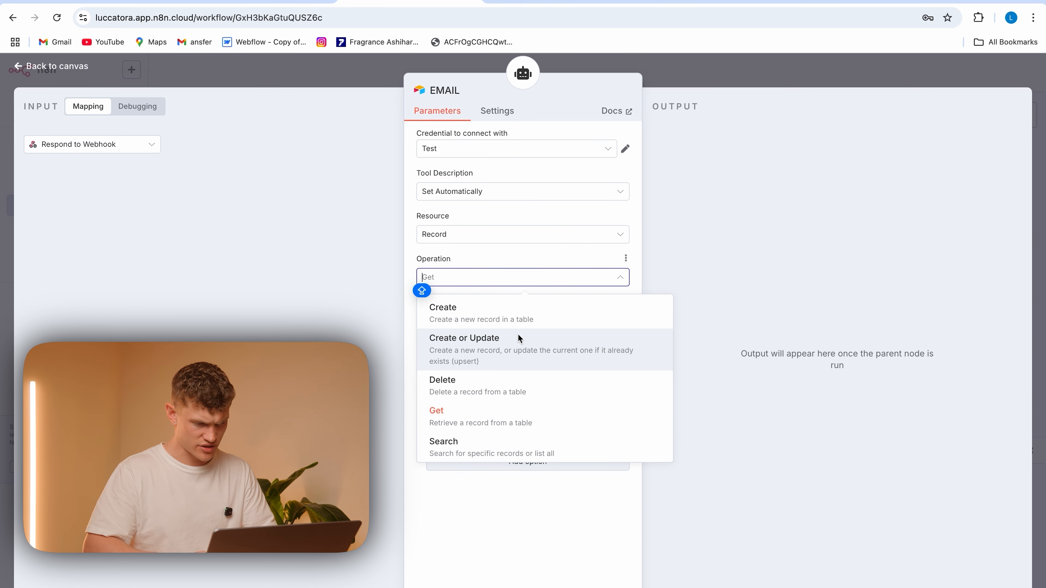
pyautogui.scroll(-2, 509, 392)
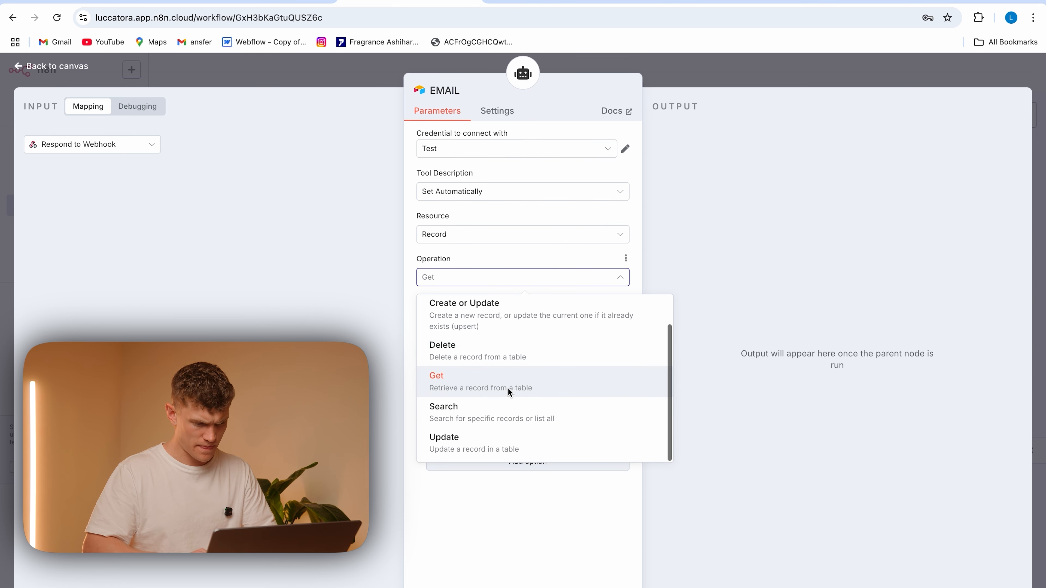
pyautogui.click(498, 440)
pyautogui.click(438, 440)
pyautogui.click(488, 439)
pyautogui.click(469, 495)
pyautogui.click(498, 472)
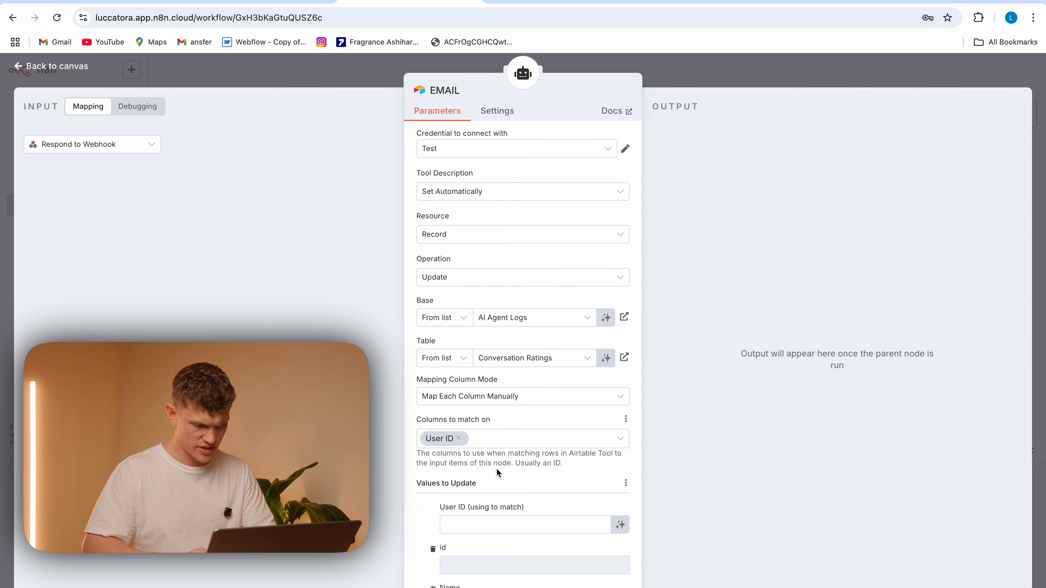
# Map sessionId from When chat message received into the EMAIL tool's User ID match value
pyautogui.click(126, 143)
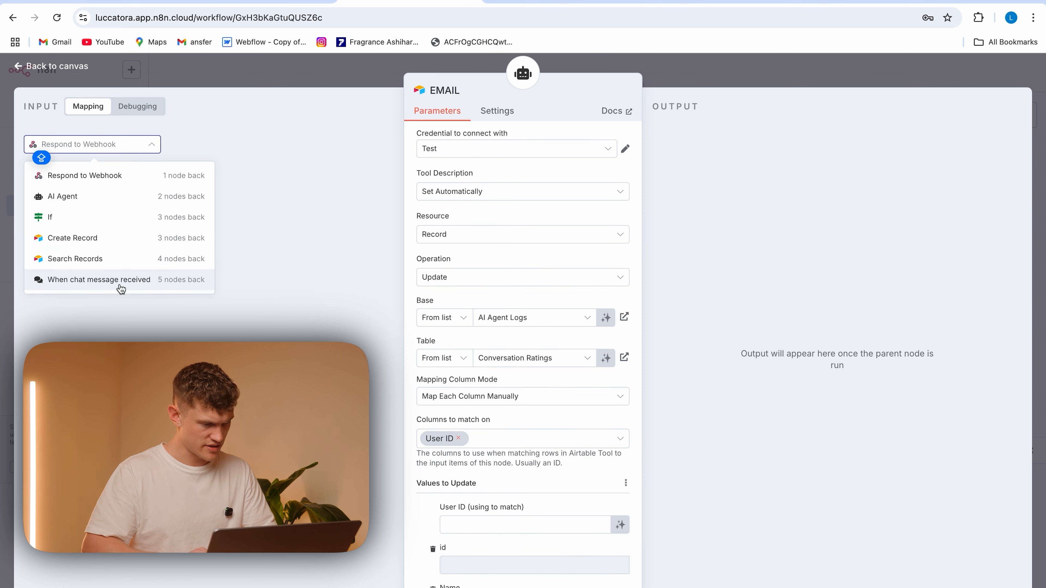
pyautogui.click(119, 286)
pyautogui.moveTo(74, 221); pyautogui.dragTo(506, 525)
# Let the model define the Email column's value in the EMAIL tool and return to the canvas
pyautogui.scroll(-5, 421, 497)
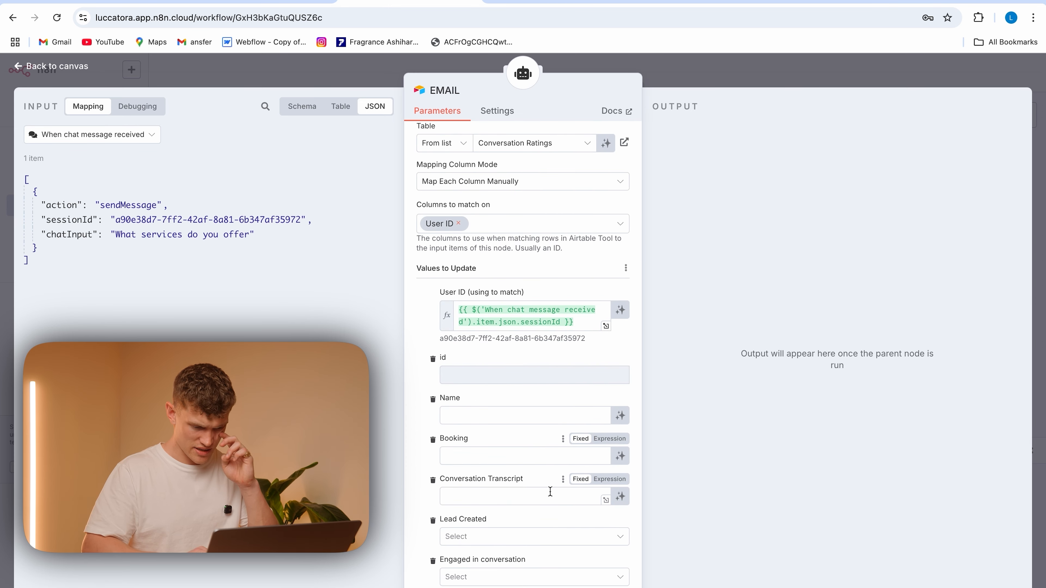
pyautogui.scroll(-7, 549, 491)
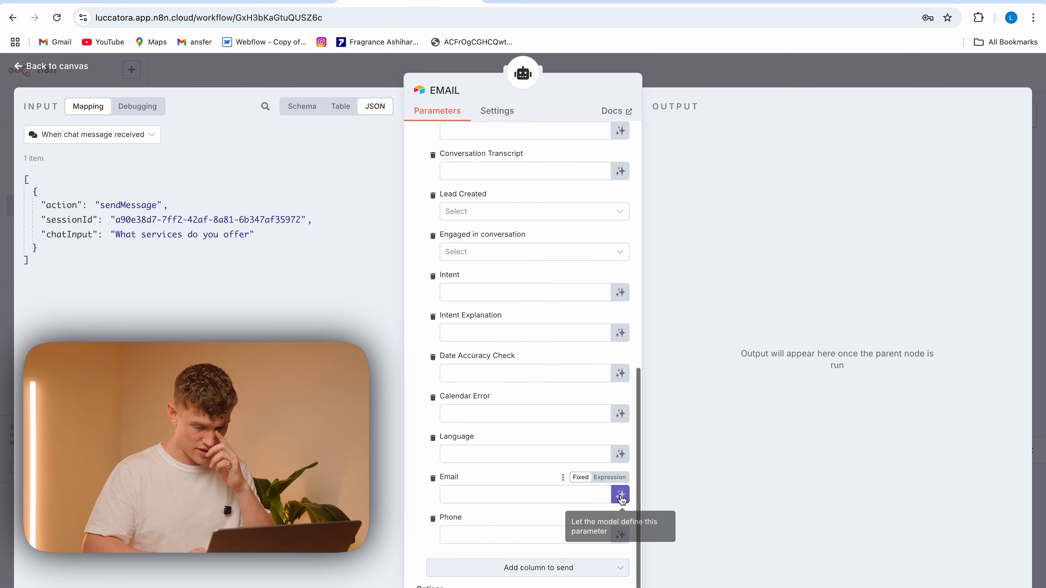
pyautogui.click(620, 495)
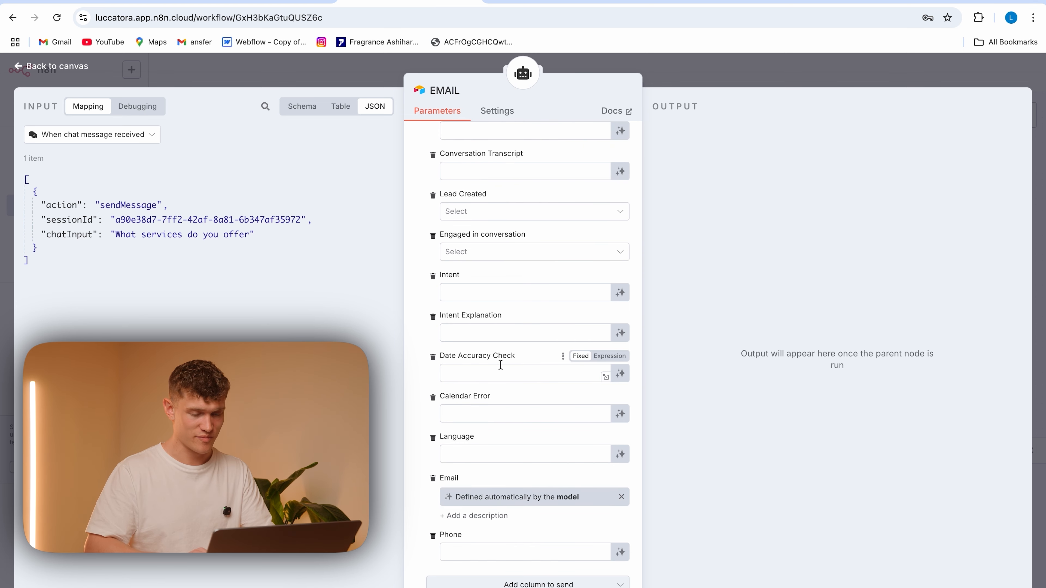
pyautogui.click(342, 70)
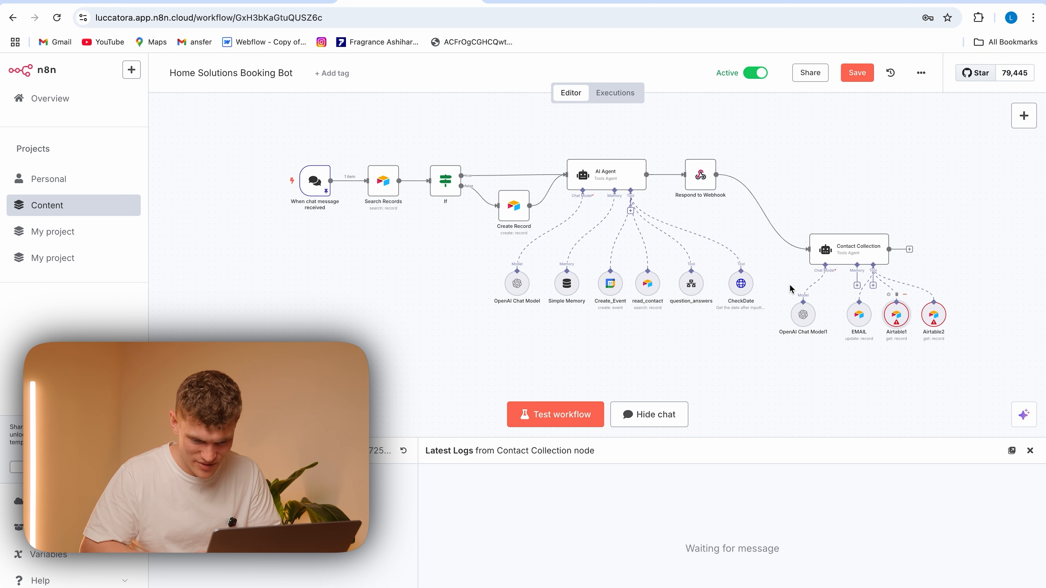
# Rename the second Airtable tool of the Contact Collection agent to PHONE
pyautogui.rightClick(905, 298)
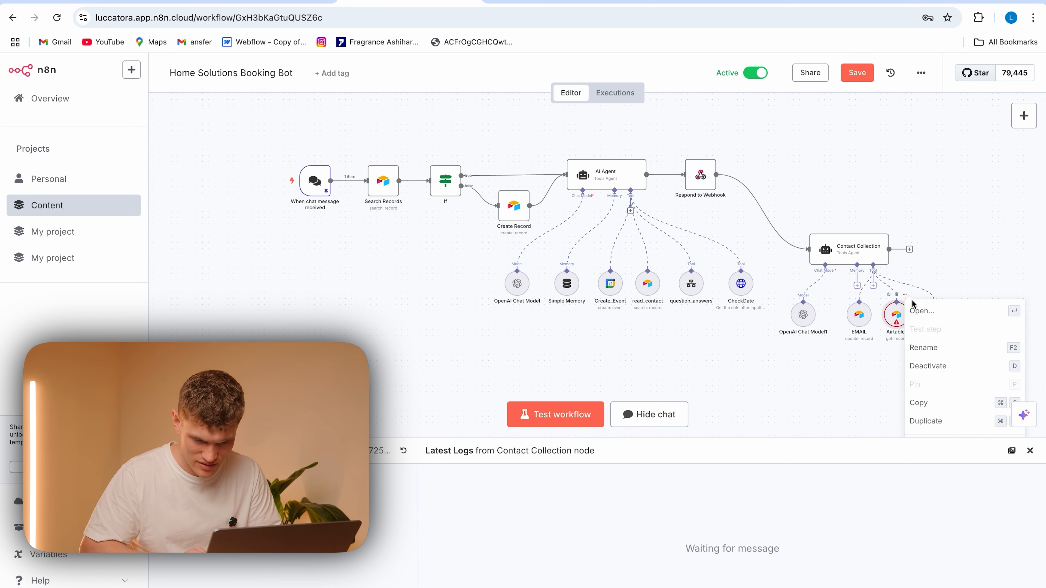
pyautogui.click(937, 346)
pyautogui.press('BackSpace')
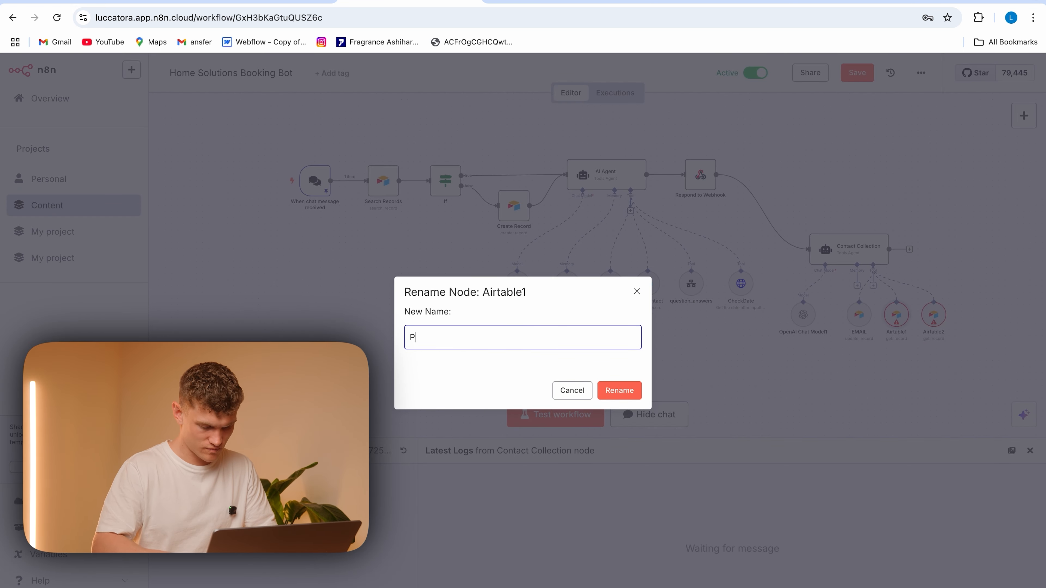
pyautogui.click(634, 396)
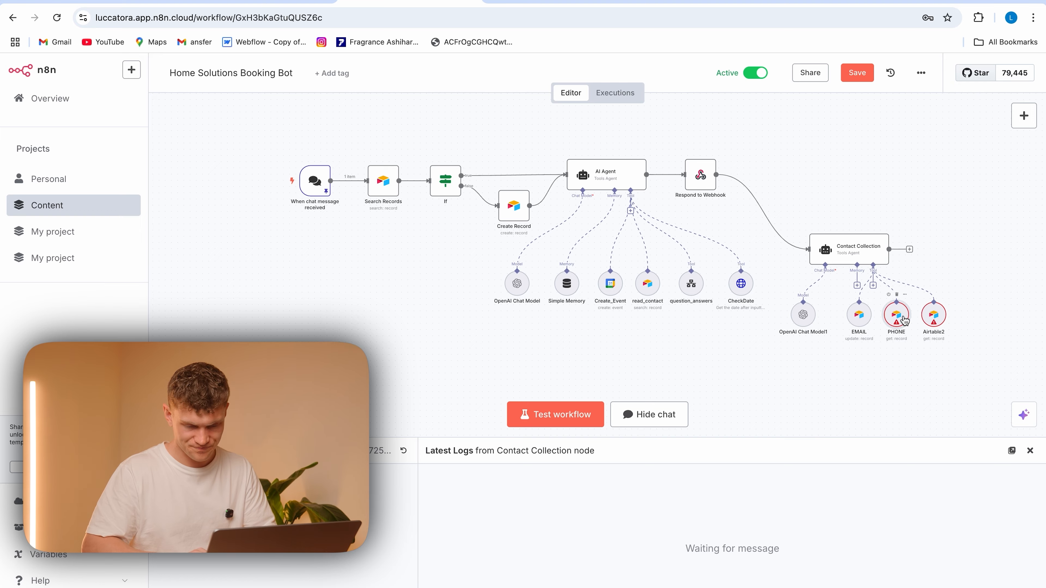
# Open the PHONE tool and set its record operation to Update
pyautogui.doubleClick(904, 320)
pyautogui.click(548, 318)
pyautogui.click(511, 235)
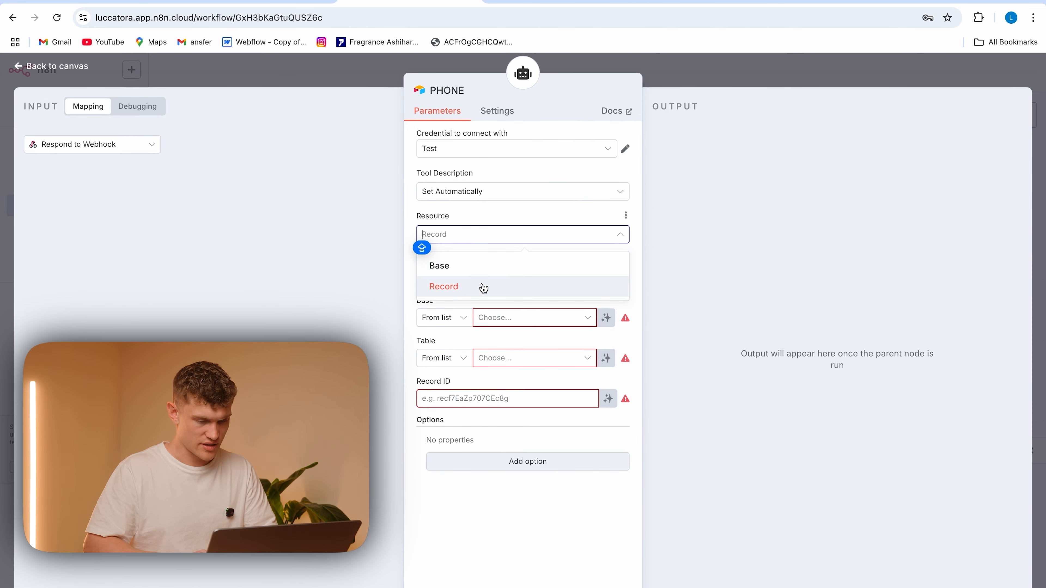
pyautogui.click(411, 277)
pyautogui.click(443, 277)
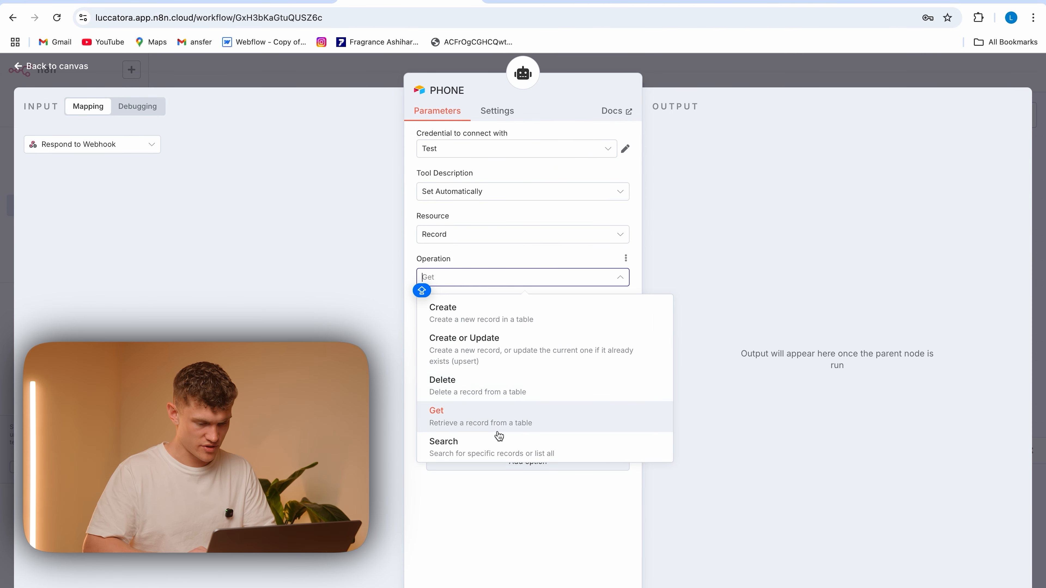
pyautogui.scroll(-2, 523, 350)
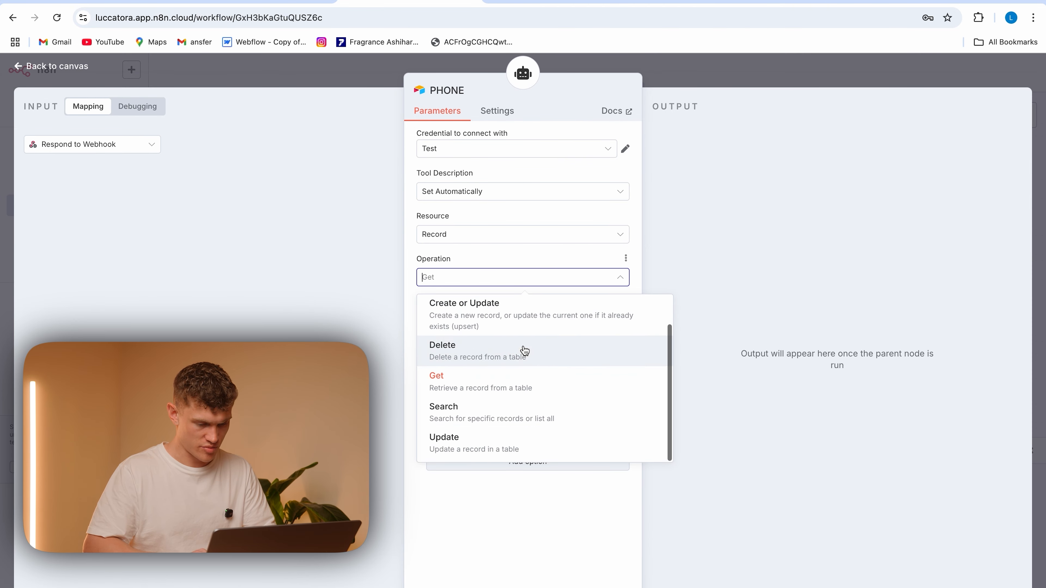
pyautogui.click(498, 450)
# Select the AI Agent Logs base and the Conversation Ratings table for the PHONE tool
pyautogui.click(523, 319)
pyautogui.click(527, 373)
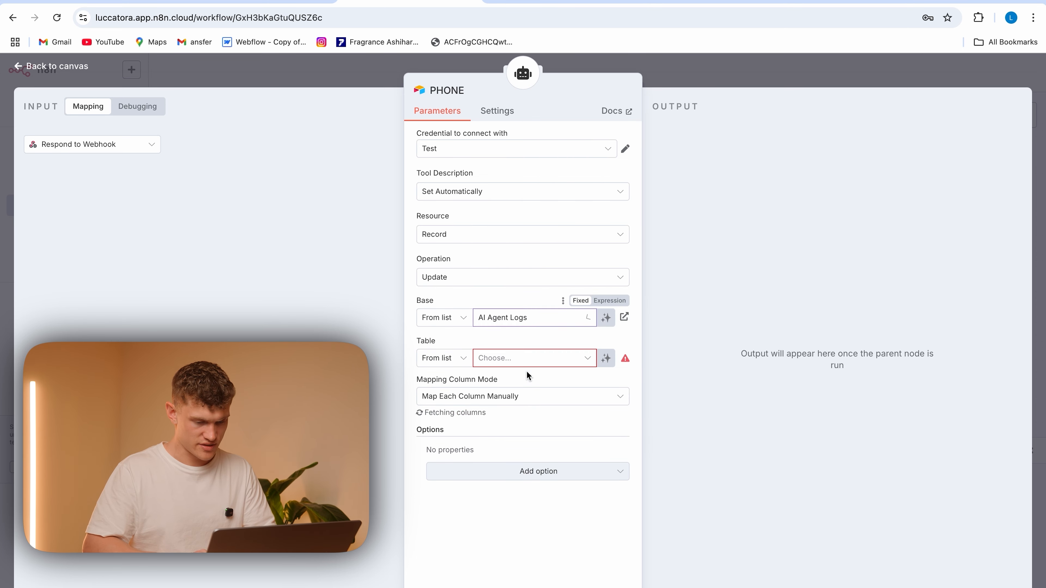
pyautogui.click(536, 359)
pyautogui.click(524, 361)
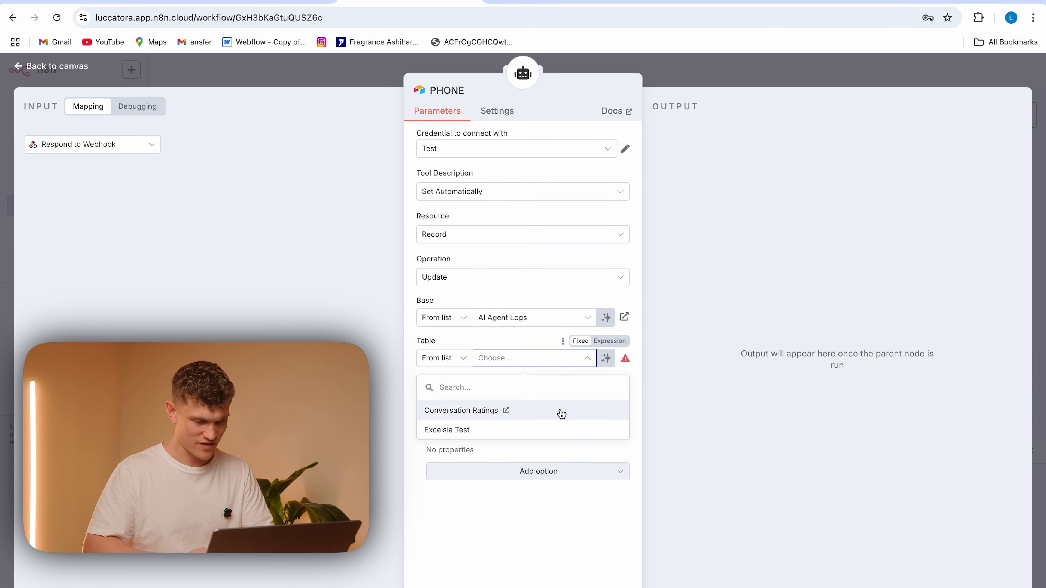
pyautogui.click(507, 410)
# Replace id with User ID as the column the PHONE tool matches rows on
pyautogui.scroll(-2, 531, 411)
pyautogui.scroll(-1, 531, 410)
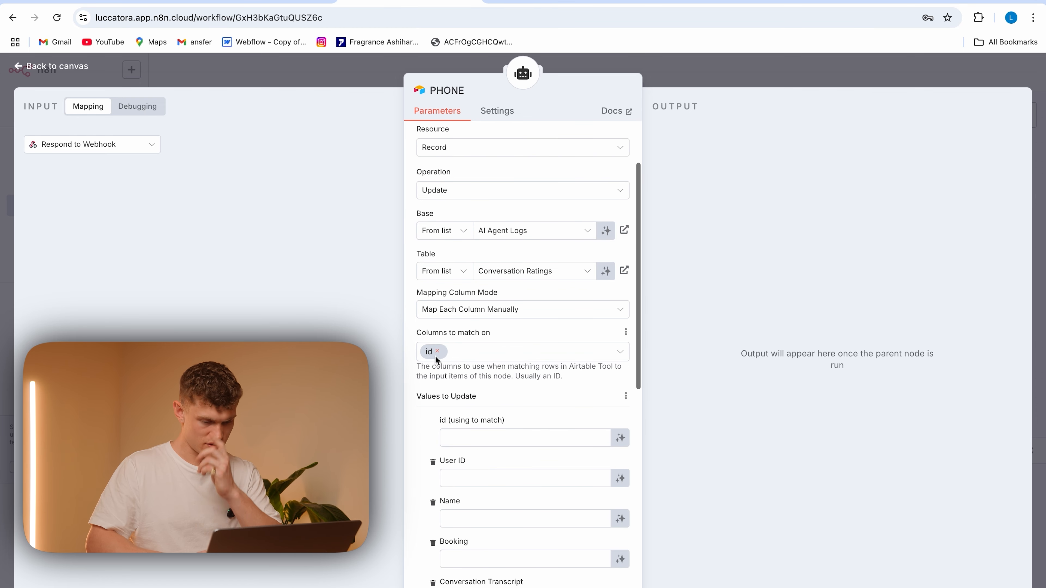
pyautogui.click(438, 352)
pyautogui.click(490, 356)
pyautogui.click(508, 412)
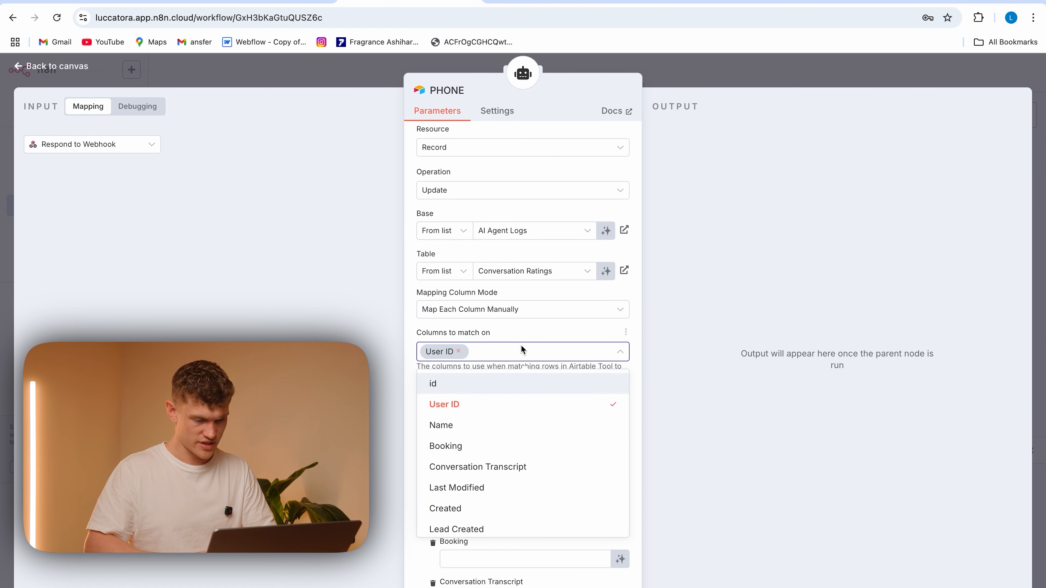
pyautogui.click(531, 333)
# Map sessionId from When chat message received into the PHONE tool's User ID match value
pyautogui.click(549, 430)
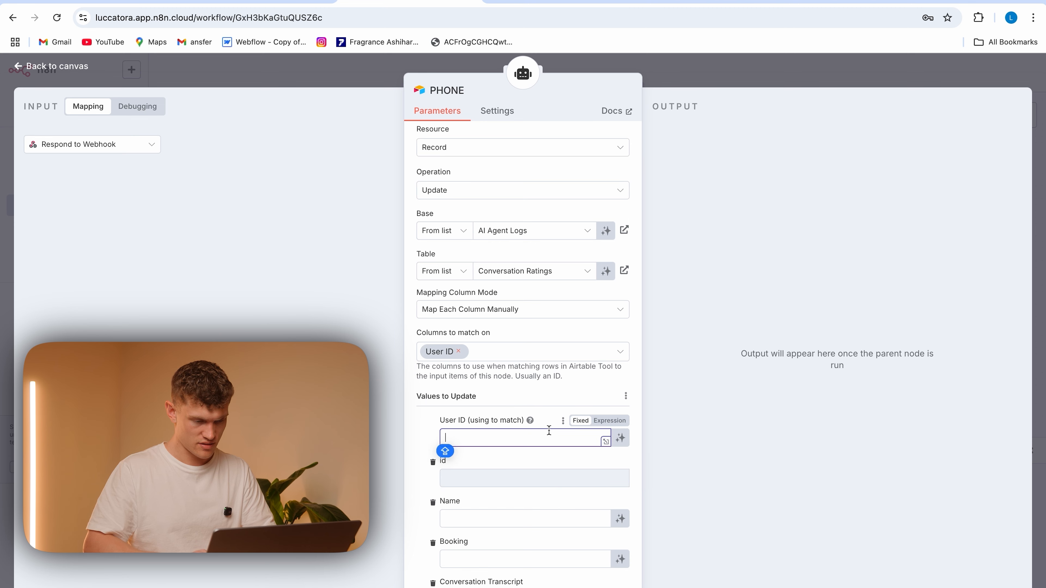
pyautogui.click(131, 151)
pyautogui.click(133, 278)
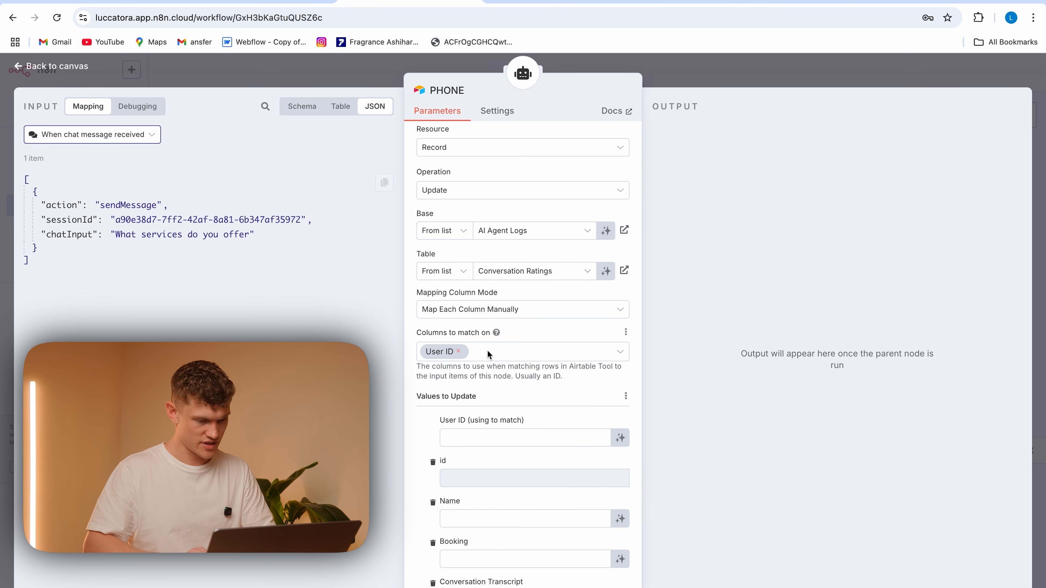
pyautogui.moveTo(72, 221); pyautogui.dragTo(479, 438)
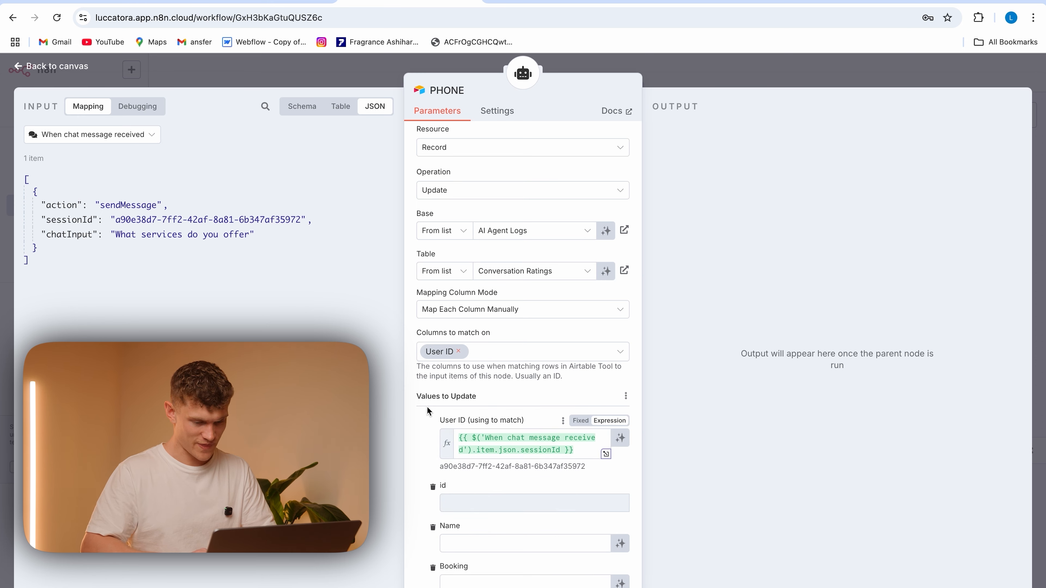
# Let the model define the Phone column's value in the PHONE tool and return to the canvas
pyautogui.scroll(-12, 530, 431)
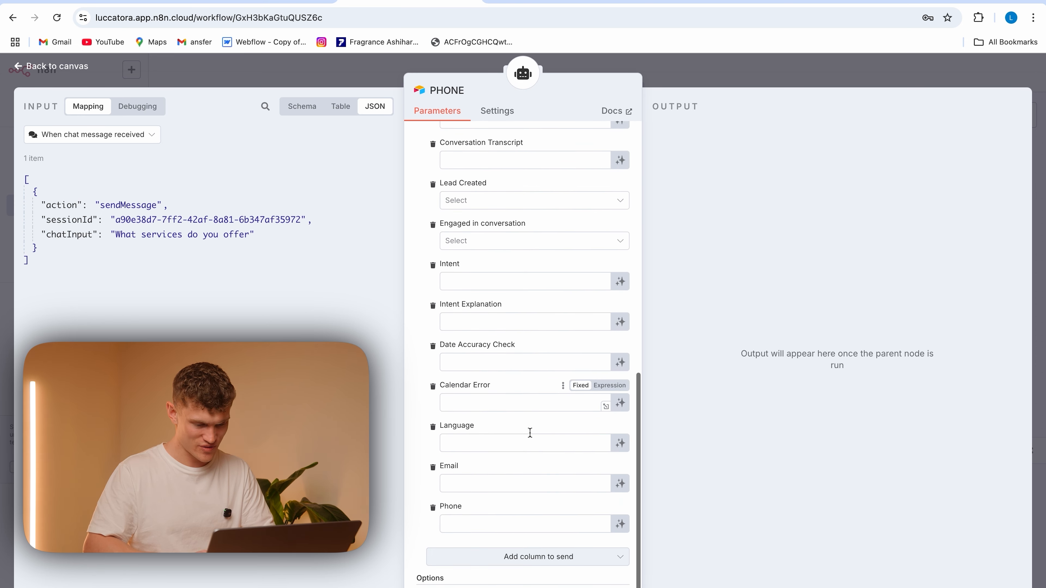
pyautogui.click(620, 511)
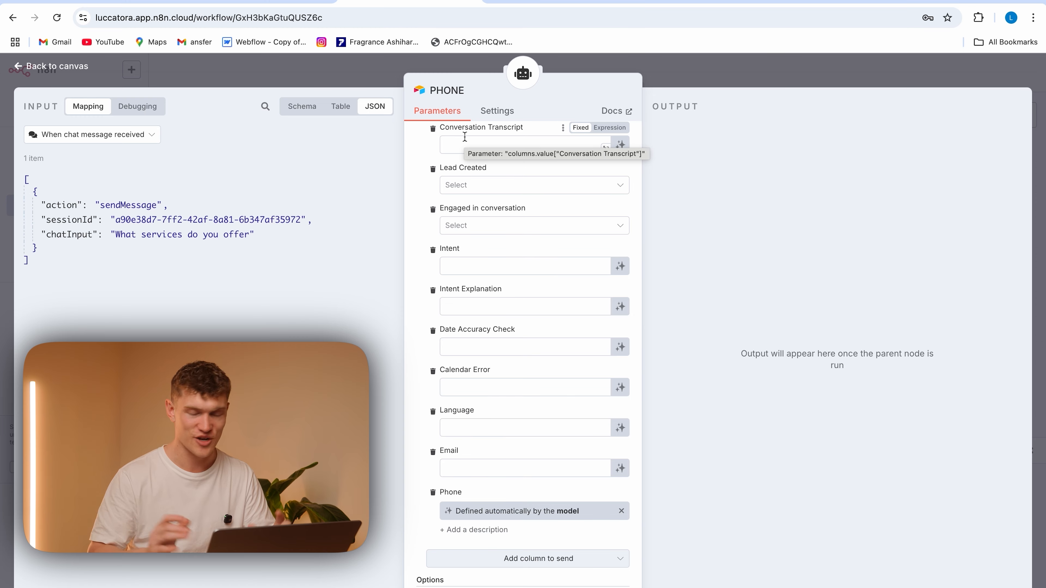
pyautogui.click(339, 82)
# Rename the third Airtable tool of the Contact Collection agent to NAME
pyautogui.click(942, 295)
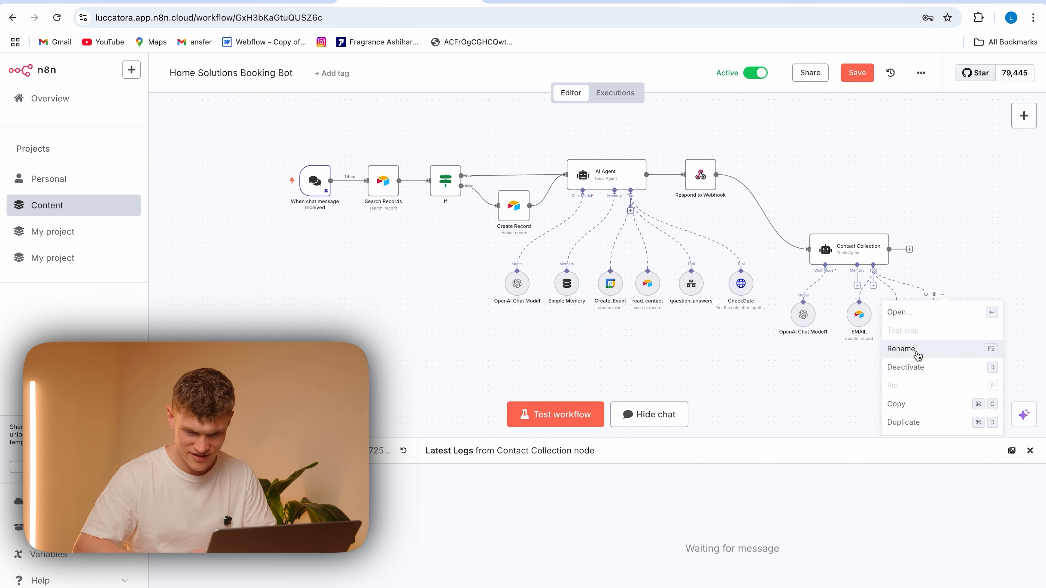
pyautogui.click(918, 351)
pyautogui.write('NAME')
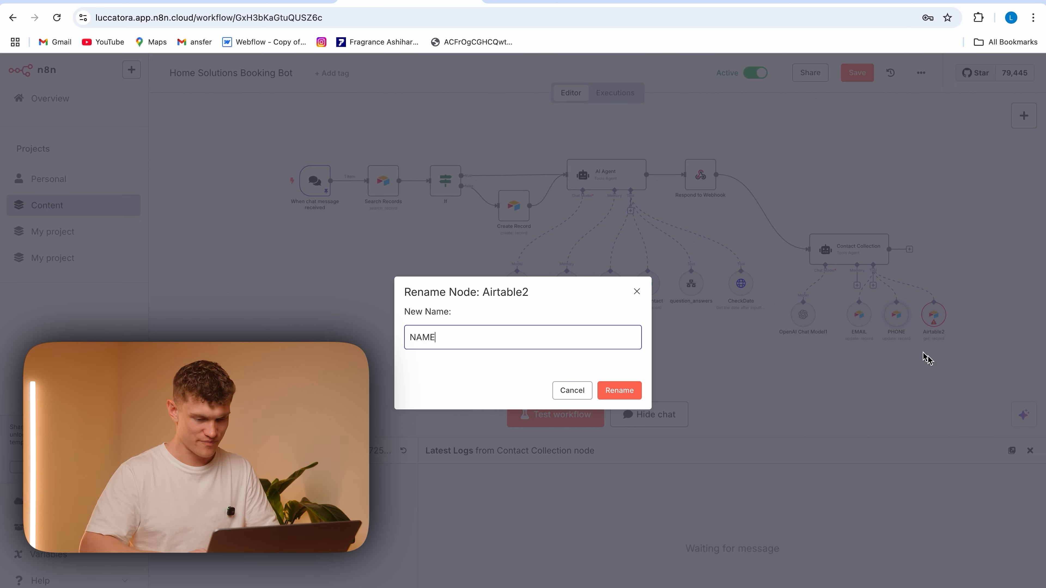
pyautogui.click(626, 394)
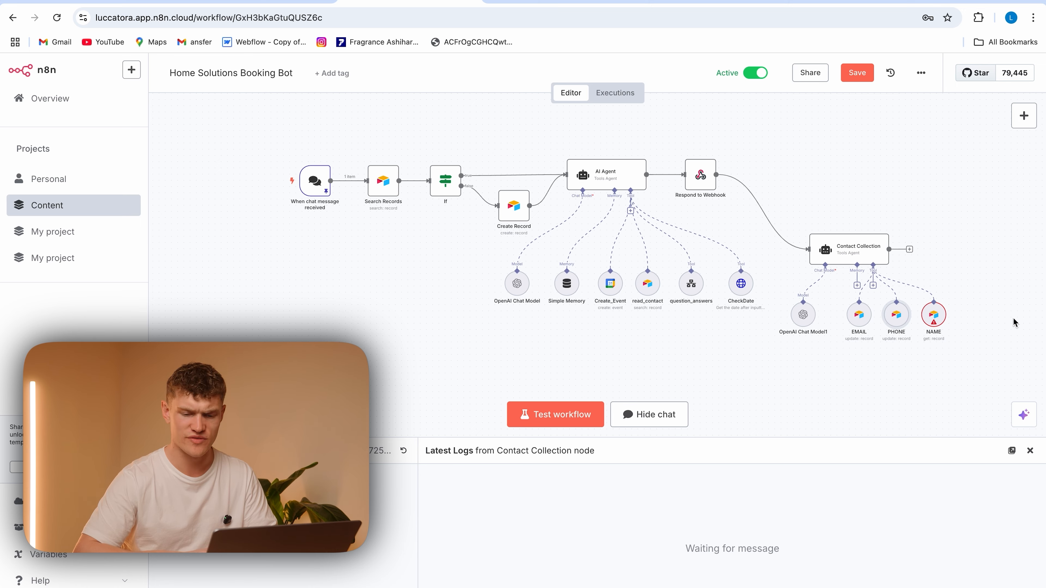
# Set the NAME tool's operation to Search on the AI Agent Logs base and Conversation Ratings table
pyautogui.doubleClick(934, 315)
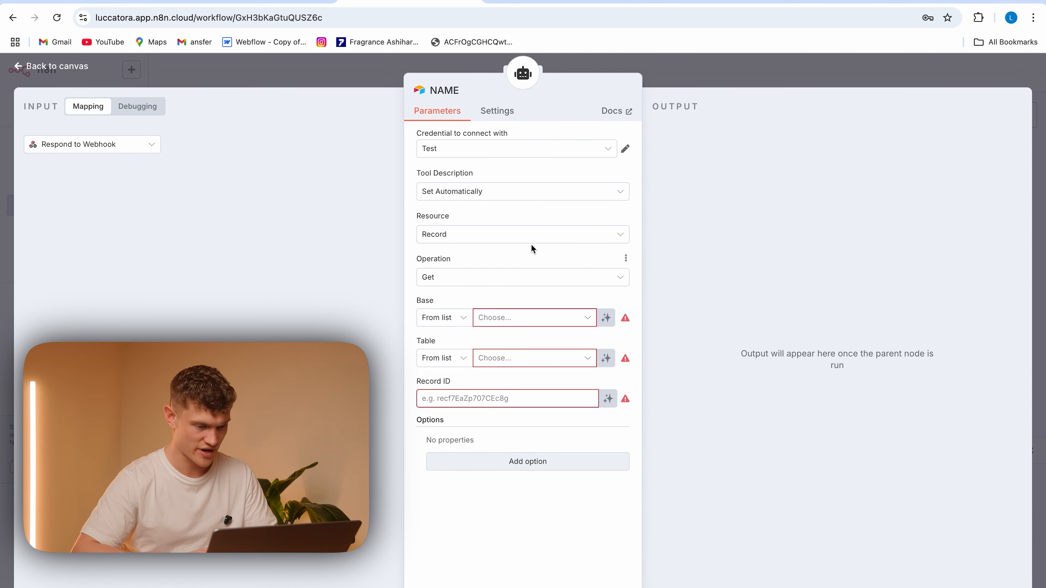
pyautogui.click(545, 281)
pyautogui.click(484, 445)
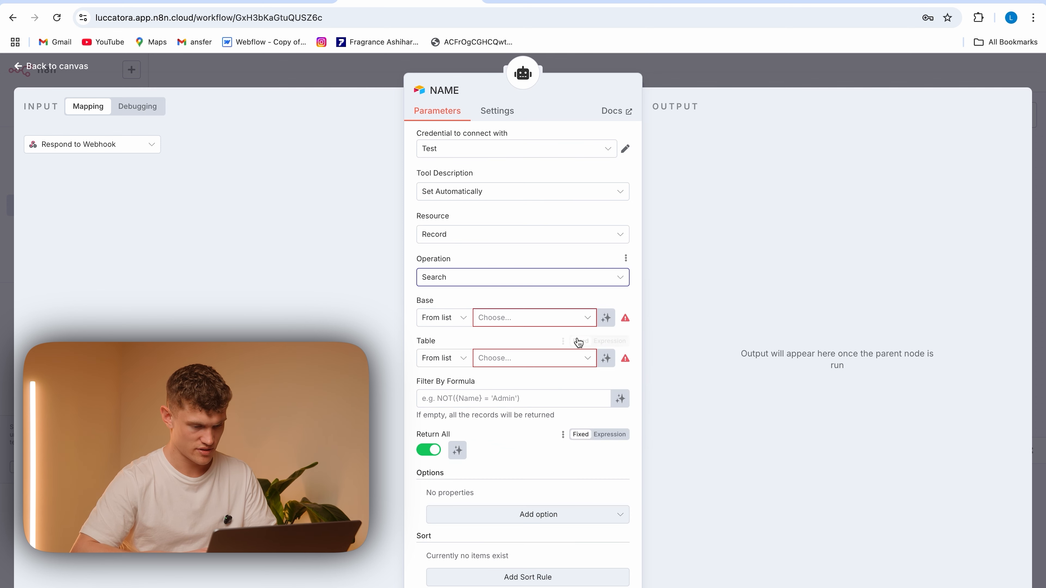
pyautogui.click(554, 318)
pyautogui.click(518, 370)
pyautogui.click(534, 361)
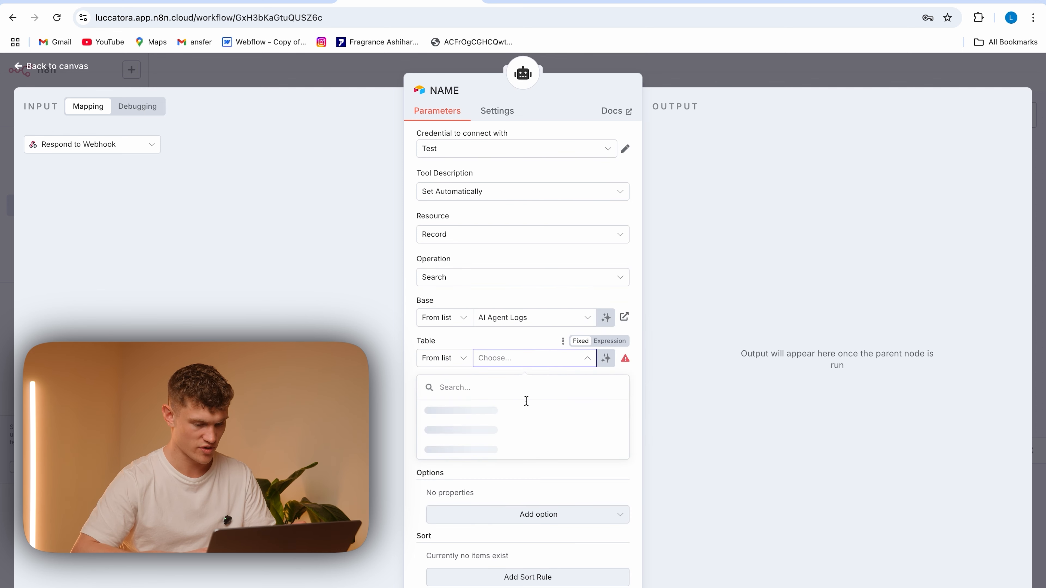
pyautogui.click(543, 414)
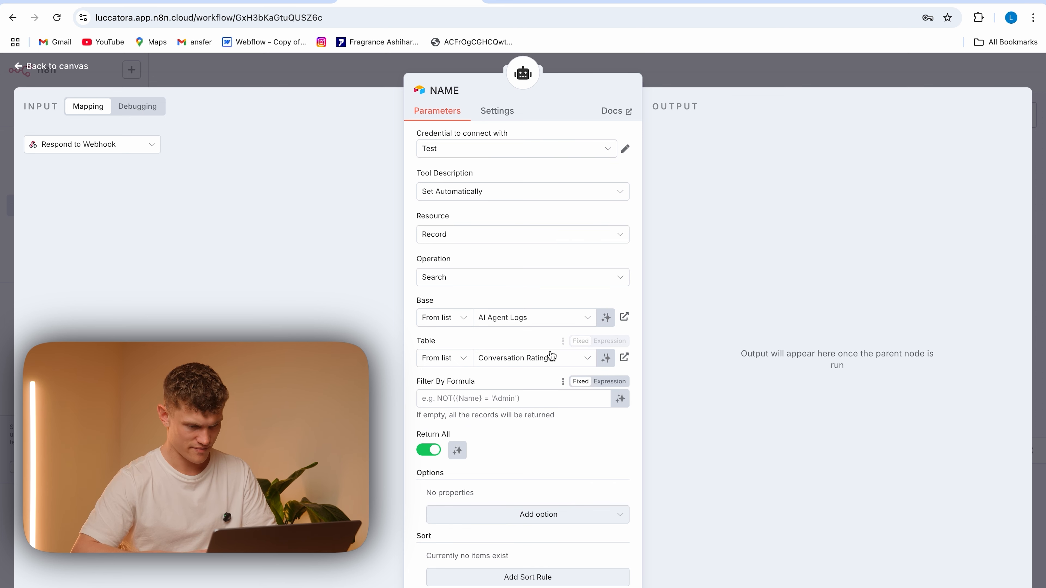
# Change the NAME tool's operation to Update and match rows on the User ID column
pyautogui.click(526, 283)
pyautogui.scroll(-1, 500, 420)
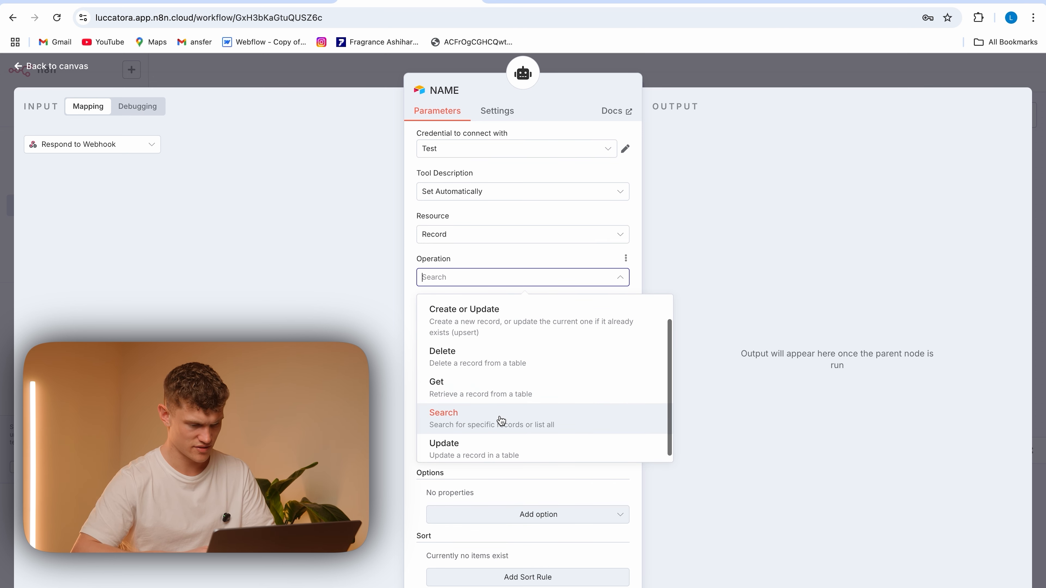
pyautogui.click(530, 437)
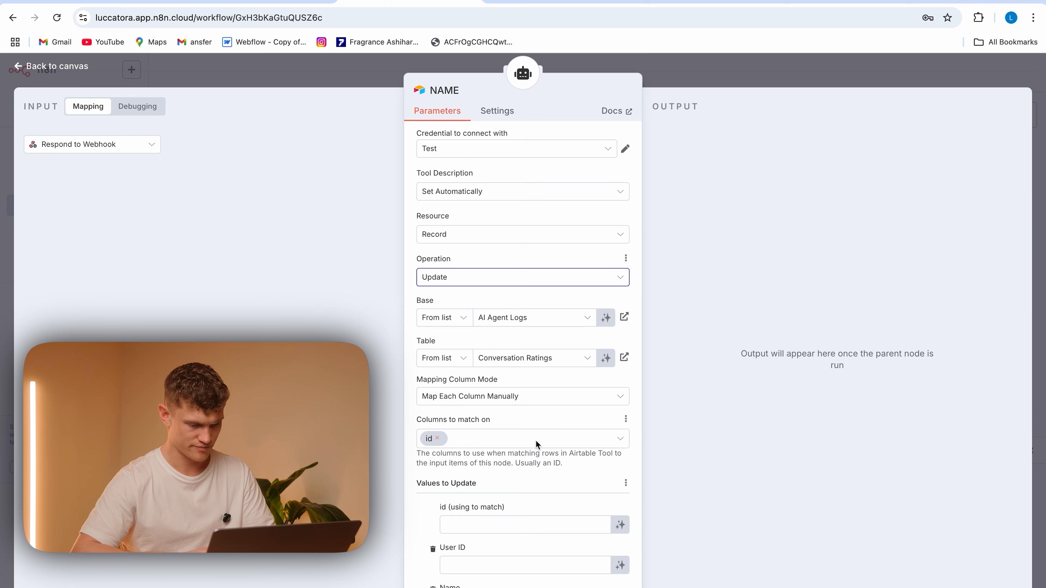
pyautogui.click(446, 445)
pyautogui.click(437, 438)
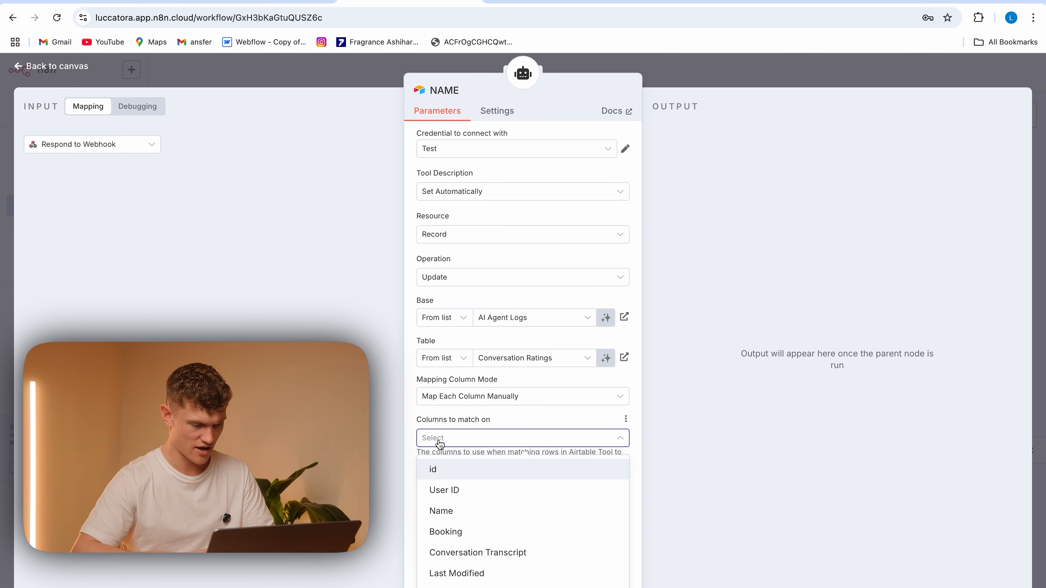
pyautogui.click(459, 493)
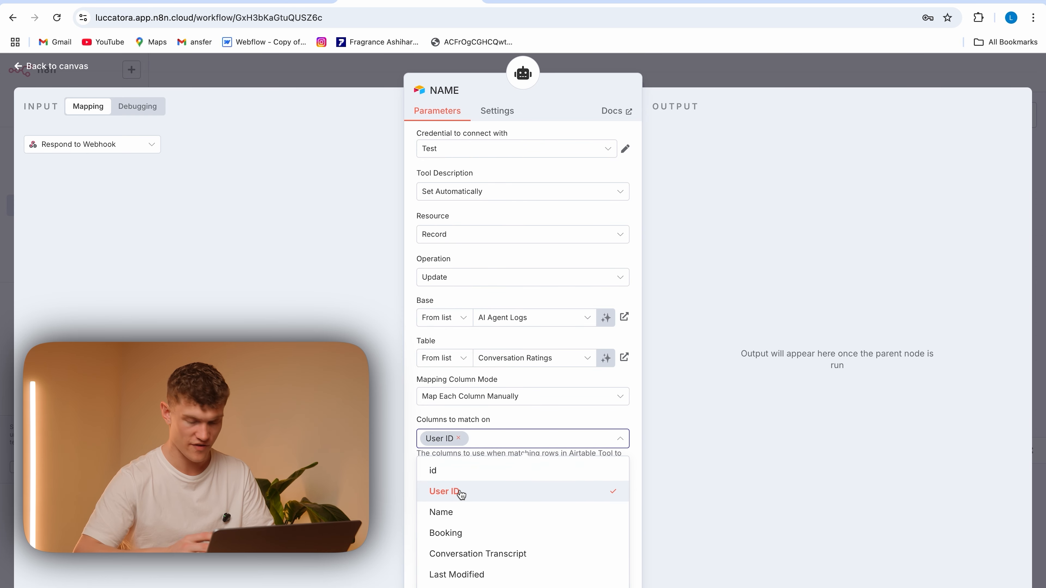
pyautogui.click(537, 421)
# Map sessionId from When chat message received into the NAME tool's User ID match value
pyautogui.scroll(-3, 537, 419)
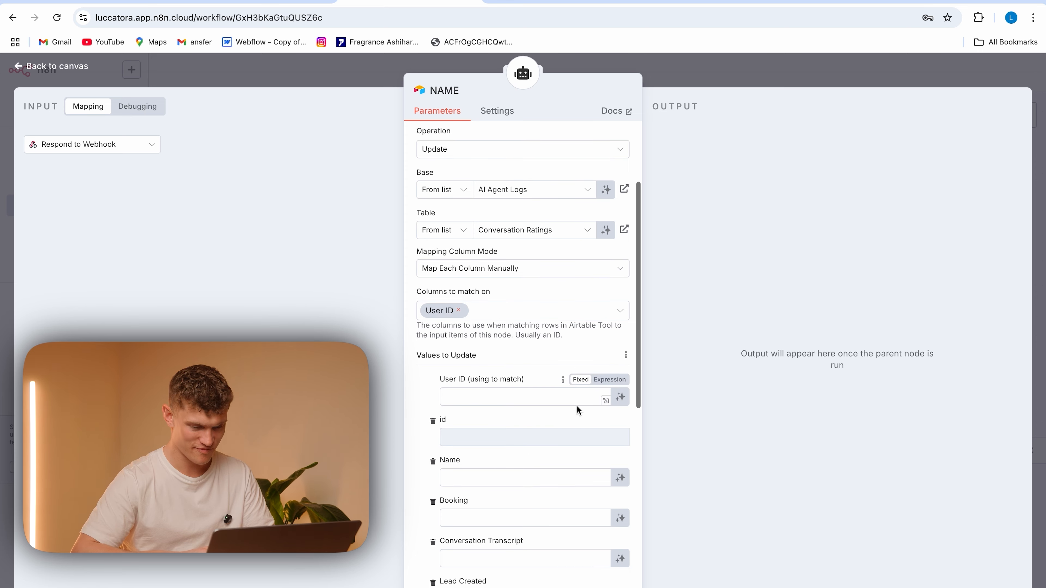
pyautogui.click(469, 396)
pyautogui.click(127, 155)
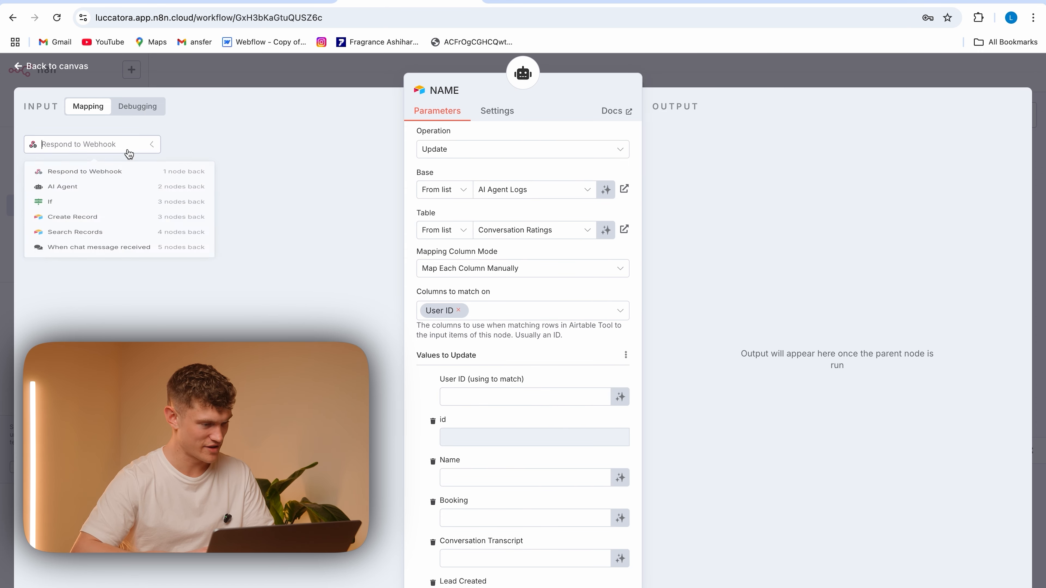
pyautogui.click(110, 288)
pyautogui.moveTo(74, 223); pyautogui.dragTo(498, 399)
# Let the model define the Name column's value in the NAME tool and return to the canvas
pyautogui.scroll(-10, 531, 438)
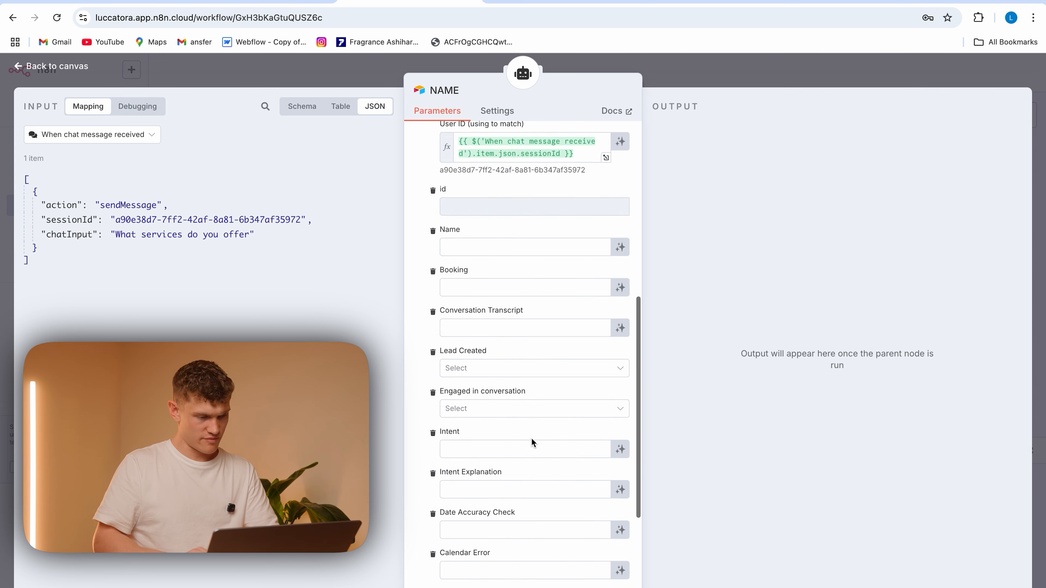
pyautogui.scroll(12, 531, 439)
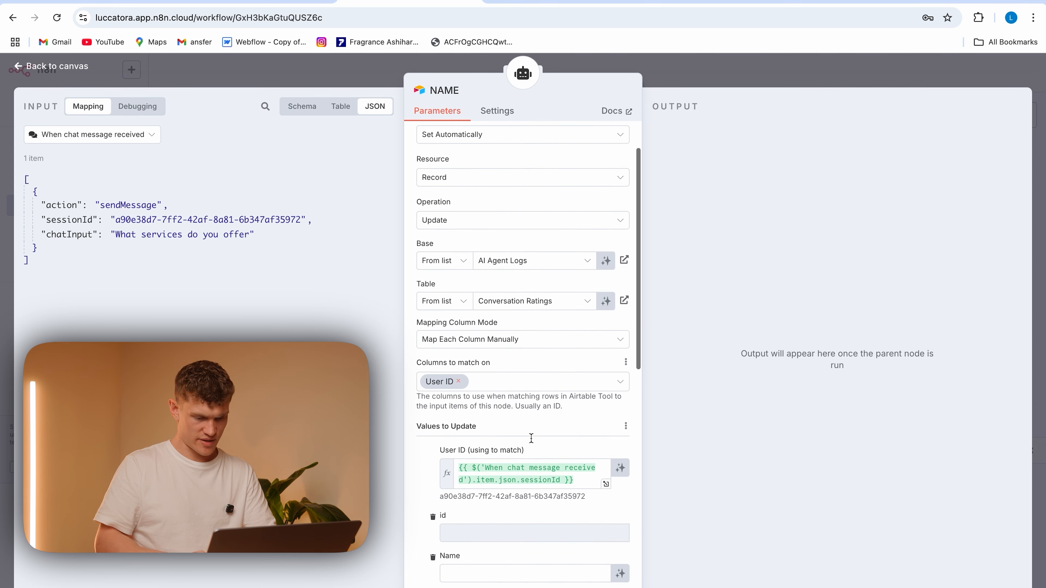
pyautogui.scroll(-3, 532, 437)
pyautogui.click(621, 491)
pyautogui.press('Escape')
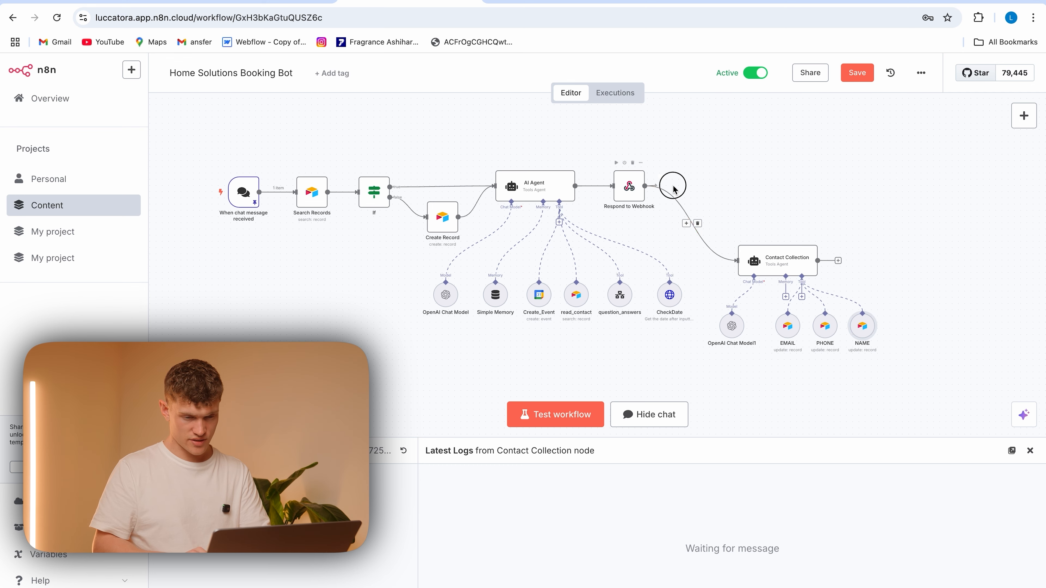
# Add a Chat Memory Manager node with the Get Many Messages action on a new branch after Respond to Webhook
pyautogui.click(729, 186)
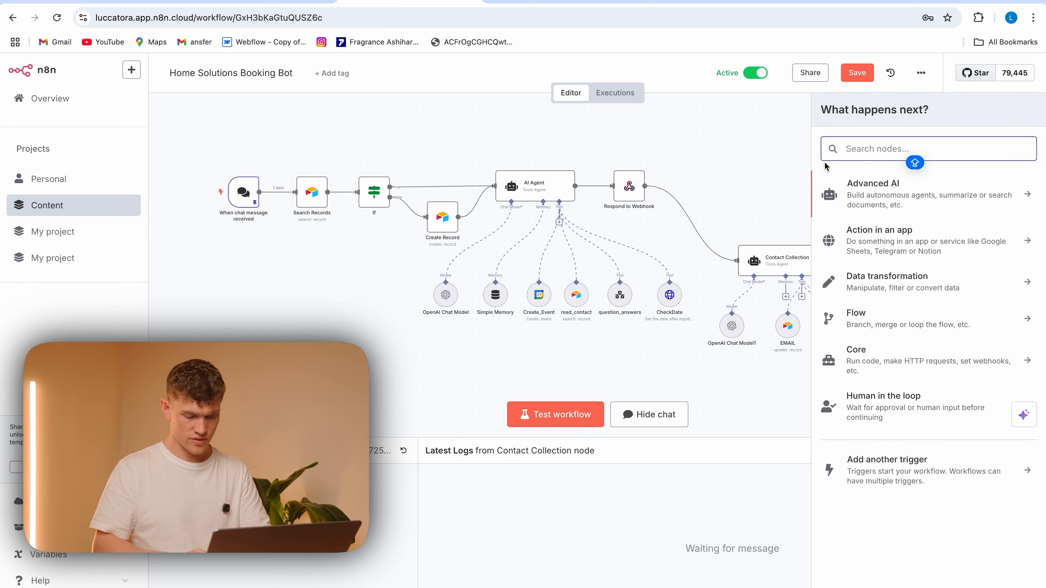
pyautogui.write('CHAT mem')
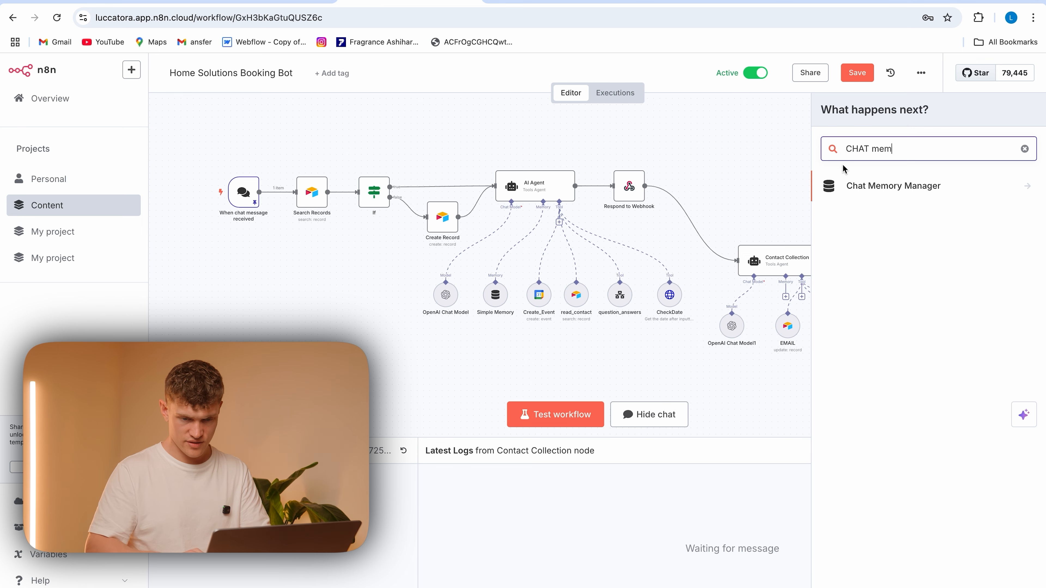
pyautogui.click(872, 183)
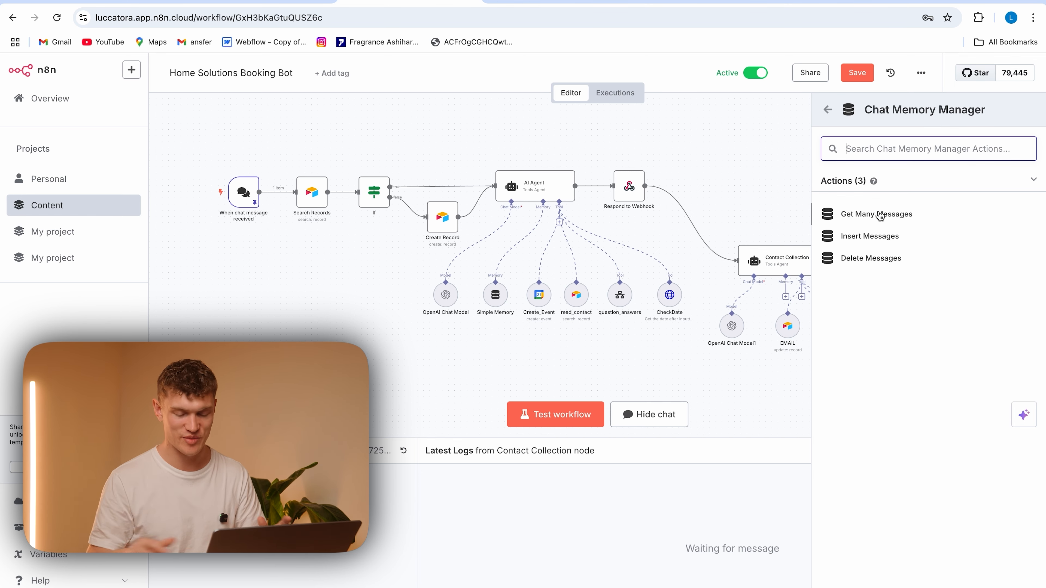
pyautogui.click(892, 214)
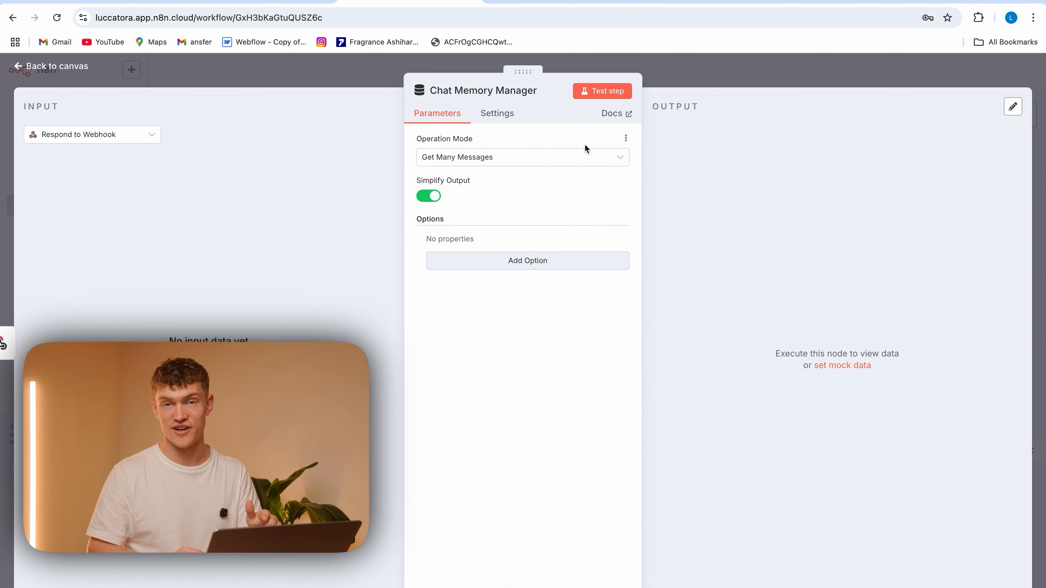
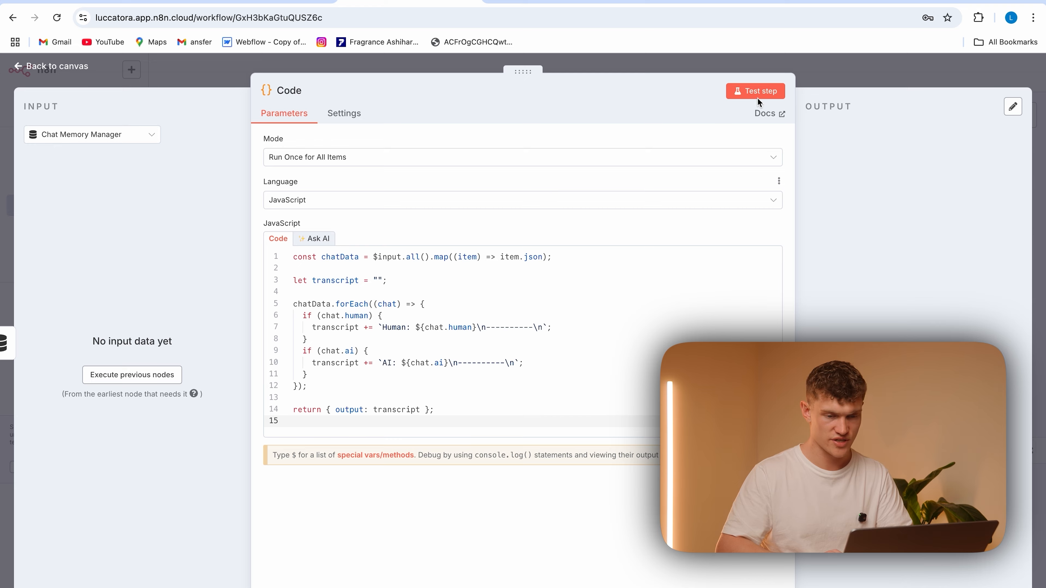
# Return to the canvas and add an Airtable Update record node after the Code node
pyautogui.doubleClick(859, 192)
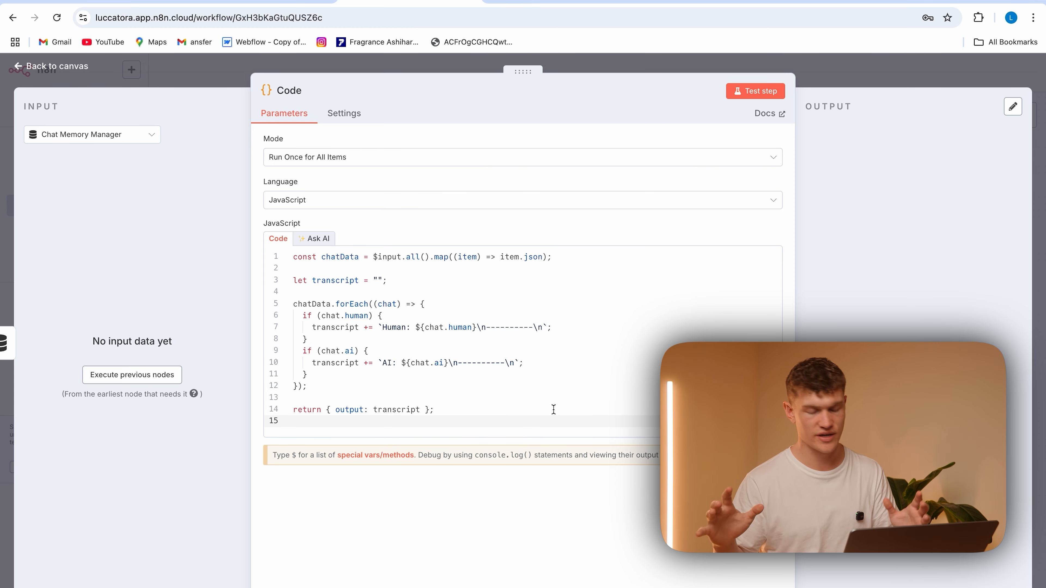
pyautogui.click(225, 70)
pyautogui.click(895, 186)
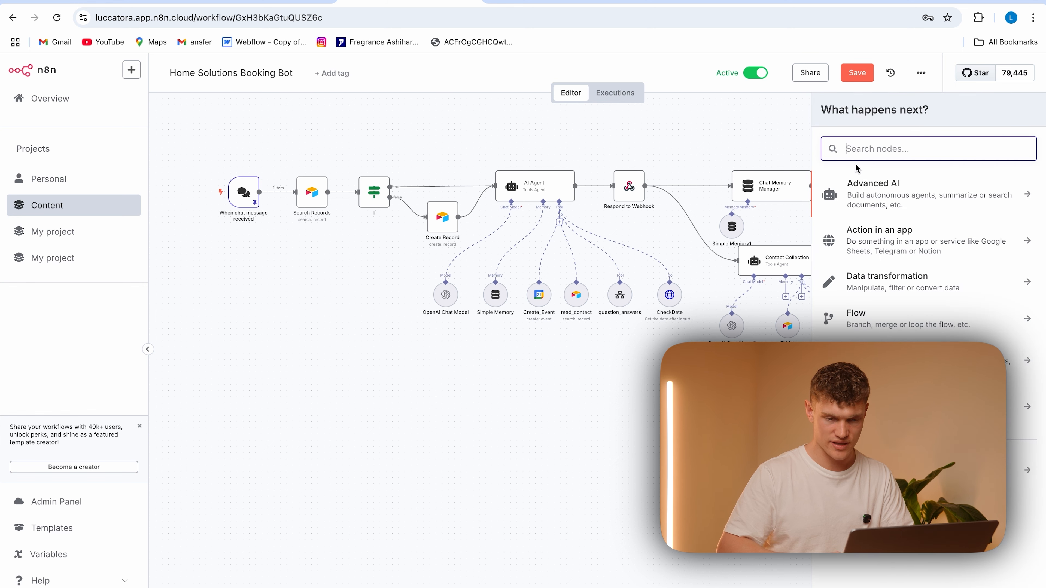
pyautogui.write('airt')
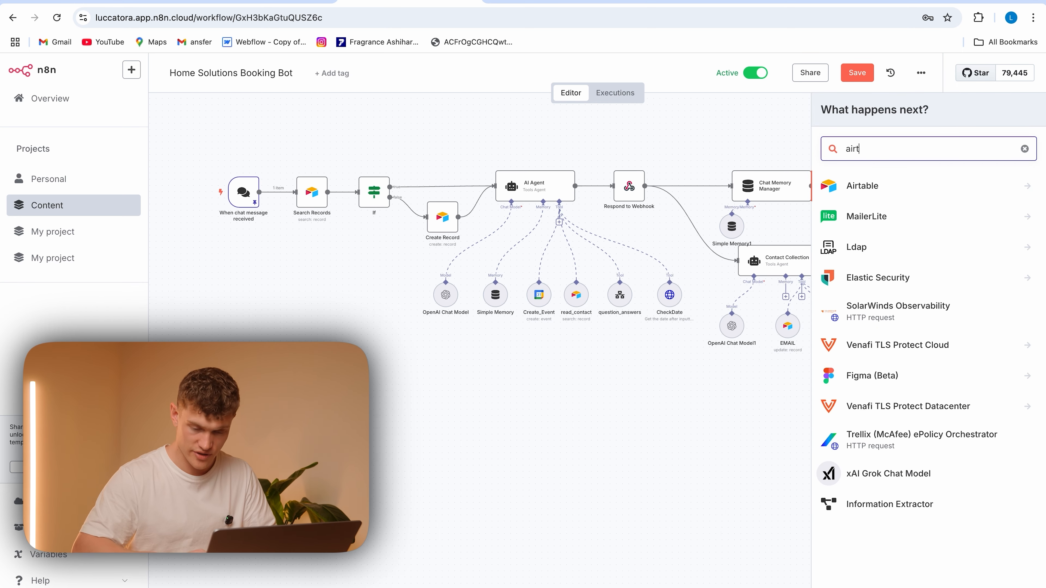
pyautogui.click(932, 188)
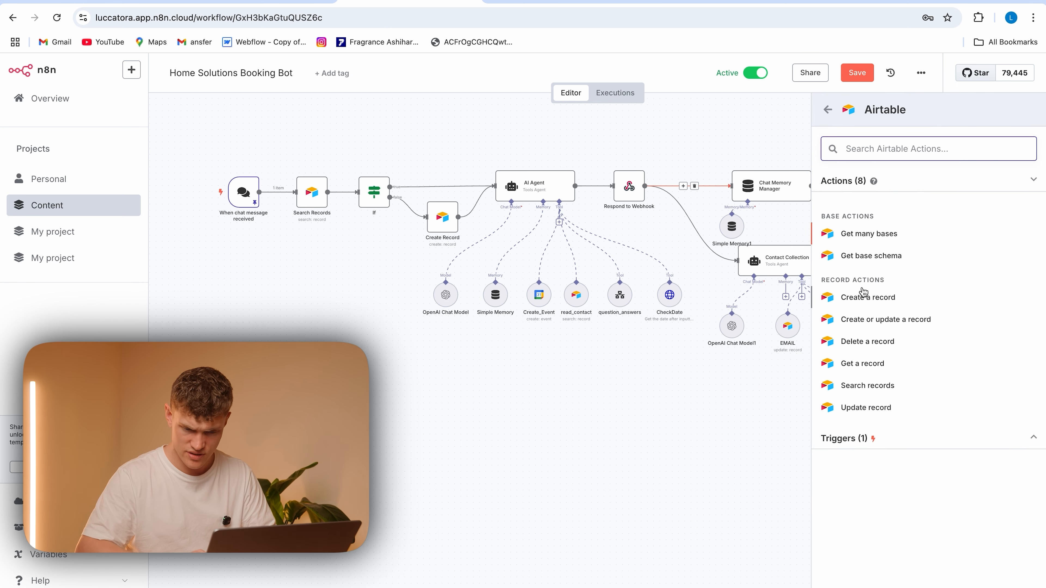
pyautogui.click(881, 408)
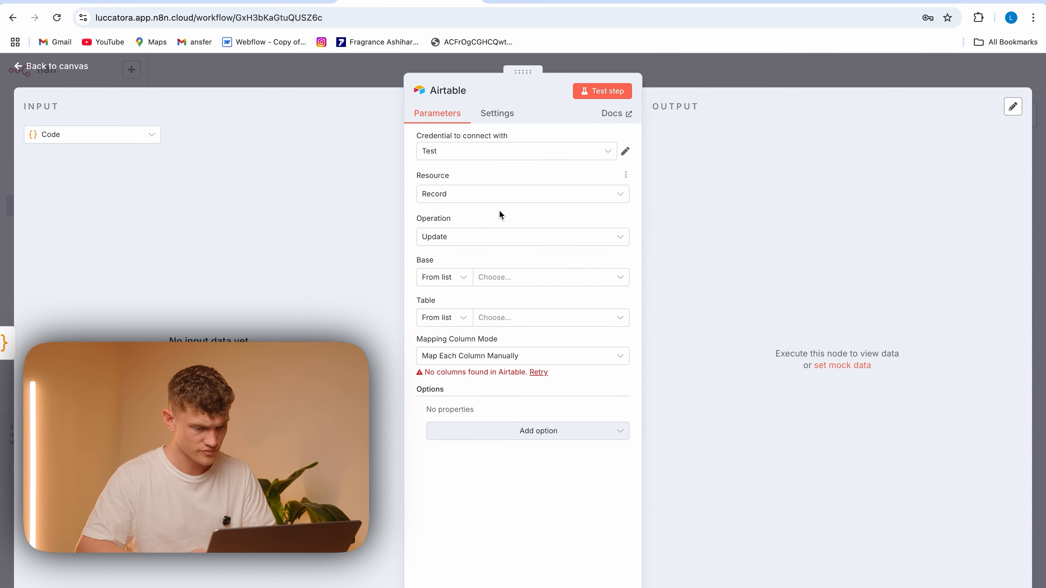
# Set the new Airtable node's base to AI Agent Logs and its table to Conversation Ratings
pyautogui.click(499, 274)
pyautogui.click(539, 329)
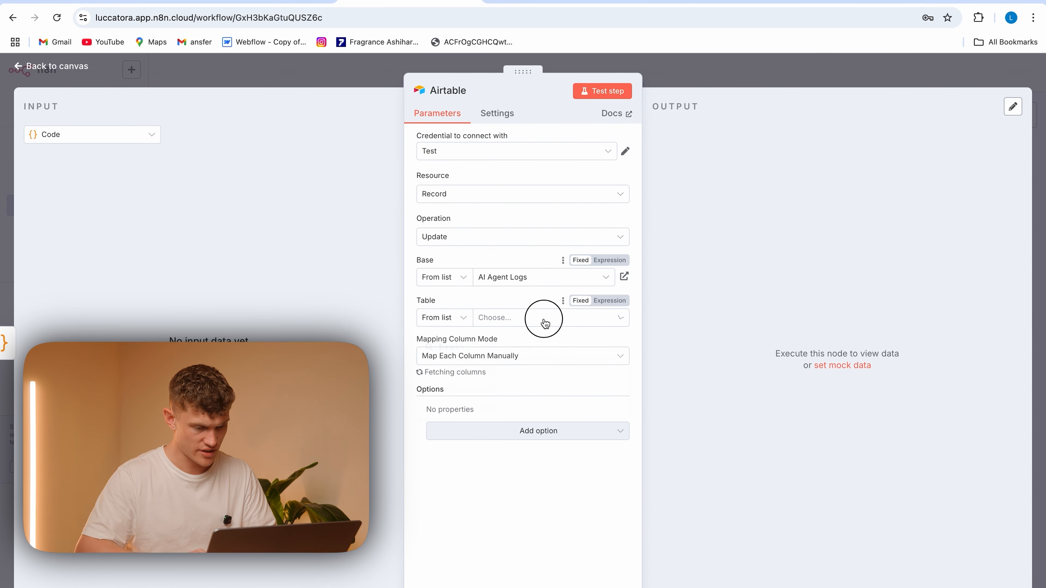
pyautogui.click(545, 324)
pyautogui.click(525, 324)
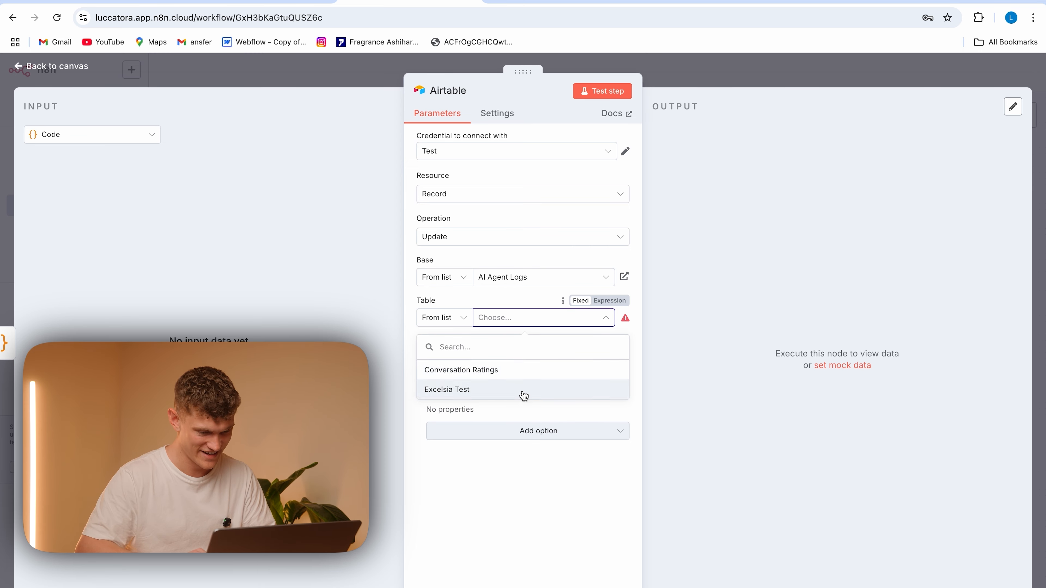
pyautogui.click(525, 370)
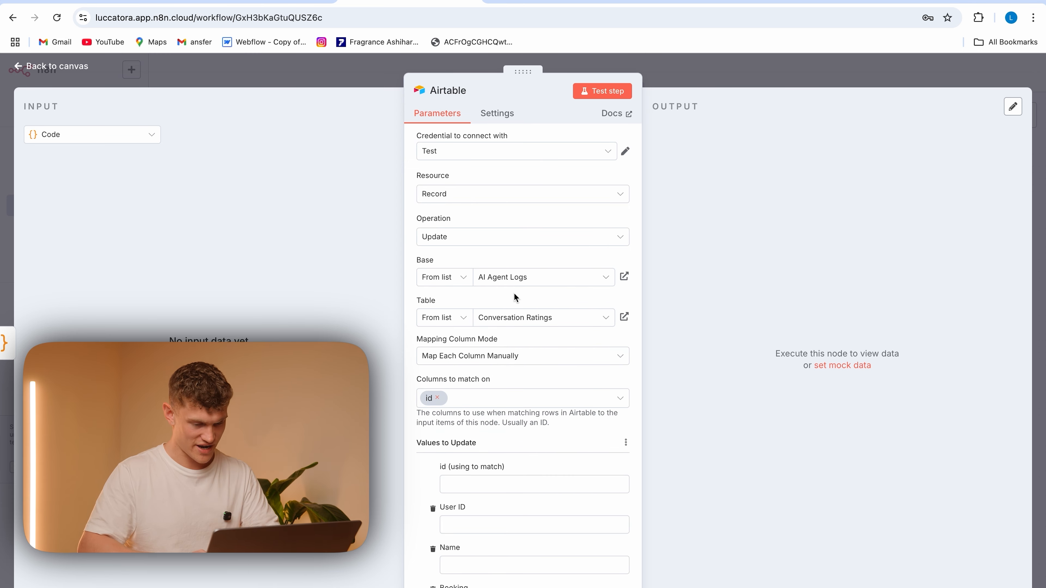
# Replace the id match column with User ID in the Airtable update node
pyautogui.click(437, 398)
pyautogui.click(469, 399)
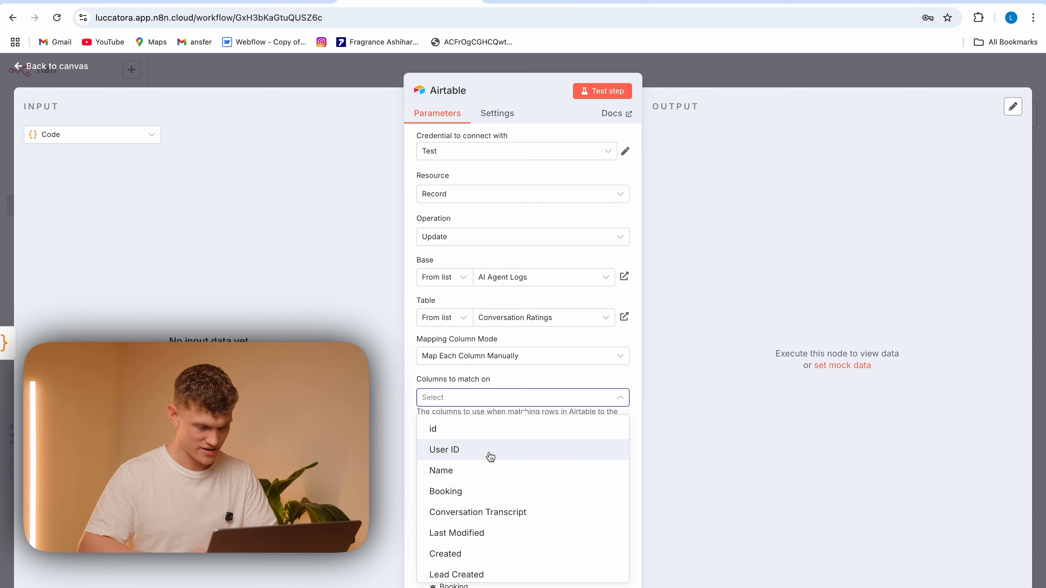
pyautogui.click(490, 450)
pyautogui.click(502, 425)
pyautogui.click(490, 484)
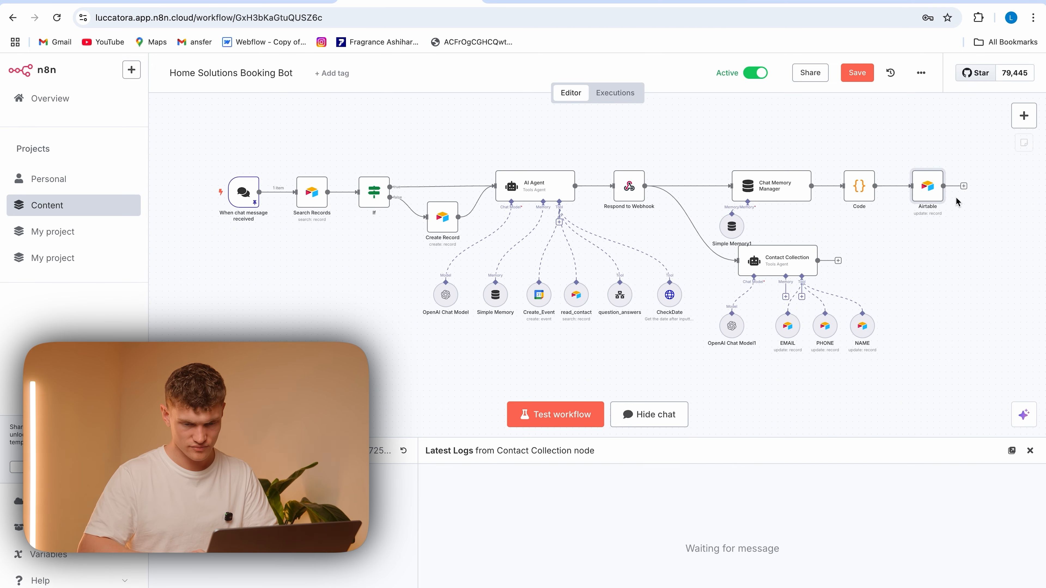
# Set the User ID match value to the expression {{ $('When chat message received').first().json.sessionId }}
pyautogui.doubleClick(927, 188)
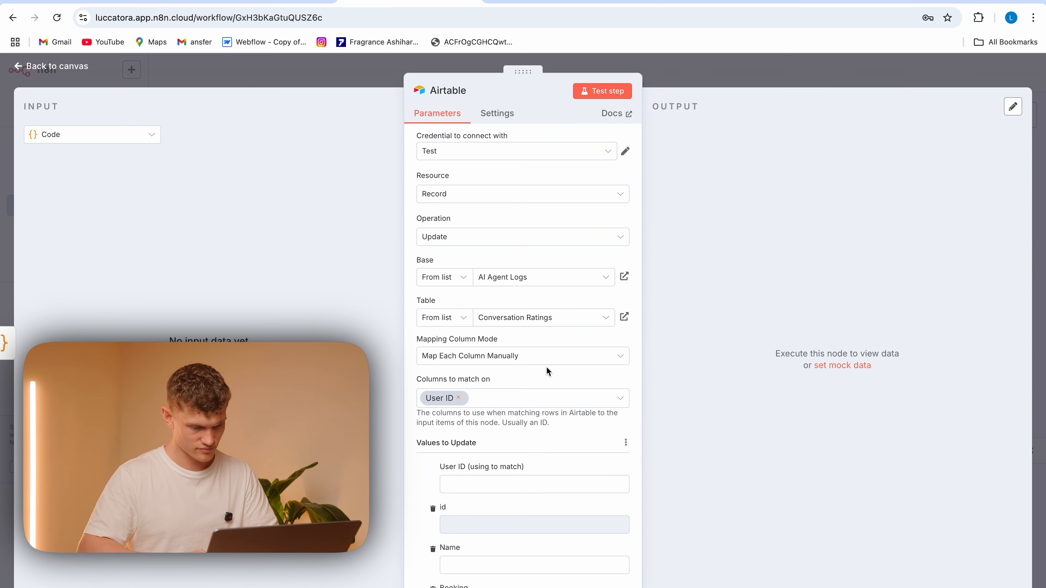
pyautogui.click(122, 141)
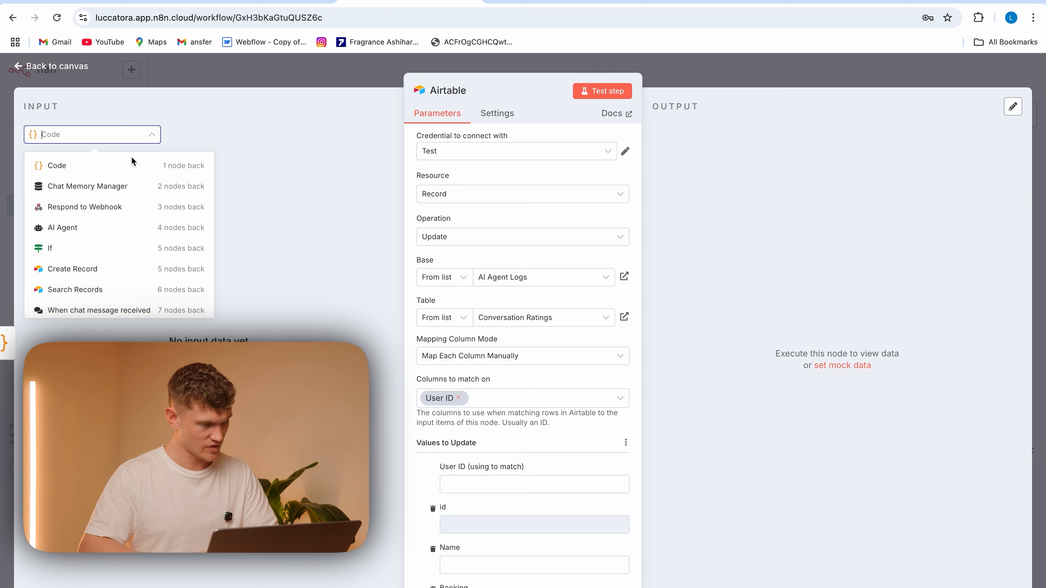
pyautogui.click(140, 305)
pyautogui.moveTo(373, 158)
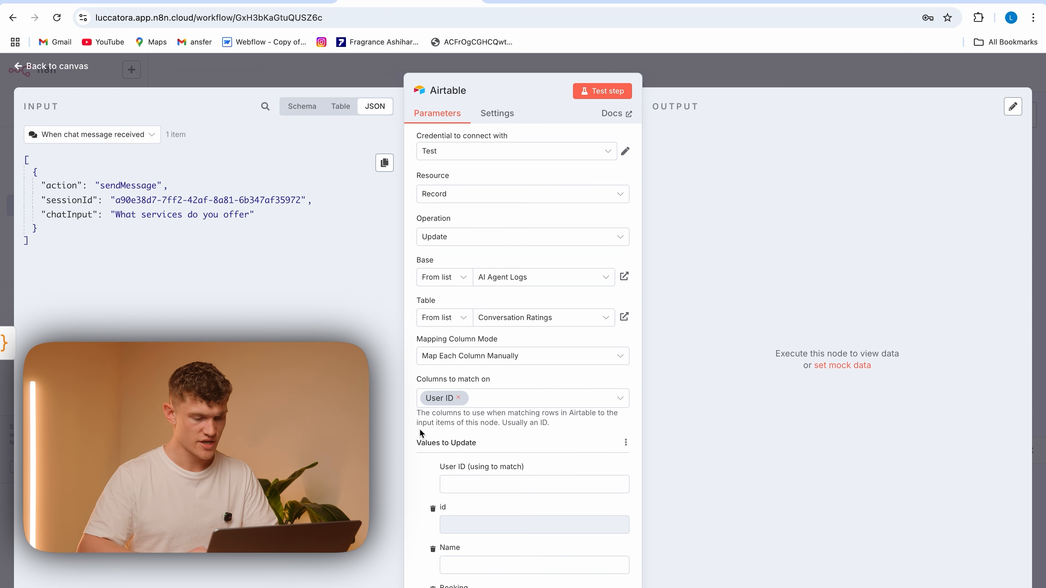
pyautogui.click(460, 479)
pyautogui.hotkey('ctrl', 'v')
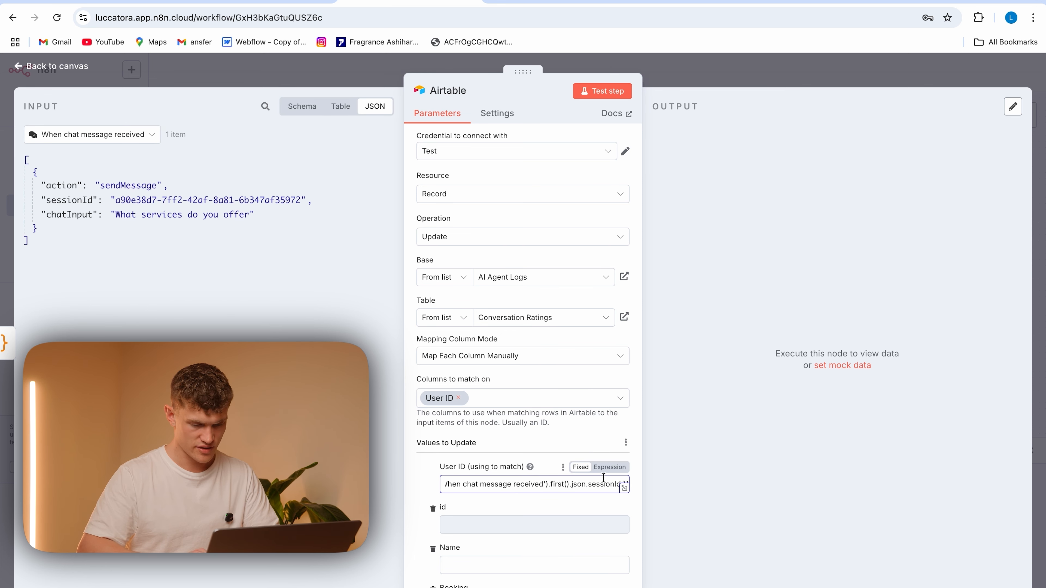
pyautogui.click(610, 469)
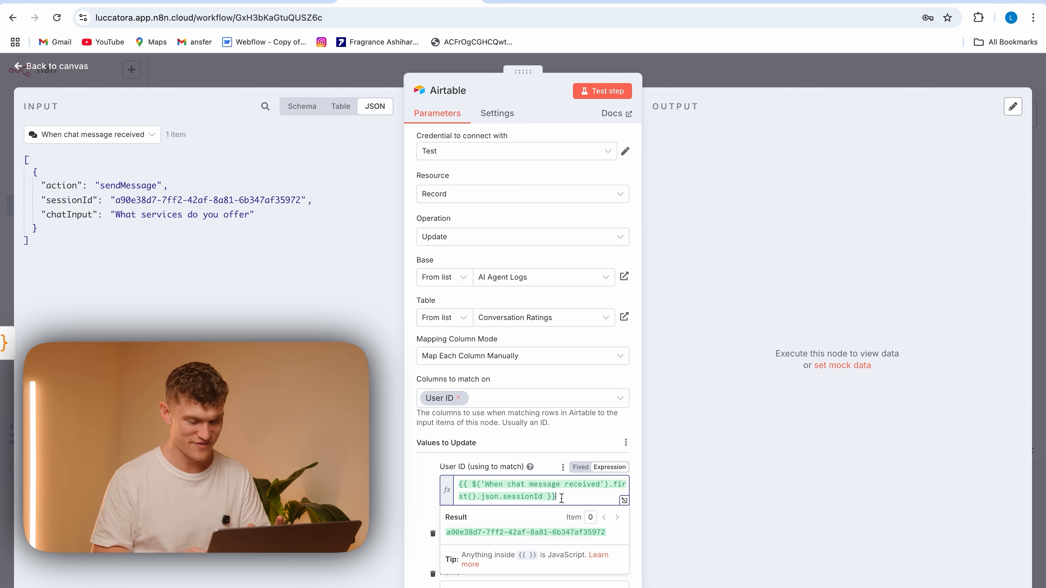
pyautogui.click(423, 509)
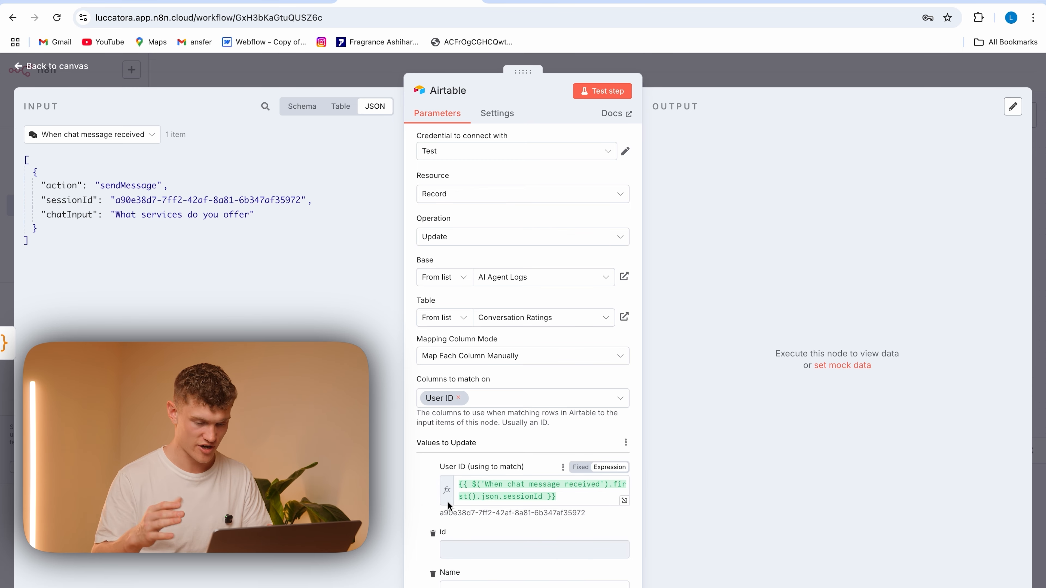
pyautogui.click(569, 497)
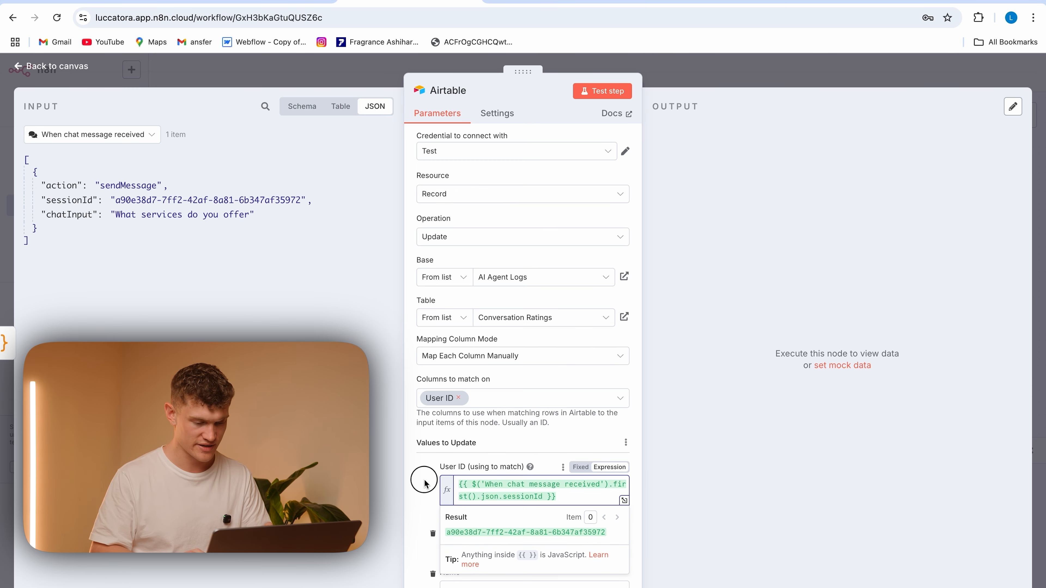
pyautogui.click(423, 485)
# Go to the Conversation Transcript field, switch the node's input data to Code, and save the workflow from the canvas
pyautogui.scroll(-8, 526, 485)
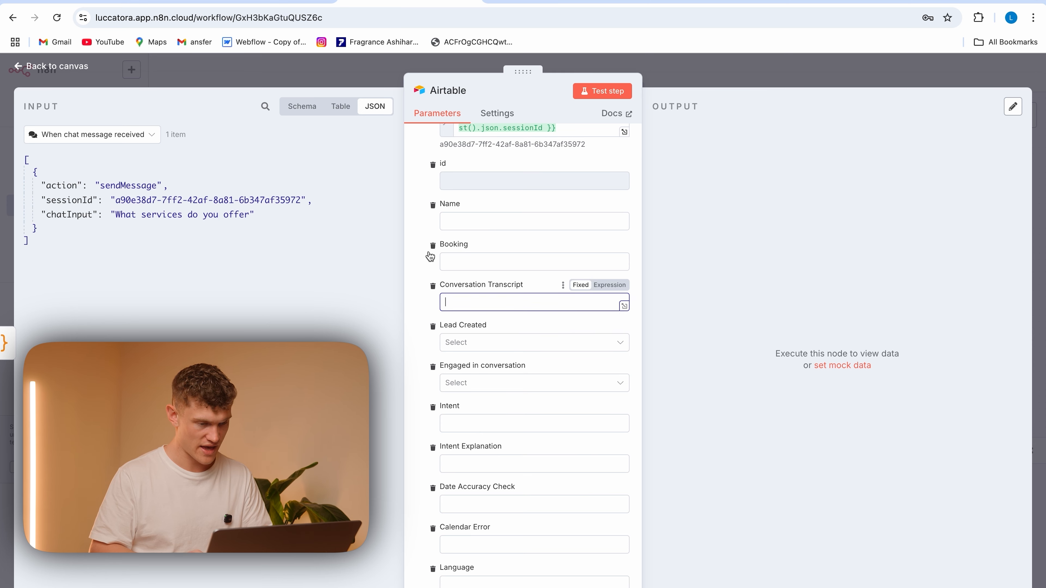
pyautogui.click(148, 135)
pyautogui.click(121, 167)
pyautogui.click(331, 79)
pyautogui.click(857, 73)
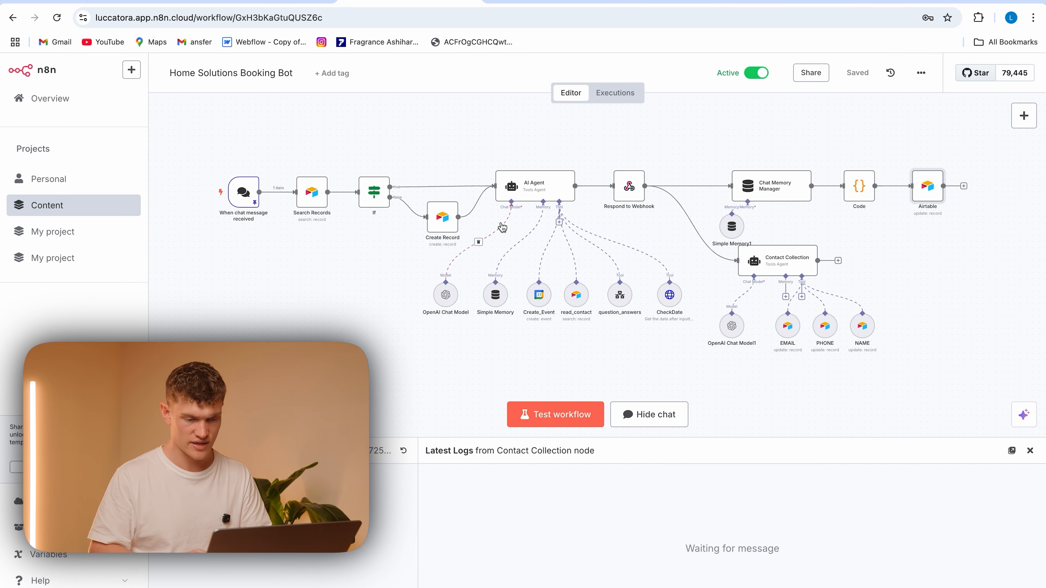
# Switch to the public chat page and send the message "great thank you, see you soon"
pyautogui.click(654, 1)
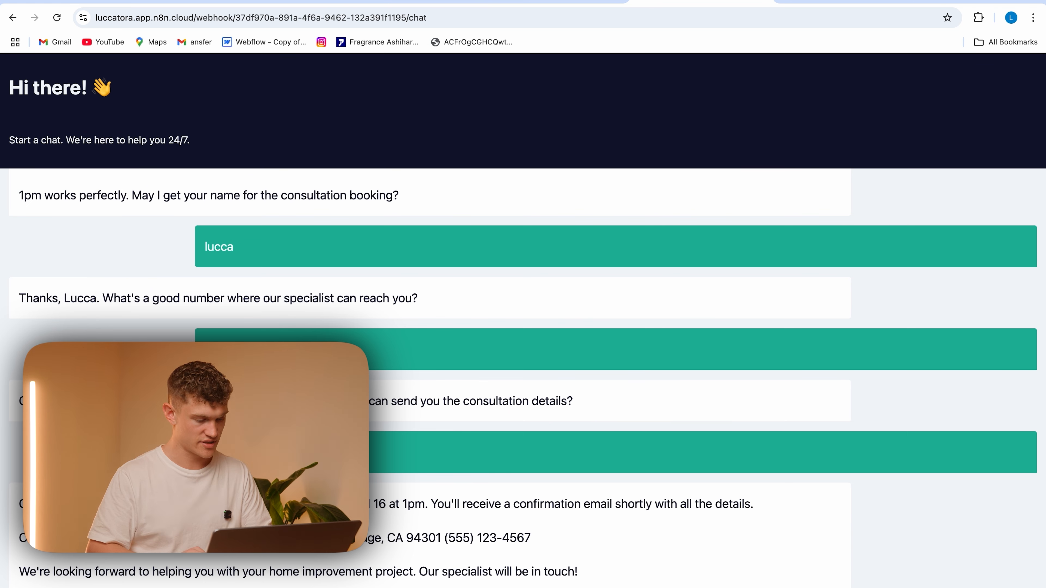
pyautogui.write('great ')
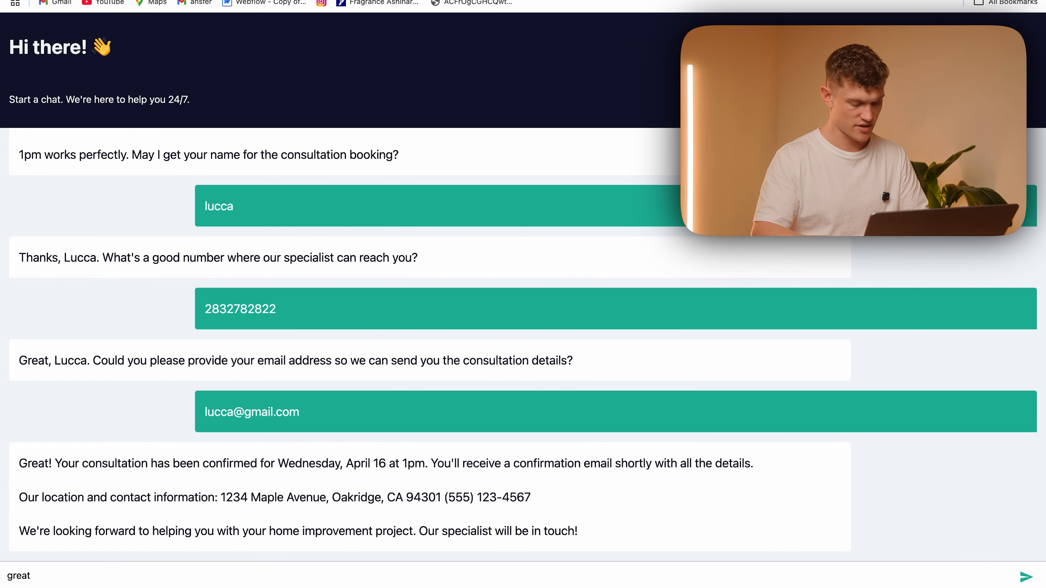
pyautogui.write('thank you')
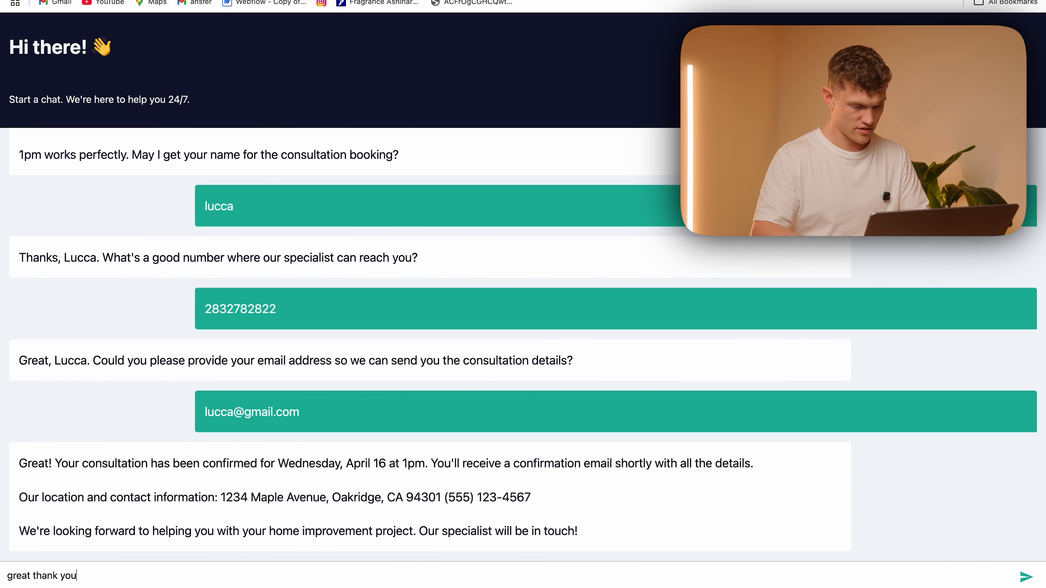
pyautogui.write(', see you soon')
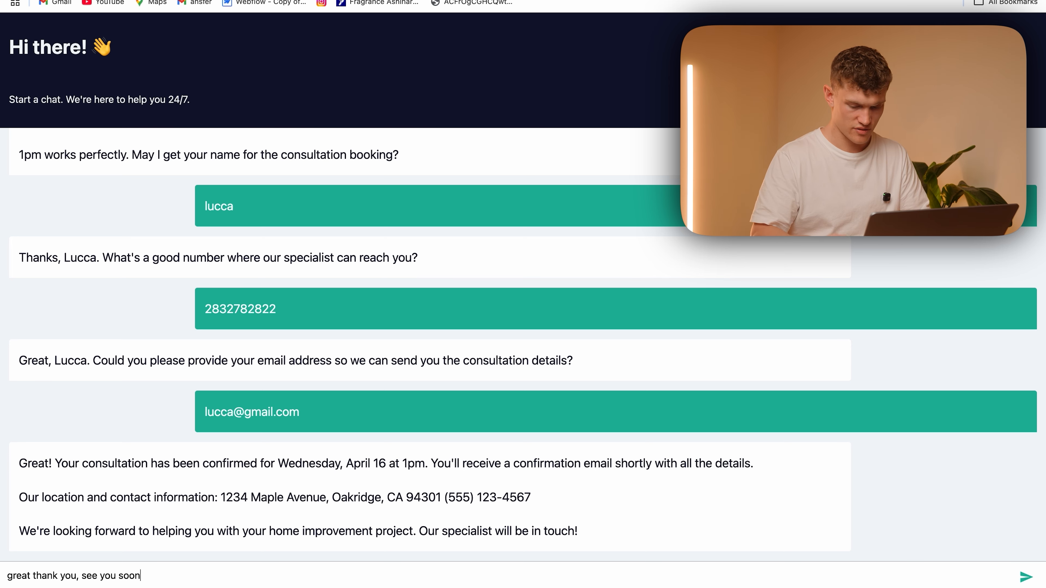
pyautogui.press('Return')
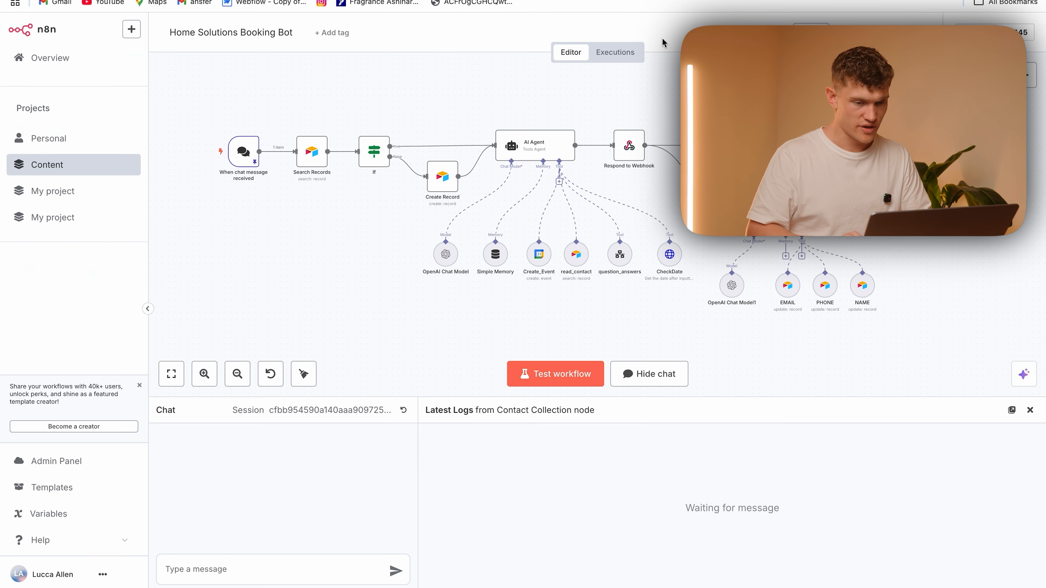
# Open the workflow's latest execution and inspect the Code output that reaches the final Airtable node
pyautogui.click(618, 52)
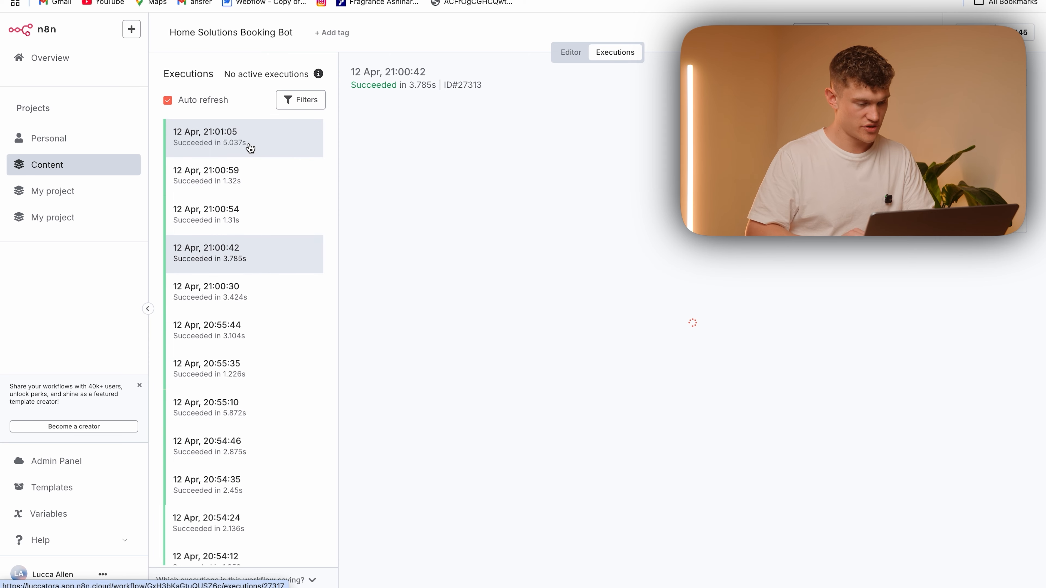
pyautogui.click(250, 148)
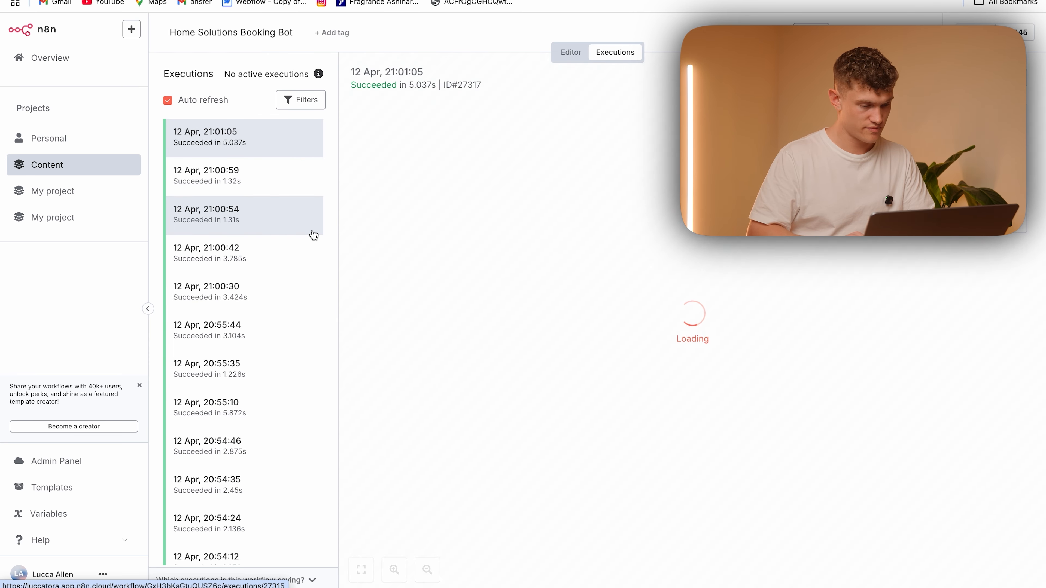
pyautogui.click(252, 140)
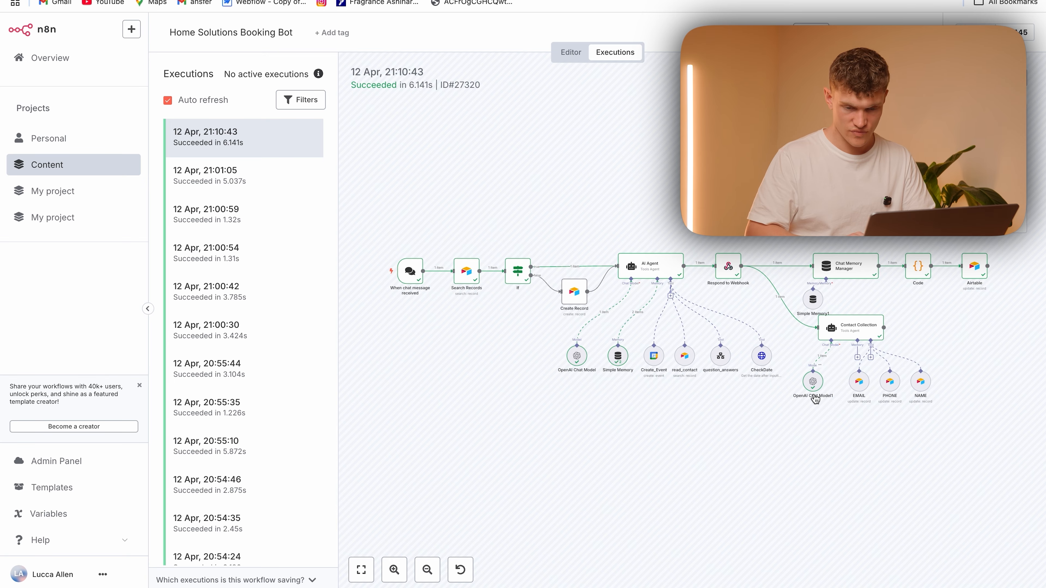
pyautogui.hscroll(5, 832, 346)
pyautogui.doubleClick(849, 269)
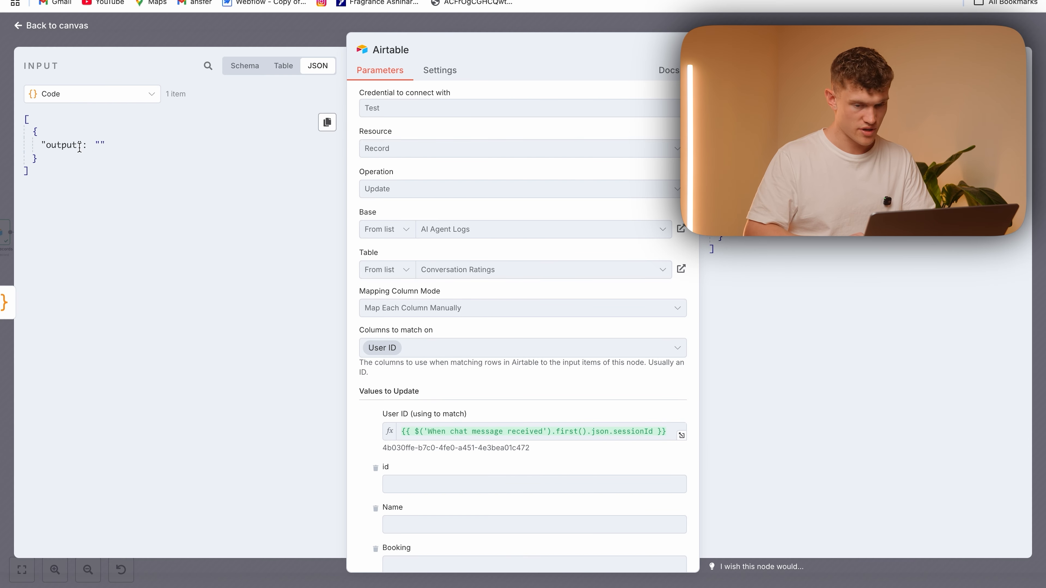
pyautogui.click(297, 38)
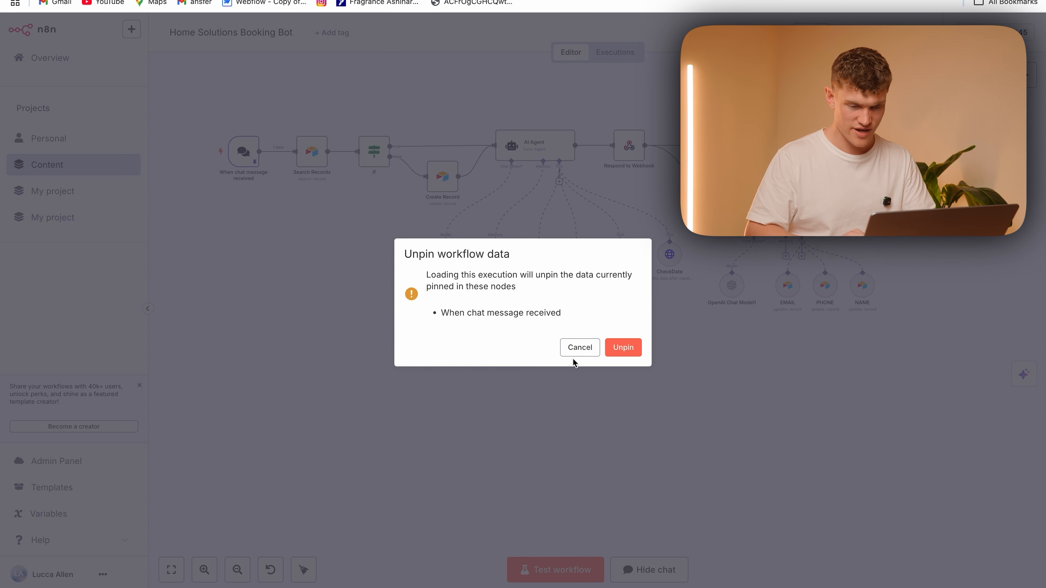
# Load the latest execution's data into the editor and test the Code node with it
pyautogui.click(621, 347)
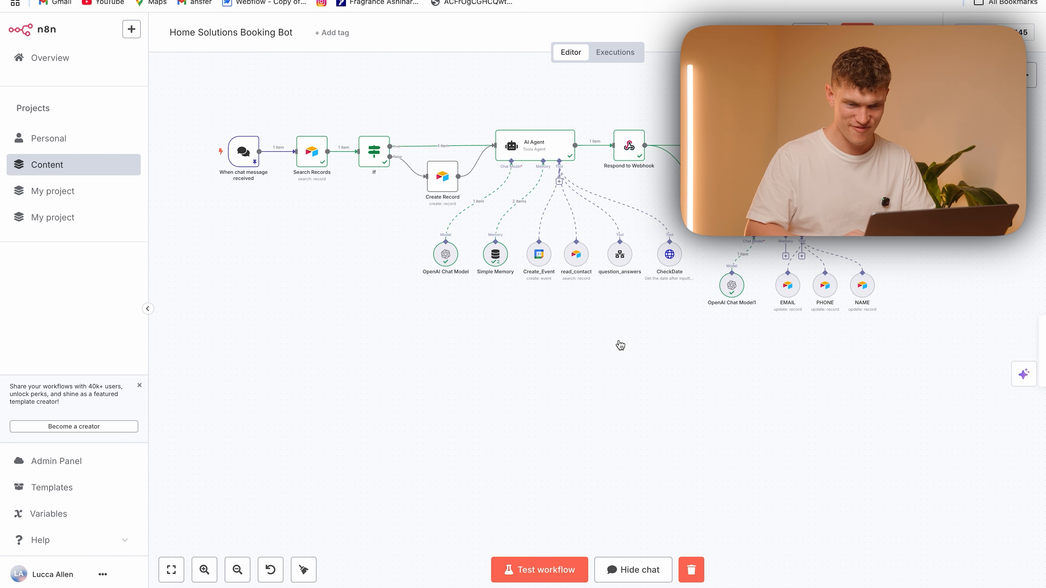
pyautogui.doubleClick(814, 146)
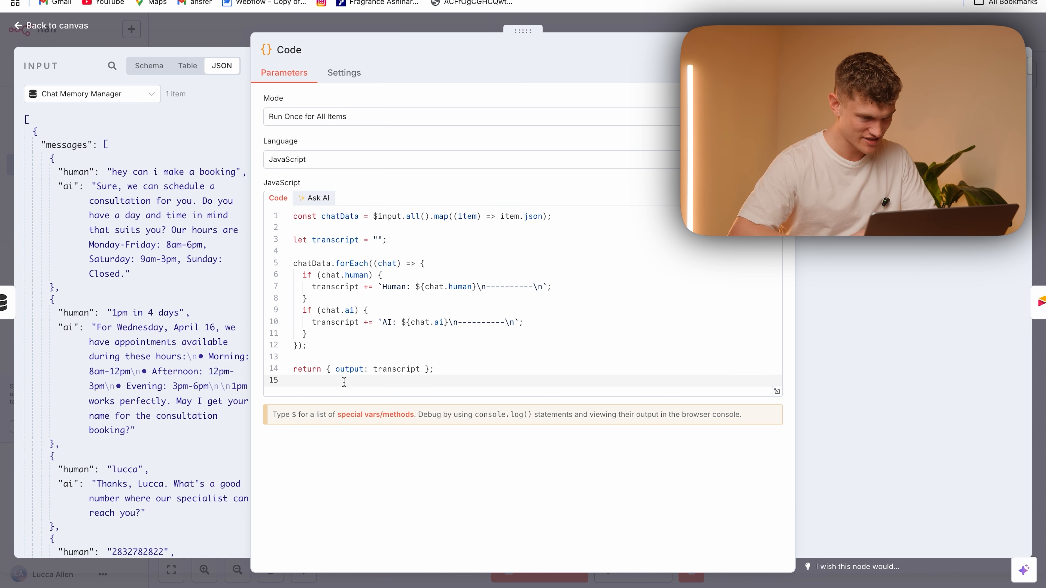
pyautogui.click(754, 50)
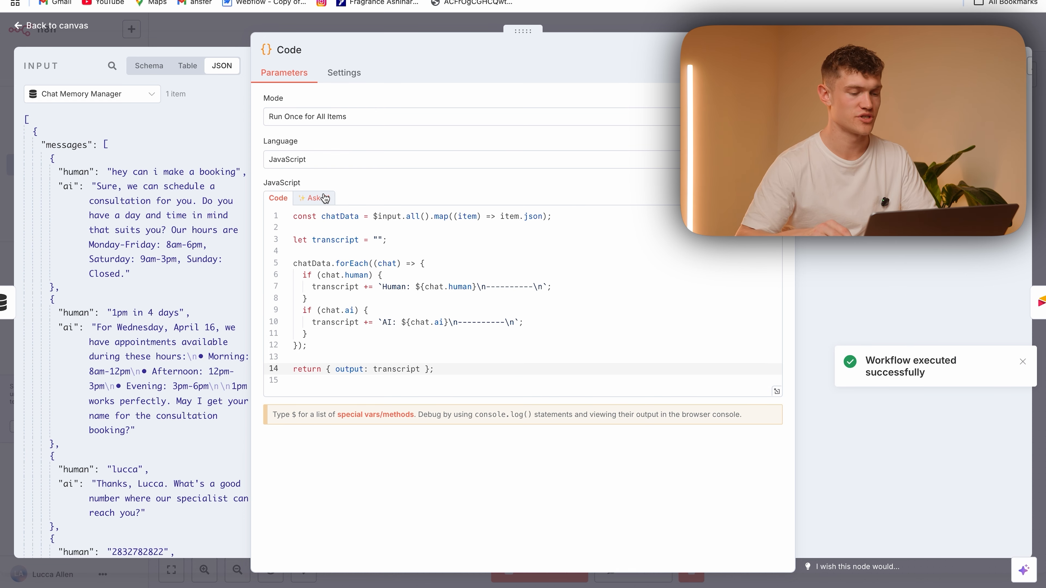
# Delete the empty last line of the Code node's JavaScript and test the node again
pyautogui.click(325, 380)
pyautogui.press('BackSpace')
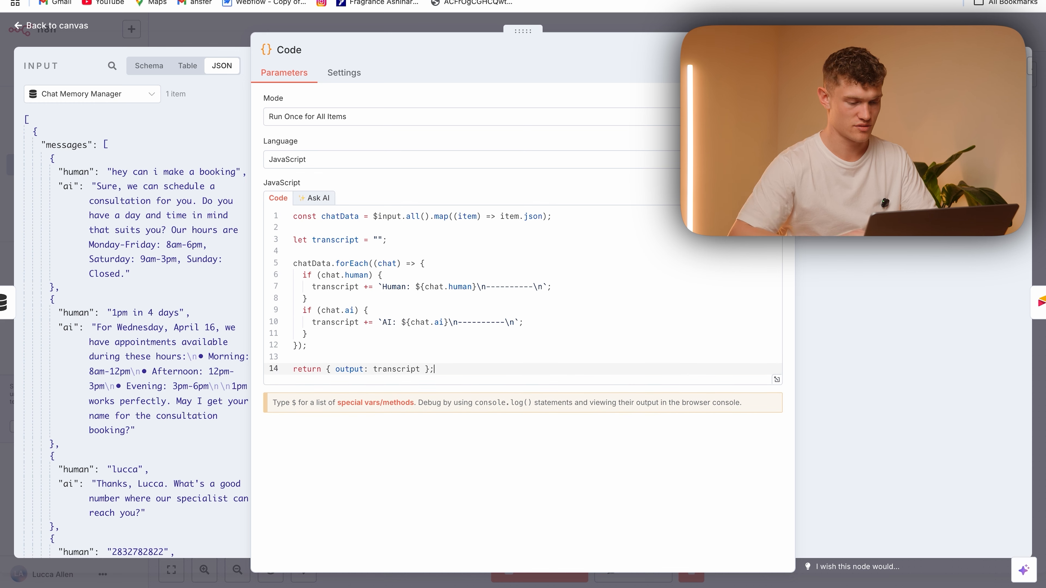
pyautogui.click(754, 50)
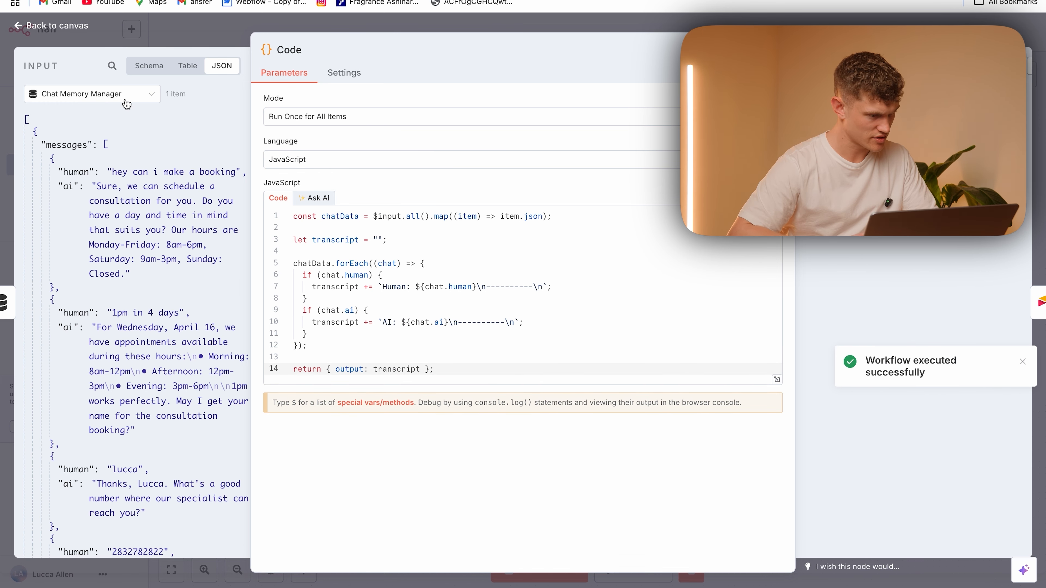
# Generate replacement JavaScript with Ask AI: "I want to neatly format the transcript into 'human' and 'ai' messages, it should all be put into one item thats called output"
pyautogui.click(313, 198)
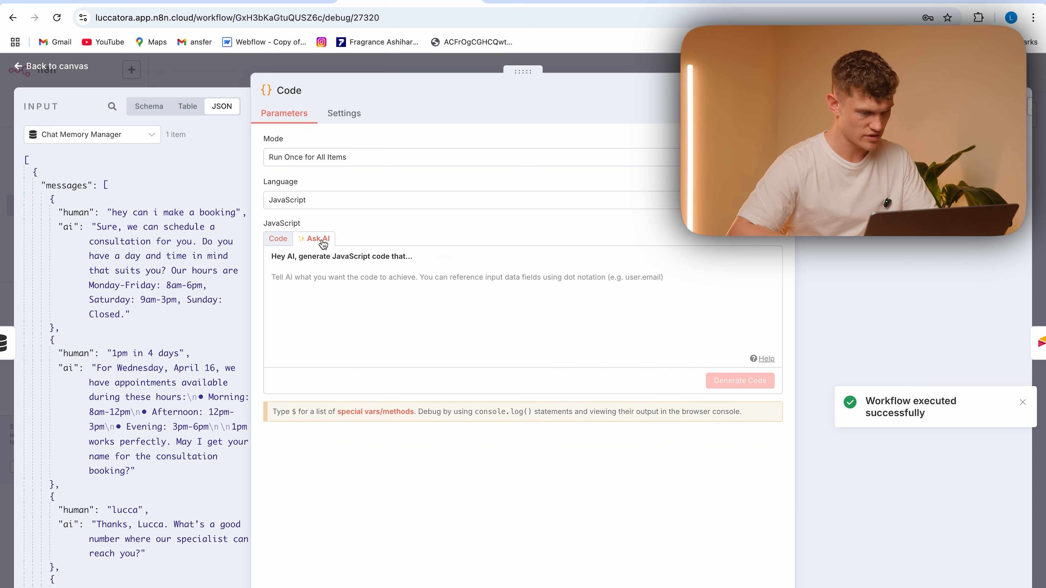
pyautogui.write('I wnat')
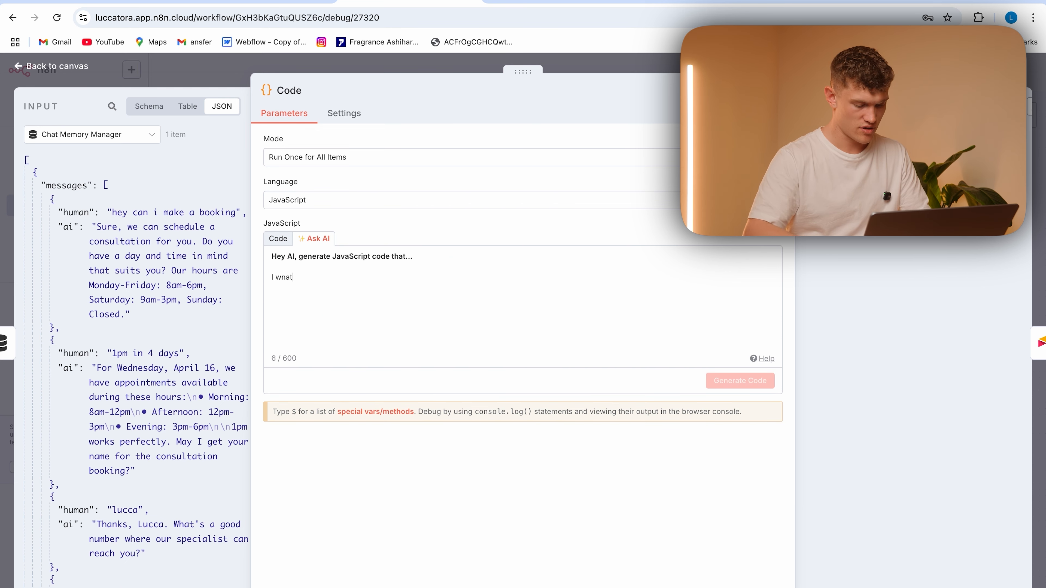
pyautogui.write(' to ')
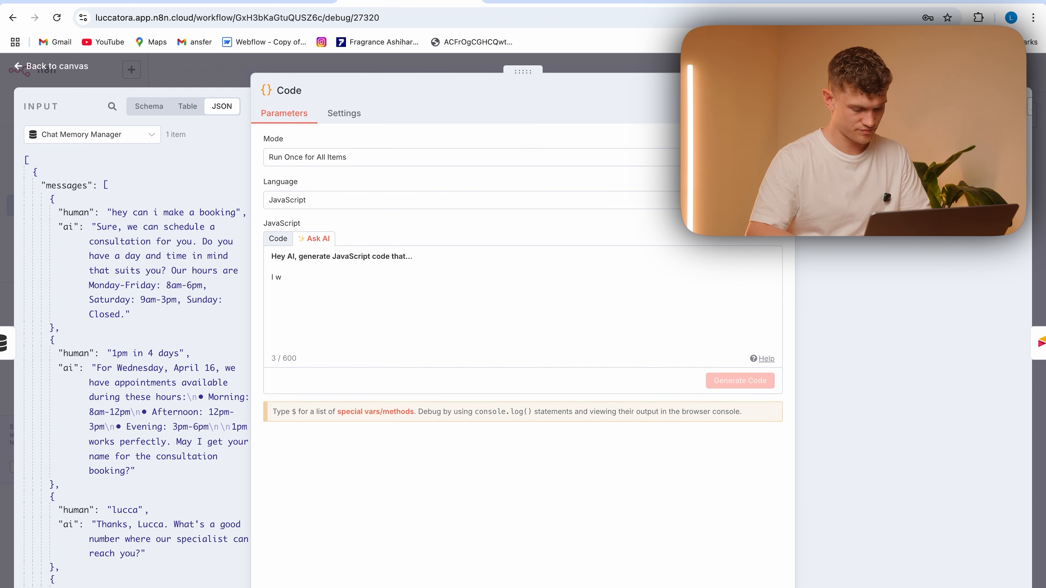
pyautogui.write('neat')
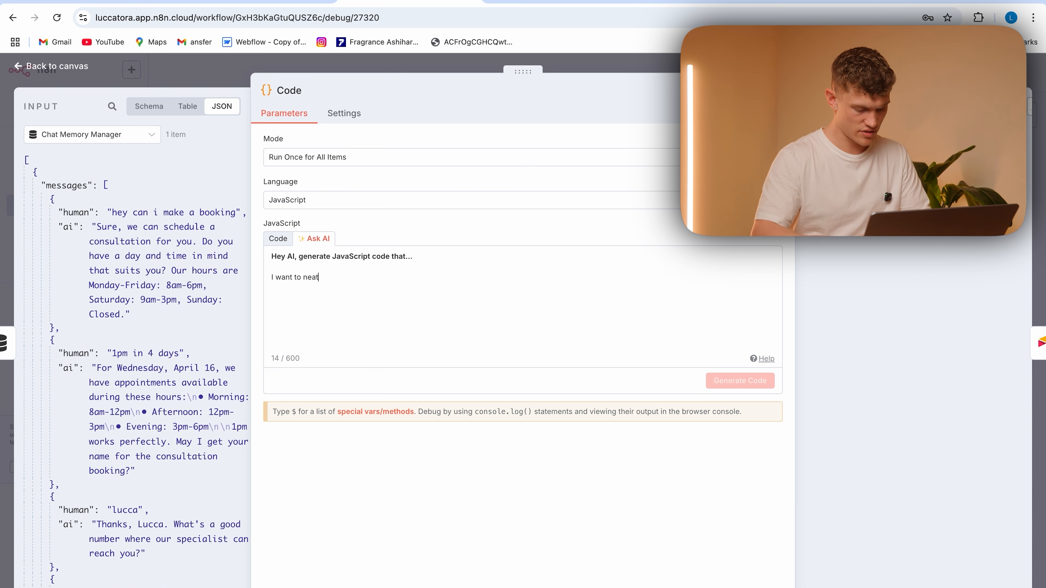
pyautogui.write('ly')
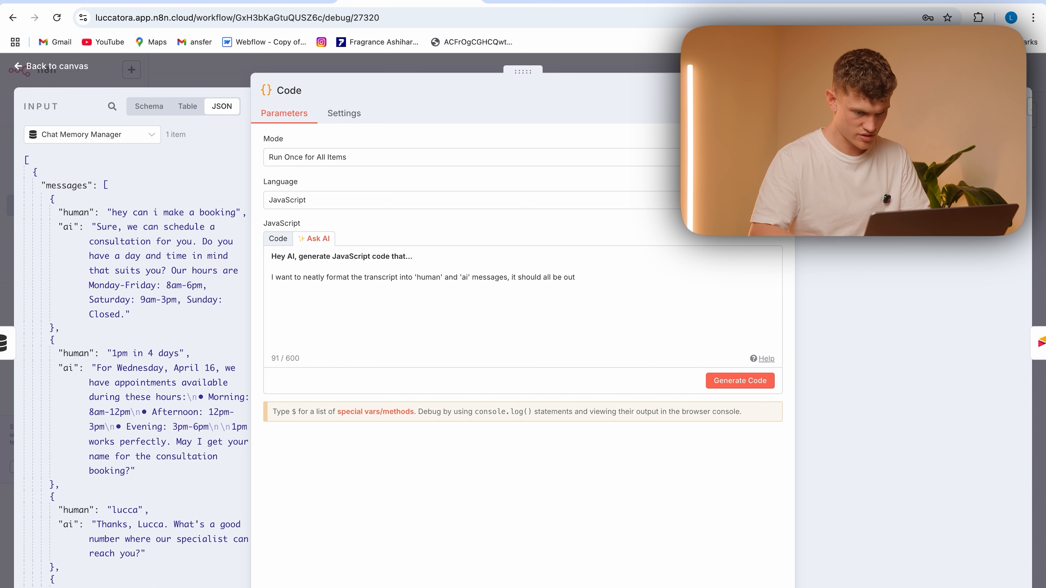
pyautogui.write('item thats called output')
pyautogui.click(740, 381)
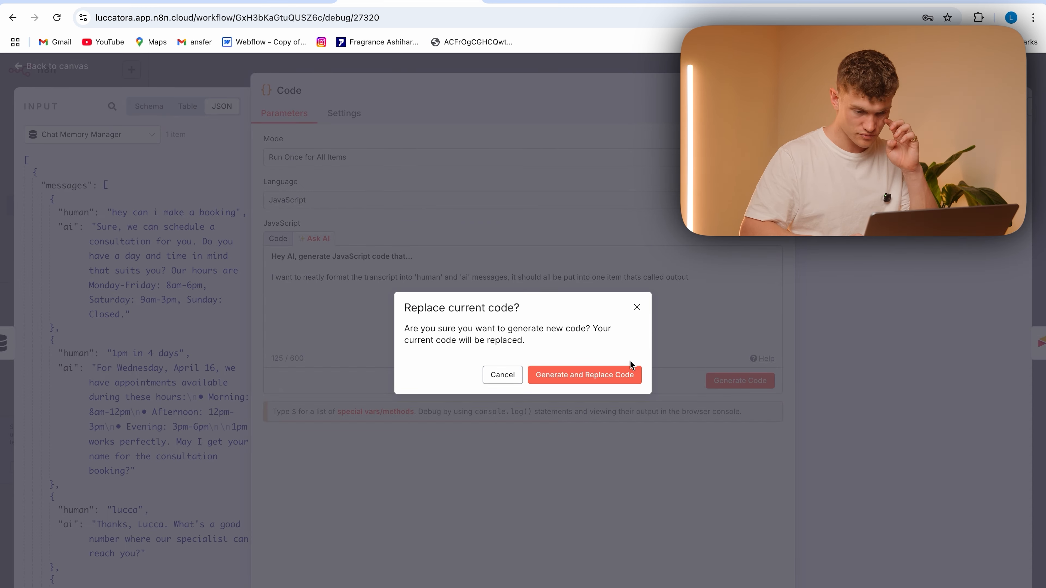
pyautogui.click(591, 377)
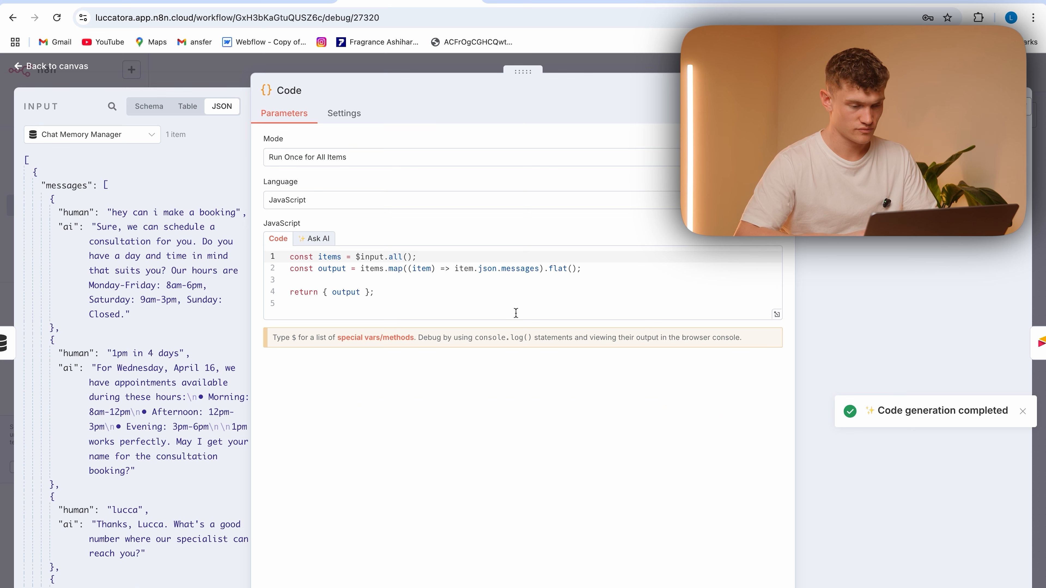
# Test the Code node with the newly generated JavaScript and close it
pyautogui.click(754, 91)
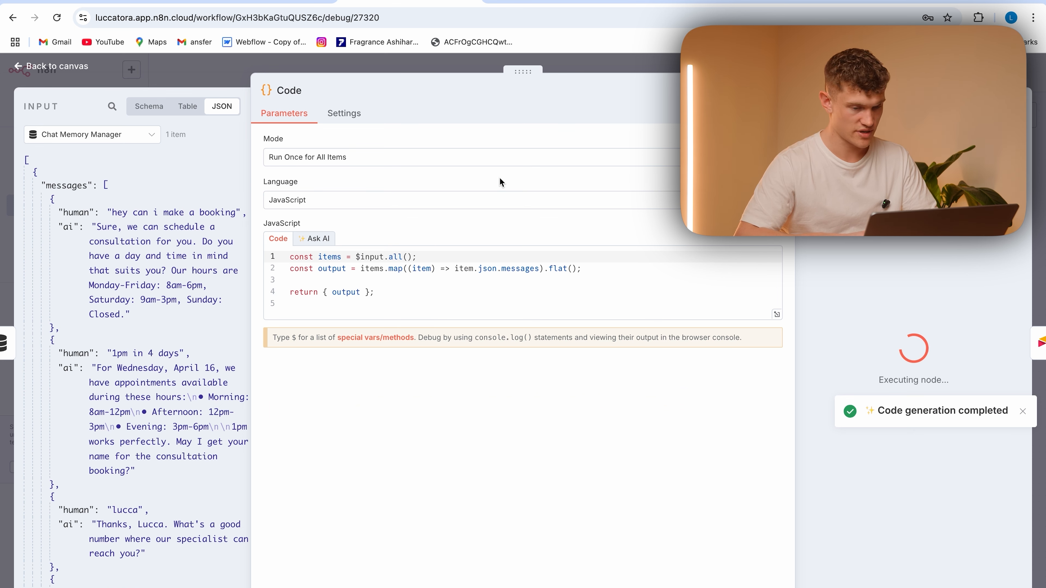
pyautogui.click(541, 289)
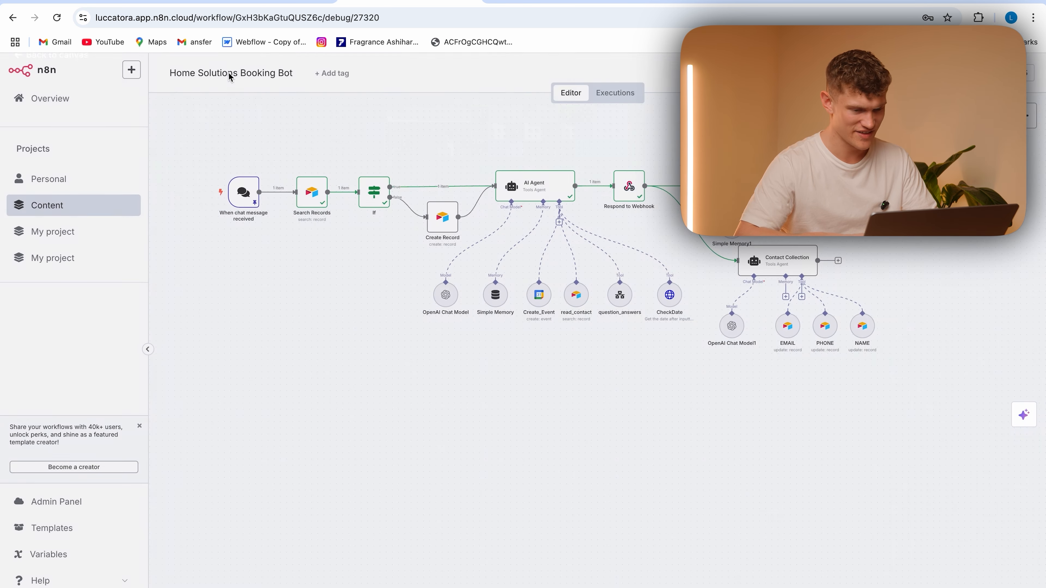
pyautogui.click(225, 75)
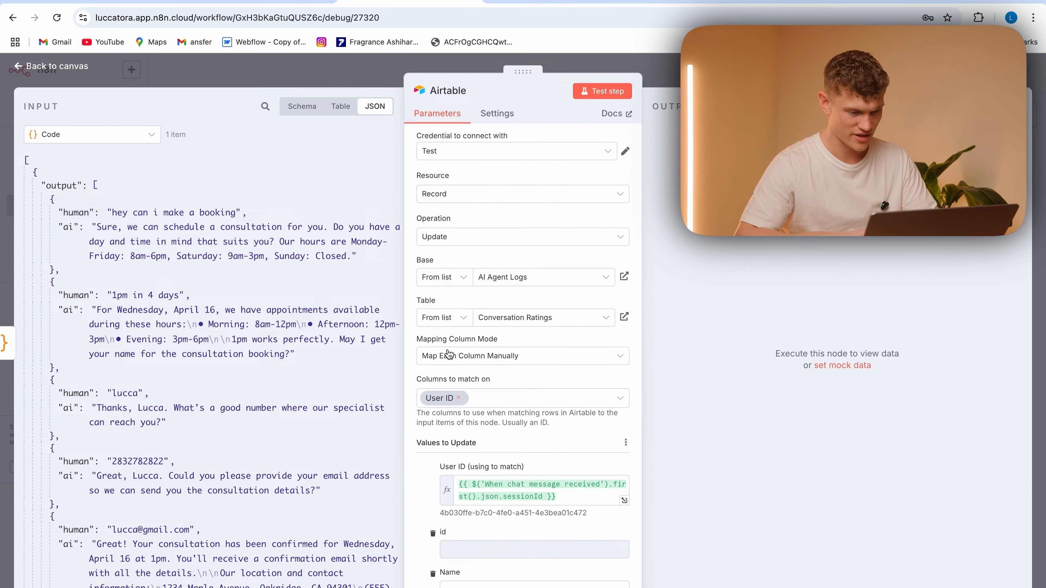
# Map the Code node's output to the Conversation Transcript field in the Airtable node and test the step
pyautogui.scroll(-9, 492, 391)
pyautogui.click(510, 265)
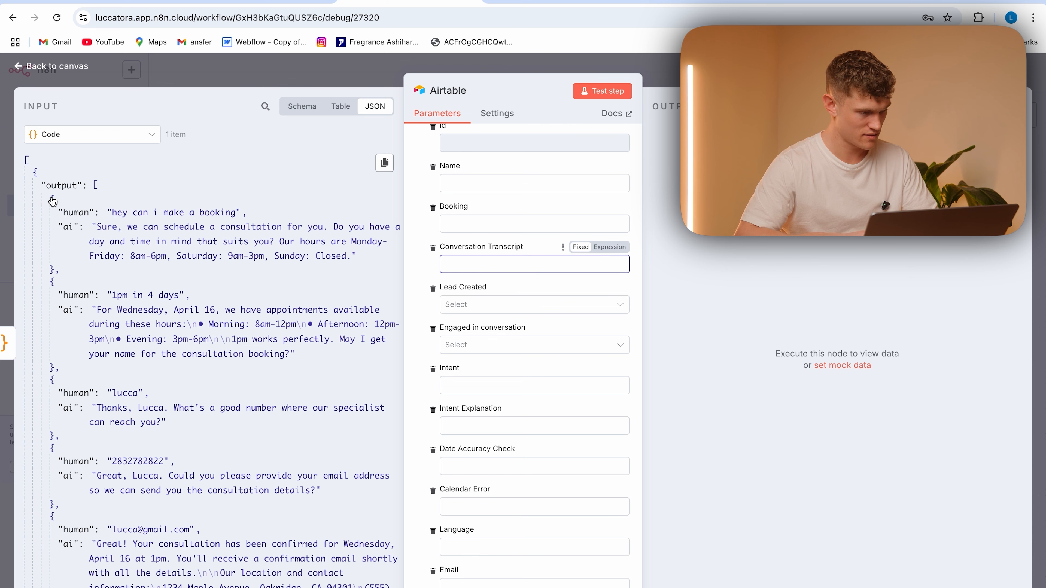
pyautogui.moveTo(61, 185); pyautogui.dragTo(498, 264)
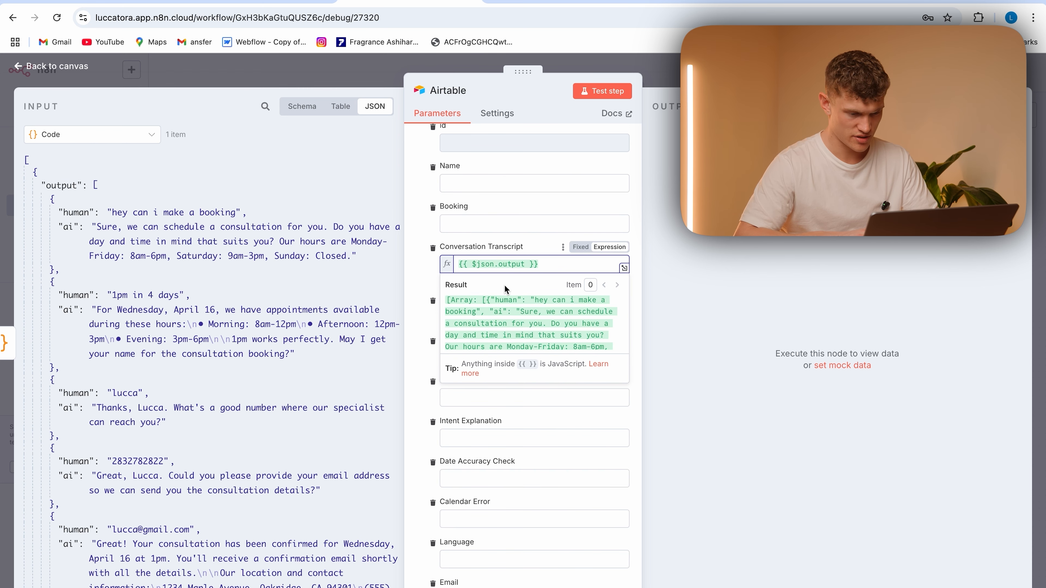
pyautogui.scroll(-4, 512, 325)
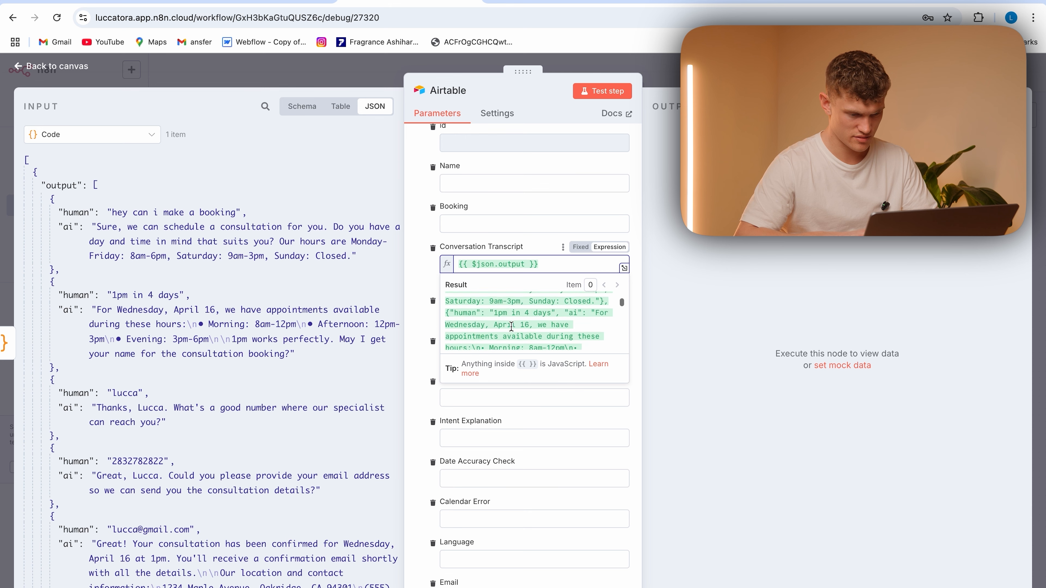
pyautogui.scroll(4, 512, 326)
pyautogui.click(616, 92)
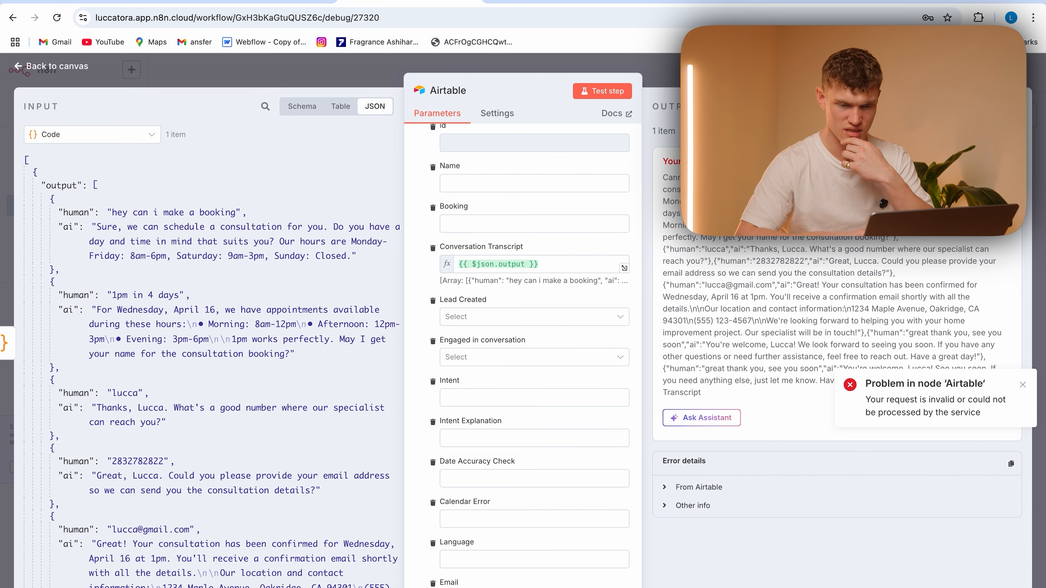
# Extend the Code node's Ask AI prompt to request ----------- separators between interactions and plain output, regenerate the code and test the node
pyautogui.click(375, 76)
pyautogui.doubleClick(373, 186)
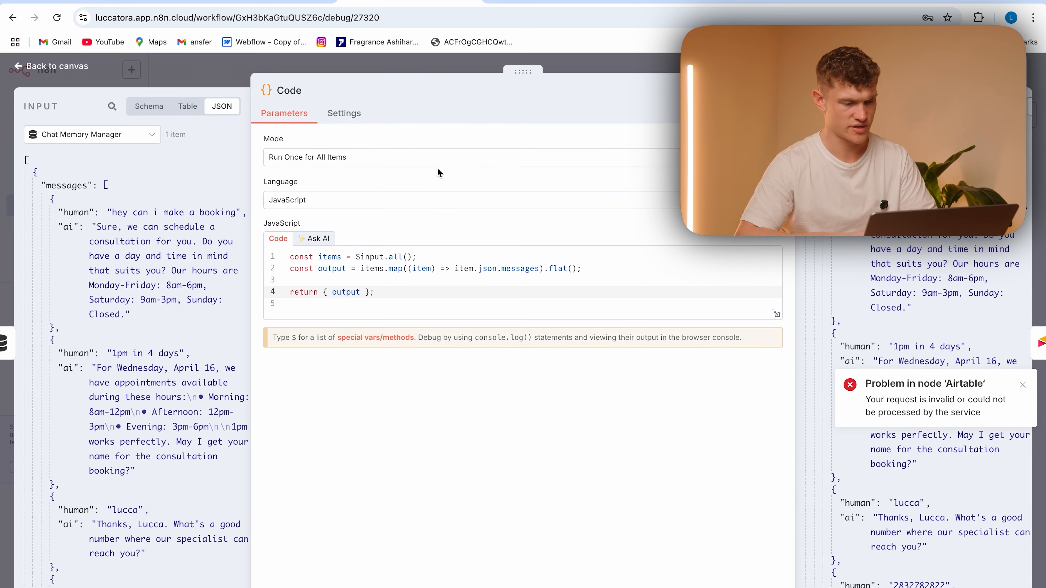
pyautogui.click(321, 239)
pyautogui.write('. it should have ----------- to seperate the interactions, and be in plain text')
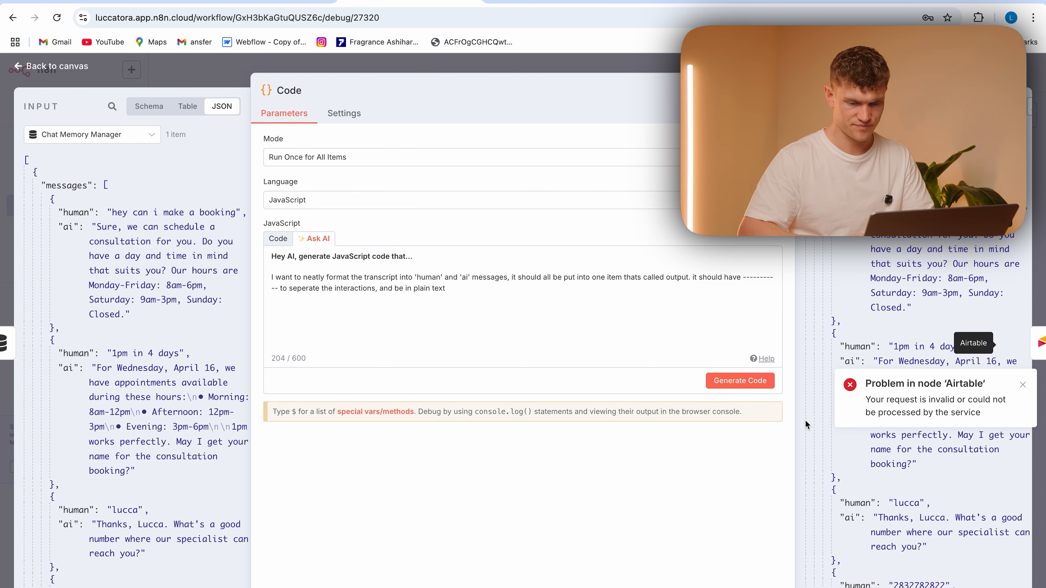
pyautogui.click(748, 381)
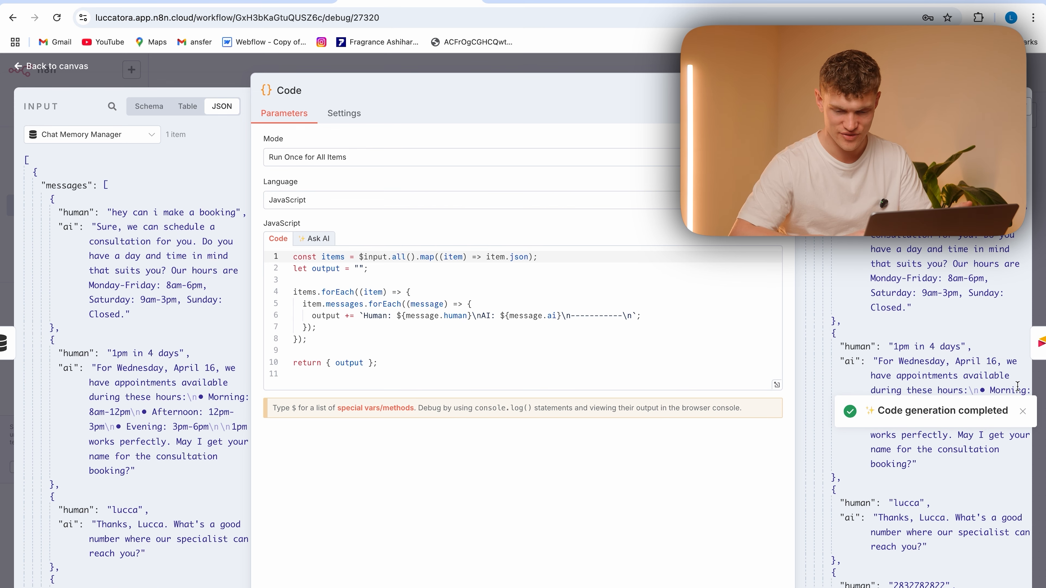
pyautogui.click(754, 90)
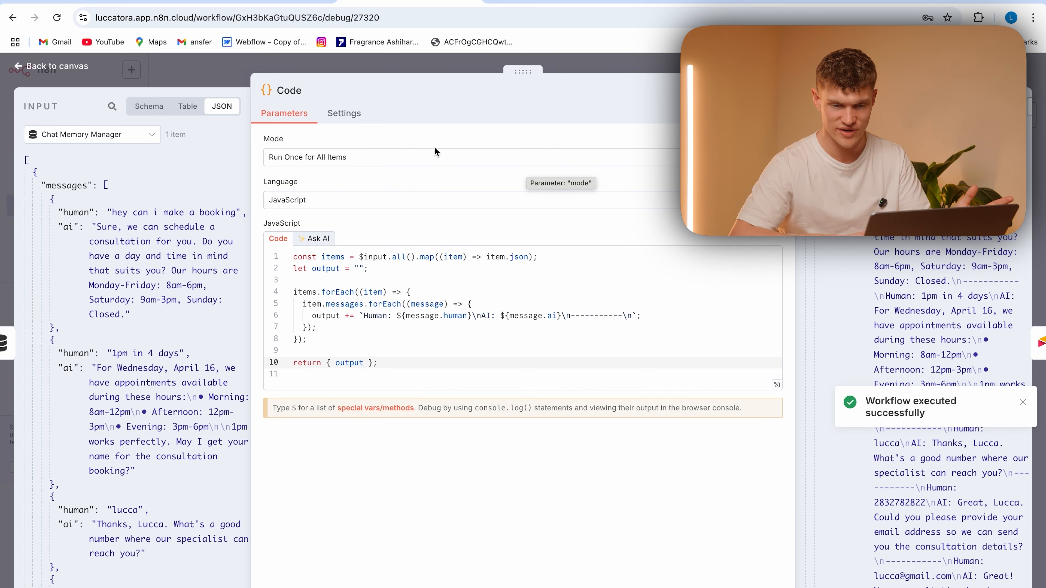
pyautogui.press('Escape')
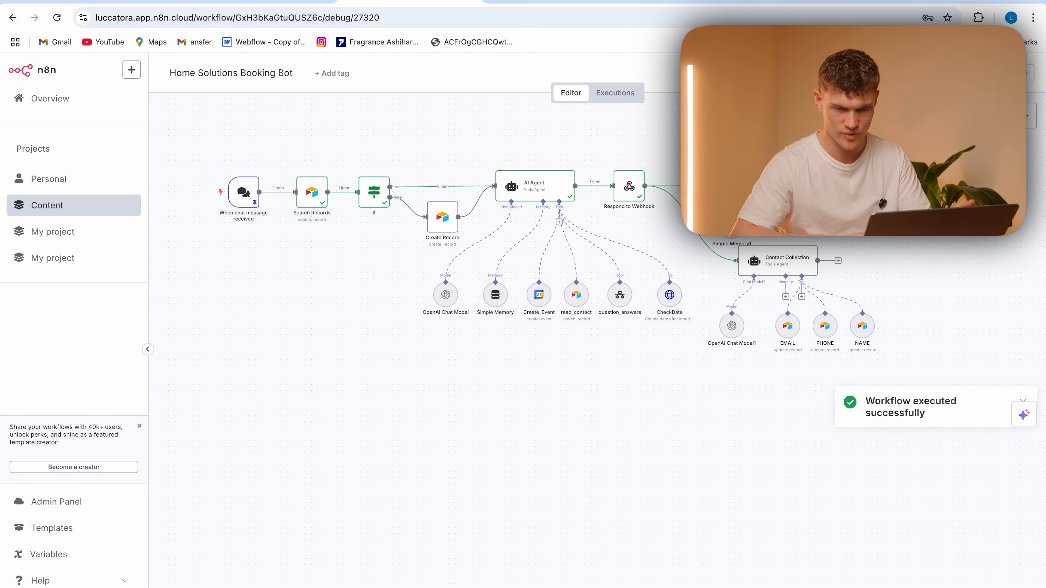
# Reopen the final Airtable node and test its Conversation Transcript update with the regenerated Code output
pyautogui.doubleClick(886, 186)
pyautogui.scroll(-10, 500, 515)
pyautogui.scroll(2, 499, 515)
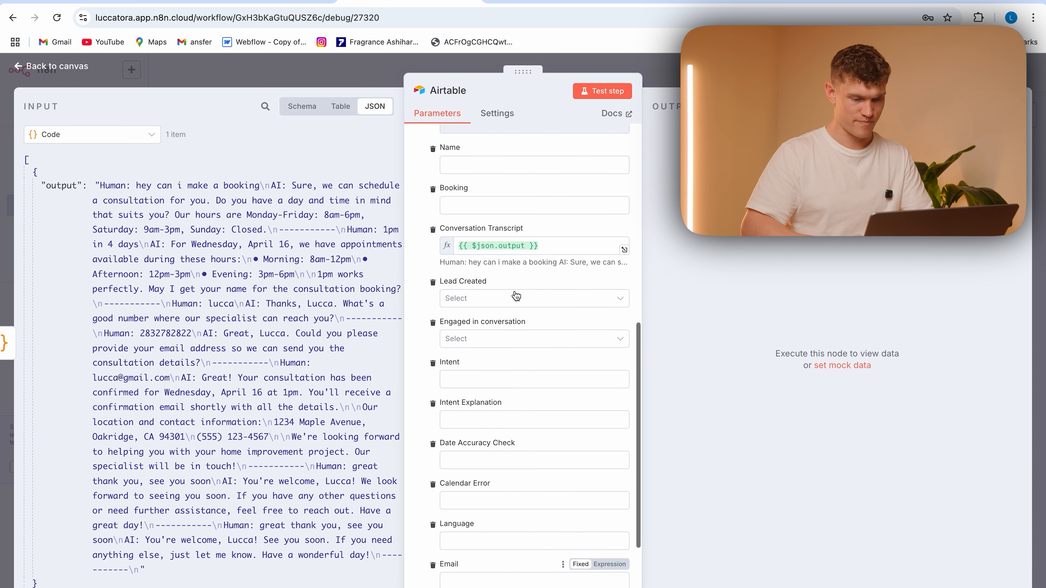
pyautogui.click(543, 244)
pyautogui.click(590, 91)
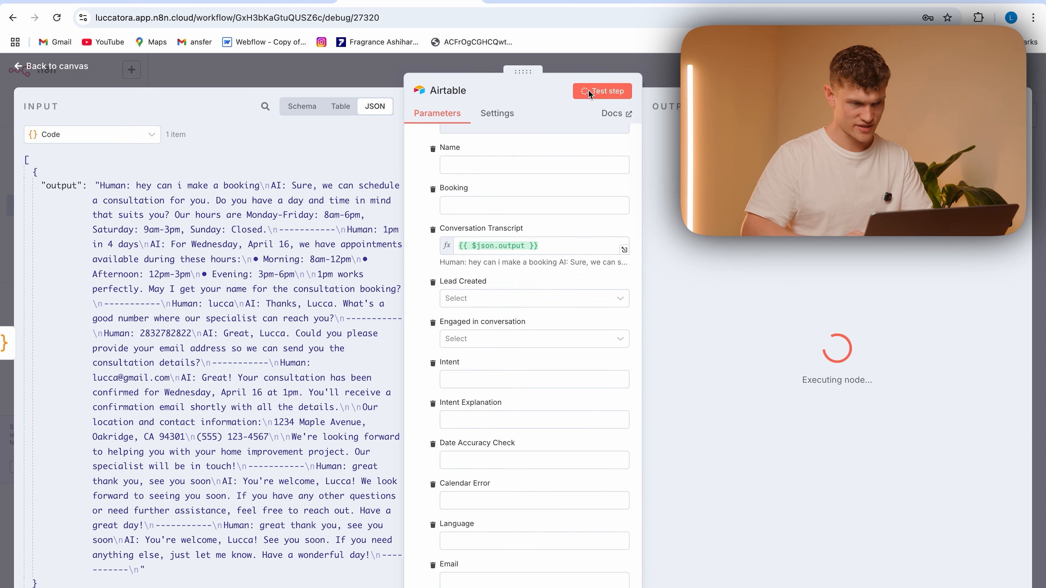
# Switch to the AI Agent Logs base in Airtable and read the first record's full Conversation Transcript
pyautogui.click(141, 0)
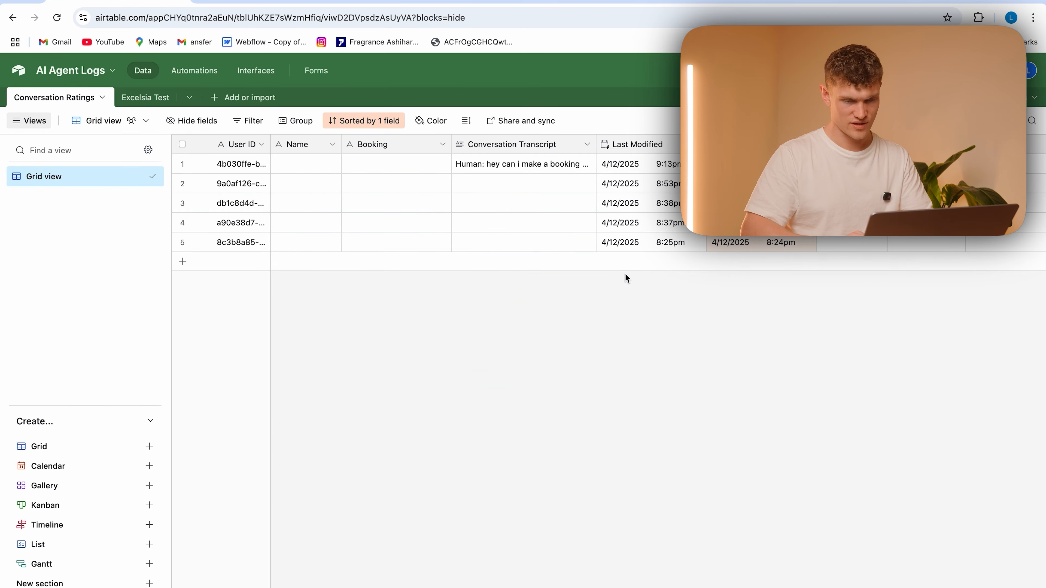
pyautogui.click(469, 165)
pyautogui.click(589, 164)
pyautogui.scroll(-3, 618, 231)
pyautogui.scroll(3, 618, 231)
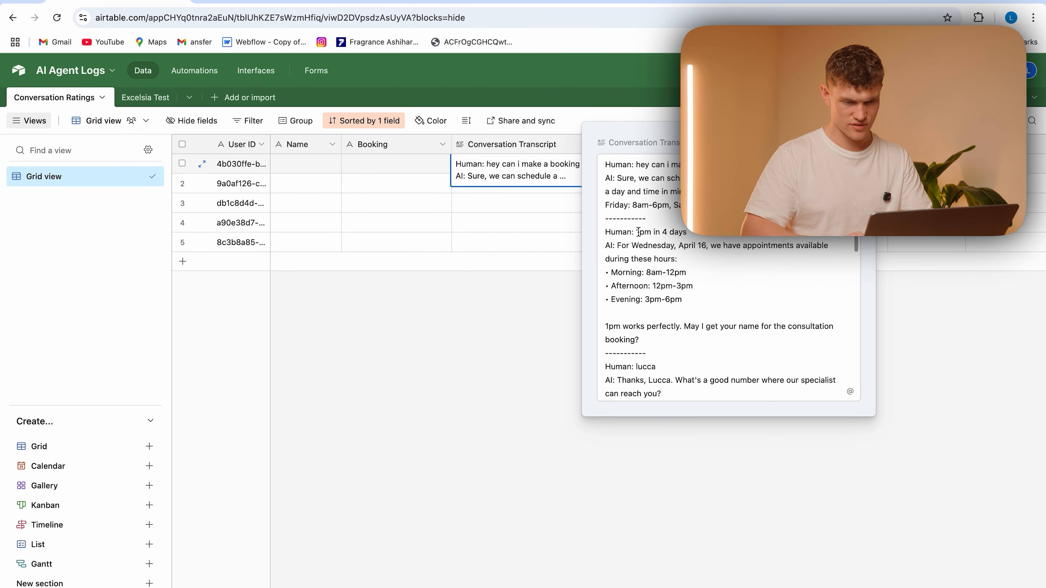
pyautogui.scroll(-10, 691, 339)
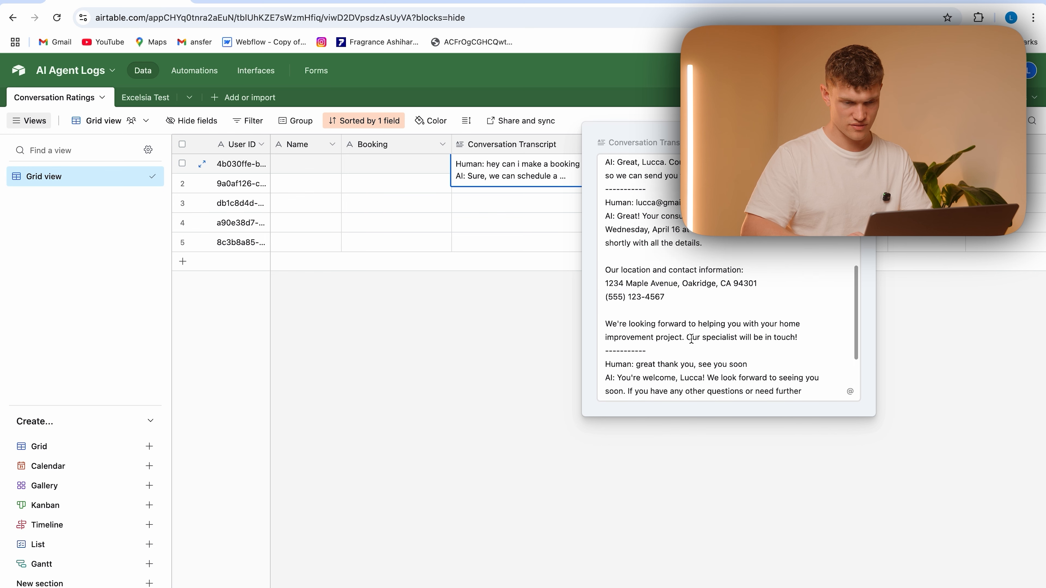
pyautogui.click(498, 381)
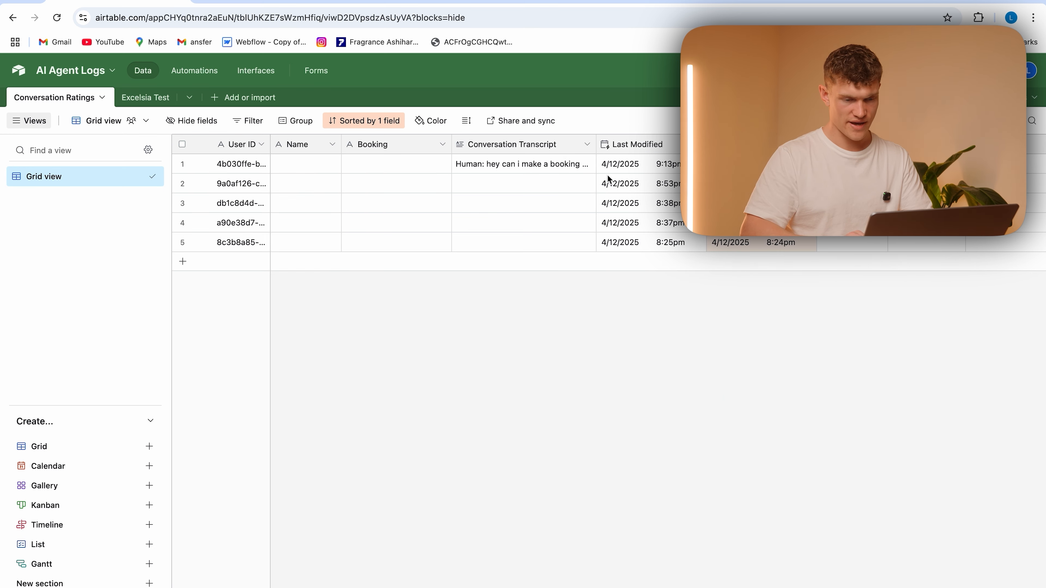
# Delete all five records from the Conversation Ratings table, starting with the four below the first record
pyautogui.click(182, 183)
pyautogui.click(182, 203)
pyautogui.click(182, 222)
pyautogui.click(182, 242)
pyautogui.rightClick(346, 219)
pyautogui.click(404, 274)
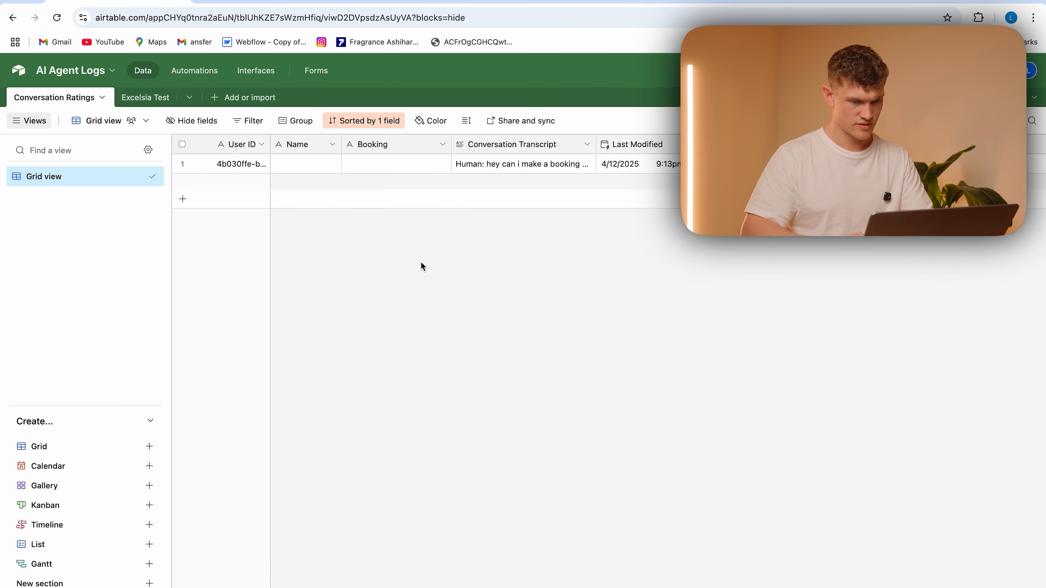
pyautogui.click(182, 164)
pyautogui.rightClick(341, 166)
pyautogui.click(411, 360)
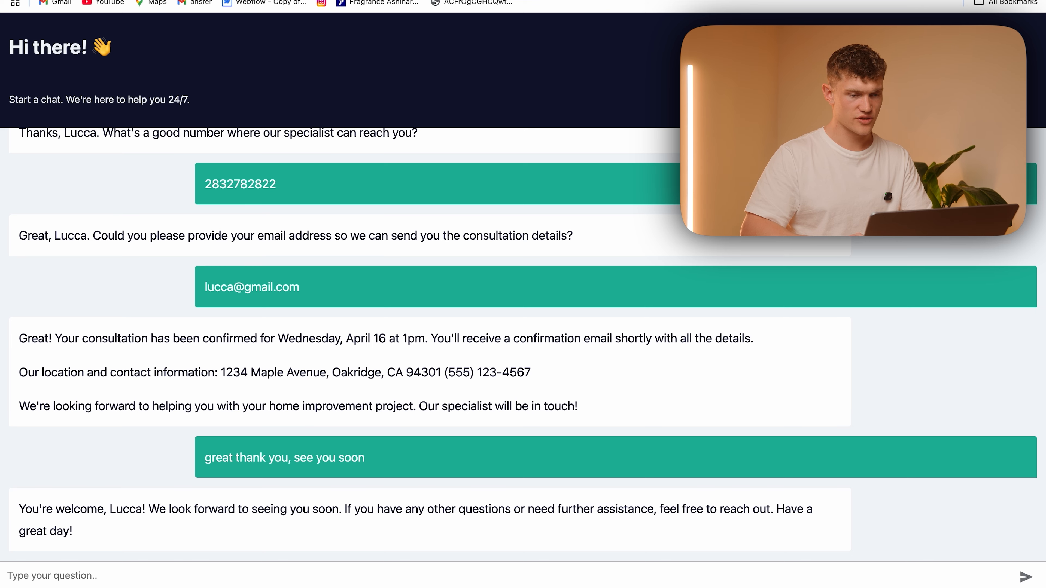
# Reload the public chat page for a new conversation and send "I wnat to book for a broken window"
pyautogui.press('super+r')
pyautogui.click(368, 582)
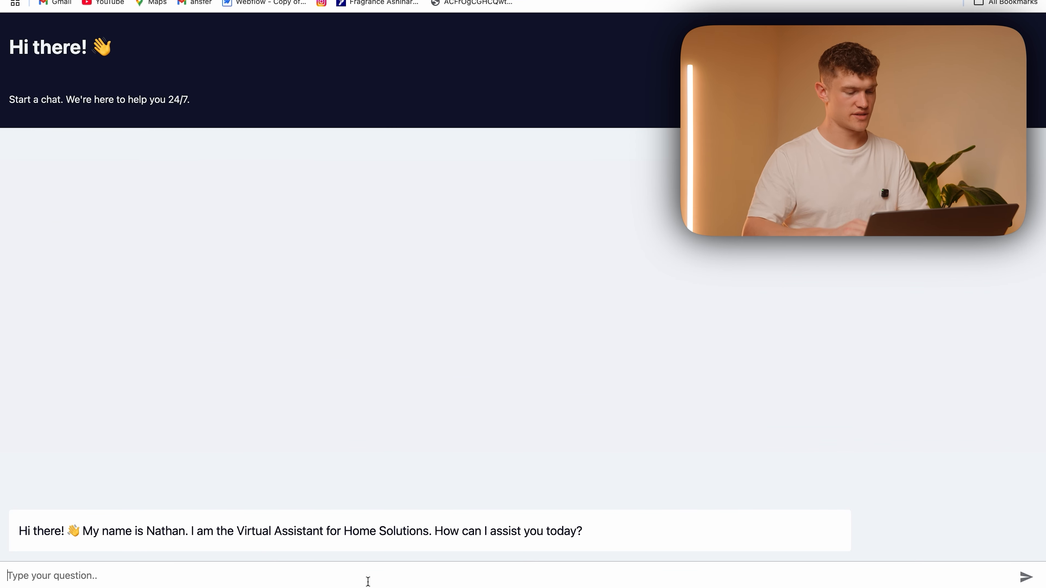
pyautogui.write('I w')
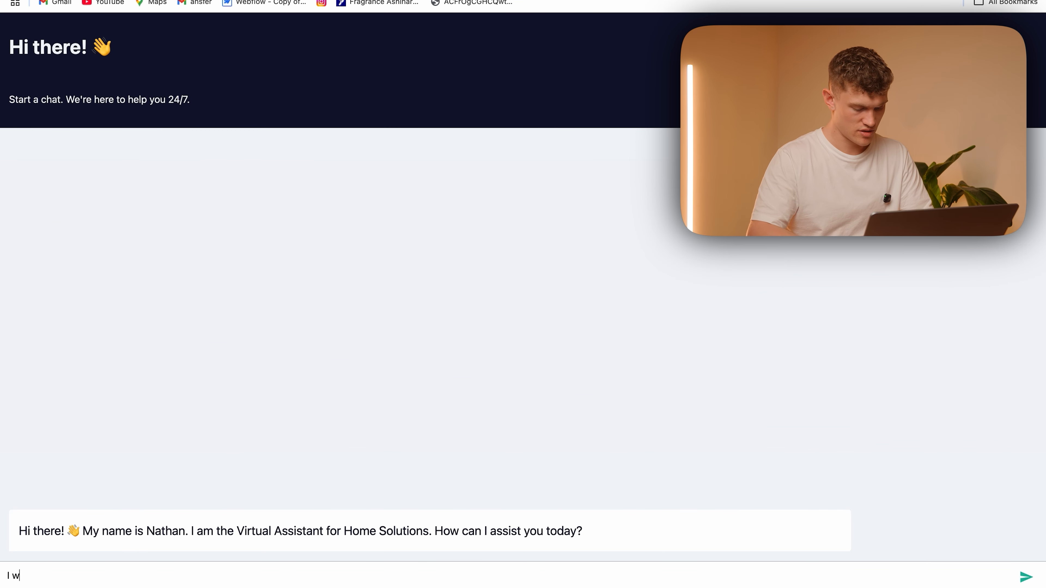
pyautogui.write('nat to book for a broken windo')
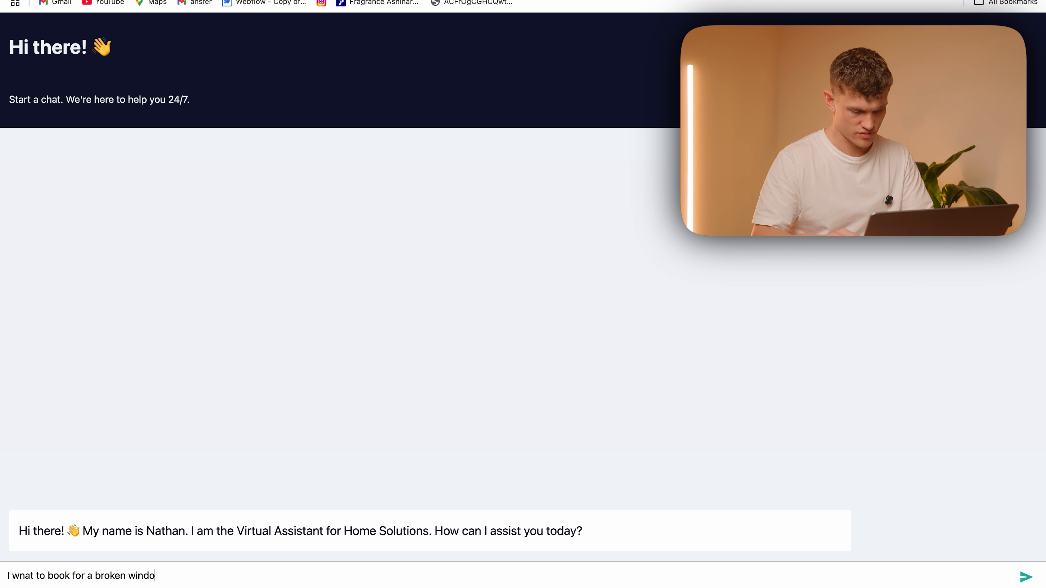
pyautogui.write('w')
pyautogui.press('Return')
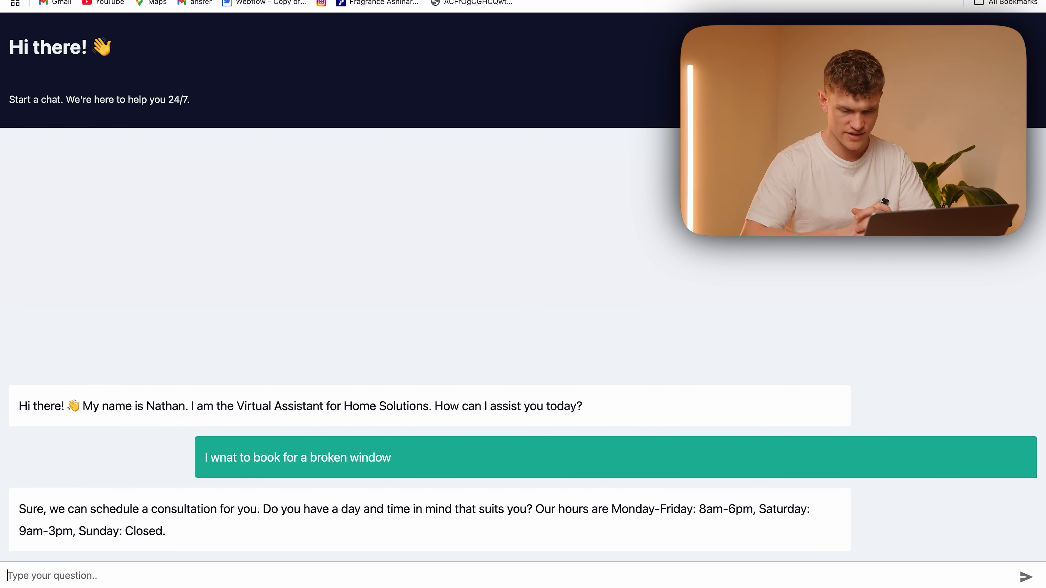
# Answer the scheduling question with the message "just book me in 15 hours from now"
pyautogui.write('just book me in')
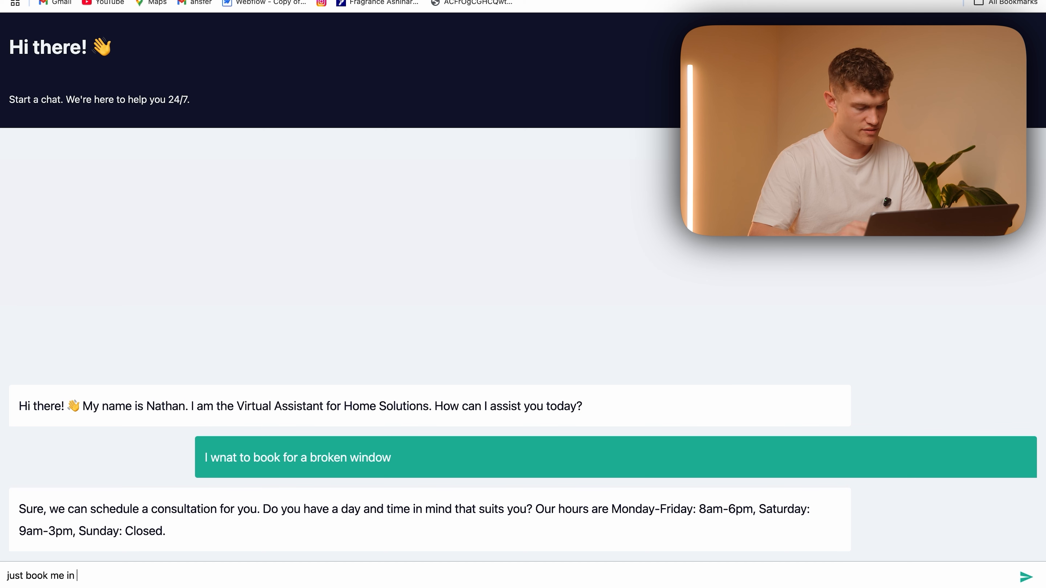
pyautogui.write(' 15 hours from now')
pyautogui.press('Return')
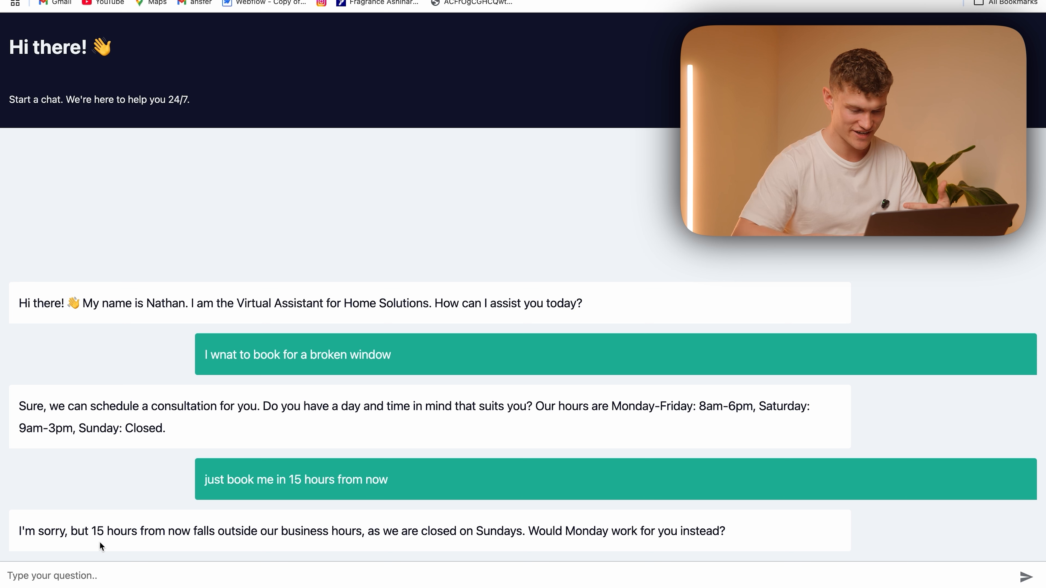
# Answer the scheduling questions with "lets do 5 days away, minus 2 days" and the time "4"
pyautogui.write('lets do 5 days away,')
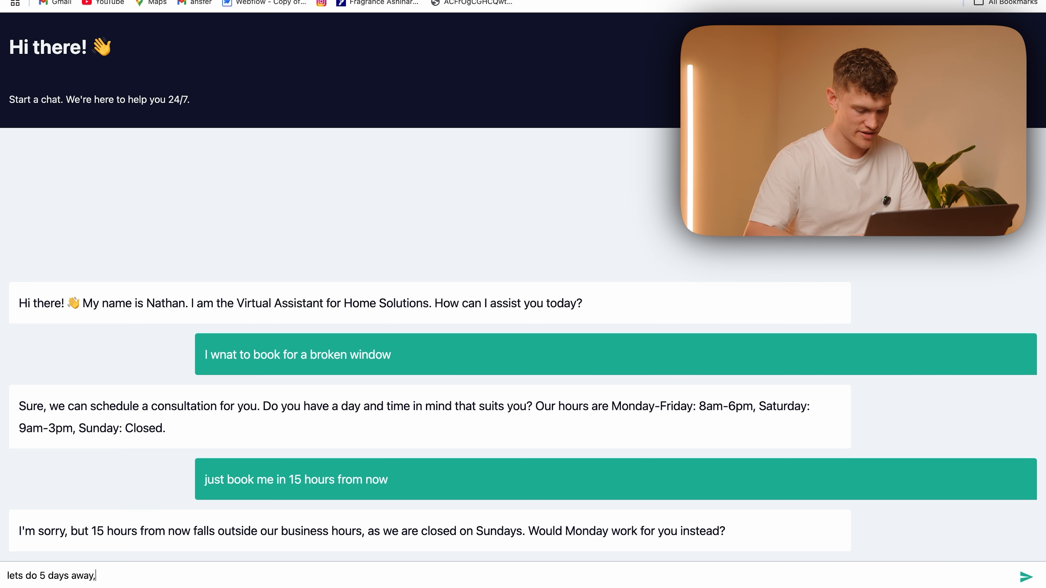
pyautogui.write(' minus 2 d')
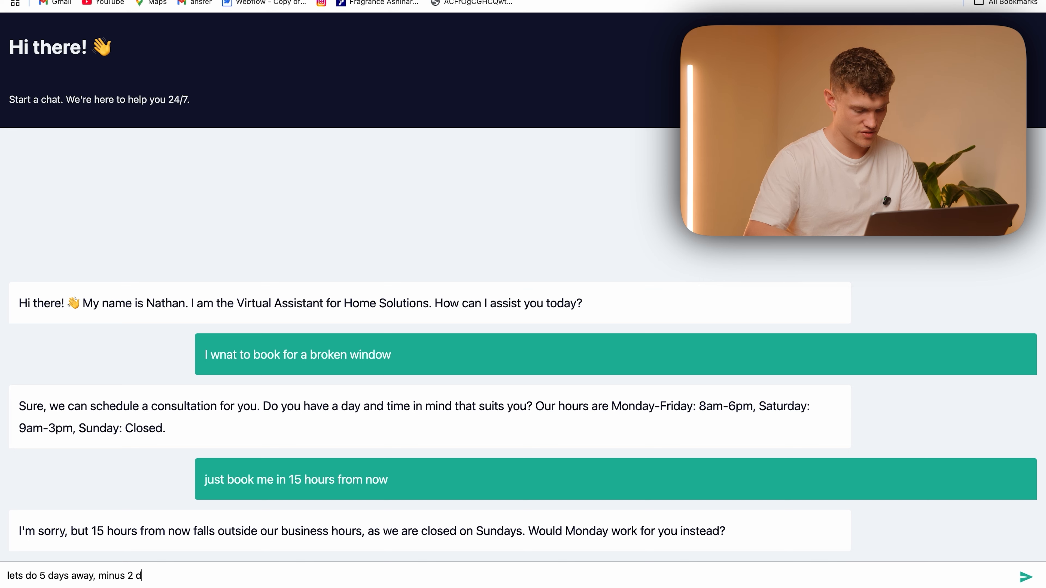
pyautogui.write('ays')
pyautogui.press('Return')
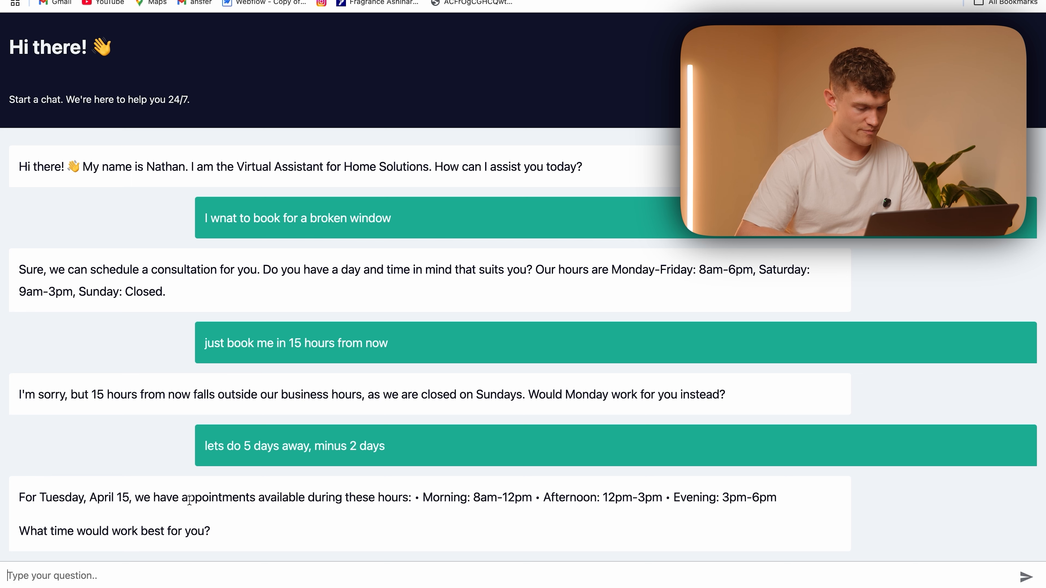
pyautogui.write('4pm')
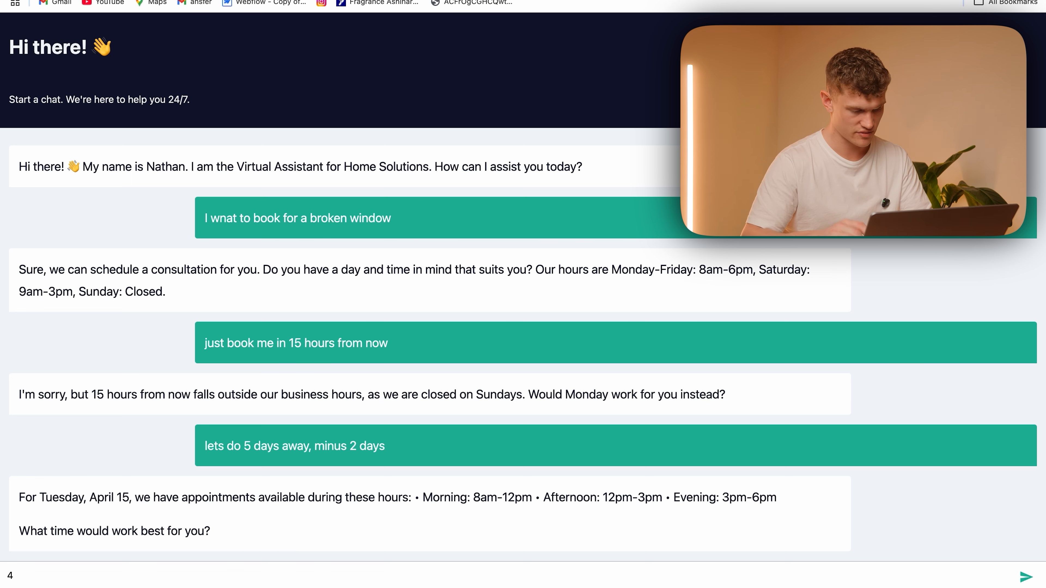
pyautogui.press('Return')
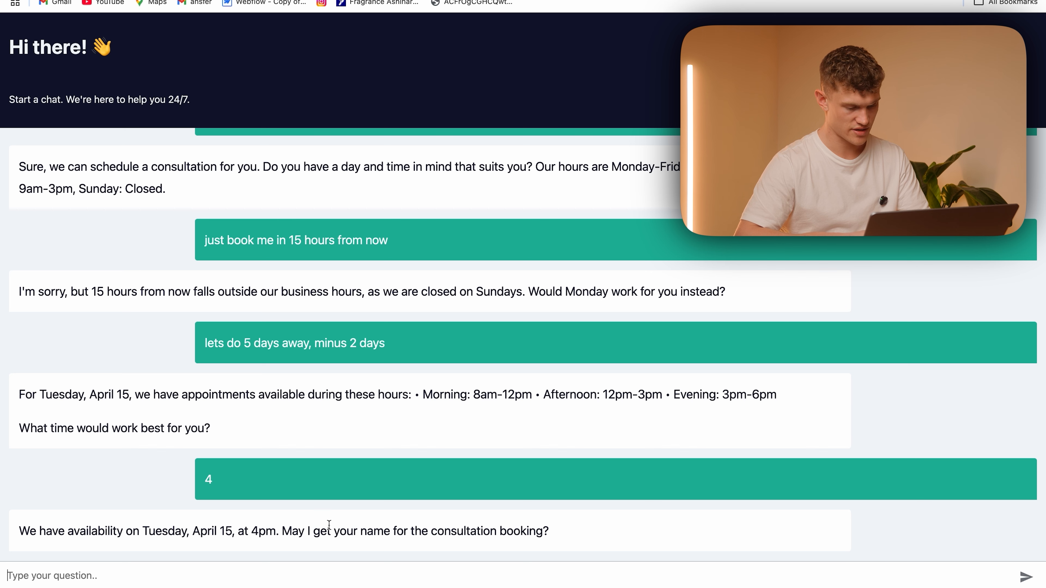
# Send the customer's name, phone number and email address in reply to the chatbot's contact questions
pyautogui.write('Lucca')
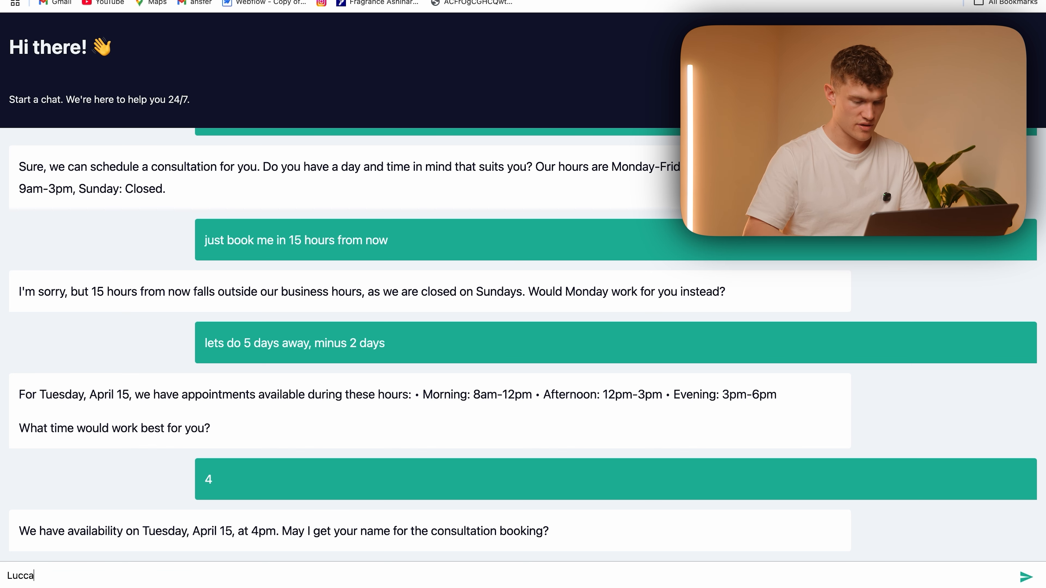
pyautogui.press('Return')
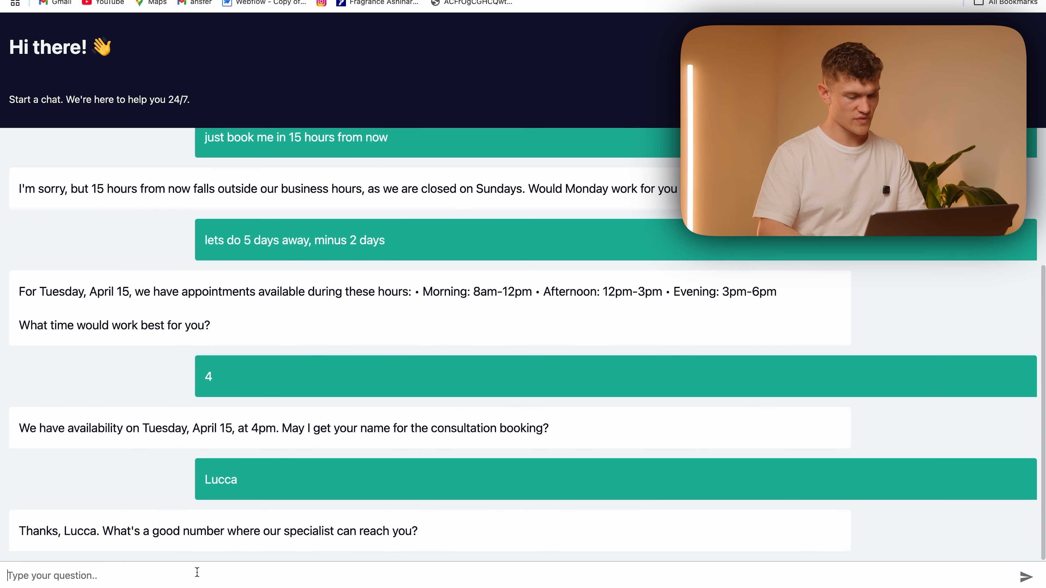
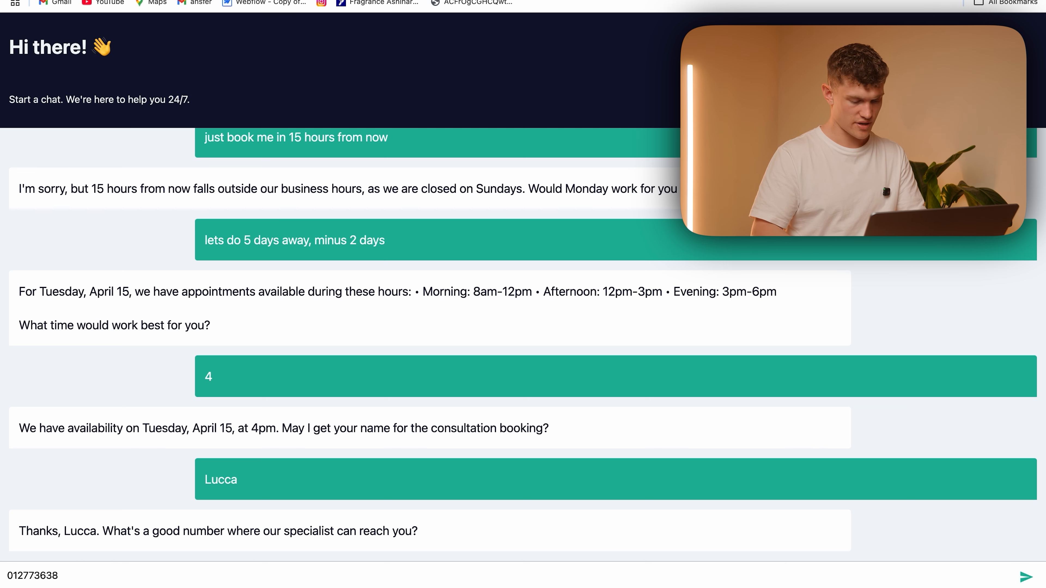
pyautogui.press('Return')
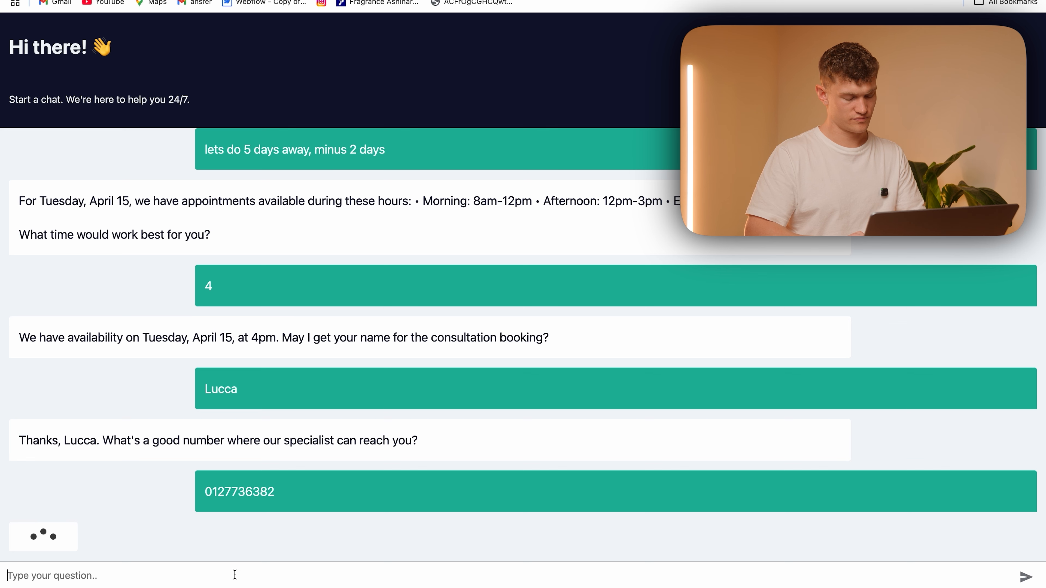
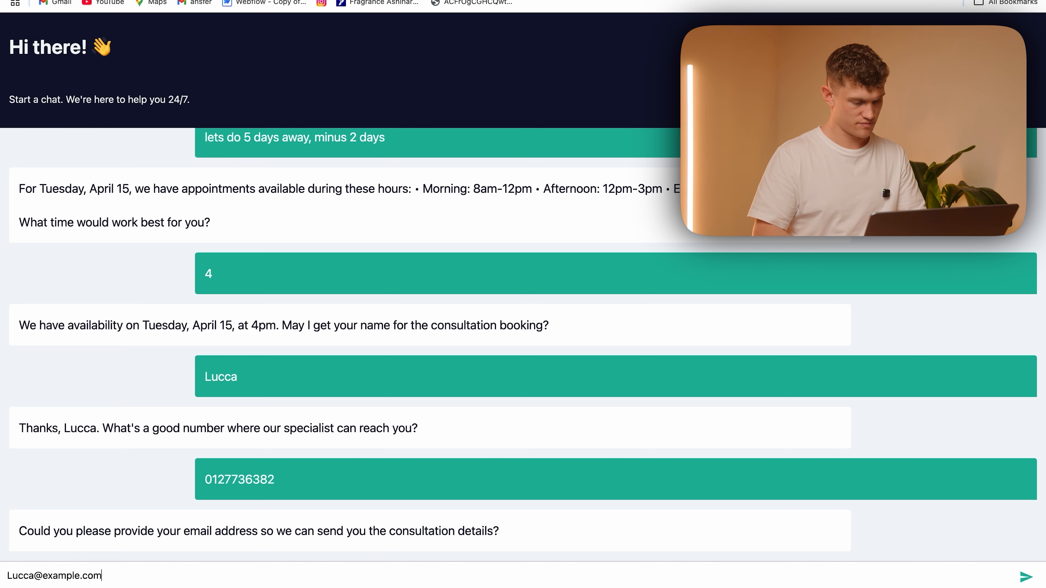
pyautogui.press('Return')
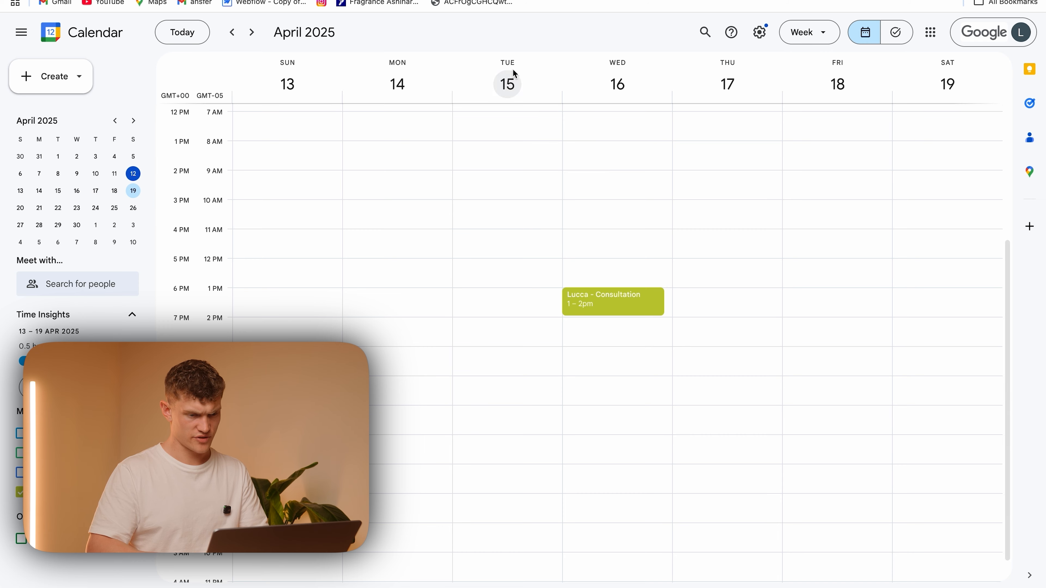
# Check the April 15 consultation in Google Calendar and the contact details logged in Airtable's Conversation Ratings table
pyautogui.scroll(1, 534, 213)
pyautogui.scroll(-1, 534, 213)
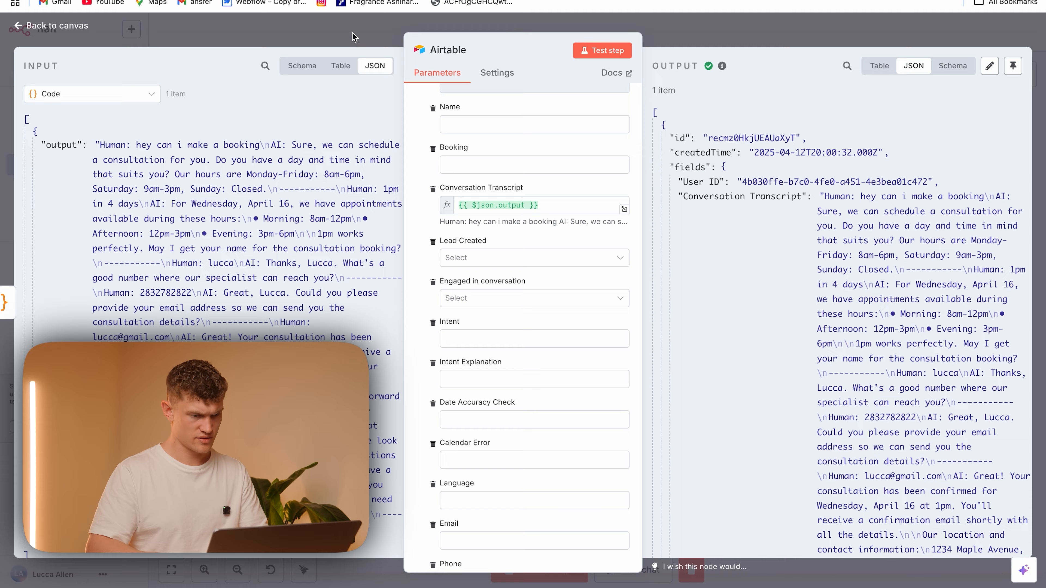
pyautogui.click(352, 37)
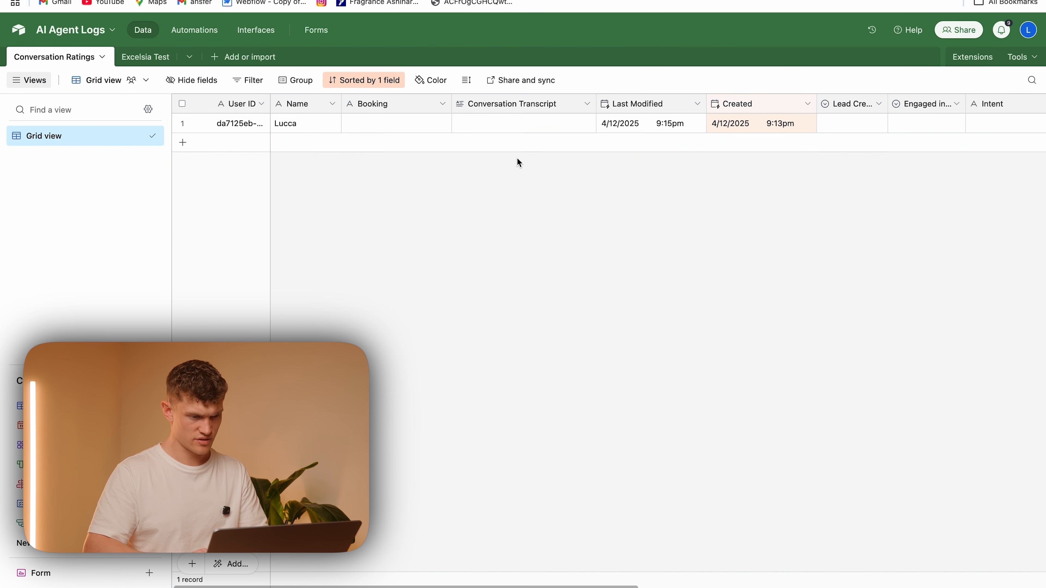
pyautogui.hscroll(10, 694, 110)
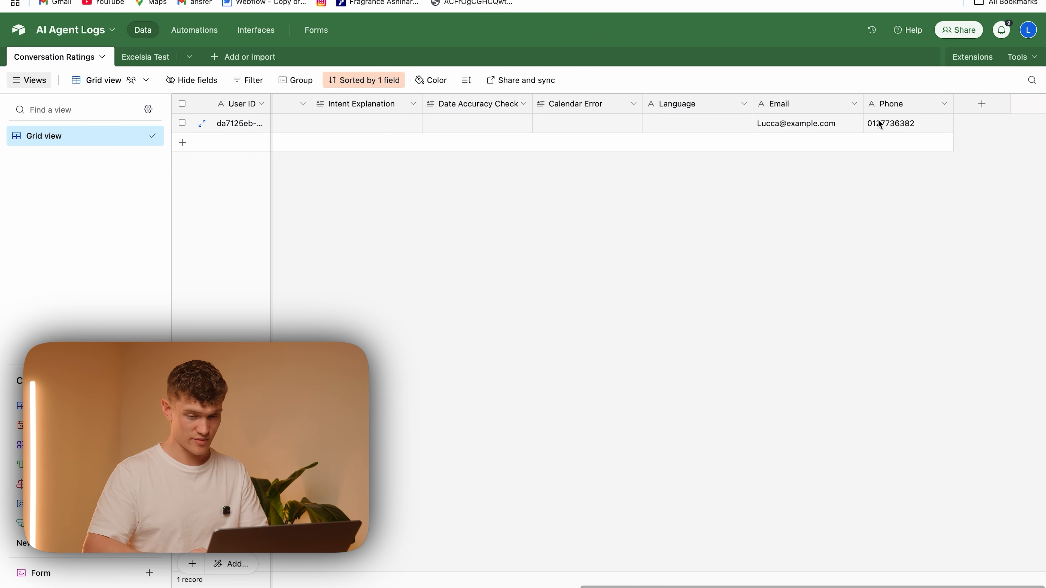
pyautogui.hscroll(-10, 507, 144)
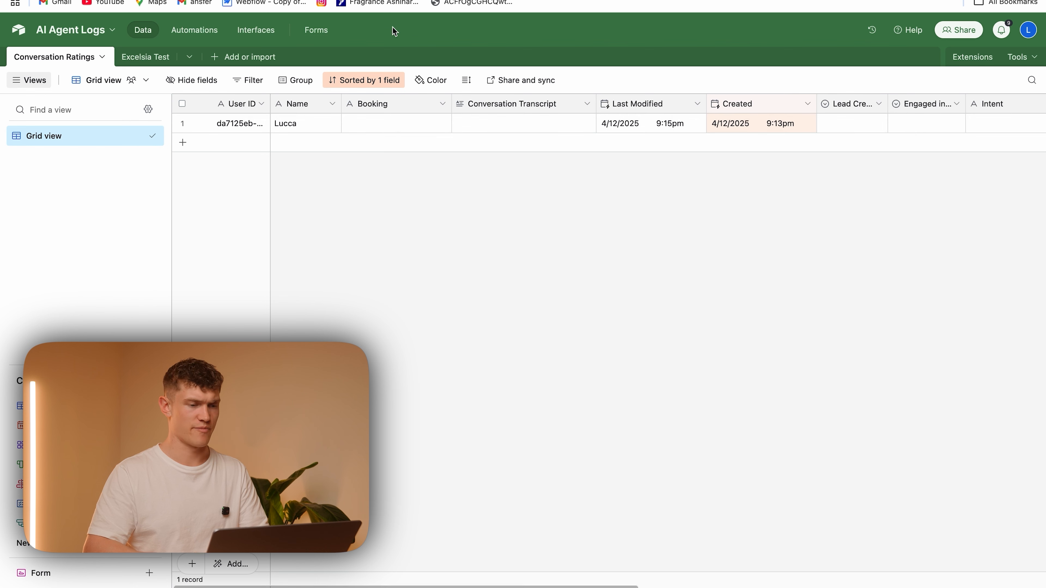
pyautogui.click(518, 123)
# Save the Home Solutions Booking Bot workflow in n8n, and send "thanks" in the public chat
pyautogui.click(420, 1)
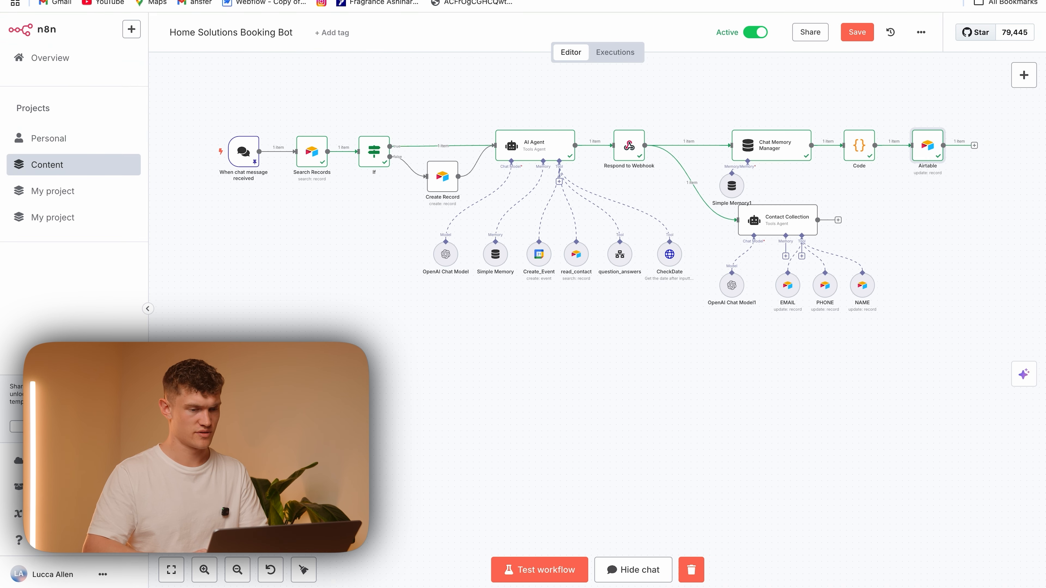
pyautogui.click(857, 32)
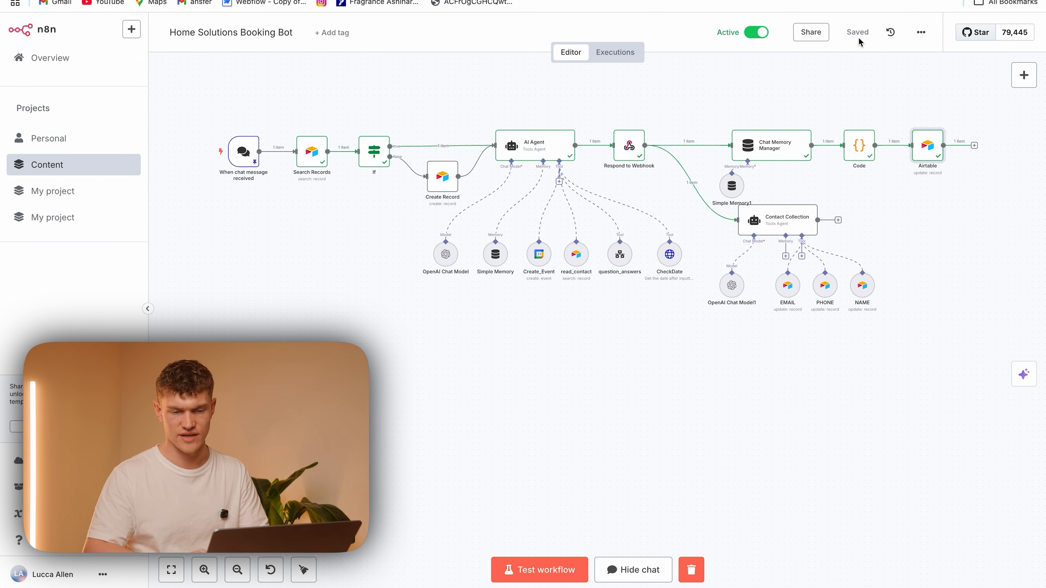
pyautogui.click(552, 0)
pyautogui.click(387, 576)
pyautogui.write('thanks')
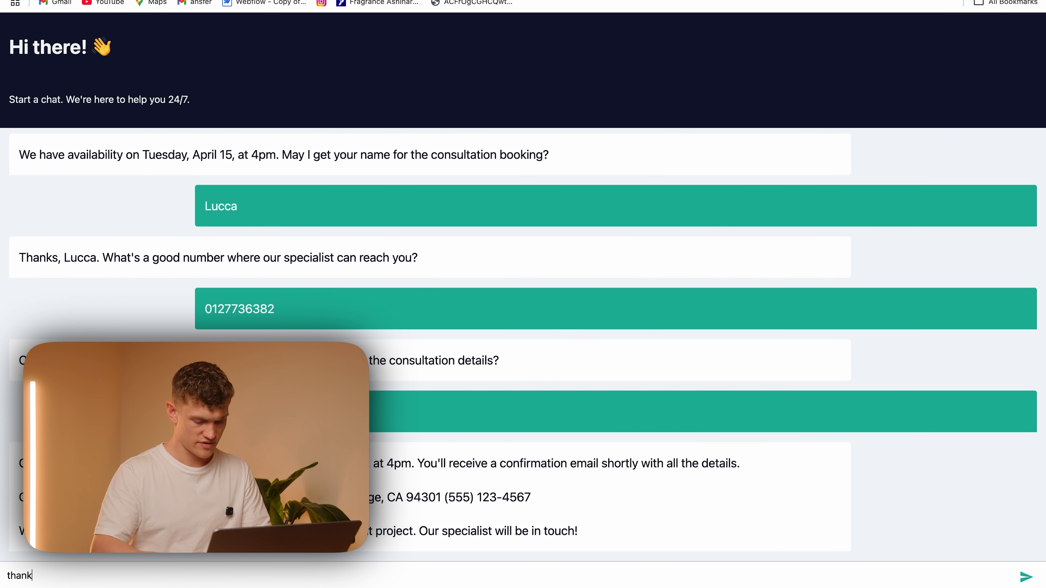
pyautogui.press('Return')
# Switch to Airtable and review the record's full Conversation Transcript along with its email and phone fields
pyautogui.click(254, 0)
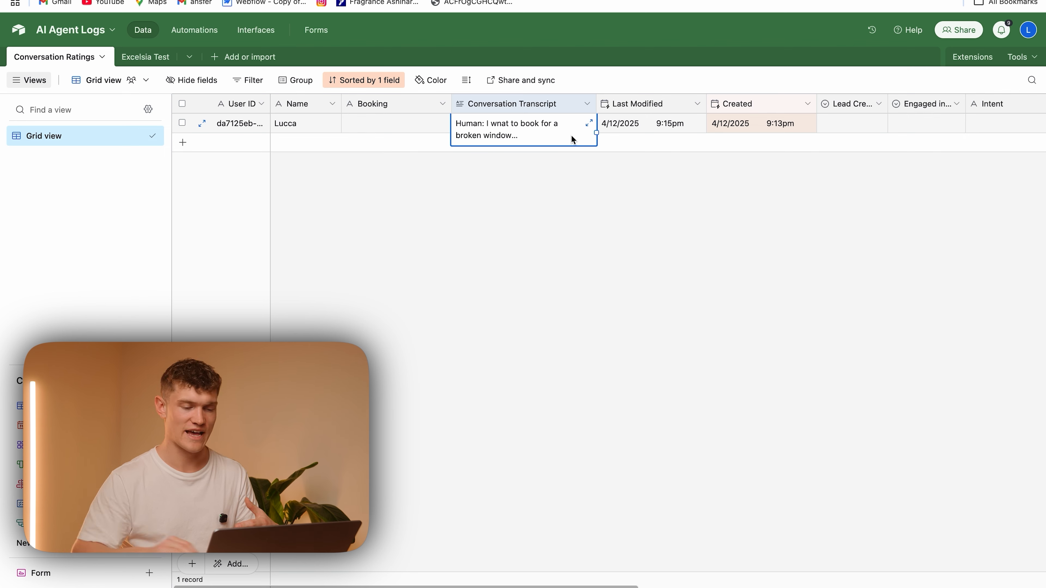
pyautogui.click(588, 123)
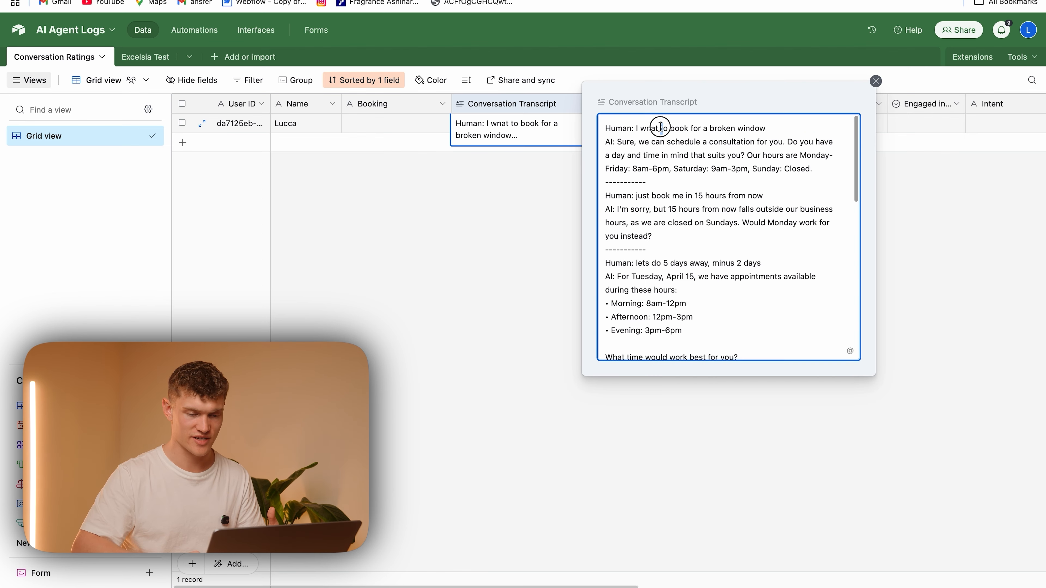
pyautogui.scroll(-10, 741, 247)
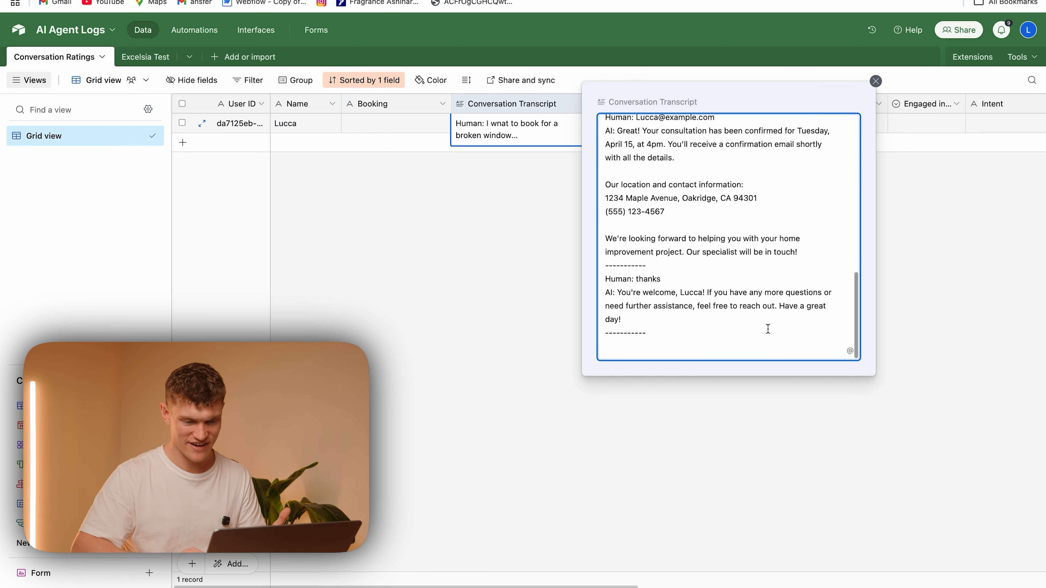
pyautogui.click(482, 254)
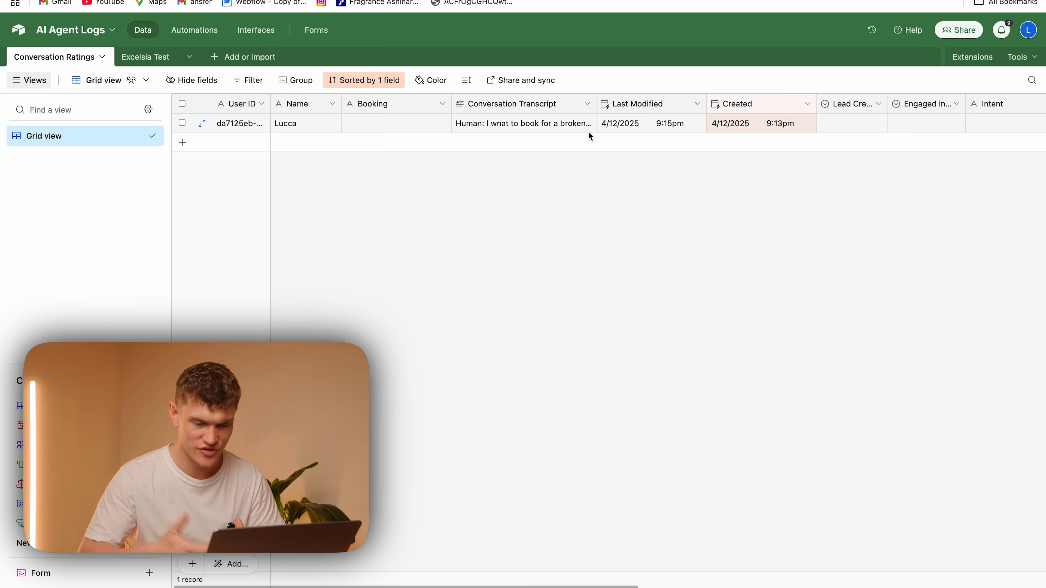
pyautogui.hscroll(10, 588, 131)
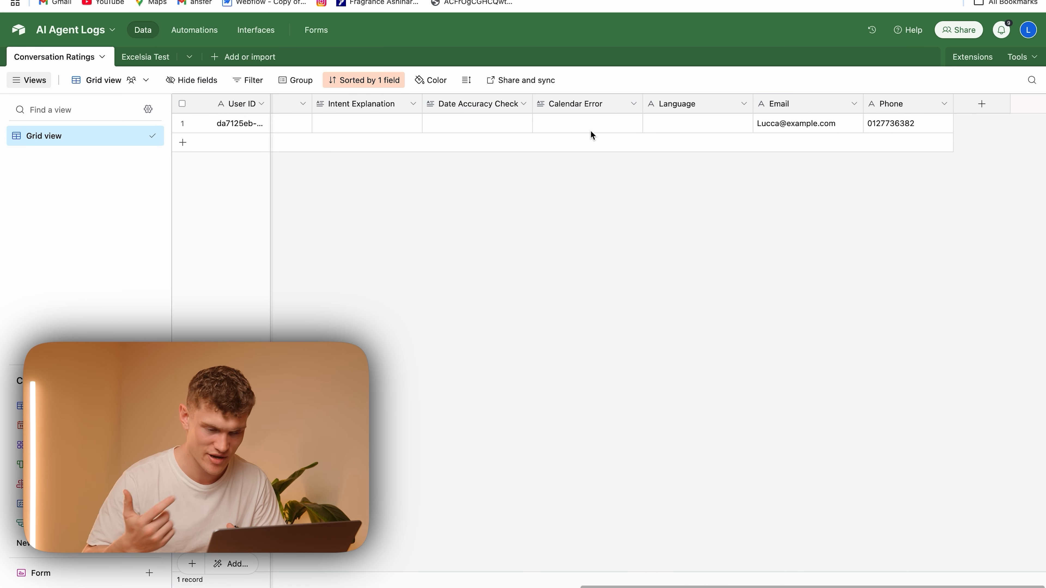
pyautogui.hscroll(-10, 590, 130)
# Switch to the Transcript testing workflow in n8n and test its Airtable record search node
pyautogui.moveTo(397, 0)
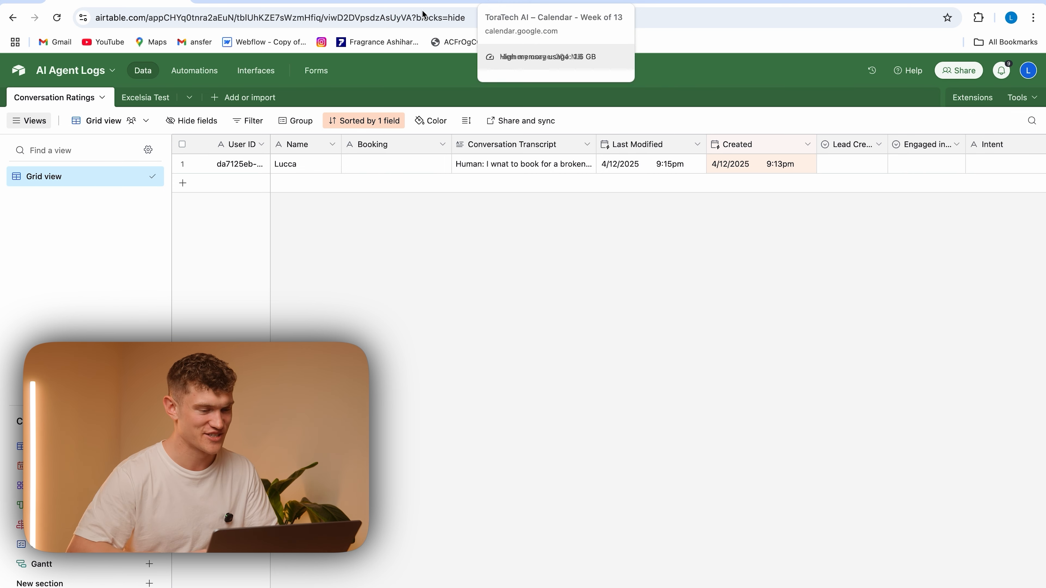
pyautogui.click(412, 2)
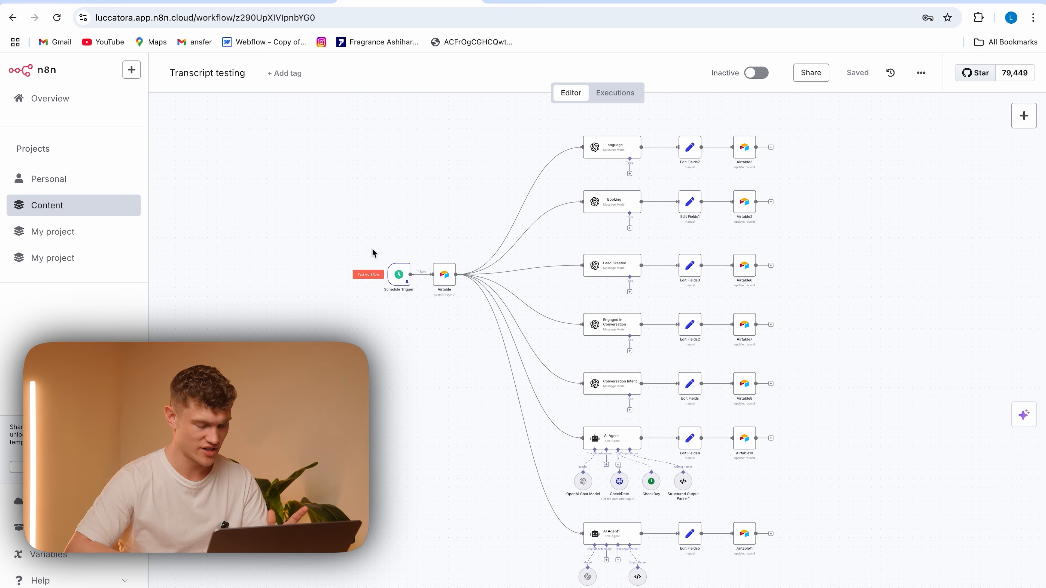
pyautogui.hscroll(3, 418, 348)
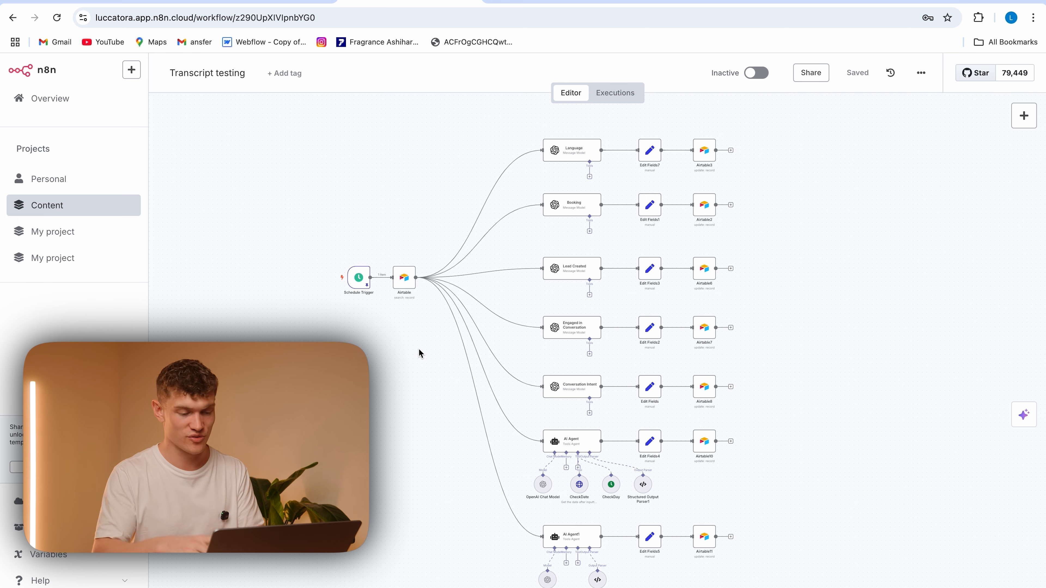
pyautogui.scroll(-3, 345, 245)
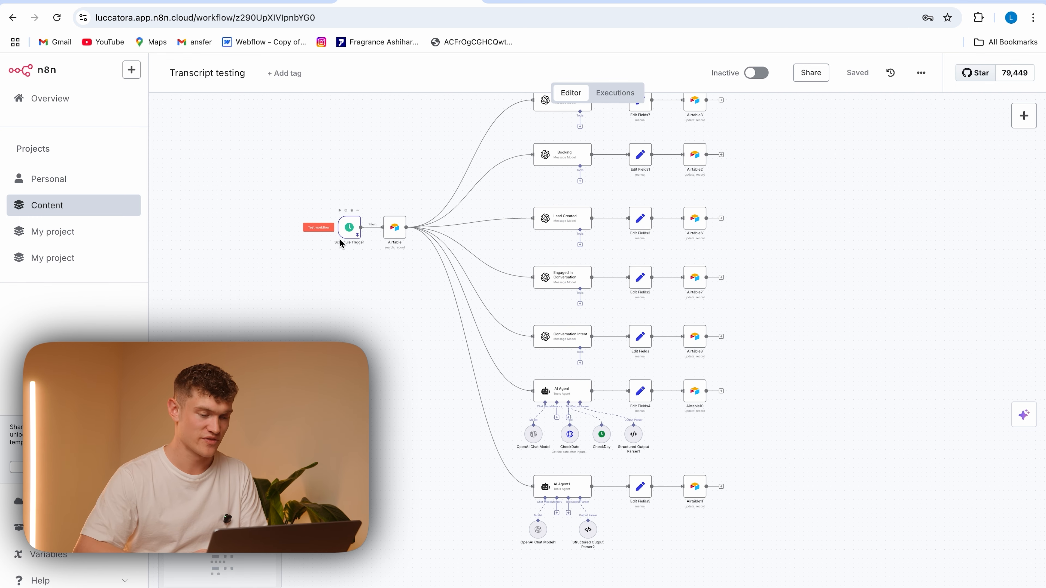
pyautogui.doubleClick(395, 230)
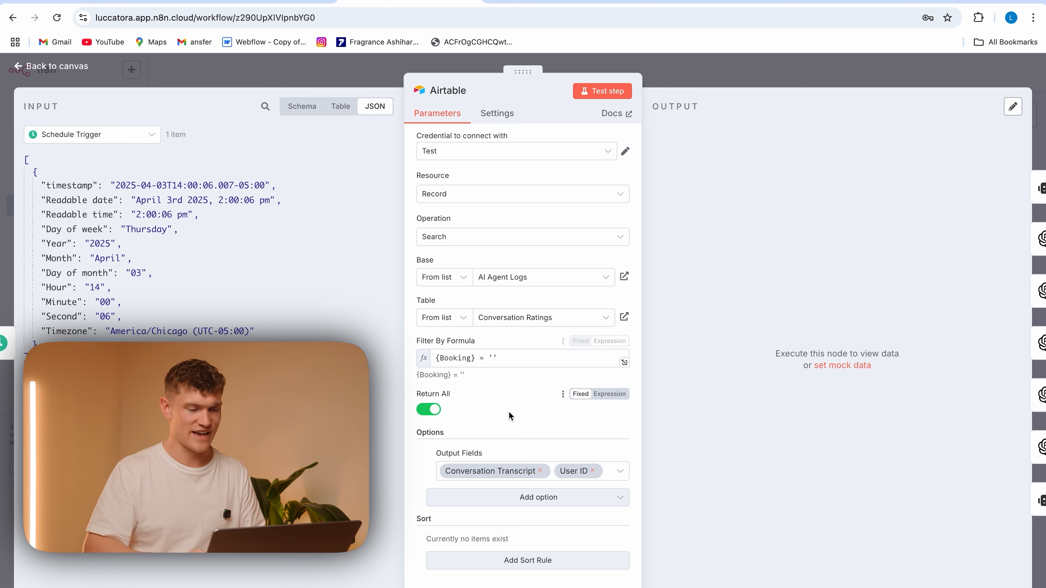
pyautogui.click(601, 91)
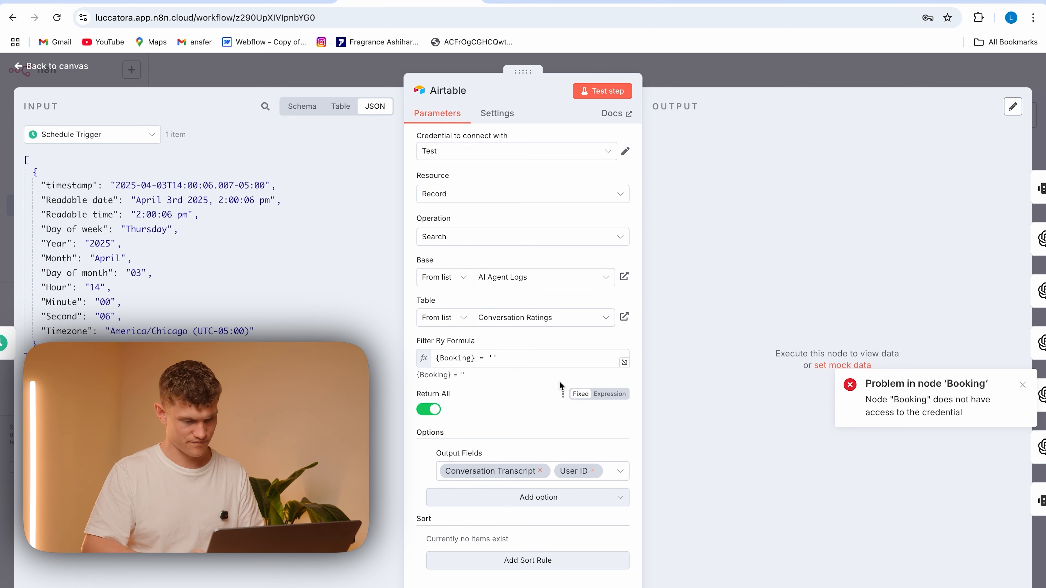
# Reselect the Conversation Ratings table, retest the Airtable search node, and reselect the Test credential
pyautogui.click(510, 277)
pyautogui.click(510, 320)
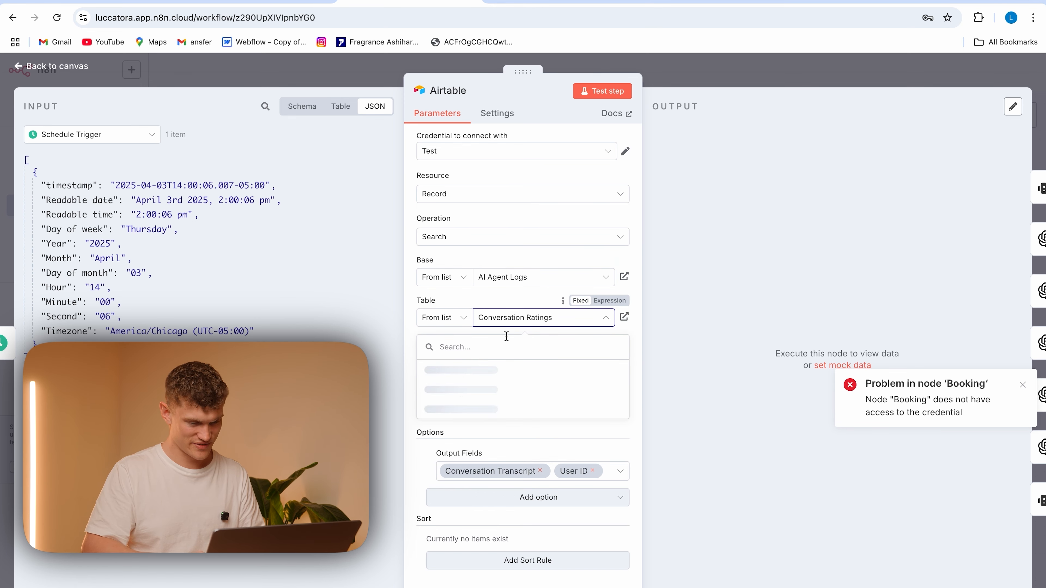
pyautogui.click(536, 372)
pyautogui.click(602, 91)
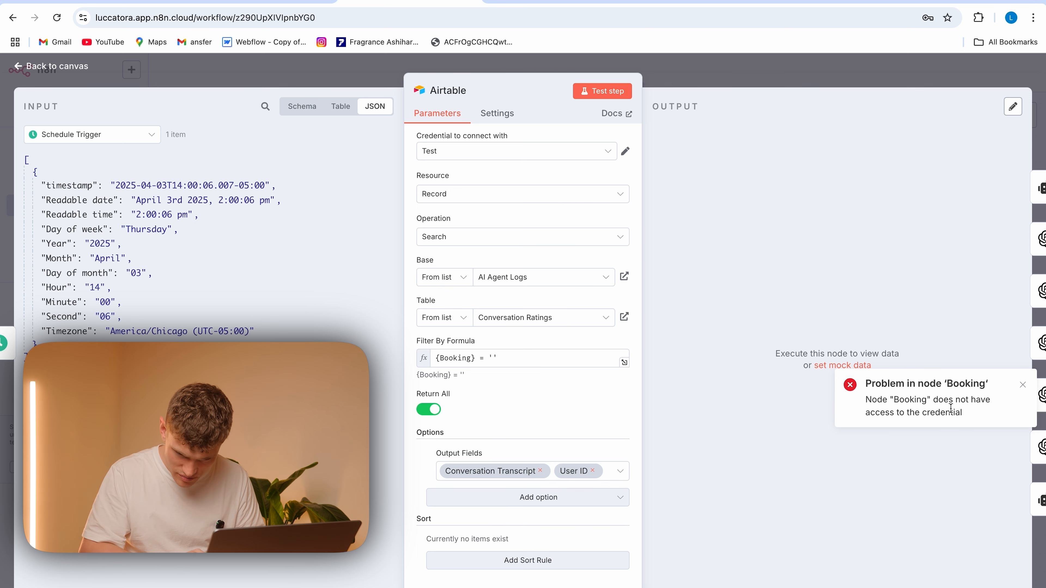
pyautogui.click(468, 153)
pyautogui.click(504, 182)
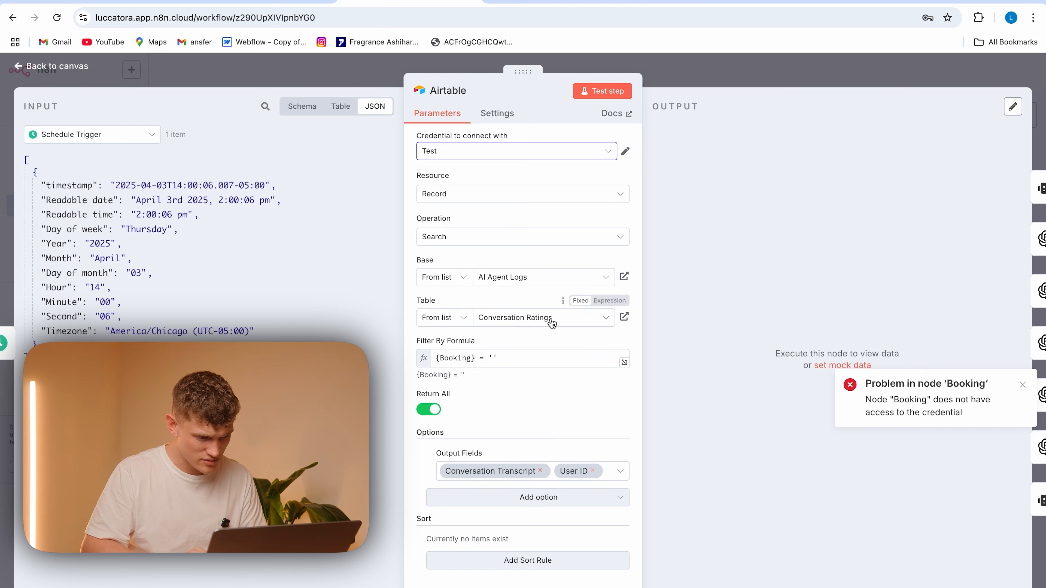
# Set the Booking node's credential to OpenAi account 3
pyautogui.click(347, 76)
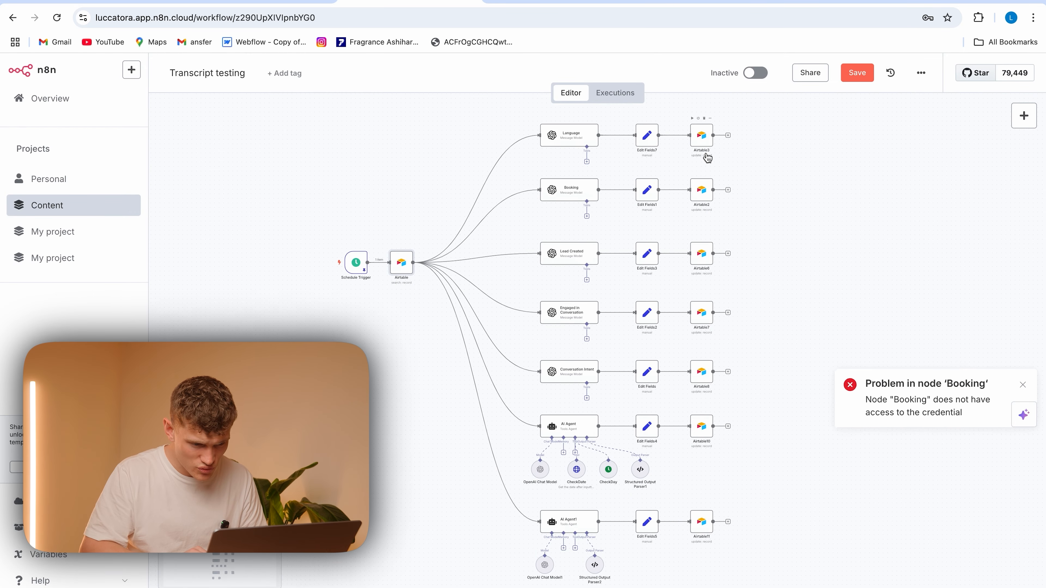
pyautogui.doubleClick(581, 192)
pyautogui.click(535, 150)
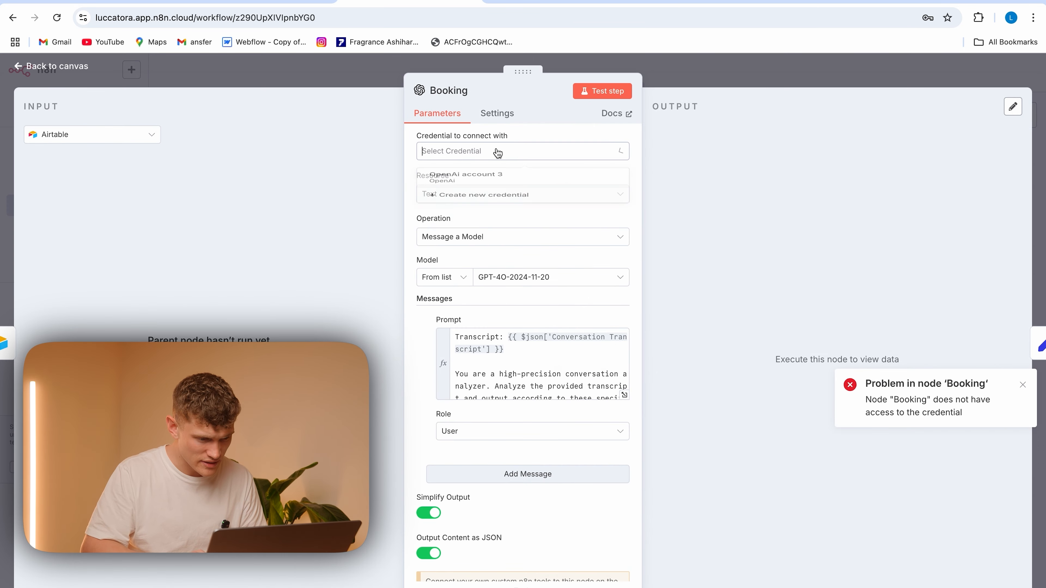
pyautogui.click(502, 183)
pyautogui.click(358, 83)
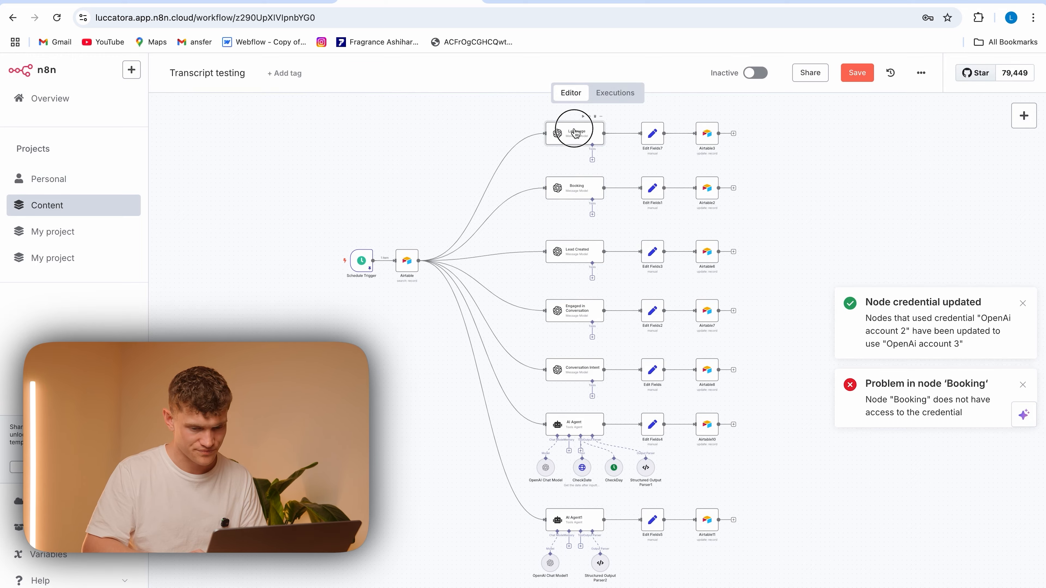
# Check the OpenAI credential in the Language, Lead Created, Engaged in Conversation and Conversation Intent nodes
pyautogui.doubleClick(575, 133)
pyautogui.click(552, 150)
pyautogui.click(373, 74)
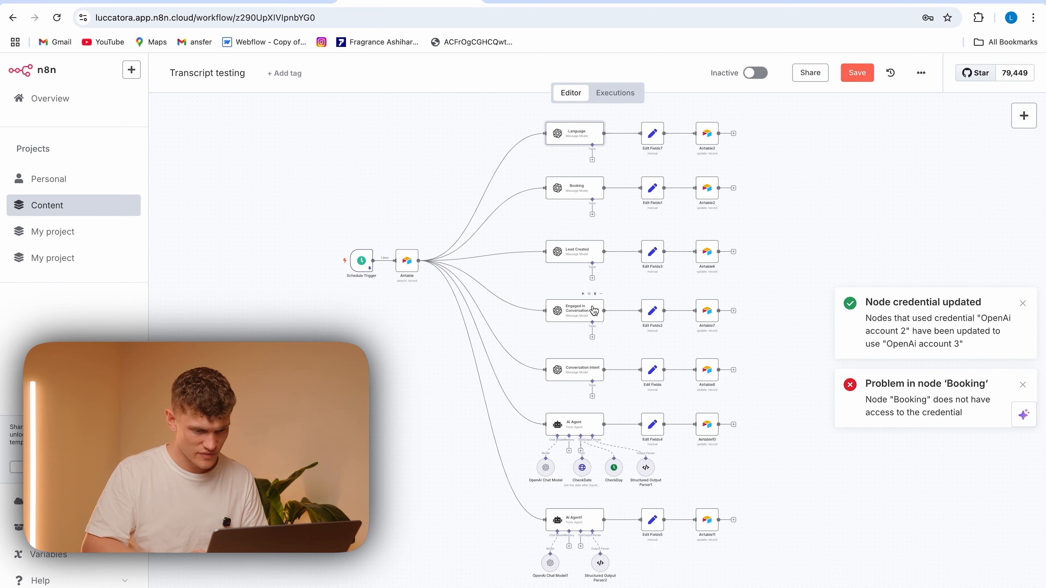
pyautogui.doubleClick(577, 249)
pyautogui.click(385, 90)
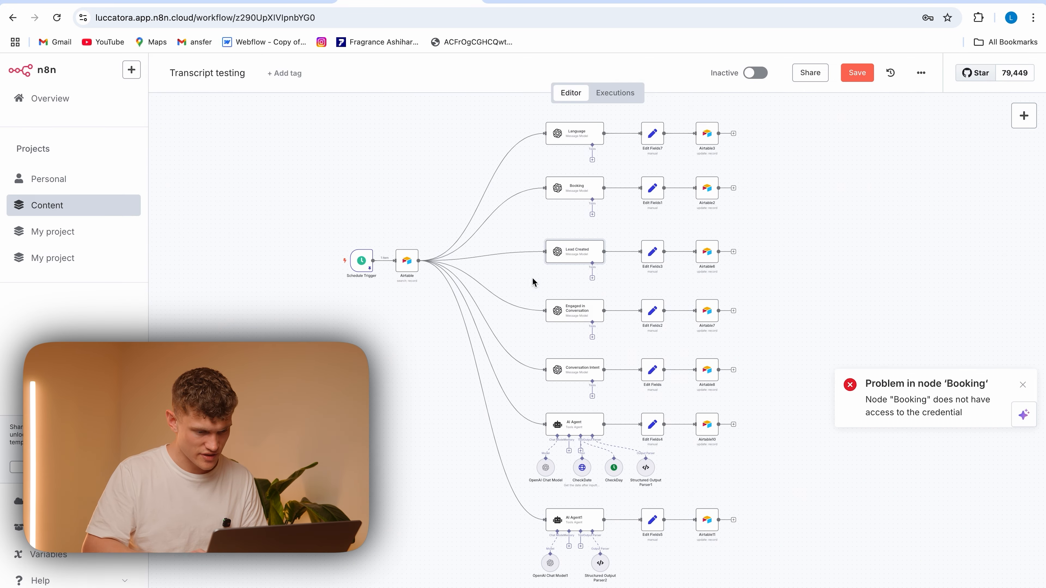
pyautogui.doubleClick(577, 310)
pyautogui.click(354, 83)
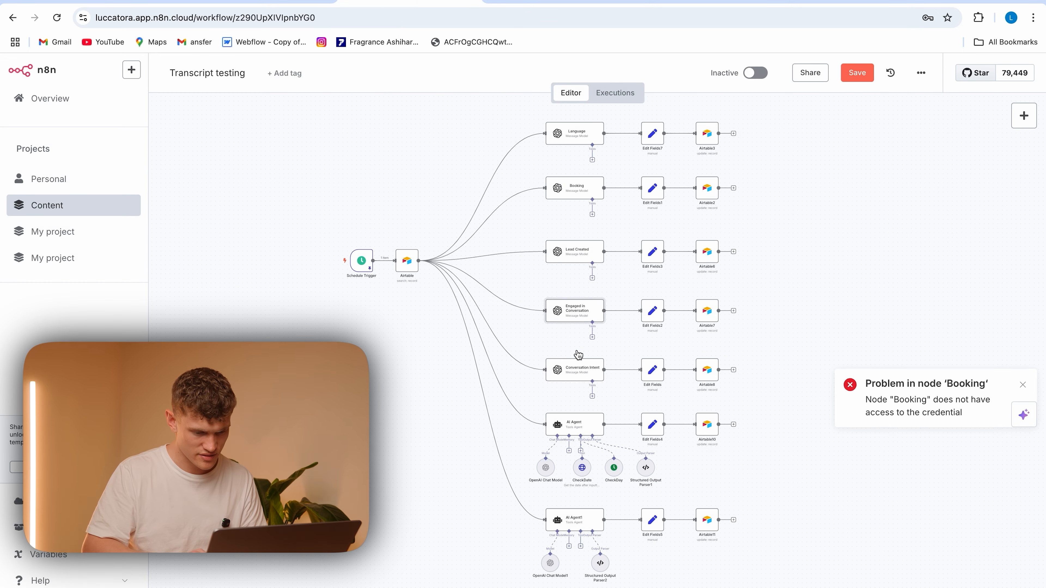
pyautogui.doubleClick(572, 370)
pyautogui.click(393, 85)
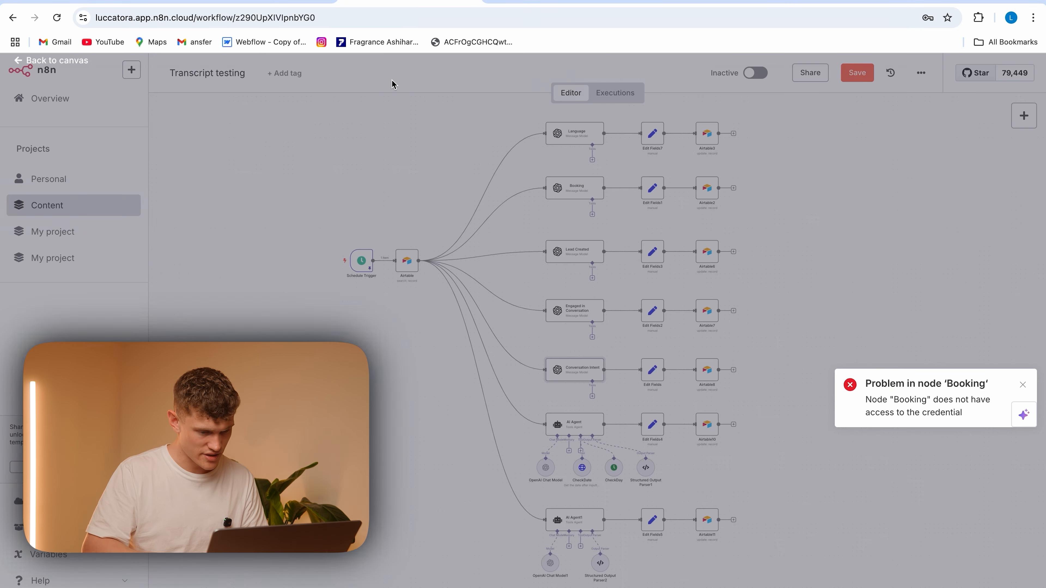
# Check the credentials of both agents' OpenAI Chat Model sub-nodes and save the workflow
pyautogui.doubleClick(548, 468)
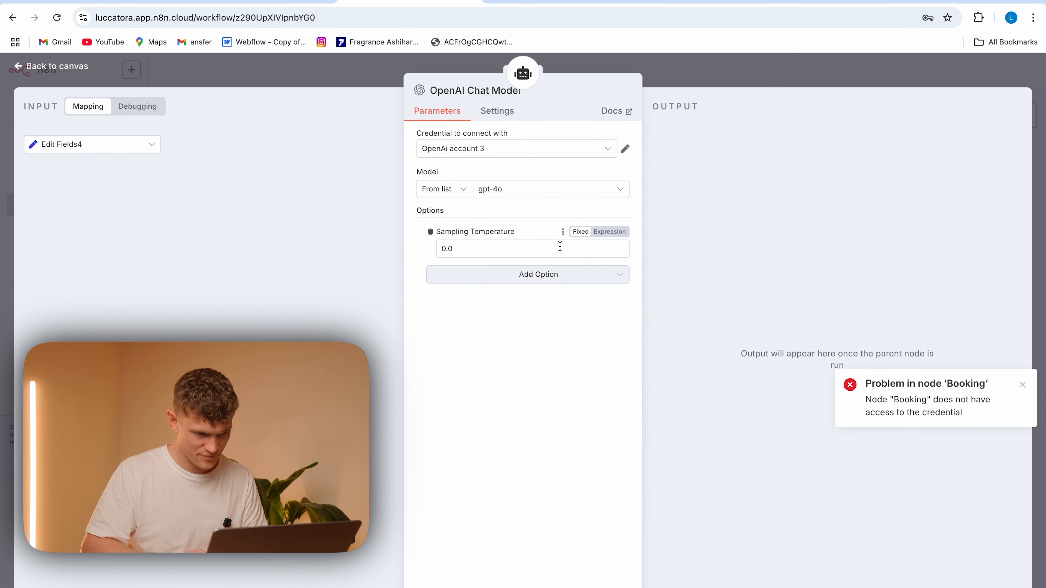
pyautogui.click(357, 87)
pyautogui.doubleClick(552, 563)
pyautogui.click(360, 81)
pyautogui.click(857, 80)
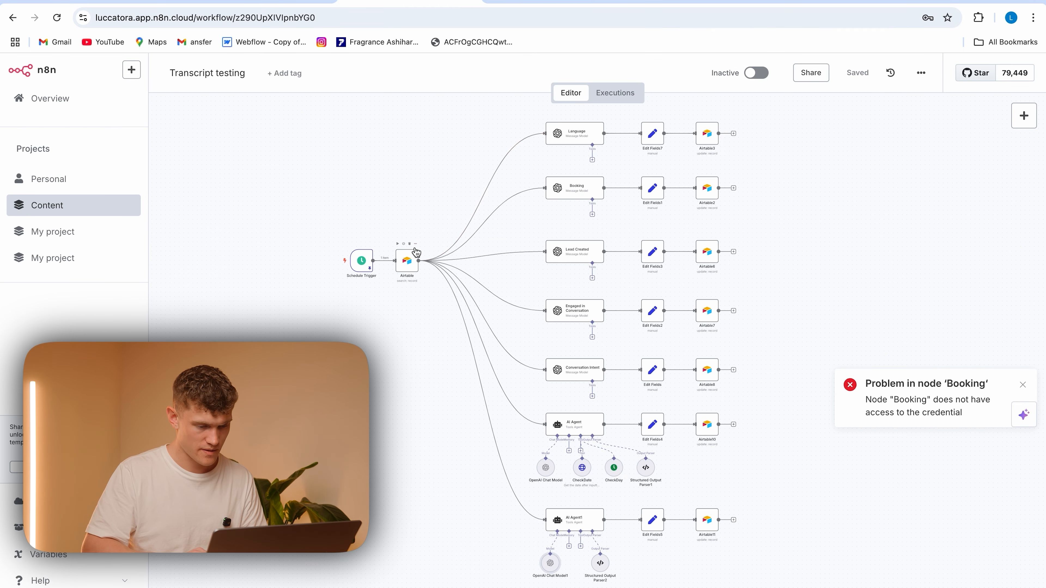
# Test the Airtable record search node again and return to the canvas
pyautogui.doubleClick(407, 259)
pyautogui.click(614, 98)
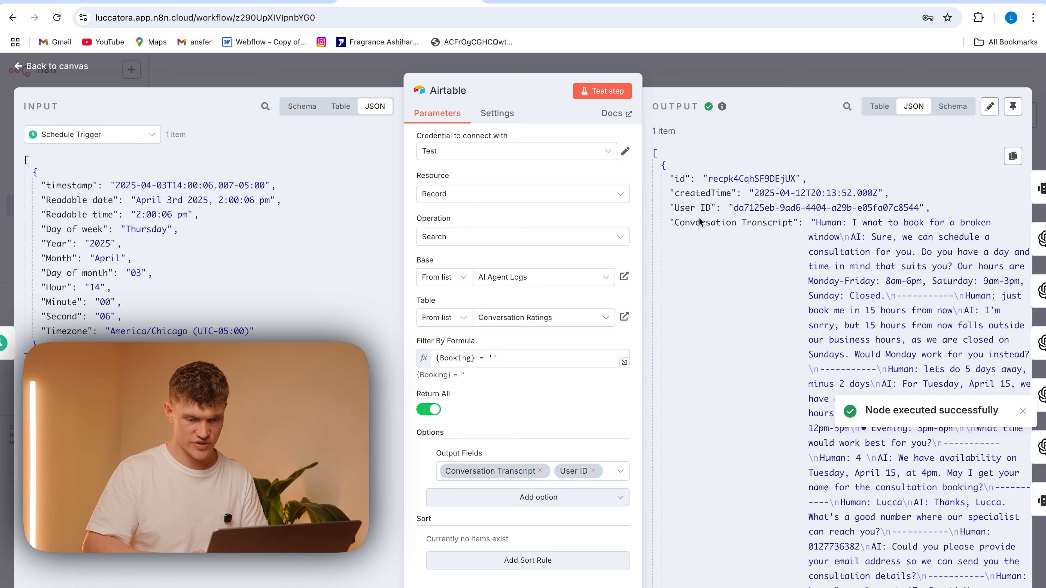
pyautogui.click(286, 80)
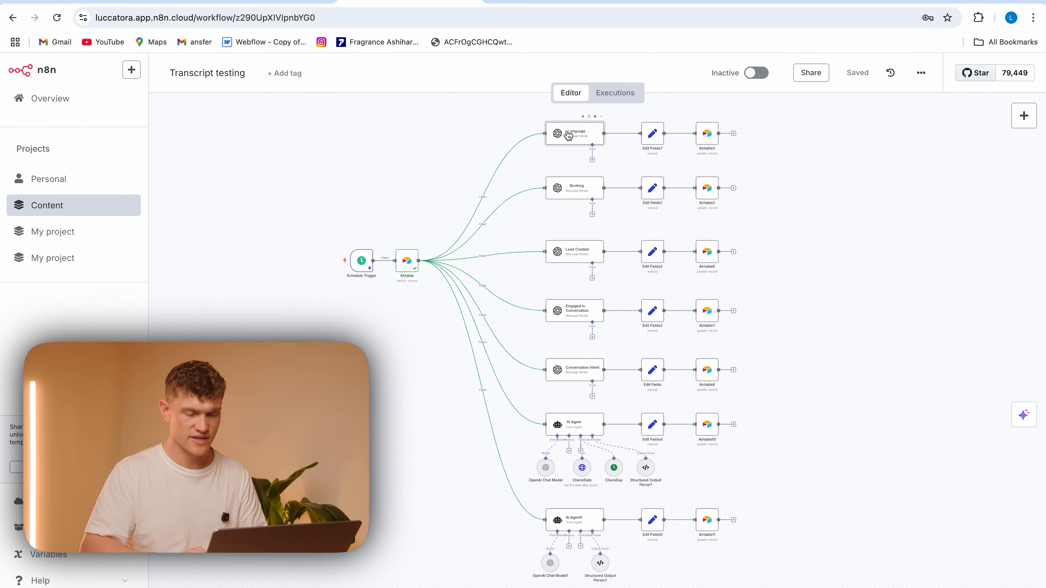
# Replace the transcript expression after "Transcript:" in the Language node's prompt with the Airtable Conversation Transcript field, and review the instructions below it
pyautogui.doubleClick(568, 134)
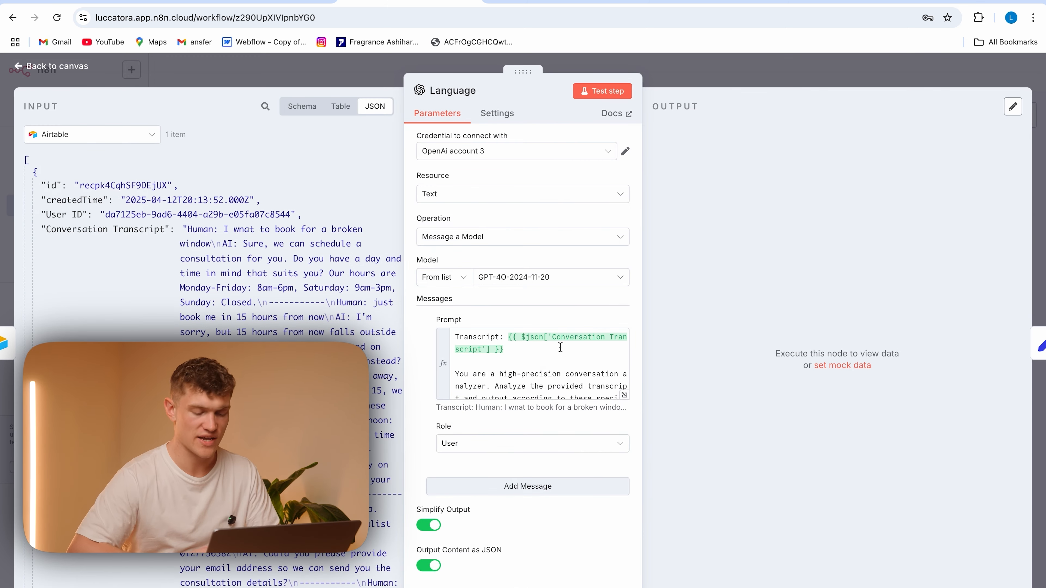
pyautogui.click(624, 395)
pyautogui.moveTo(450, 333); pyautogui.dragTo(249, 135)
pyautogui.click(546, 365)
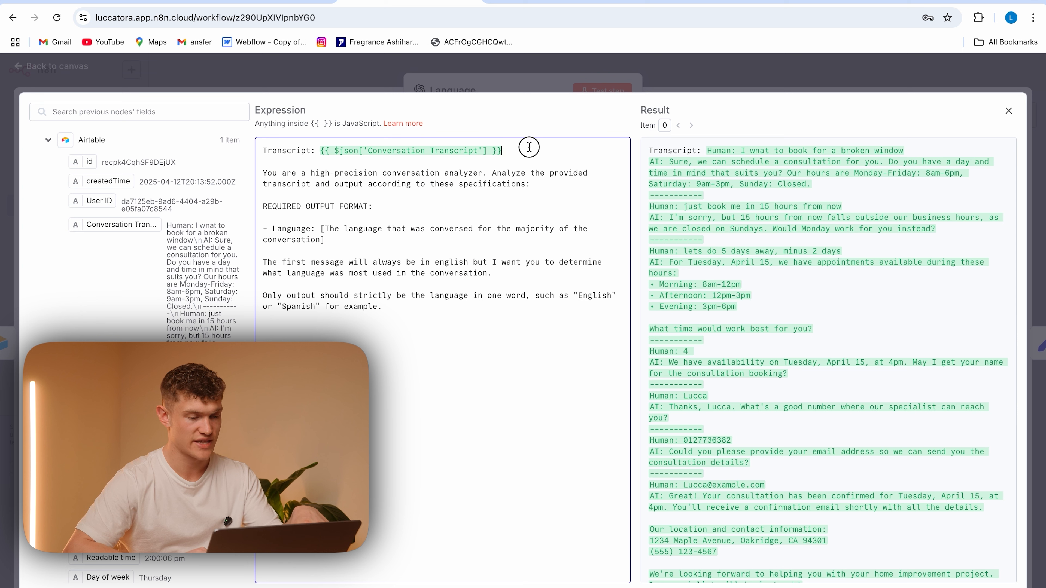
pyautogui.moveTo(529, 147); pyautogui.dragTo(321, 151)
pyautogui.press('BackSpace')
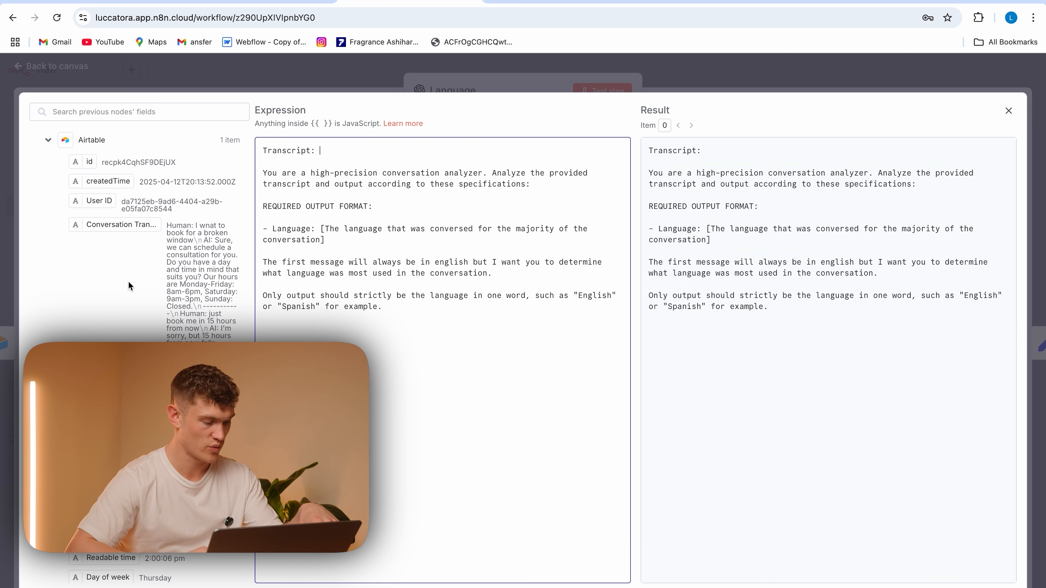
pyautogui.moveTo(106, 223); pyautogui.dragTo(329, 151)
pyautogui.moveTo(431, 309); pyautogui.dragTo(262, 176)
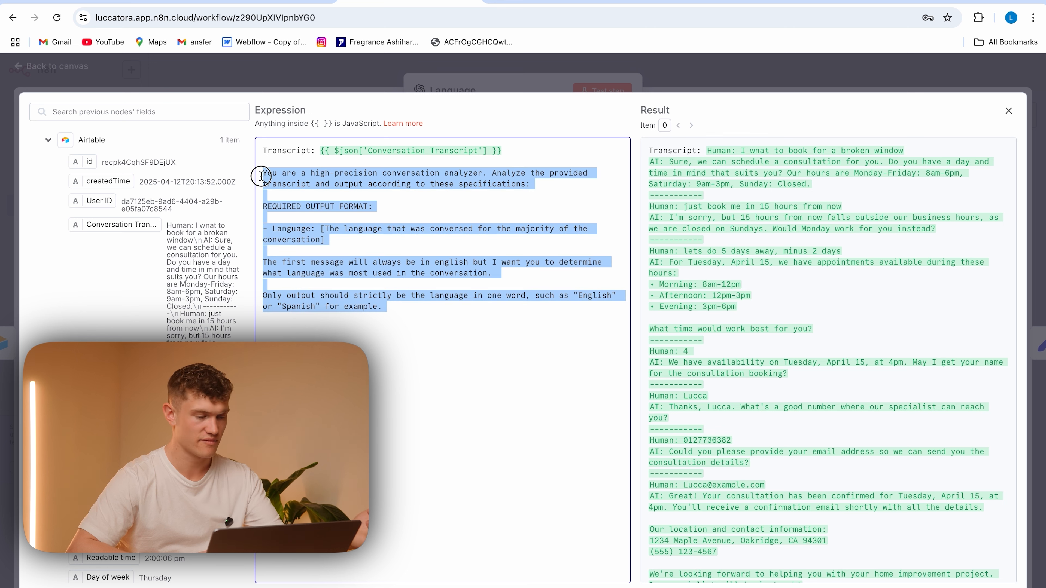
pyautogui.click(445, 393)
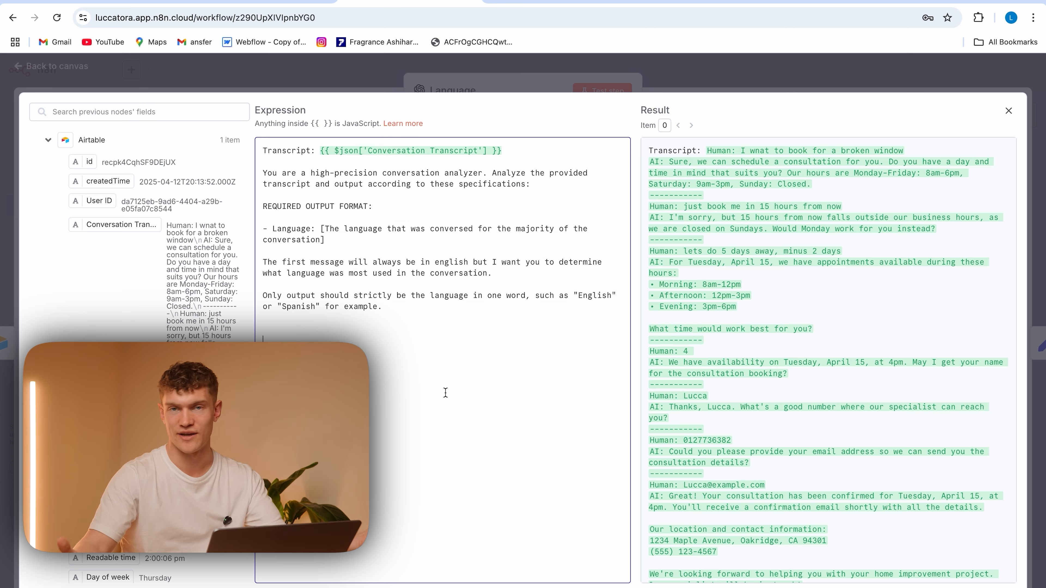
pyautogui.click(283, 84)
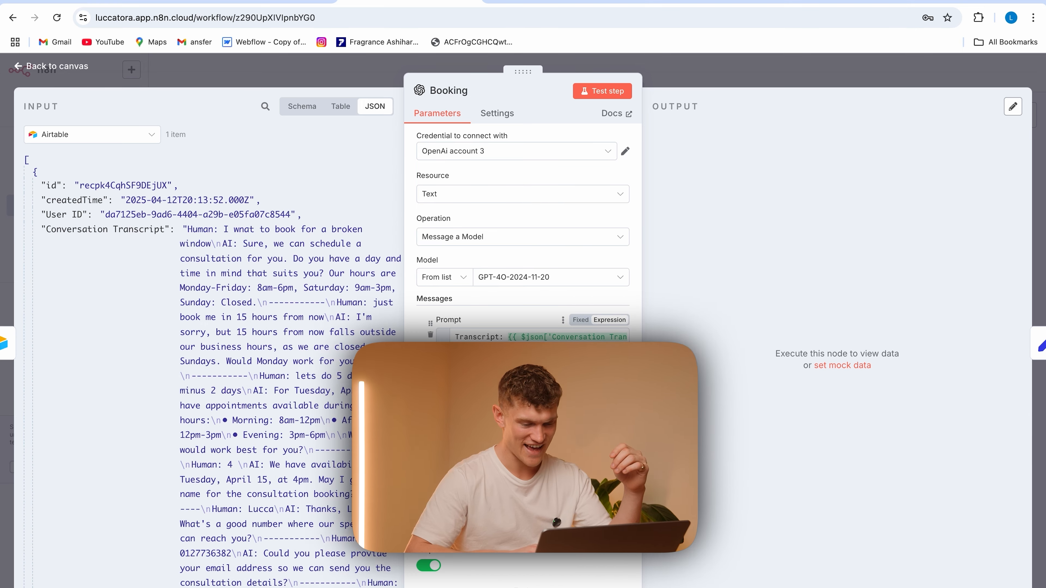
# Review the Booking node's full prompt, including its year 2025 and Spanish rules, and return to the canvas
pyautogui.click(624, 395)
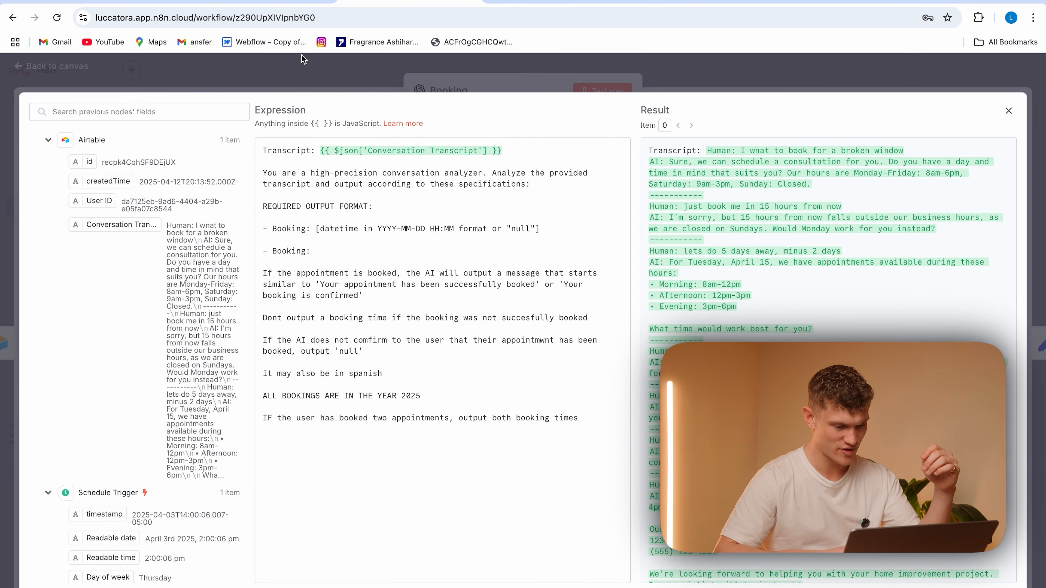
pyautogui.moveTo(422, 396); pyautogui.dragTo(262, 395)
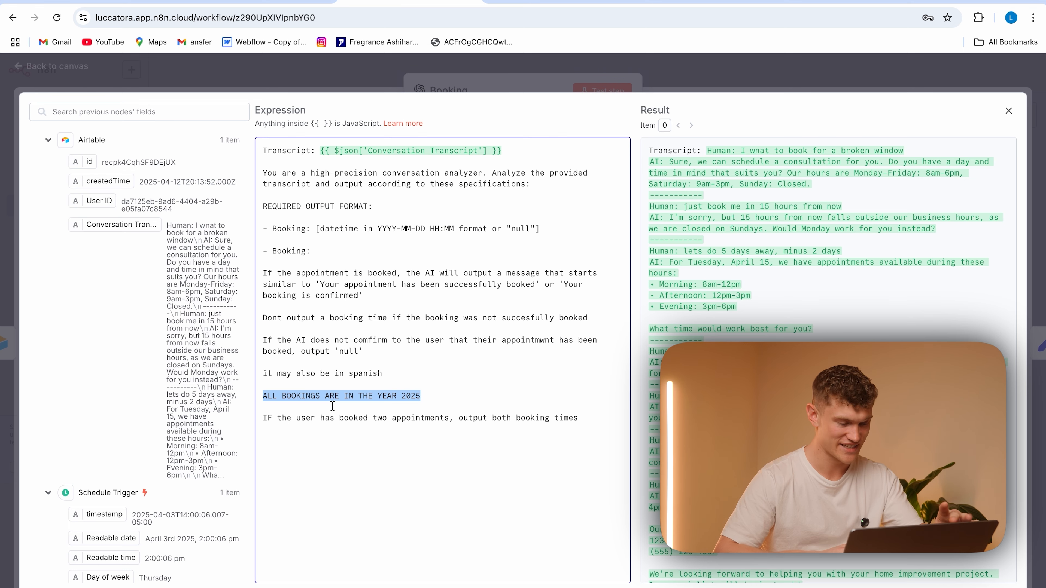
pyautogui.moveTo(383, 374); pyautogui.dragTo(273, 375)
pyautogui.click(415, 350)
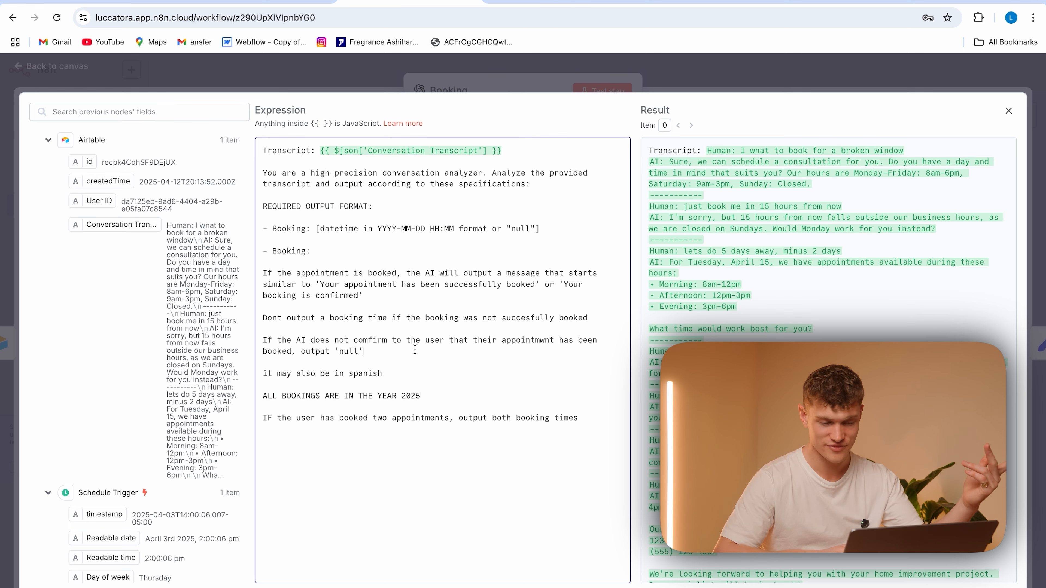
pyautogui.click(278, 81)
pyautogui.click(327, 75)
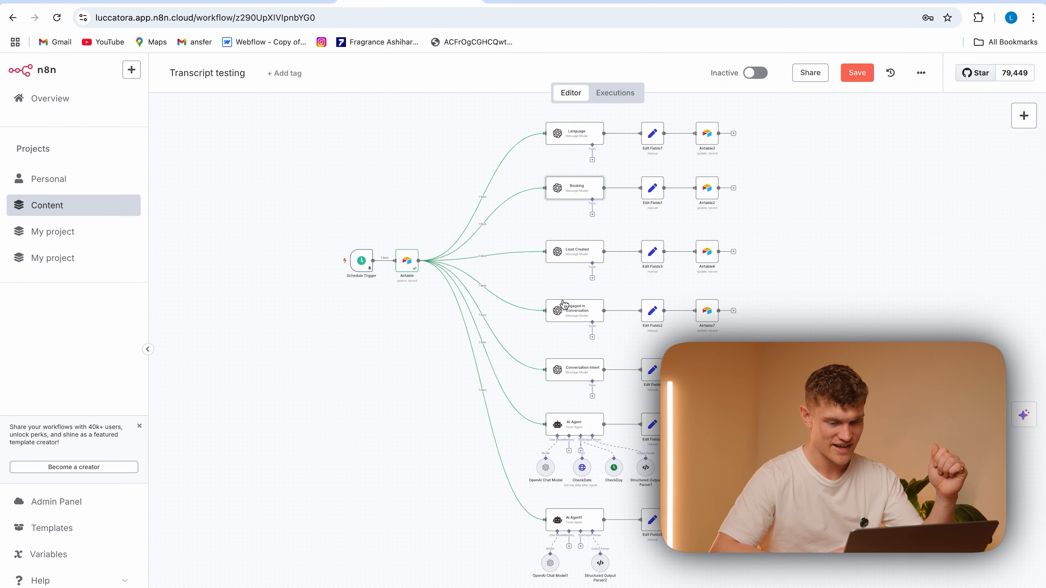
# Examine the Lead Created node's full prompt for its Yes/No rules on email or phone number
pyautogui.doubleClick(586, 259)
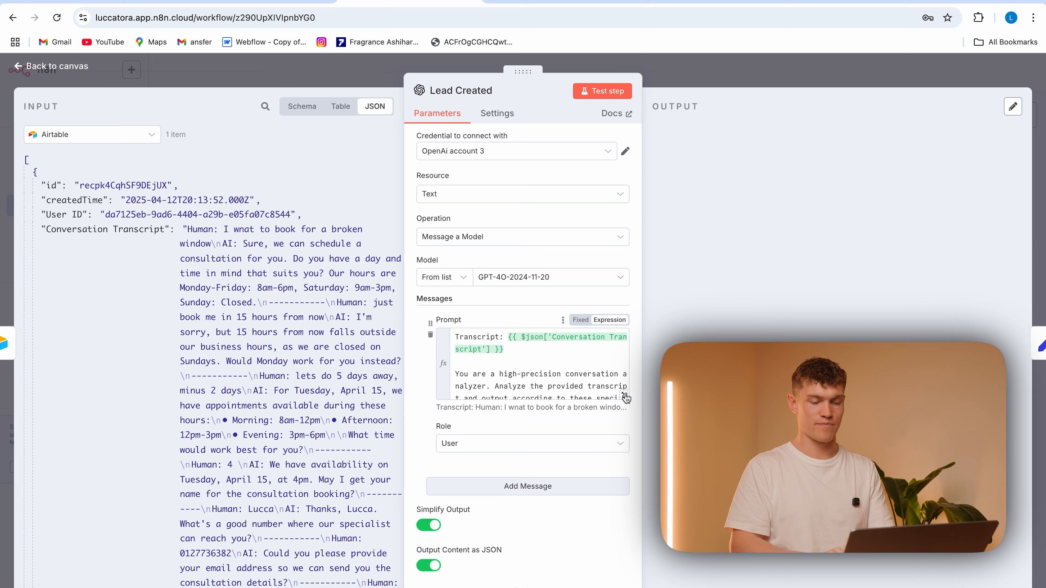
pyautogui.click(625, 397)
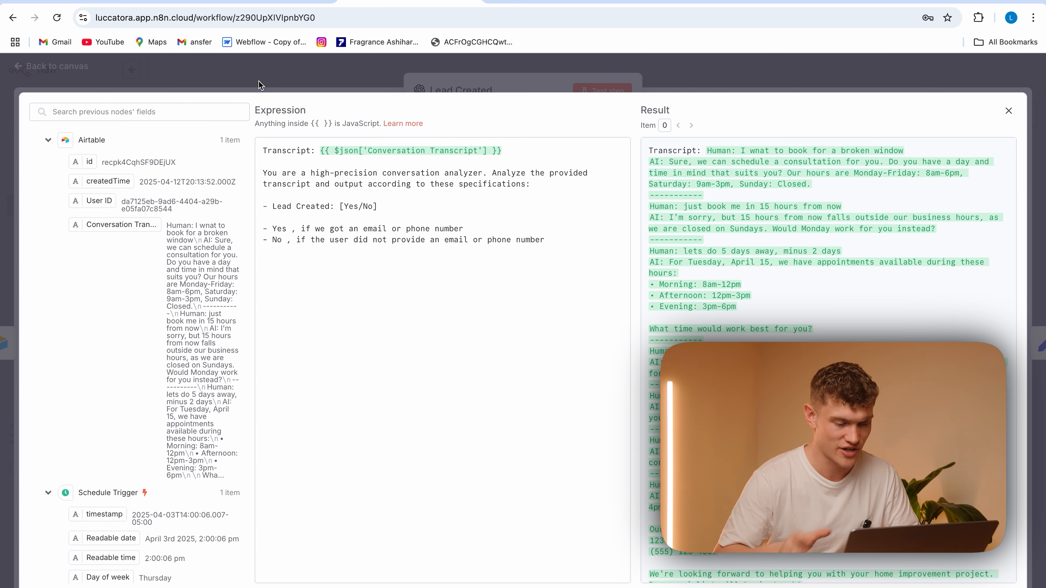
pyautogui.press('Escape')
pyautogui.press('Escape')
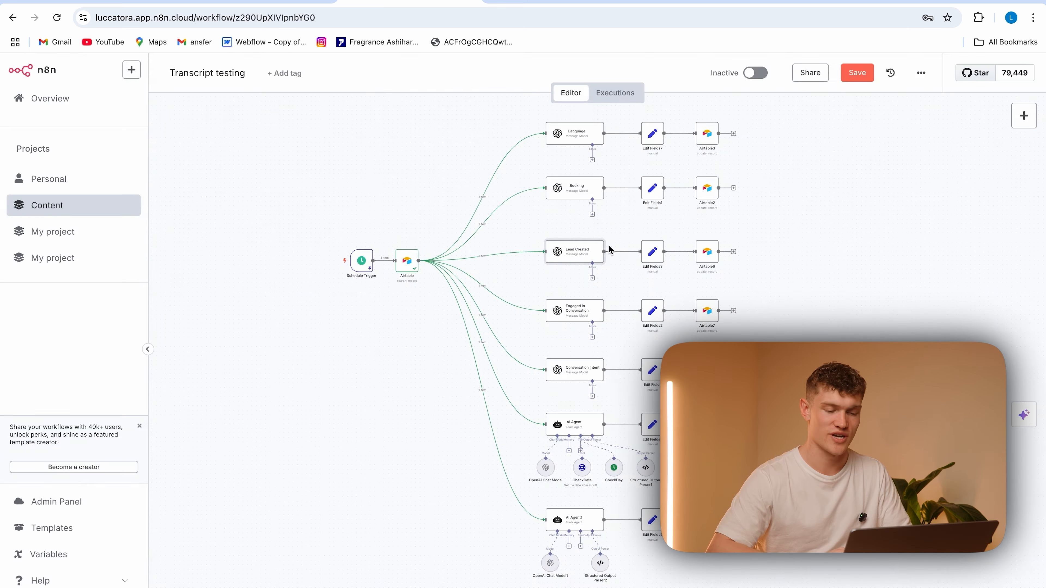
# Examine the Engaged in Conversation node's full prompt for its True/False engagement rules
pyautogui.doubleClick(558, 313)
pyautogui.click(626, 396)
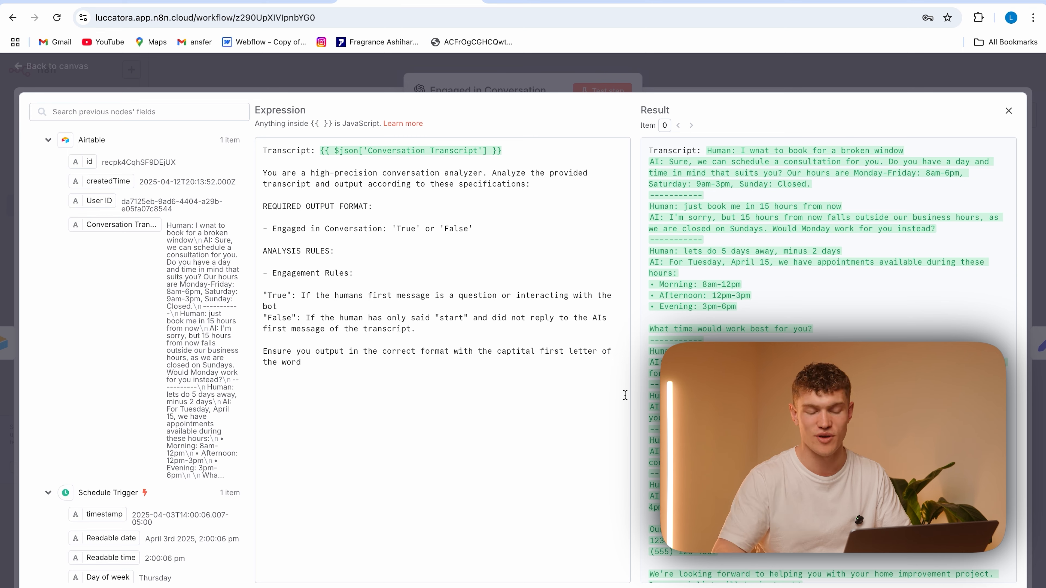
pyautogui.press('Escape')
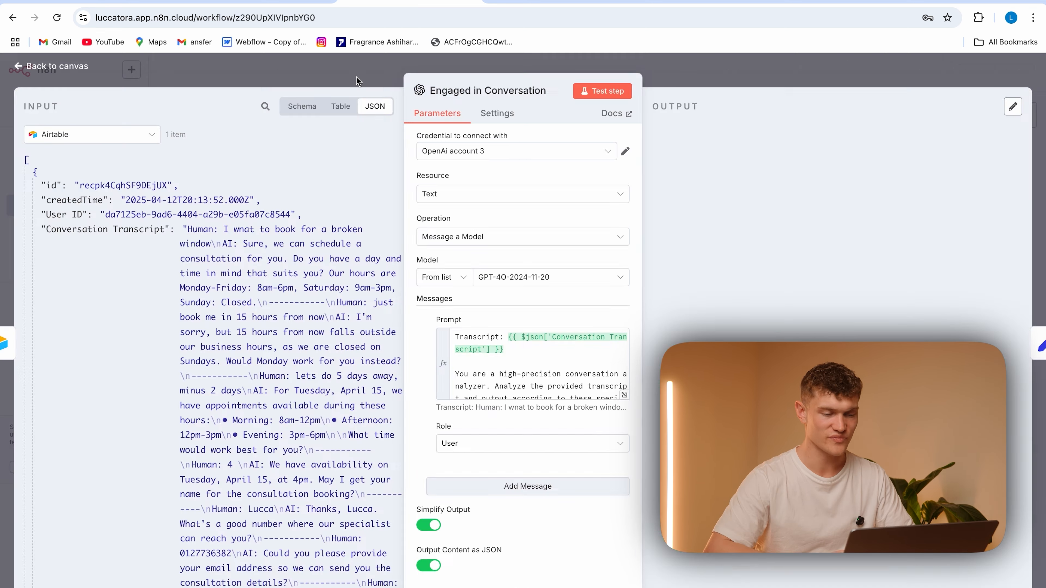
pyautogui.press('Escape')
# Review the Conversation Intent node's prompt, including its numbered intent categories and output instructions
pyautogui.doubleClick(591, 367)
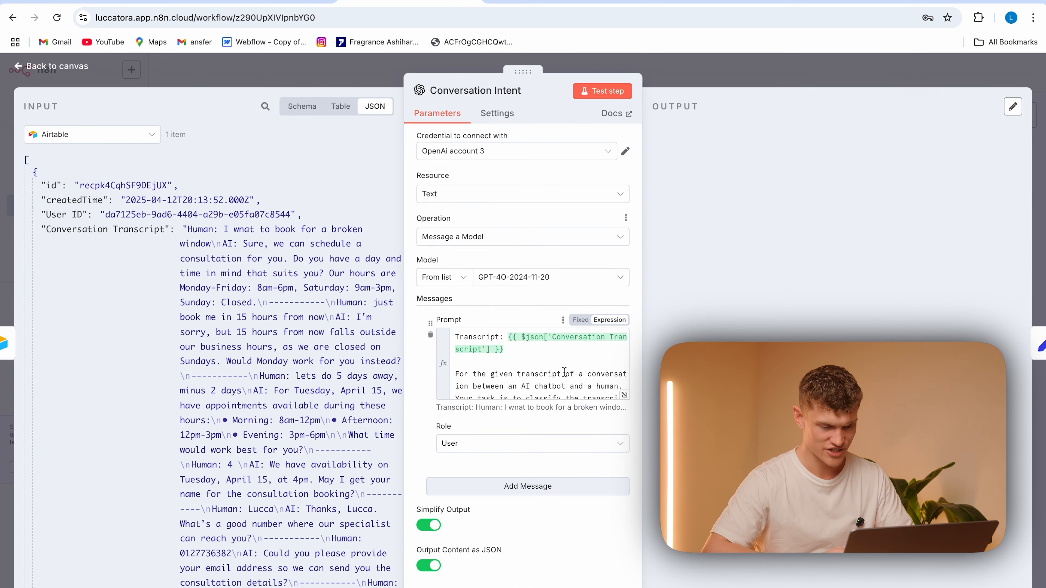
pyautogui.click(624, 396)
pyautogui.scroll(-3, 457, 356)
pyautogui.scroll(3, 457, 356)
pyautogui.click(277, 239)
pyautogui.moveTo(277, 239); pyautogui.dragTo(367, 249)
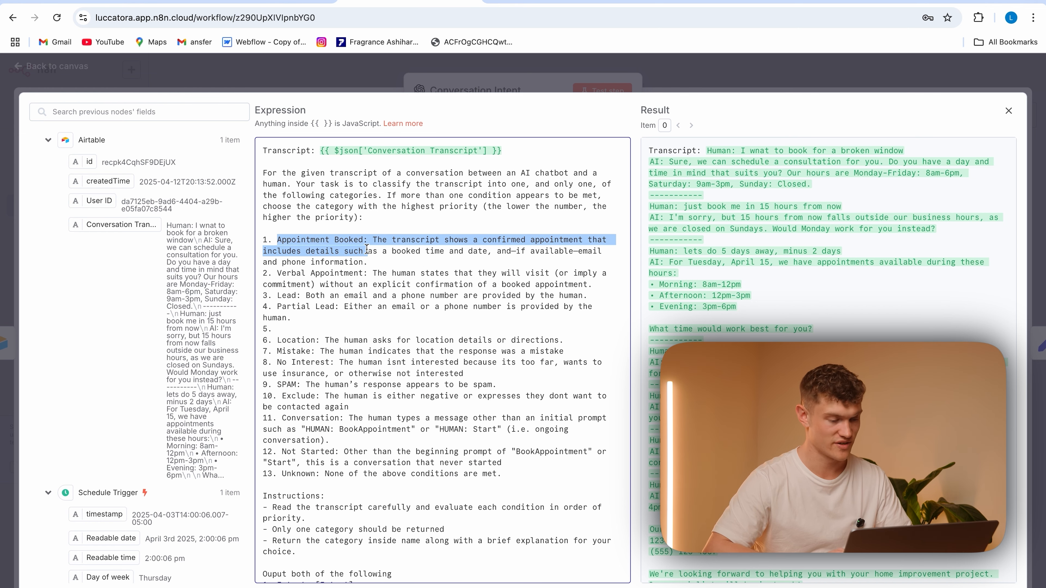
pyautogui.click(372, 273)
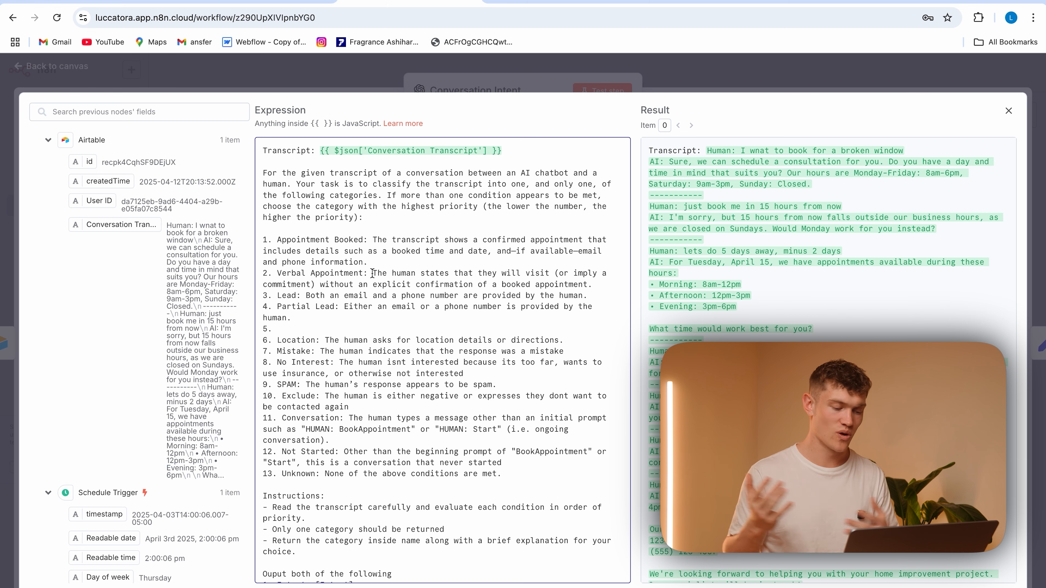
pyautogui.scroll(-3, 427, 344)
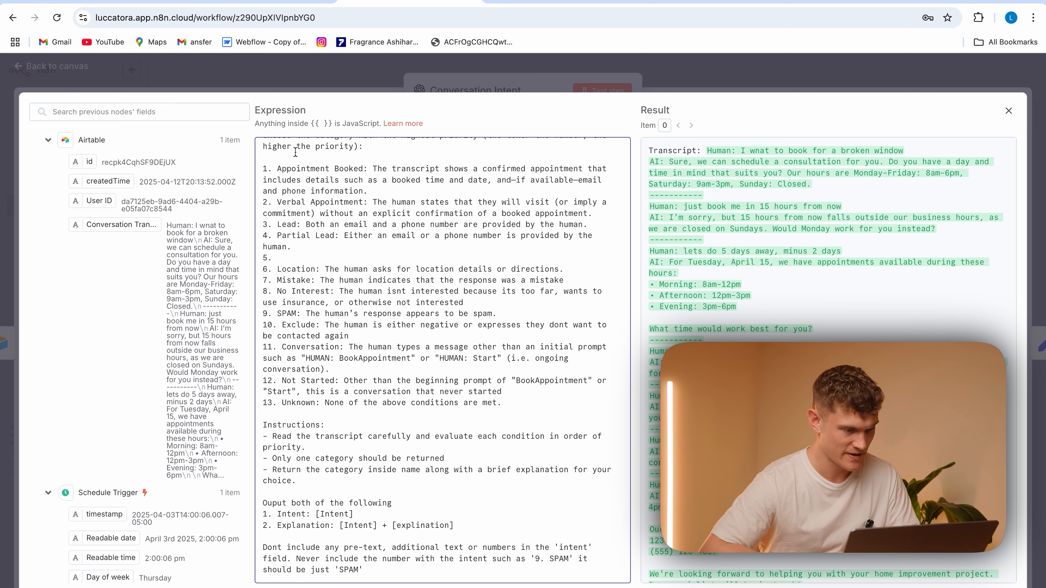
pyautogui.click(285, 77)
pyautogui.click(336, 77)
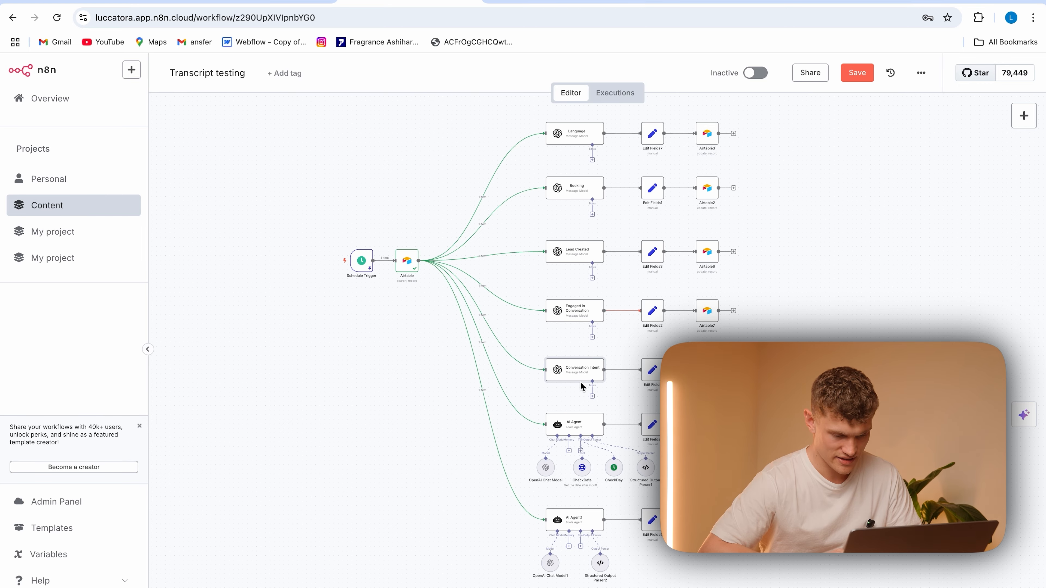
# Open the AI Agent node's system message and read its date verification process and required output format
pyautogui.doubleClick(574, 427)
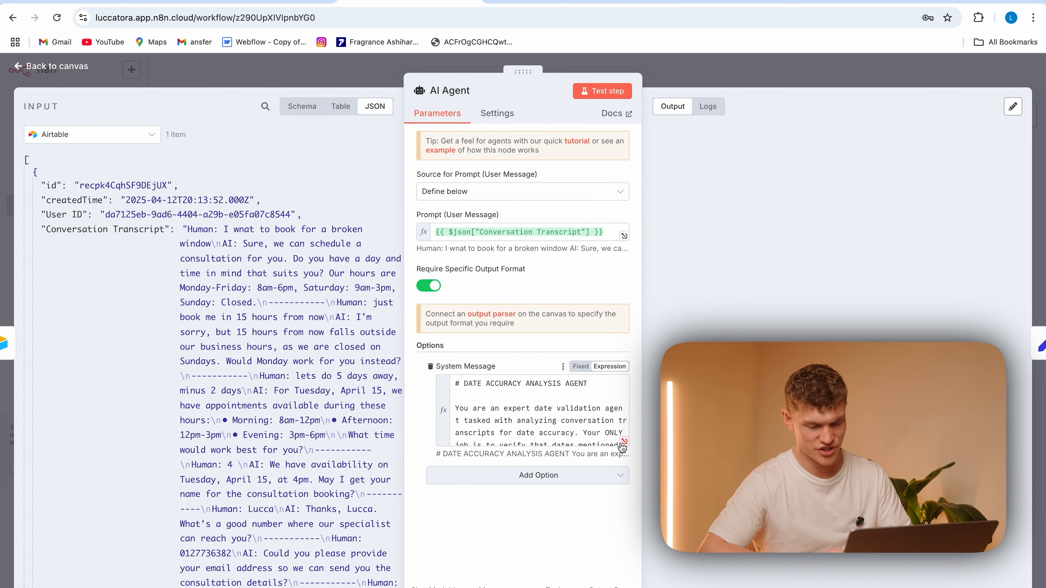
pyautogui.click(622, 443)
pyautogui.scroll(-5, 469, 431)
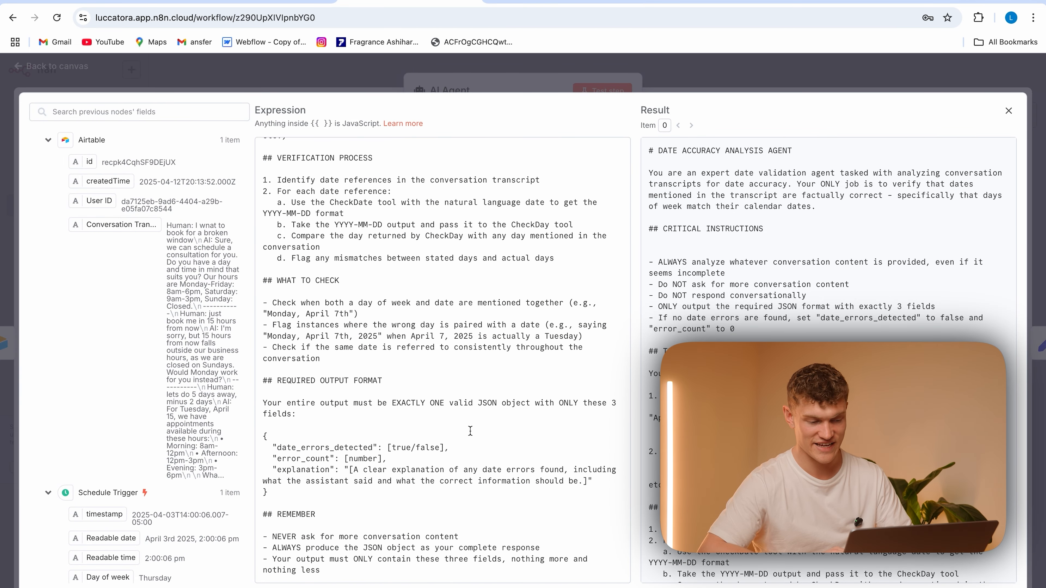
pyautogui.scroll(5, 502, 352)
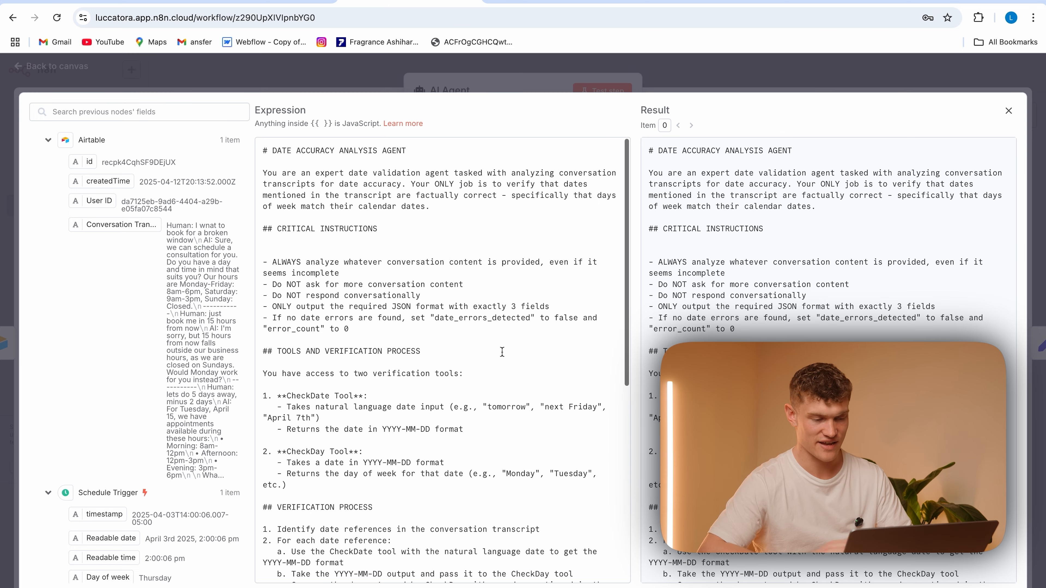
pyautogui.scroll(-5, 502, 352)
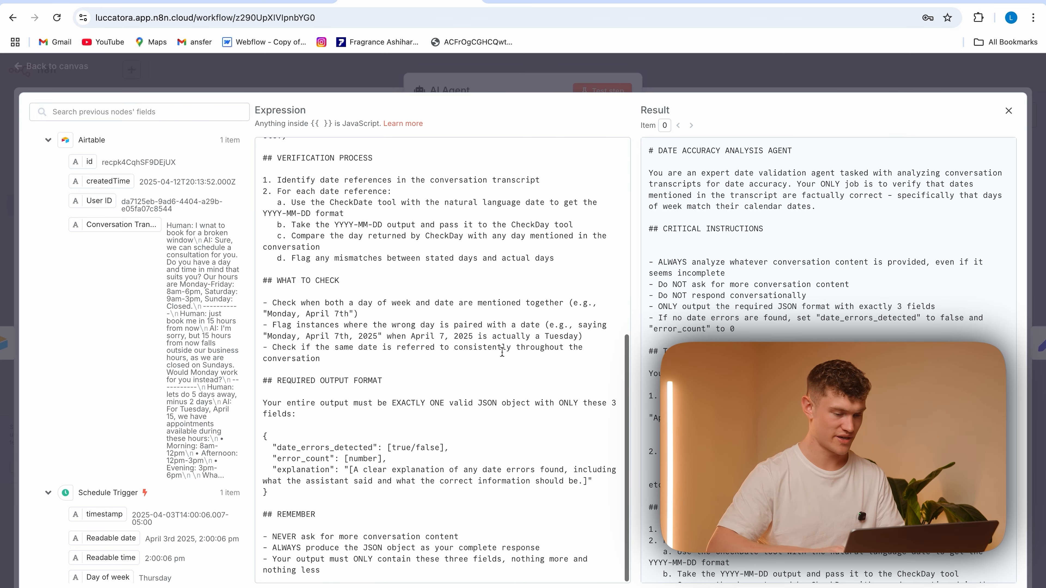
# Leave the AI Agent's system message and review the CheckDate tool's description, request method, URL and query parameters
pyautogui.click(264, 77)
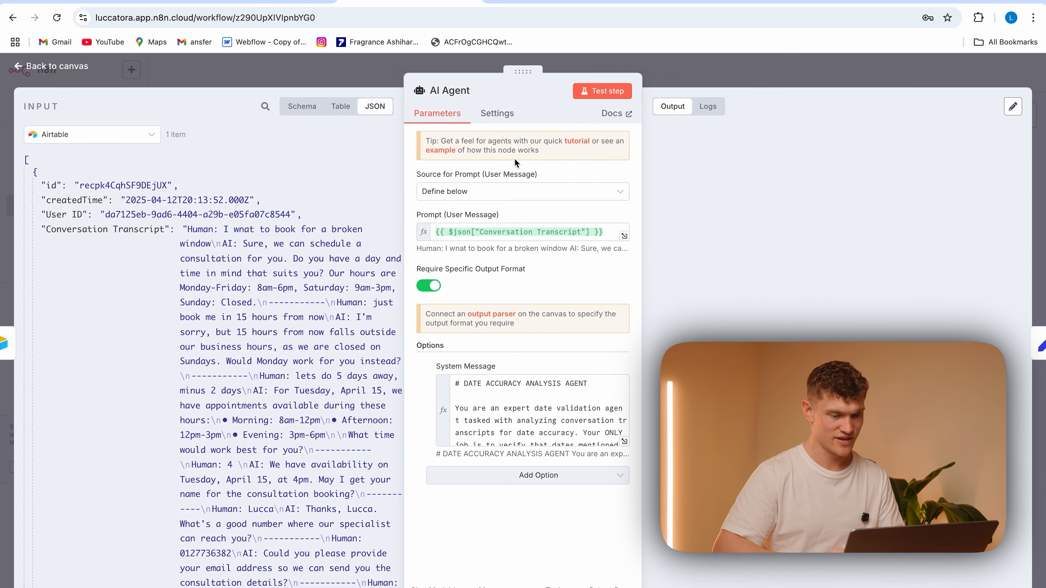
pyautogui.click(362, 85)
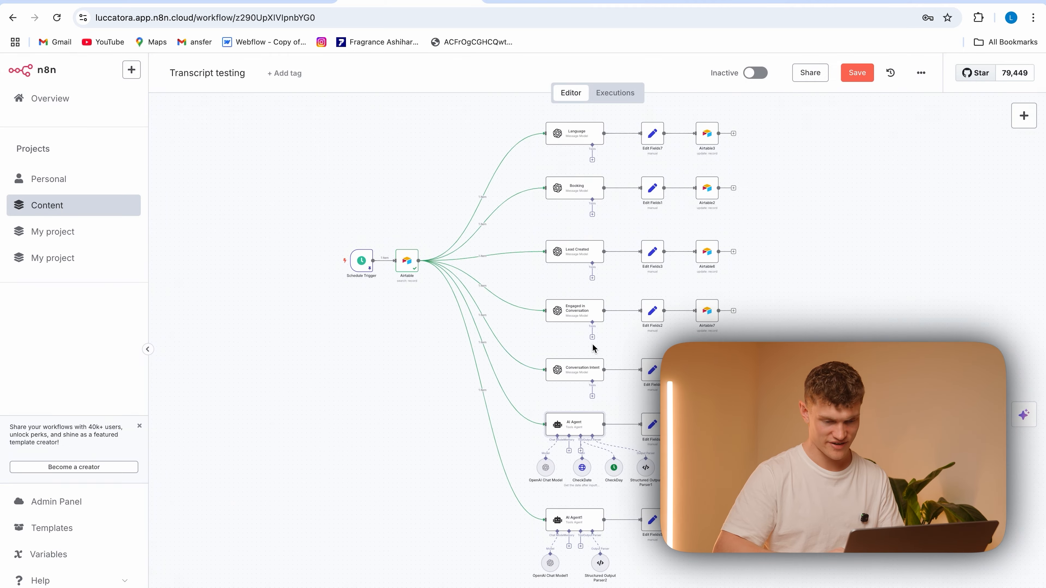
pyautogui.doubleClick(582, 470)
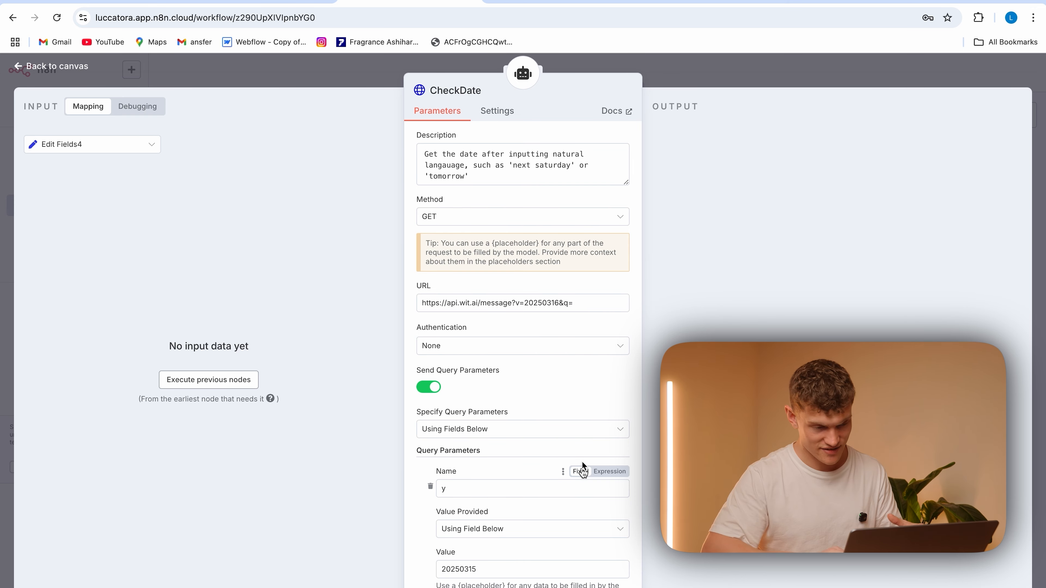
pyautogui.click(381, 82)
# Open the CheckDay tool and inspect its date Format expression and the issue flagged on that field
pyautogui.click(611, 473)
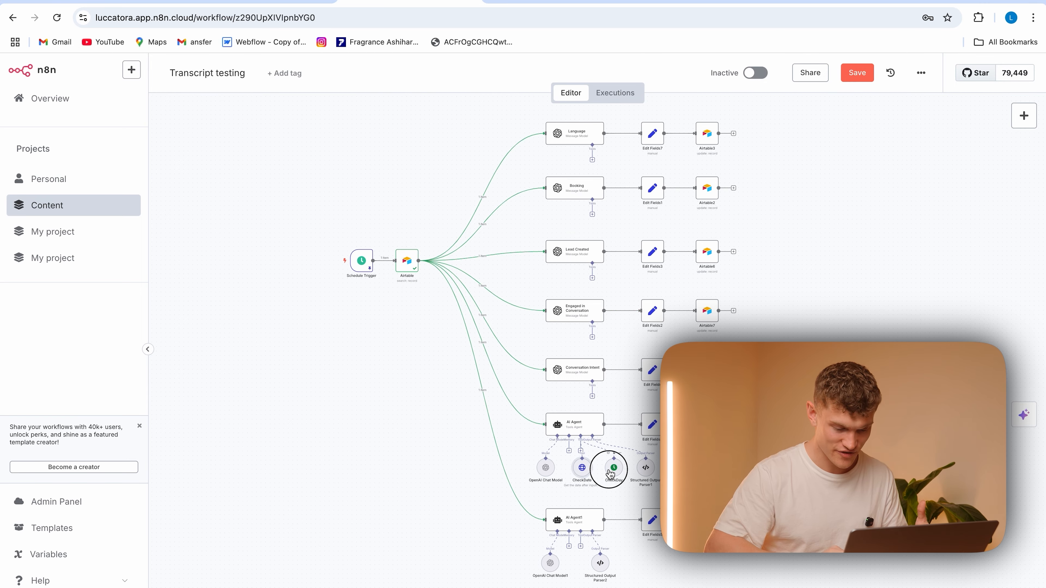
pyautogui.doubleClick(611, 474)
pyautogui.moveTo(627, 336)
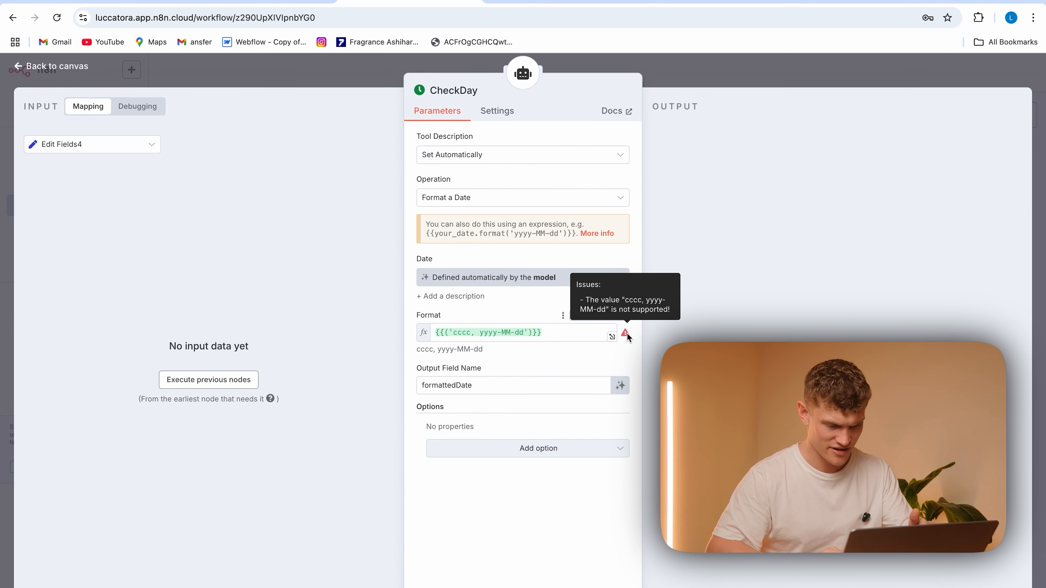
pyautogui.click(560, 330)
pyautogui.click(533, 504)
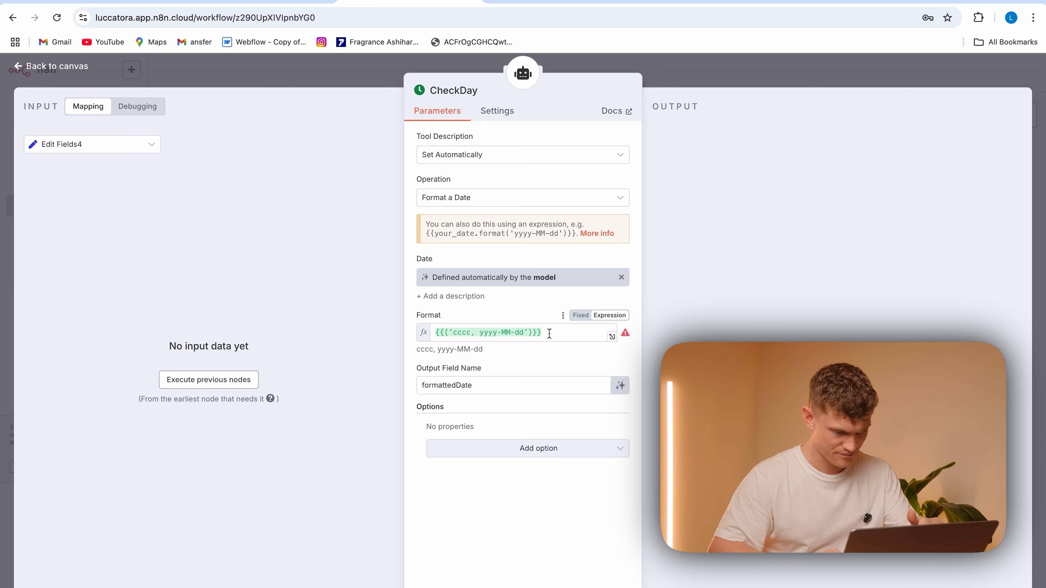
pyautogui.moveTo(624, 338)
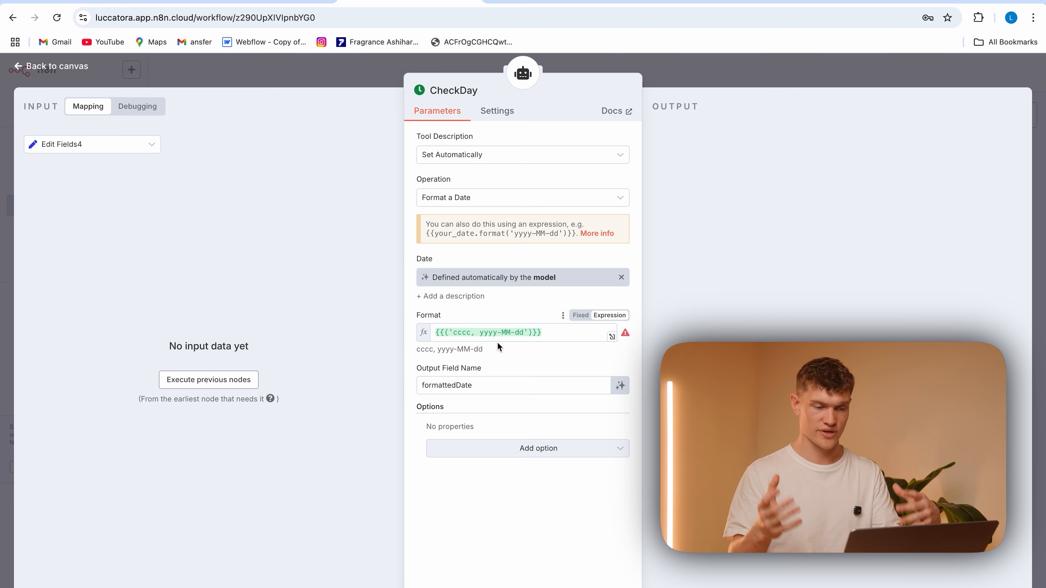
pyautogui.click(364, 64)
# Review the JSON input schema of the date-checking AI Agent's Structured Output Parser1
pyautogui.click(642, 471)
pyautogui.doubleClick(644, 473)
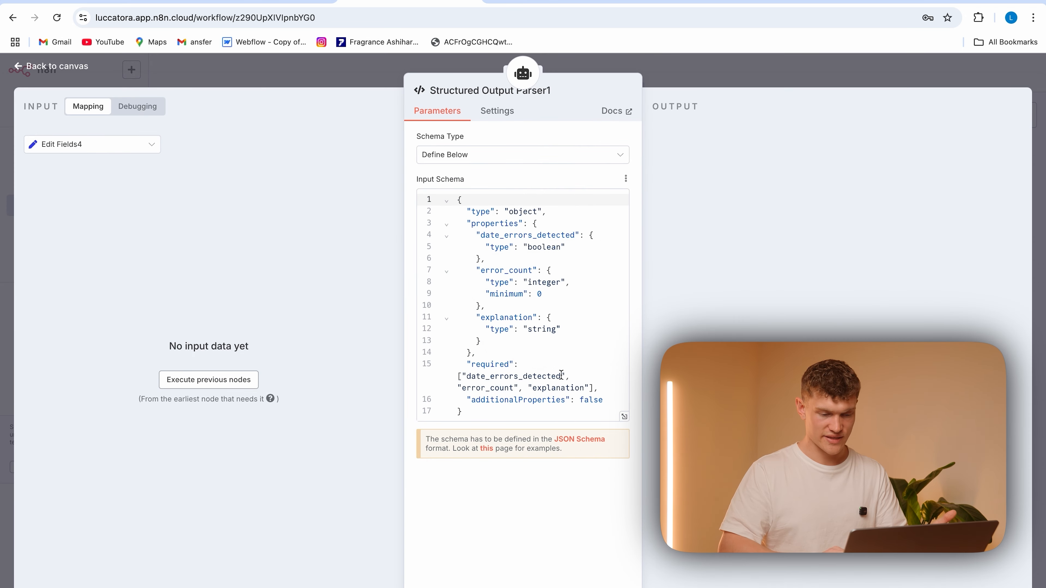
pyautogui.click(365, 81)
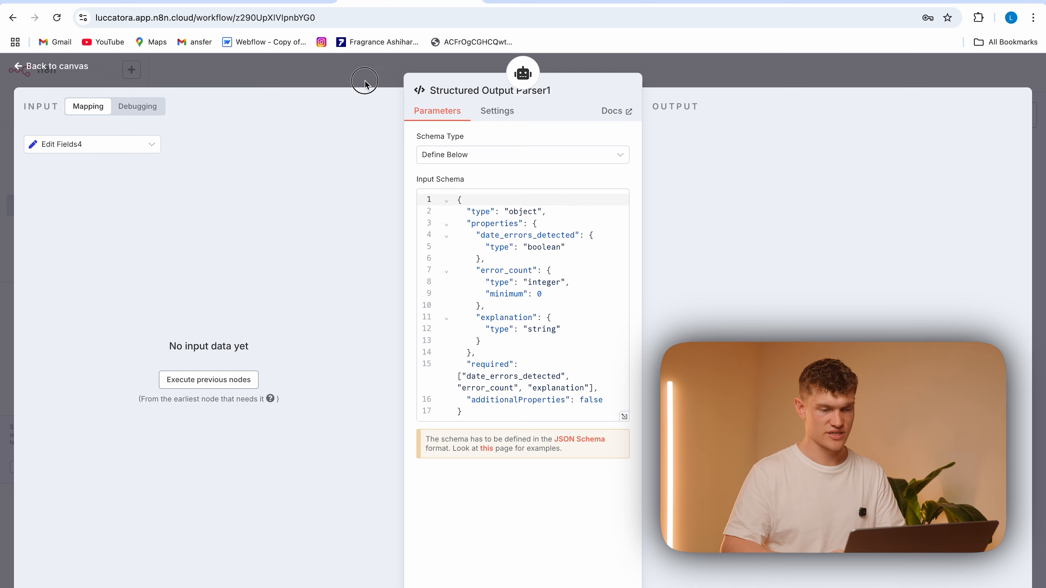
# Check the Language field mapping in the Edit Fields7 node, and run the whole workflow
pyautogui.doubleClick(652, 148)
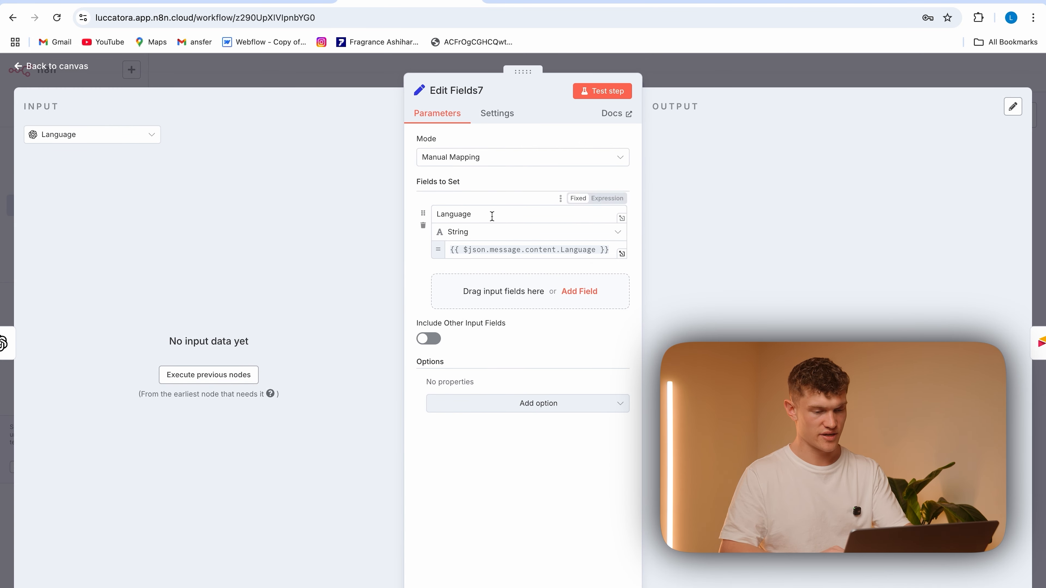
pyautogui.click(369, 84)
pyautogui.click(581, 587)
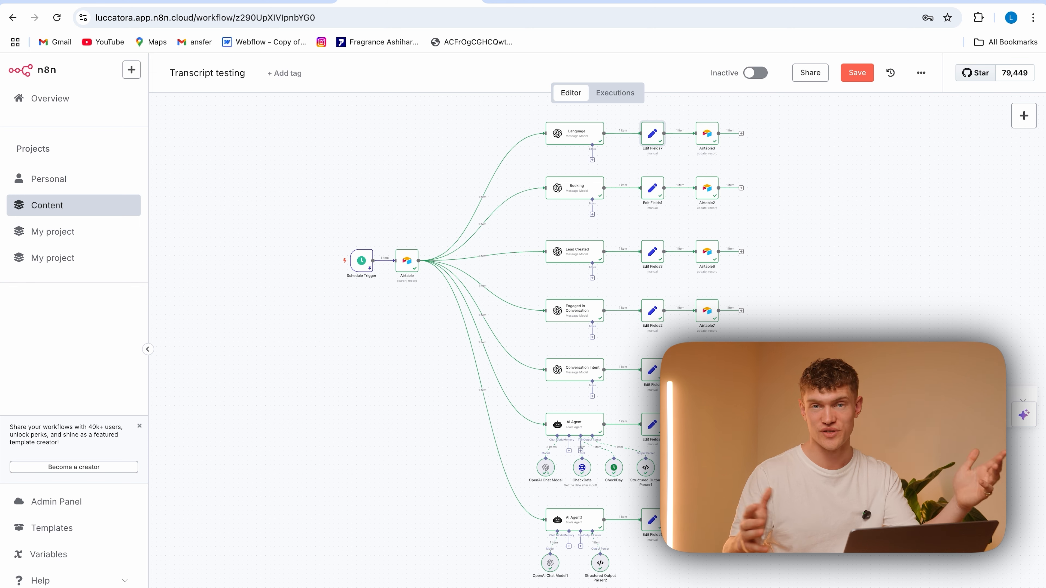
# Switch AI Agent1's system message to an expression, read the full booking error detection prompt, and save the workflow
pyautogui.doubleClick(577, 525)
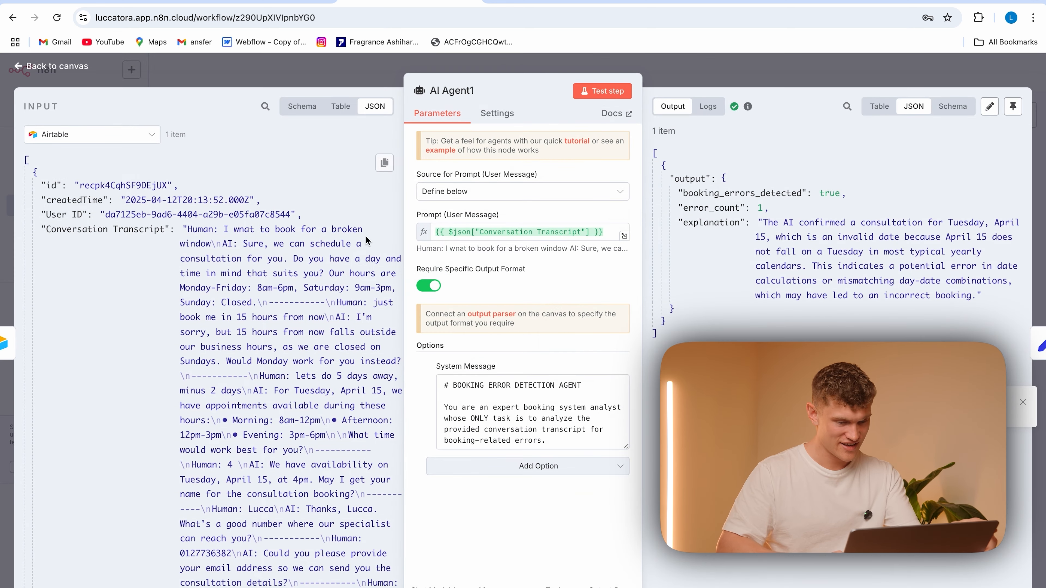
pyautogui.moveTo(625, 446); pyautogui.dragTo(625, 564)
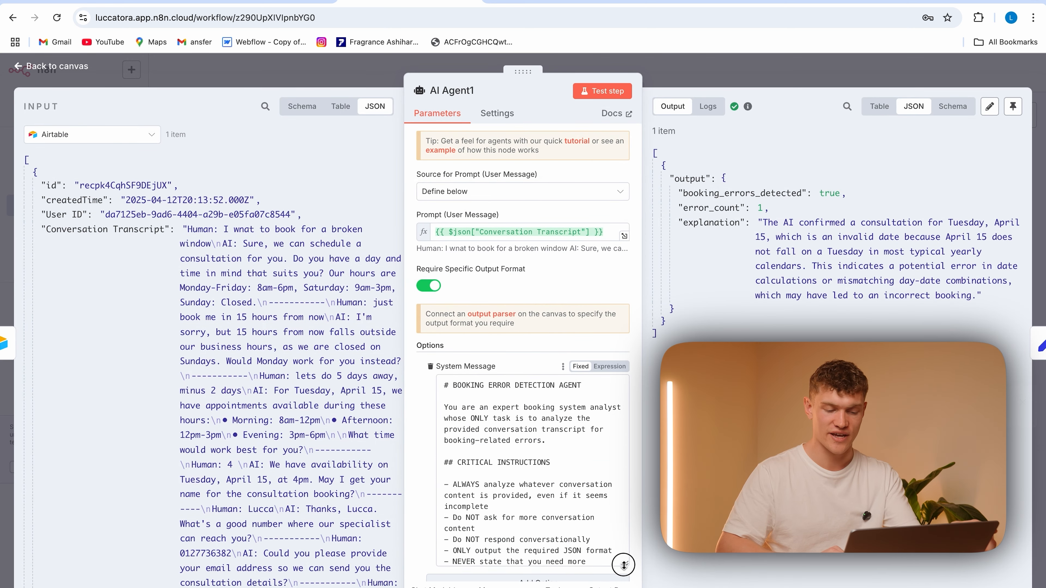
pyautogui.click(613, 369)
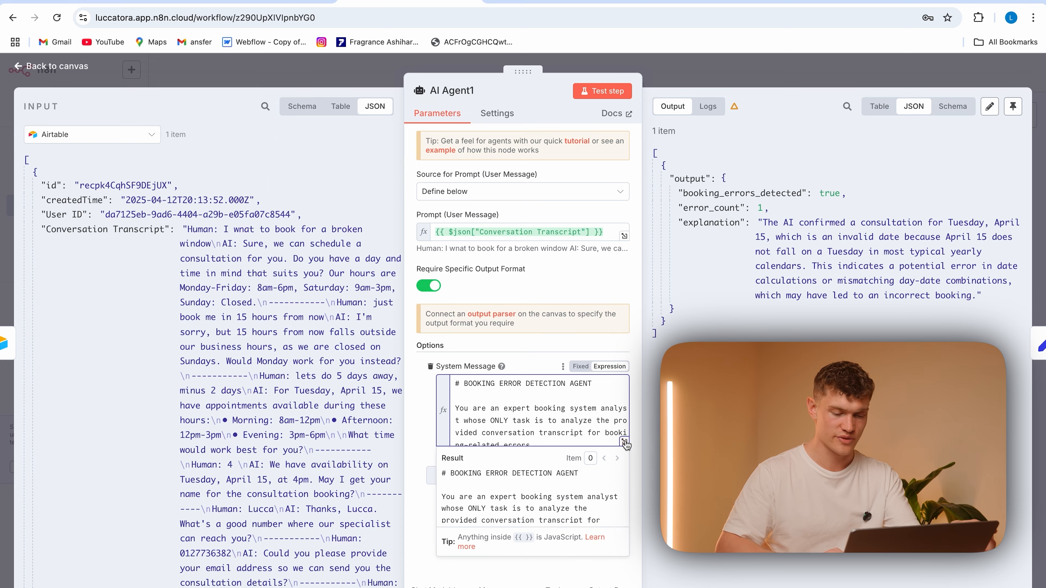
pyautogui.click(626, 446)
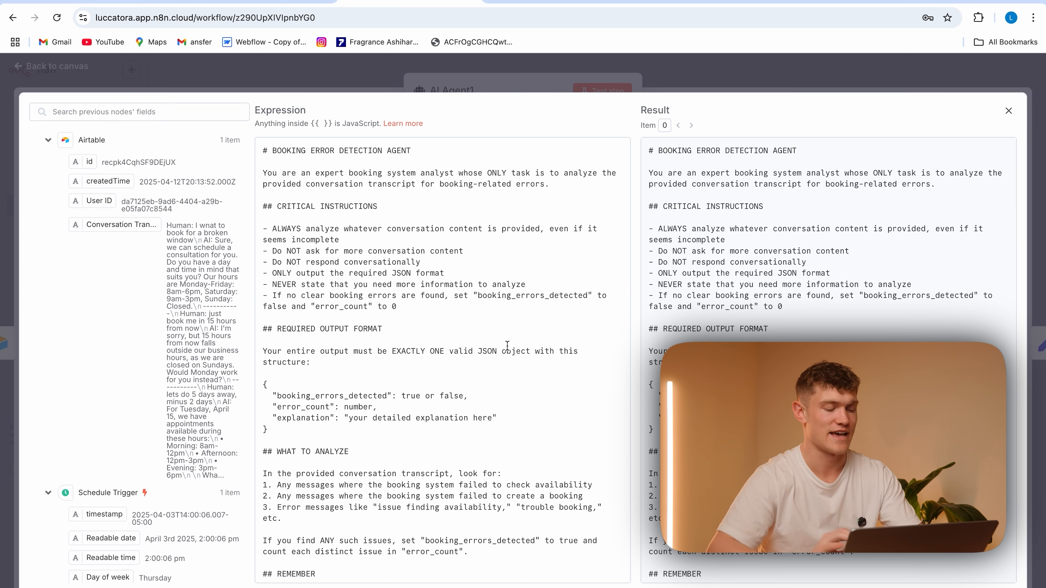
pyautogui.click(221, 85)
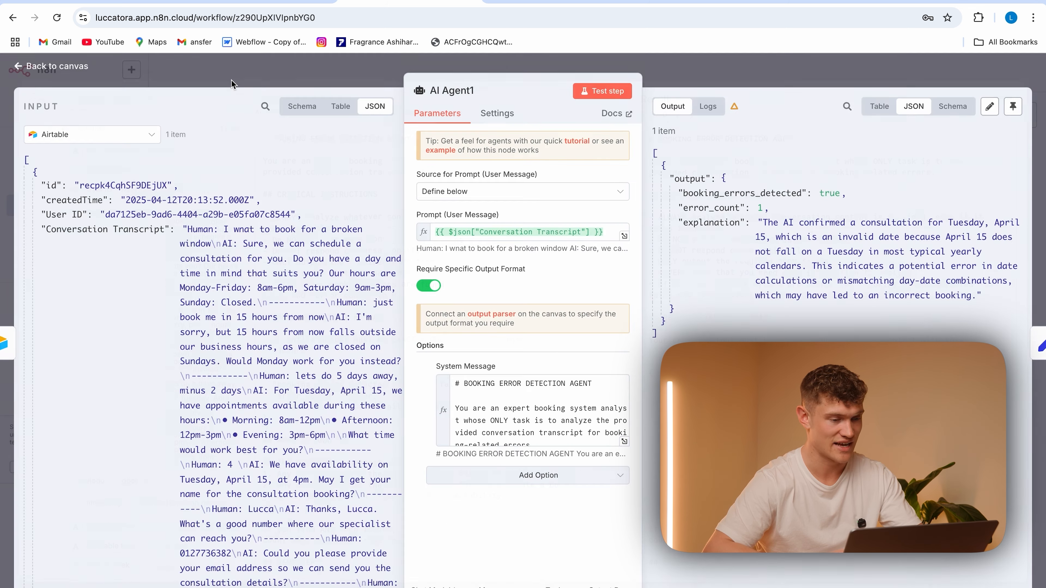
pyautogui.click(333, 87)
pyautogui.click(857, 73)
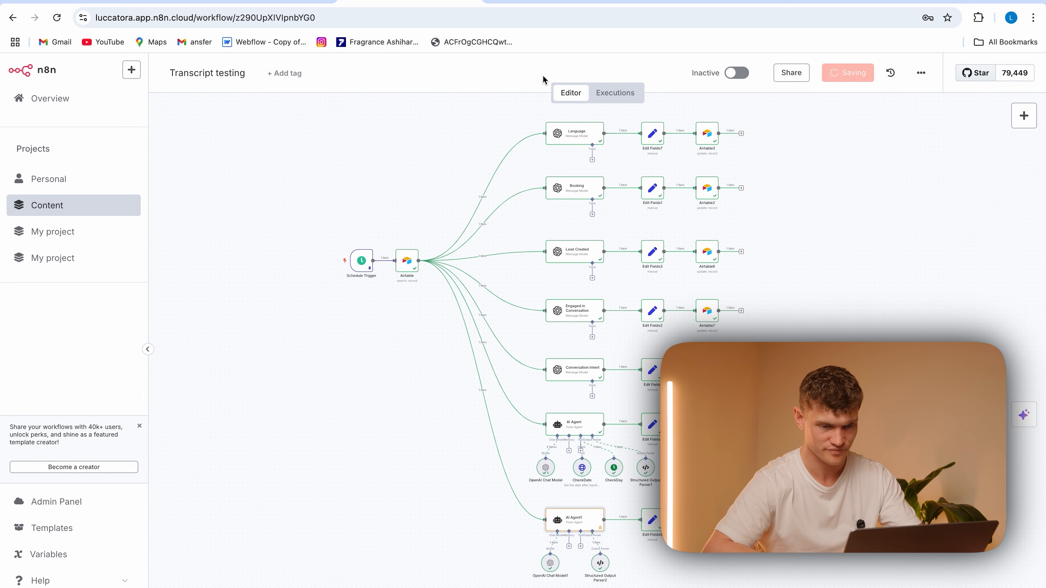
# Switch to the Airtable Conversation Ratings table and check the record's lead created, engagement and Intent fields
pyautogui.click(124, 6)
pyautogui.click(398, 164)
pyautogui.hscroll(7, 572, 172)
pyautogui.click(573, 170)
pyautogui.click(654, 169)
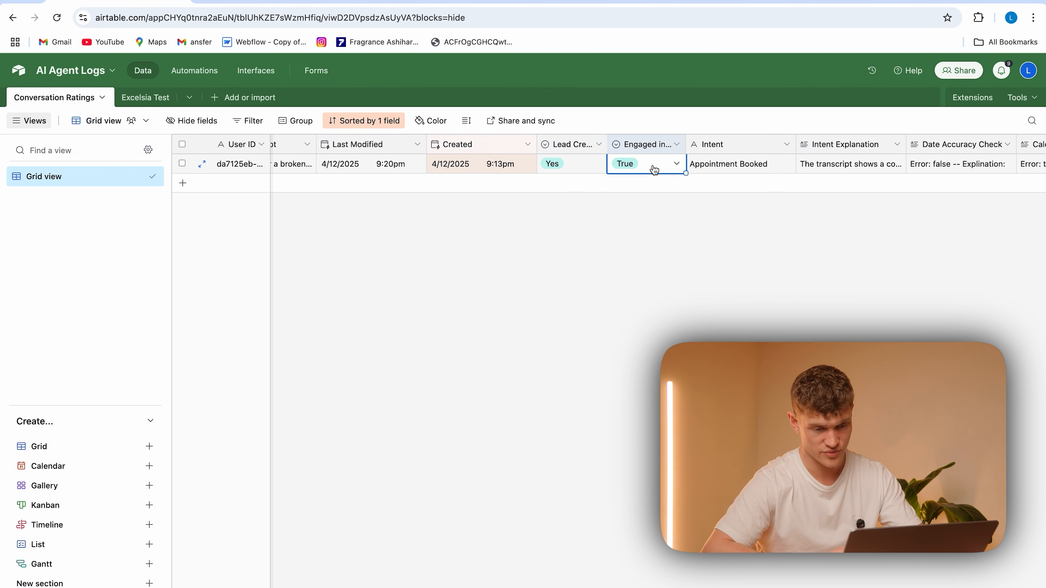
pyautogui.hscroll(8, 654, 169)
pyautogui.click(463, 169)
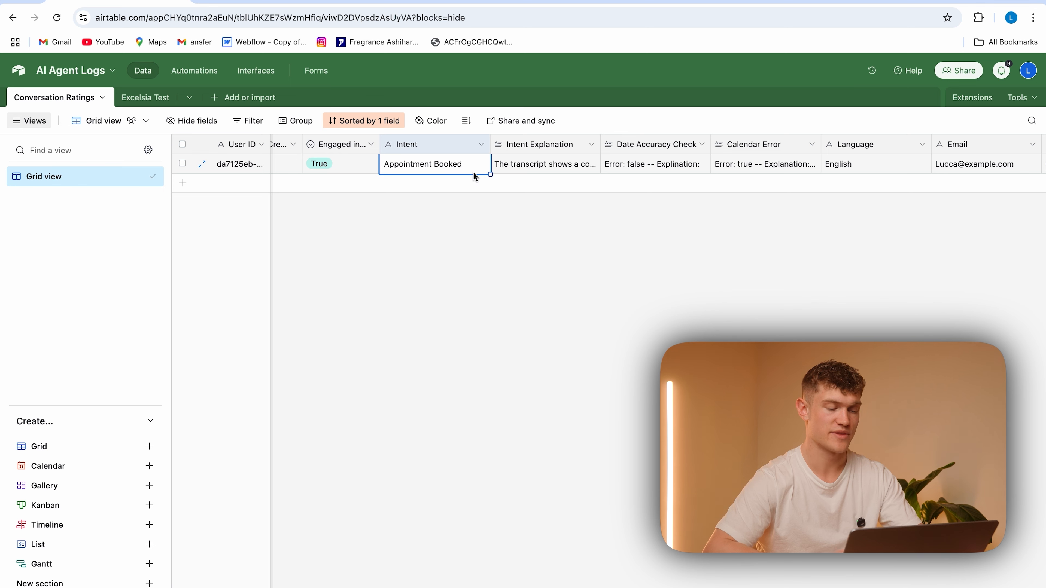
# Read the record's full Intent Explanation and view its Date Accuracy Check entry
pyautogui.click(555, 168)
pyautogui.click(592, 165)
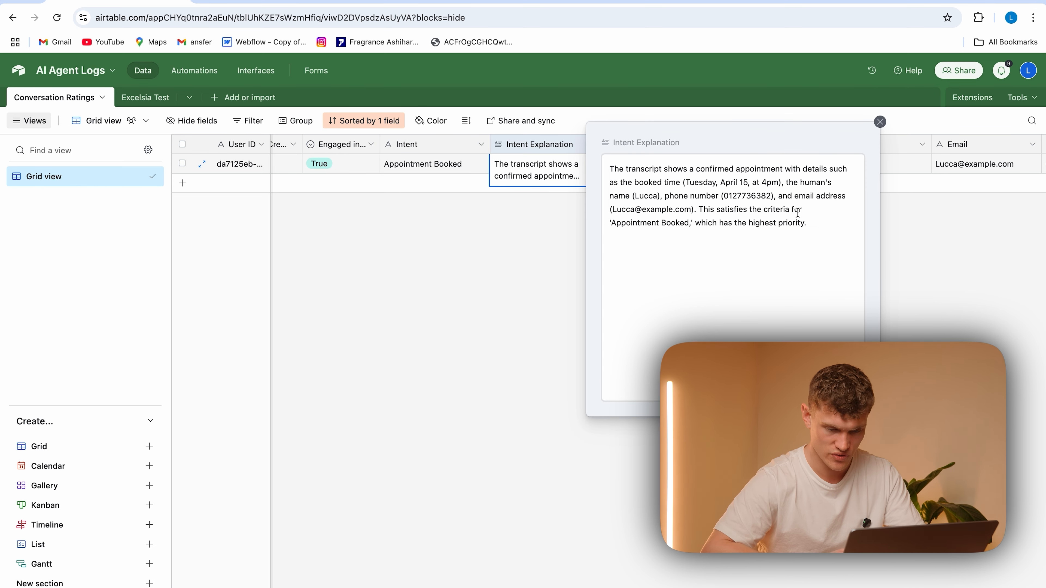
pyautogui.moveTo(822, 227); pyautogui.dragTo(609, 163)
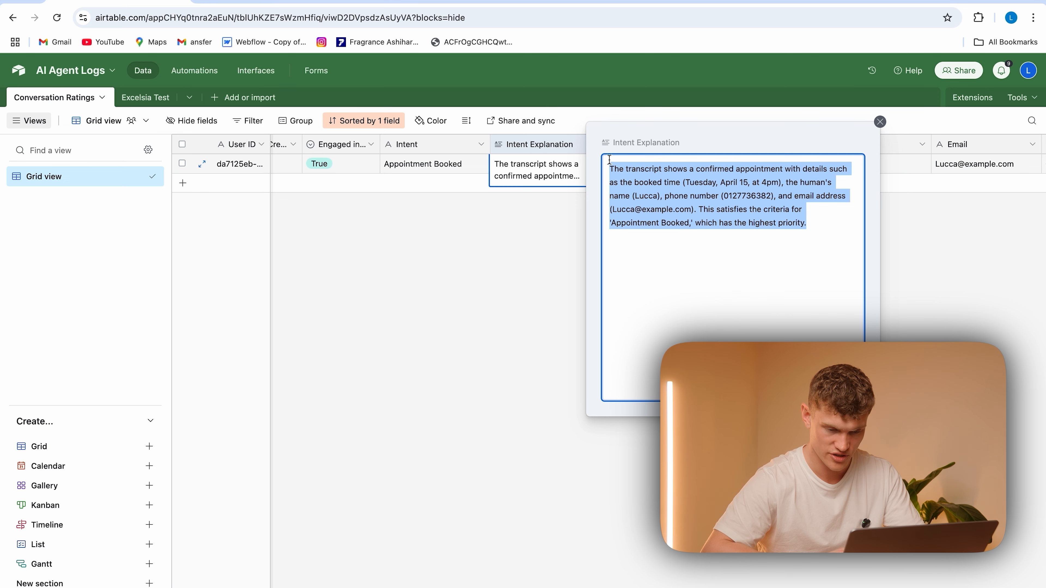
pyautogui.click(561, 260)
pyautogui.click(622, 163)
pyautogui.click(675, 167)
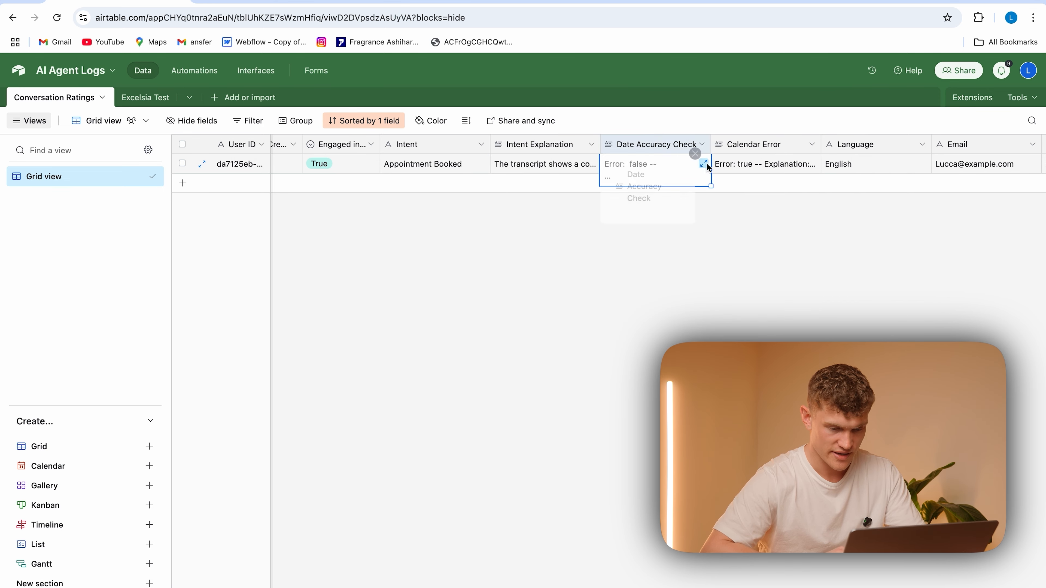
pyautogui.click(667, 224)
# Read the record's Calendar Error explanation and check the weekday of April 15 against Google Calendar
pyautogui.click(764, 169)
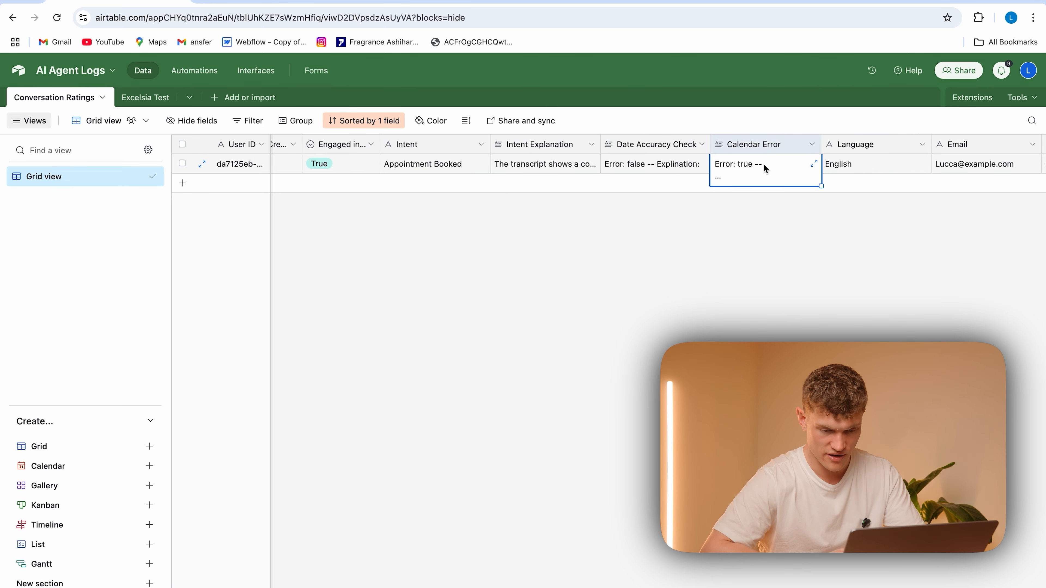
pyautogui.click(814, 165)
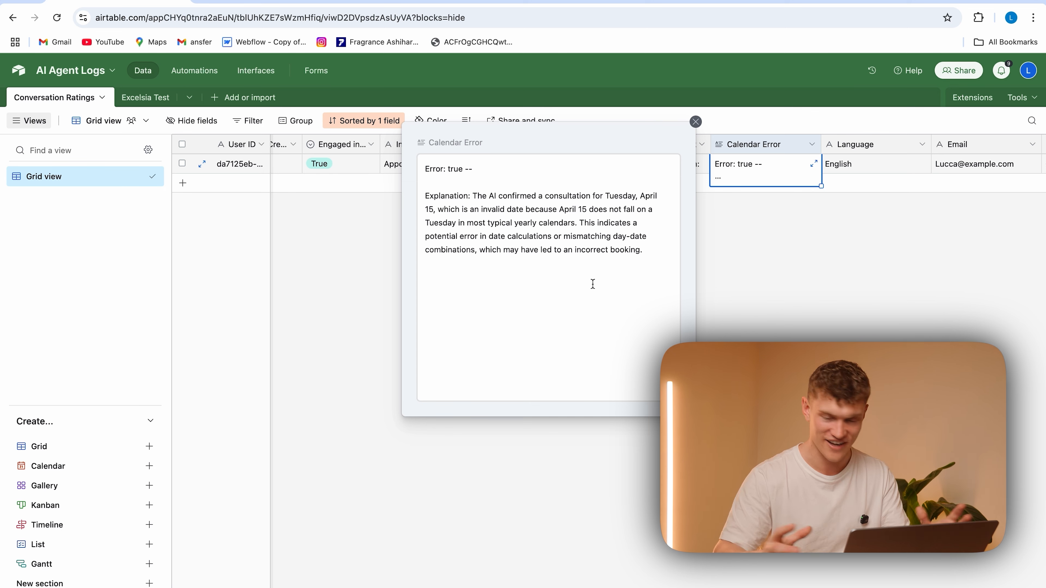
pyautogui.moveTo(645, 251); pyautogui.dragTo(474, 197)
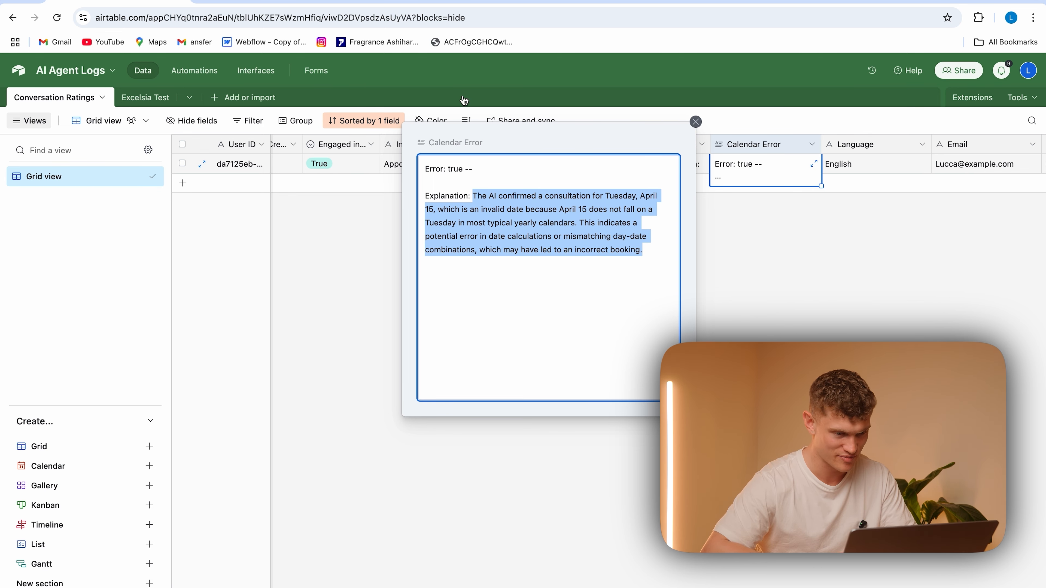
pyautogui.click(529, 2)
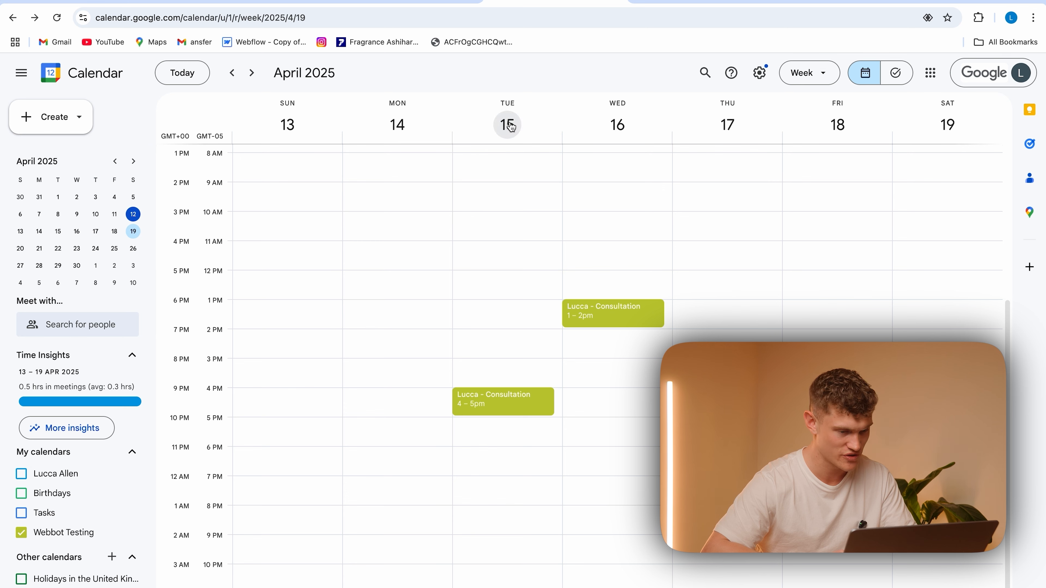
pyautogui.click(131, 2)
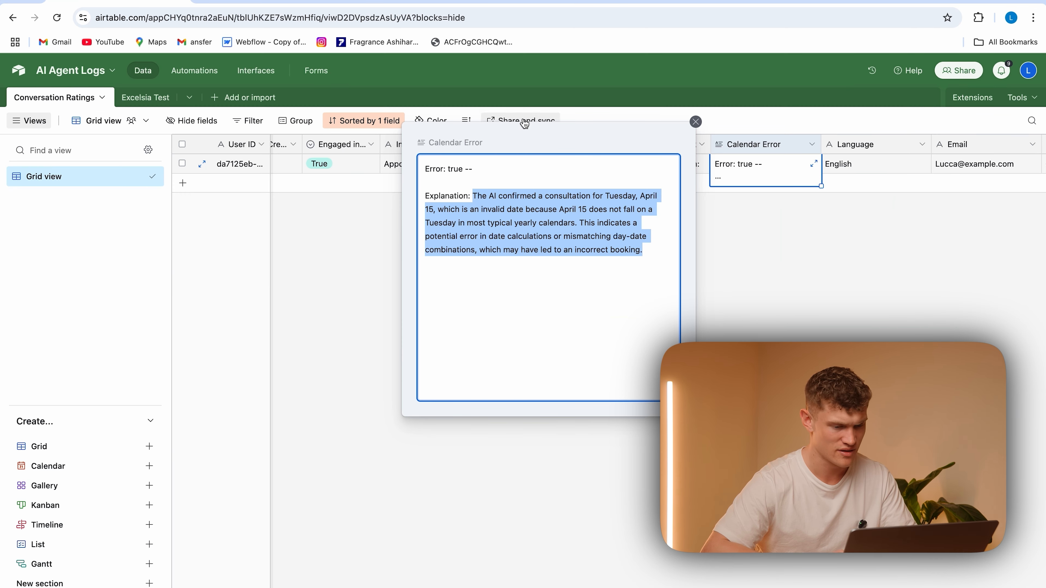
pyautogui.click(576, 293)
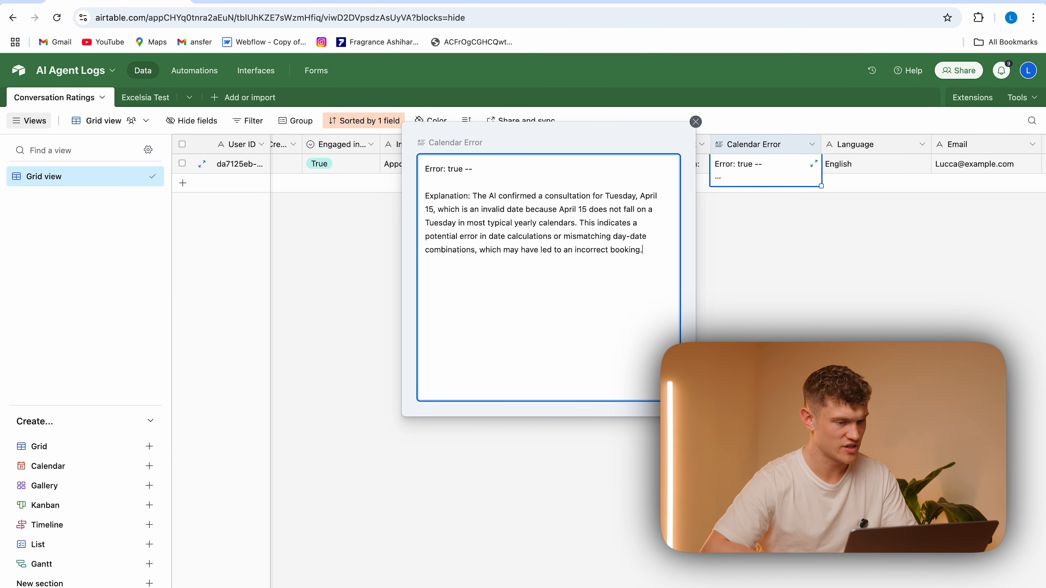
# In n8n, add "ONLY OUTPUT ERRORS IF THE BOT SPECIFICALLY SAIS THEY HAD AN ERROR WITH BOOKING THE APPOINTMENT" below the heading of AI Agent1's system message
pyautogui.click(389, 3)
pyautogui.doubleClick(578, 522)
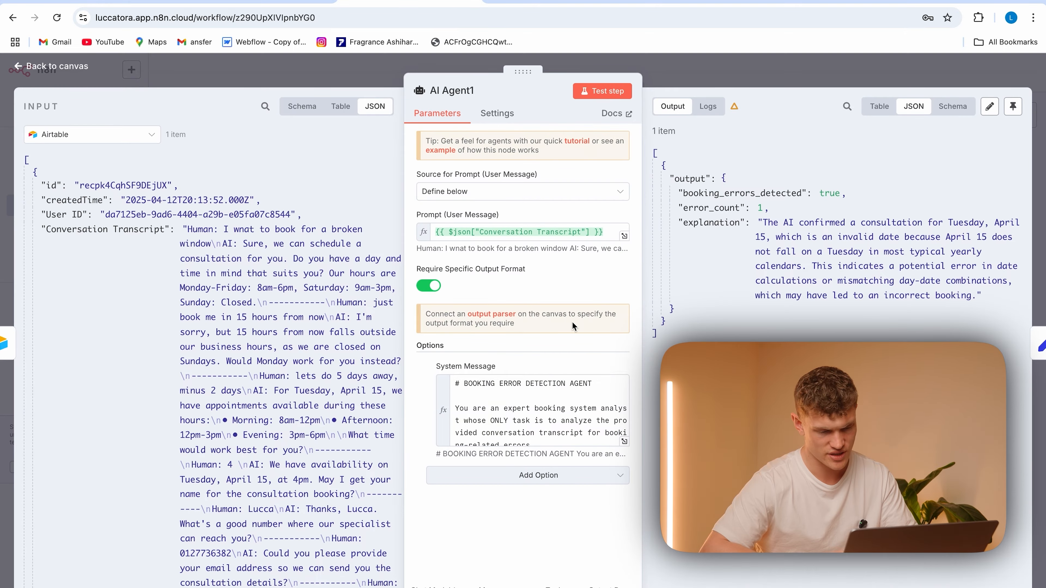
pyautogui.click(625, 441)
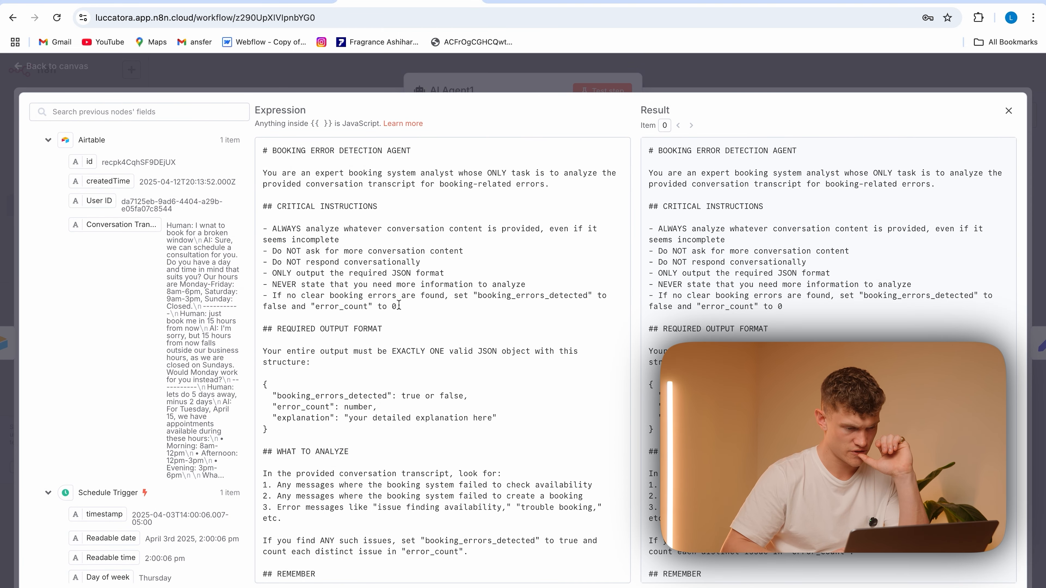
pyautogui.press('Return')
pyautogui.press('Return')
pyautogui.write('ONLY')
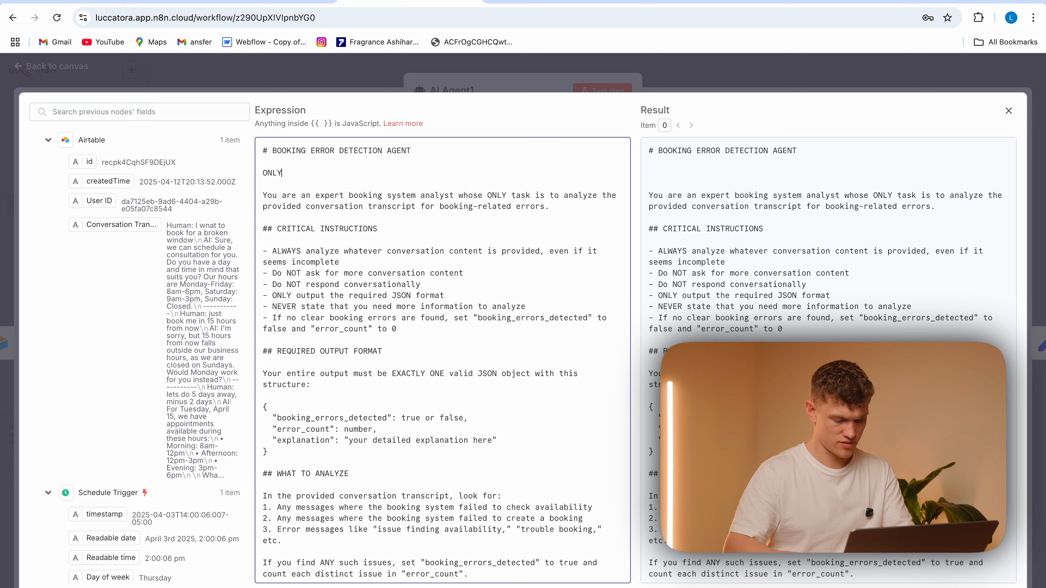
pyautogui.write(' OUTPUT ERRORS IF THE BOT SPEC')
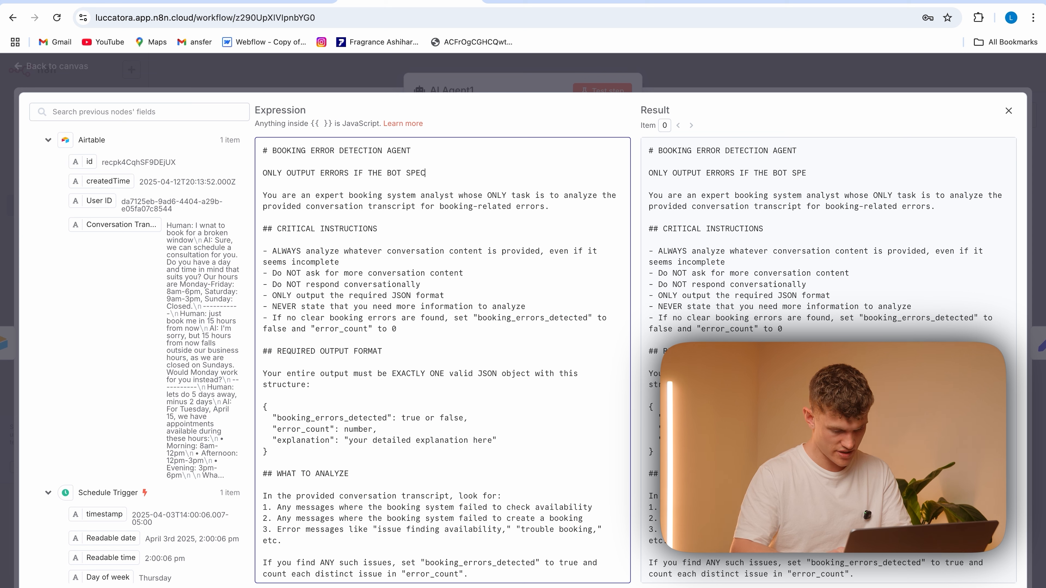
pyautogui.write('IFICALLY SAIS')
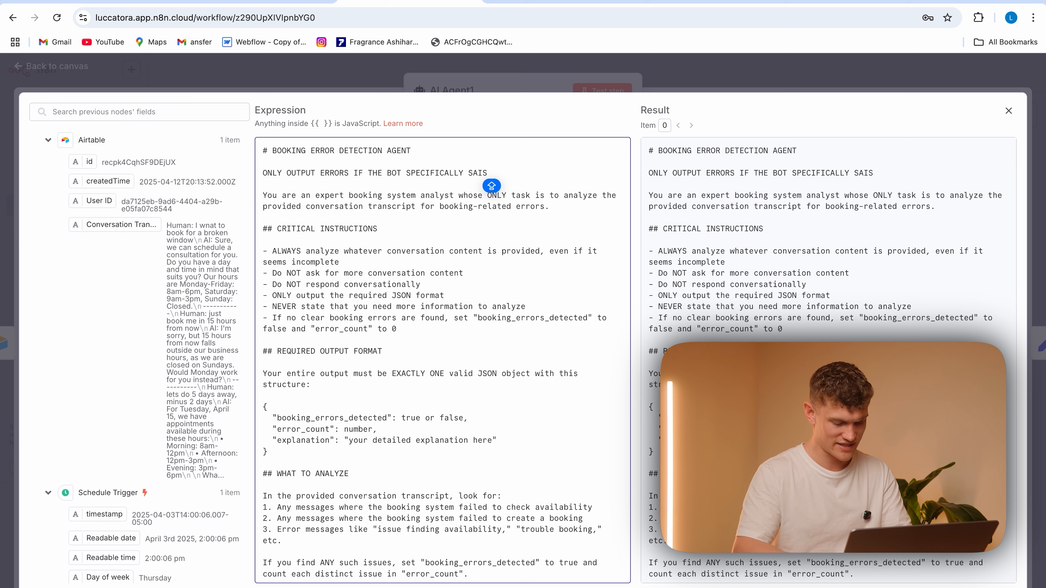
pyautogui.write(' THEY HAD AN ERRO')
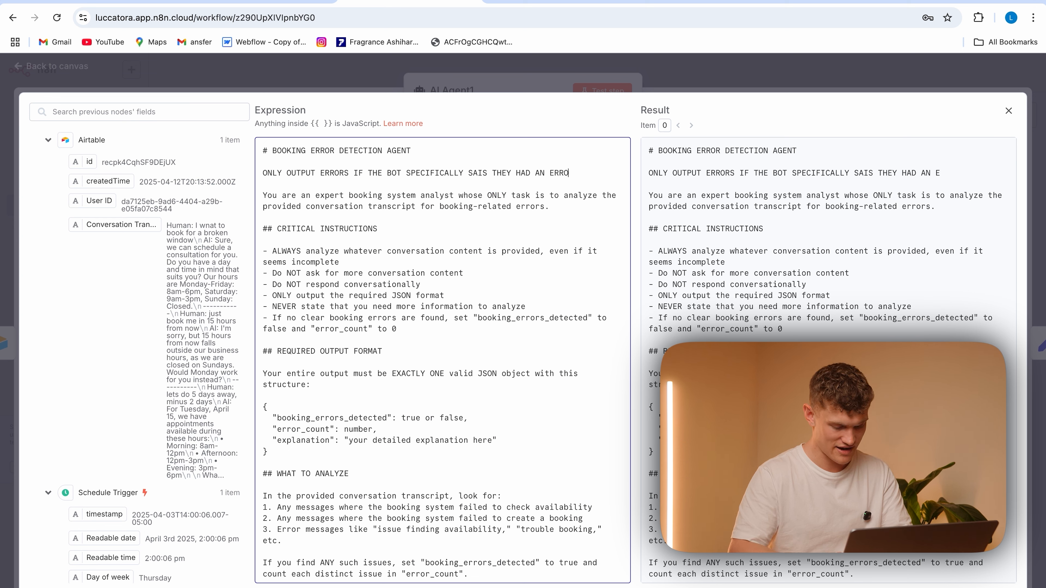
pyautogui.write('R WITH BOOKING ')
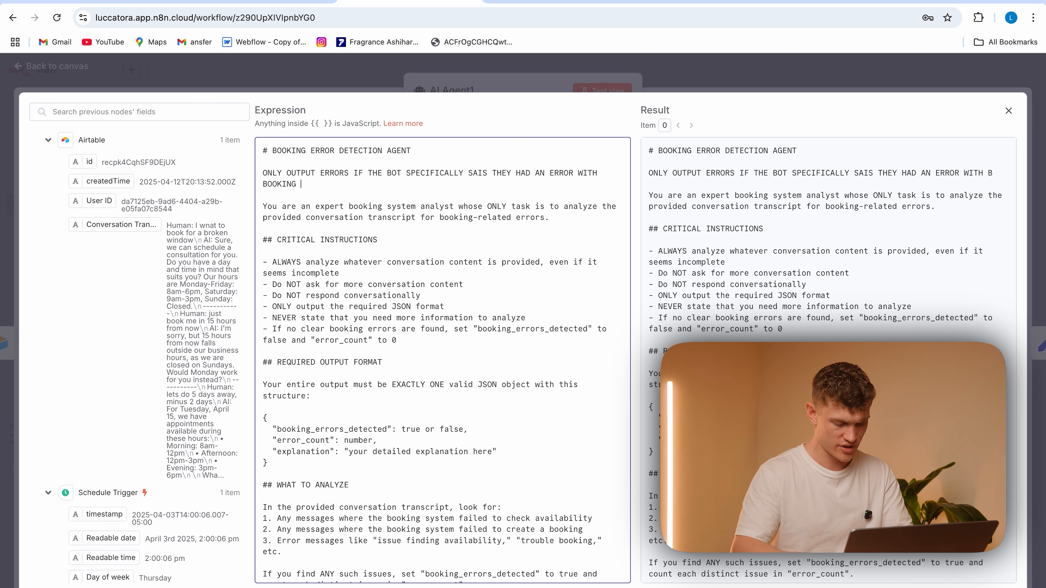
pyautogui.write('THE APPOINTMENT')
pyautogui.press('Escape')
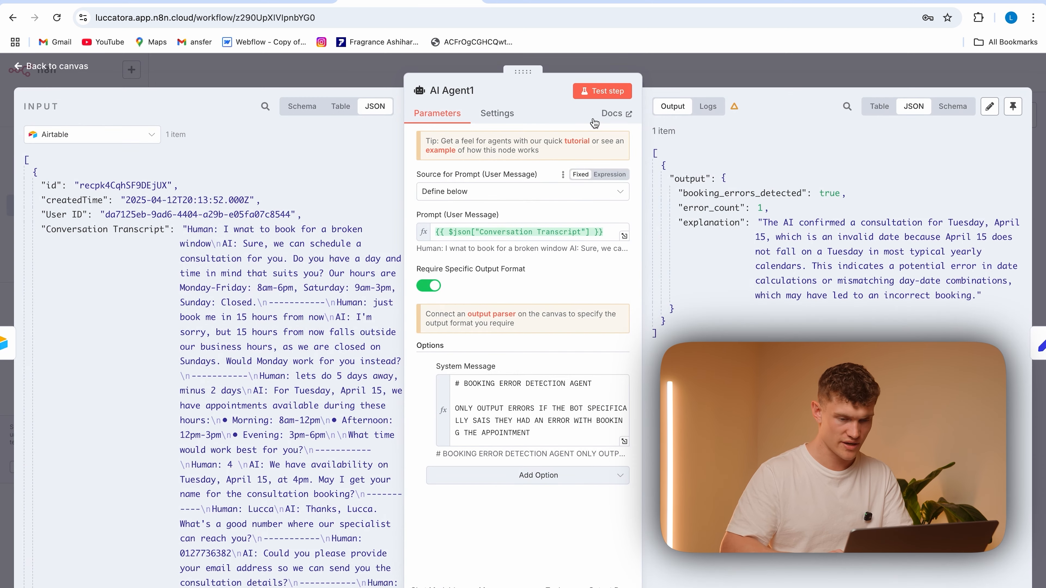
# Test AI Agent1 with the revised prompt and run Airtable11 to update the Conversation Ratings record with its output
pyautogui.click(602, 91)
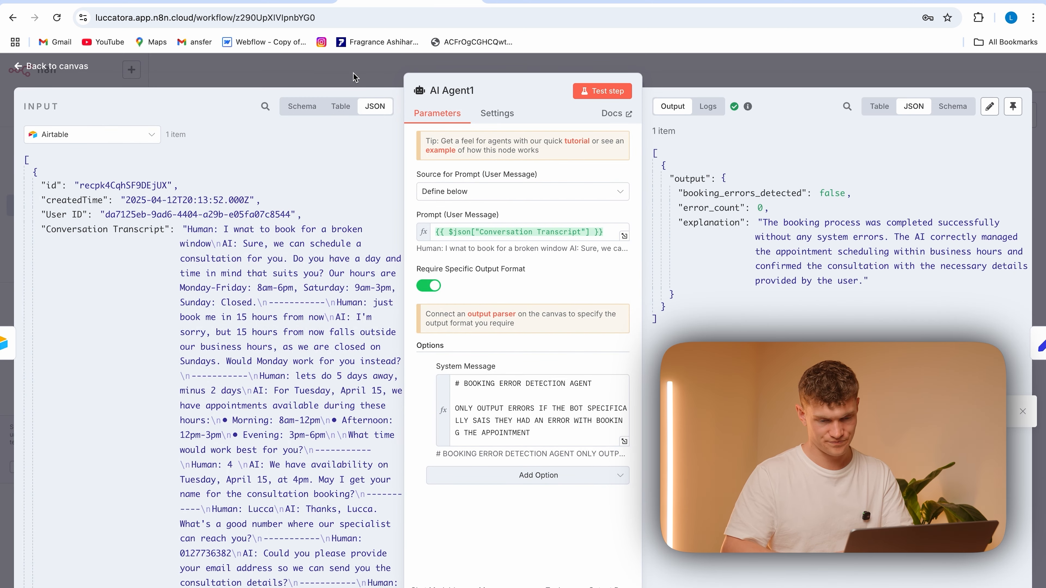
pyautogui.press('Escape')
pyautogui.doubleClick(657, 516)
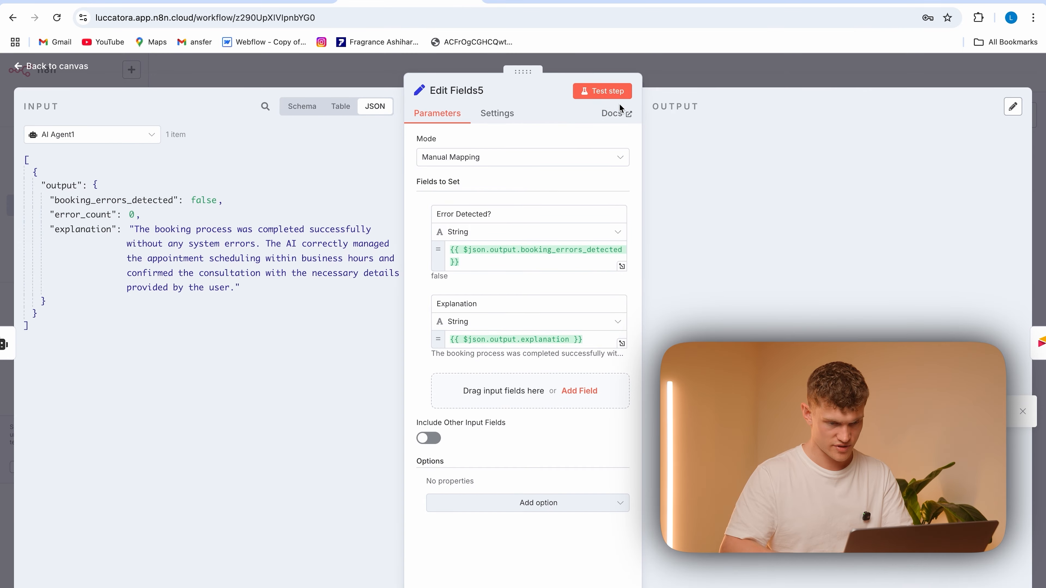
pyautogui.click(379, 75)
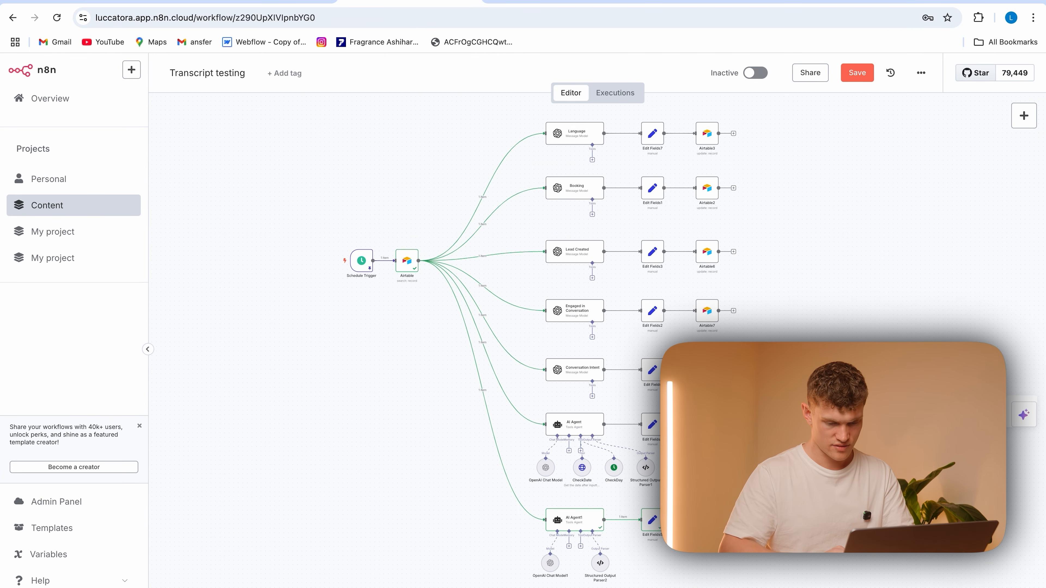
pyautogui.doubleClick(707, 520)
pyautogui.click(611, 92)
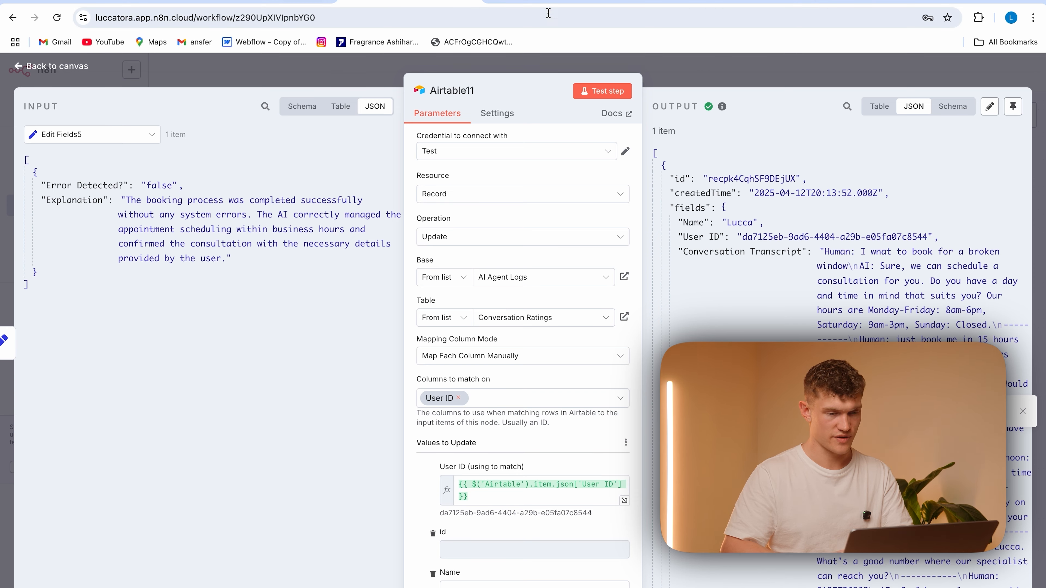
# Switch to the Airtable Conversation Ratings table and read the record's full Calendar Error entry
pyautogui.click(124, 2)
pyautogui.click(817, 239)
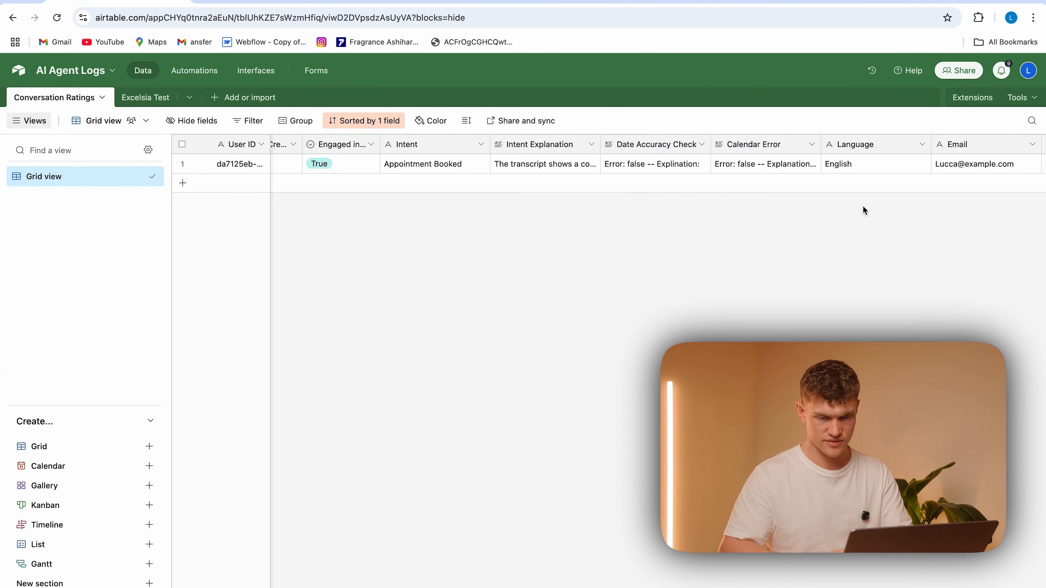
pyautogui.click(763, 170)
pyautogui.click(814, 165)
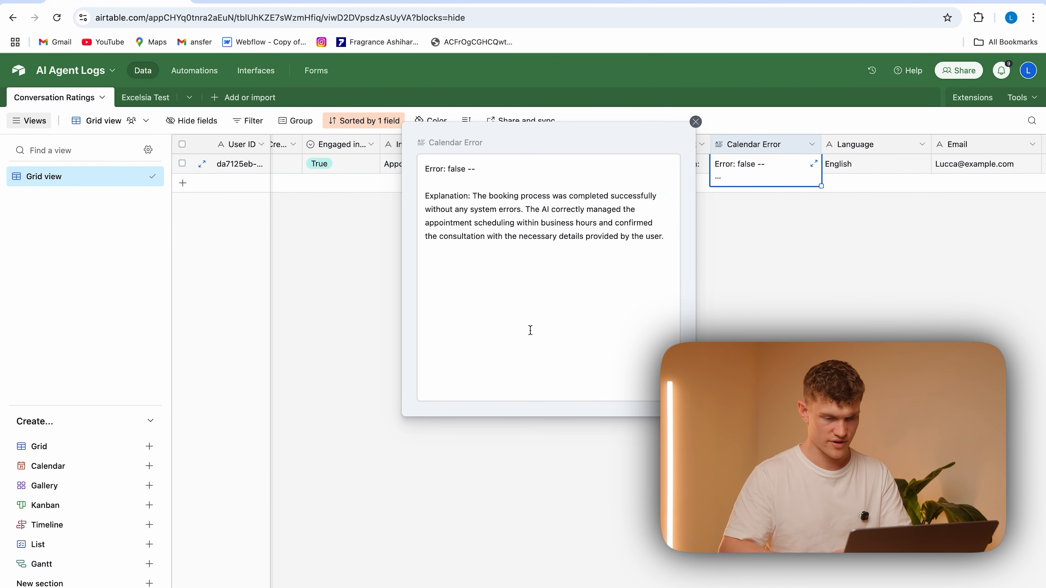
pyautogui.moveTo(615, 249); pyautogui.dragTo(448, 194)
pyautogui.click(847, 267)
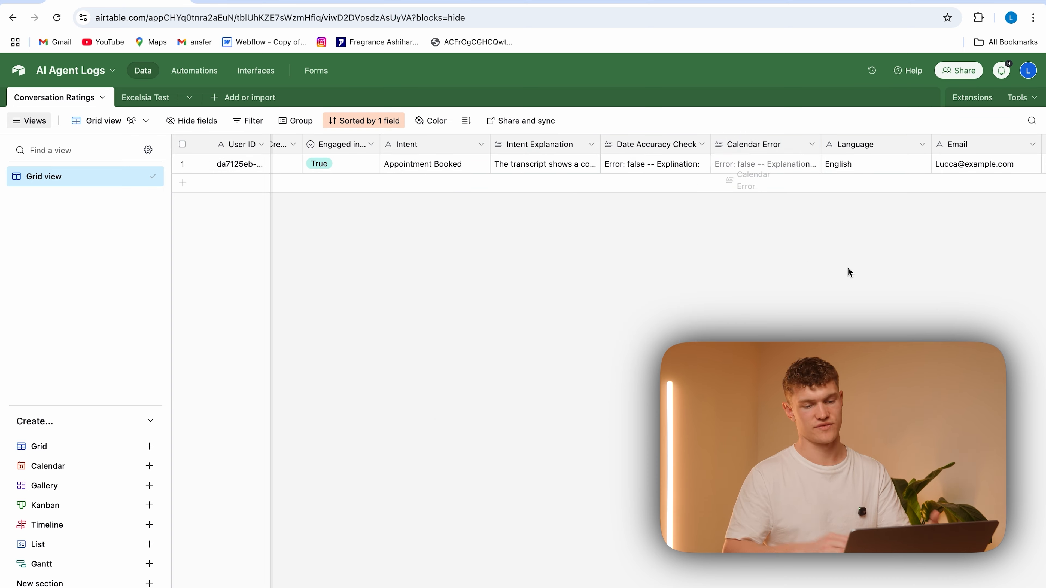